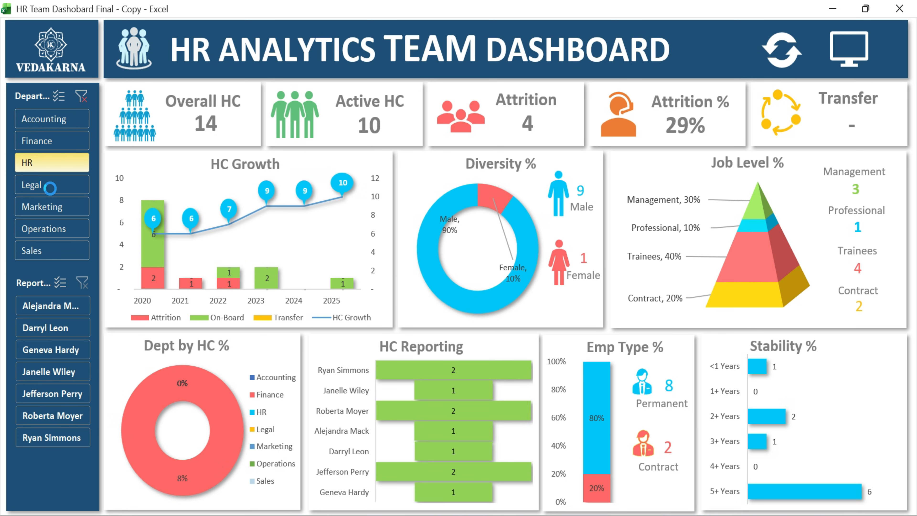
Filter the dashboard by several departments in turn, then clear the department slicer filter.
click(58, 229)
click(43, 118)
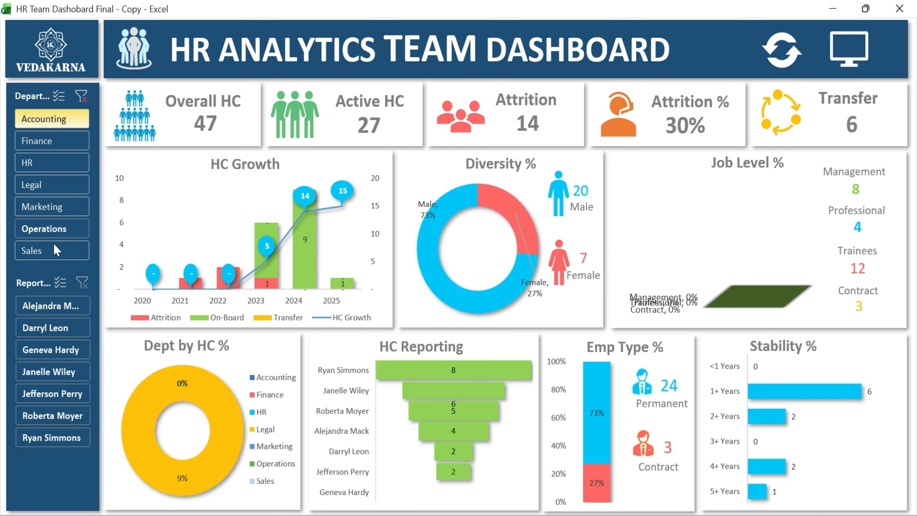
click(32, 250)
click(83, 96)
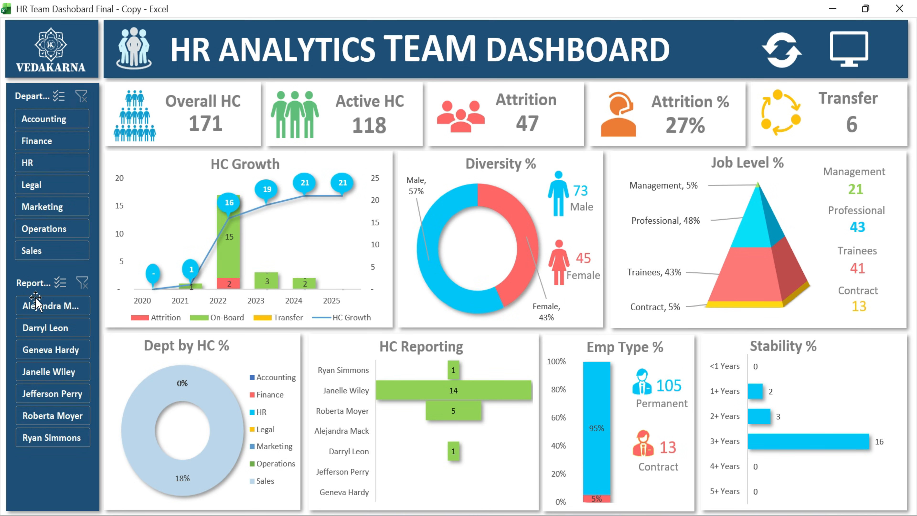
Filter the dashboard by several reporting managers in turn, then clear the reporting manager slicer filter.
click(51, 306)
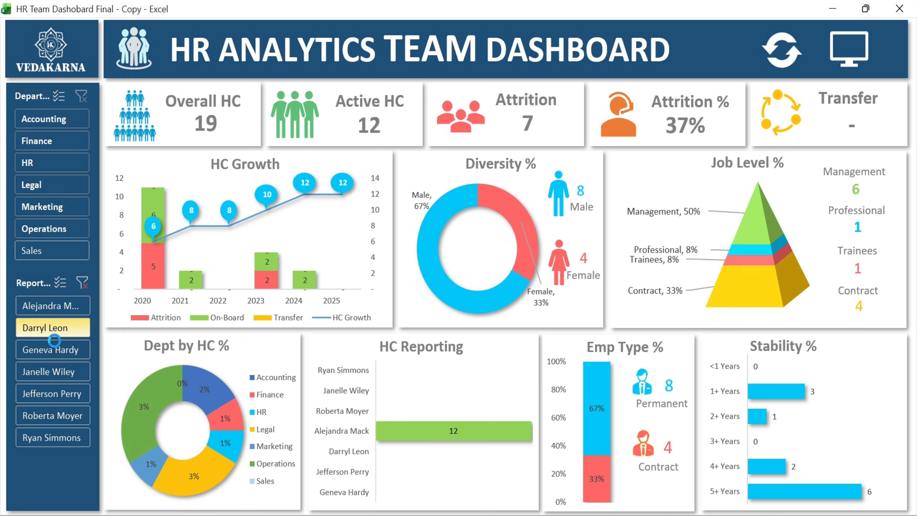
click(54, 329)
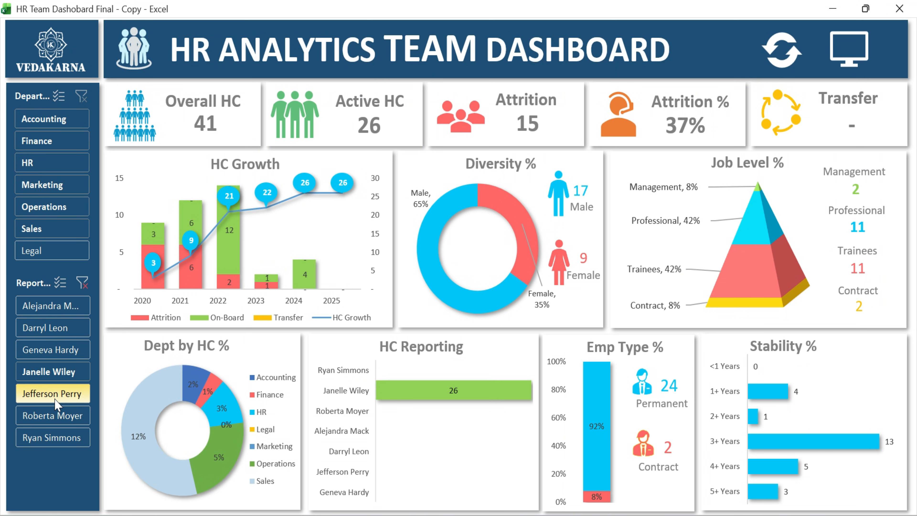
click(53, 395)
click(48, 437)
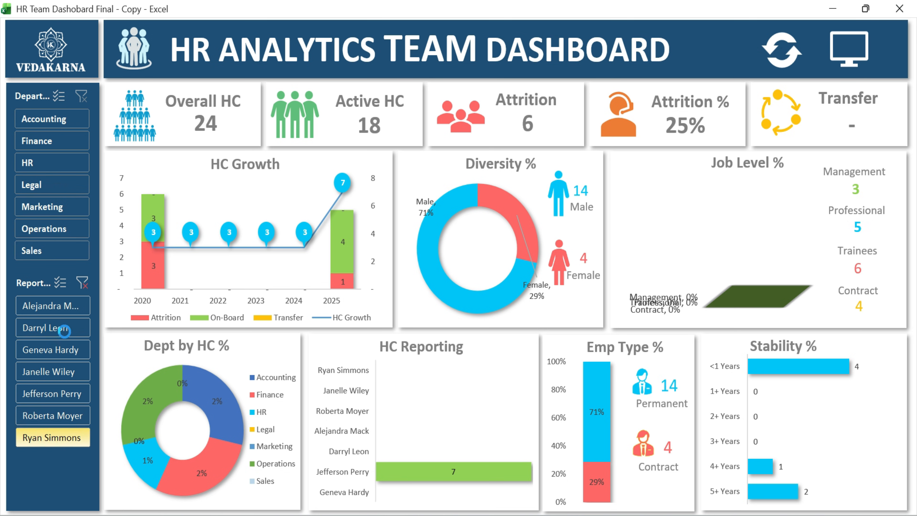
click(82, 282)
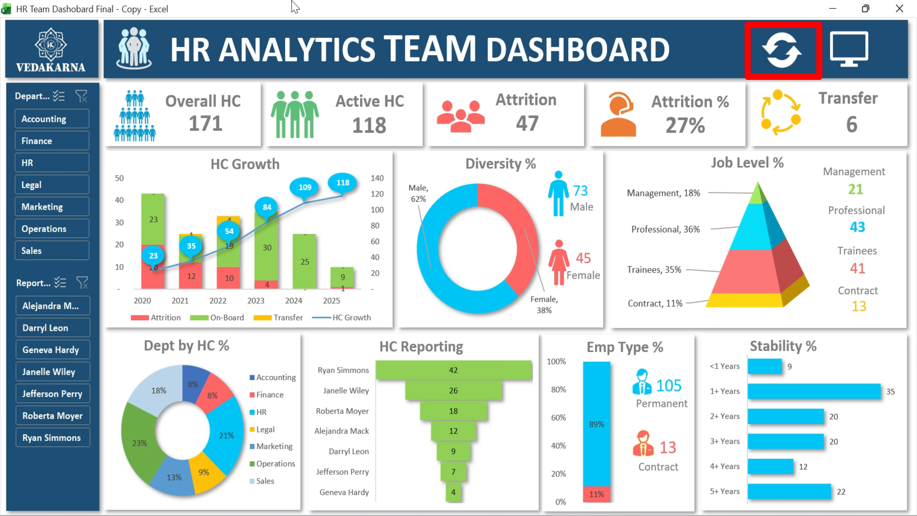
Refresh the dashboard with its refresh control and dismiss the update message.
click(782, 64)
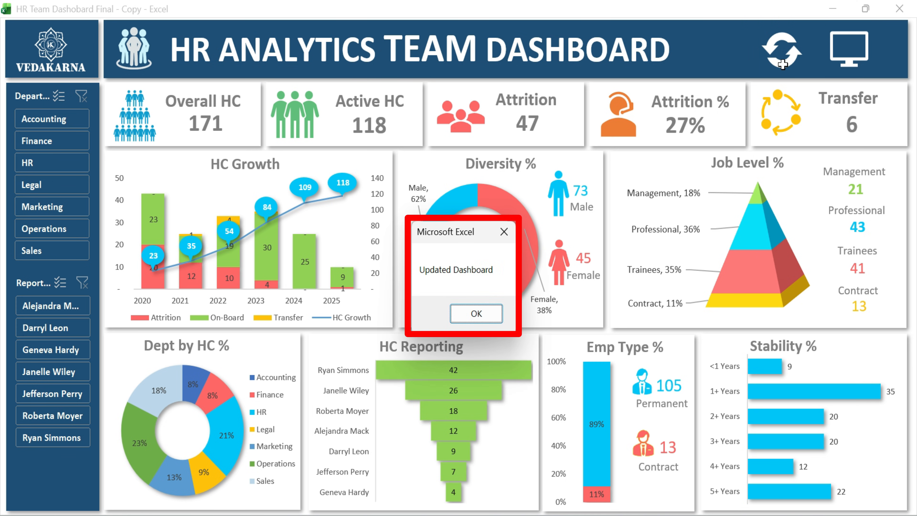
click(476, 313)
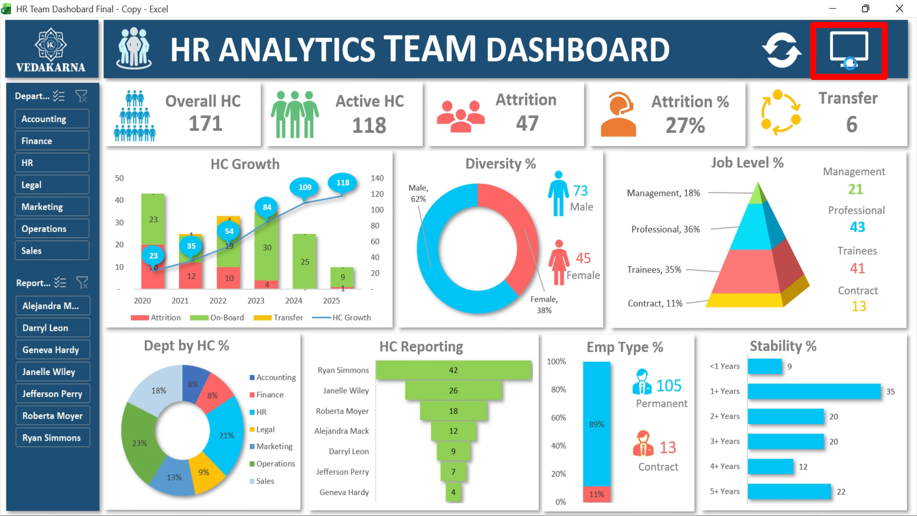
Switch the dashboard into full-screen display mode and back to the normal workbook view.
click(856, 62)
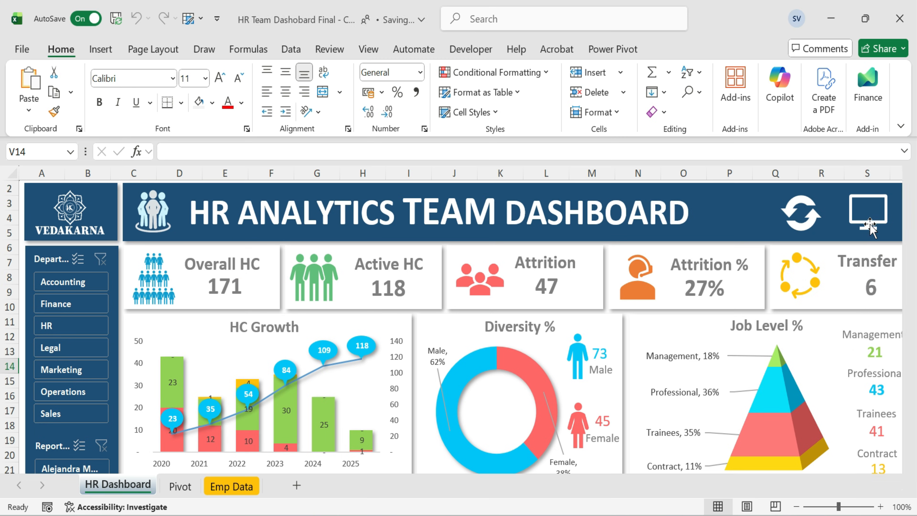
click(868, 225)
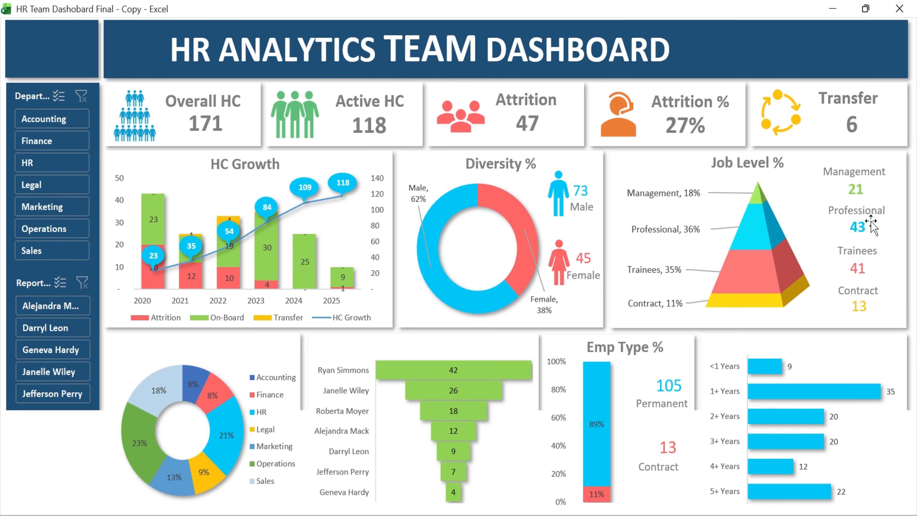
click(852, 62)
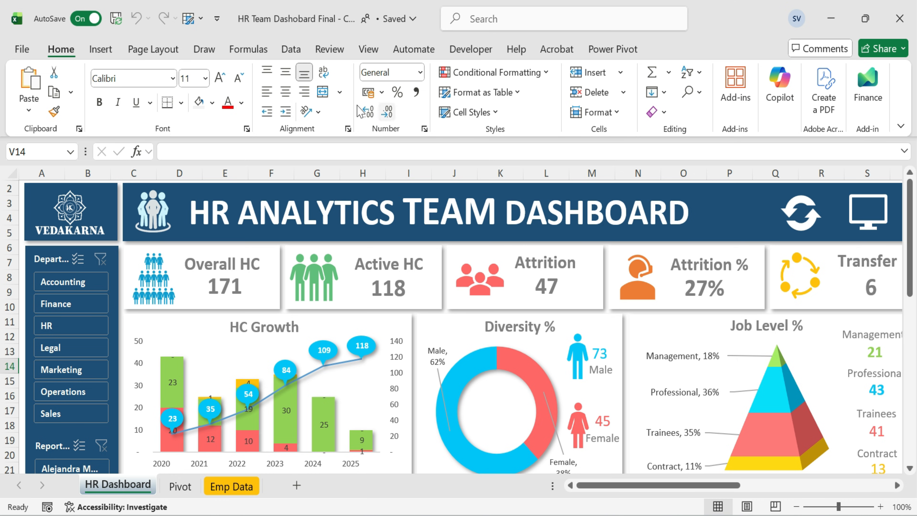
click(881, 231)
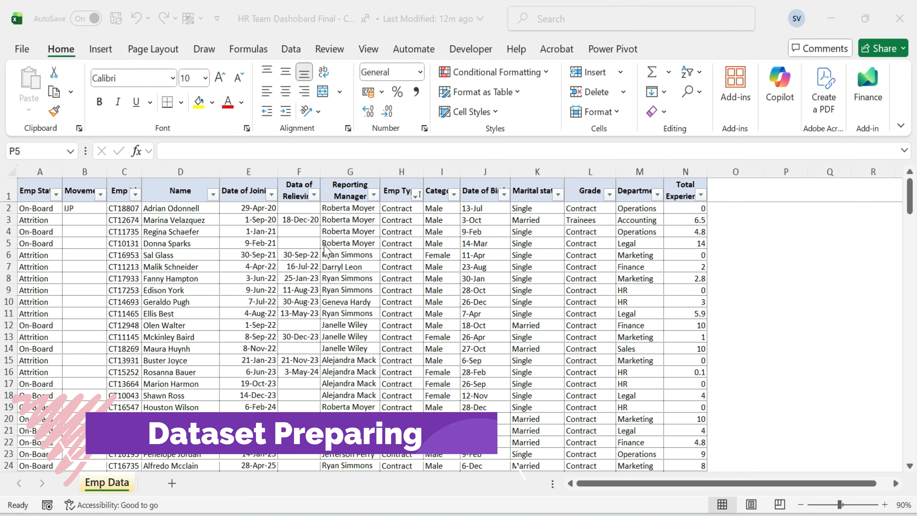
Review the employee data table and the Emp Status column's filter options.
click(397, 231)
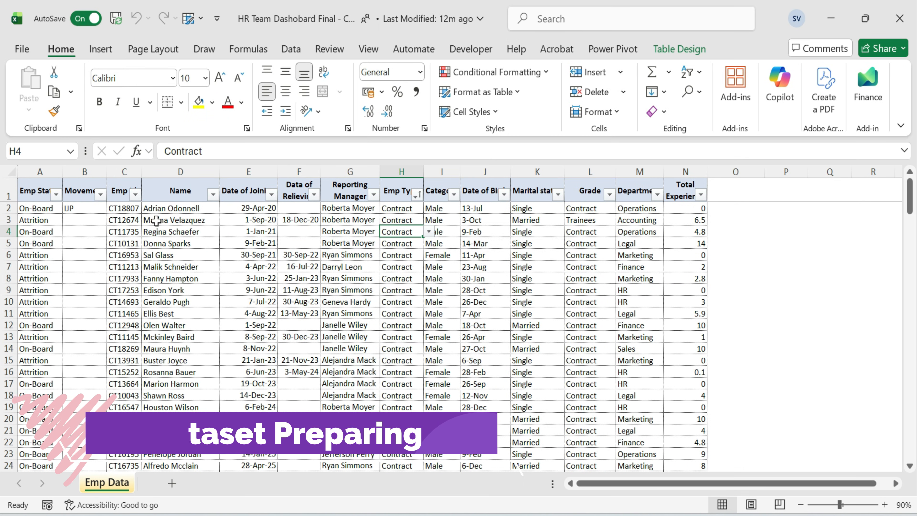
click(20, 190)
click(43, 196)
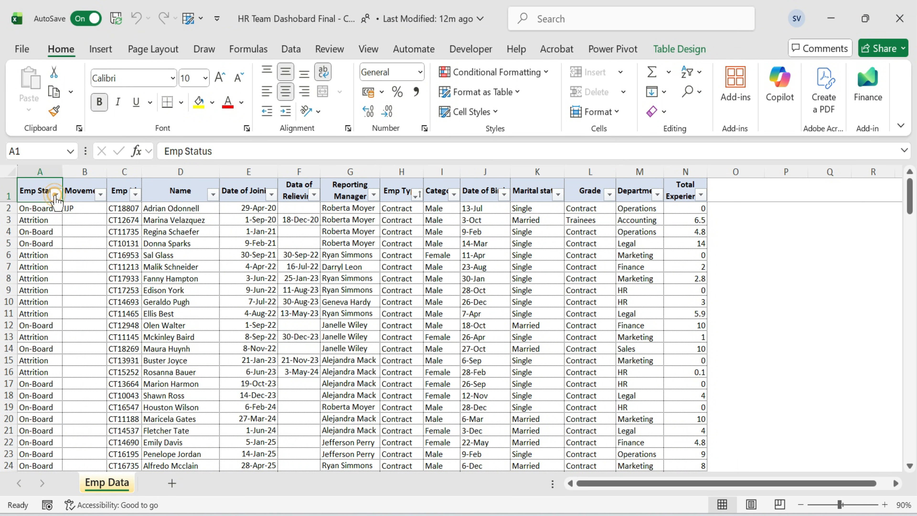
click(55, 195)
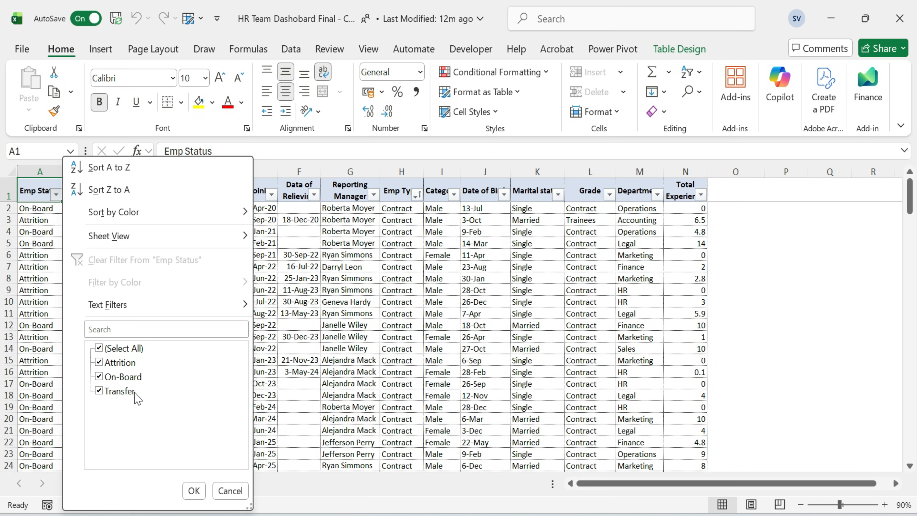
click(193, 490)
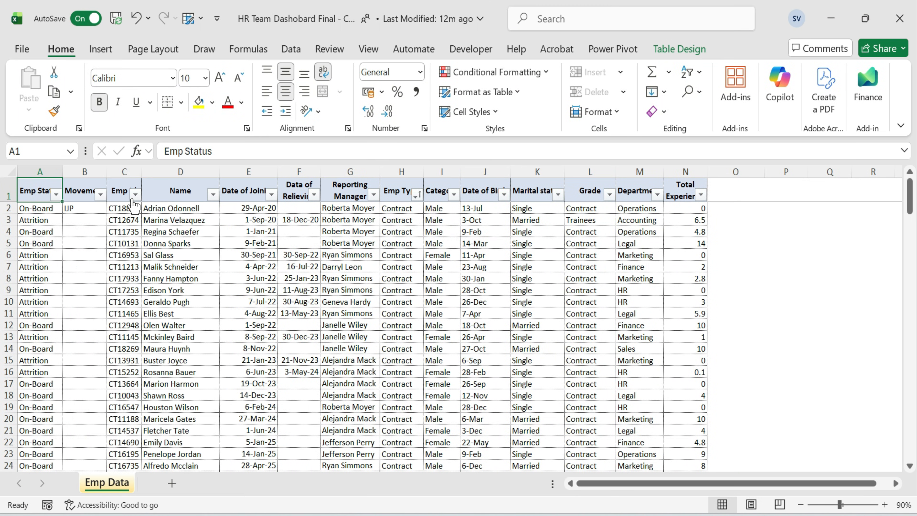
Review the table's column headers from Emp ID through Emp Type, including the Emp Type filter options.
click(121, 192)
click(176, 192)
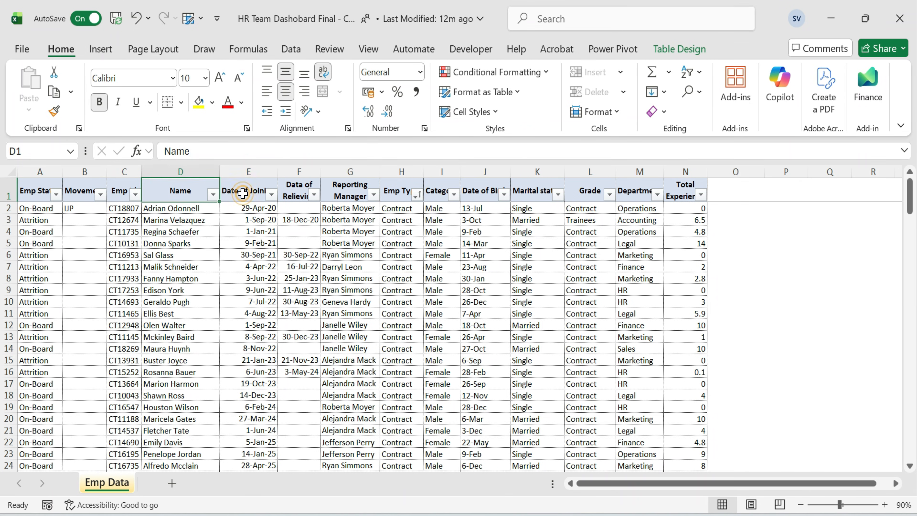
click(241, 191)
click(294, 191)
click(345, 190)
click(374, 195)
click(397, 233)
click(417, 196)
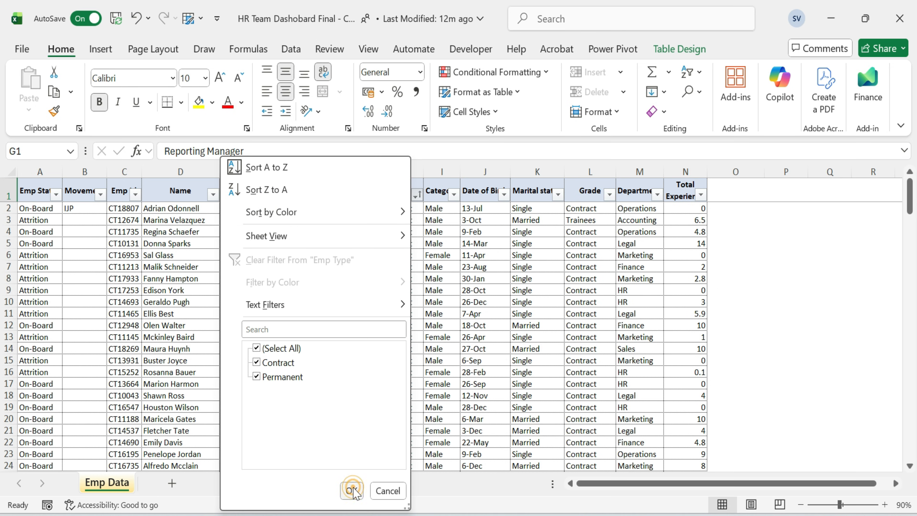
click(351, 490)
Review the Category filter options and the remaining column headers through Total Experience.
click(454, 196)
click(454, 195)
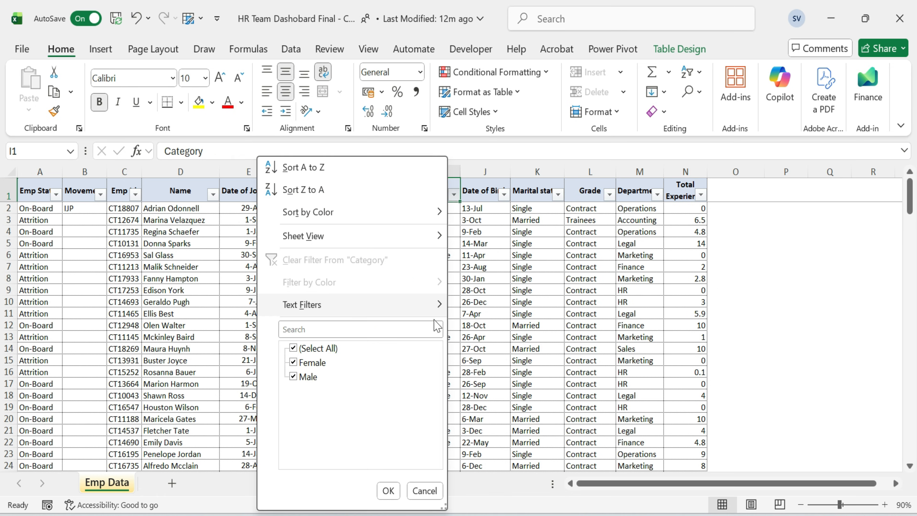
click(499, 276)
click(489, 198)
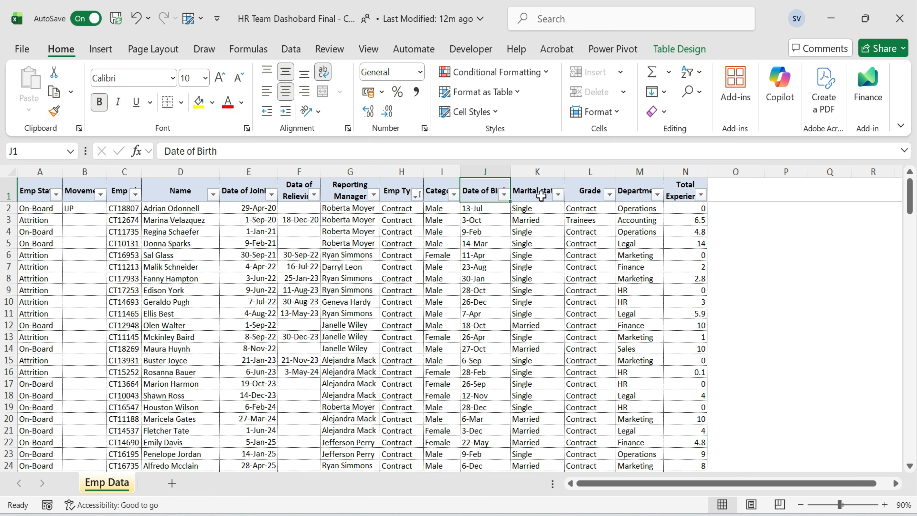
click(541, 197)
click(593, 195)
click(609, 195)
click(638, 190)
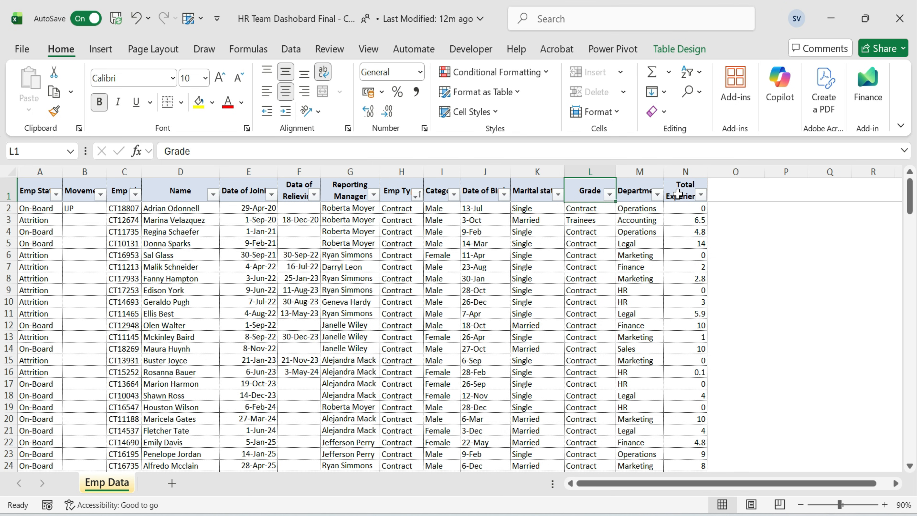
click(684, 194)
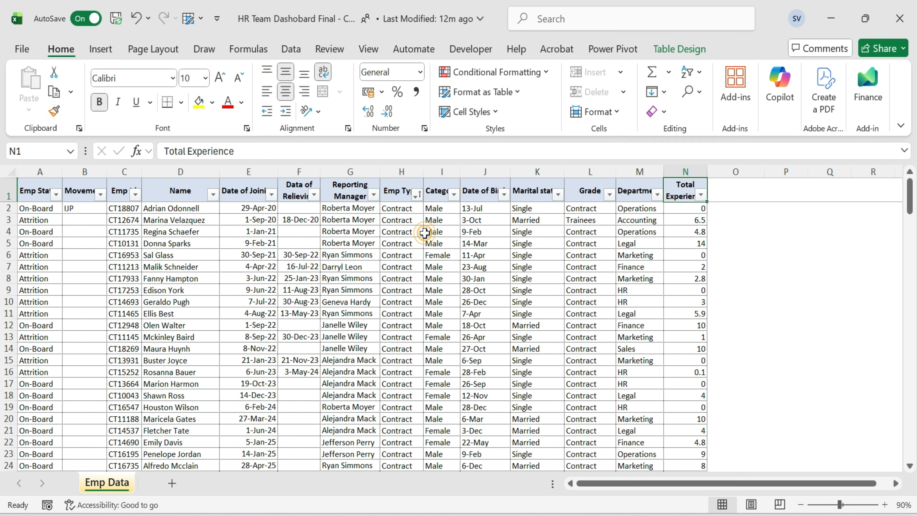
click(433, 232)
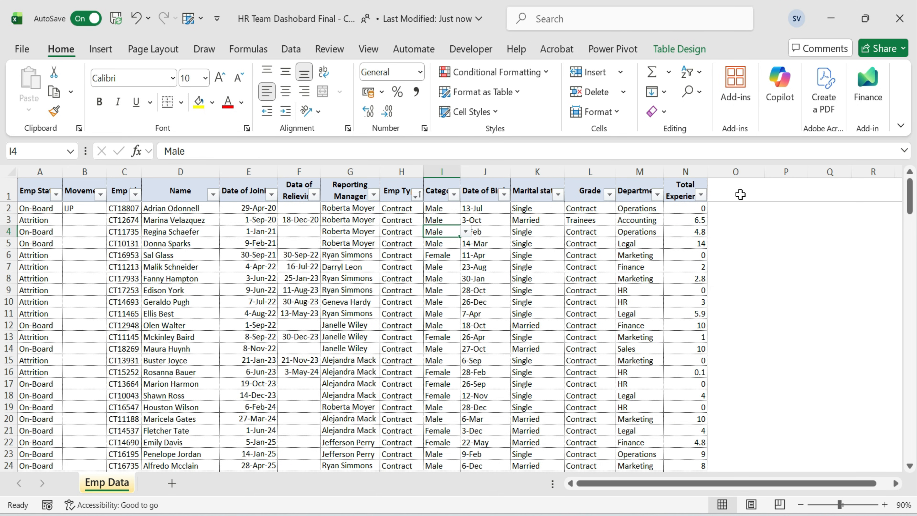
Add a new table column headed Year next to Total Experience.
click(737, 192)
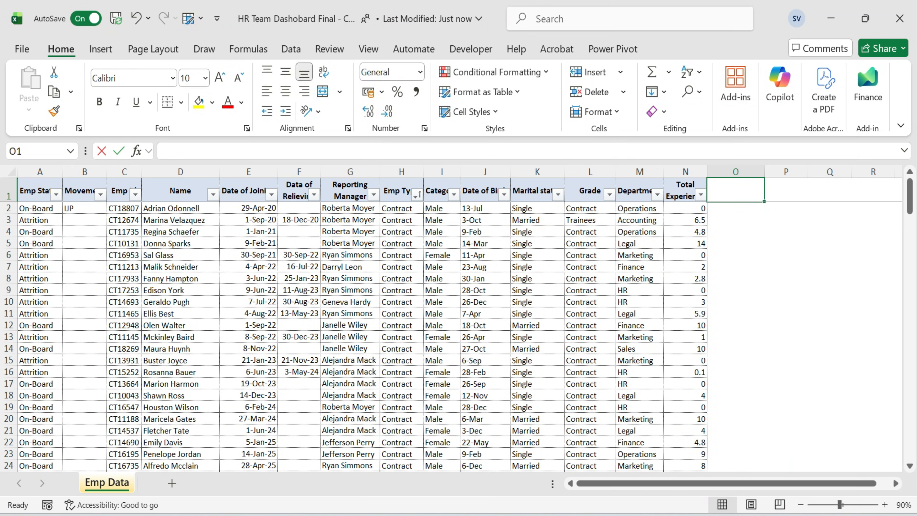
text(Year)
key(Return)
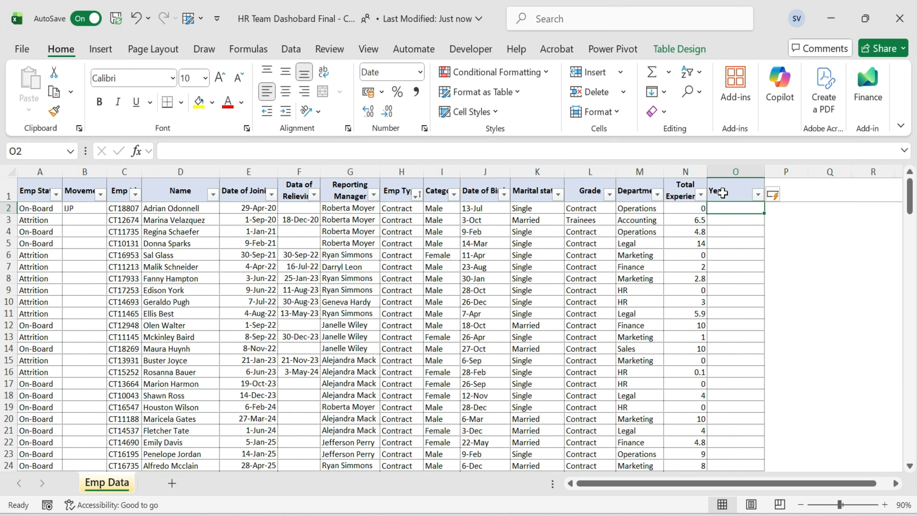
Fill the Year column with the formula =YEAR([@[Date of Joining]]).
text(=)
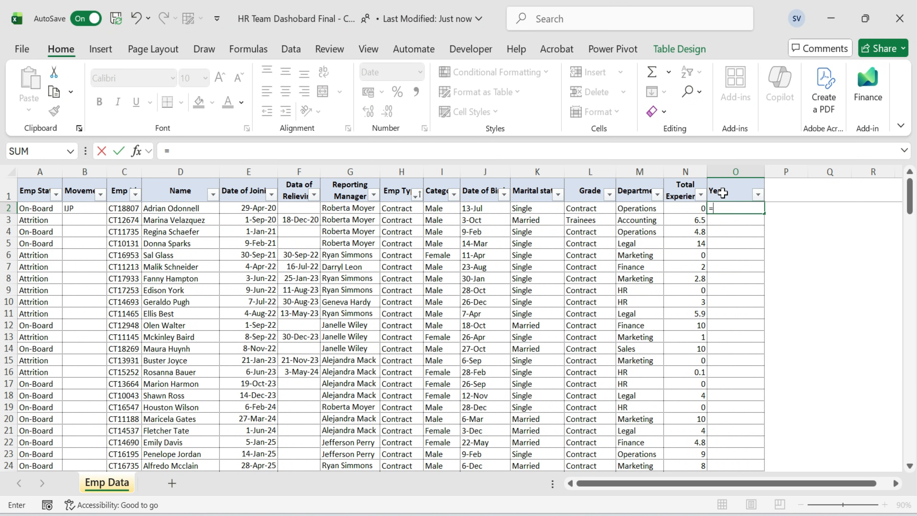
text(year()
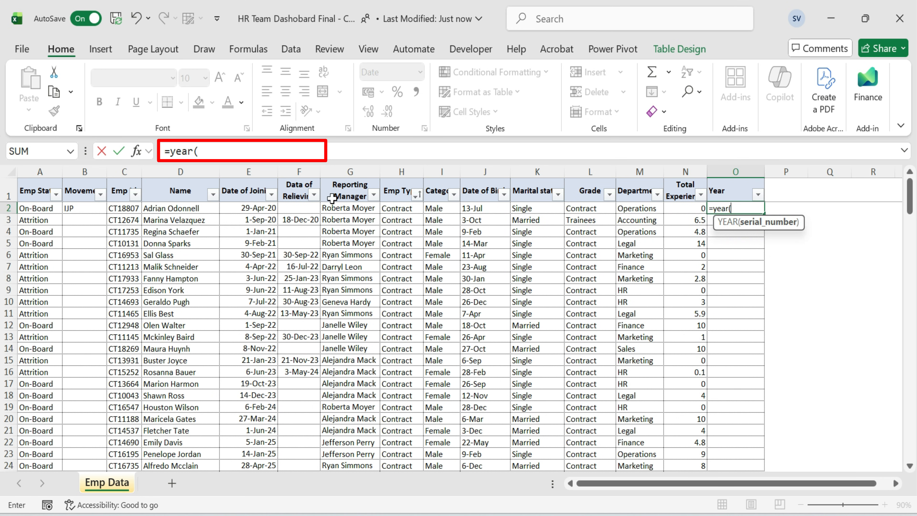
click(253, 210)
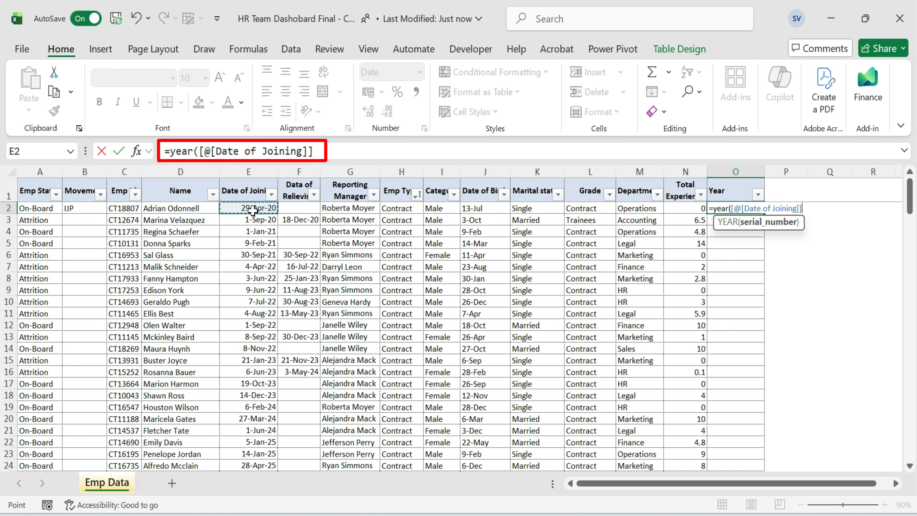
text())
key(Return)
Select the whole Year column of the table and set its number format to General.
key(Up)
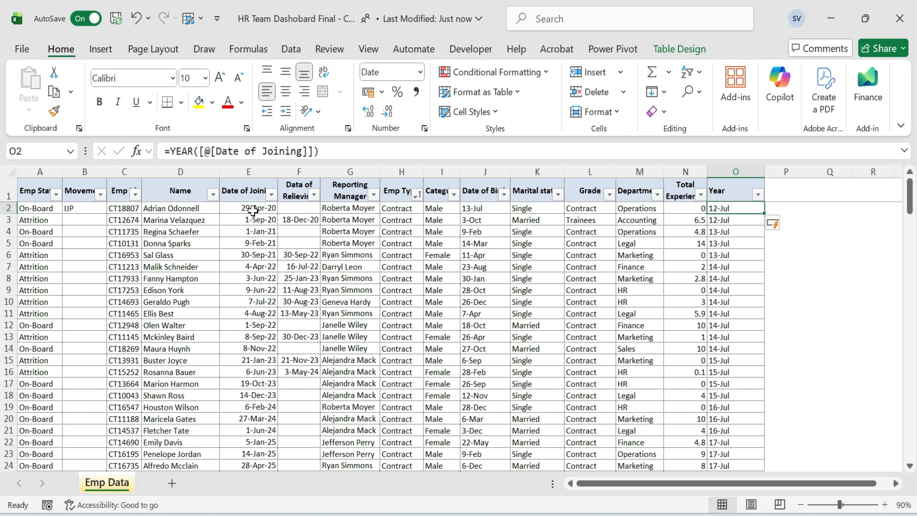
key(ctrl+shift+Down)
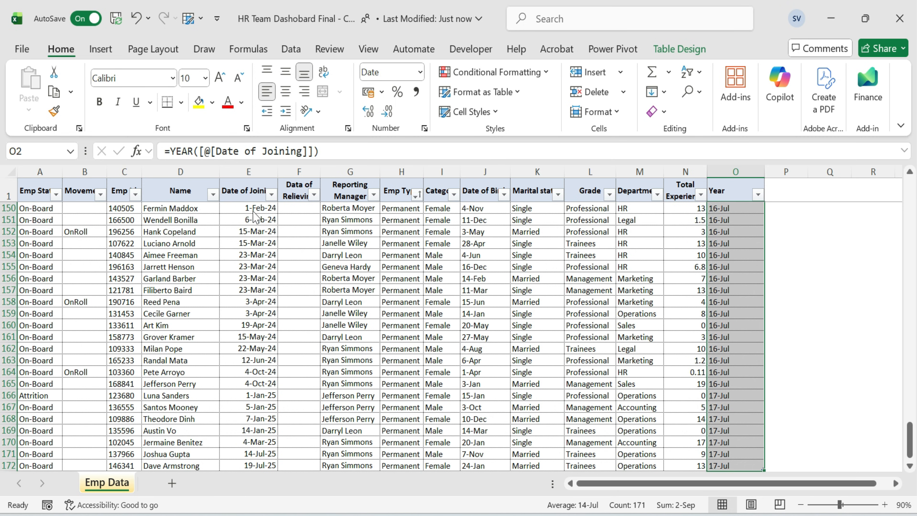
key(ctrl+1)
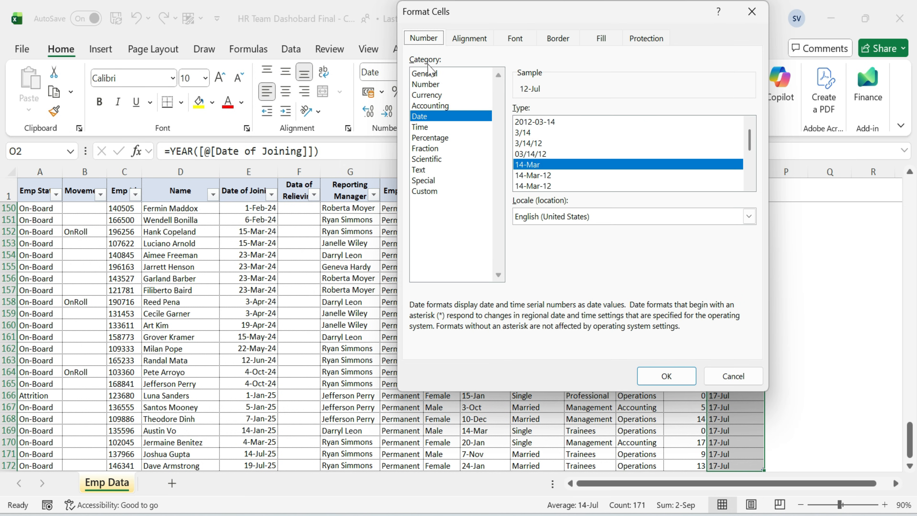
click(426, 74)
click(665, 375)
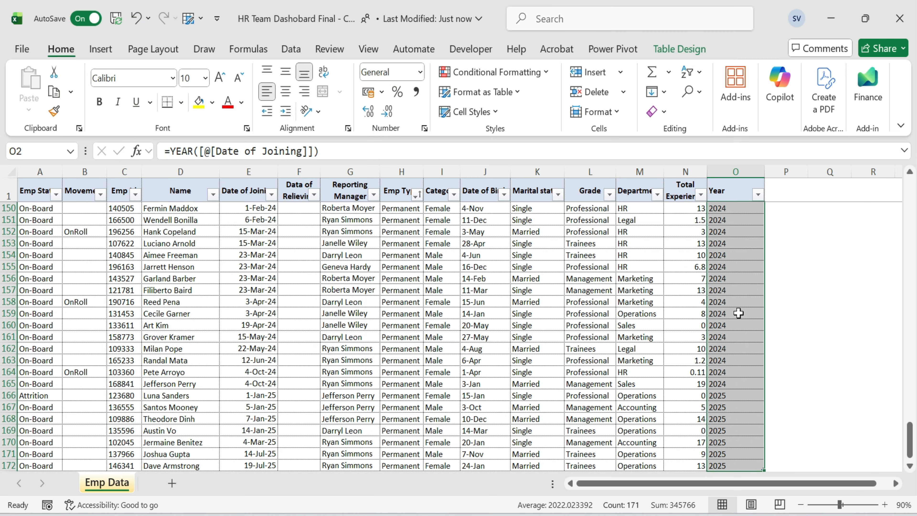
Select the Year column's data cells and fill them with a light green colour.
scroll(730, 256, up, 7)
click(730, 255)
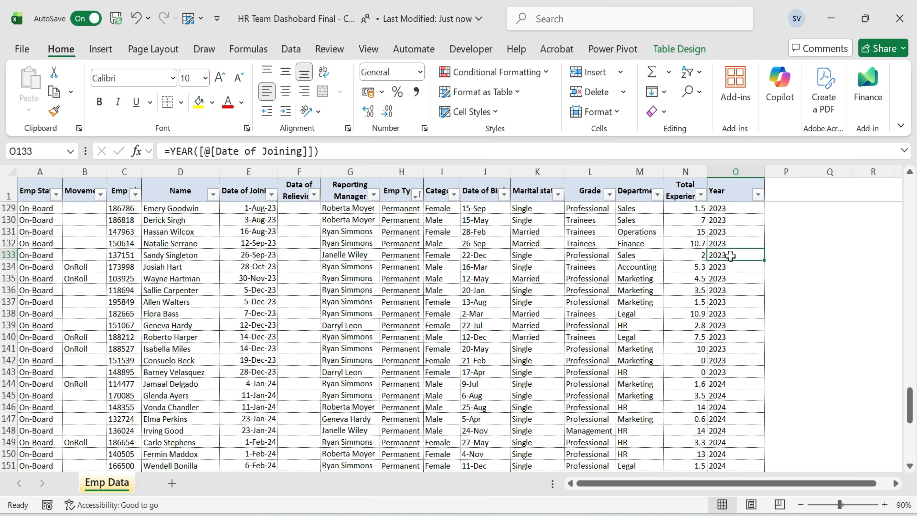
key(ctrl+Up)
key(ctrl+shift+Down)
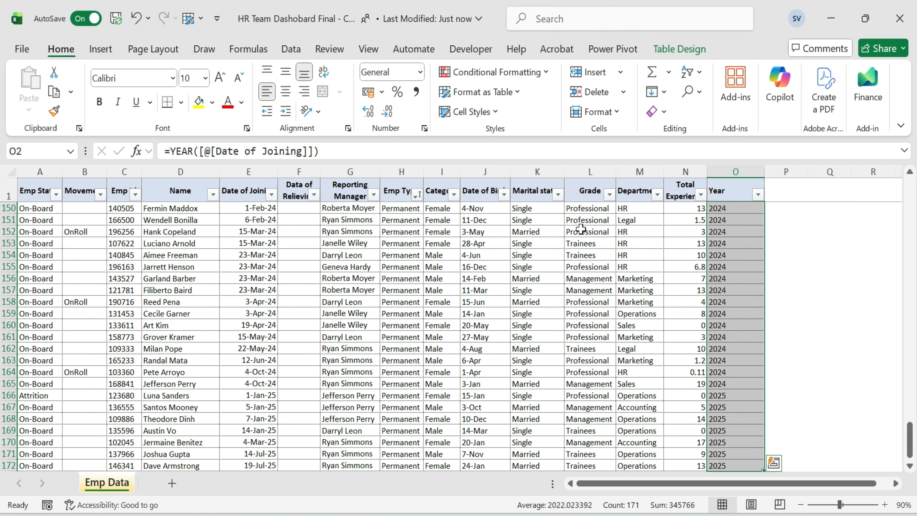
click(213, 102)
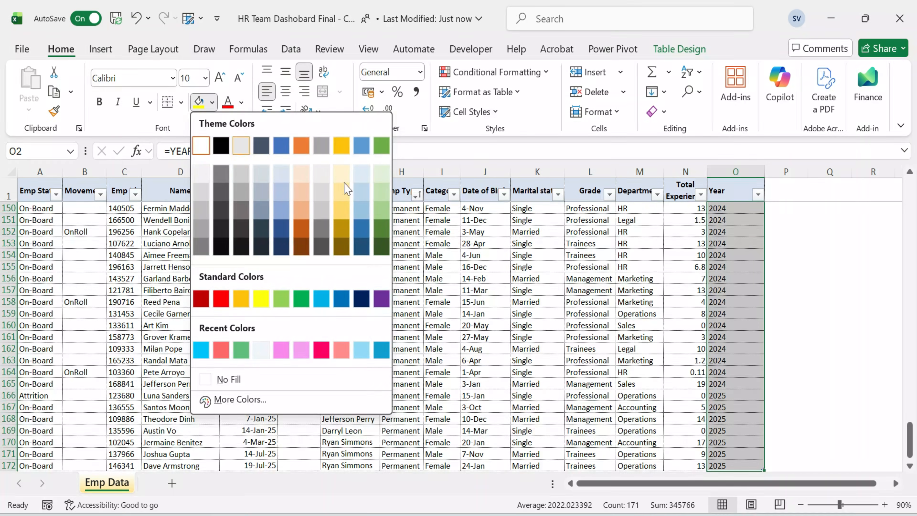
click(382, 181)
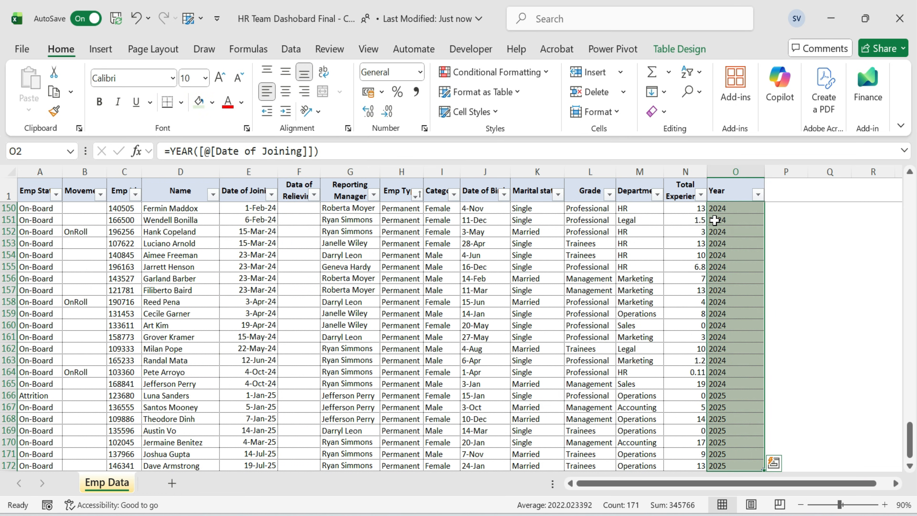
Autofit the width of the Year column.
key(ctrl+Up)
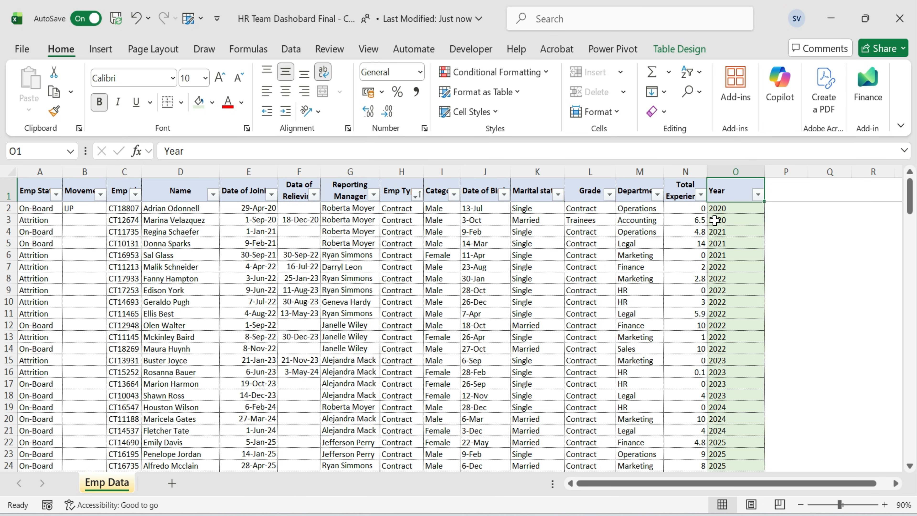
key(alt+h)
key(o)
key(i)
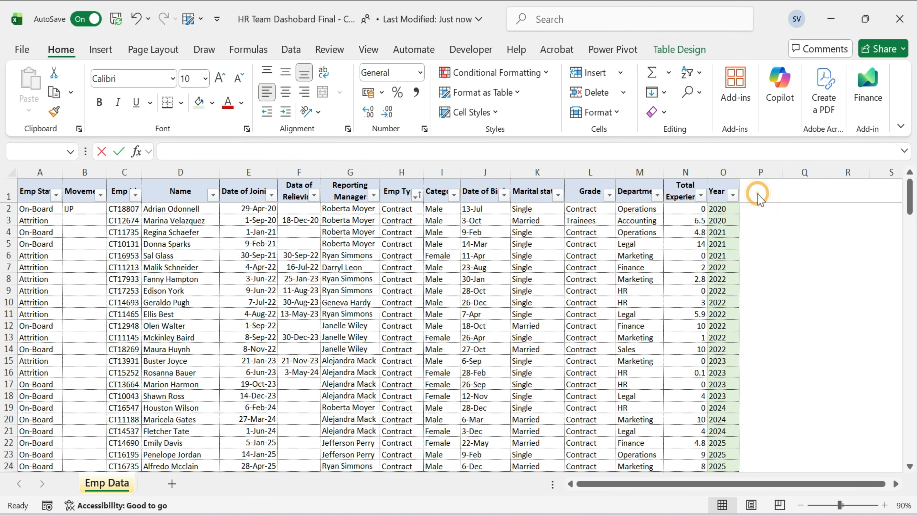
Add a new table column headed Stability after Year.
click(755, 193)
text(Stability)
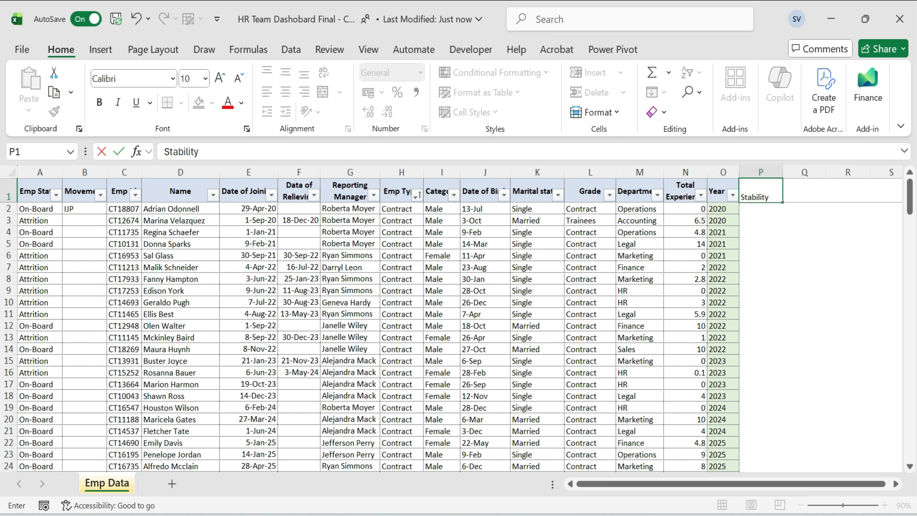
key(Return)
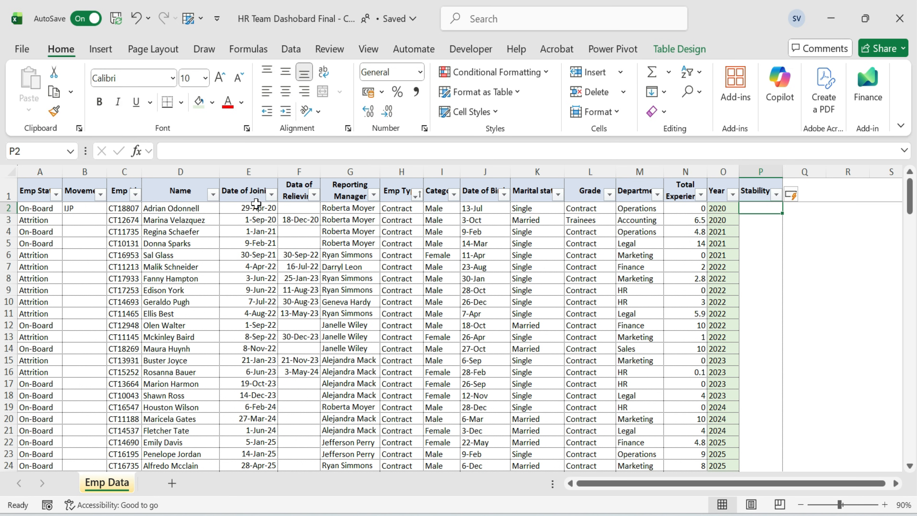
Start the Stability formula in P2 with =if(datedif([@[Date of Joining]],today()),"Y")>=5,"5+ Years" and expand the formula bar.
text(=if(datedif()
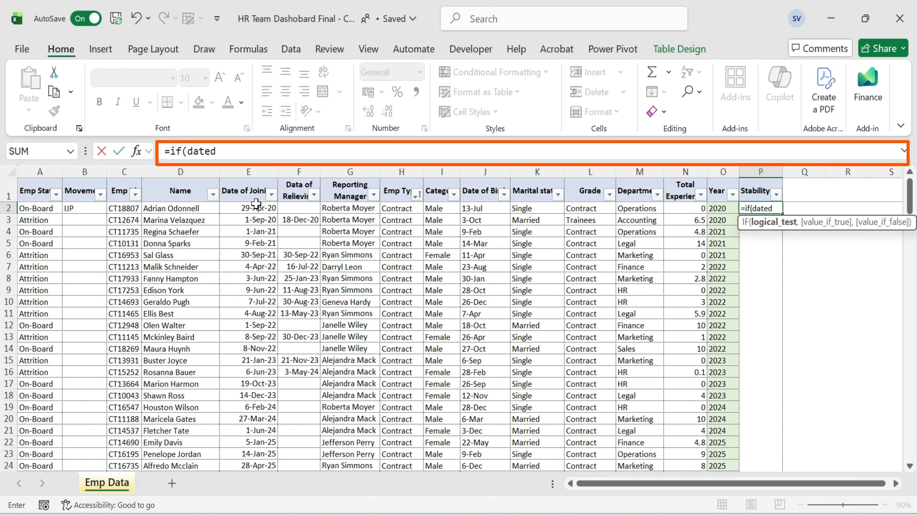
click(241, 211)
text(,today())
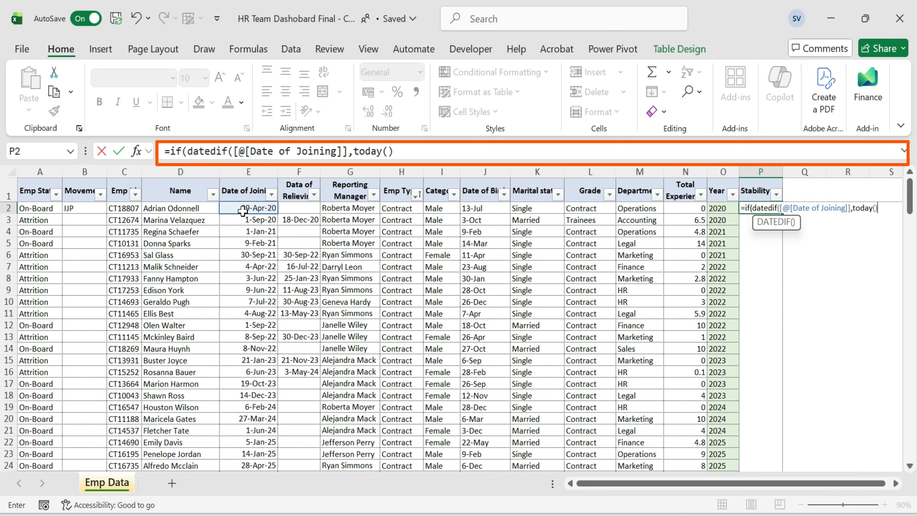
text(),"Y")
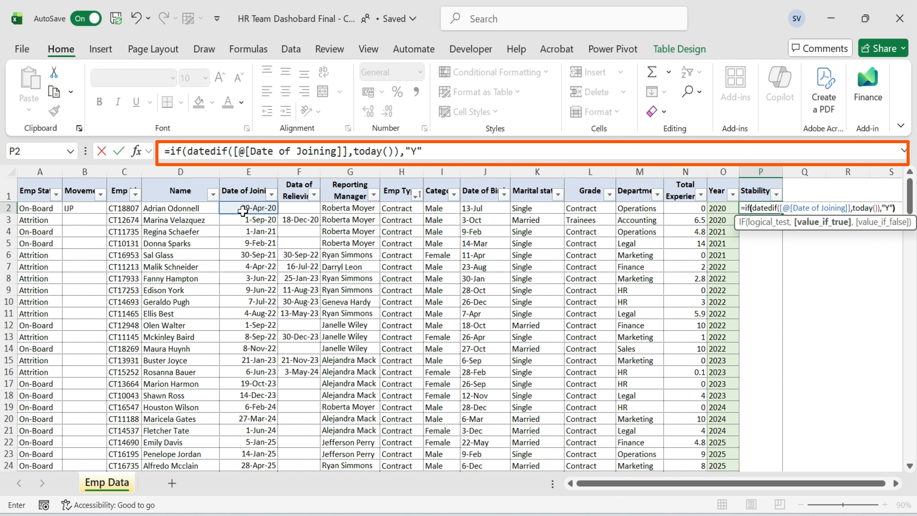
text()>=5,"5+ Years)
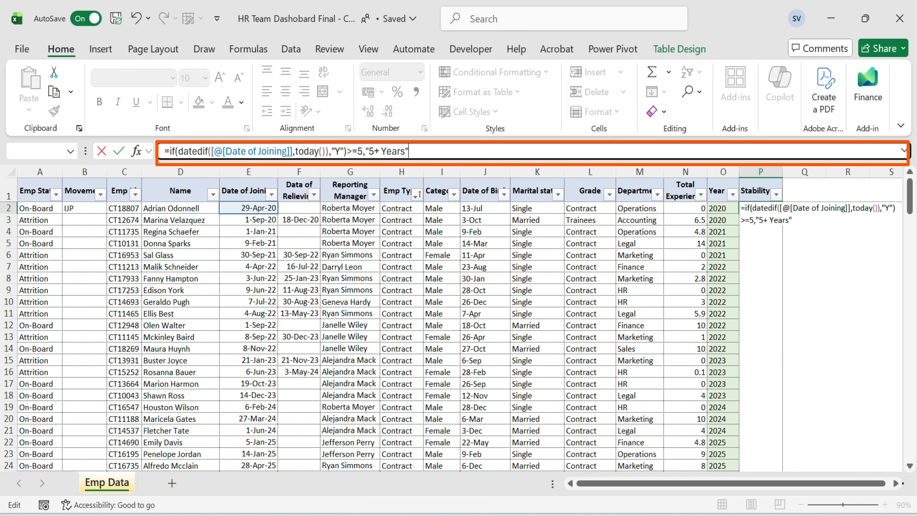
click(903, 150)
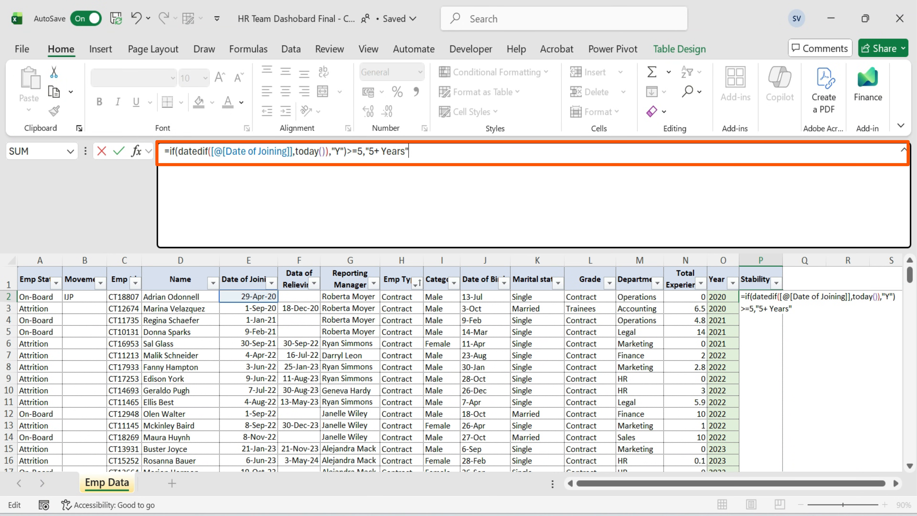
Copy the first condition and paste it as new lines for the 4+ Years and 3+ Years thresholds.
key(ctrl+a)
key(ctrl+c)
key(End)
text(,)
key(Return)
key(Return)
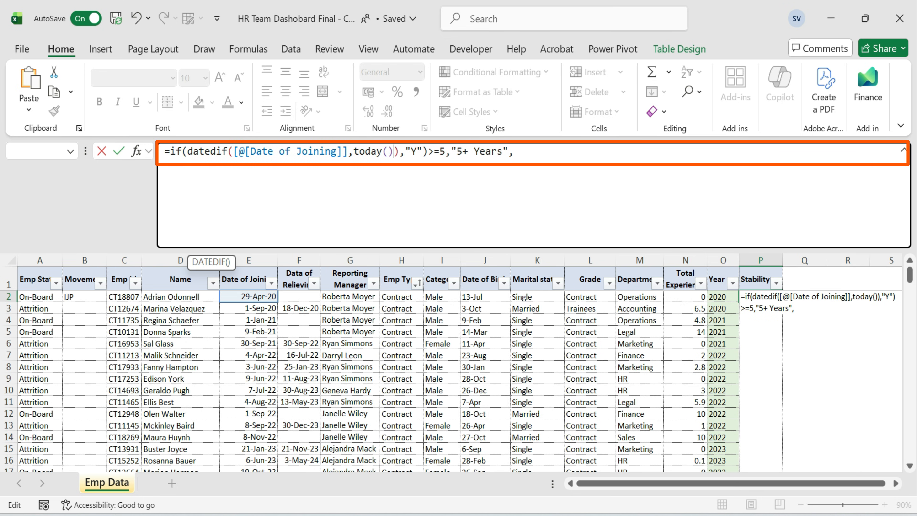
key(alt+Return)
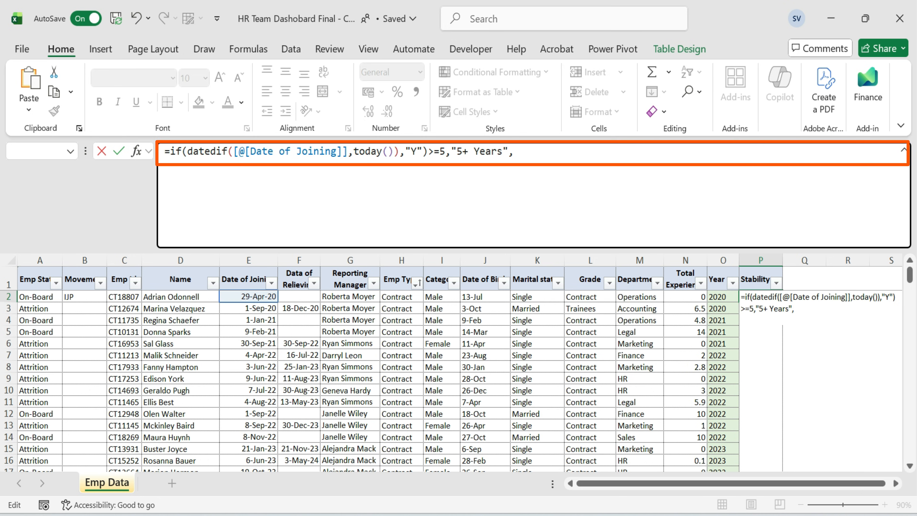
key(ctrl+v)
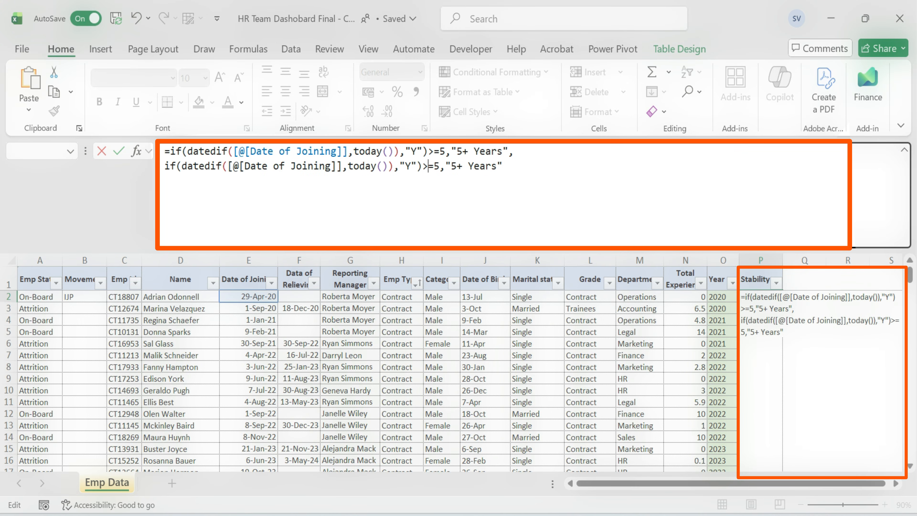
key(BackSpace)
text(4)
key(Right)
key(Right)
key(Right)
key(BackSpace)
text(4)
key(alt+Return)
key(ctrl+v)
key(BackSpace)
text(3)
key(BackSpace)
text(3)
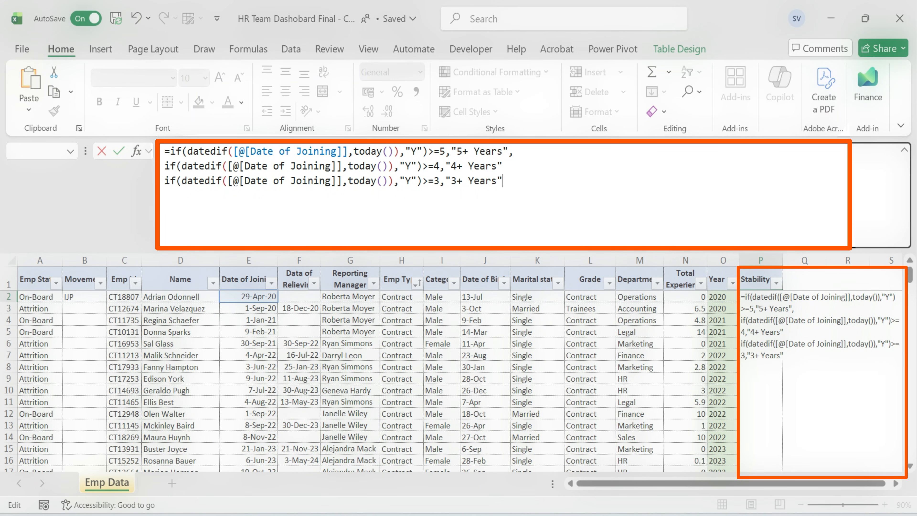
Add nested conditions for 2+ Years and 1+ Years, with "<1 Years" as the final result, closing all parentheses.
key(ctrl+v)
click(438, 195)
key(BackSpace)
text(2)
click(456, 195)
key(BackSpace)
text(2)
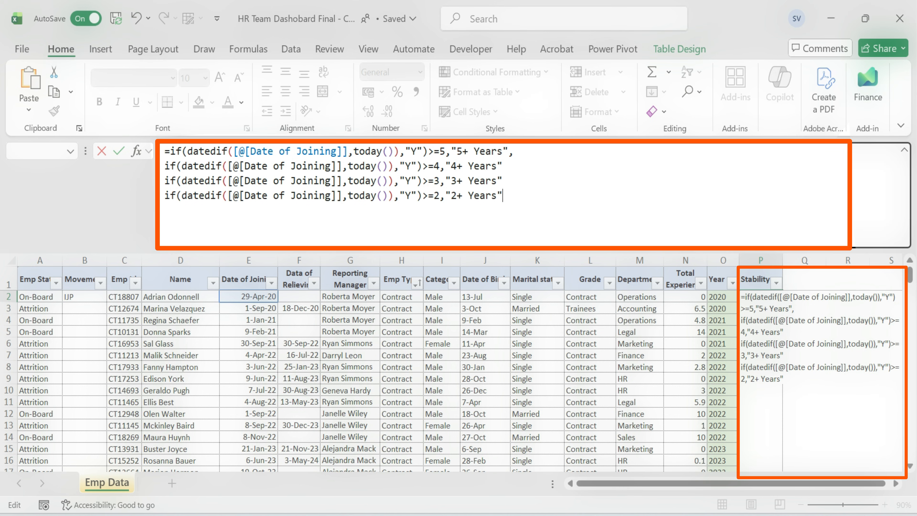
key(ctrl+v)
click(440, 210)
key(BackSpace)
text(1)
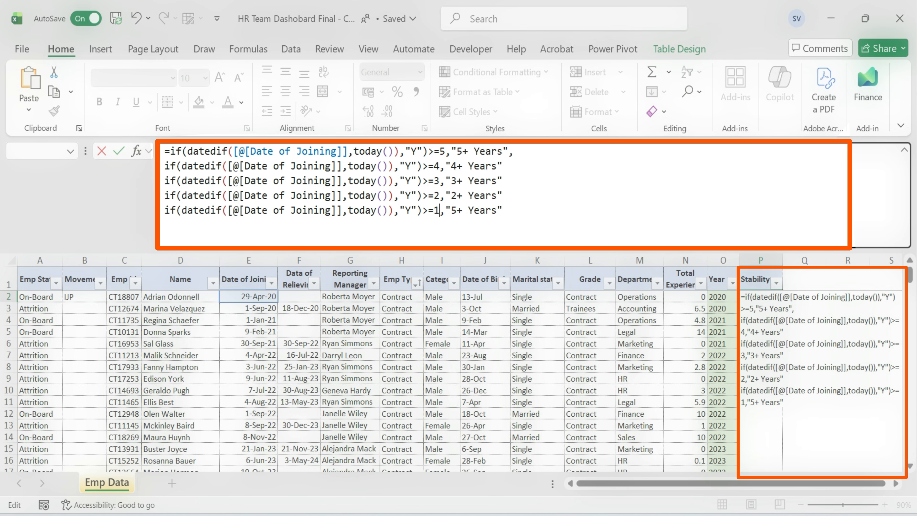
key(BackSpace)
text(1)
text(1)
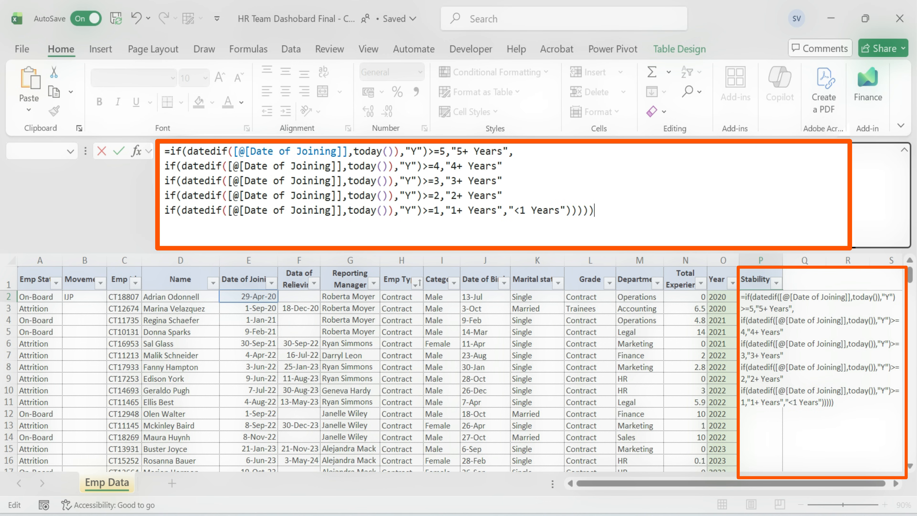
key(Return)
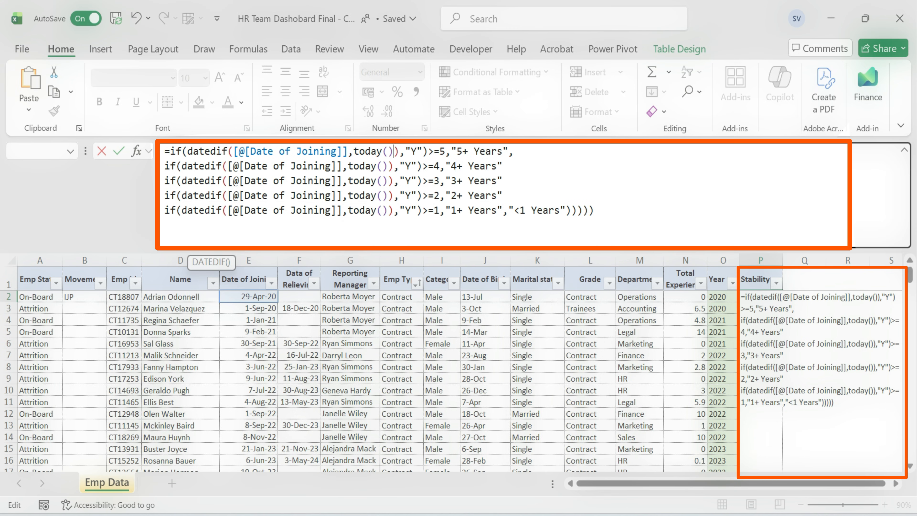
Fix the formula by removing the extra parenthesis after today() on each line, adding commas between the nested IFs, and commit it.
key(Right)
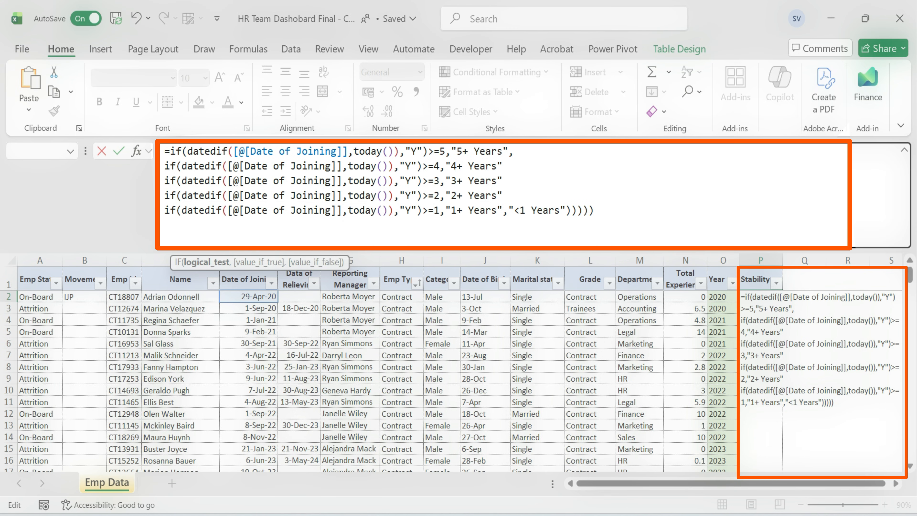
key(BackSpace)
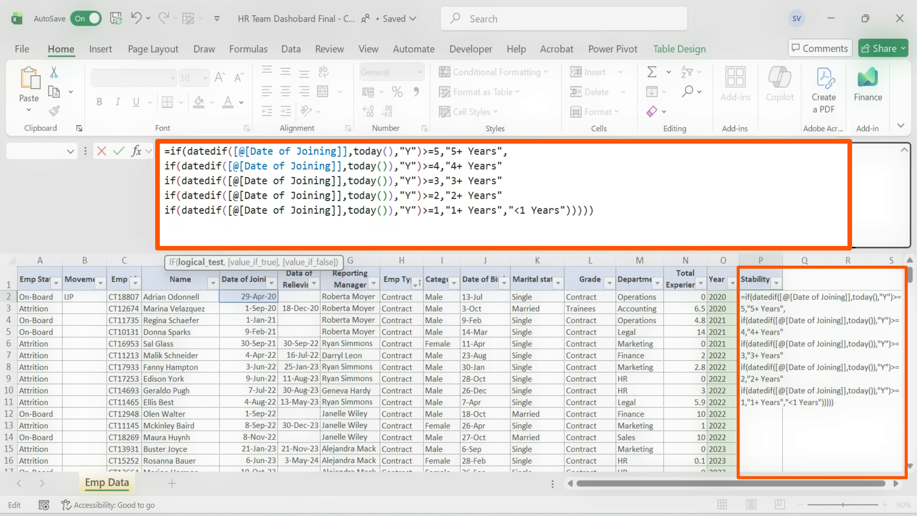
key(BackSpace)
key(Down)
key(Delete)
key(Down)
key(Delete)
key(Down)
key(Delete)
key(End)
key(Left)
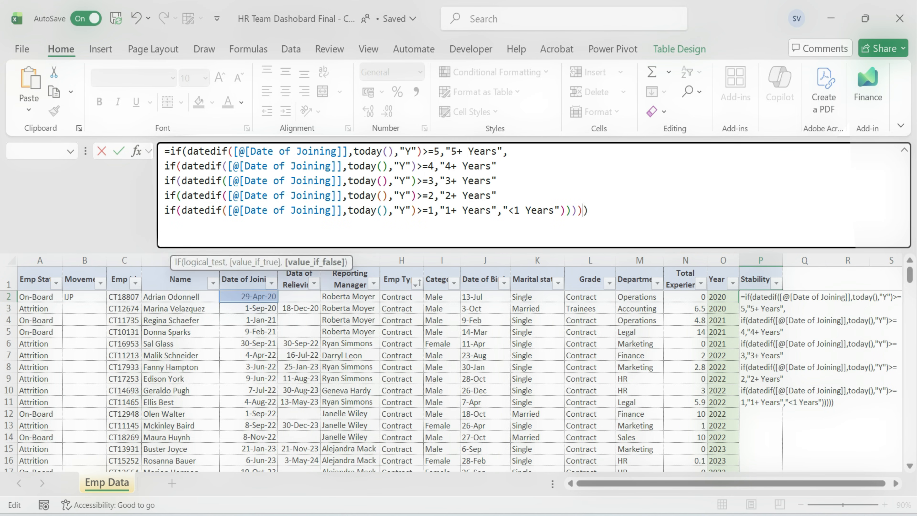
key(ctrl+a)
key(Right)
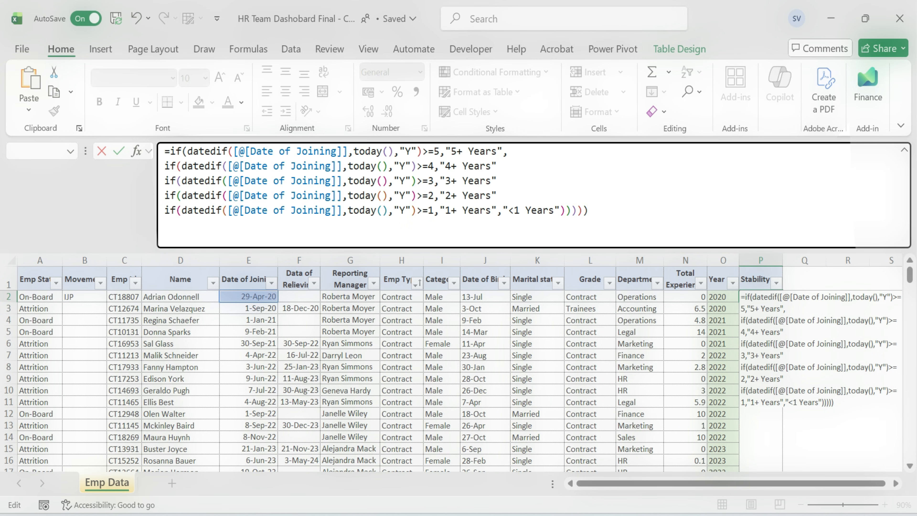
key(Up)
key(Up)
key(Up)
text(,)
key(Down)
text(,)
key(Down)
text(,)
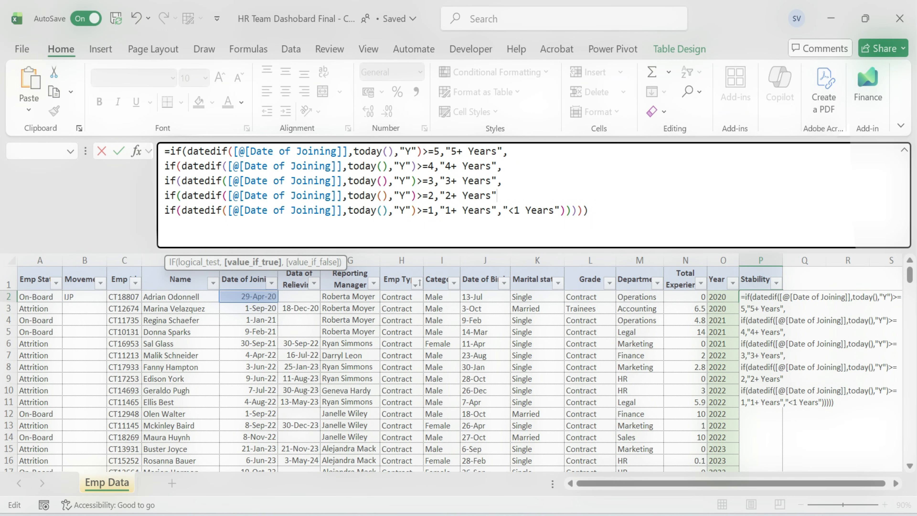
key(Return)
Re-confirm the Stability formula in successive cells down the column.
key(Up)
click(904, 150)
click(761, 266)
click(759, 336)
click(766, 208)
key(F2)
key(Return)
key(F2)
key(Return)
key(Return)
key(F2)
key(Return)
key(Return)
key(F2)
key(Return)
key(Return)
key(F2)
Open the Stability column's filter list to check its values, then close it.
key(Return)
key(Return)
key(ctrl+Down)
key(F2)
key(Return)
key(ctrl+Up)
key(alt+Down)
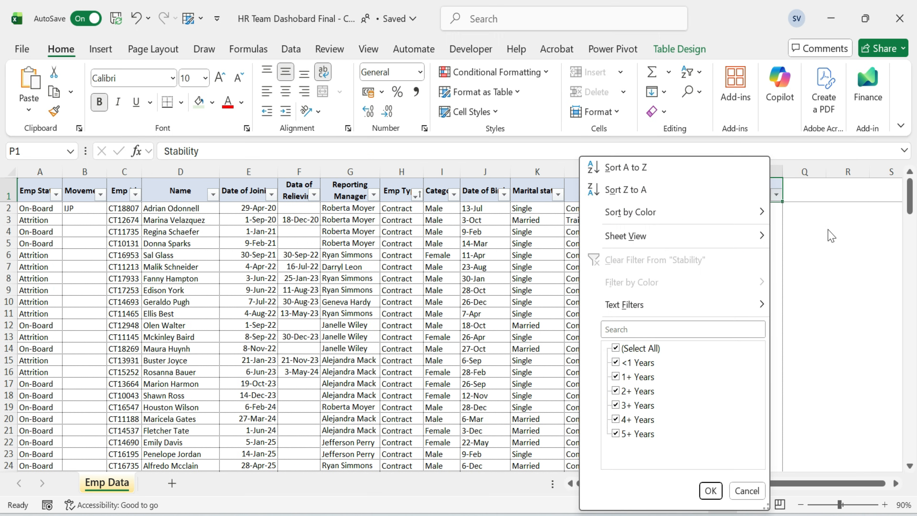
click(710, 490)
Select the Stability column's data cells and apply the same light green fill.
click(759, 204)
key(ctrl+shift+Down)
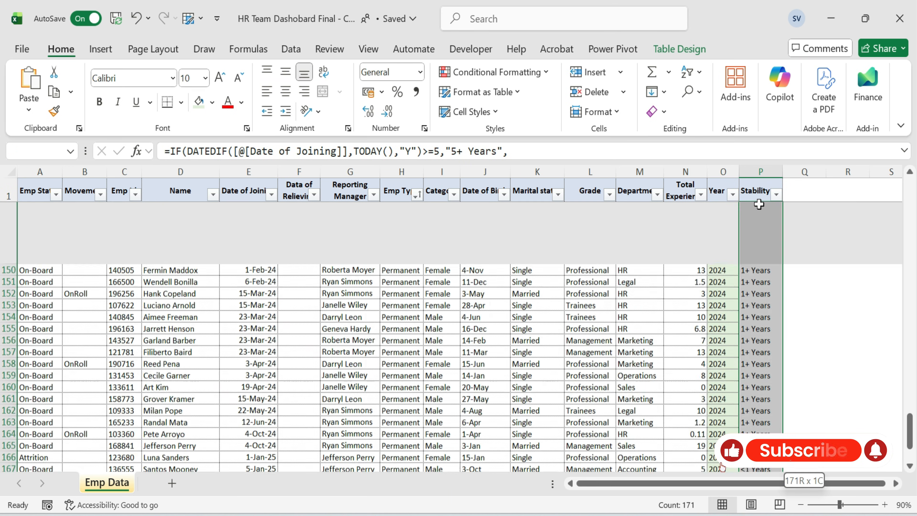
click(199, 102)
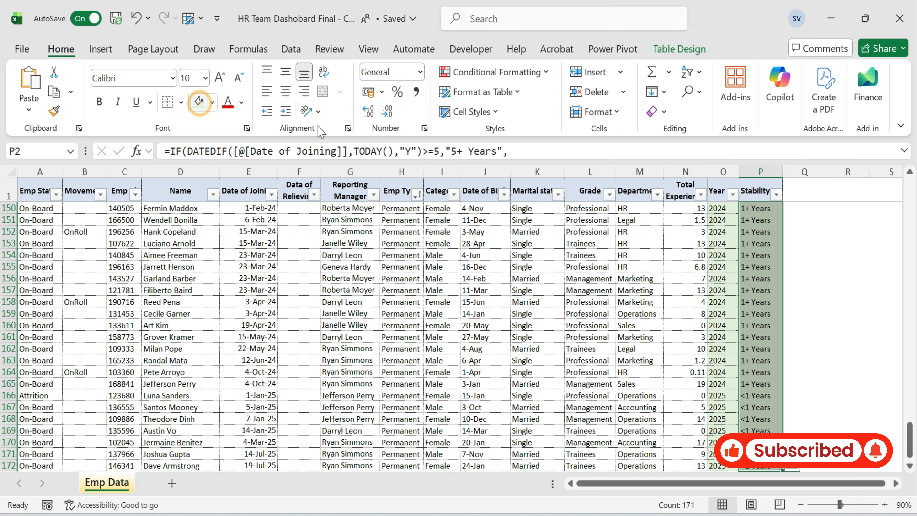
key(ctrl+Home)
key(Up)
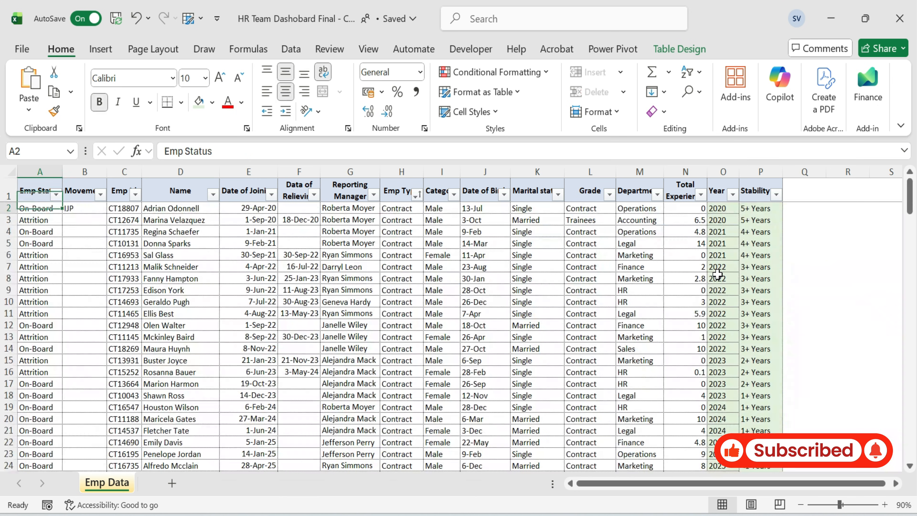
key(Right)
key(ctrl+Right)
key(Down)
key(Down)
key(Down)
key(Up)
key(Up)
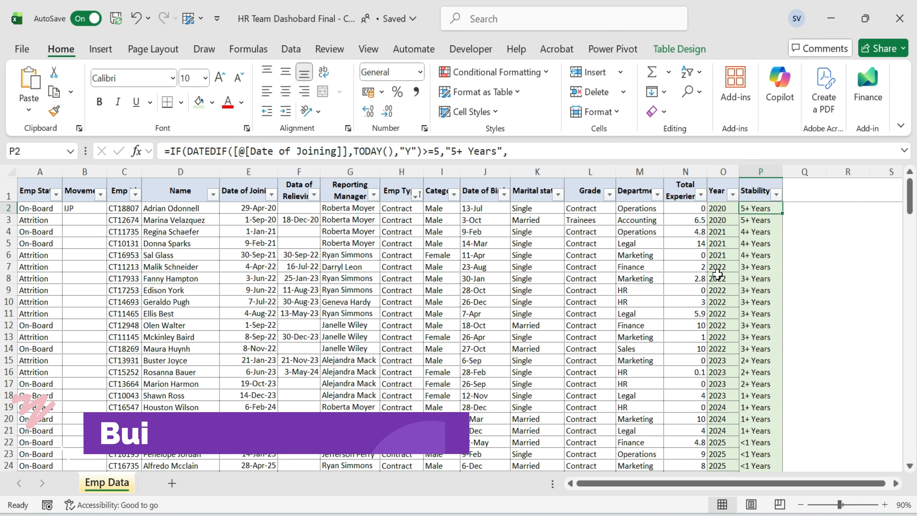
key(Up)
key(Left)
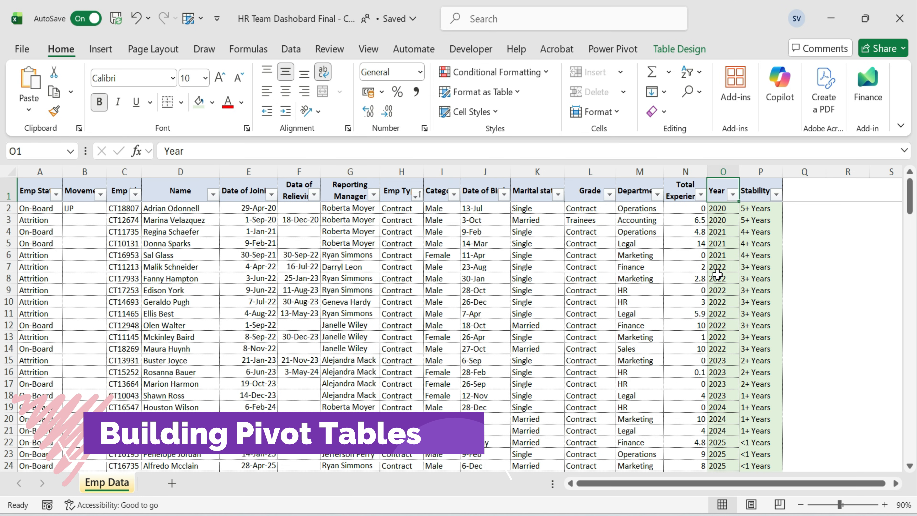
Insert a PivotTable from the employee data table on a new worksheet.
key(ctrl+Home)
key(Up)
click(100, 49)
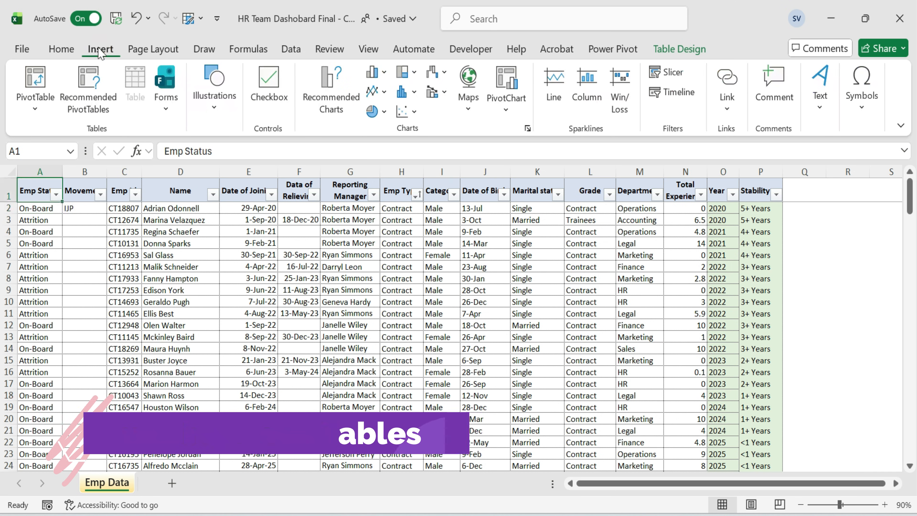
click(35, 96)
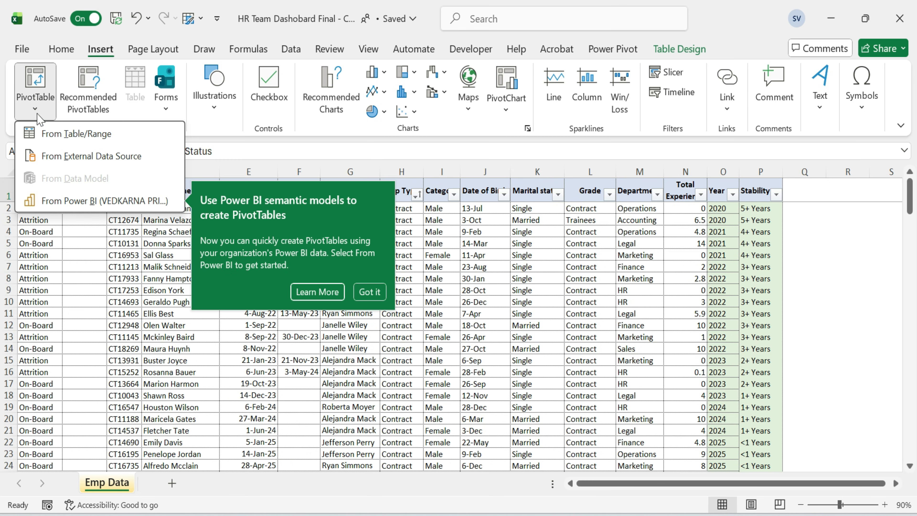
click(95, 134)
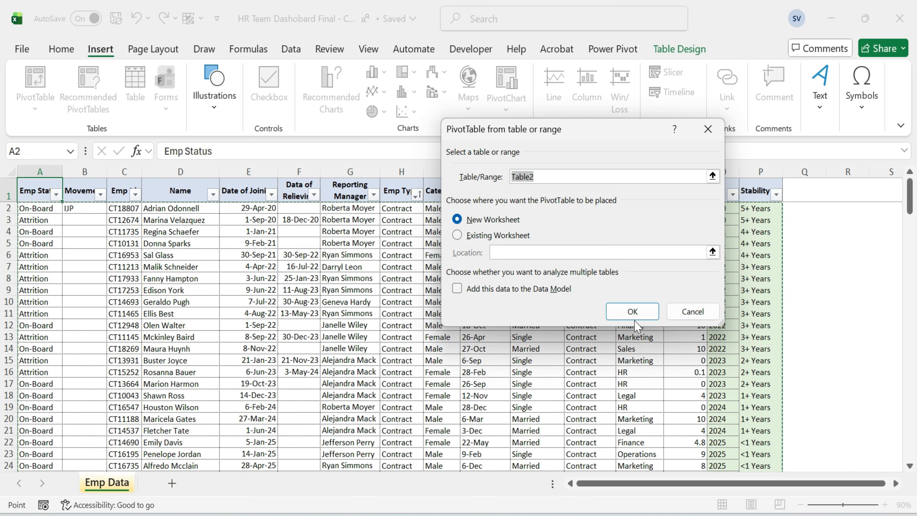
click(633, 313)
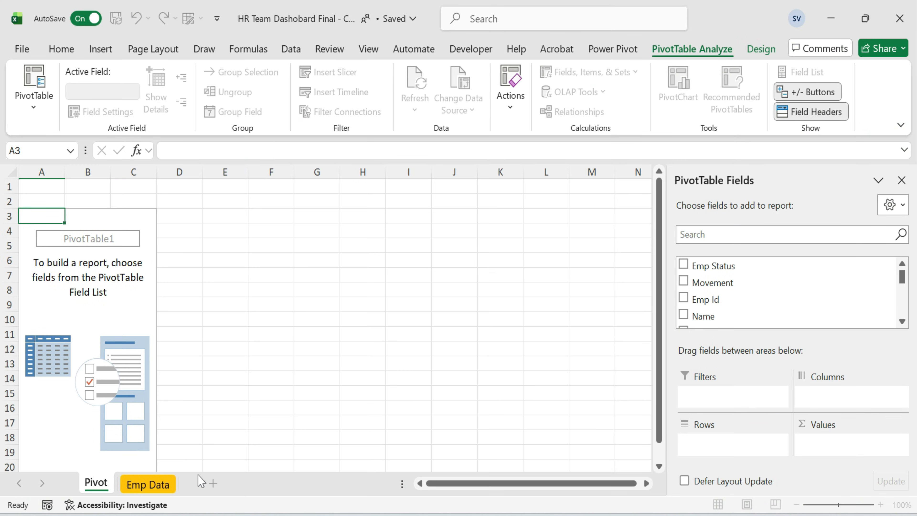
Zoom the pivot sheet out and hide its gridlines.
click(528, 264)
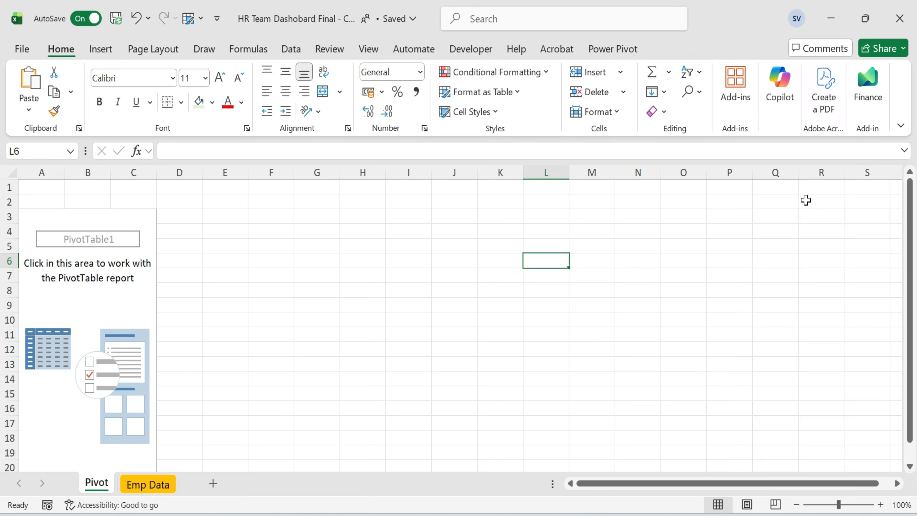
click(797, 505)
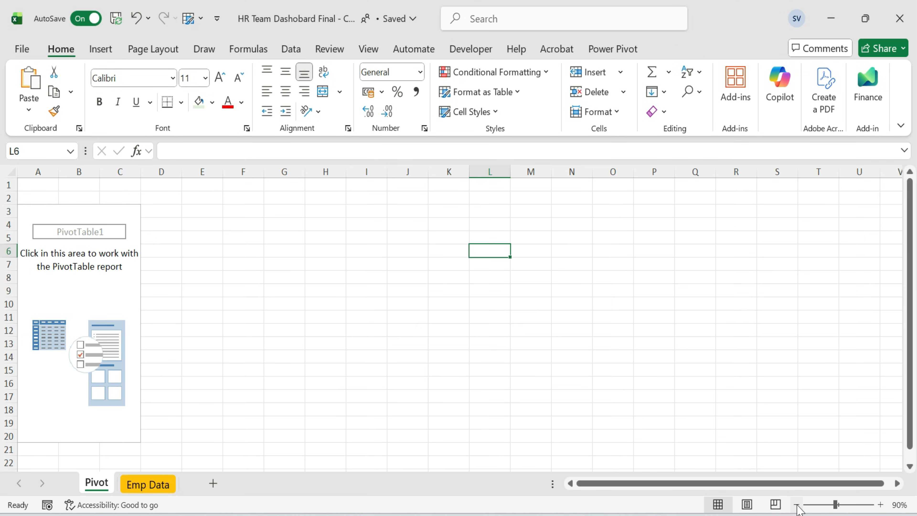
click(797, 505)
click(367, 49)
click(345, 92)
click(106, 269)
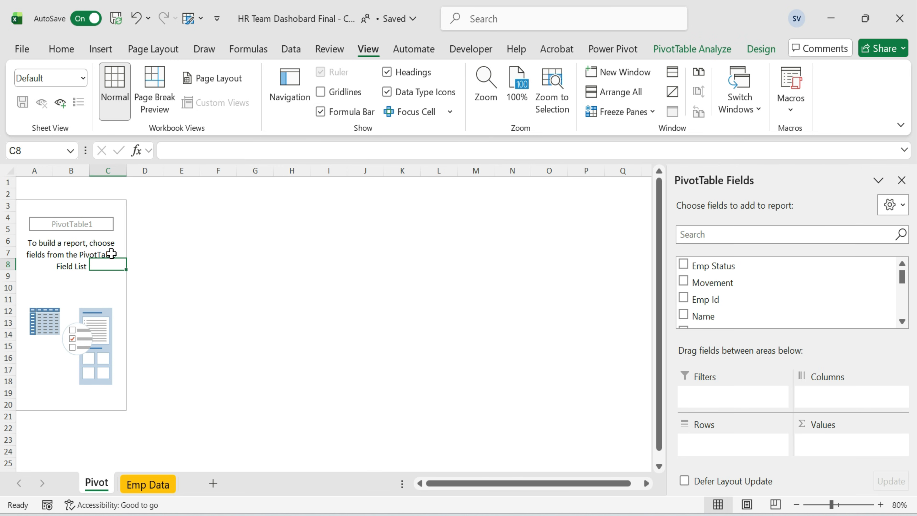
Lay out the pivot with Year in rows, Emp Status in columns, and a count of Name as values.
scroll(753, 286, down, 5)
drag(702, 286, 738, 446)
scroll(767, 307, up, 6)
drag(718, 269, 859, 399)
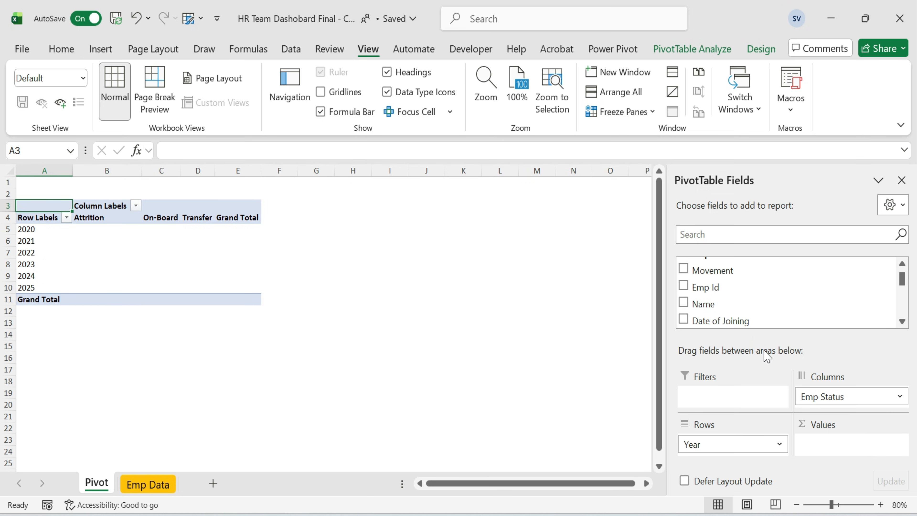
scroll(737, 283, up, 1)
scroll(737, 299, down, 3)
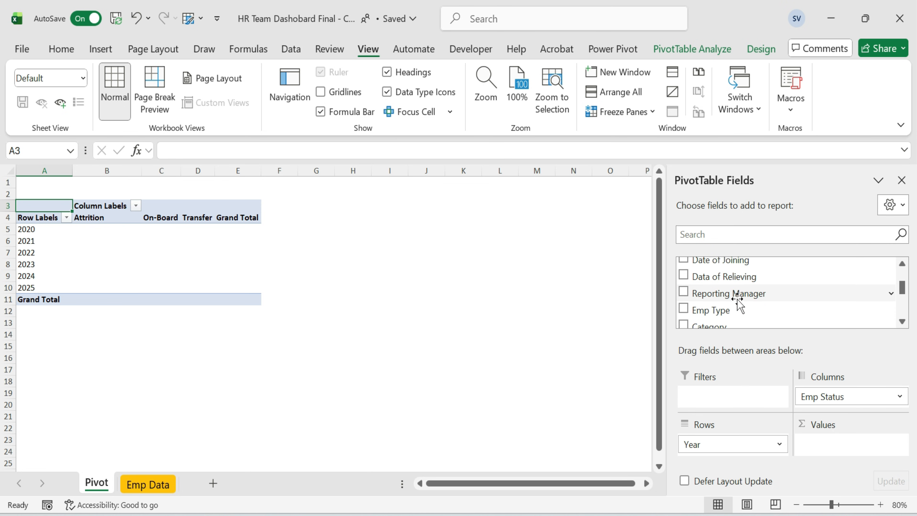
scroll(736, 297, up, 2)
drag(700, 280, 824, 446)
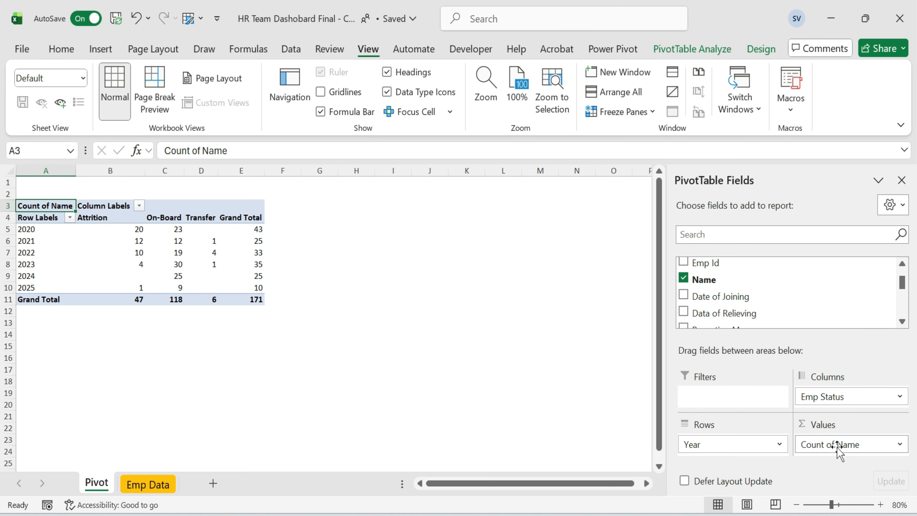
Turn off autofit column widths on update in the PivotTable options and narrow the Column Labels column.
click(382, 288)
click(116, 219)
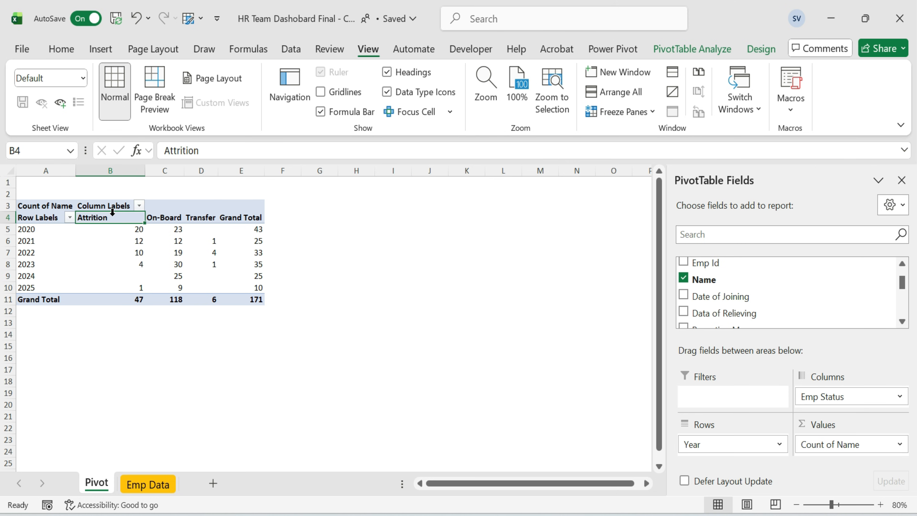
right_click(116, 219)
click(186, 478)
click(95, 377)
click(237, 491)
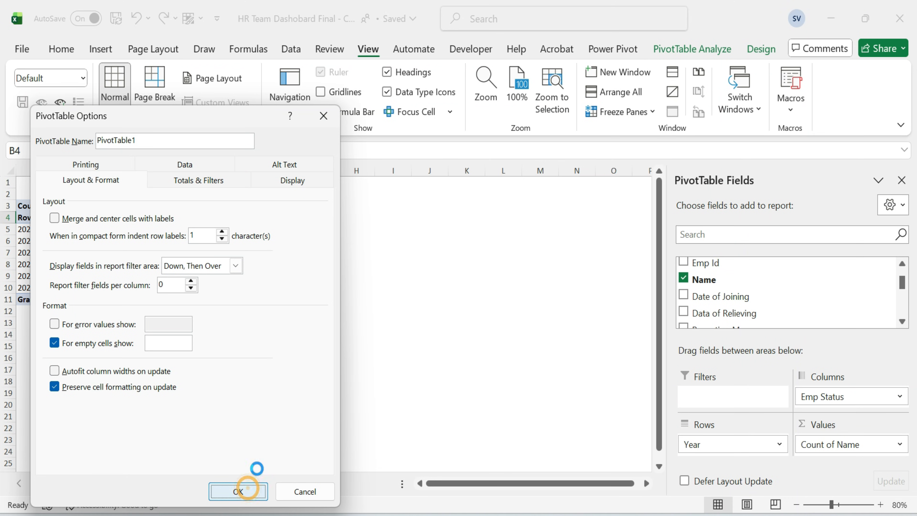
click(346, 274)
drag(144, 175, 110, 175)
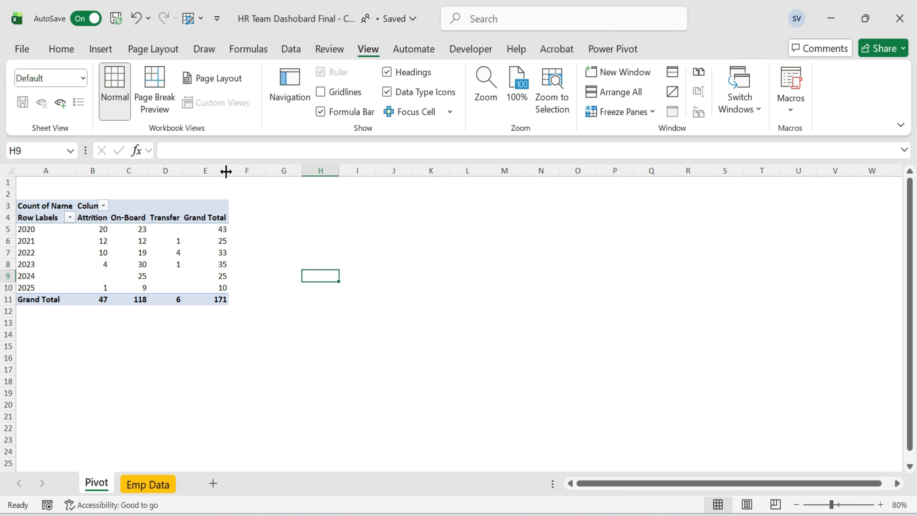
Rename the Grand Total label to Total and autofit that column's width.
double_click(206, 217)
text(Total)
key(Return)
key(alt+h)
key(o)
key(i)
Insert three blank columns before the pivot table and narrow the Row Labels column.
key(ctrl+Home)
key(ctrl+space)
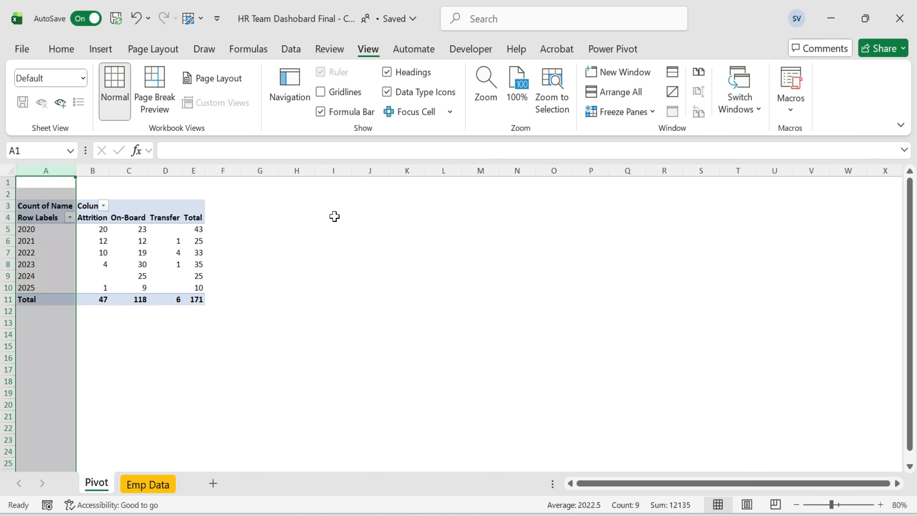
key(ctrl+plus)
key(ctrl+plus)
key(ctrl+plus)
key(ctrl+plus)
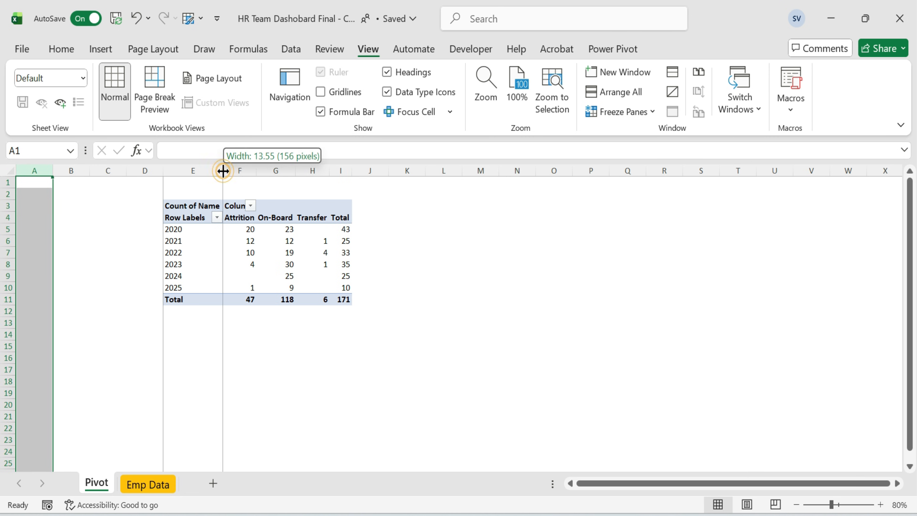
drag(223, 170, 201, 170)
Copy the whole pivot table to cell E15 and label the copy's row header Year.
click(214, 228)
key(ctrl+a)
key(ctrl+c)
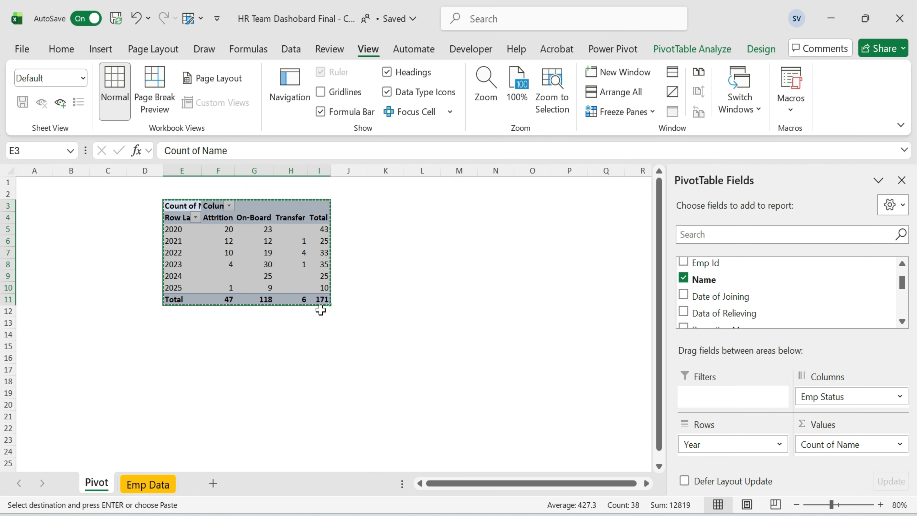
click(180, 349)
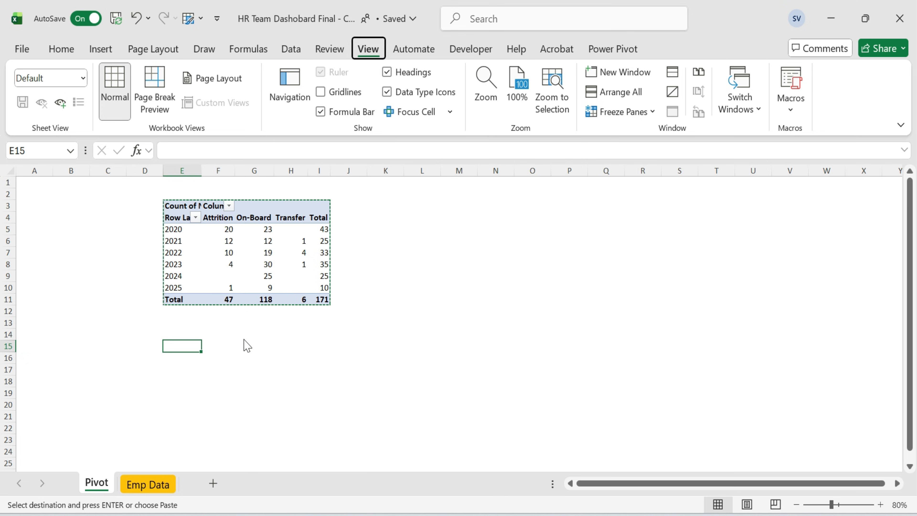
key(ctrl+v)
key(Down)
text(Year)
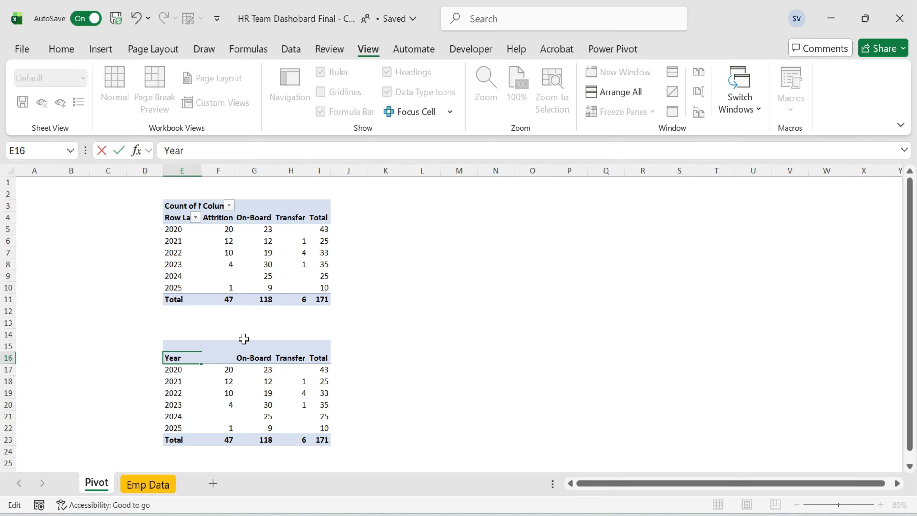
key(Return)
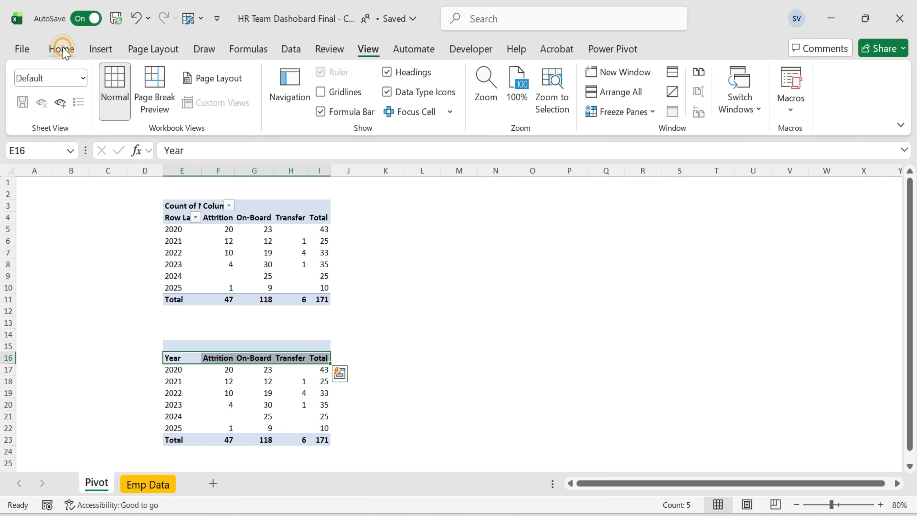
click(62, 48)
click(213, 103)
click(203, 393)
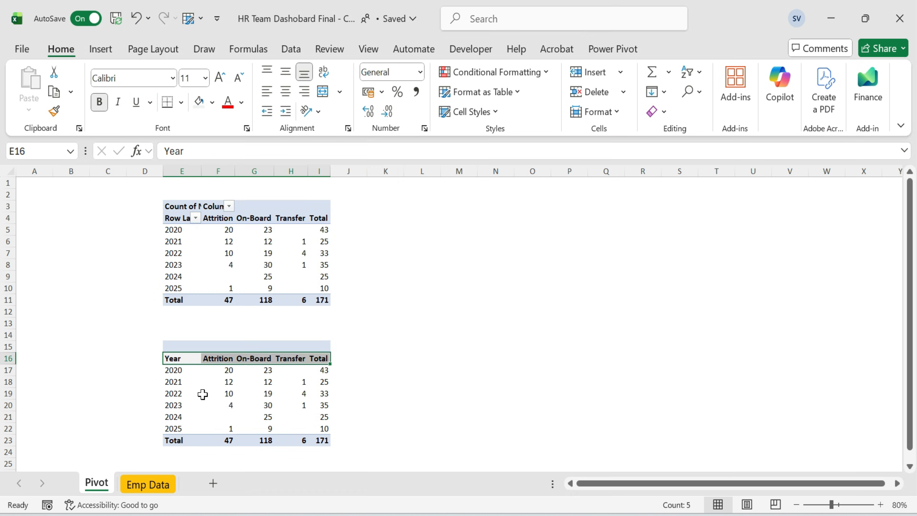
key(ctrl+Down)
key(ctrl+shift+Right)
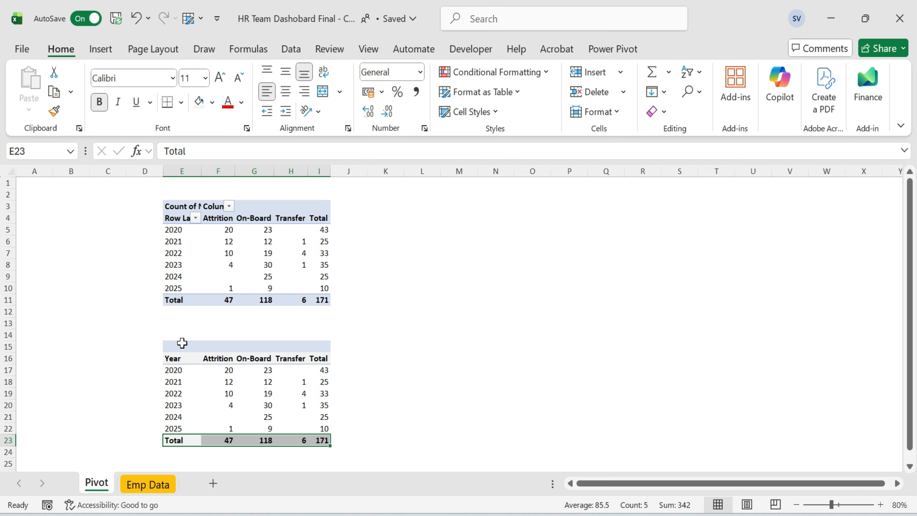
Enter a GETPIVOTDATA formula in the copy's 2020 Attrition cell pointing to the pivot's 2020 Attrition value.
click(182, 332)
key(Down)
key(shift+Right)
key(shift+Right)
key(shift+Right)
key(shift+Right)
key(Down)
key(Down)
key(Right)
text(=)
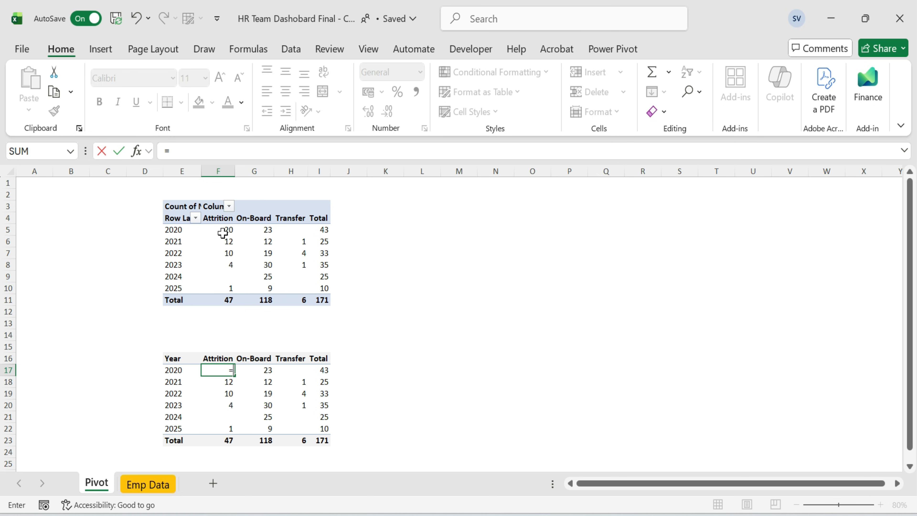
click(223, 233)
key(Return)
key(Up)
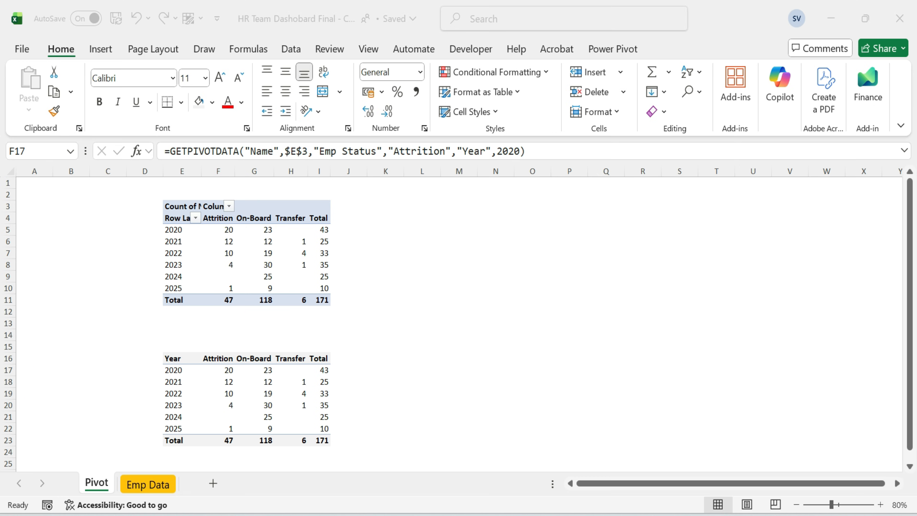
Replace the hard-coded 2020 in the formula with a reference to the Year cell E17.
double_click(221, 372)
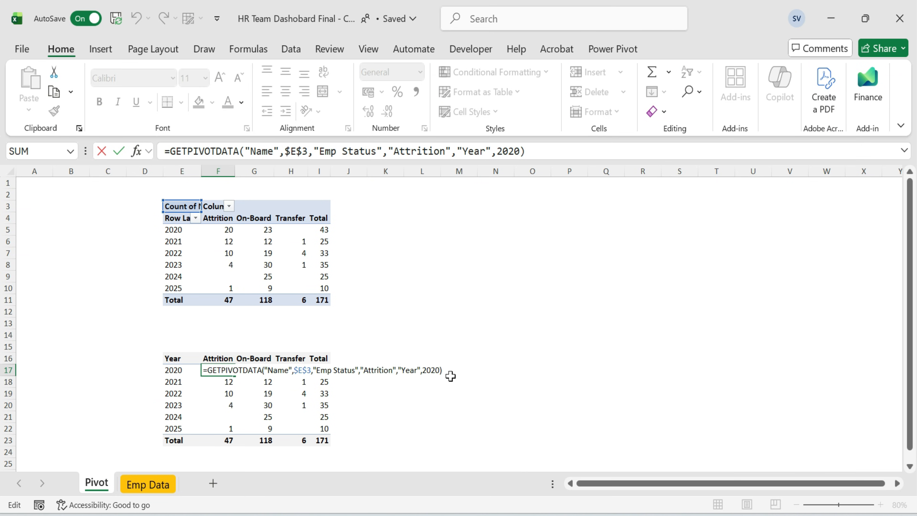
key(BackSpace)
key(BackSpace)
key(BackSpace)
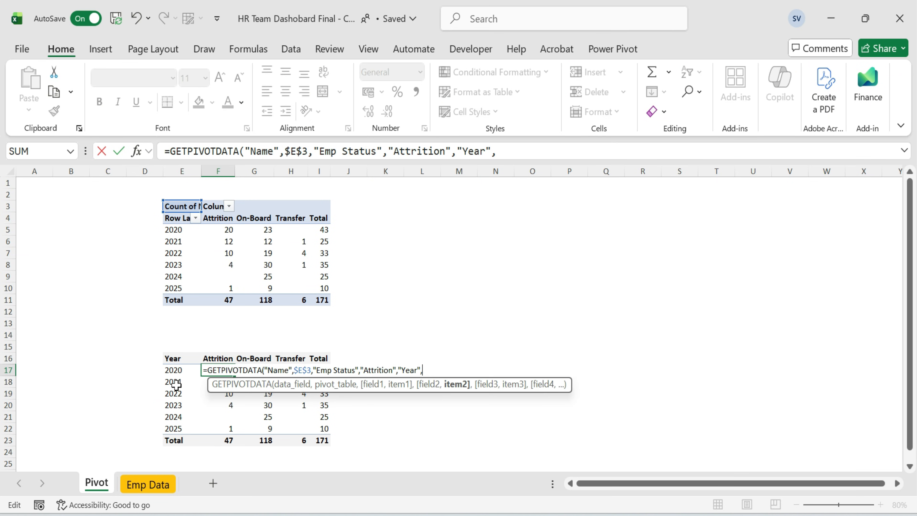
click(188, 371)
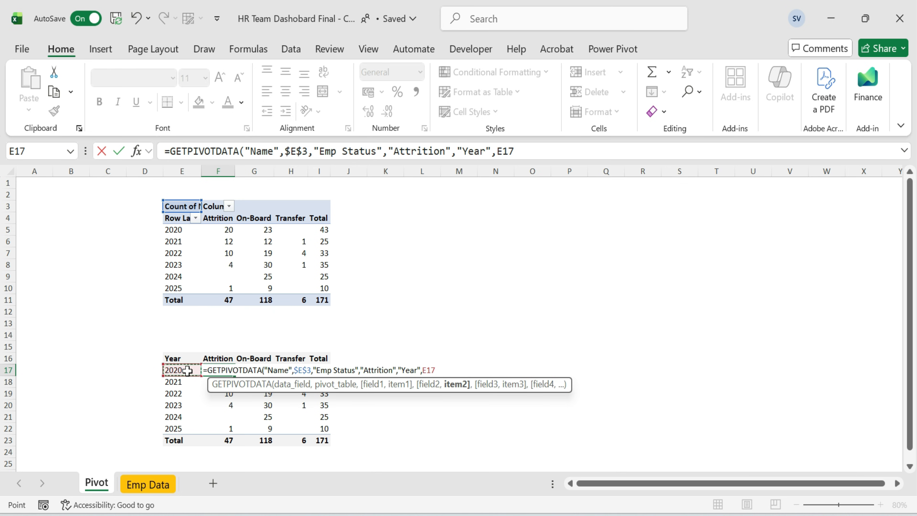
key(Left)
key(Left)
key(Right)
text())
key(Return)
Wrap the Attrition formula in IFERROR so errors return 0.
key(Up)
key(F2)
key(Left)
key(Left)
key(Left)
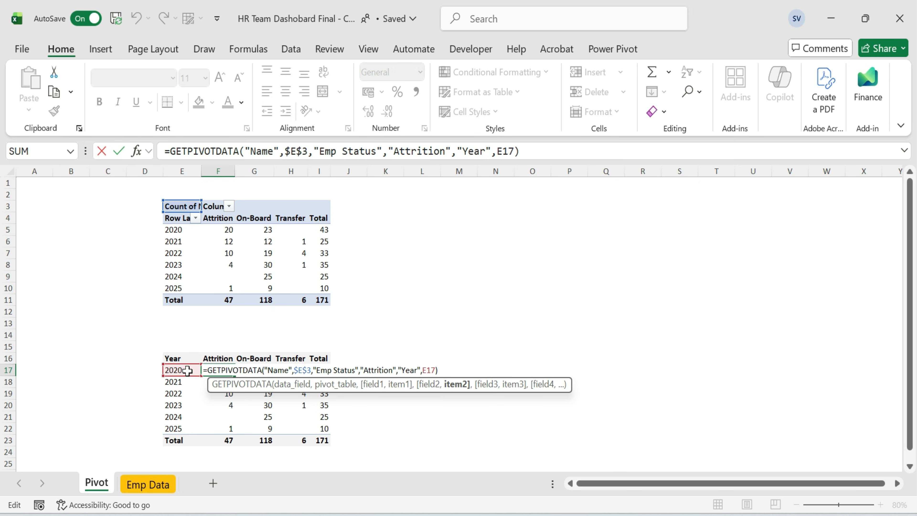
key(Escape)
key(F2)
key(Home)
key(Right)
text(if)
key(Down)
key(Tab)
key(End)
text(,)
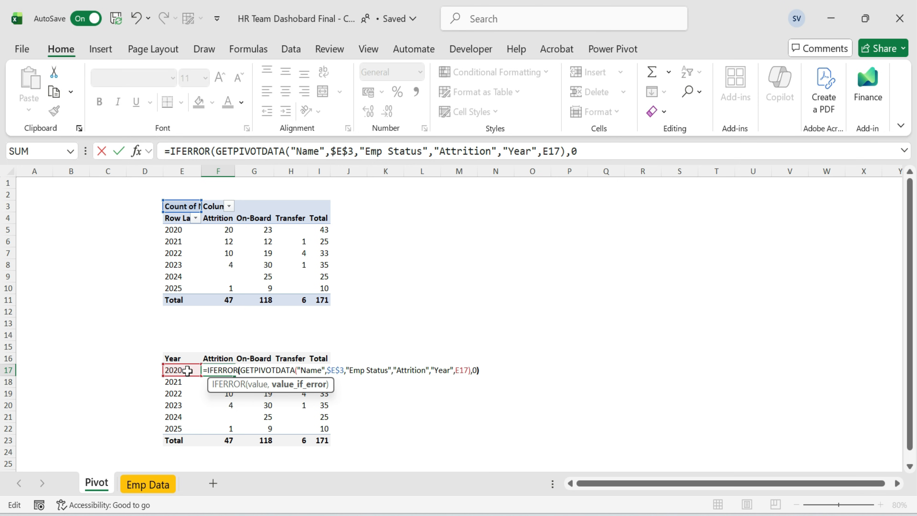
text(0)
key(ctrl+Return)
Copy the Attrition formula down the column for all years through 2025.
key(ctrl+c)
key(shift+Down)
key(shift+Down)
key(shift+Down)
key(shift+Down)
key(shift+Down)
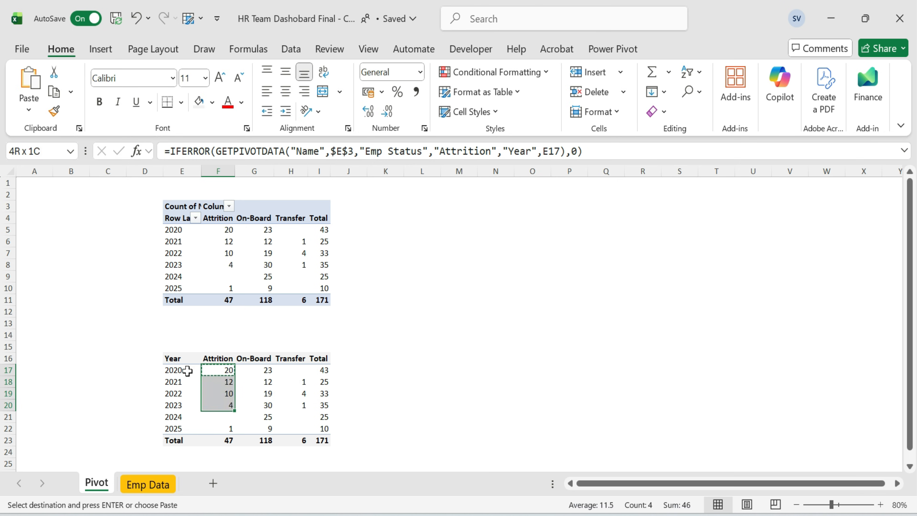
key(ctrl+alt+v)
key(Return)
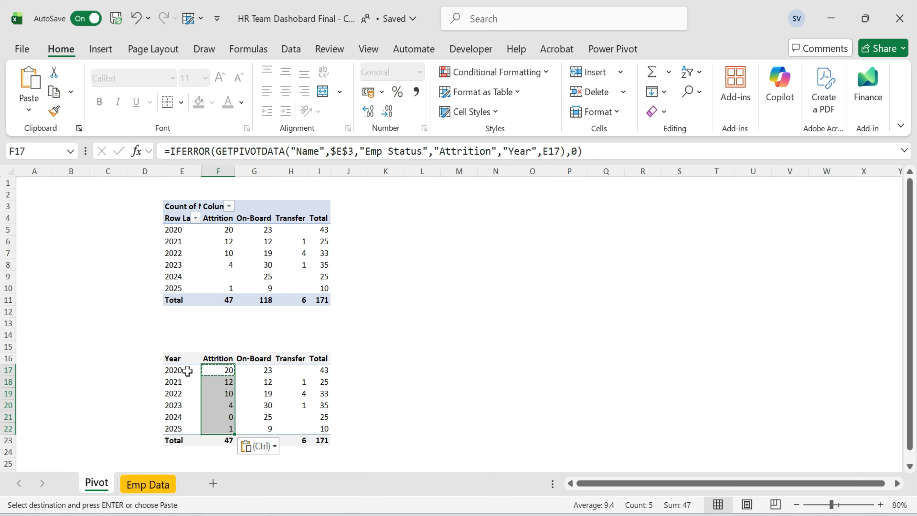
key(Escape)
Link the 2020 On-Board cell of the copy to the pivot's On-Board value with GETPIVOTDATA.
key(Down)
key(Down)
key(Down)
key(Up)
key(Up)
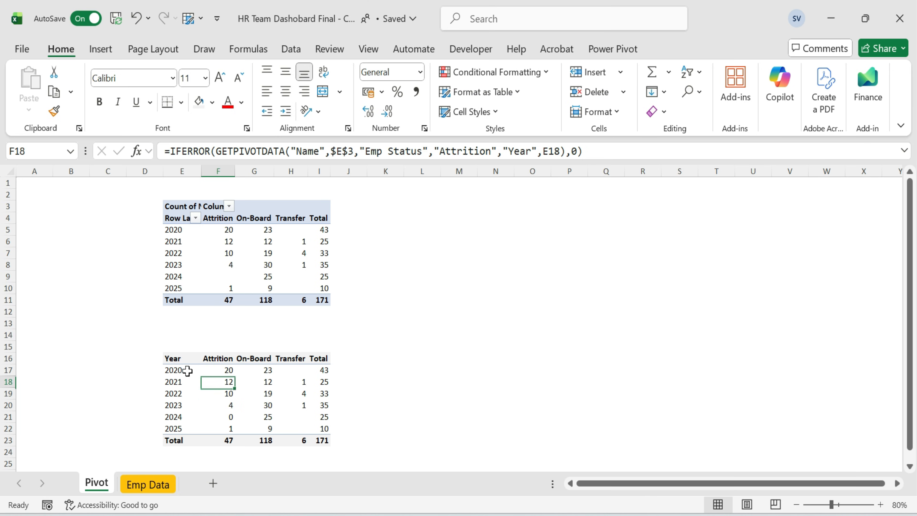
key(Up)
key(Right)
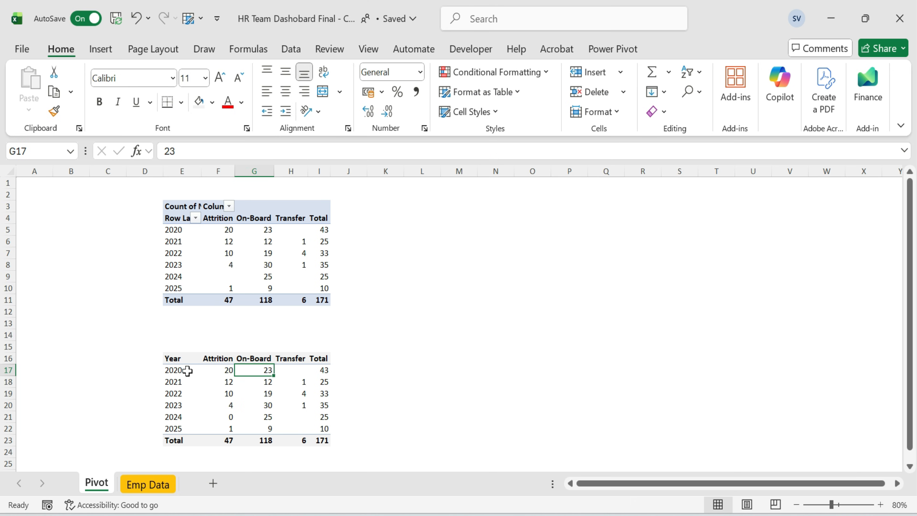
text(=)
key(Escape)
text(=)
key(Up)
key(Up)
key(Up)
key(Up)
key(Up)
key(Up)
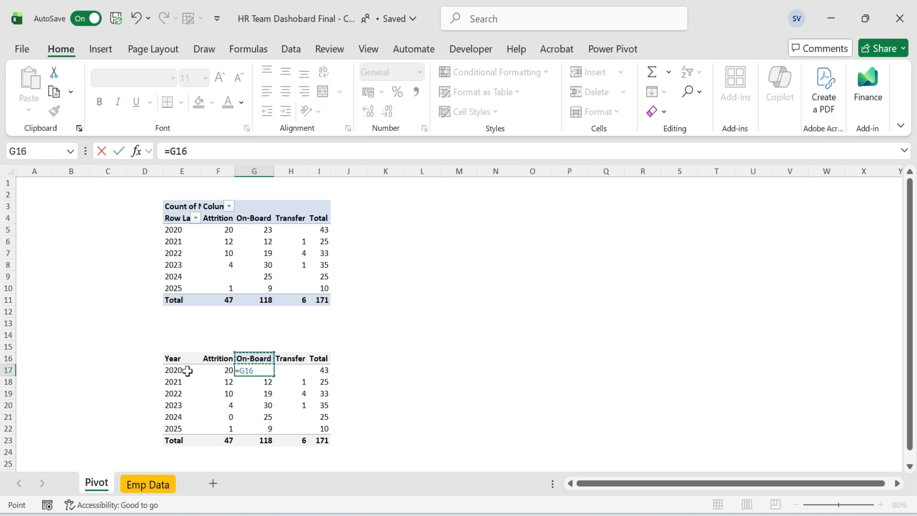
key(Up)
key(Up)
key(Up)
key(Tab)
text(=)
key(Up)
key(Up)
key(Up)
key(Up)
key(Up)
key(Up)
key(Up)
key(Up)
key(Up)
key(Up)
key(Up)
key(Up)
key(Return)
Replace the hard-coded year in the On-Board formula with a reference to cell E17.
key(Up)
key(Left)
key(F2)
key(BackSpace)
key(BackSpace)
key(BackSpace)
key(BackSpace)
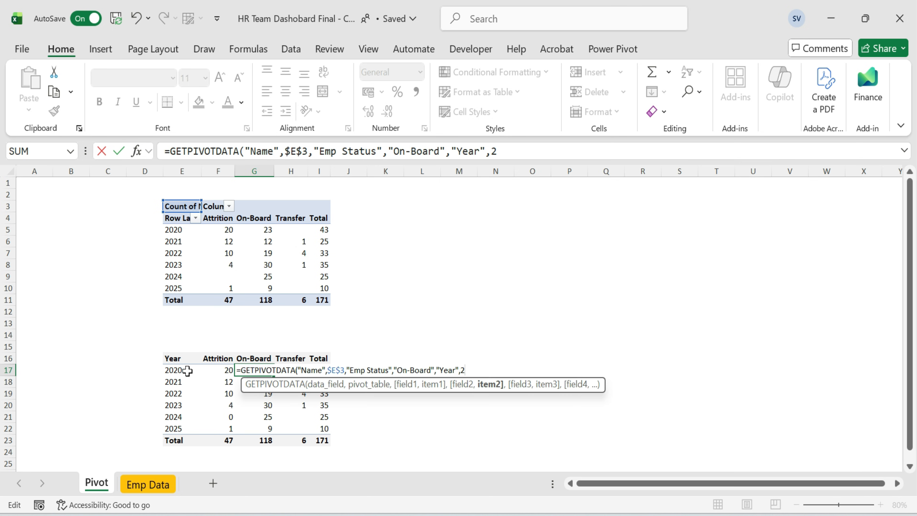
click(169, 370)
key(ctrl+Return)
Wrap the 2020 On-Board formula in IFERROR so errors return 0.
key(F2)
key(Home)
key(Right)
text(if)
key(Tab)
key(End)
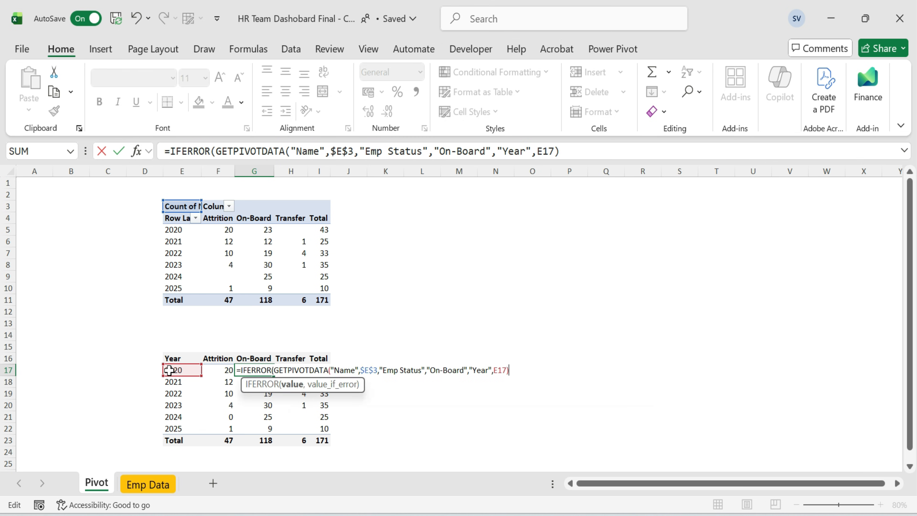
key(ctrl+Return)
Copy the On-Board formula down the column for all years through 2025.
key(ctrl+c)
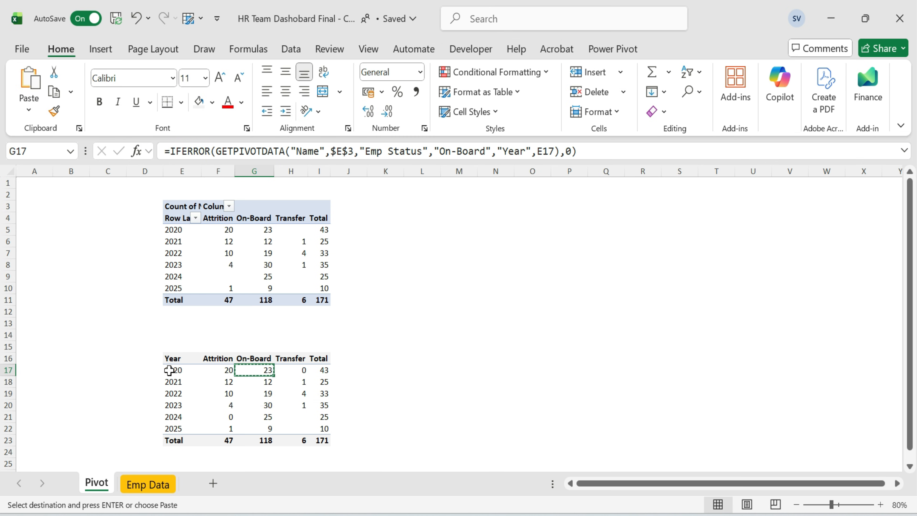
key(shift+Down)
key(shift+Down)
key(shift+Down)
key(shift+Down)
key(shift+Down)
key(ctrl+v)
key(Right)
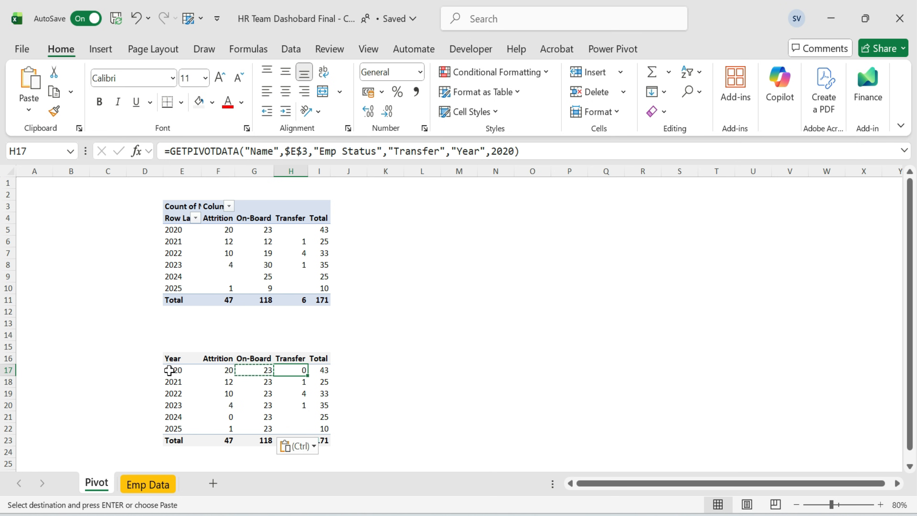
key(Left)
key(Down)
key(F2)
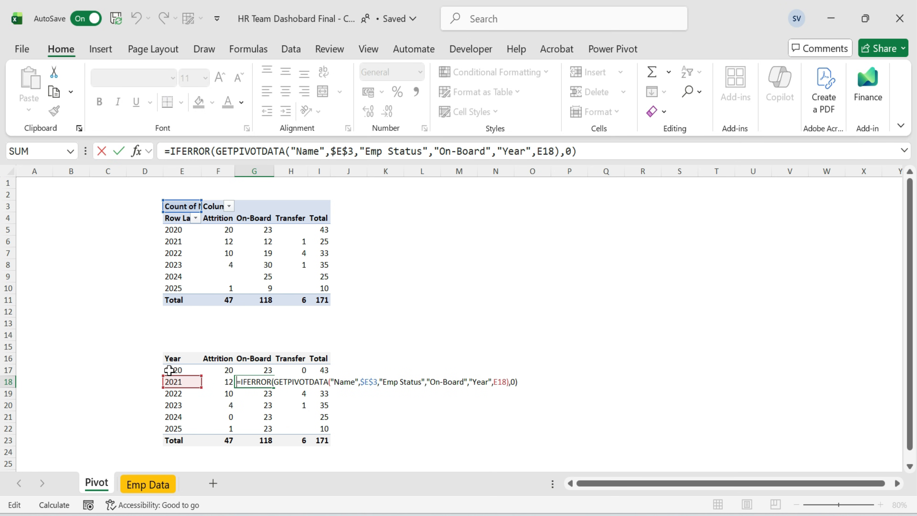
key(Escape)
Wrap the 2020 Transfer GETPIVOTDATA formula in IFERROR so errors return 0.
key(Up)
key(F2)
key(ctrl+Return)
key(Right)
key(F2)
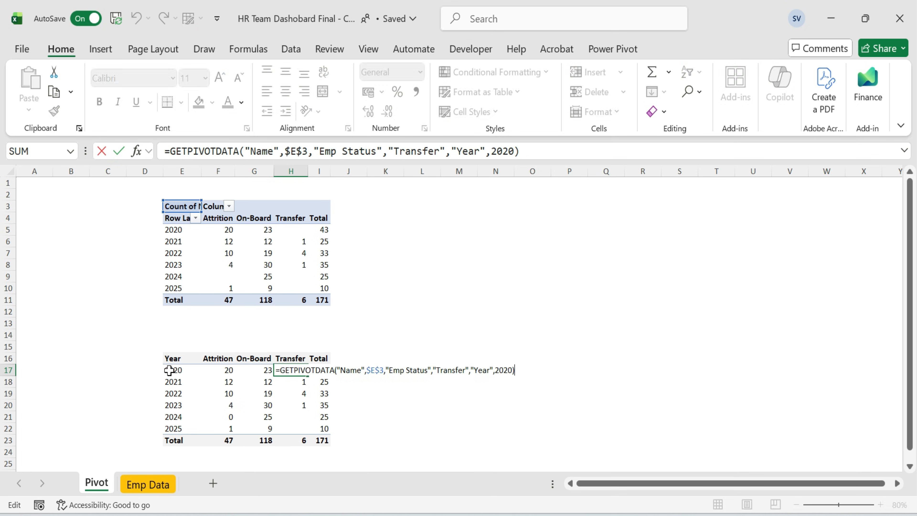
text(if)
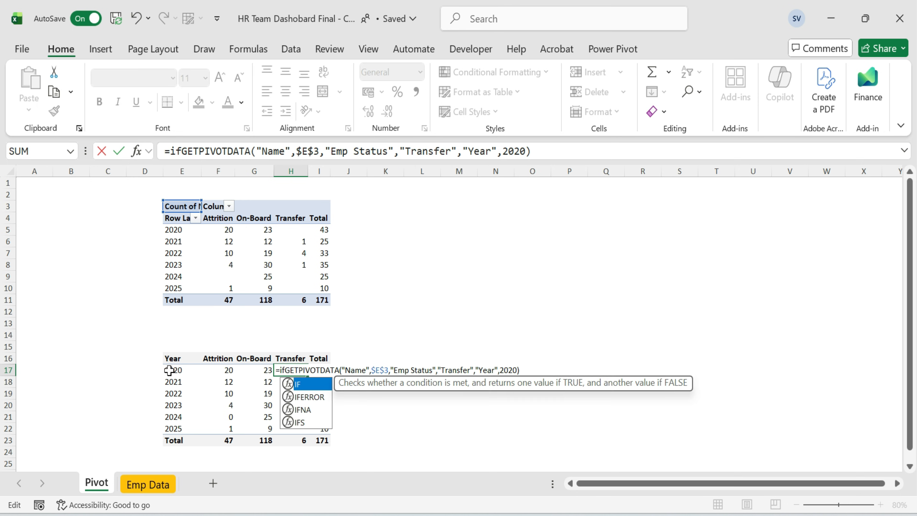
text(()
text(,0)
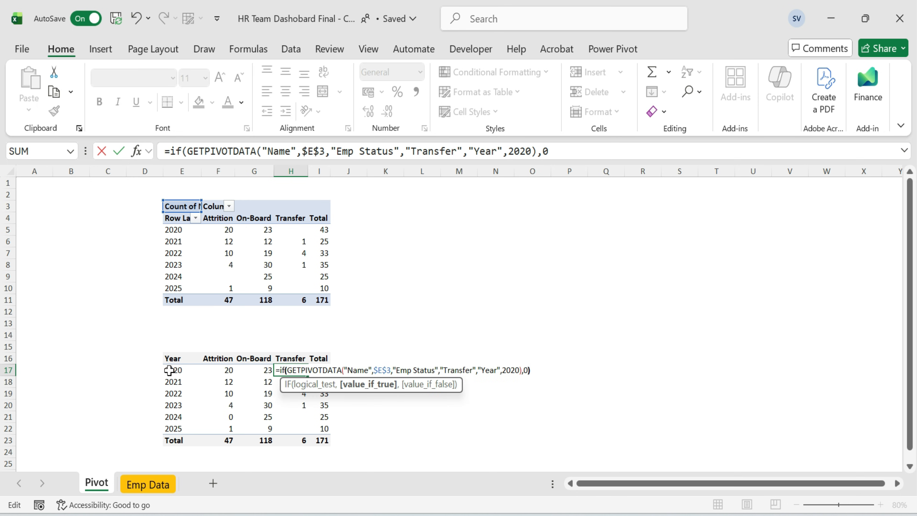
key(ctrl+Return)
key(F2)
key(BackSpace)
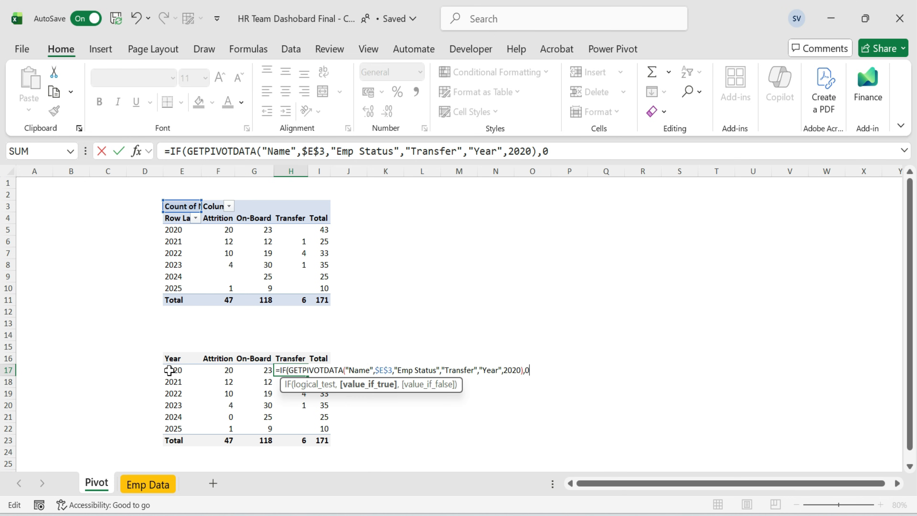
text(ERROR)
key(End)
key(Return)
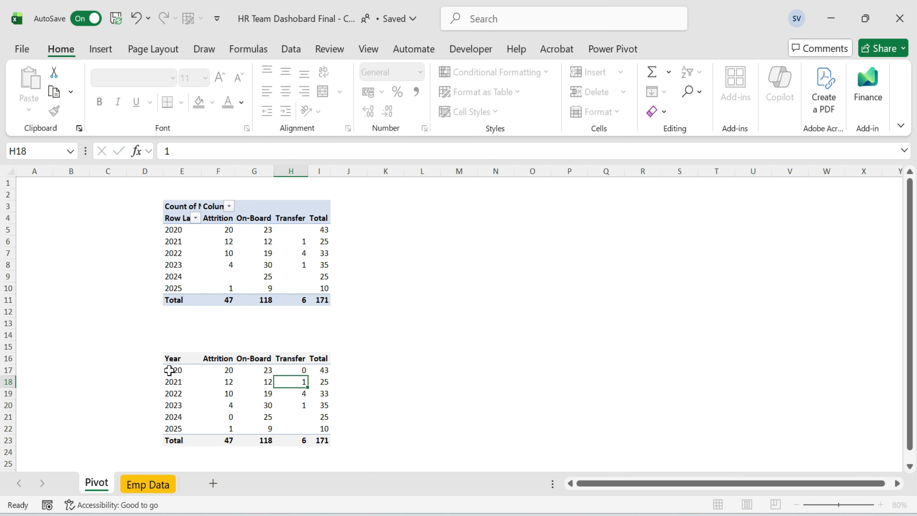
Copy the Transfer formula down the column for all years.
key(Up)
key(ctrl+c)
key(shift+Down)
key(shift+Down)
key(shift+Down)
key(shift+Down)
key(shift+Down)
key(ctrl+v)
key(Up)
key(Down)
key(F2)
key(Return)
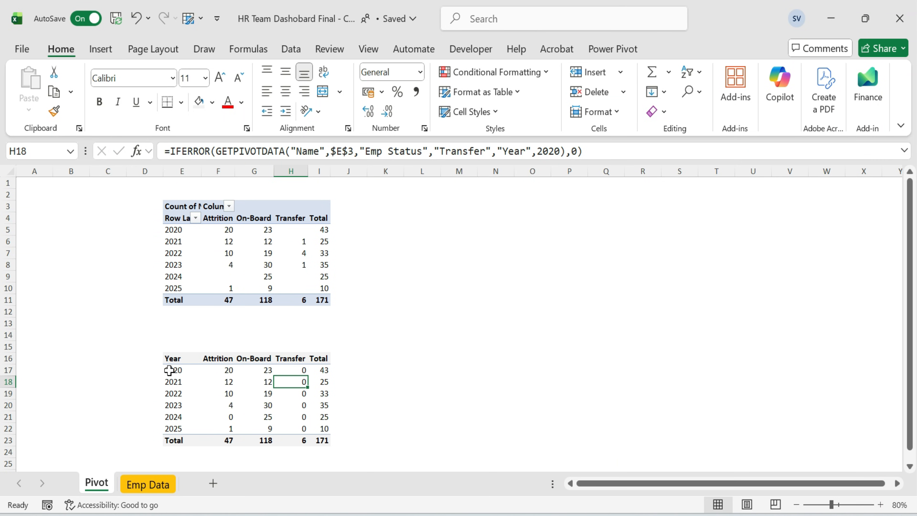
key(F2)
key(Return)
key(F2)
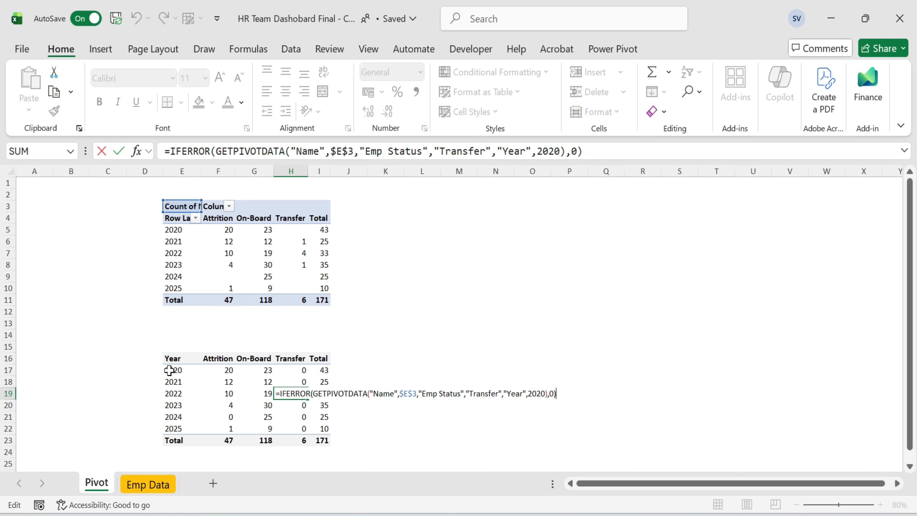
key(Escape)
Replace the hard-coded 2020 in the Transfer formula with a reference to cell E17.
key(Up)
key(Up)
key(F2)
key(Left)
key(Left)
key(Left)
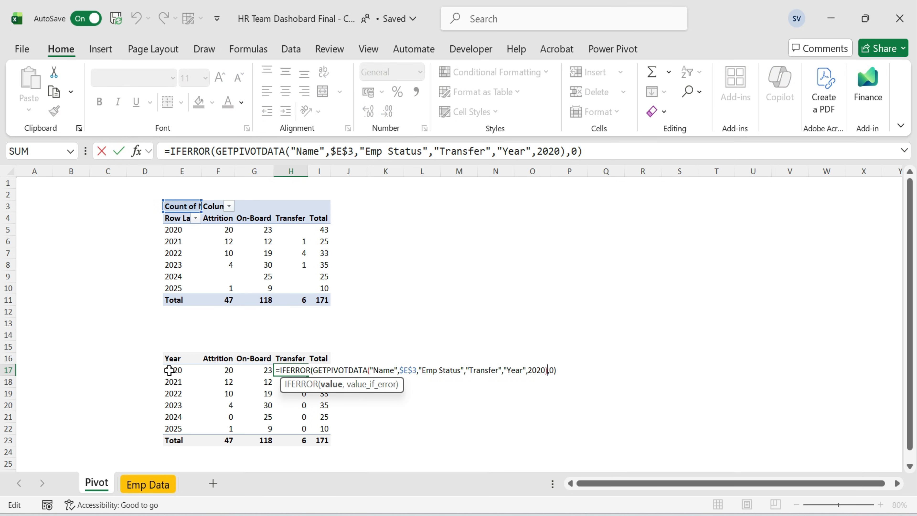
key(Left)
key(BackSpace)
key(BackSpace)
click(180, 370)
key(Return)
Copy the updated Transfer formula down the column through 2025.
key(Up)
key(ctrl+c)
key(shift+Down)
key(shift+Down)
key(shift+Down)
key(shift+Down)
key(shift+Down)
key(ctrl+v)
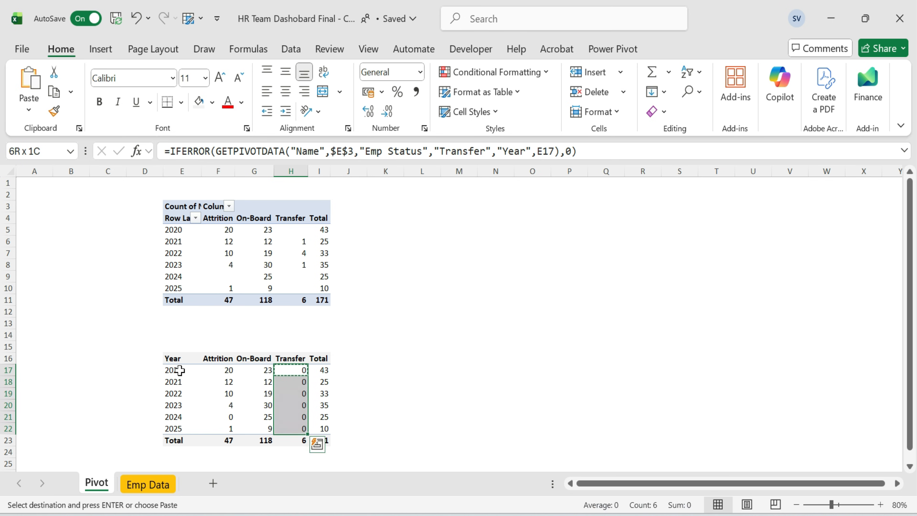
key(ctrl+alt+v)
key(Return)
key(Down)
key(Escape)
Total the Transfer column with AutoSum in the summary's Total row.
key(Down)
key(Down)
key(Down)
key(Down)
key(Down)
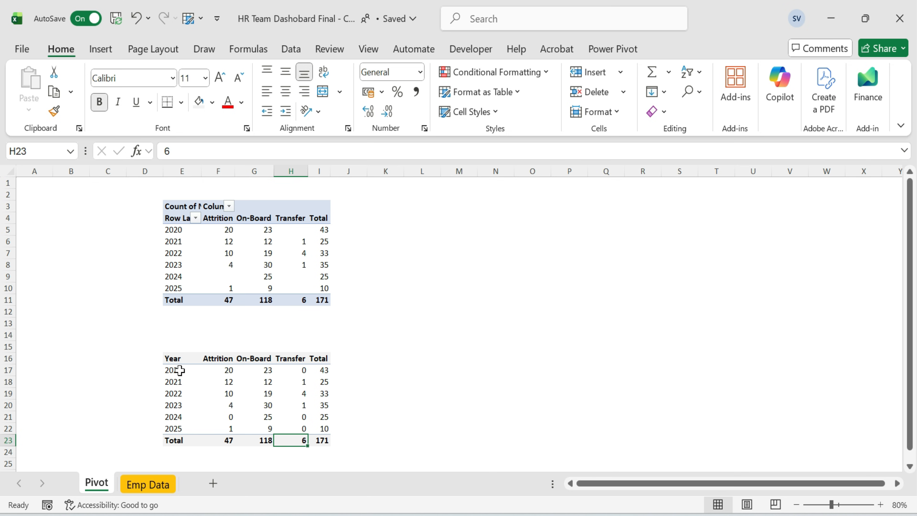
key(alt+equal)
key(Return)
Copy the Transfer total formula to the Attrition and On-Board totals.
key(Up)
key(ctrl+c)
key(shift+Left)
key(shift+Left)
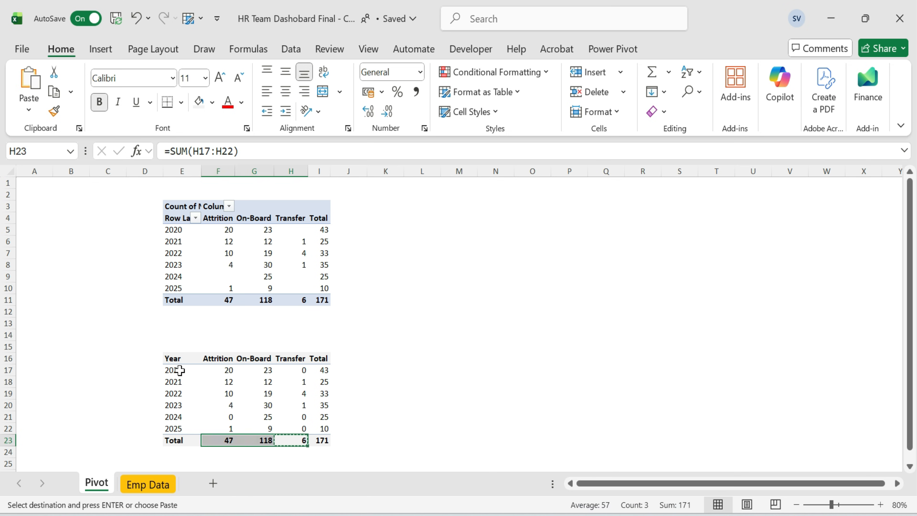
key(Return)
key(Up)
key(Up)
key(Down)
key(Down)
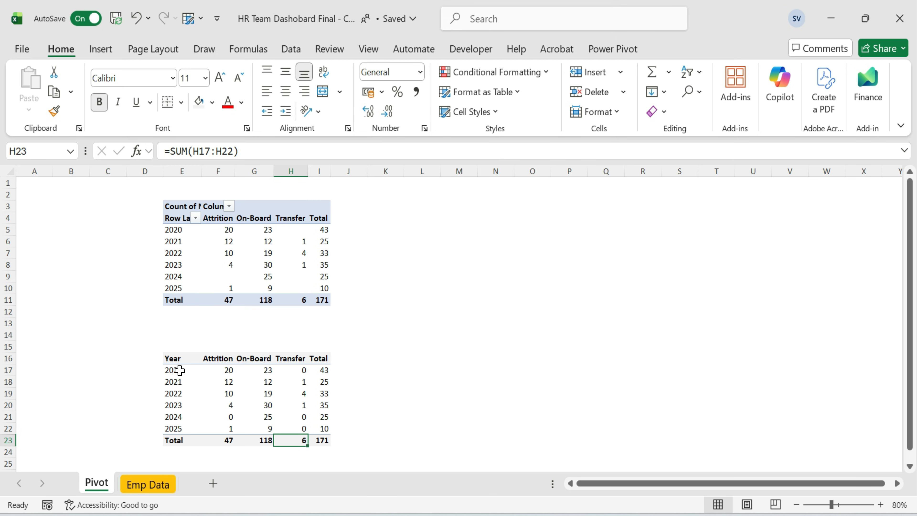
Select the whole summary table and remove its bold formatting.
key(ctrl+Up)
key(Left)
Set the 2020 Total to equal the 2020 On-Board value.
key(Left)
key(Left)
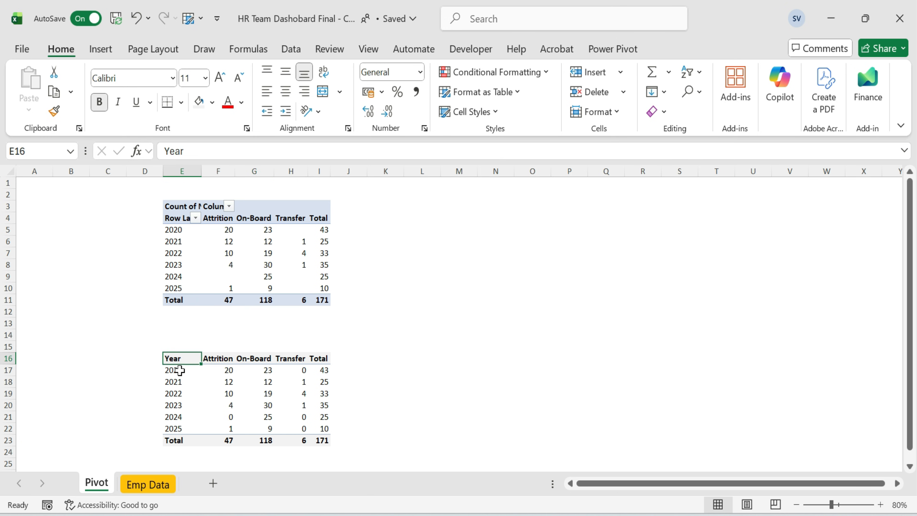
key(ctrl+shift+Right)
key(ctrl+shift+Down)
key(ctrl+b)
Apply Comma Style to the summary table's numeric values for 2020 to 2025.
click(180, 370)
drag(227, 370, 327, 428)
key(alt+h+k)
click(327, 370)
text(=)
Make the 2021 Total add its On-Board value to the previous year's Total and copy it down.
key(Left)
key(Left)
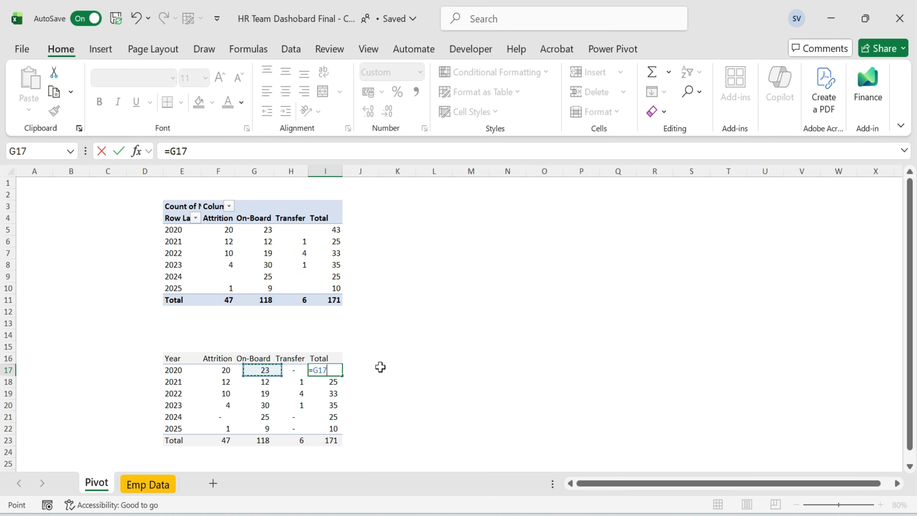
key(Return)
text(=)
key(Left)
key(Left)
text(+)
key(Up)
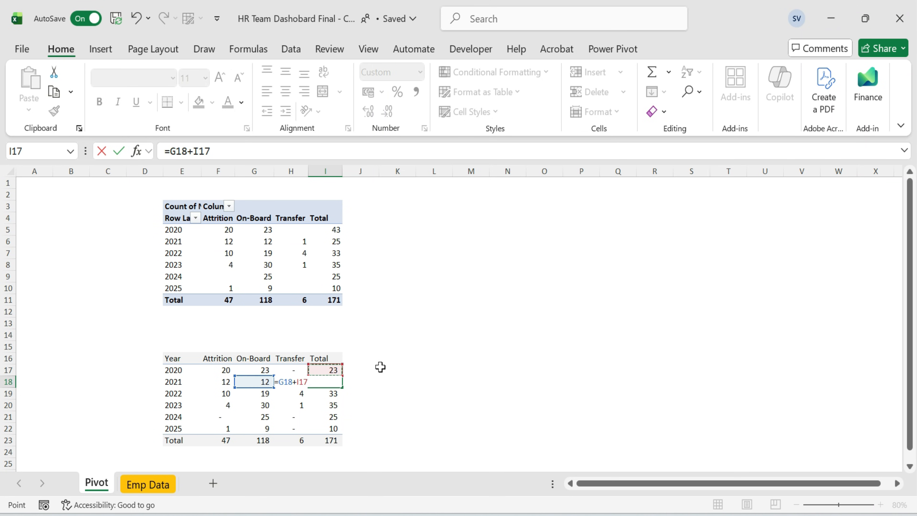
key(ctrl+Return)
key(ctrl+c)
key(shift+Down)
key(shift+Down)
key(shift+Down)
key(shift+Down)
key(shift+Down)
key(ctrl+v)
Set the Total row's Total cell to equal the 2025 Total.
key(Down)
key(F2)
key(Return)
key(F2)
key(Escape)
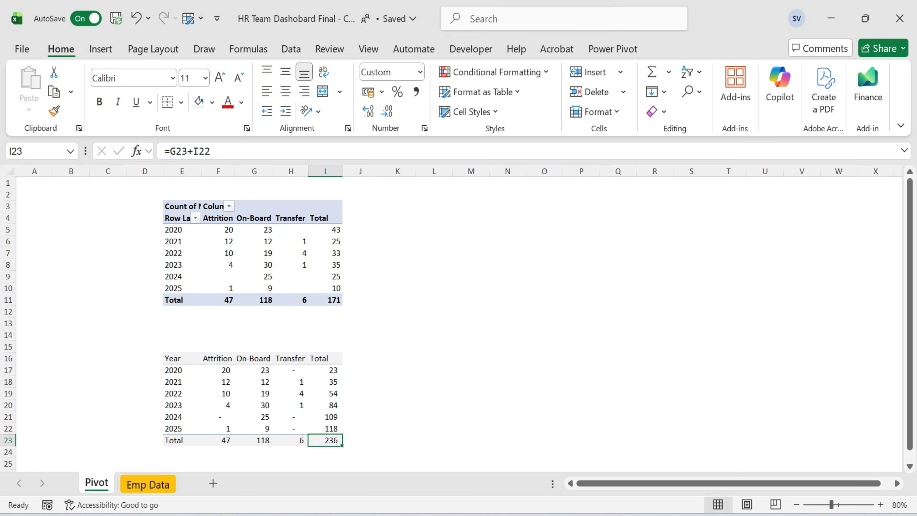
key(alt+Tab)
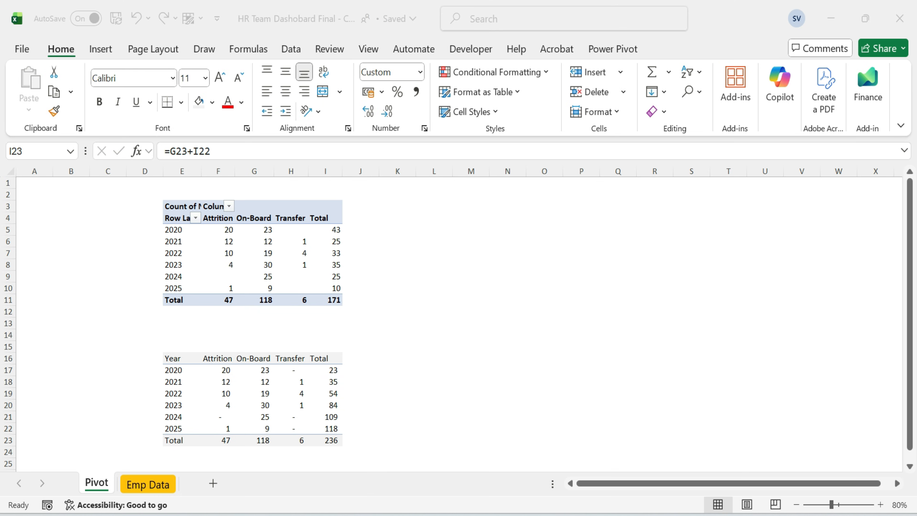
click(332, 440)
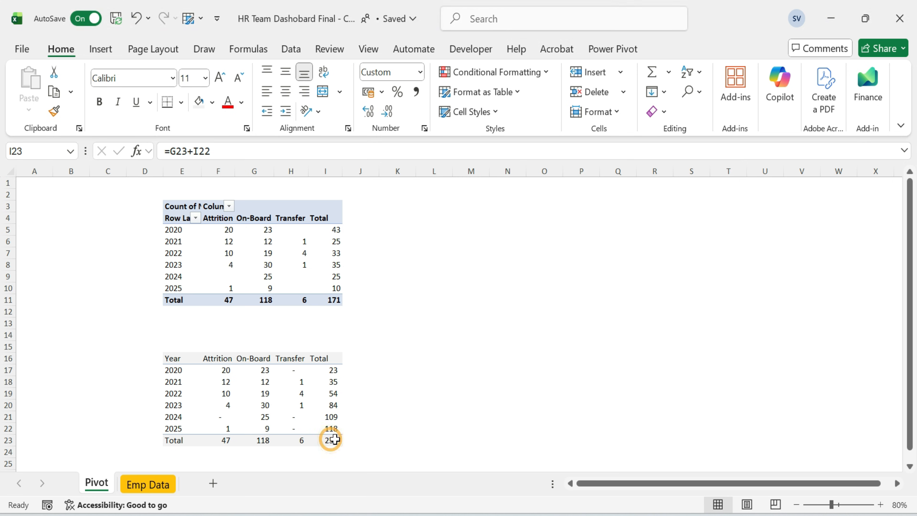
text(=)
key(Up)
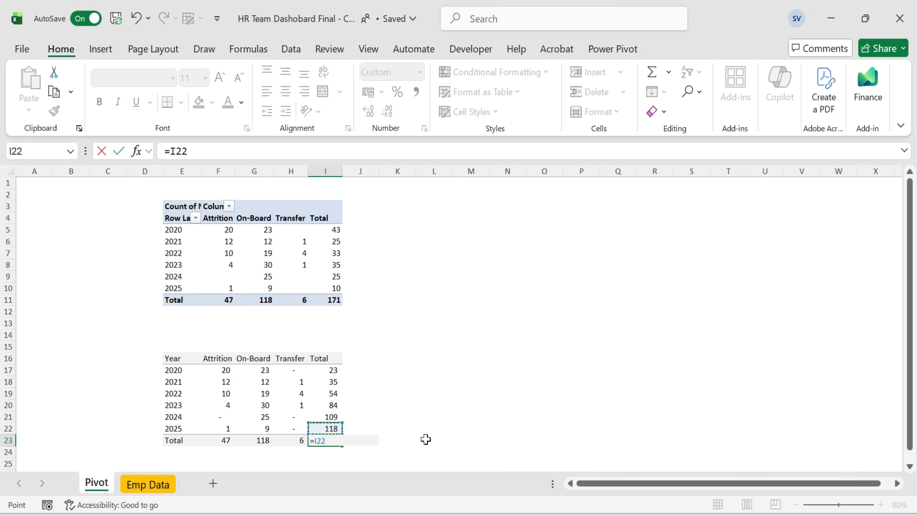
key(Return)
Select the summary table and autofit its column widths.
key(Up)
key(Up)
key(ctrl+Up)
key(Left)
key(Left)
key(Left)
key(Left)
key(ctrl+a)
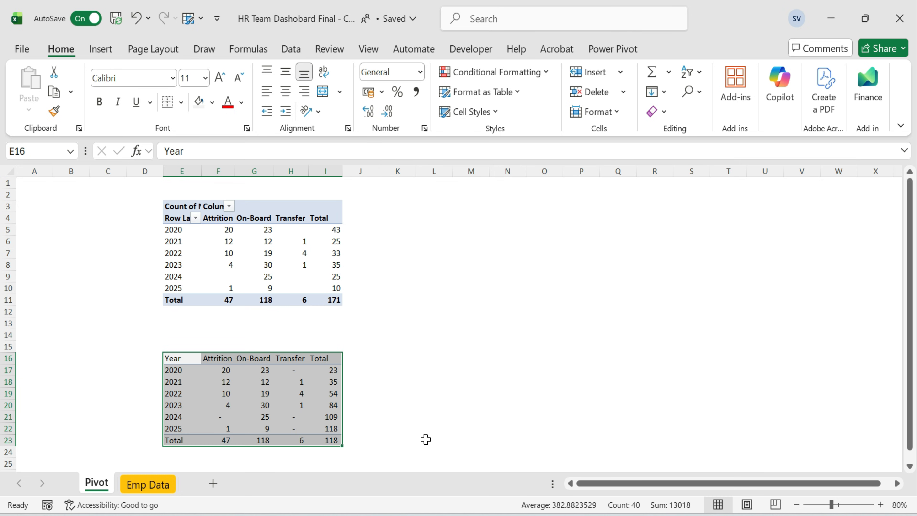
key(alt+h)
key(o)
key(i)
Narrow column A to a thin margin.
key(Up)
key(Right)
click(46, 365)
drag(53, 170, 20, 172)
Enter the headers KPI and Value in B16 and C16.
key(Up)
key(Right)
text(KPI)
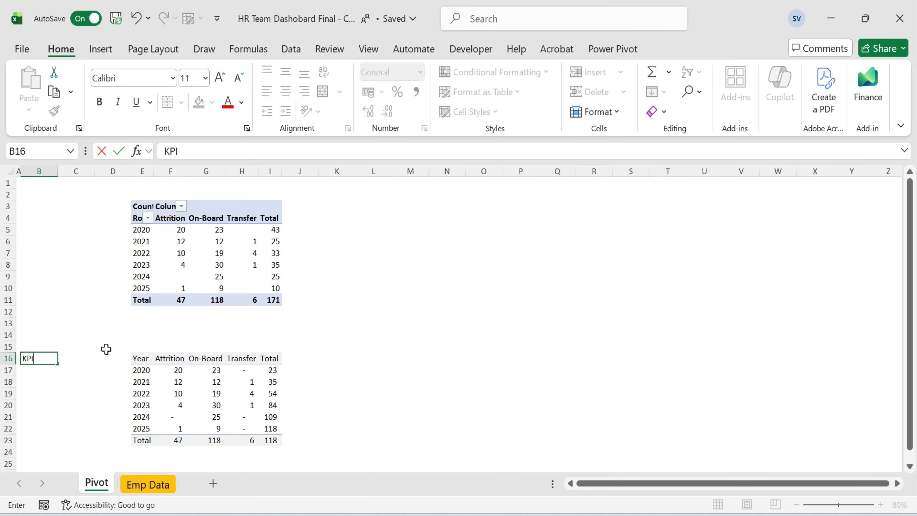
key(Tab)
text(Value)
key(Return)
Enter the KPI labels Overall HC, Active HC, Attrition, Attrition % and Transfer below the KPI header.
text(Overall HC)
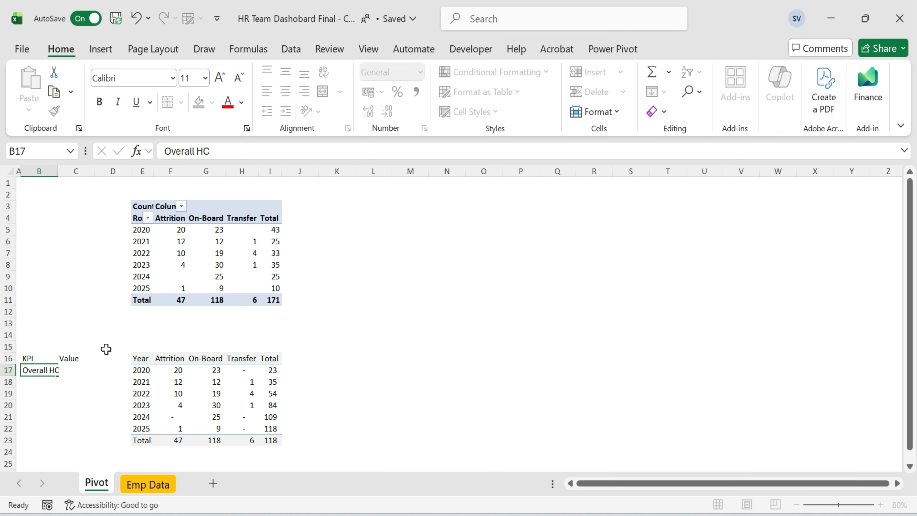
key(Return)
text(Active HC)
key(Return)
text(Attrition)
key(Return)
text(Attrition %)
key(Return)
text(Transfer)
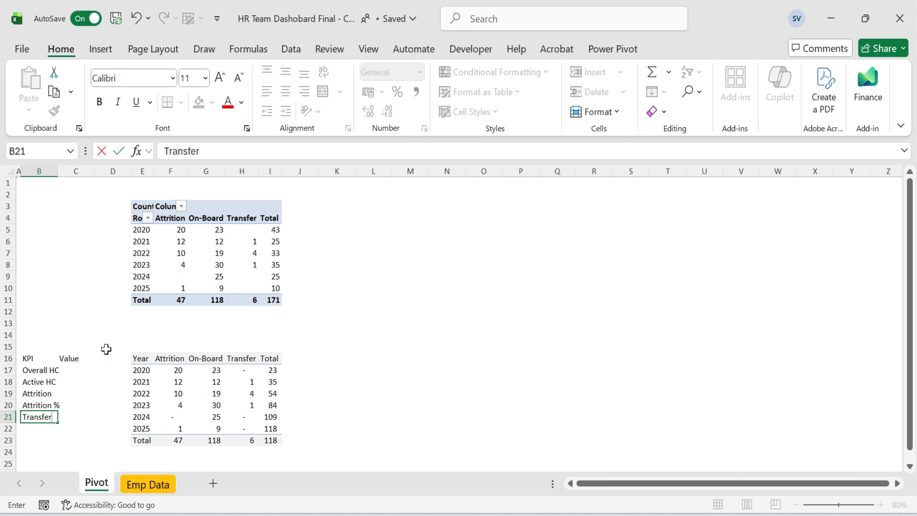
key(Return)
Autofit the width of the KPI label column.
key(Up)
key(ctrl+Up)
key(ctrl+shift+Down)
key(alt+h)
key(o)
key(i)
key(Down)
key(Right)
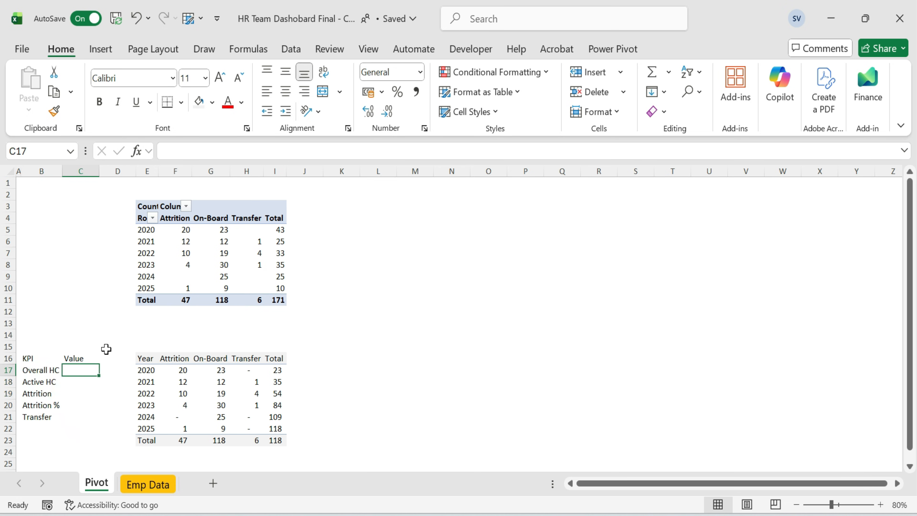
Set Overall HC's value to link to the pivot table's grand total.
text(=)
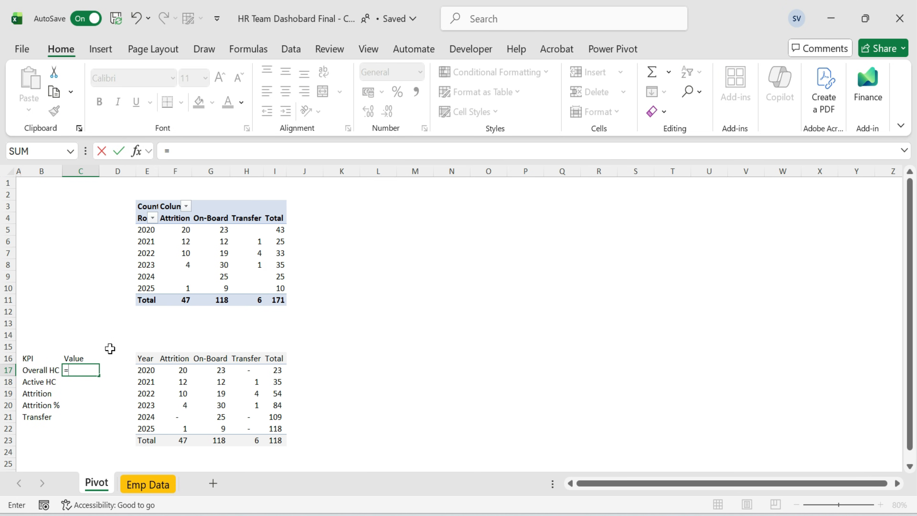
click(276, 300)
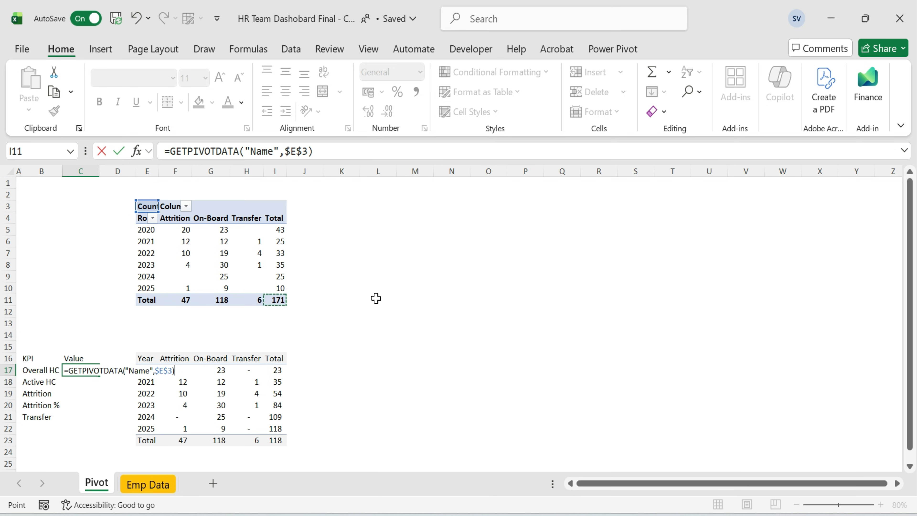
key(Return)
Set Active HC's value to reference the On-Board total of the summary table.
text(=)
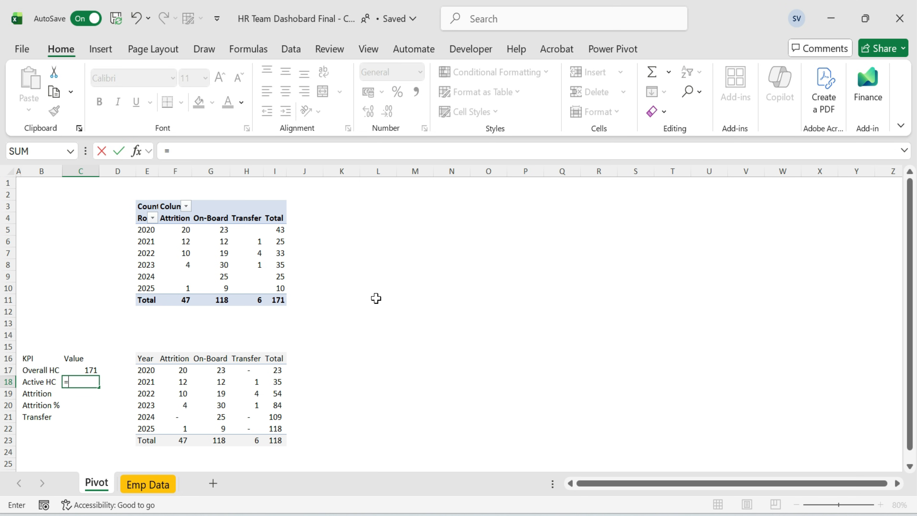
key(Up)
key(Up)
key(Up)
key(Right)
key(Right)
key(Right)
key(Right)
key(Up)
key(Up)
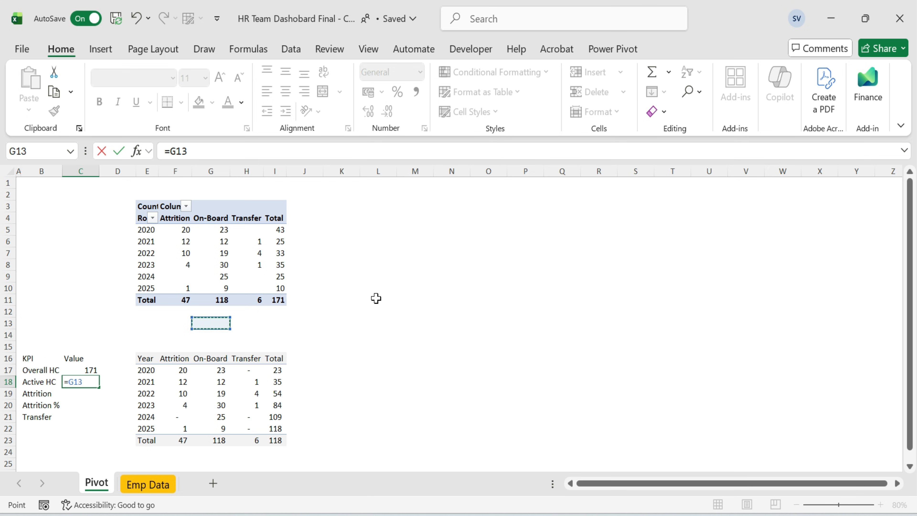
key(Down)
key(Down)
key(Down)
key(ctrl+Down)
key(Return)
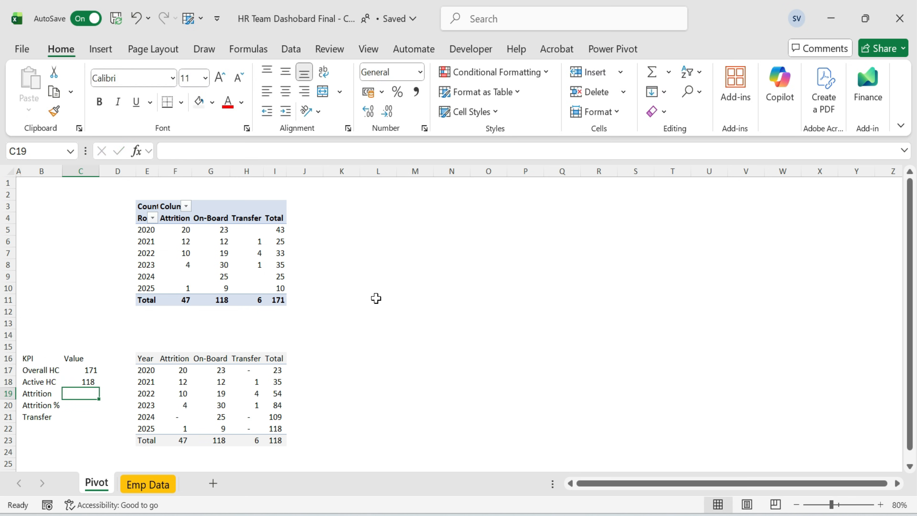
Set Attrition's value to reference the Attrition total of the summary table.
text(=)
key(Right)
key(Right)
key(Down)
key(Down)
key(Down)
key(Right)
key(Down)
key(Return)
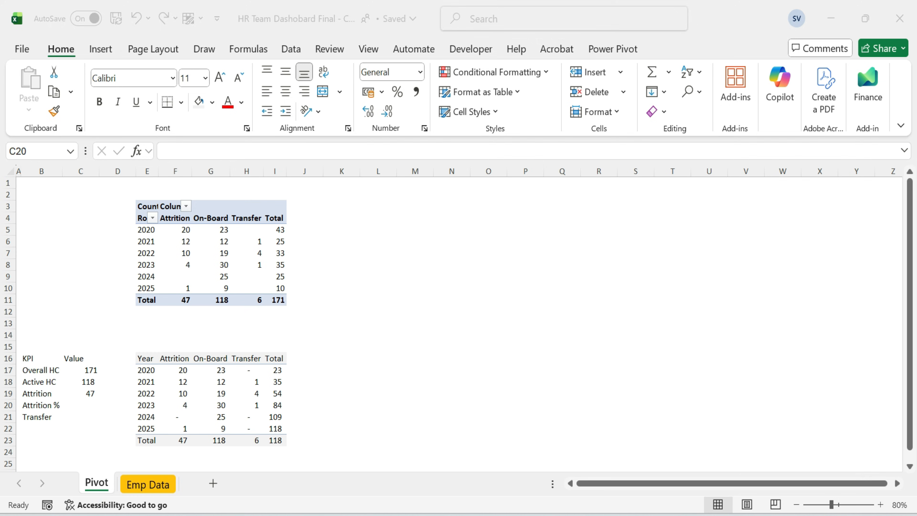
Calculate Attrition % as Attrition divided by Overall HC and format it as a percentage.
text(=)
click(86, 393)
text(/)
click(94, 371)
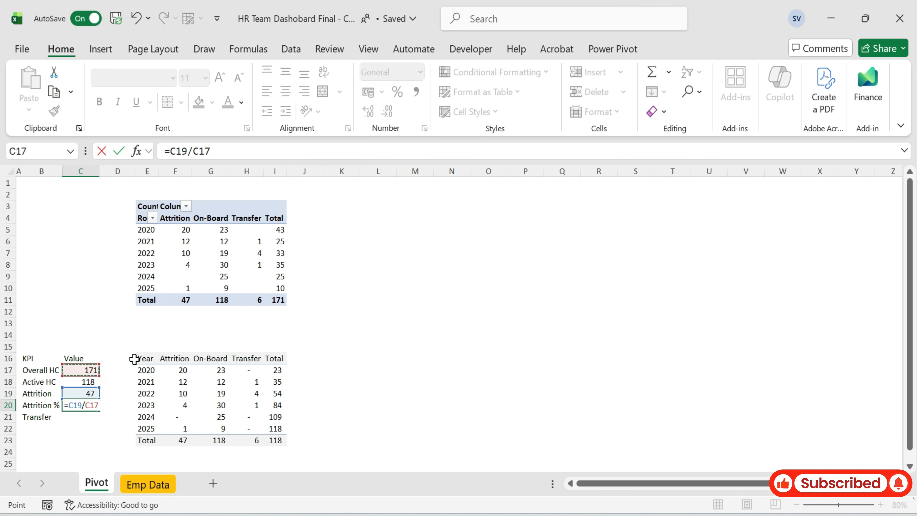
key(Return)
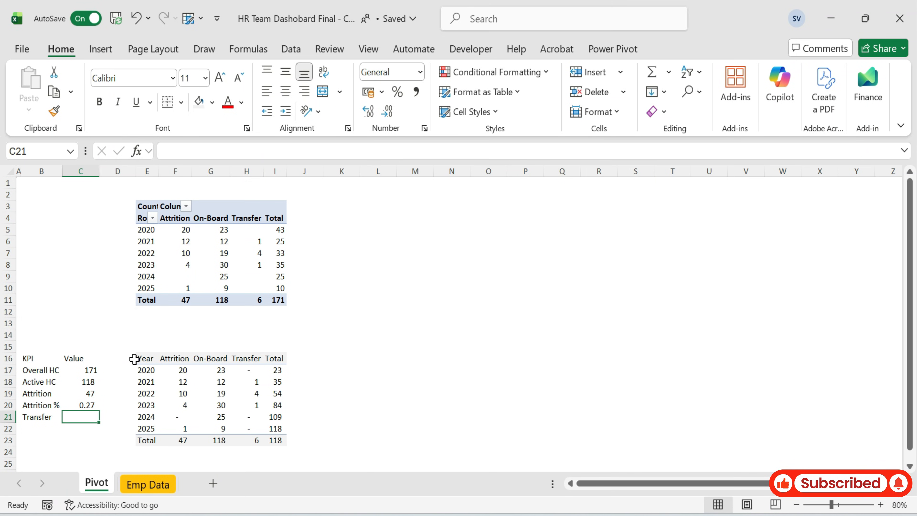
key(Up)
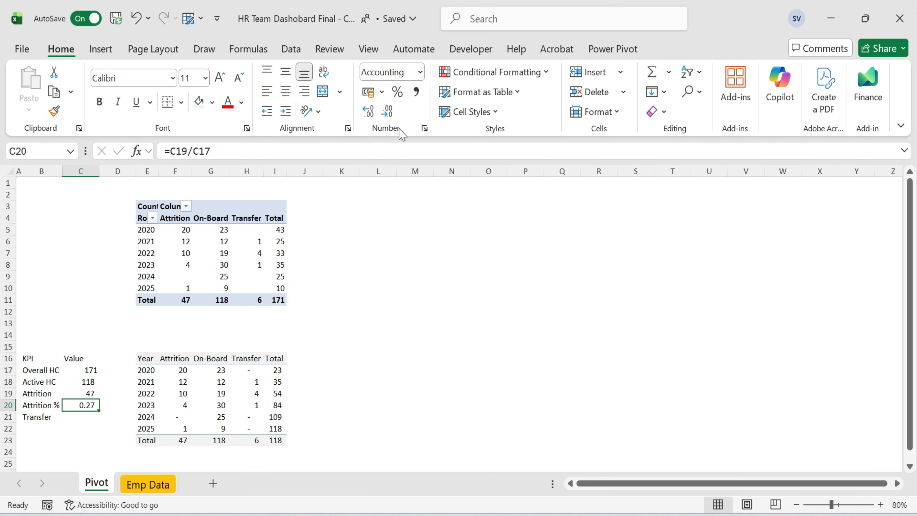
click(397, 92)
key(Down)
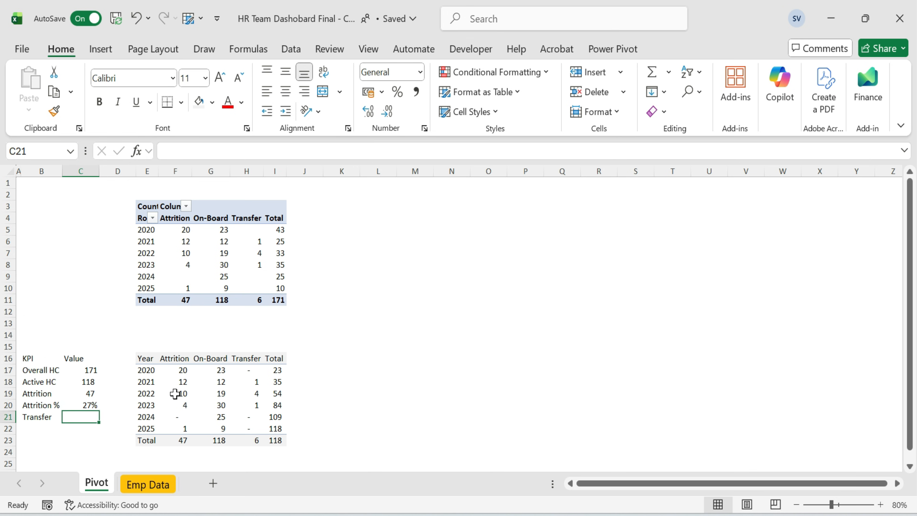
Set Transfer's value to reference the Transfer total of the summary table.
text(=)
click(253, 440)
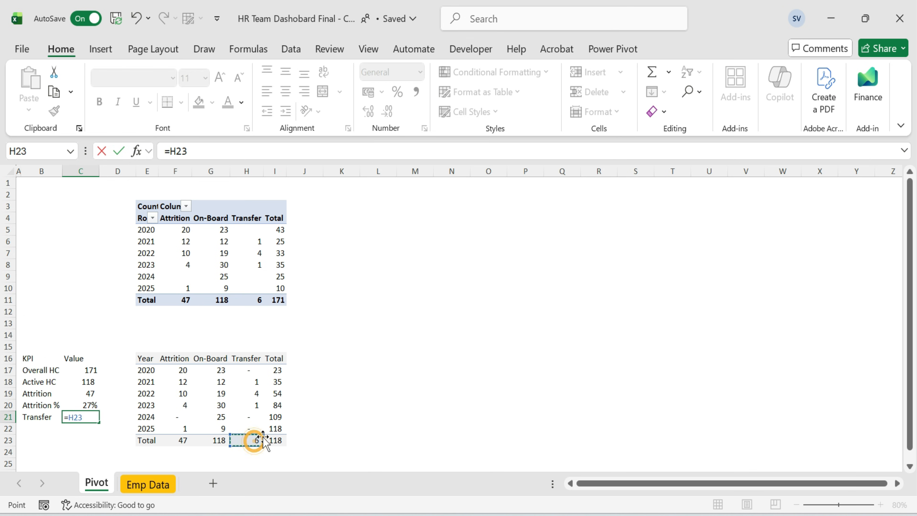
key(Return)
Narrow column D to a thin gap between the KPI table and the summary table.
key(ctrl+Up)
key(ctrl+Up)
key(Left)
key(shift+Right)
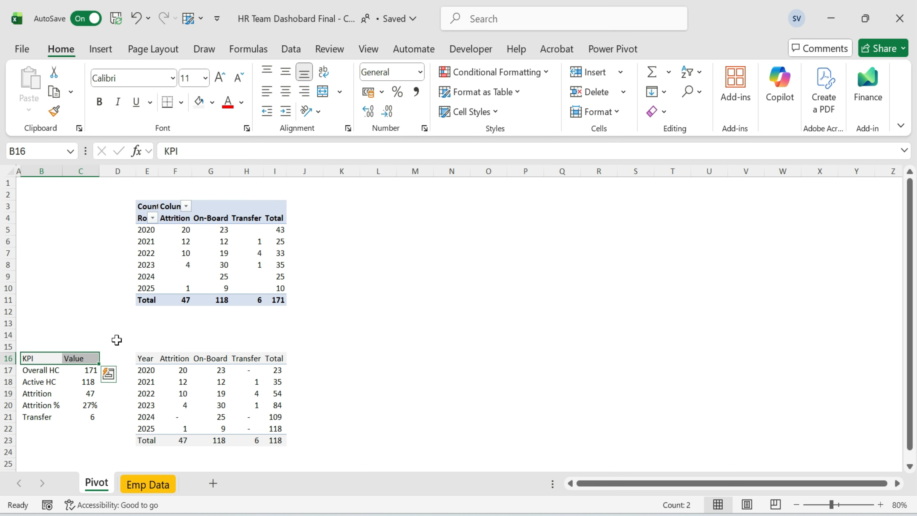
click(525, 322)
drag(137, 171, 85, 172)
click(372, 228)
click(329, 298)
click(320, 252)
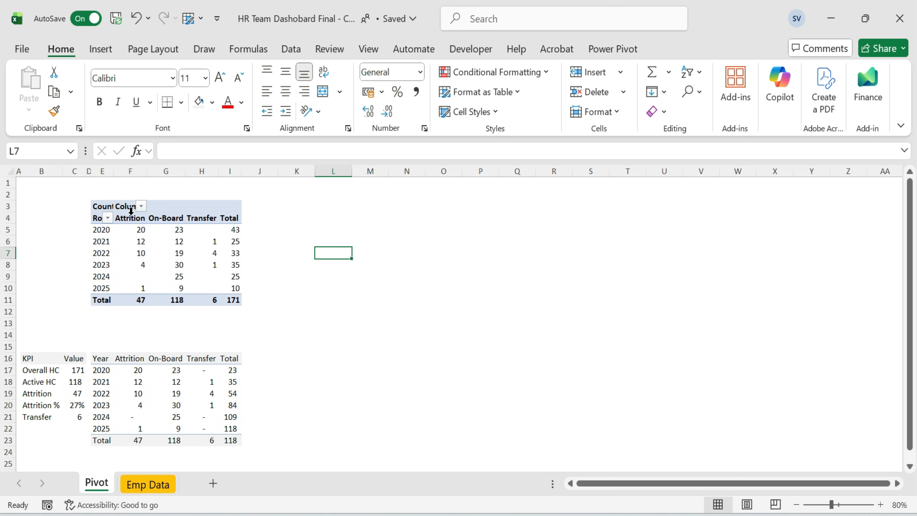
Duplicate the pivot table into K3 and narrow column J to a thin gap.
drag(109, 205, 234, 299)
key(ctrl+c)
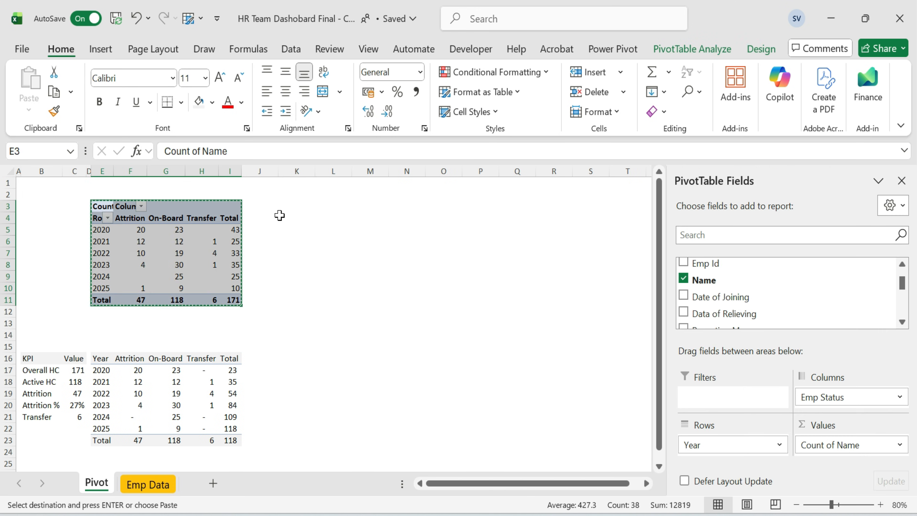
click(290, 206)
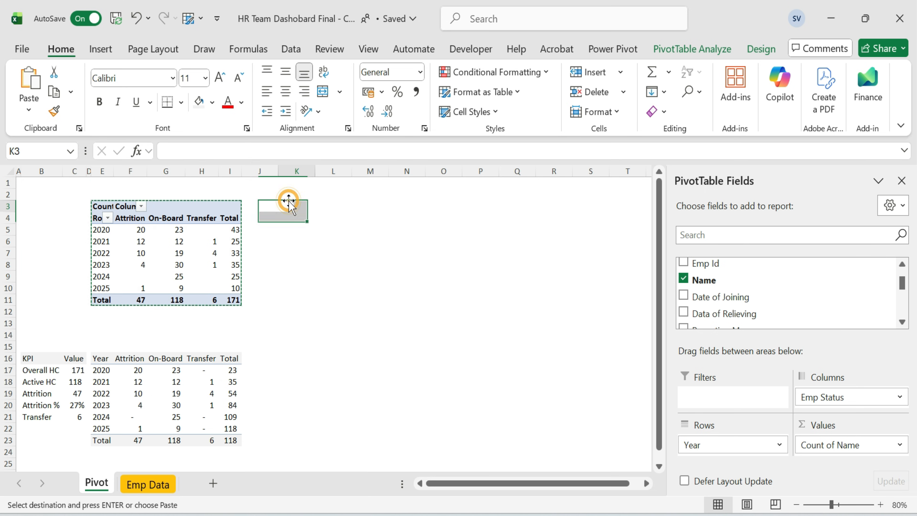
key(ctrl+v)
drag(279, 171, 252, 181)
click(345, 245)
Rebuild the copied pivot with Category in Rows and Emp Status moved to Filters, removing Year.
drag(740, 444, 693, 291)
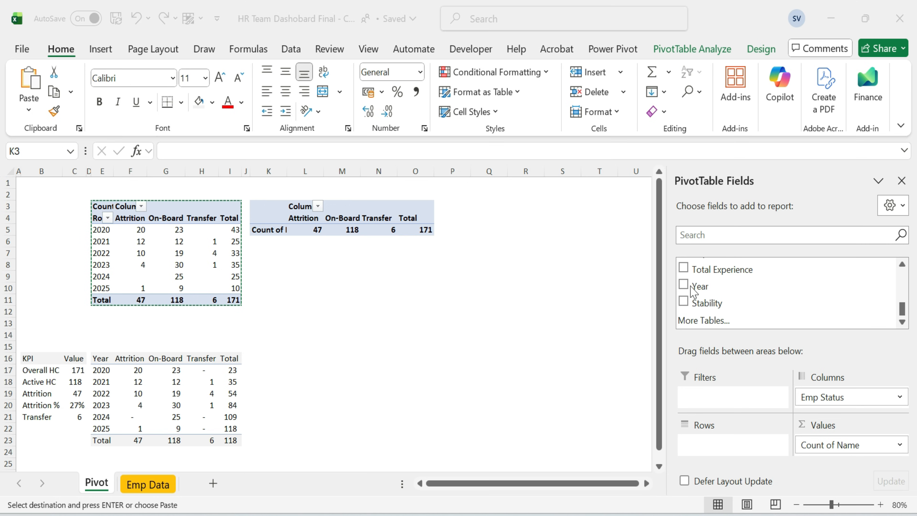
click(706, 234)
text(c)
drag(709, 267, 736, 450)
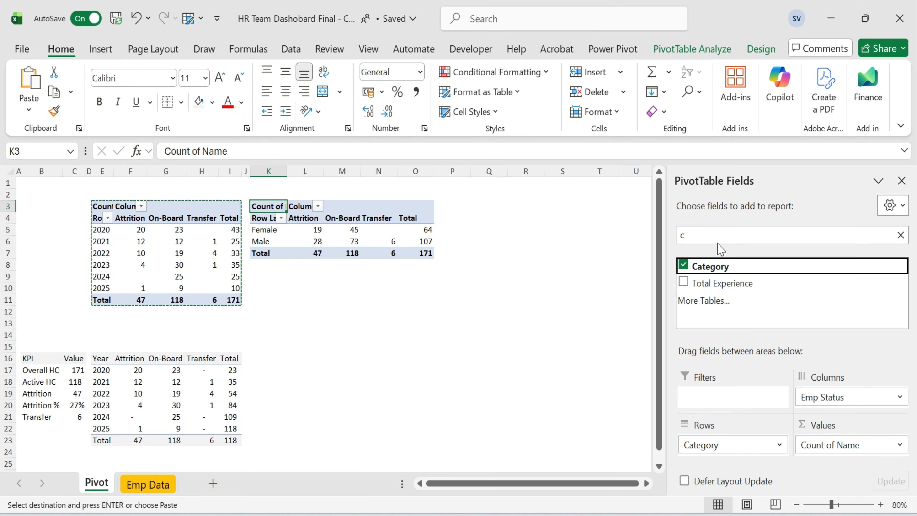
drag(846, 397, 722, 404)
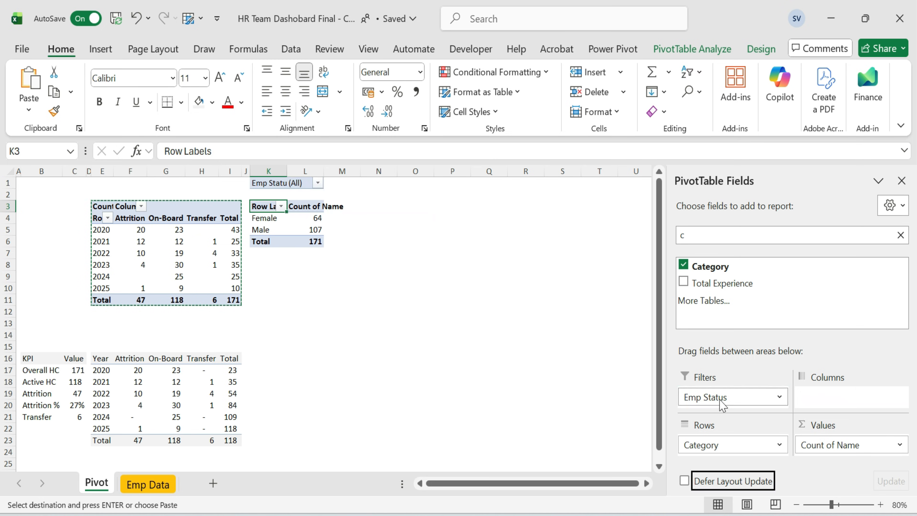
Filter the copied pivot by Emp Status to show only On-Board employees.
click(416, 253)
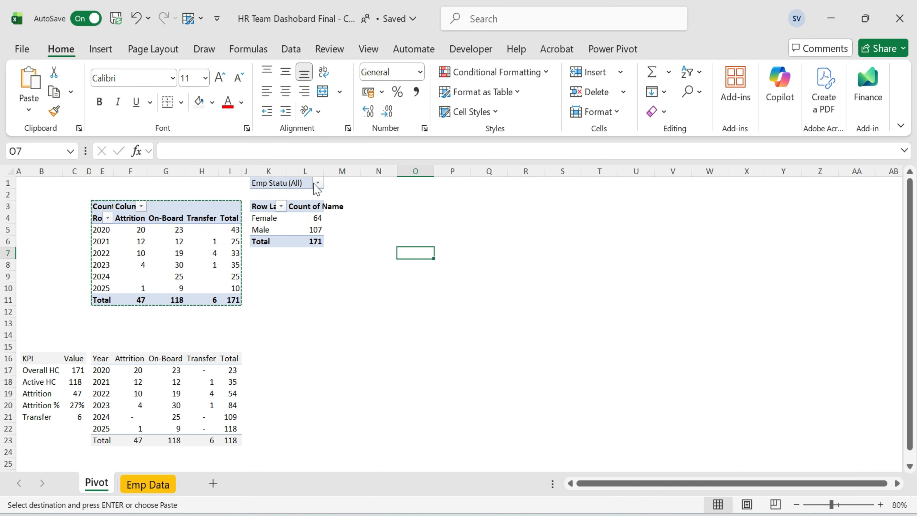
click(317, 182)
click(263, 380)
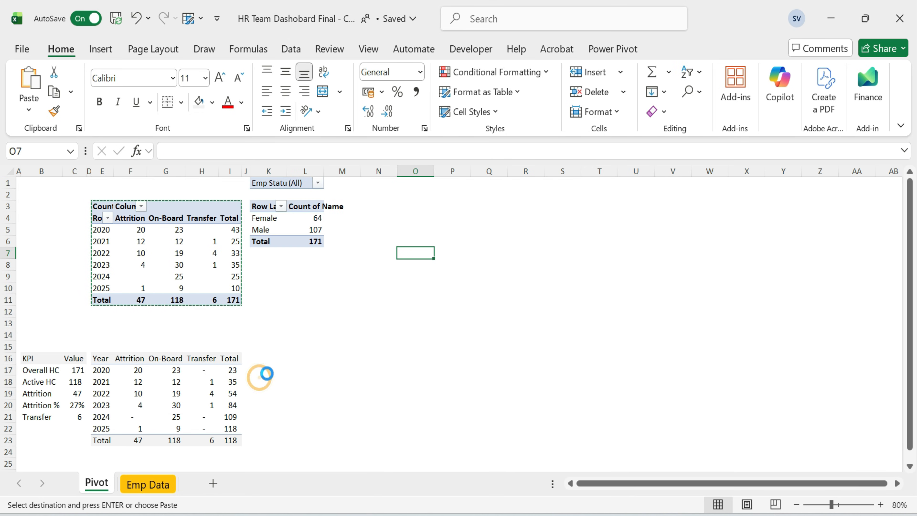
click(402, 206)
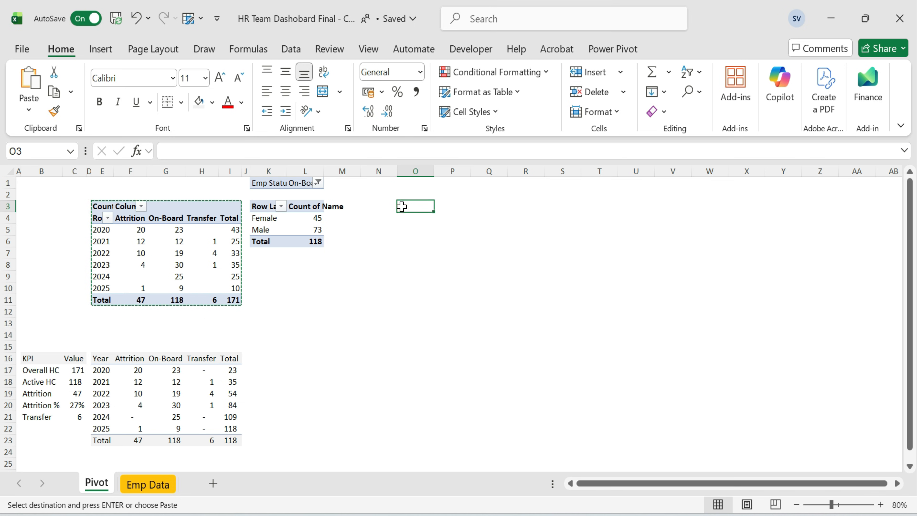
click(316, 219)
click(317, 229)
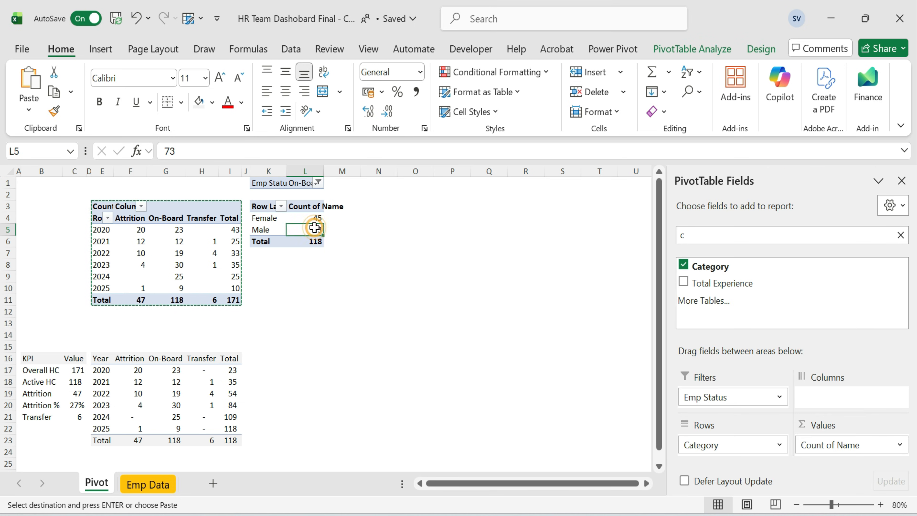
Copy the gender pivot and paste it as a table starting at K16.
drag(270, 209, 318, 241)
key(ctrl+c)
click(285, 357)
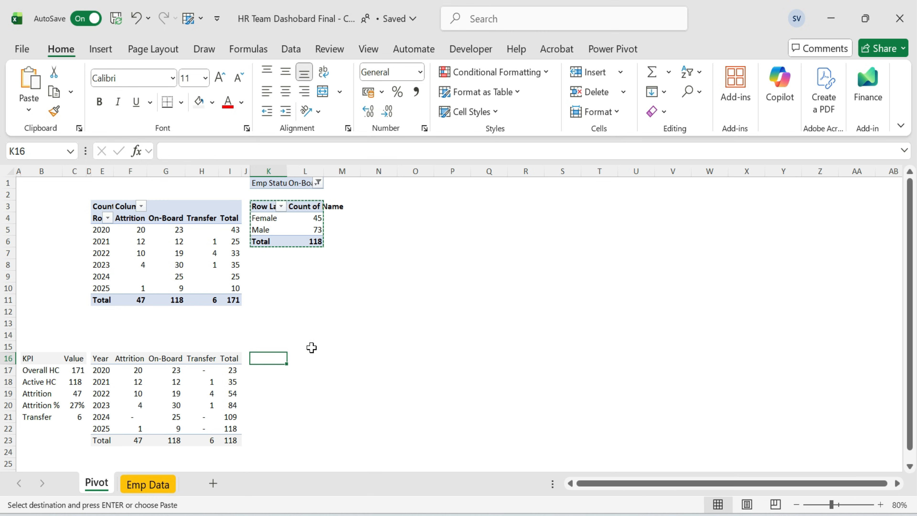
key(ctrl+v)
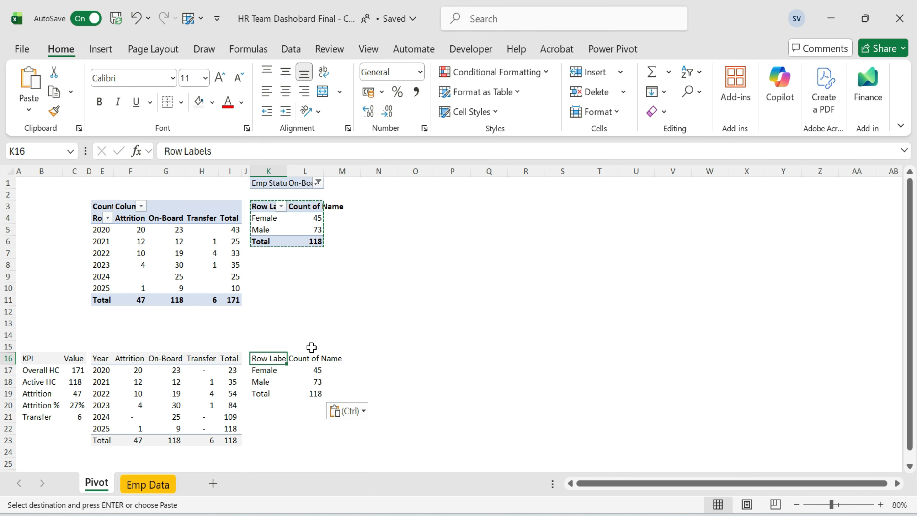
key(Escape)
Set the pasted table's headers to Gender, HC and HC %.
text(Gendar)
key(BackSpace)
key(BackSpace)
text(er)
key(Tab)
text(HC)
key(Tab)
text(HC %)
key(Return)
key(Left)
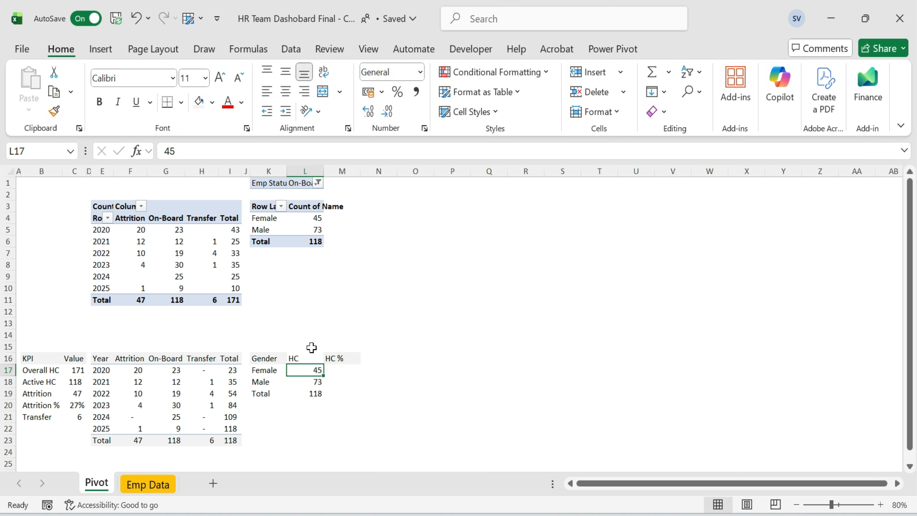
Replace Female's HC with =IFERROR(GETPIVOTDATA("Name",$K$3,"Category",K17),0) linked to the gender pivot.
text(=)
key(Up)
key(Up)
key(Up)
key(Up)
key(Up)
key(Up)
key(Up)
key(Up)
key(Up)
key(Up)
key(Up)
key(Up)
key(Up)
key(F2)
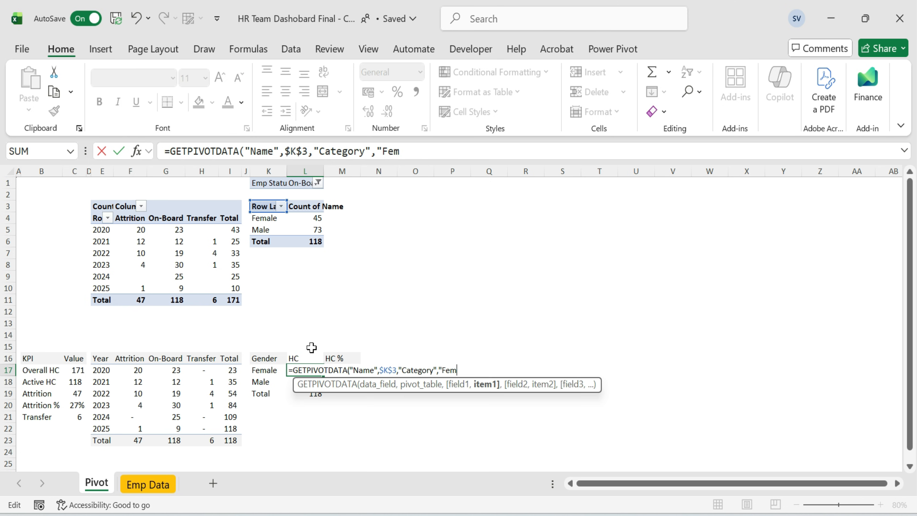
click(262, 370)
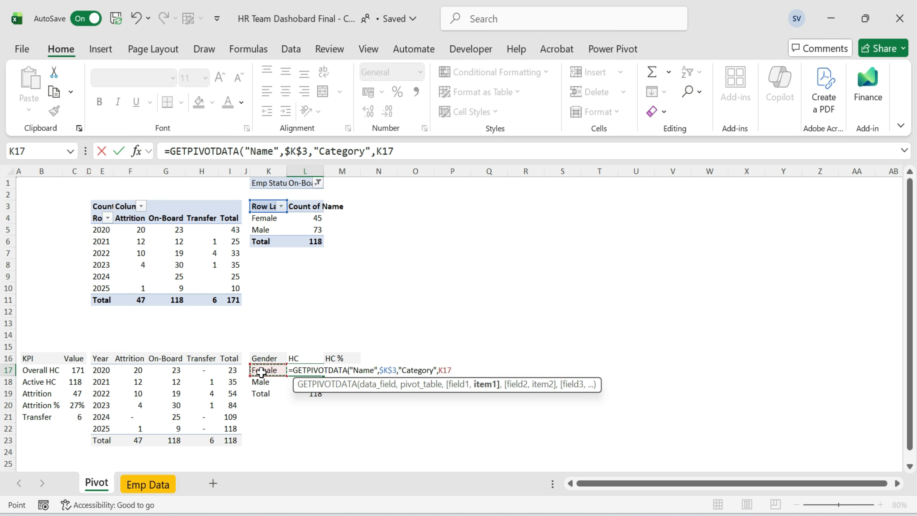
text())
key(Home)
key(Right)
text(IFERROR()
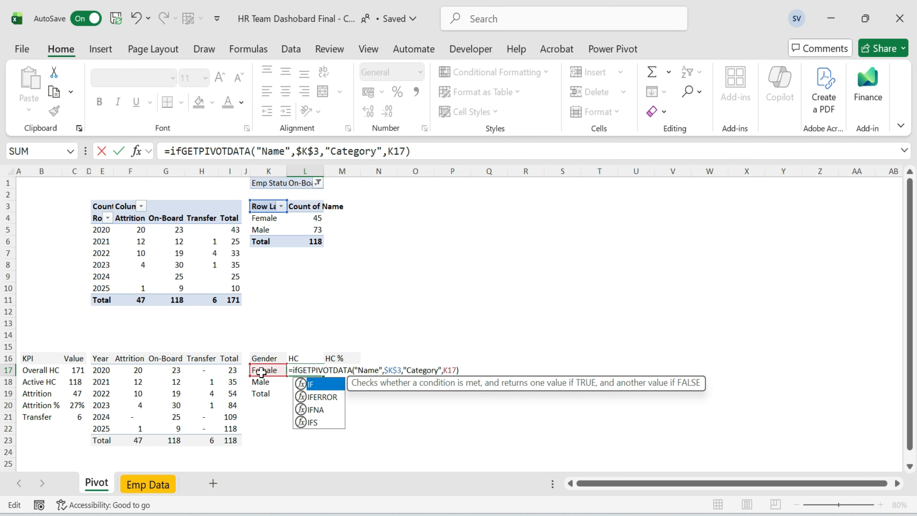
key(End)
text(,0)
key(ctrl+Return)
Copy the HC formula down to the Male row as formulas only.
key(shift+Down)
key(ctrl+c)
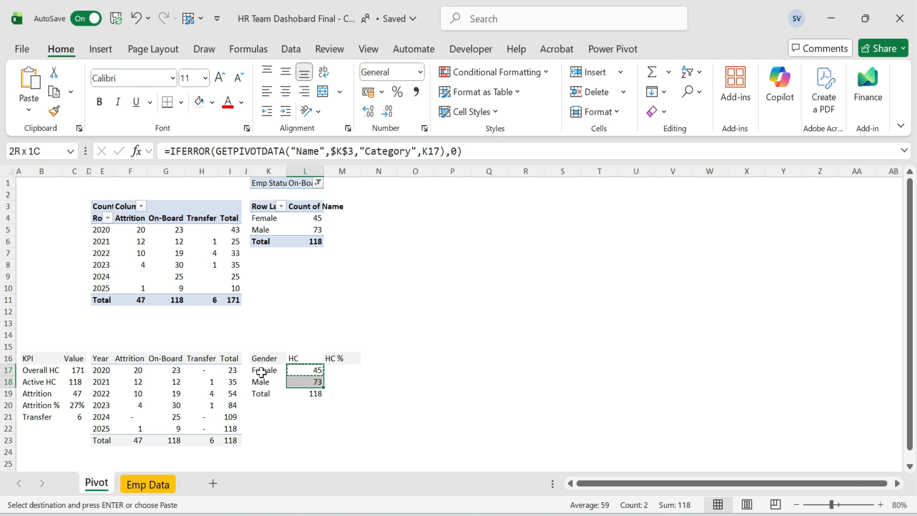
key(ctrl+alt+v)
key(f)
key(Return)
key(Down)
key(F2)
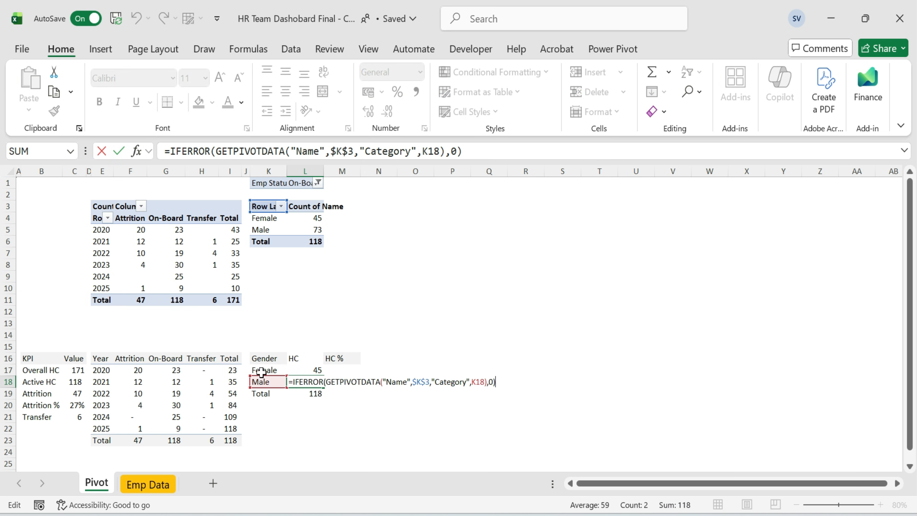
key(Escape)
key(Up)
key(F2)
key(Return)
key(Down)
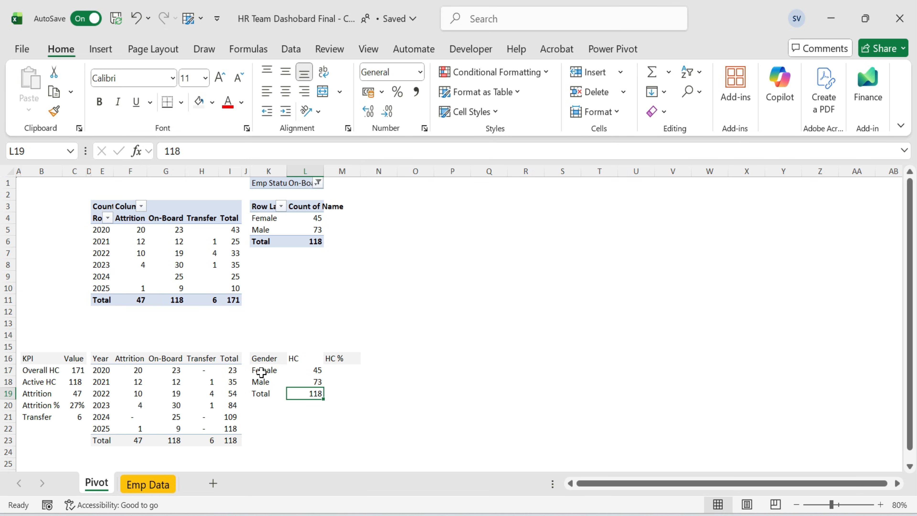
Try to sum the Female and Male HC in the Total row.
key(alt+=)
key(Return)
key(Up)
key(Escape)
key(Escape)
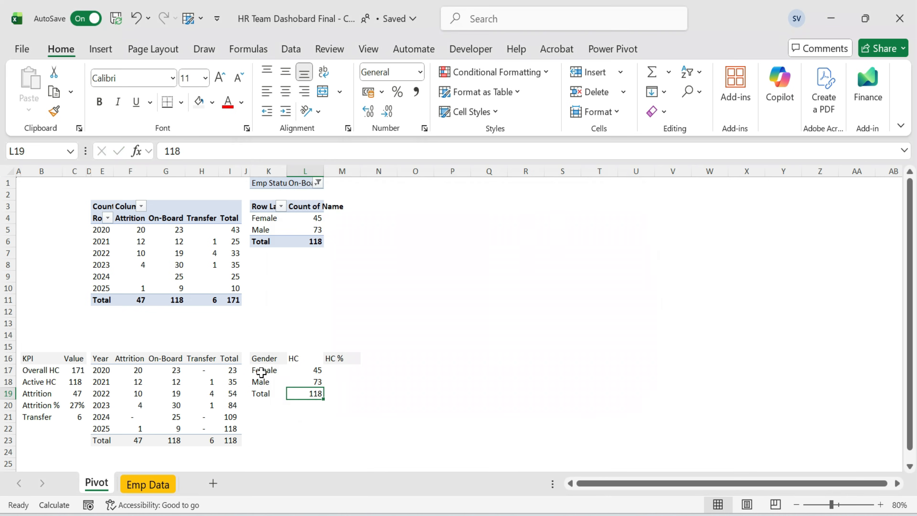
Sum the Female and Male HC in the Total row with AutoSum.
key(alt+=)
key(Return)
key(Up)
key(Up)
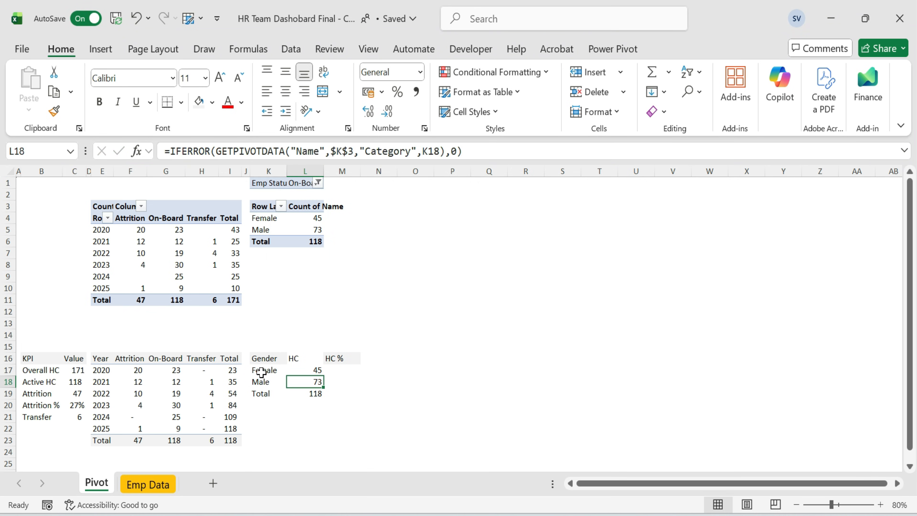
Enter Female's HC % as =L17/$L$19, dividing by the absolute total HC.
key(Up)
key(Right)
text(=)
key(Left)
text(/)
key(Down)
key(Down)
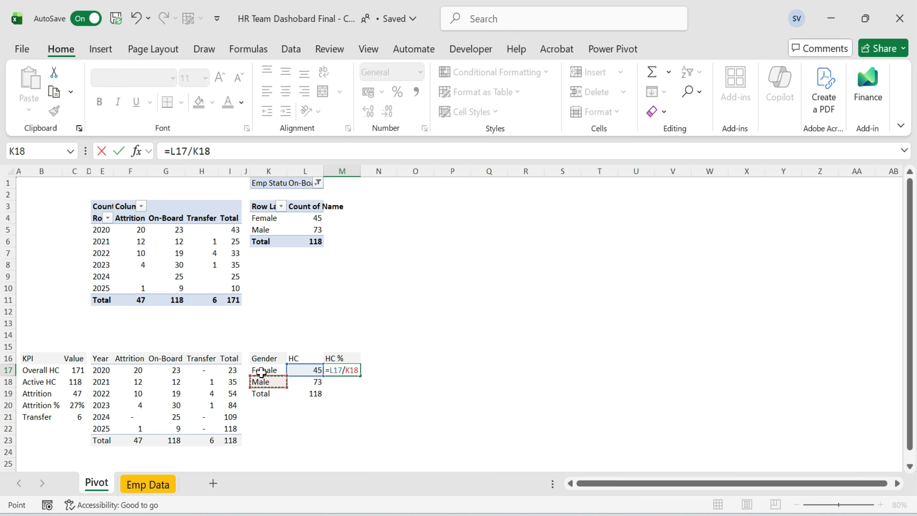
key(F4)
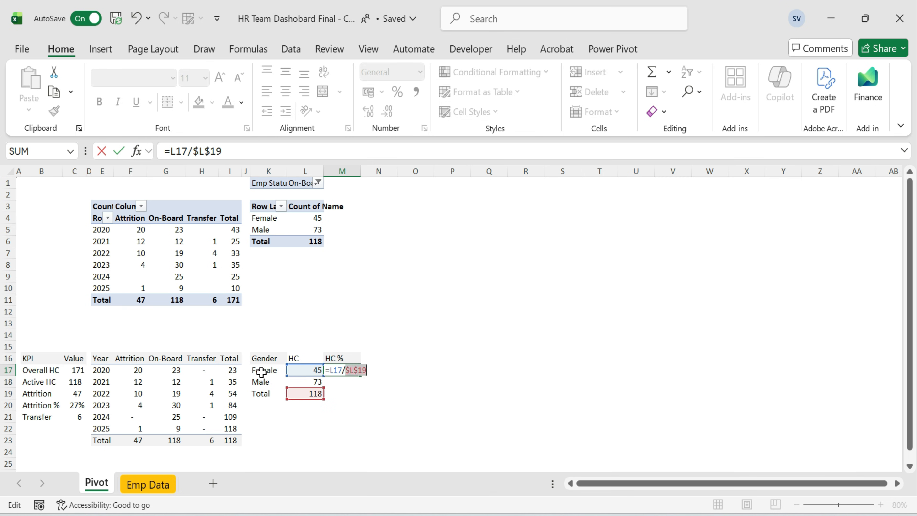
key(Return)
Fill the HC % formula down through the Total row and format the column as percentage.
key(Left)
key(Right)
key(Down)
key(shift+Up)
key(shift+Up)
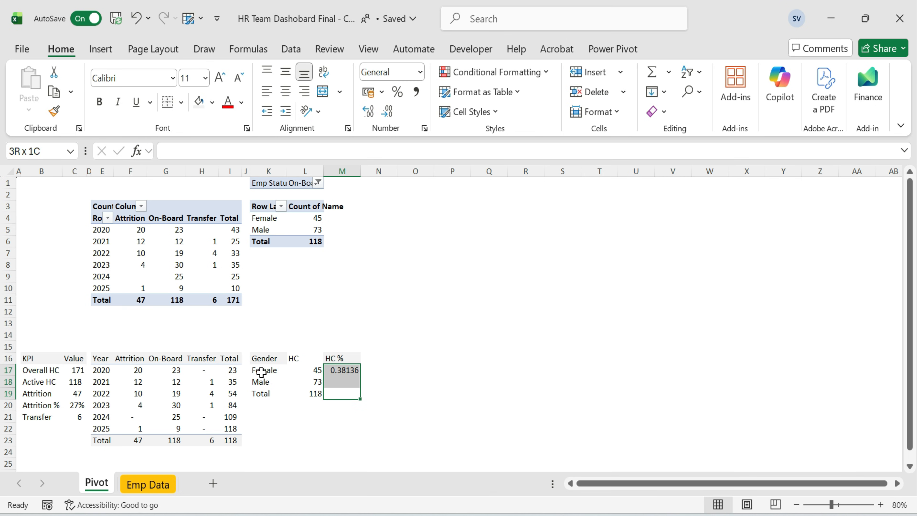
key(ctrl+d)
click(397, 93)
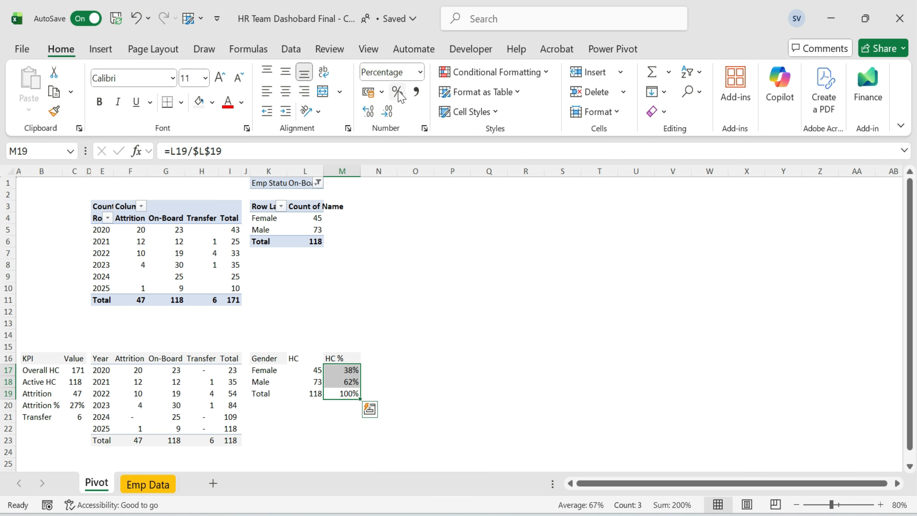
AutoFit the column widths of the gender headcount table.
key(Up)
key(Left)
key(Left)
key(Up)
key(Up)
key(shift+Right)
key(shift+Right)
key(shift+Down)
key(shift+Down)
key(shift+Down)
key(alt+h)
key(o)
key(i)
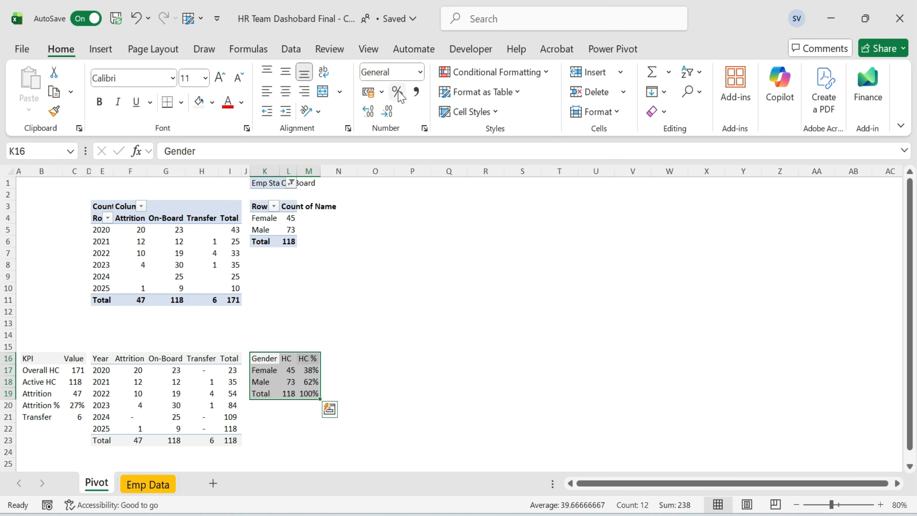
Apply the current fill colour to the HC header and the Total row of the gender table.
key(Right)
click(199, 101)
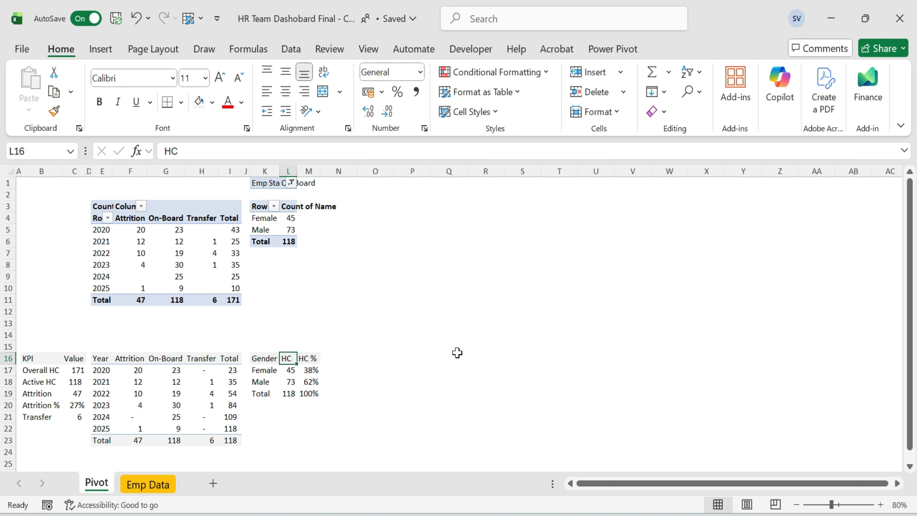
key(Left)
key(Down)
key(Down)
key(Right)
key(Down)
key(Left)
key(shift+Right)
key(shift+Right)
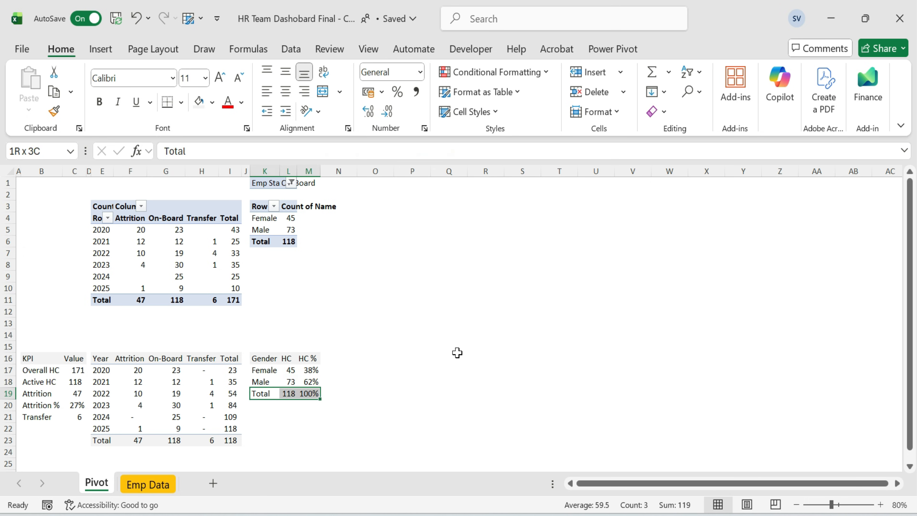
click(200, 103)
click(383, 322)
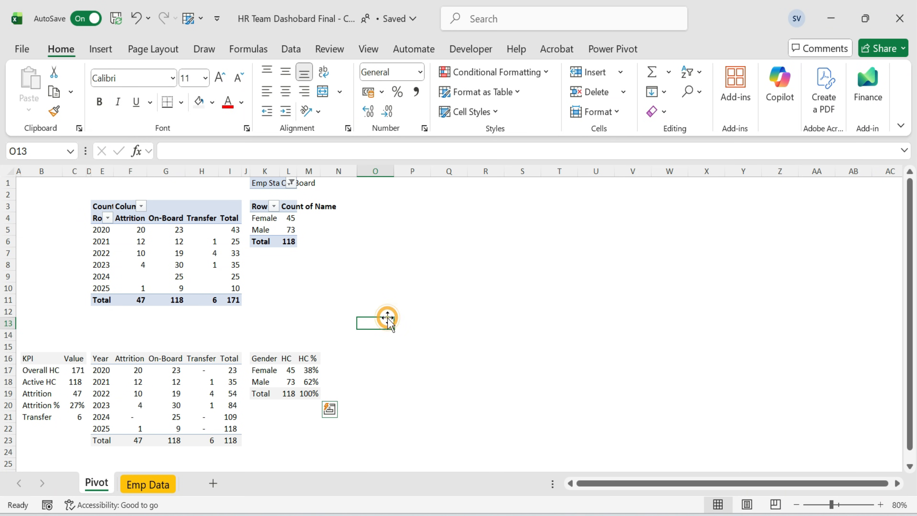
Copy the gender pivot table and paste a duplicate starting at O1.
click(292, 380)
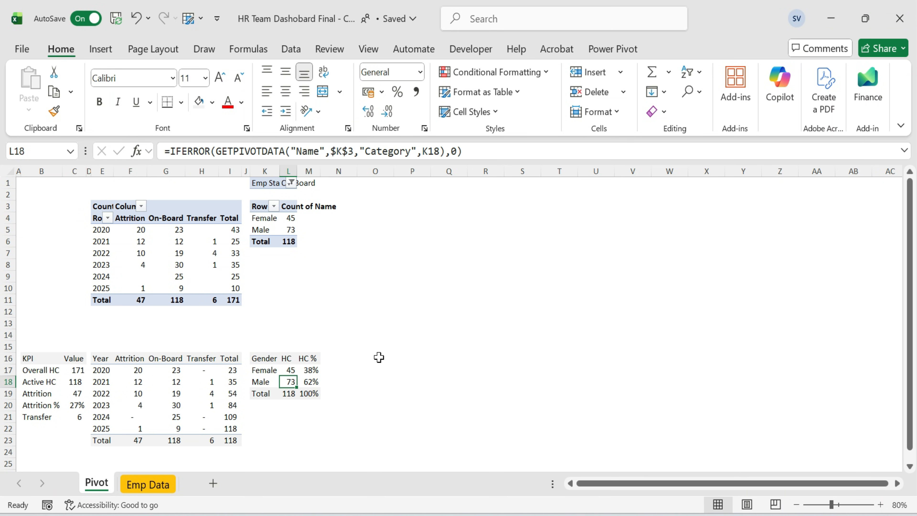
click(267, 182)
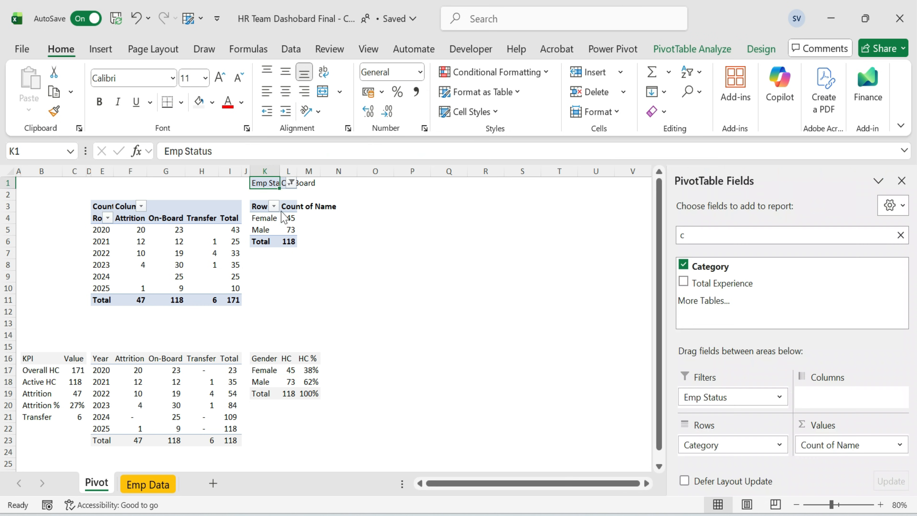
shift+click(293, 243)
key(ctrl+c)
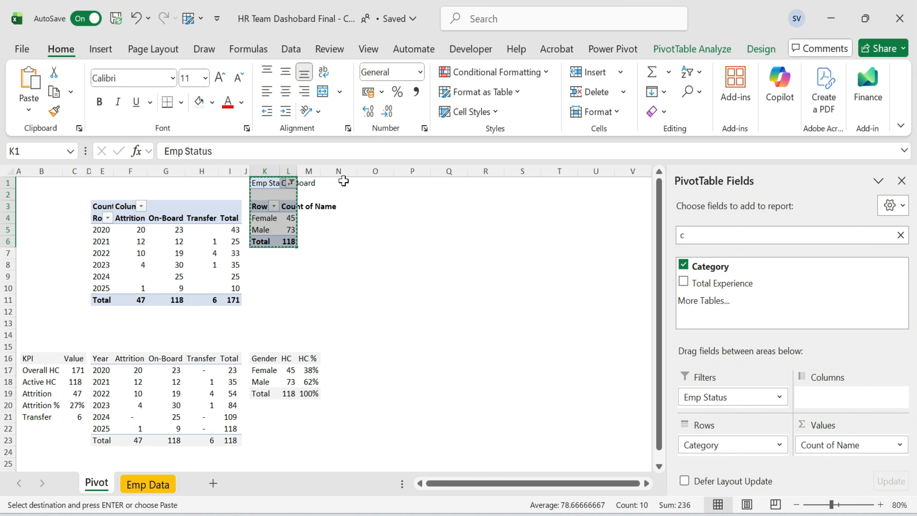
click(374, 183)
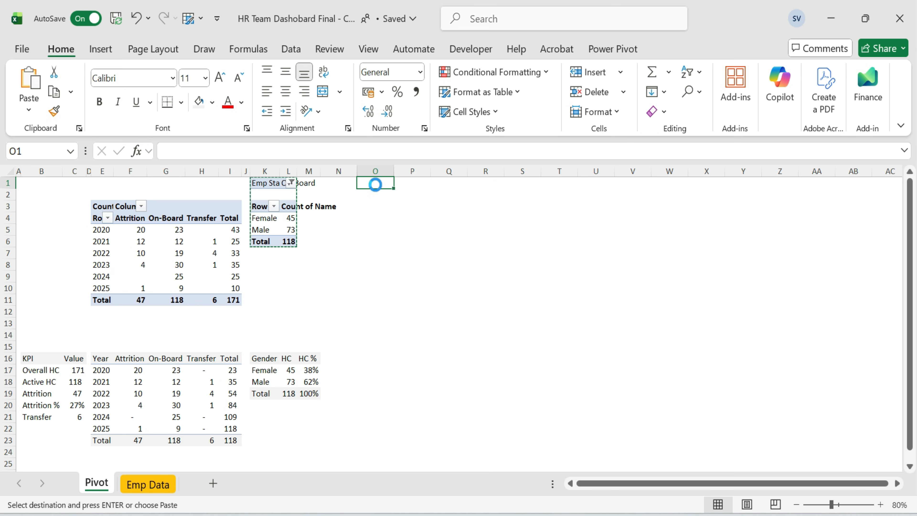
key(ctrl+v)
Replace the duplicate pivot's row field with Grade and widen its label column.
click(411, 230)
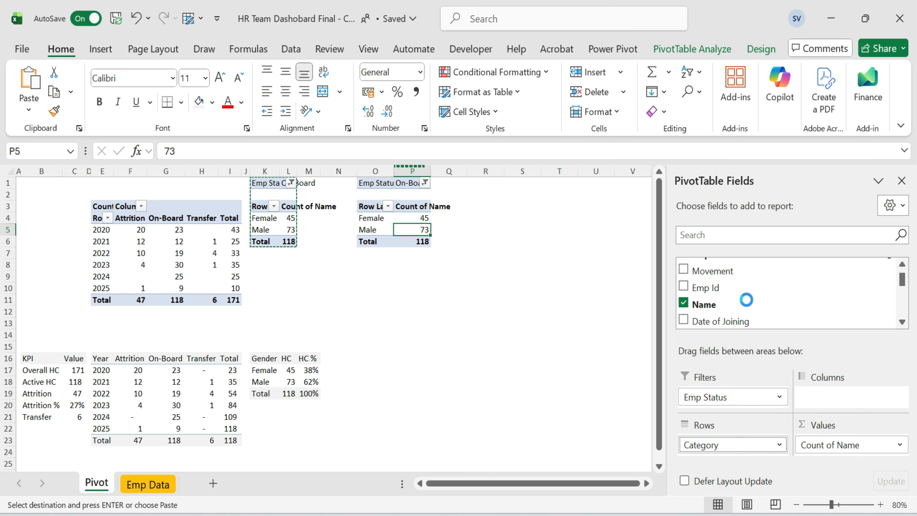
scroll(745, 300, down, 5)
drag(718, 292, 731, 445)
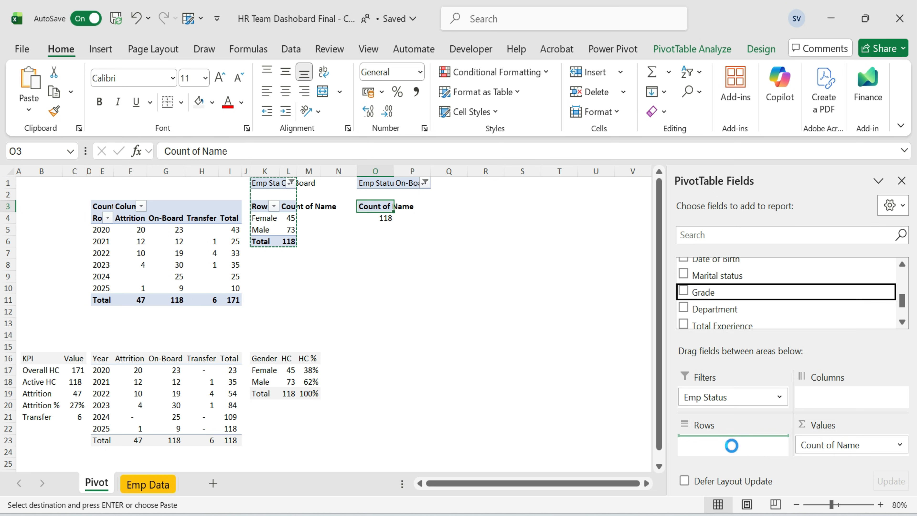
drag(395, 167, 408, 171)
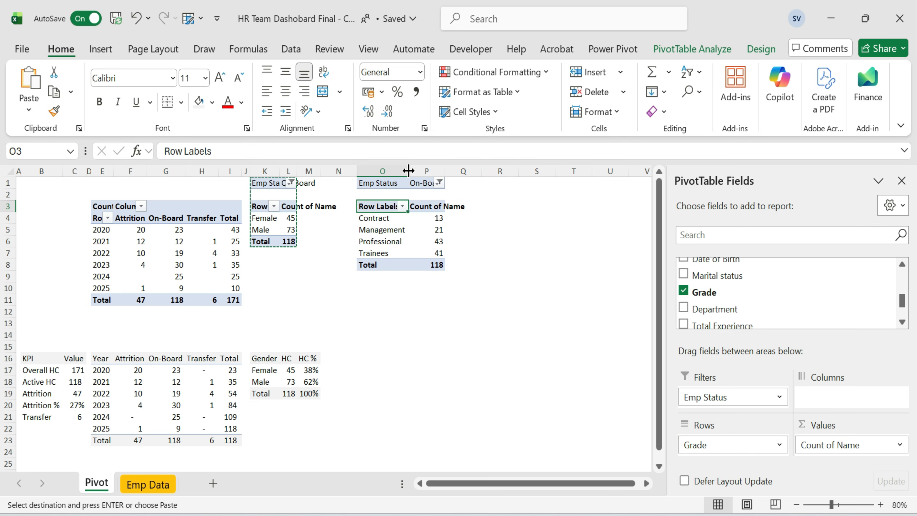
click(500, 252)
click(378, 182)
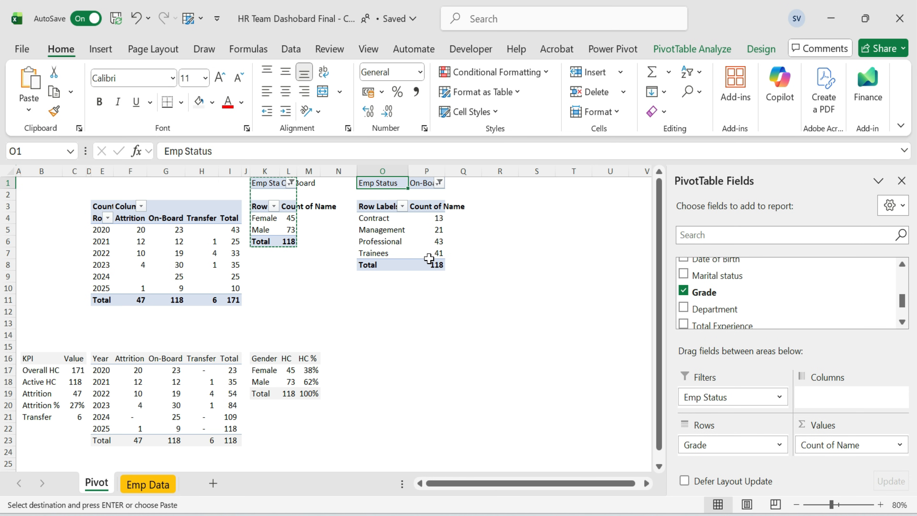
Copy the grade pivot's rows and paste them as a new table starting at O16.
drag(387, 205, 440, 263)
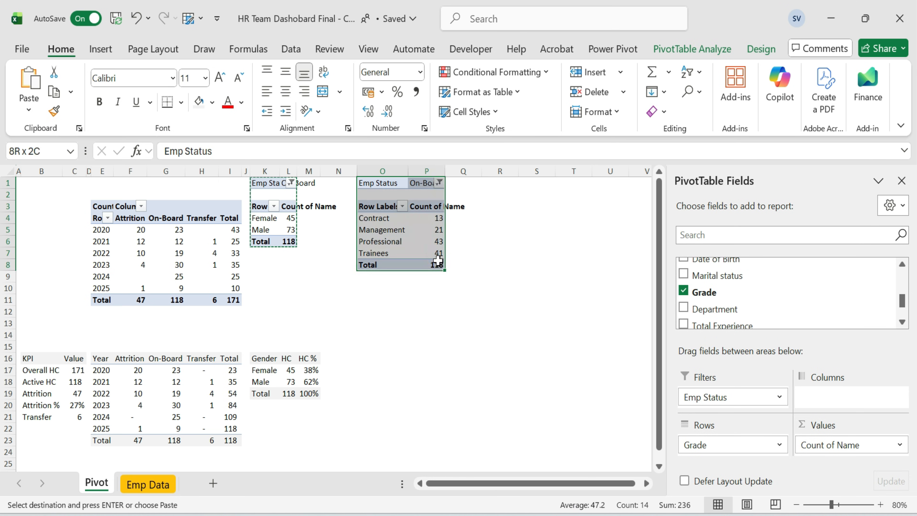
key(ctrl+c)
key(Down)
key(Down)
key(Down)
key(Down)
key(Down)
key(Down)
key(Down)
key(Down)
key(Down)
key(Down)
key(Down)
key(Down)
key(Down)
key(Up)
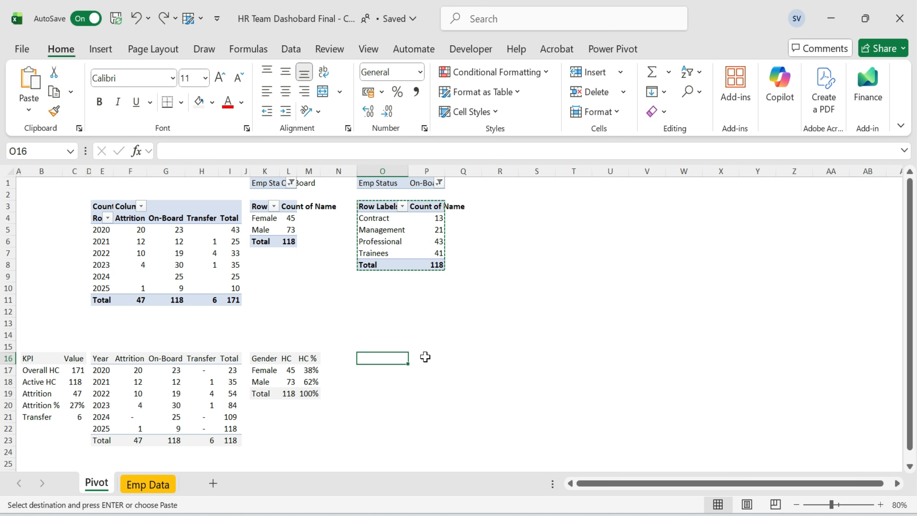
key(ctrl+v)
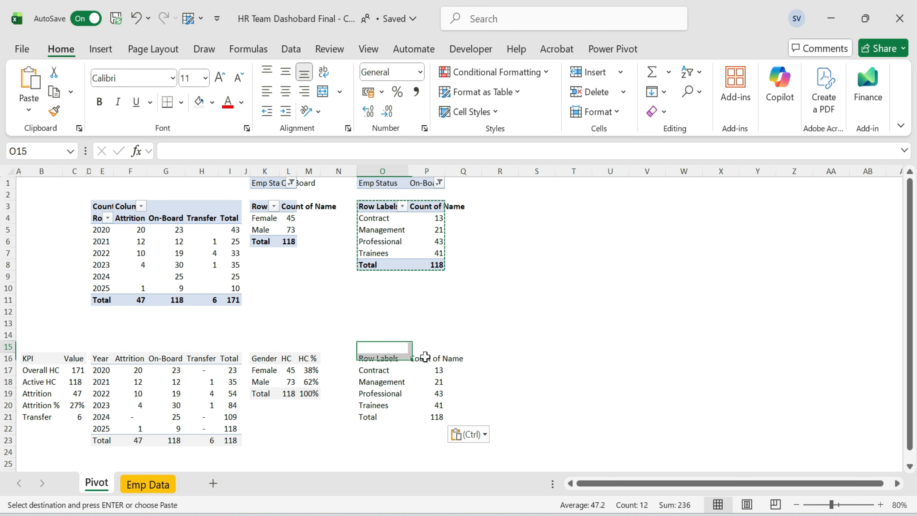
key(ctrl+shift+Down)
key(alt+h)
key(Escape)
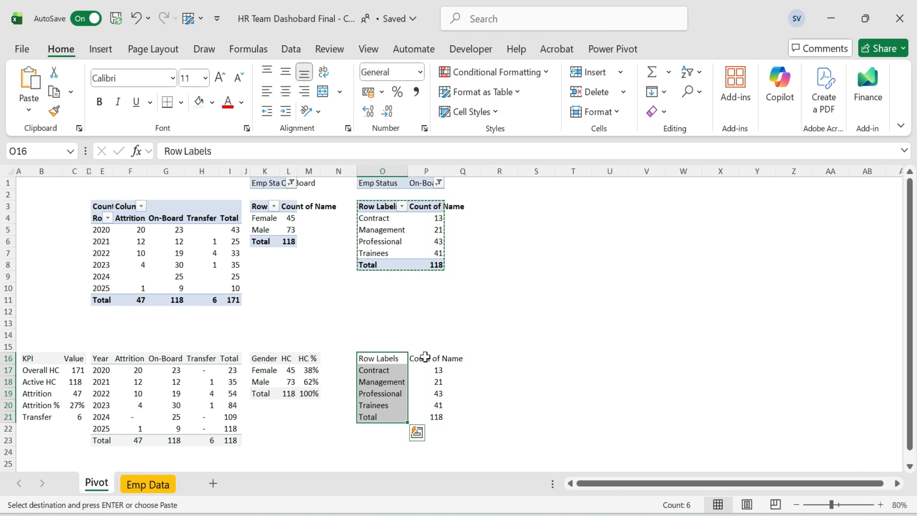
Link Contract's HC to the grade pivot with =GETPIVOTDATA("Name",$O$3,"Grade",O17).
key(ctrl+shift+Up)
key(Down)
key(Right)
text(=)
key(Up)
key(Up)
key(Up)
key(Up)
key(Up)
key(Up)
key(Up)
key(Up)
key(Up)
key(Up)
key(Up)
key(Up)
key(Up)
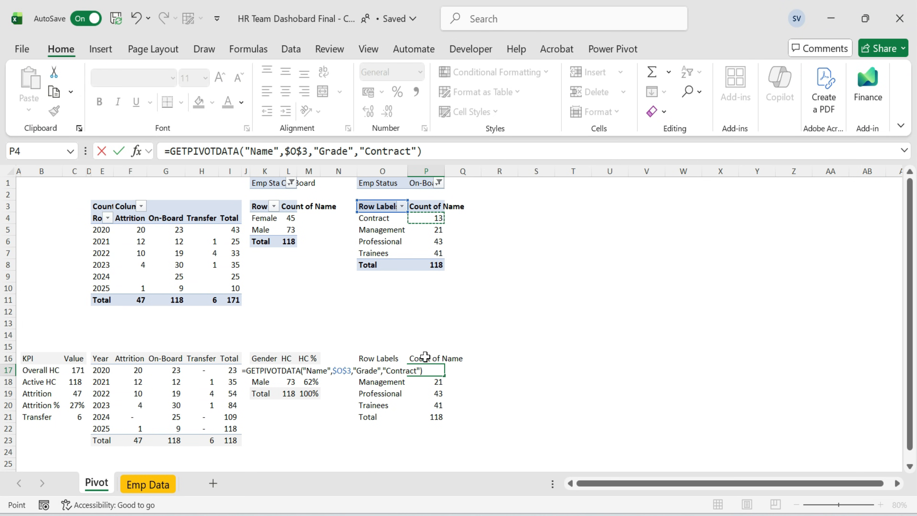
key(Return)
key(Up)
key(F2)
key(BackSpace)
key(BackSpace)
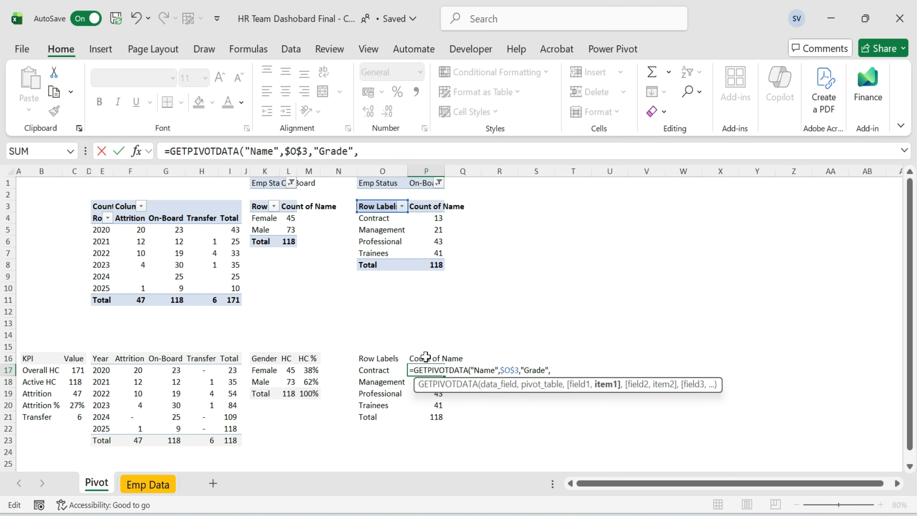
click(367, 370)
key(Return)
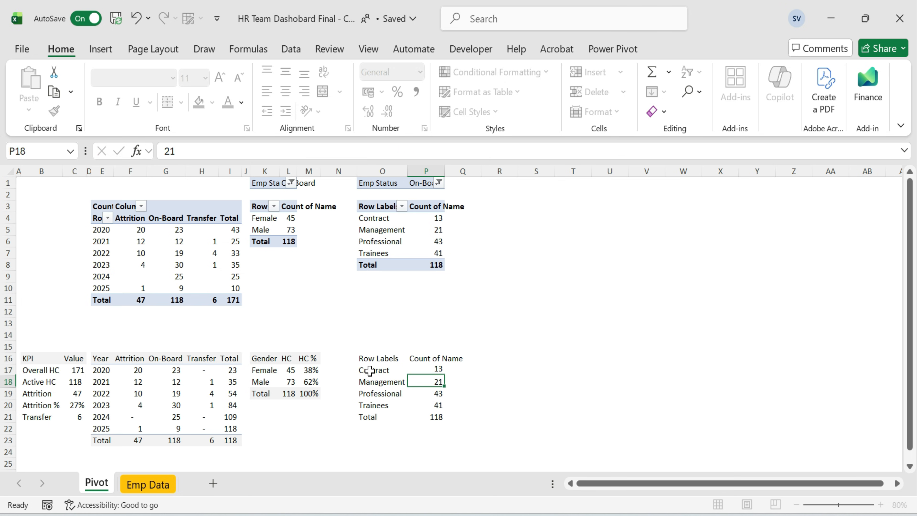
Copy the GETPIVOTDATA formula to the other levels and AutoSum the Total HC.
key(Up)
key(shift+Down)
key(shift+Down)
key(shift+Down)
key(shift+Down)
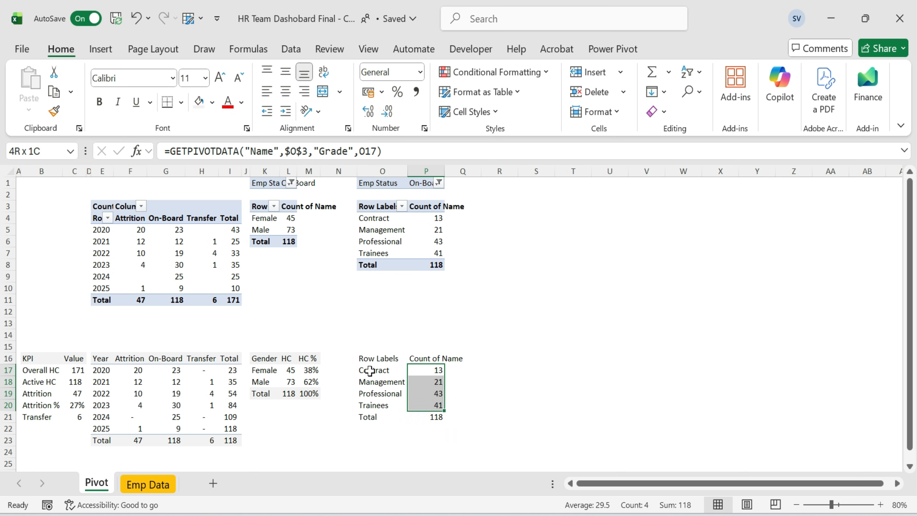
key(Down)
key(Up)
key(F2)
key(Return)
key(F2)
key(Return)
key(F2)
key(Return)
key(Down)
key(alt+equal)
key(Return)
Set the level table's headers to Level, HC and HC %.
key(Up)
key(Up)
key(Left)
key(Up)
key(Up)
key(Up)
key(Right)
key(Up)
text(HC)
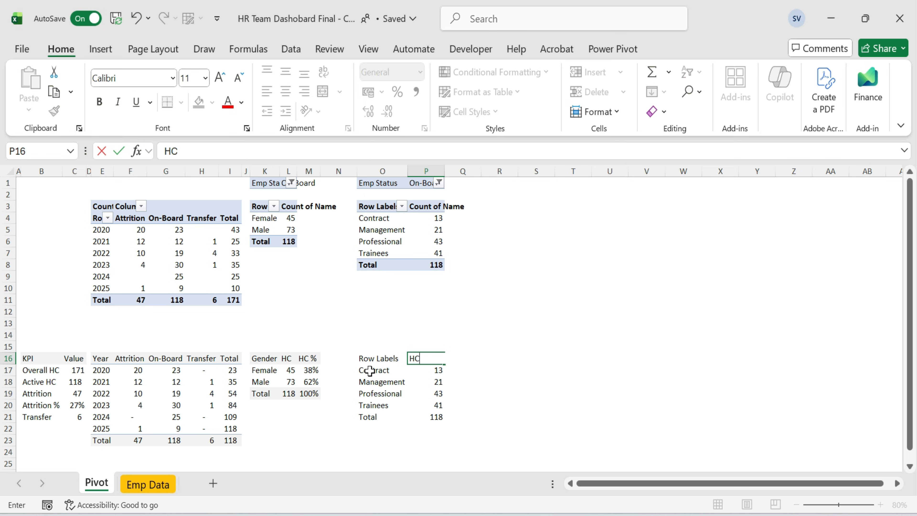
key(Left)
key(BackSpace)
text(Level)
key(Right)
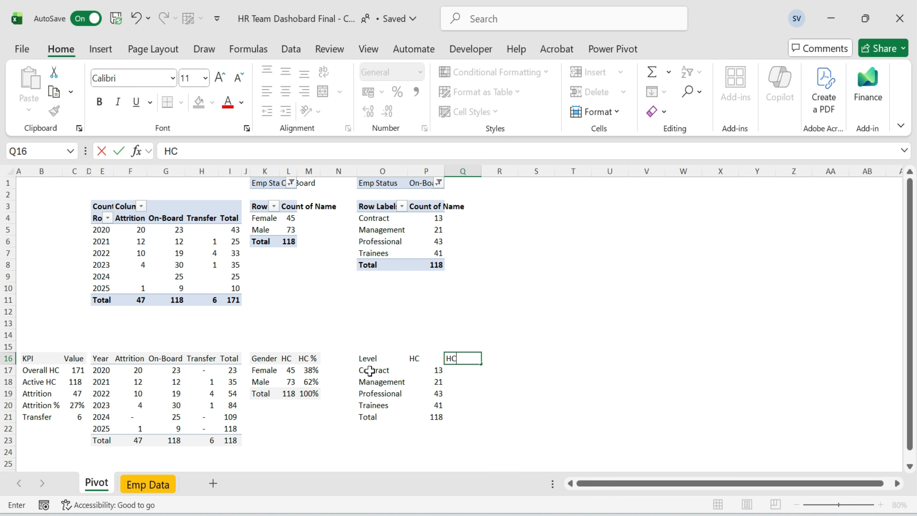
key(Return)
AutoFit the column widths of the level headcount table.
key(Up)
key(ctrl+Left)
key(ctrl+shift+Right)
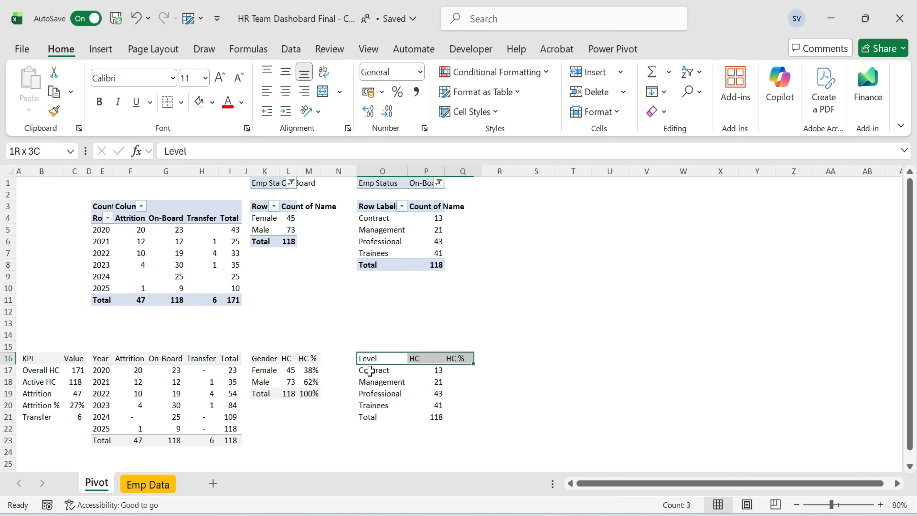
key(ctrl+shift+Down)
key(alt+h)
key(o)
key(i)
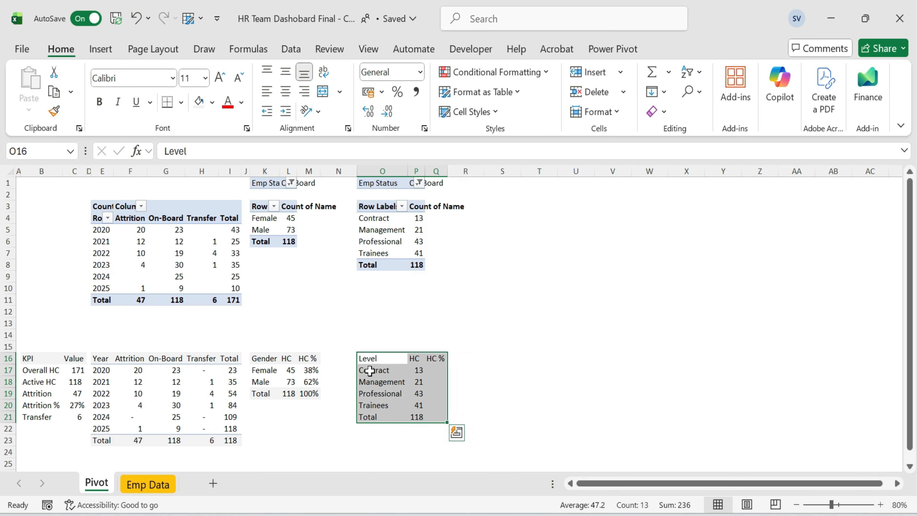
Enter Contract's HC % as =P17/$P$21, dividing by the absolute total HC.
key(Up)
key(Down)
key(ctrl+shift+Right)
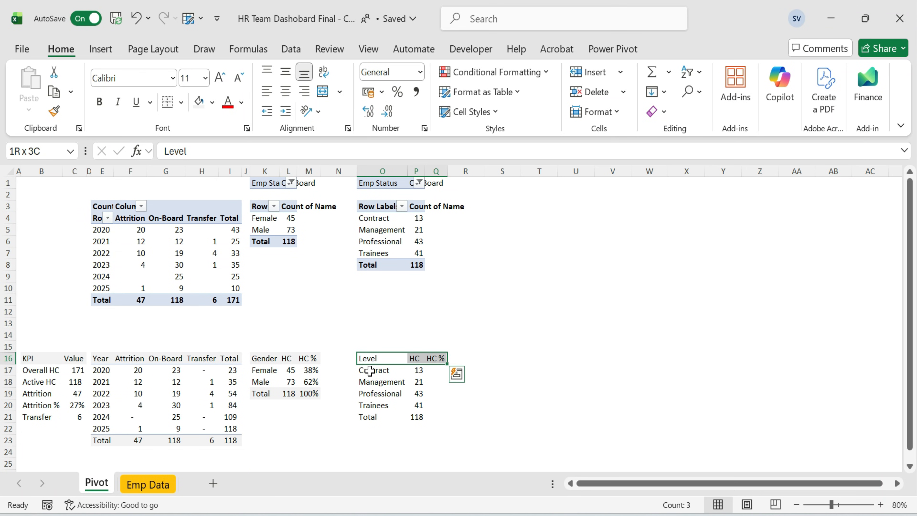
key(Down)
key(Right)
key(Right)
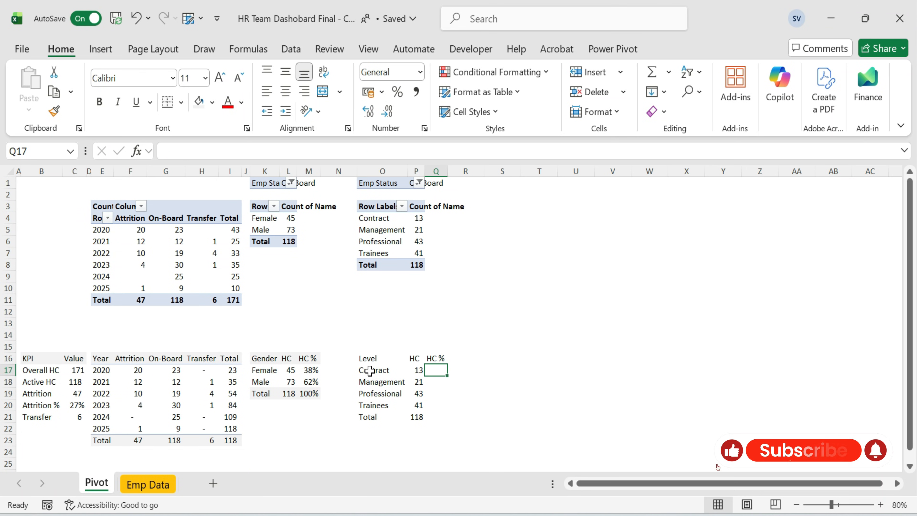
text(=)
key(Left)
text(/)
key(Left)
key(Down)
key(Down)
key(Down)
key(Down)
key(Return)
key(Up)
key(F2)
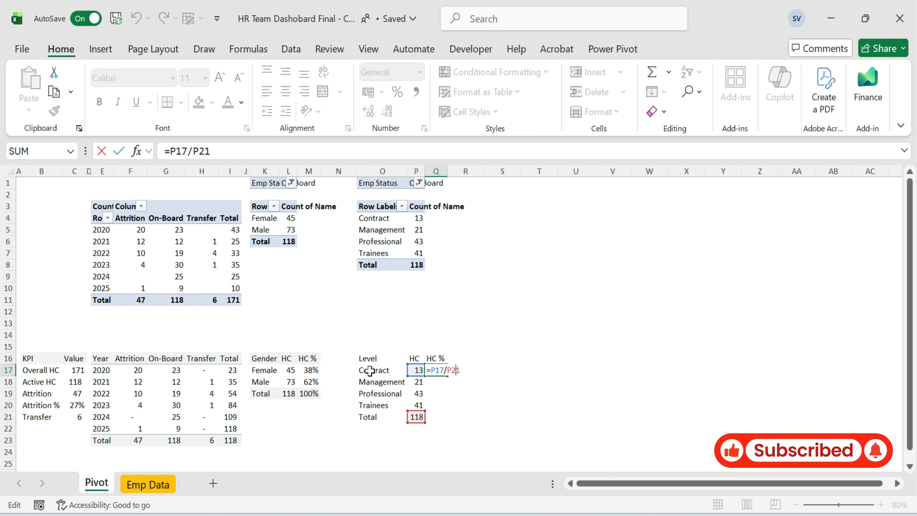
key(F4)
key(Return)
Fill the level HC % formula down through Total and format it as percentage.
key(Up)
key(Left)
key(ctrl+Down)
key(Right)
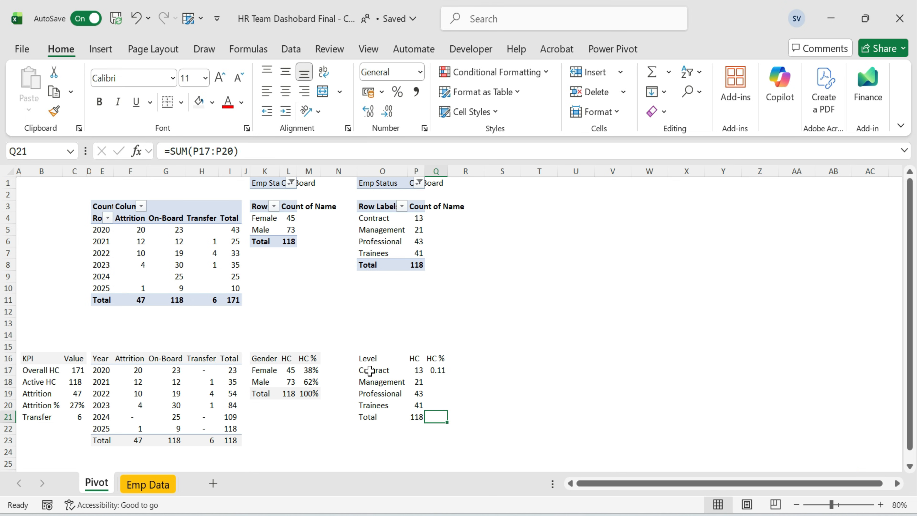
key(ctrl+shift+Up)
key(ctrl+d)
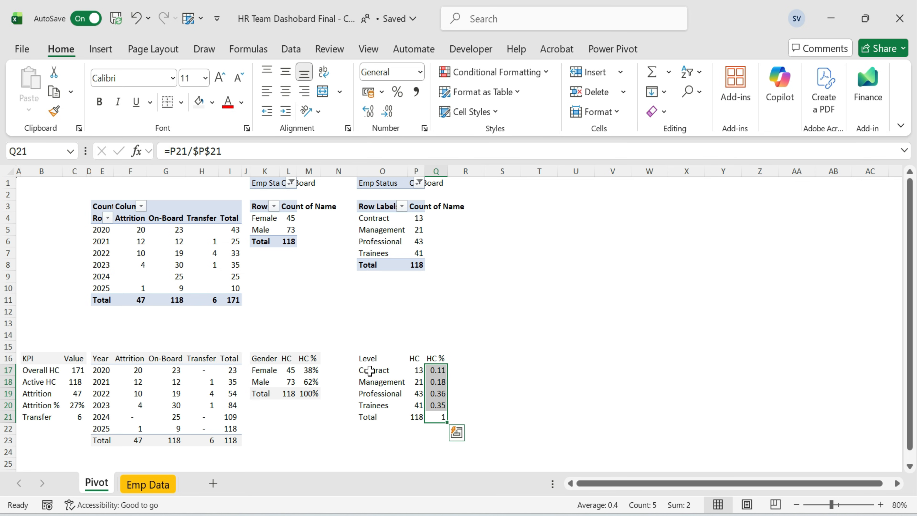
click(399, 95)
key(Up)
key(Left)
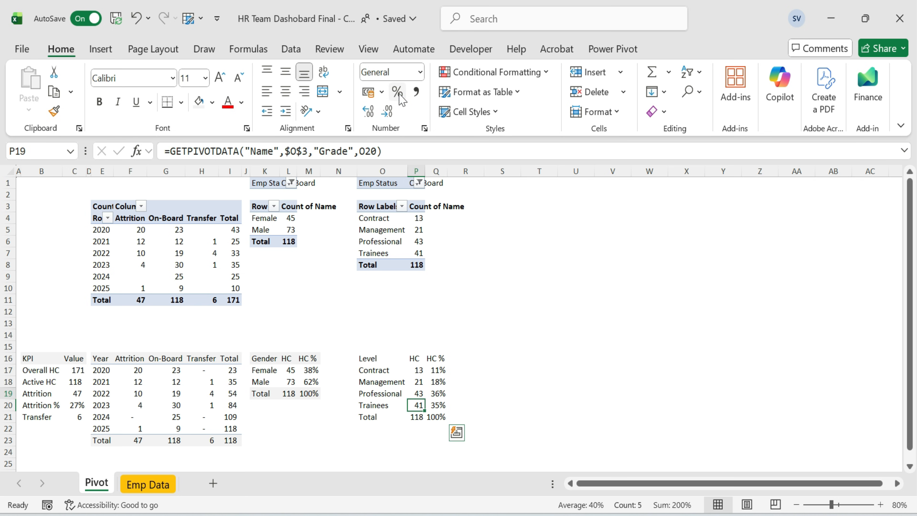
Apply the fill color to the level table's header row and Total row.
key(Left)
key(Up)
key(Up)
key(Up)
key(Up)
key(shift+Right)
key(shift+Right)
click(196, 107)
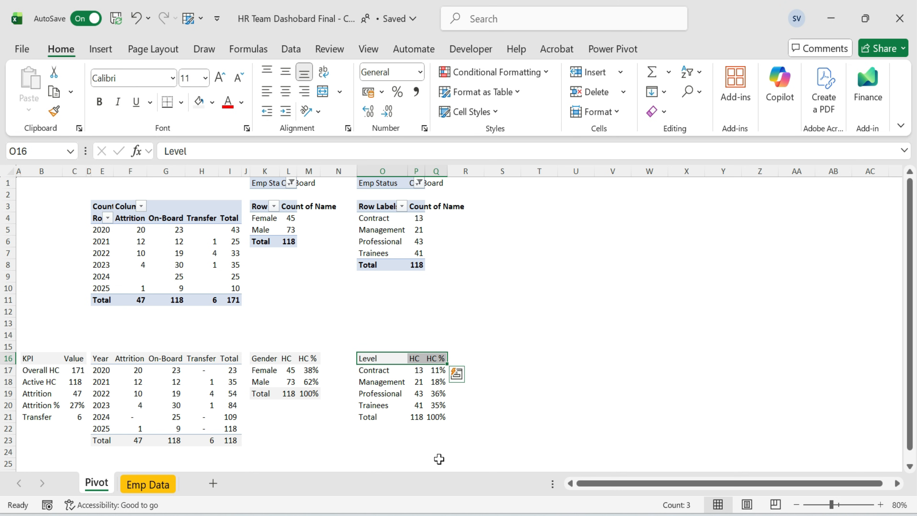
key(ctrl+Down)
key(shift+Right)
key(shift+Right)
click(201, 105)
click(488, 309)
click(416, 418)
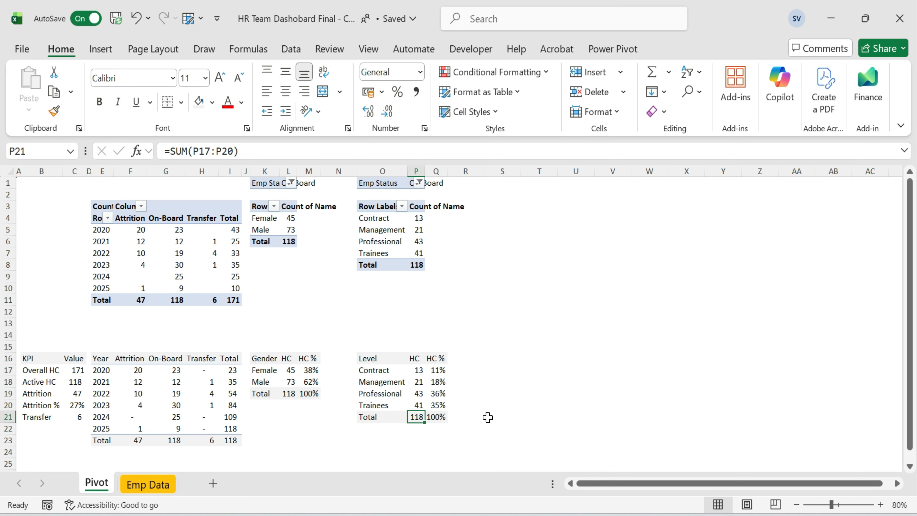
click(487, 382)
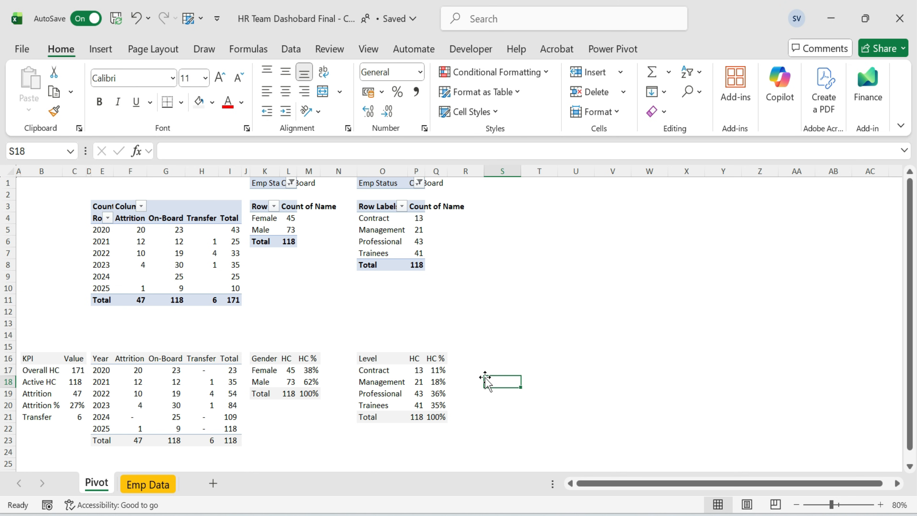
Copy the Trainees label into the second level row, replacing Management.
click(440, 370)
click(384, 385)
click(382, 405)
click(436, 371)
click(379, 394)
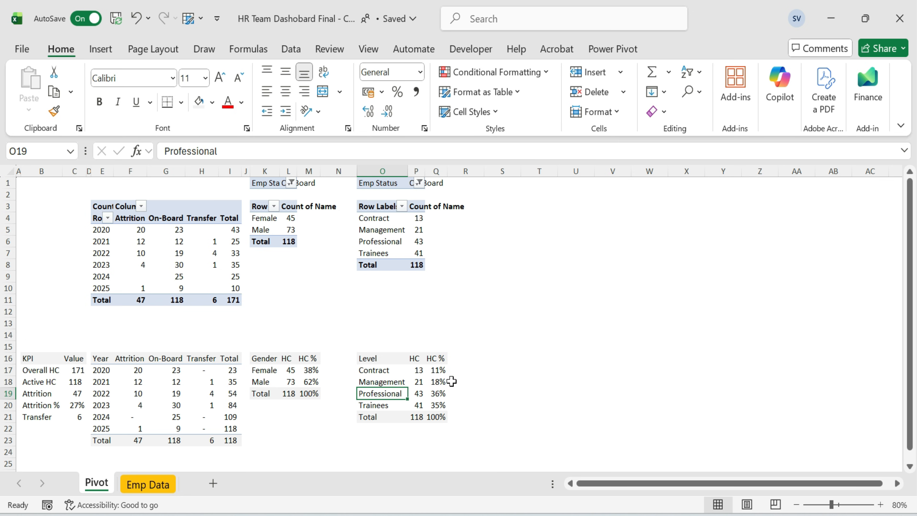
key(Up)
key(Up)
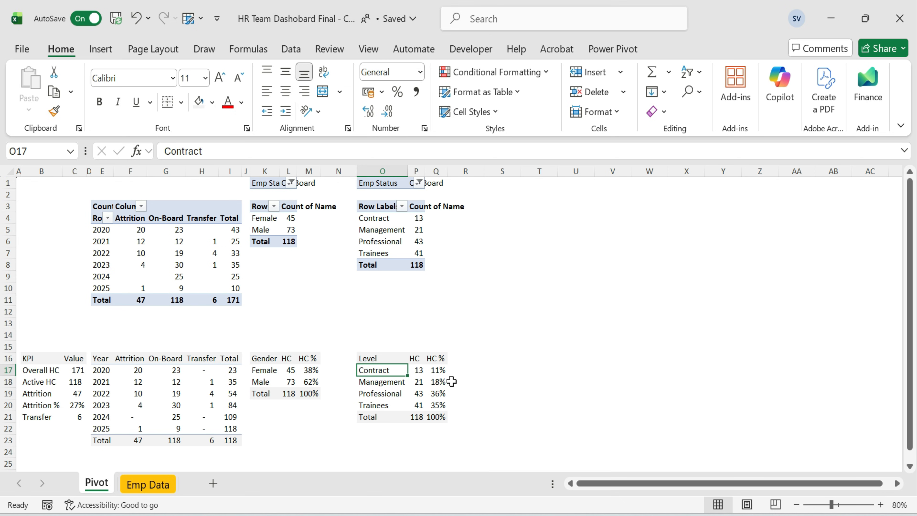
key(Down)
key(Down)
key(Down)
key(ctrl+c)
key(Up)
key(Up)
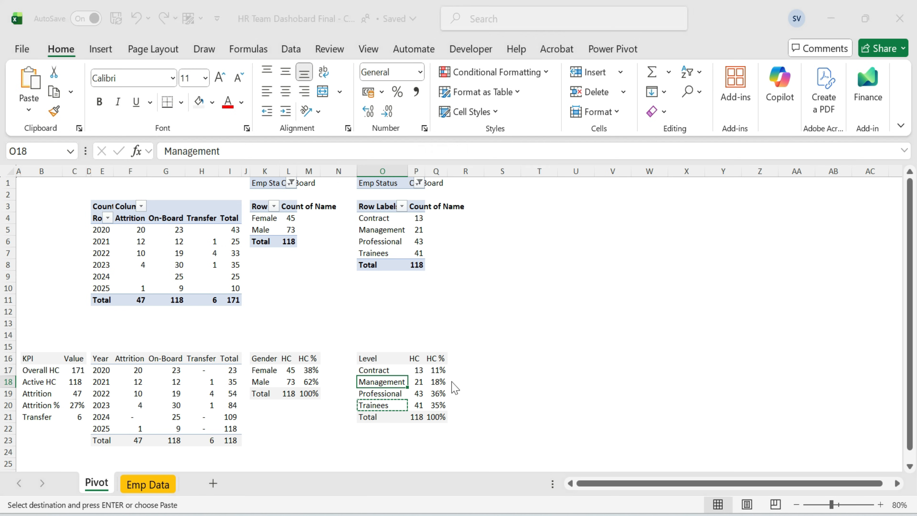
key(ctrl+v)
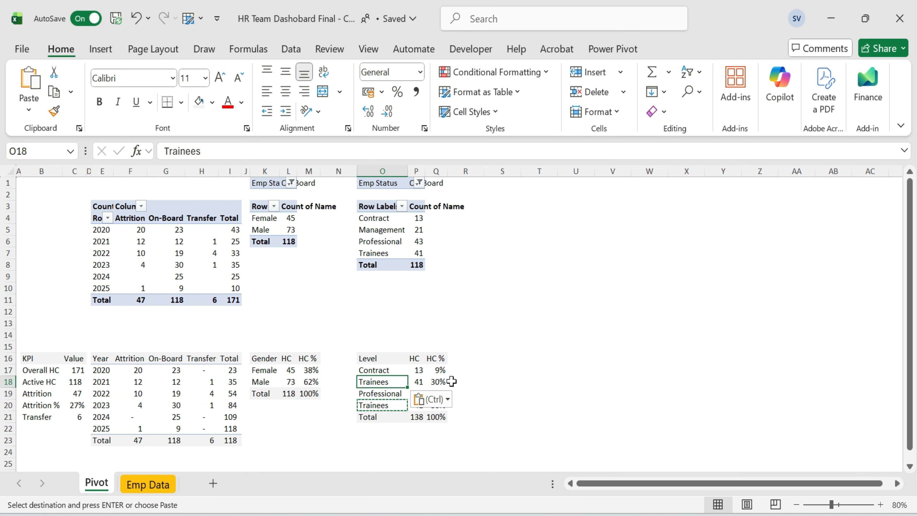
Paste the Management label from the pivot as values into the fourth level row.
key(Down)
key(Up)
key(Up)
key(Up)
key(Up)
key(Up)
key(Up)
key(Up)
key(Up)
key(Up)
key(Up)
key(Up)
key(Up)
key(Up)
key(Up)
key(ctrl+c)
key(Down)
key(Down)
key(Down)
key(Down)
key(Down)
key(Down)
key(Down)
key(Down)
key(Down)
key(Down)
key(Down)
key(Down)
key(Down)
key(Down)
key(Down)
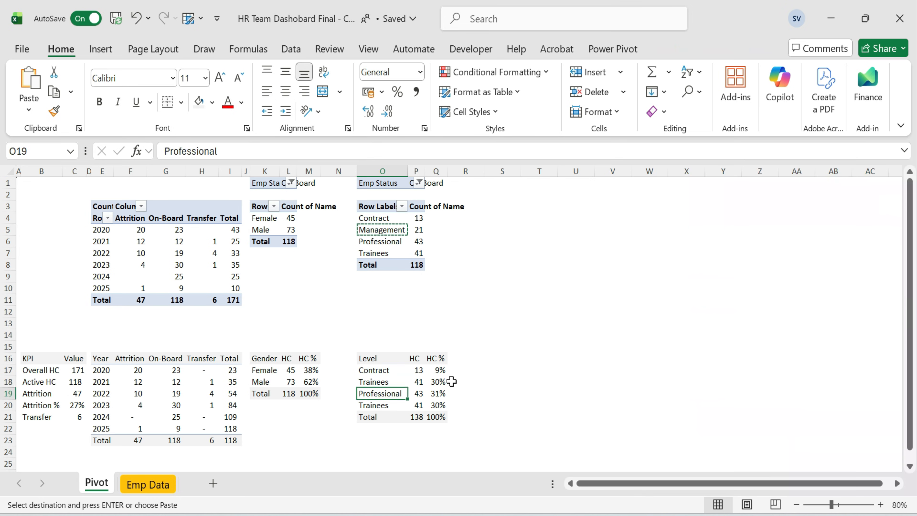
key(ctrl+alt+v)
key(v)
key(Return)
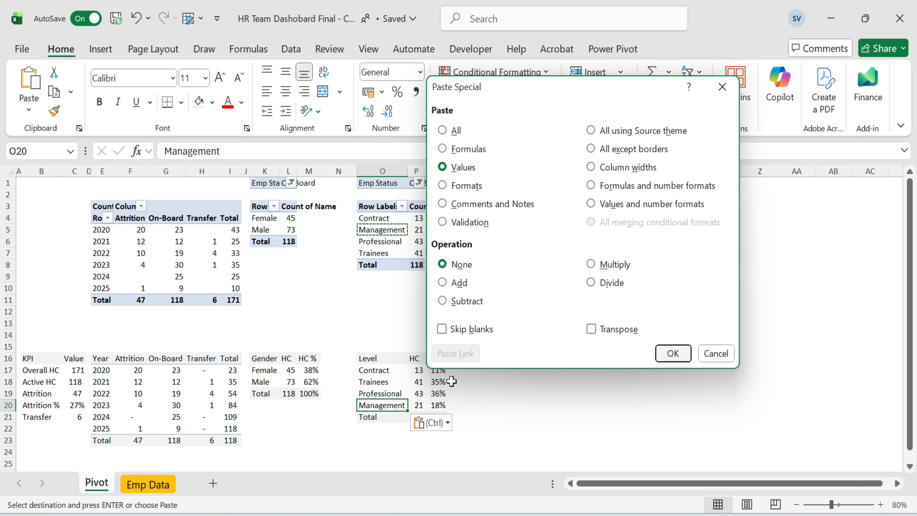
key(Up)
key(Up)
key(Up)
key(Up)
click(436, 290)
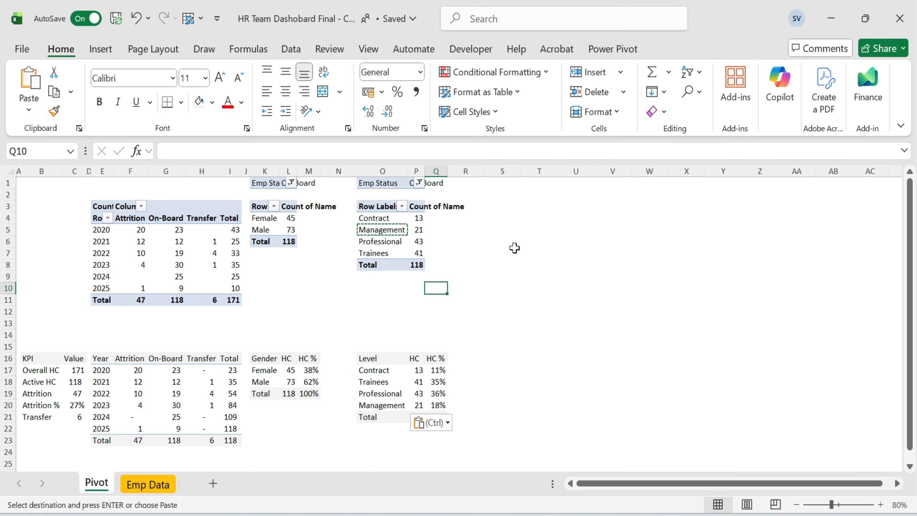
Narrow the spacer columns between the pivot tables.
drag(357, 173, 327, 176)
drag(250, 176, 247, 175)
click(424, 241)
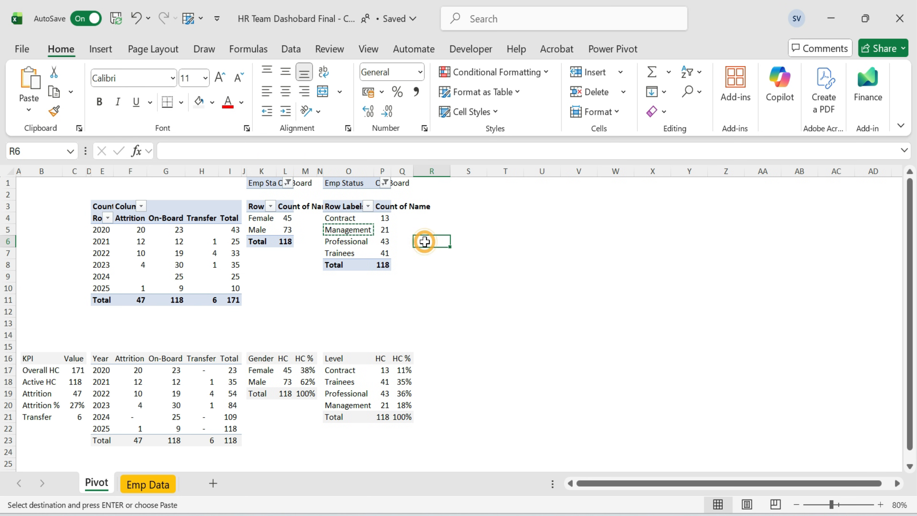
Copy the grade pivot table and paste it at cell S1.
drag(346, 183, 382, 261)
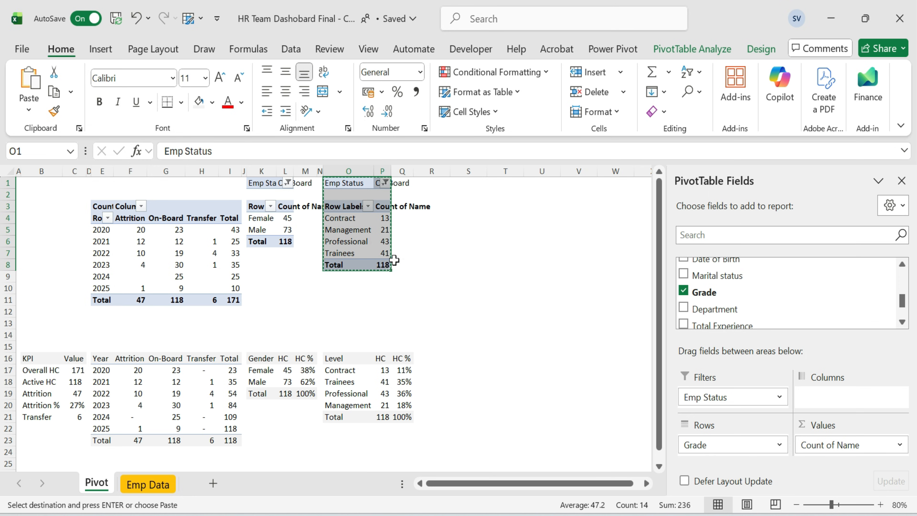
key(Right)
key(Right)
key(Right)
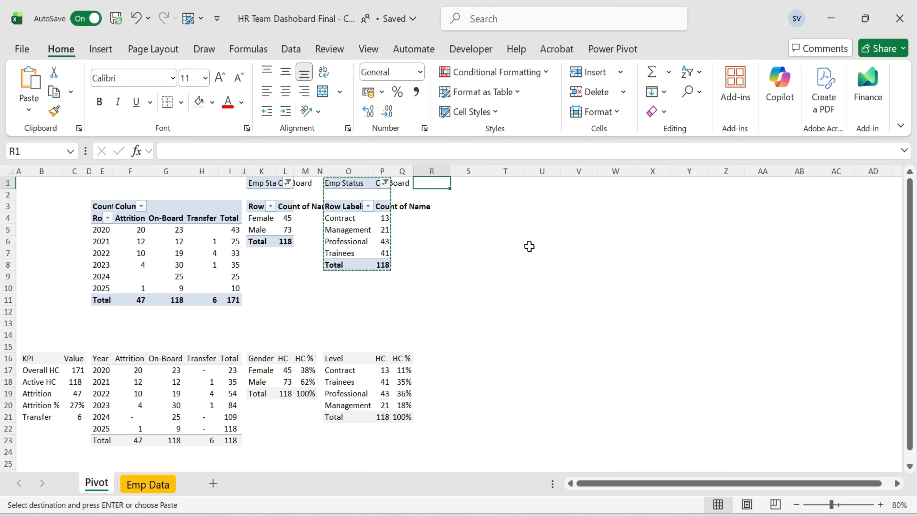
key(ctrl+Right)
key(Home)
key(Right)
key(Right)
key(Right)
key(Right)
key(Right)
key(Right)
key(Right)
key(Right)
key(Right)
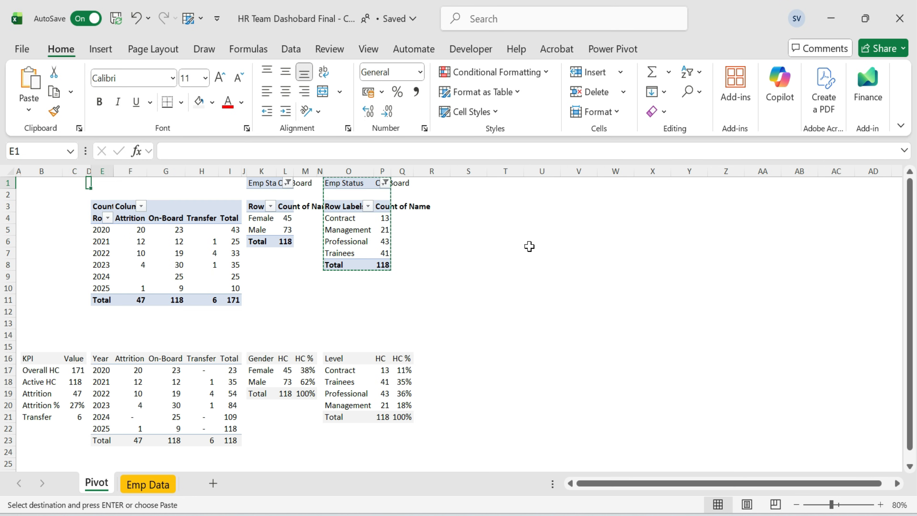
key(Right)
key(Right)
key(Right)
key(Right)
key(Right)
key(Right)
key(Right)
key(Right)
key(Right)
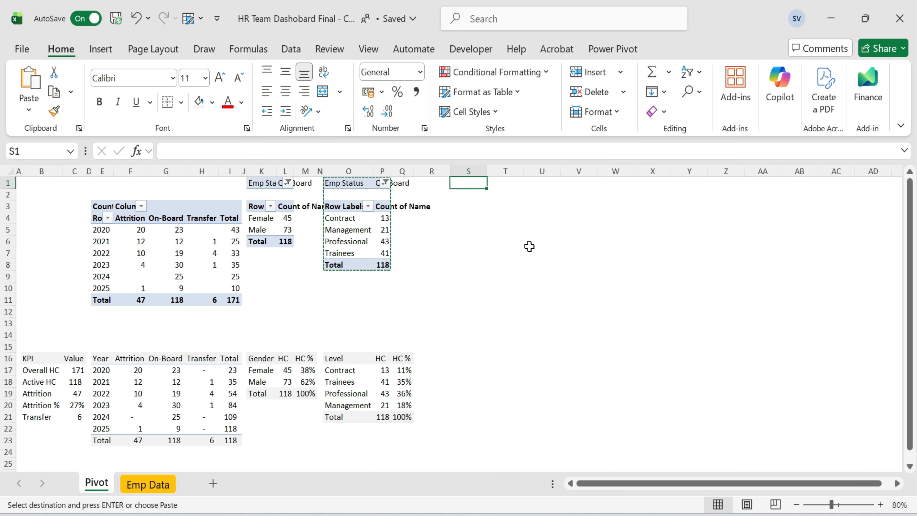
key(ctrl+v)
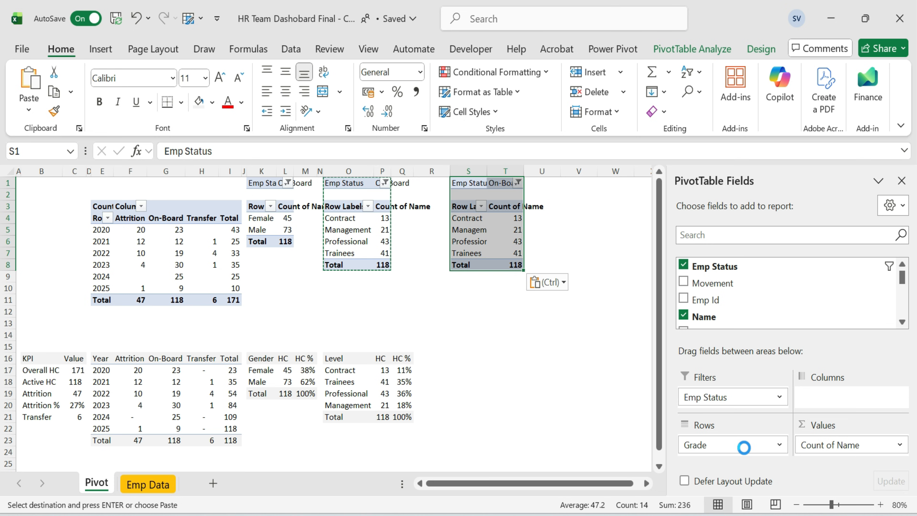
Replace Grade with Department as the copied pivot's row field.
drag(738, 449, 732, 246)
click(733, 235)
text(da)
key(BackSpace)
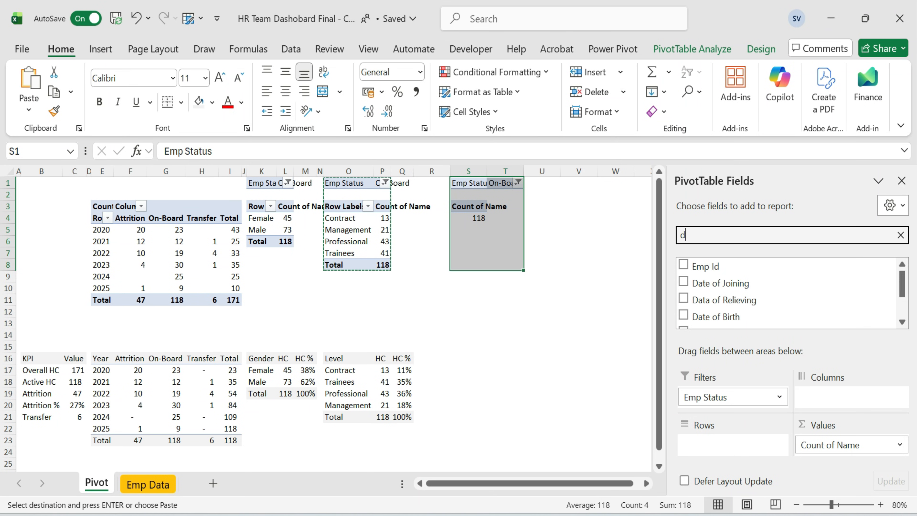
text(e)
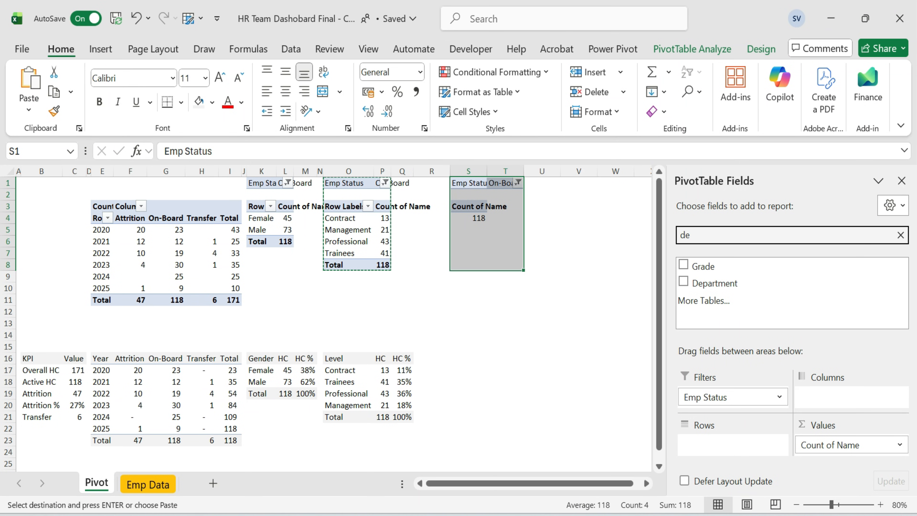
drag(732, 281, 727, 448)
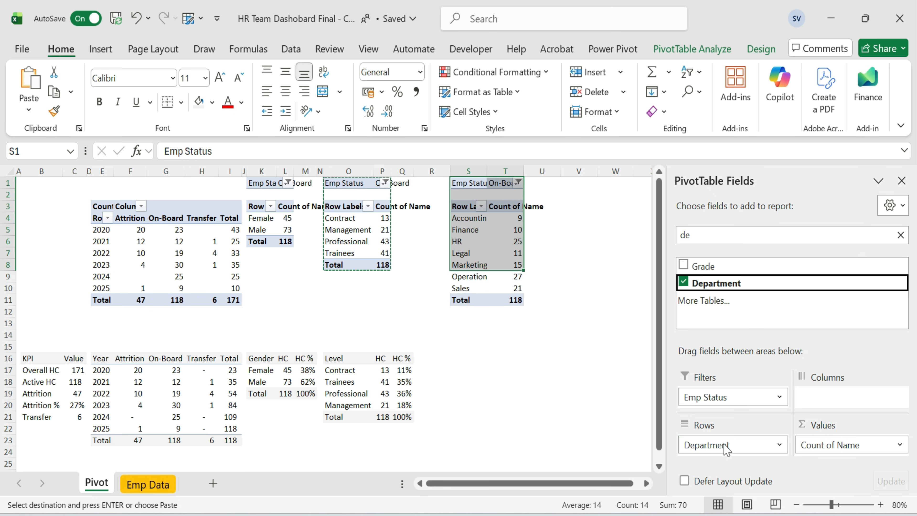
Copy the department pivot's rows and paste them as a table starting at S16.
click(590, 291)
click(469, 184)
click(471, 210)
shift+click(514, 298)
key(ctrl+c)
click(464, 356)
key(ctrl+v)
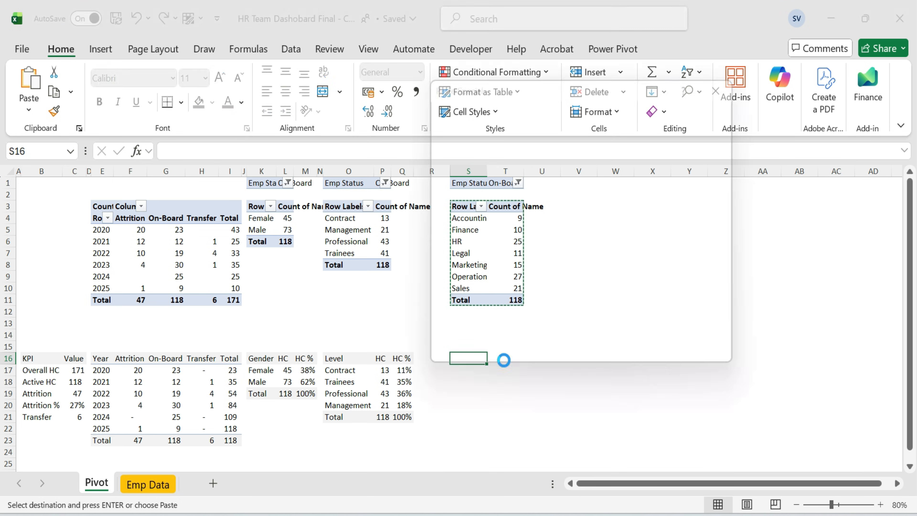
Set the department table's headers to Dept, HC and HC %.
text(D)
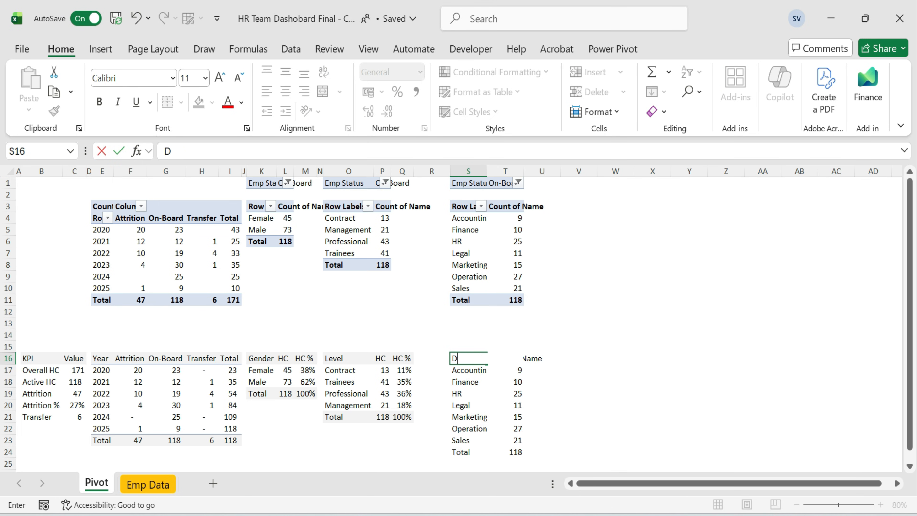
text(ept)
key(Return)
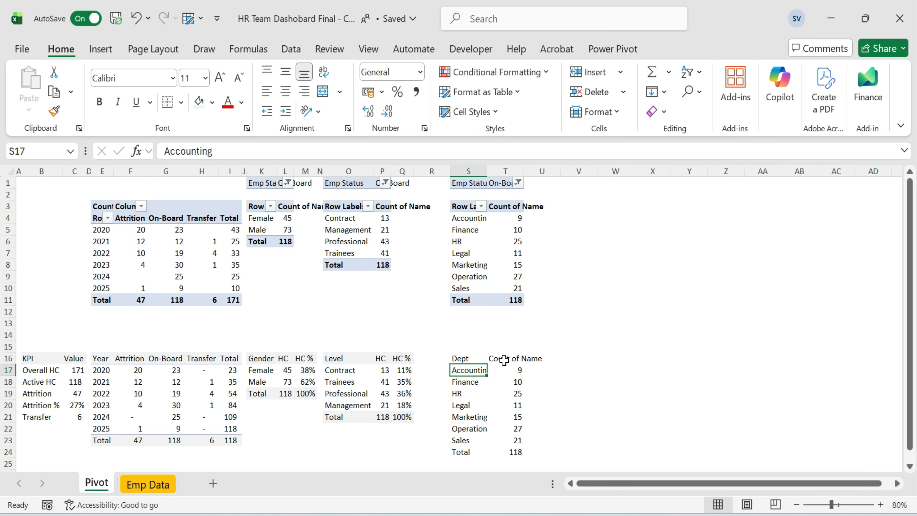
click(504, 360)
text(HC)
key(ctrl+Return)
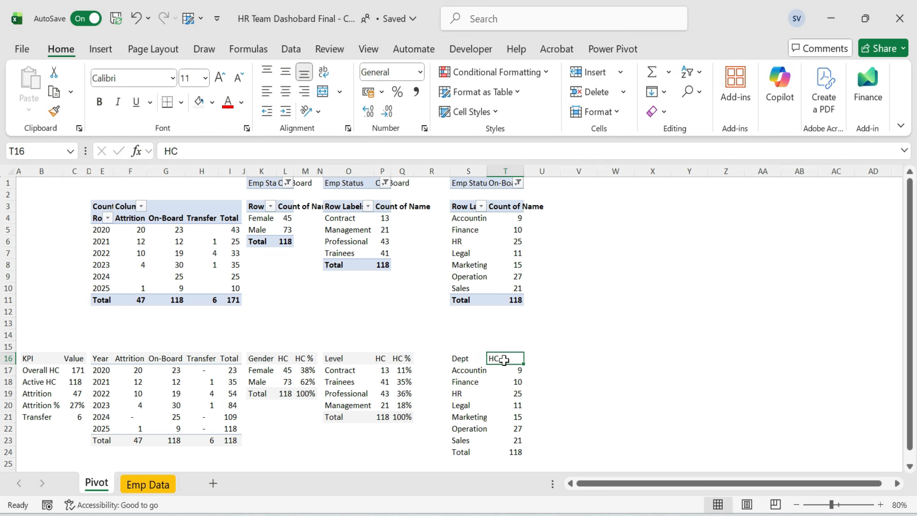
key(ctrl+c)
key(Right)
text(HC %)
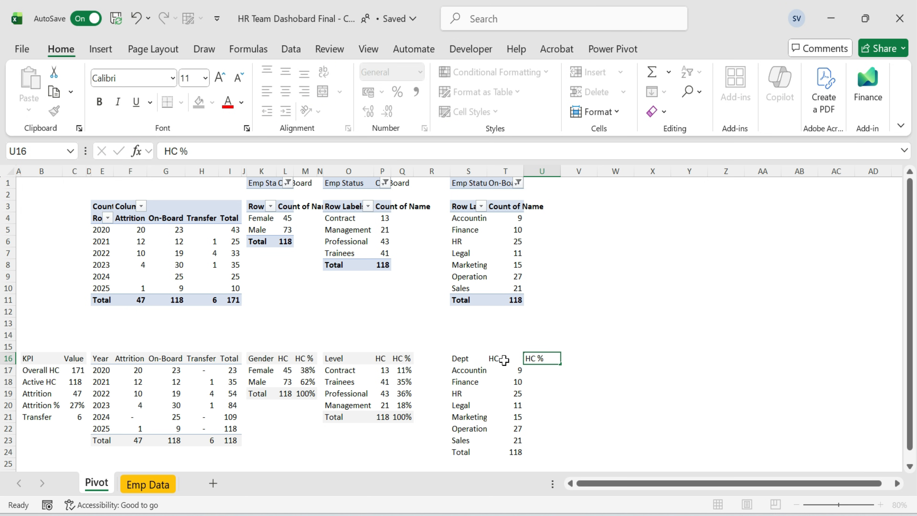
Link Accounting's HC to its department pivot value with GETPIVOTDATA.
click(504, 359)
key(Down)
text(=)
key(Up)
key(Up)
key(Up)
key(Up)
key(Up)
key(Up)
key(Up)
key(Up)
key(Up)
key(Up)
key(Up)
key(Up)
key(Up)
key(Up)
key(Down)
key(Return)
key(Up)
key(F2)
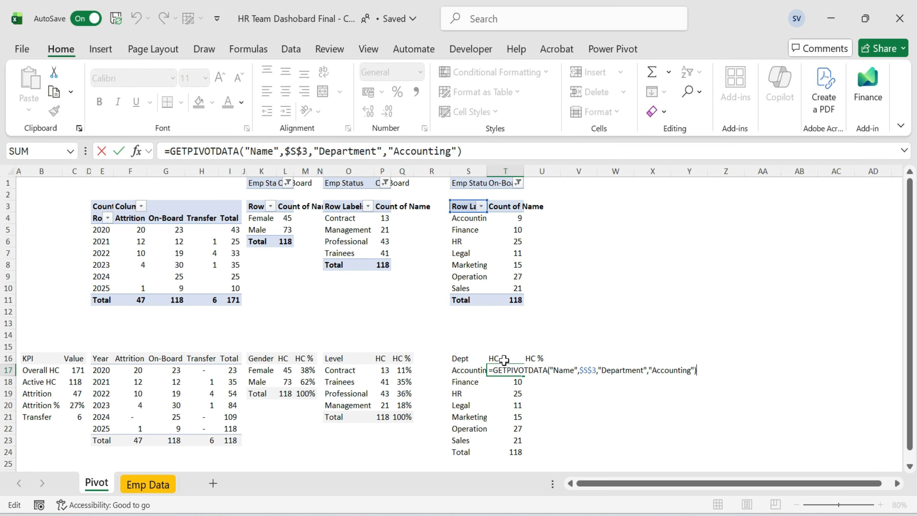
Wrap the formula in IFERROR returning 0 and replace the "Accounting" text with a reference to S17.
key(Home)
key(Right)
text(IF)
key(Down)
key(Tab)
key(End)
text(,)
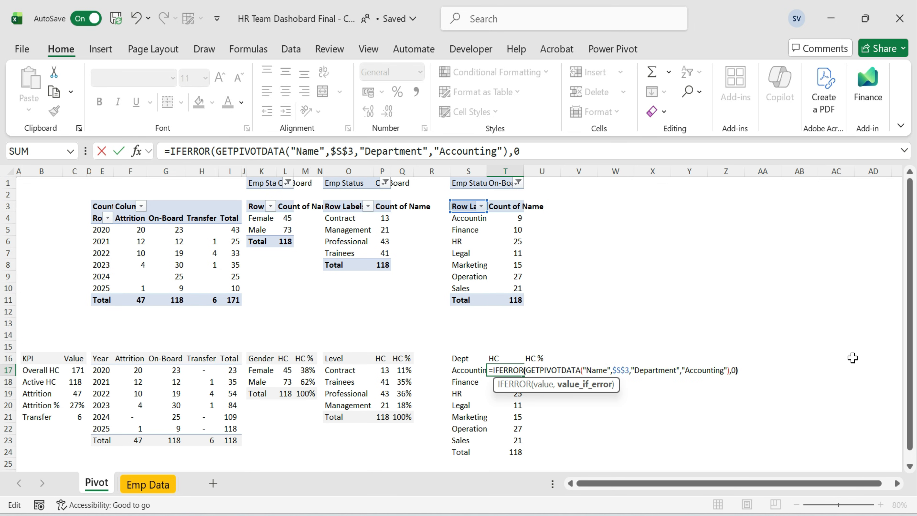
text(0))
key(Left)
key(Left)
key(Left)
key(Left)
key(BackSpace)
key(BackSpace)
key(BackSpace)
key(BackSpace)
key(BackSpace)
key(BackSpace)
key(BackSpace)
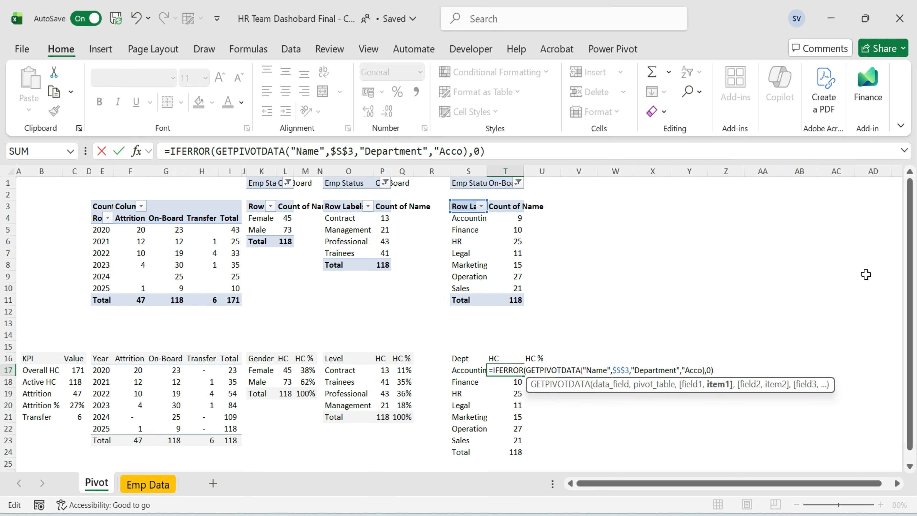
click(462, 374)
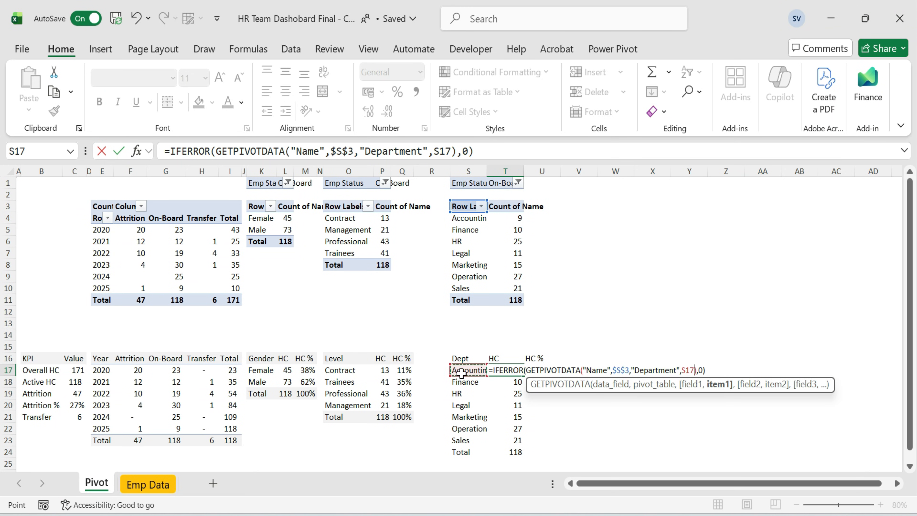
key(Return)
Inspect the level table's existing HC formulas for reference.
key(Up)
key(Left)
key(Left)
key(Left)
key(F2)
key(Escape)
key(Left)
key(F2)
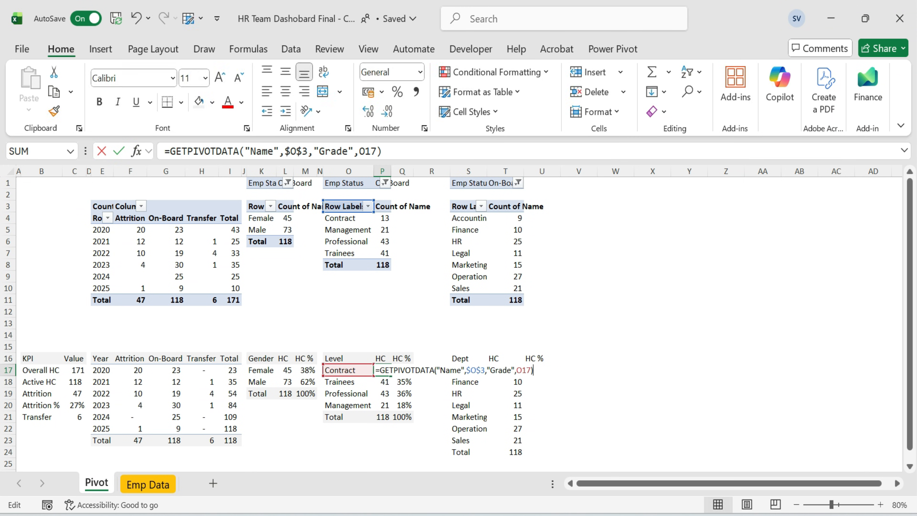
key(Escape)
key(Down)
key(F2)
key(Escape)
key(Up)
key(Right)
key(Right)
Enter Accounting's HC % as its HC divided by the absolute total HC in T24.
key(Right)
key(Right)
key(F2)
key(Escape)
Fill the department HC formula down through the Sales row.
key(ctrl+shift+Down)
key(shift+Up)
key(ctrl+d)
key(Up)
key(Down)
key(F2)
key(Escape)
key(Down)
key(F2)
key(Escape)
key(Up)
Fill the department HC % formula down through the Sales row.
key(Right)
text(=)
key(Left)
text(*)
key(Left)
key(Down)
key(ctrl+Down)
key(Return)
key(Up)
key(F2)
key(F4)
key(Return)
key(Up)
key(Left)
key(ctrl+Down)
key(Right)
key(Up)
key(ctrl+shift+Up)
key(ctrl+d)
Fill the HC % formula into the department Total row and format the department HC % column as percentages.
key(Down)
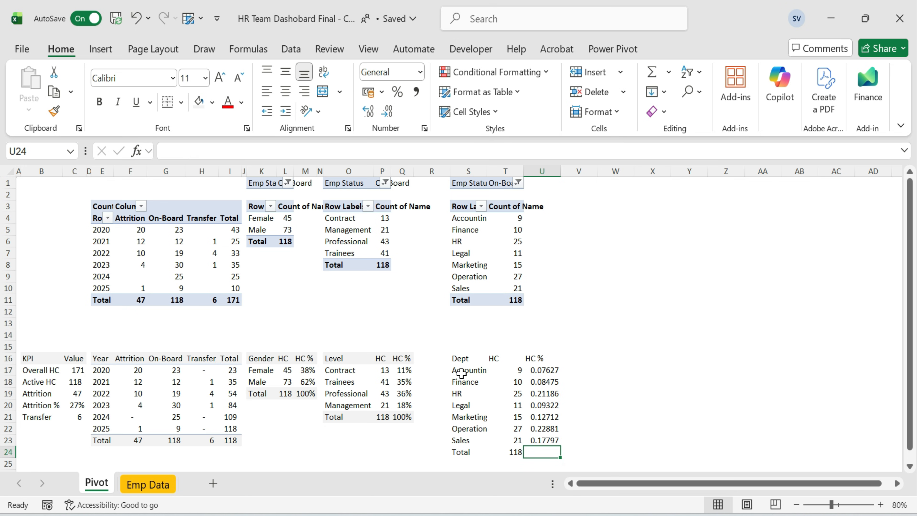
key(ctrl+d)
key(ctrl+Up)
key(Down)
key(ctrl+shift+Down)
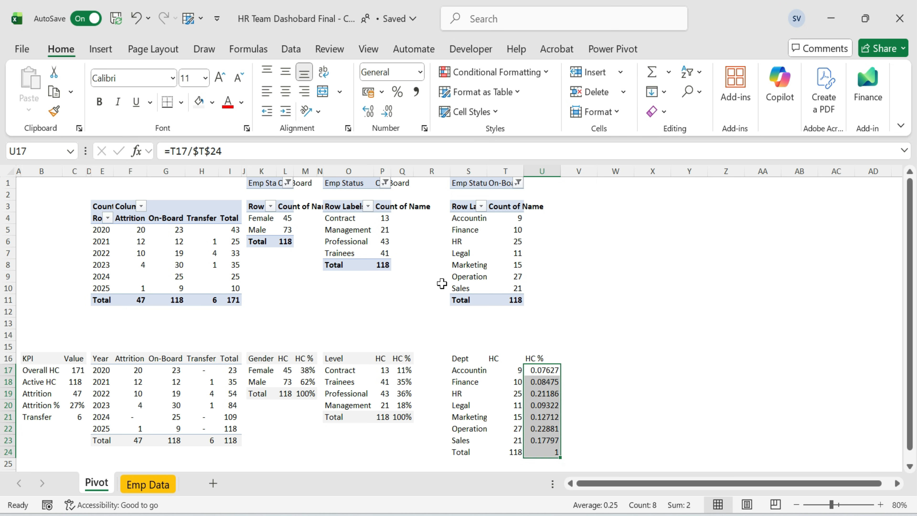
click(405, 91)
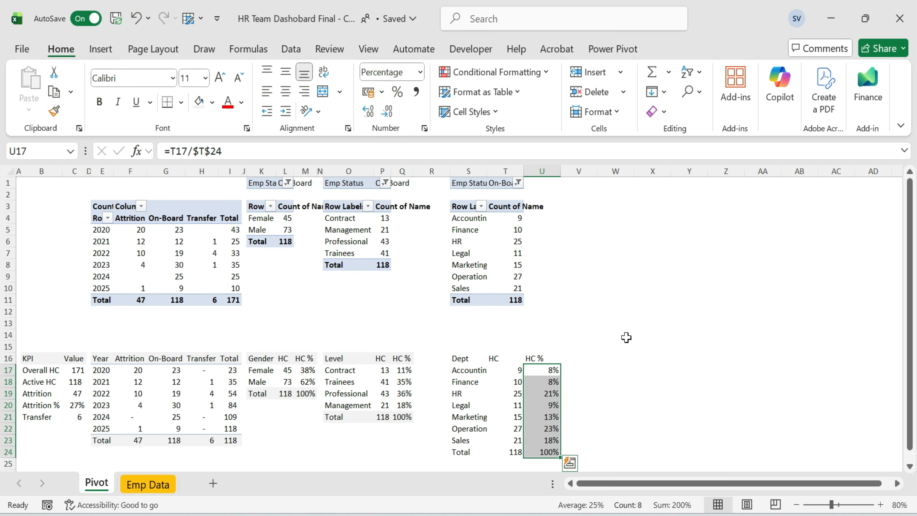
Narrow the department table's columns and autofit the whole table's column widths to its contents.
drag(460, 358, 550, 357)
drag(458, 448, 550, 452)
drag(450, 170, 420, 181)
drag(323, 171, 320, 173)
click(434, 358)
key(ctrl+a)
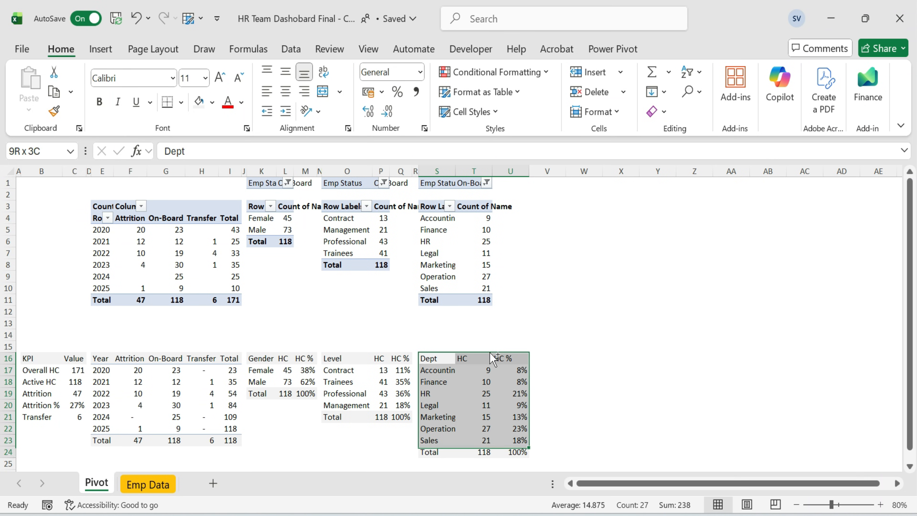
key(alt+h)
key(o)
key(i)
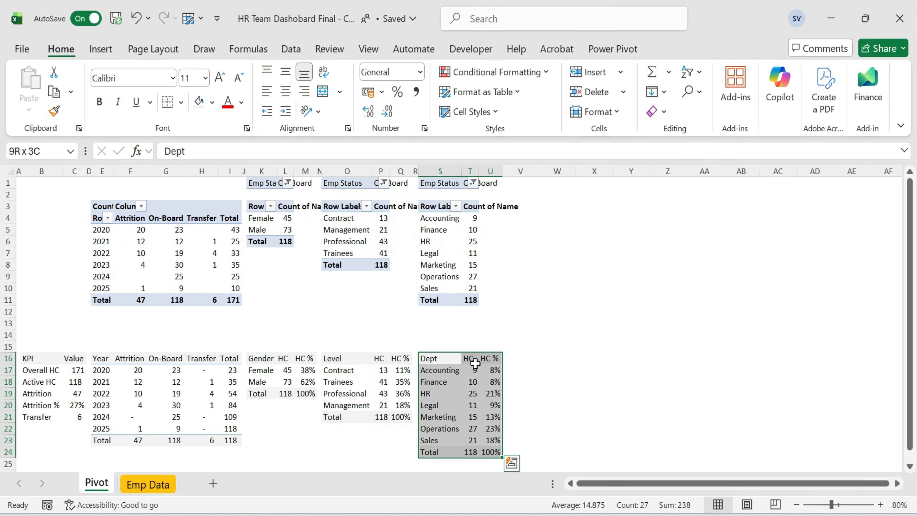
click(540, 268)
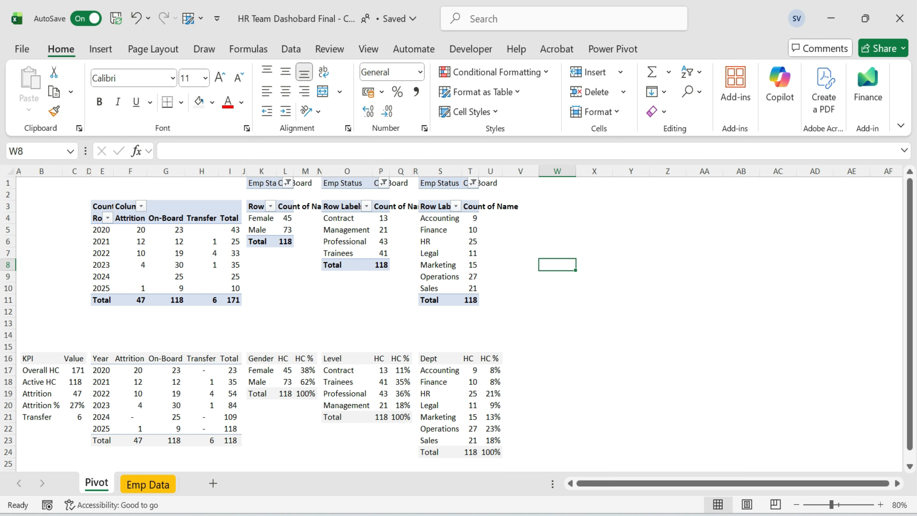
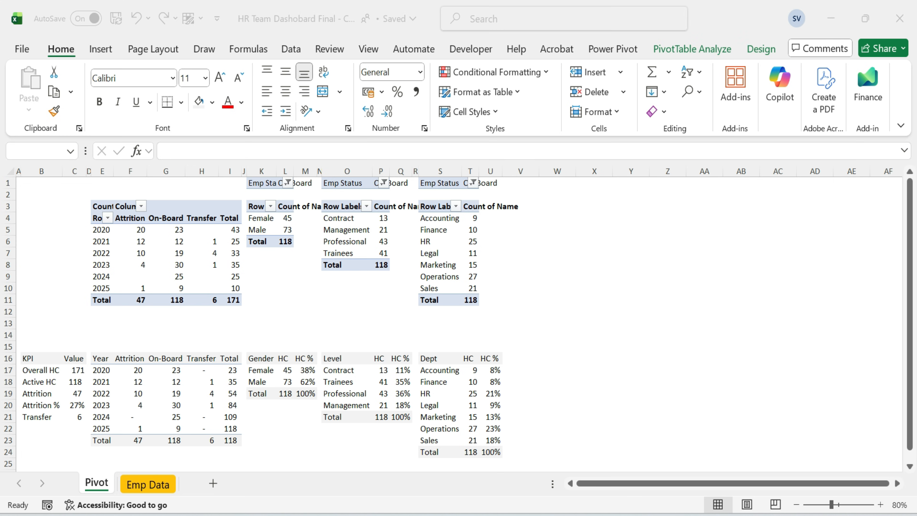
Copy the department pivot table and paste a duplicate at W1.
click(433, 182)
key(ctrl+a)
key(ctrl+c)
click(553, 180)
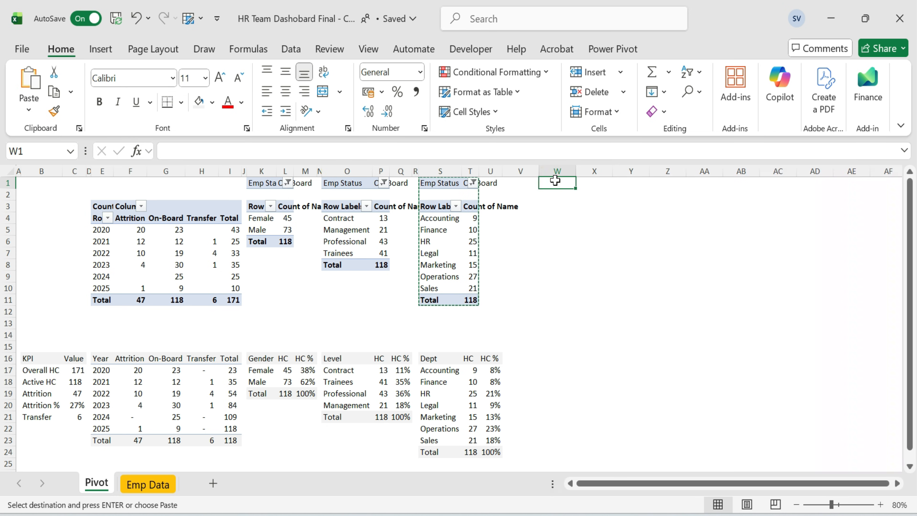
key(ctrl+v)
Replace the duplicate pivot's Dept row field with Reporting Manager.
click(557, 277)
mouse_move(731, 442)
mouse_down()
mouse_move(753, 293)
mouse_move(722, 446)
mouse_up()
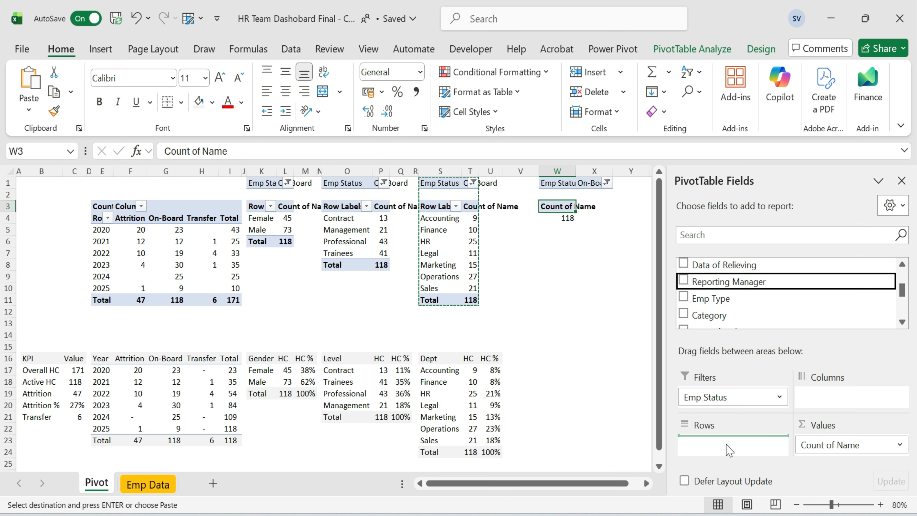
double_click(575, 170)
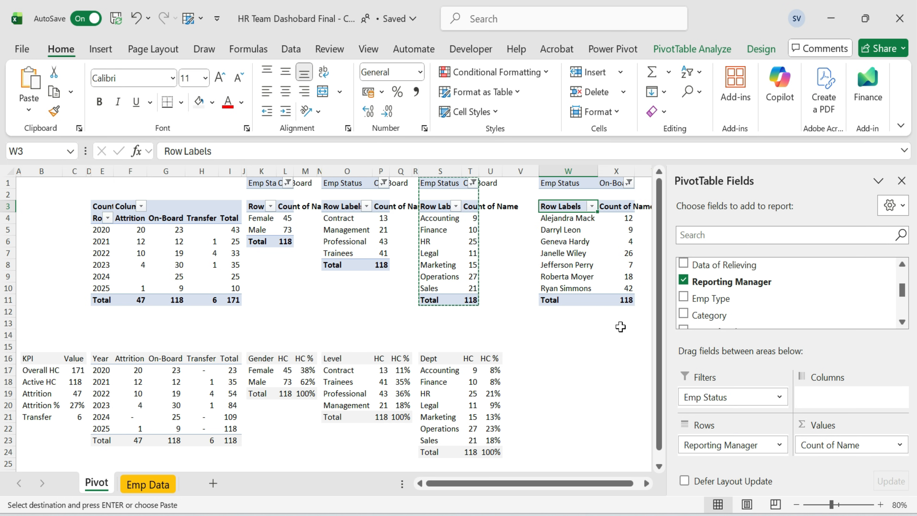
Copy the manager pivot and paste it as values starting at W16.
click(617, 346)
click(566, 207)
shift+click(624, 299)
key(ctrl+c)
click(563, 358)
key(ctrl+alt+v)
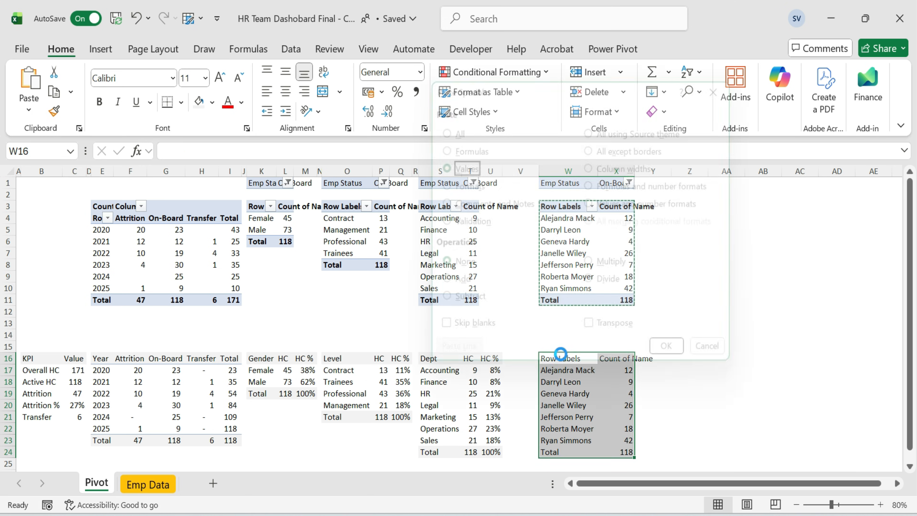
key(v)
key(Return)
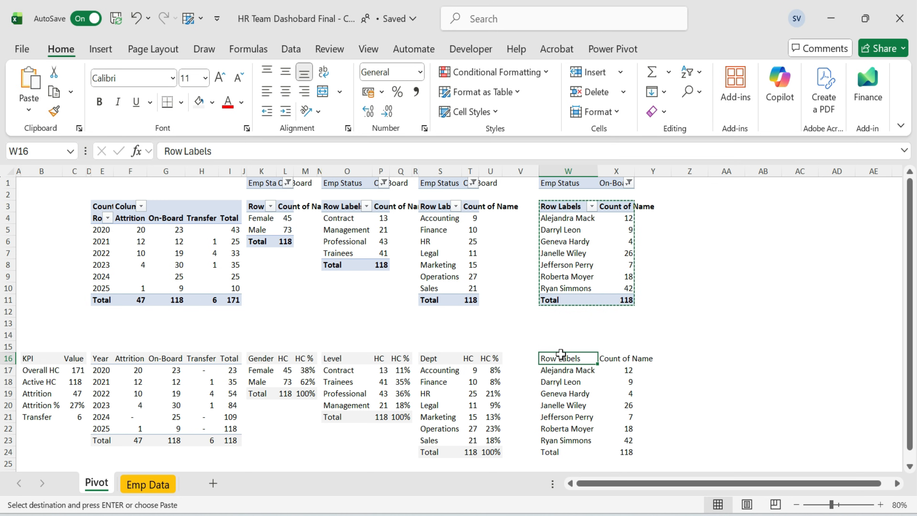
Rename the pasted table's row label header to Managers.
text(Ma)
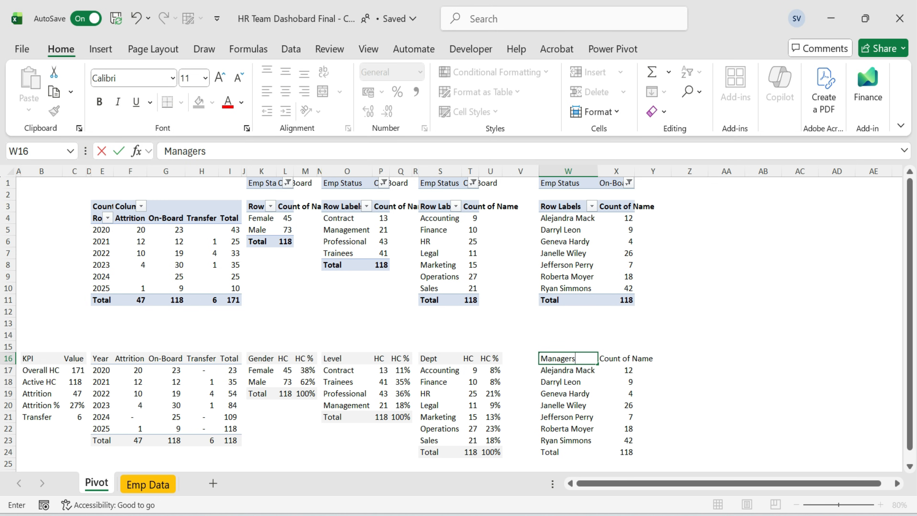
text(nagers)
key(Return)
Link the first manager's count to the pivot with IFERROR(GETPIVOTDATA("Name",$W$3,"Reporting Manager",W17),0).
key(Right)
text(=)
key(Down)
key(Up)
key(Up)
key(Up)
key(Up)
key(Up)
key(Up)
key(Up)
key(Up)
key(Up)
key(Up)
key(Up)
key(Up)
key(Up)
key(Up)
key(Up)
key(Down)
key(Return)
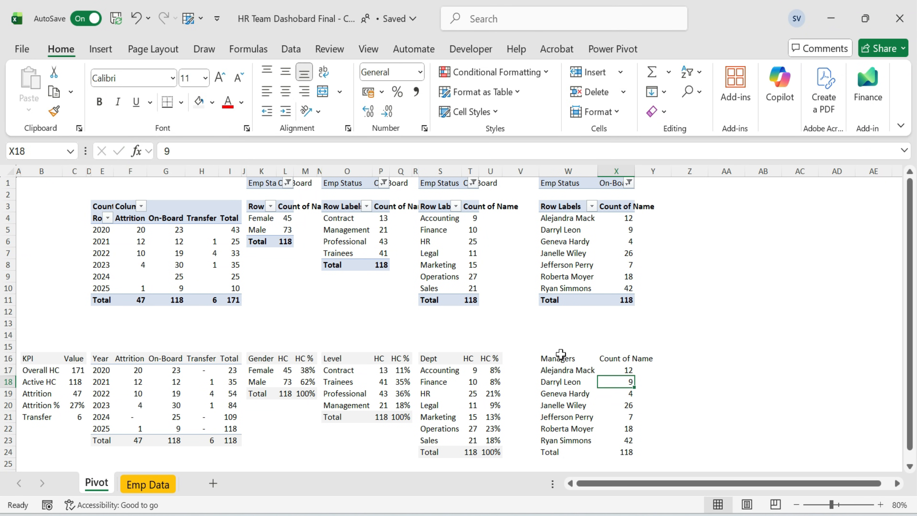
key(Up)
key(F2)
key(Home)
key(Right)
text(IFERROR()
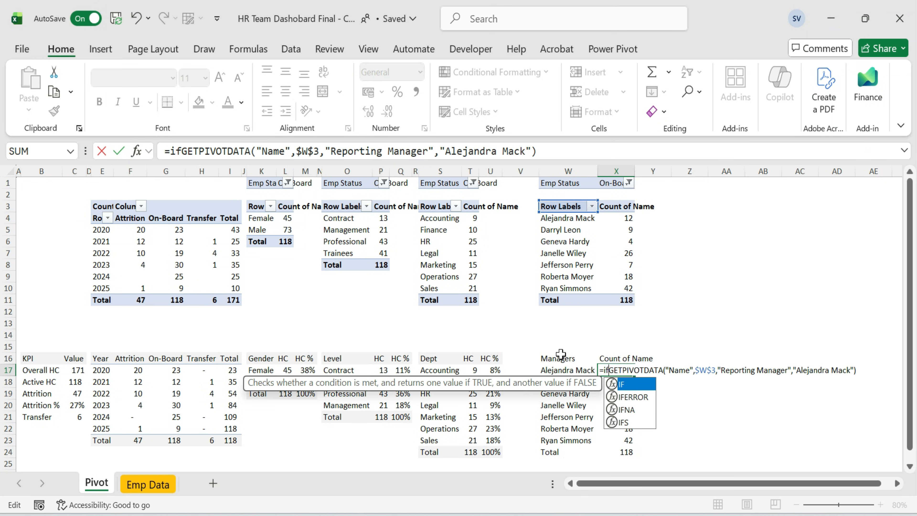
key(End)
text(,)
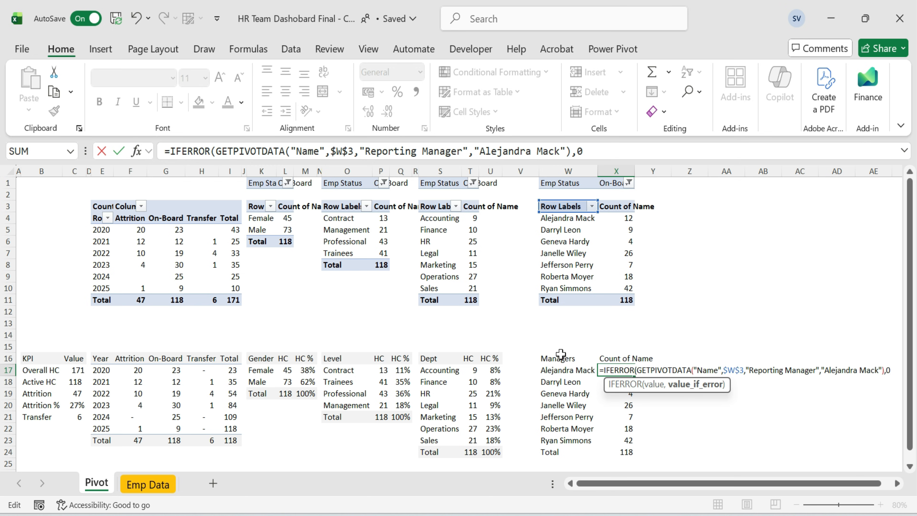
key(Left)
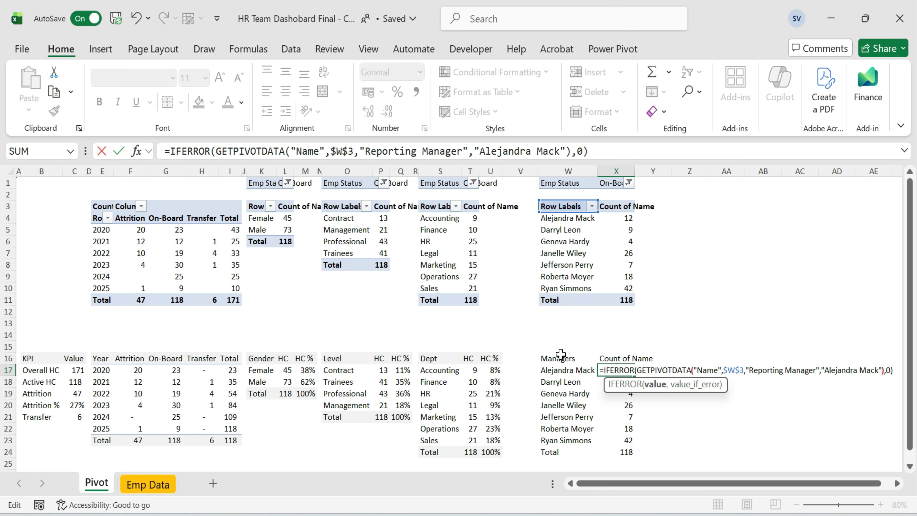
key(BackSpace)
key(BackSpace)
key(BackSpace)
key(BackSpace)
key(BackSpace)
key(BackSpace)
key(BackSpace)
key(BackSpace)
key(BackSpace)
key(BackSpace)
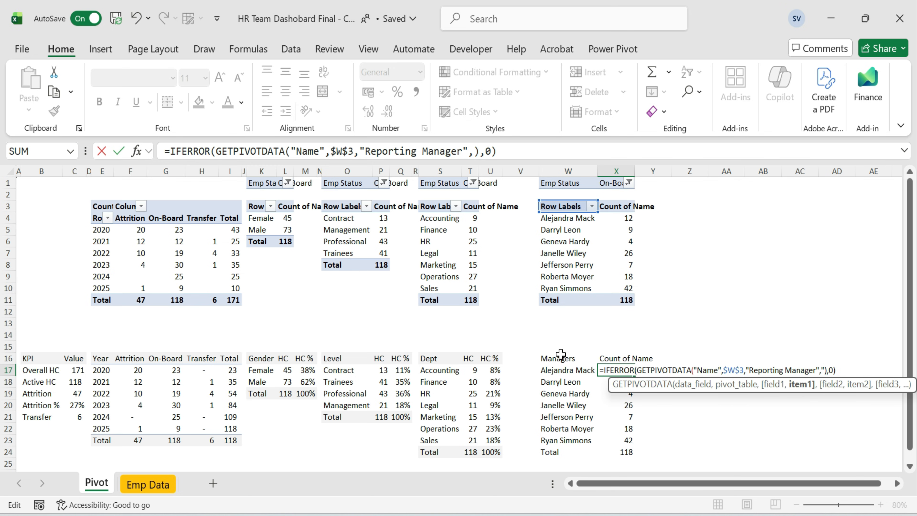
click(562, 371)
key(ctrl+Return)
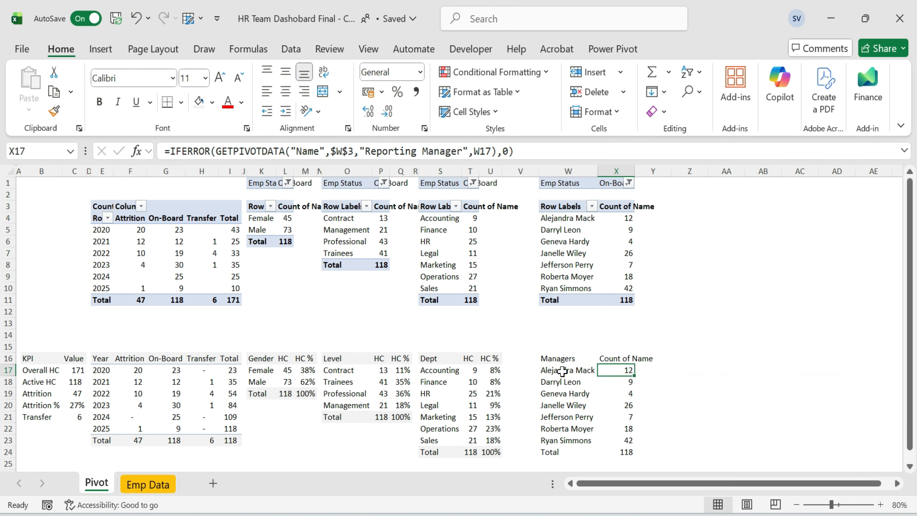
Fill the manager count formula down through the last manager row.
key(ctrl+c)
key(ctrl+shift+Down)
key(shift+Up)
key(ctrl+v)
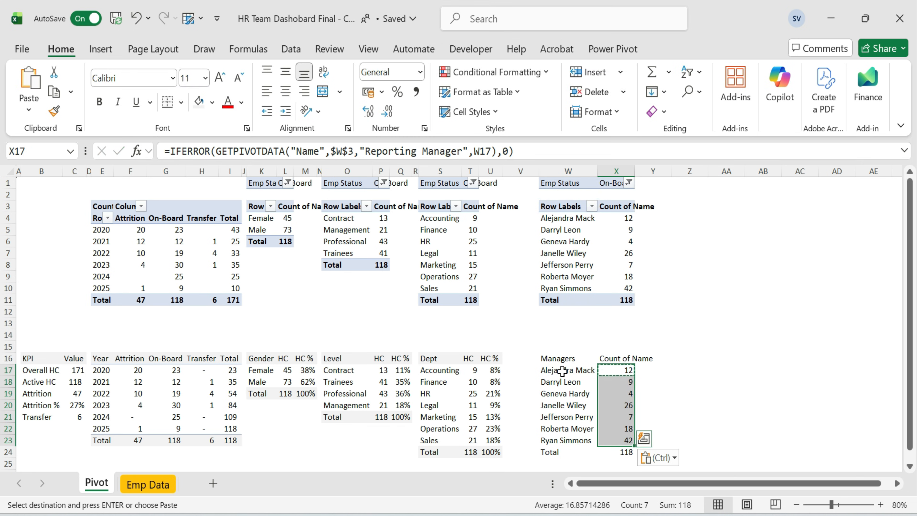
key(Down)
key(Escape)
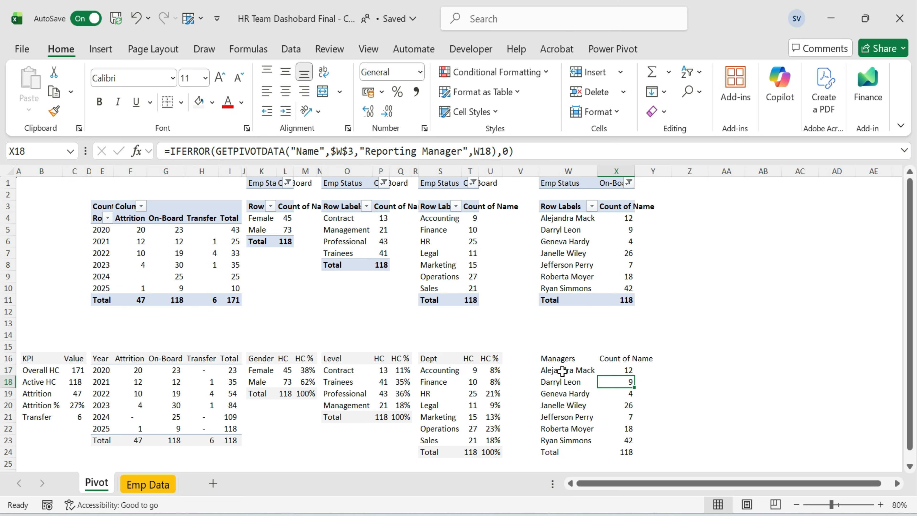
Rename the manager count column header to HC Reporting.
key(Up)
key(Down)
key(Down)
key(Down)
key(Down)
key(Down)
key(Down)
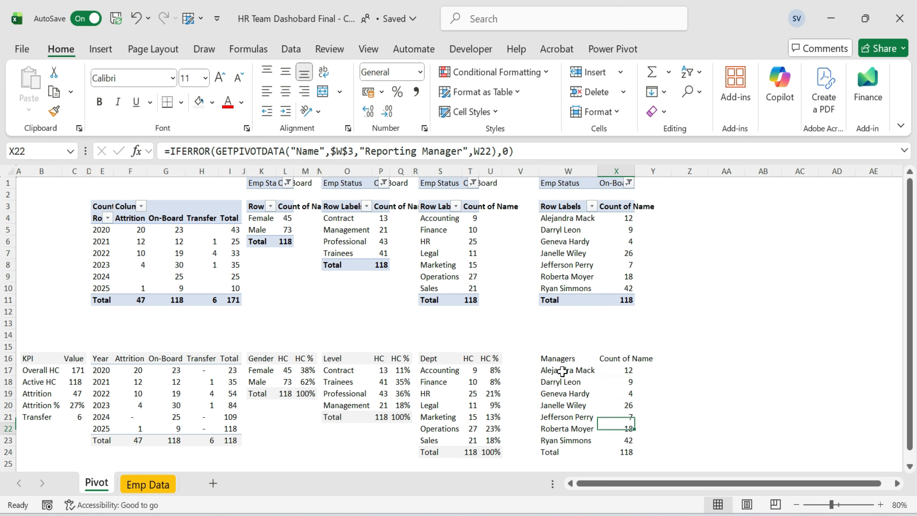
key(Left)
key(Up)
key(Up)
key(Up)
key(Up)
key(Up)
key(Up)
key(Up)
key(shift+Right)
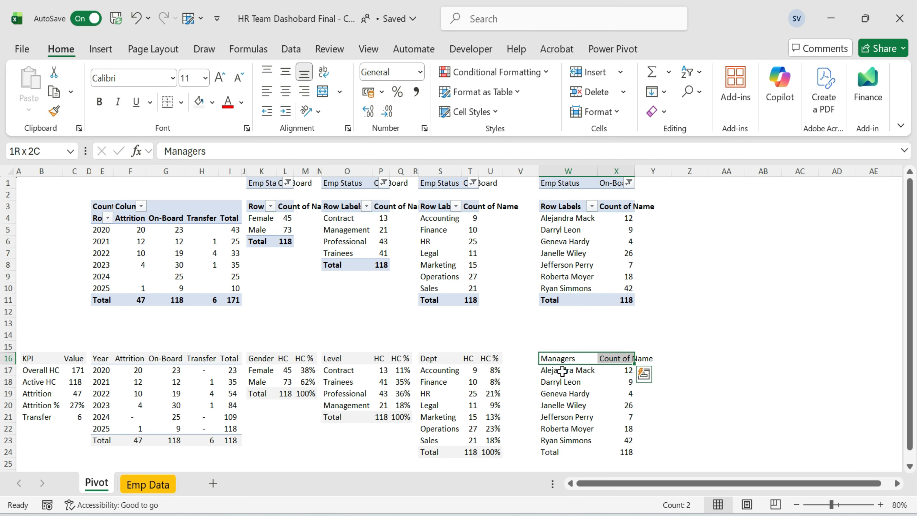
key(Right)
text(HC)
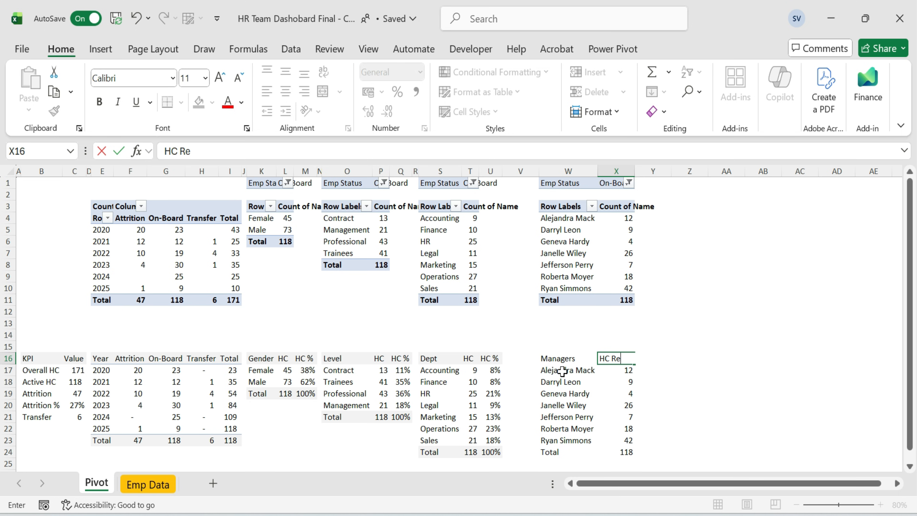
text(Reporting)
key(Return)
key(Up)
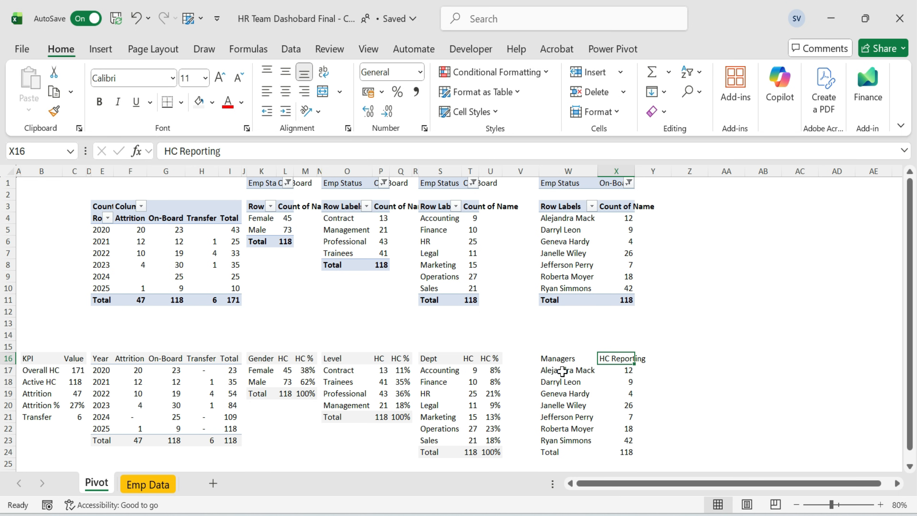
Narrow the HC Reporting column and inspect the manager formulas in several rows.
drag(633, 169, 621, 170)
click(614, 393)
key(F2)
key(Return)
key(F2)
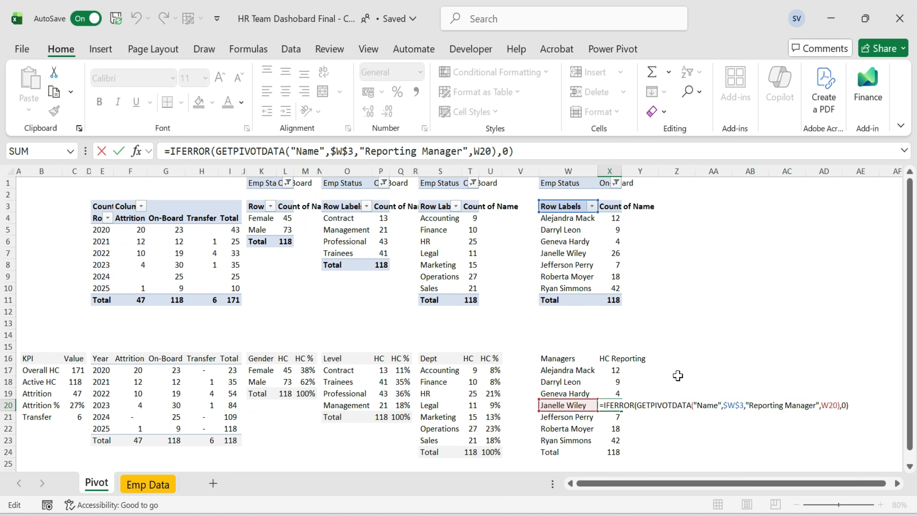
key(Return)
key(F2)
key(Return)
key(F2)
key(Return)
key(F2)
key(Return)
key(F2)
key(Return)
Apply the fill color to the Managers header row and narrow the manager pivot's columns.
key(Up)
key(Left)
key(shift+Right)
click(199, 101)
click(556, 358)
drag(627, 358, 627, 359)
click(199, 101)
click(677, 288)
drag(536, 172, 509, 174)
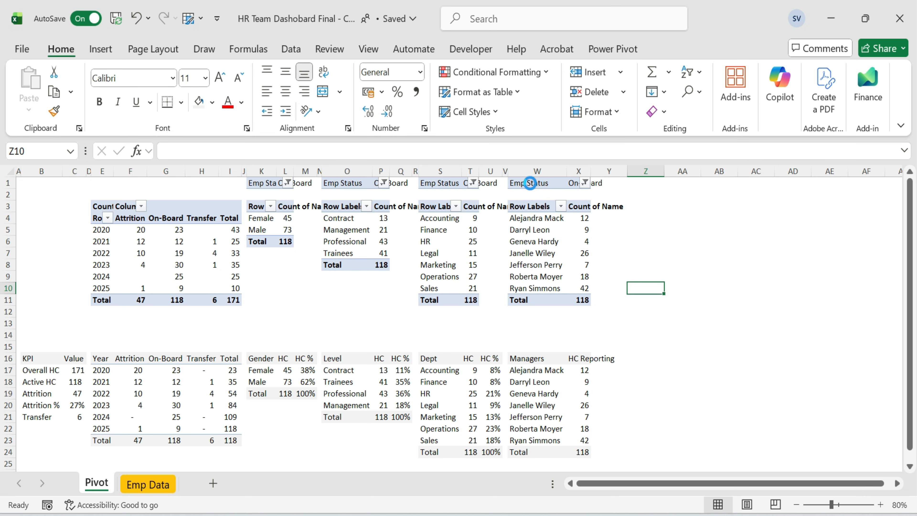
Duplicate the manager pivot at Z1 and switch its rows to Emp Type.
click(529, 183)
shift+click(583, 299)
key(ctrl+c)
click(620, 276)
click(646, 183)
key(ctrl+v)
drag(626, 171, 596, 180)
mouse_move(734, 449)
mouse_down()
mouse_move(743, 292)
mouse_move(718, 434)
mouse_move(735, 451)
mouse_up()
scroll(745, 293, down, 1)
scroll(745, 294, down, 2)
click(614, 277)
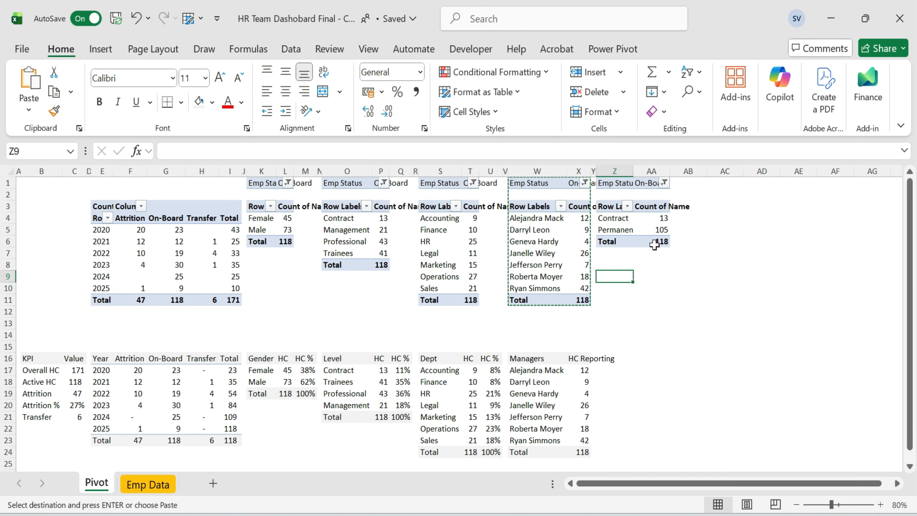
Copy the Emp Type pivot and paste it starting at Z16.
drag(610, 207, 639, 241)
key(ctrl+c)
click(628, 356)
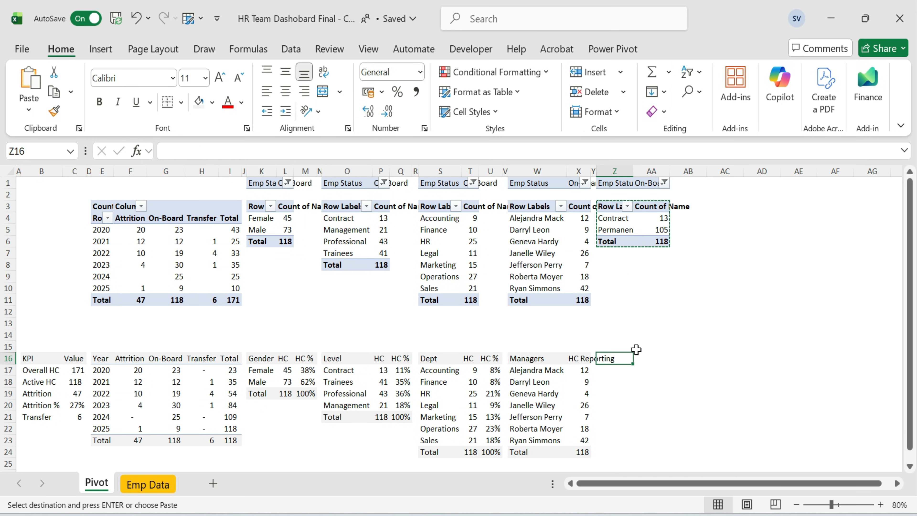
key(ctrl+v)
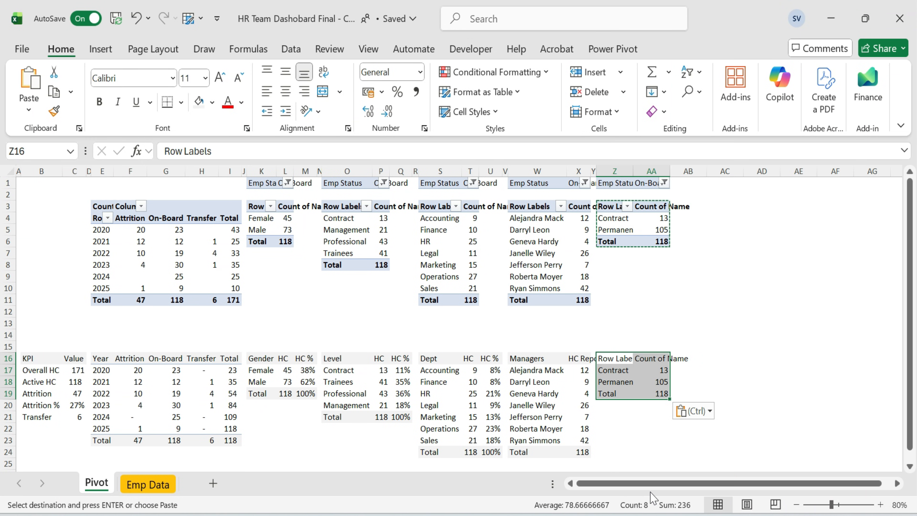
click(661, 370)
key(Escape)
Link the Contract count to the pivot with IFERROR(GETPIVOTDATA("Name",$Z$3,"Emp Type",Z17),0).
text(=)
key(Up)
key(Up)
key(Up)
key(Up)
key(Up)
key(Up)
key(Up)
key(Up)
key(Up)
key(Up)
key(Up)
key(Up)
key(Up)
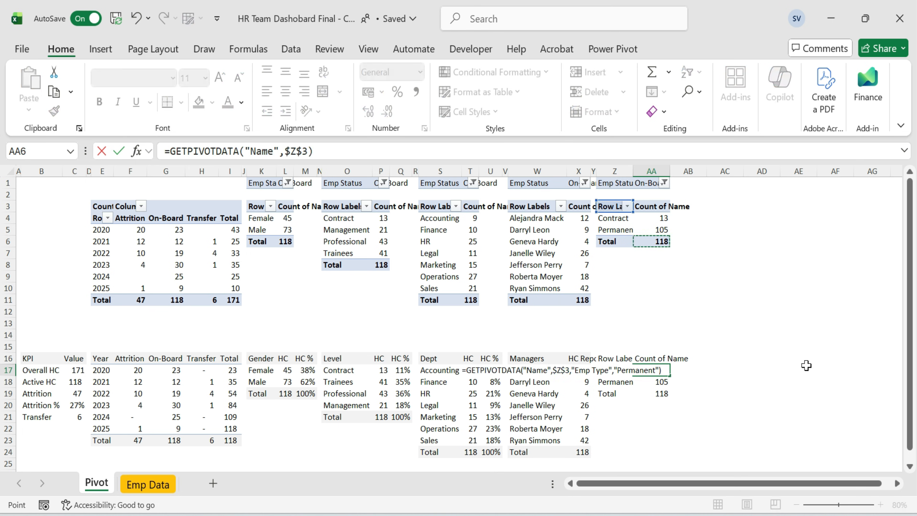
key(Home)
key(Right)
text(IFERROR()
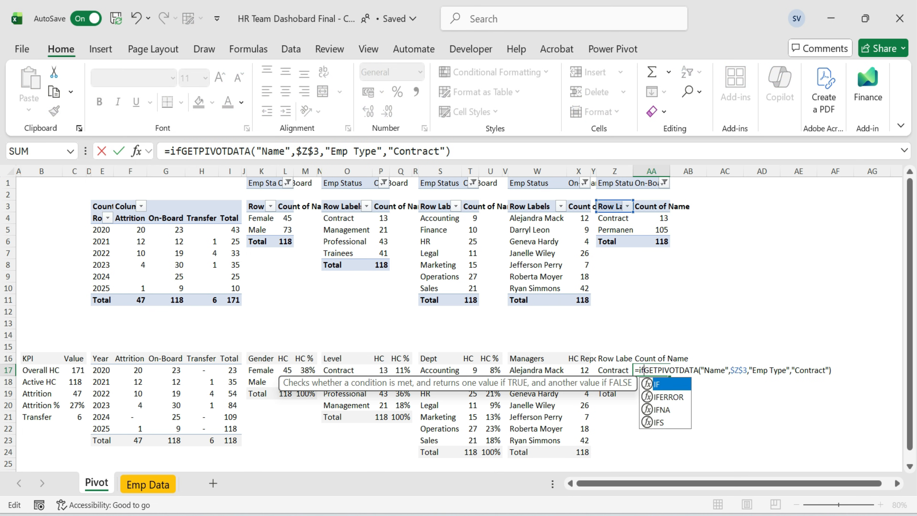
key(Down)
key(Tab)
key(End)
text(,0))
key(Left)
key(Left)
key(Left)
key(Left)
key(BackSpace)
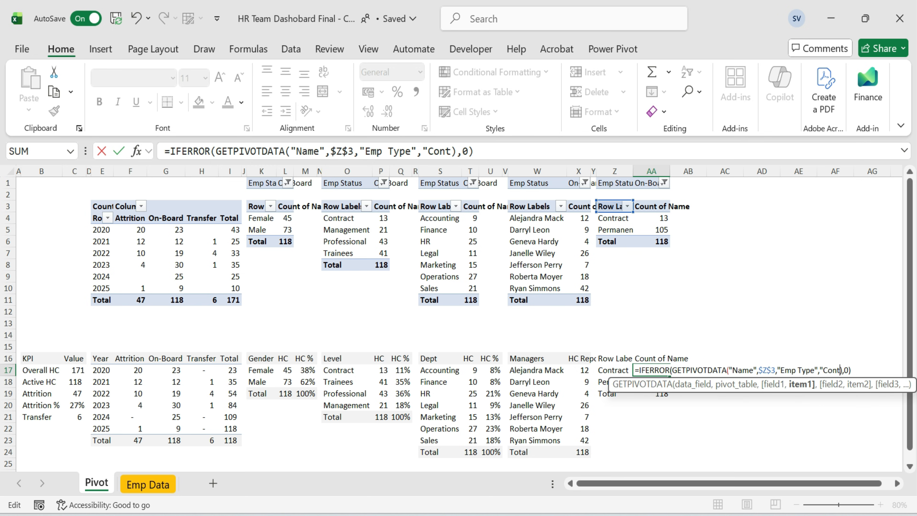
click(609, 370)
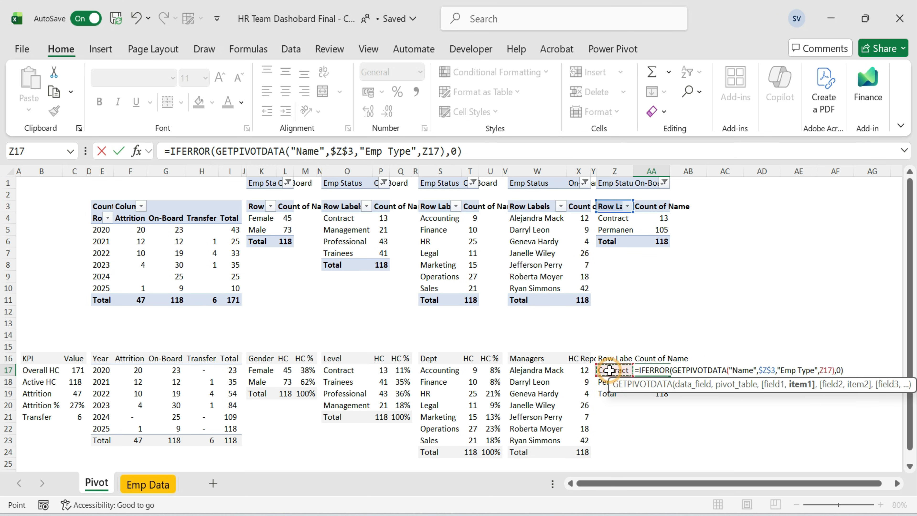
key(ctrl+Return)
Paste the Emp Type count formula onto the Permanent row.
key(ctrl+c)
key(shift+Down)
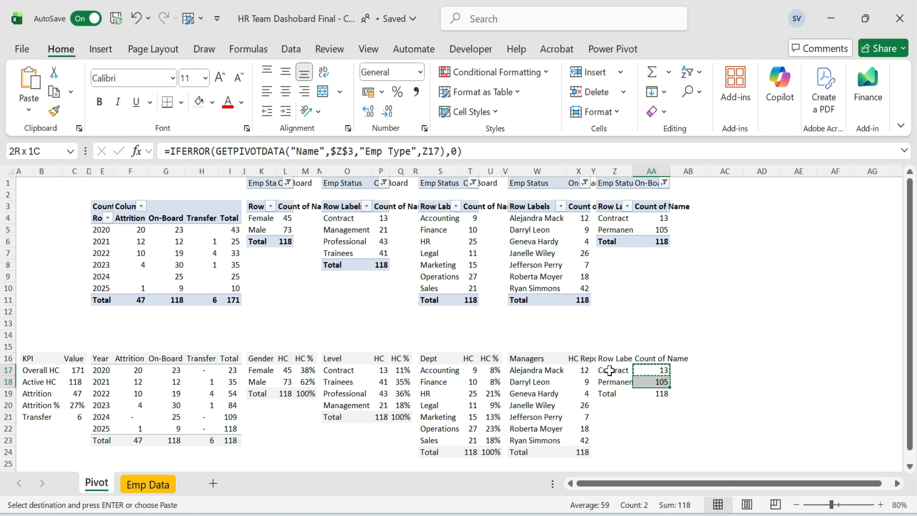
key(ctrl+alt+v)
key(f)
key(Return)
key(Up)
key(Down)
key(Down)
key(F2)
key(Return)
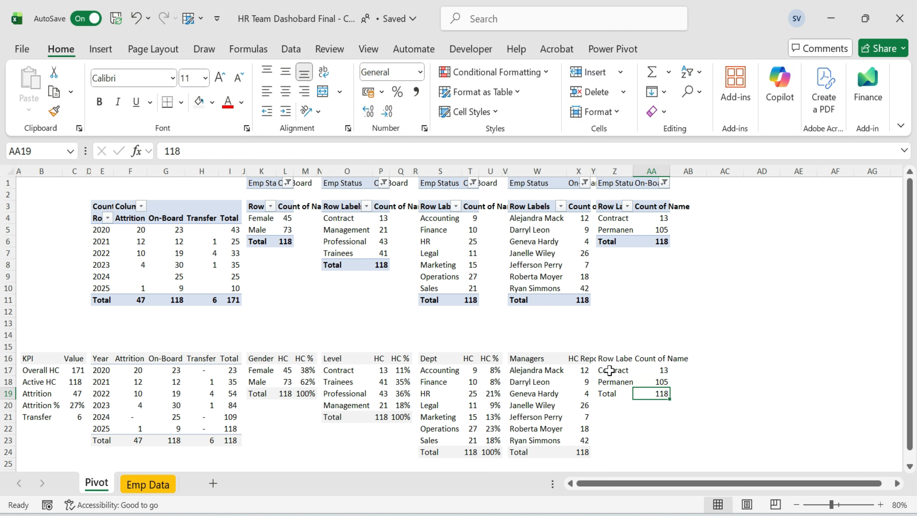
Sum the Contract and Permanent counts in the Emp Type Total row.
key(alt+equal)
key(Return)
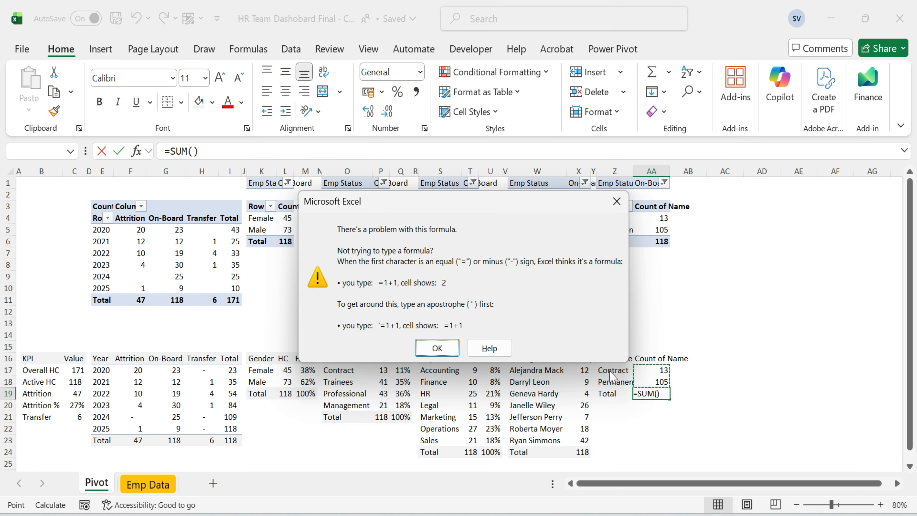
key(Return)
key(BackSpace)
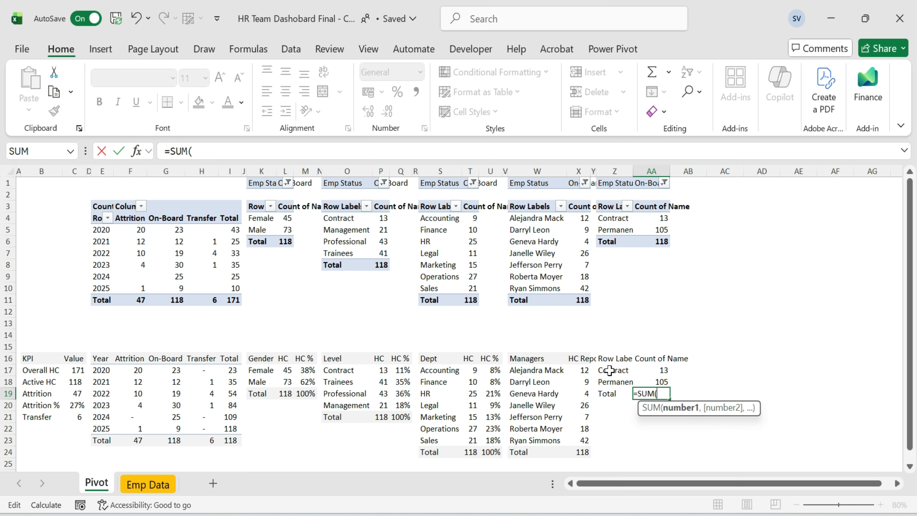
drag(659, 366, 660, 378)
key(Return)
Title the Emp Type count column HC and the next column HC %.
click(661, 374)
key(Up)
text(HC)
key(Tab)
text(HC %)
key(Return)
Enter Contract's HC % as its HC divided by the absolute total in AA19, and copy it.
text(=)
key(Left)
text(/)
key(Left)
key(Down)
key(Down)
key(F2)
key(F4)
key(Return)
key(Up)
key(ctrl+c)
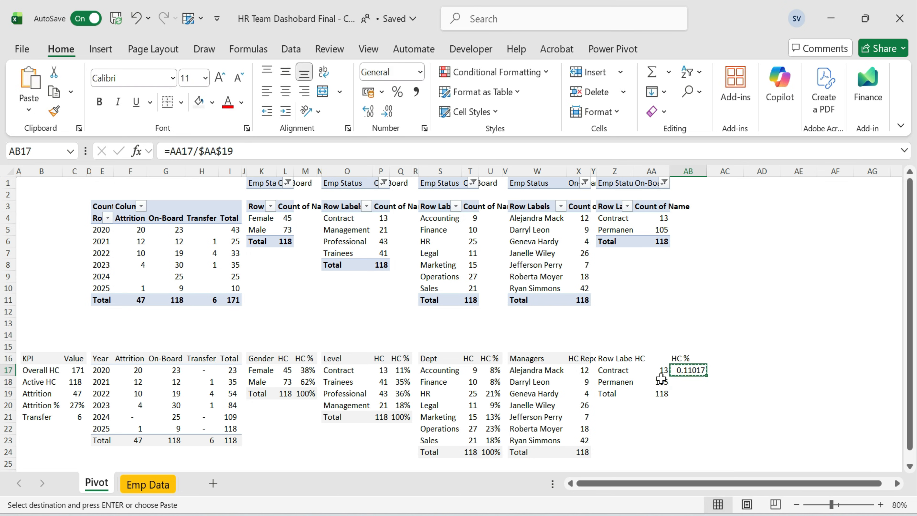
Fill the Emp Type HC % formula down to the Permanent and Total rows and format it as percentages.
key(shift+Down)
key(shift+Down)
key(Return)
key(Down)
key(Down)
drag(688, 370, 694, 394)
click(397, 92)
Autofit the column widths of the Emp Type table.
drag(618, 358, 695, 393)
key(alt+h)
key(o)
key(i)
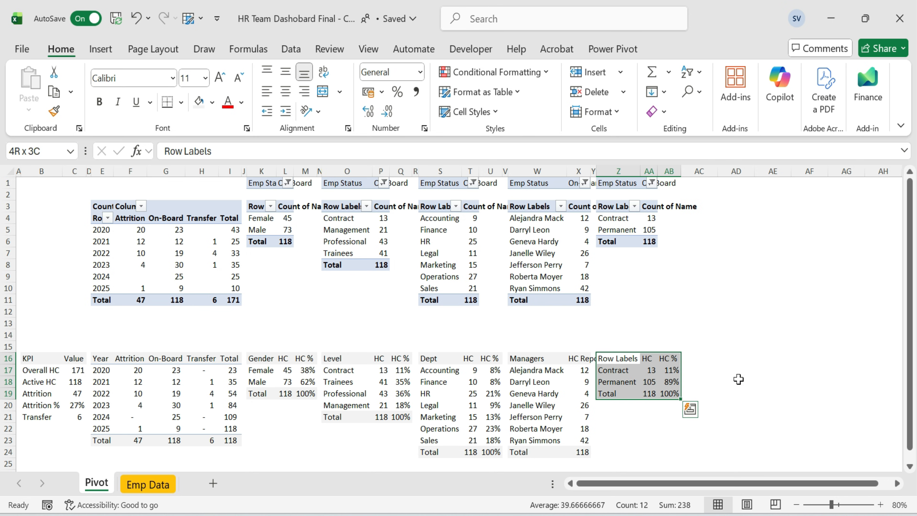
Rename the Emp Type table's first header to Emp Type.
click(637, 361)
shift+click(665, 361)
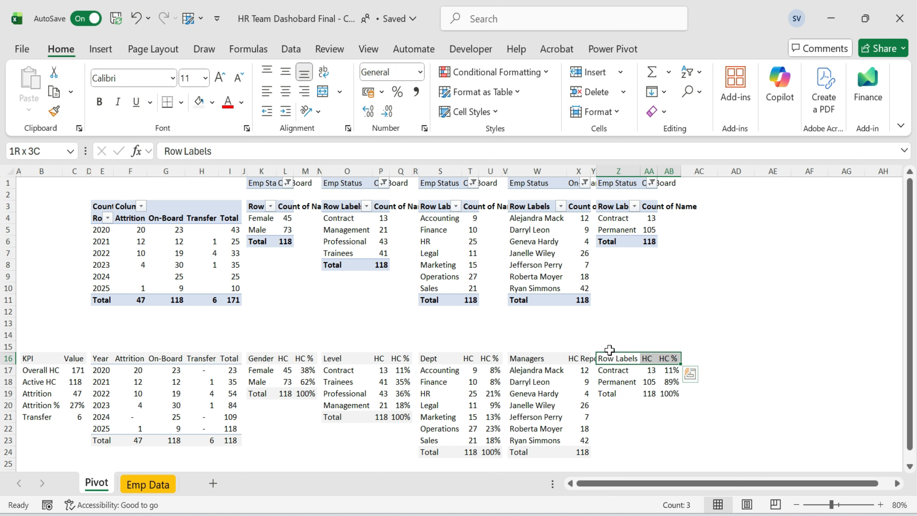
click(620, 359)
text(Emp Y)
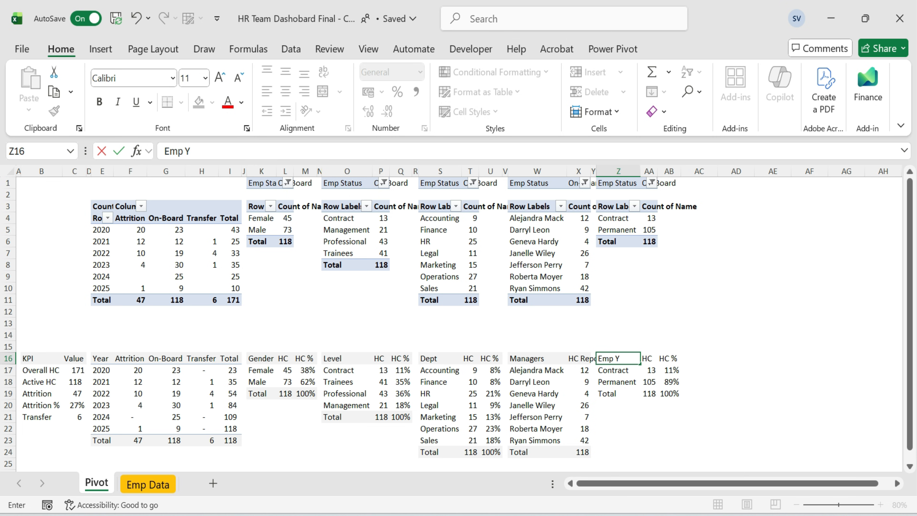
Apply a fill colour to the header row and Total row of the Emp Type table.
key(shift+Right)
key(shift+Right)
click(199, 102)
click(606, 393)
key(shift+Right)
key(shift+Right)
click(199, 101)
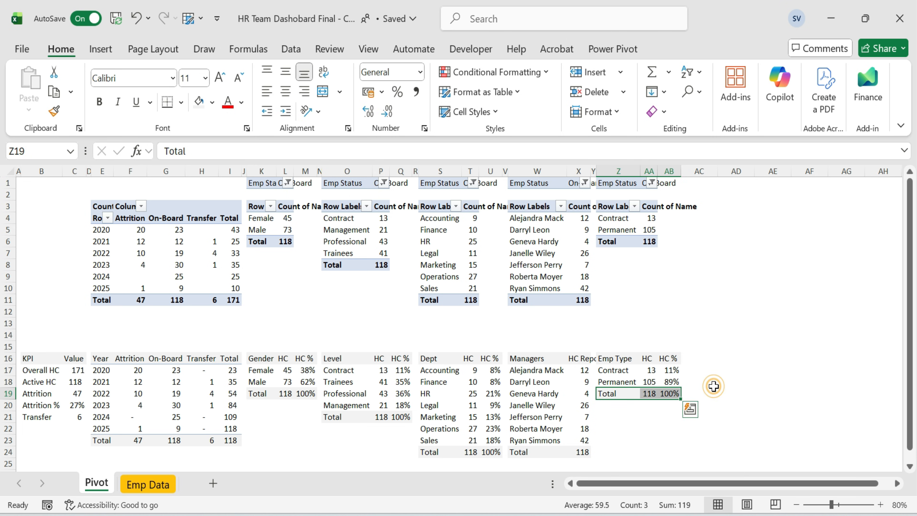
click(713, 386)
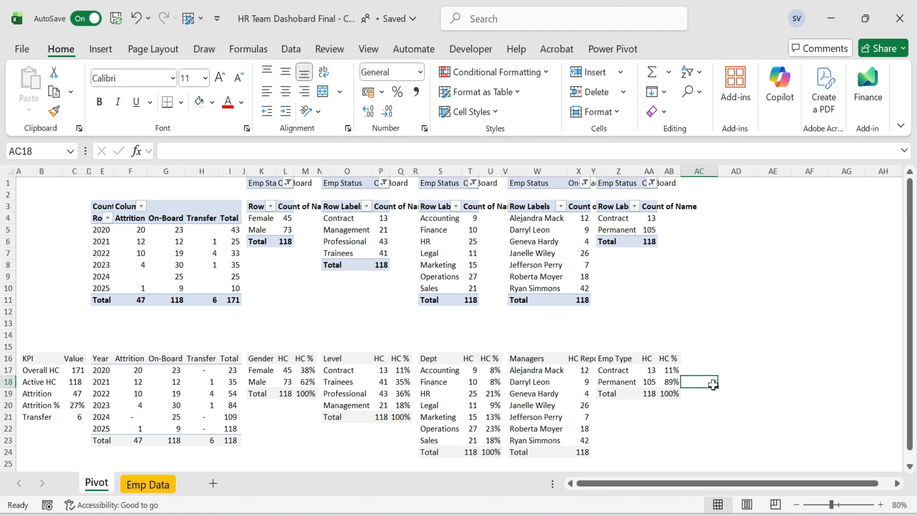
Copy the whole Emp Type pivot table and paste a duplicate at AD1.
click(623, 184)
key(ctrl+a)
key(ctrl+c)
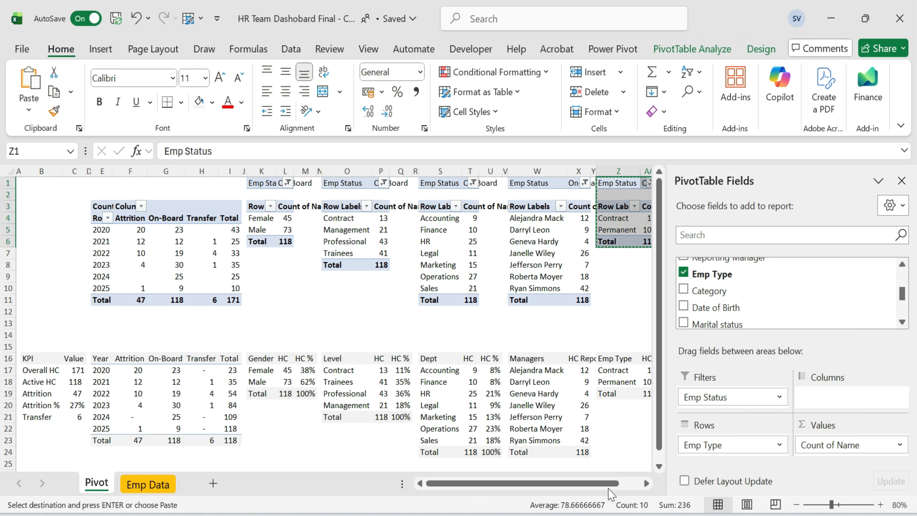
scroll(646, 483, right, 7)
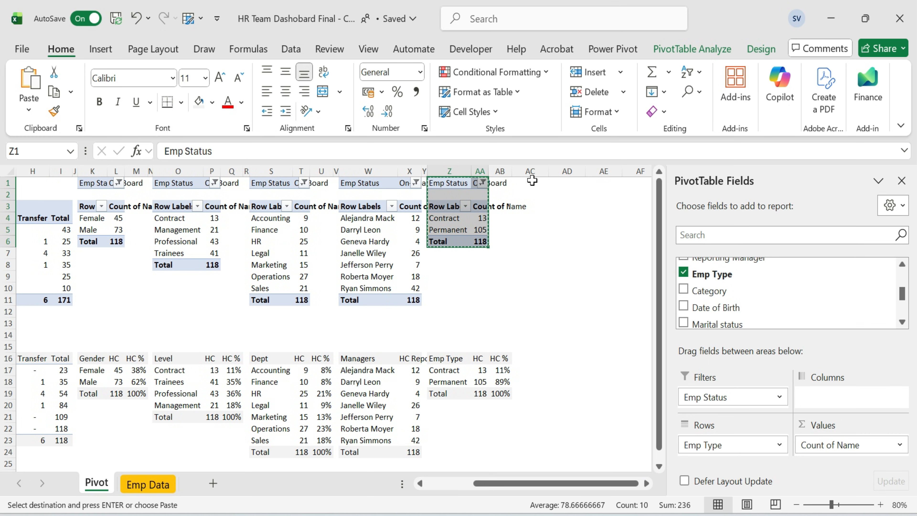
click(539, 184)
key(ctrl+v)
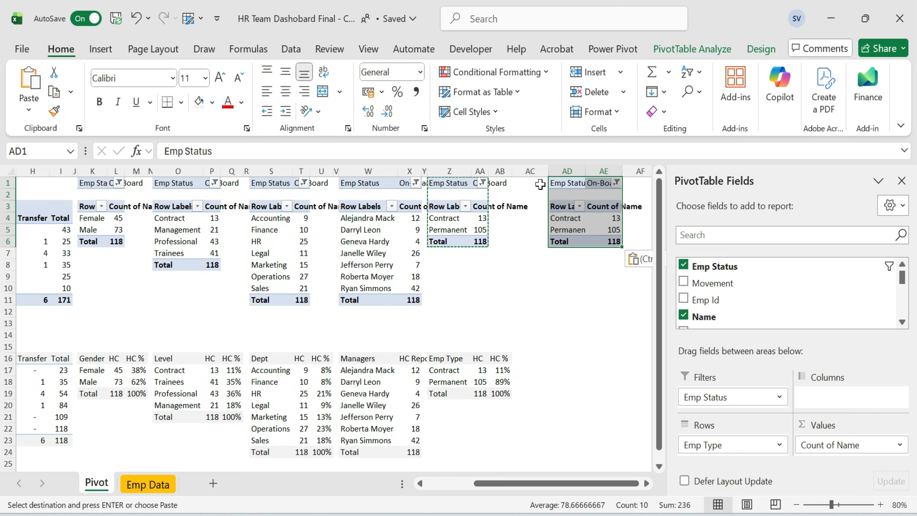
Change the duplicated pivot's row field from Emp Type to Stability.
key(Left)
key(Down)
key(Down)
key(Down)
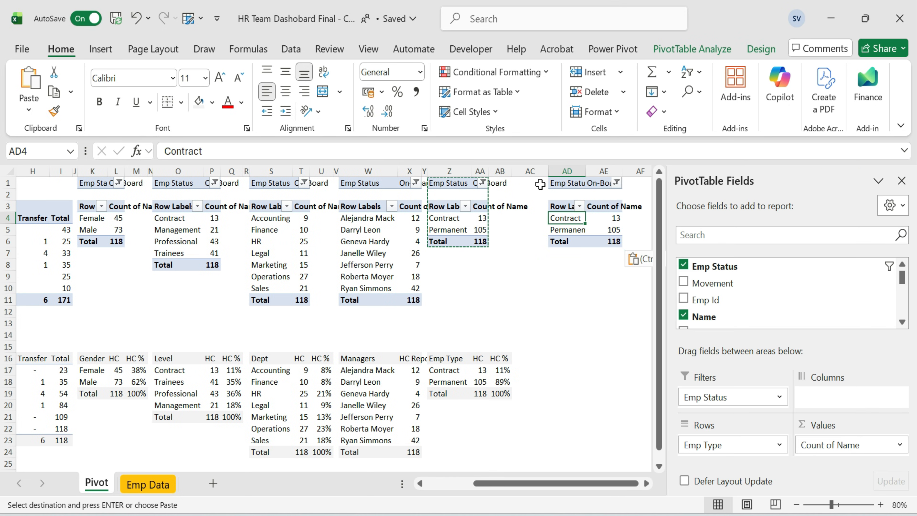
mouse_move(742, 439)
mouse_down()
mouse_move(742, 307)
mouse_move(727, 308)
mouse_move(727, 444)
mouse_up()
click(587, 337)
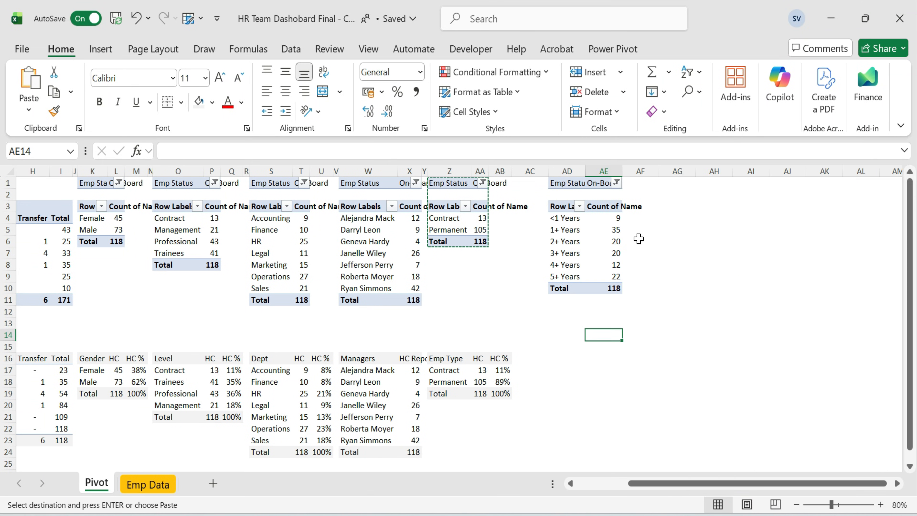
Sort the Stability pivot descending by Count of Name, then undo the sort.
click(578, 219)
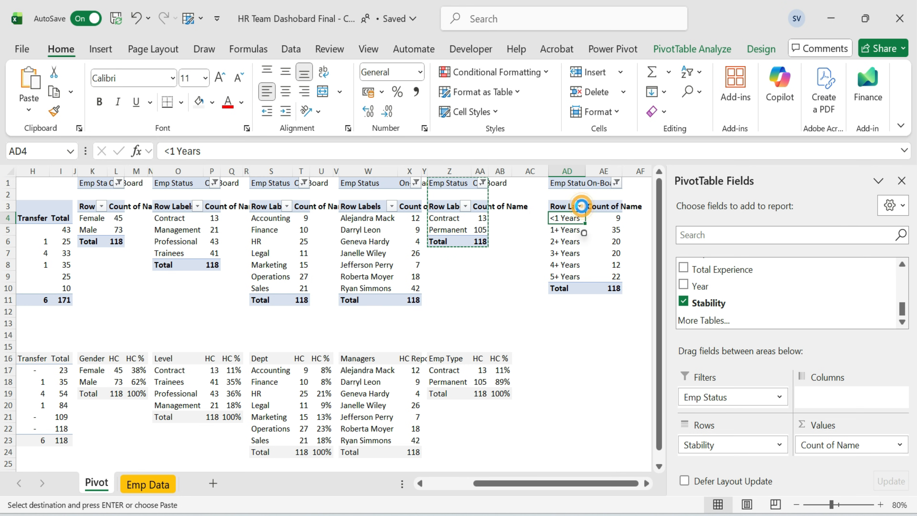
click(580, 205)
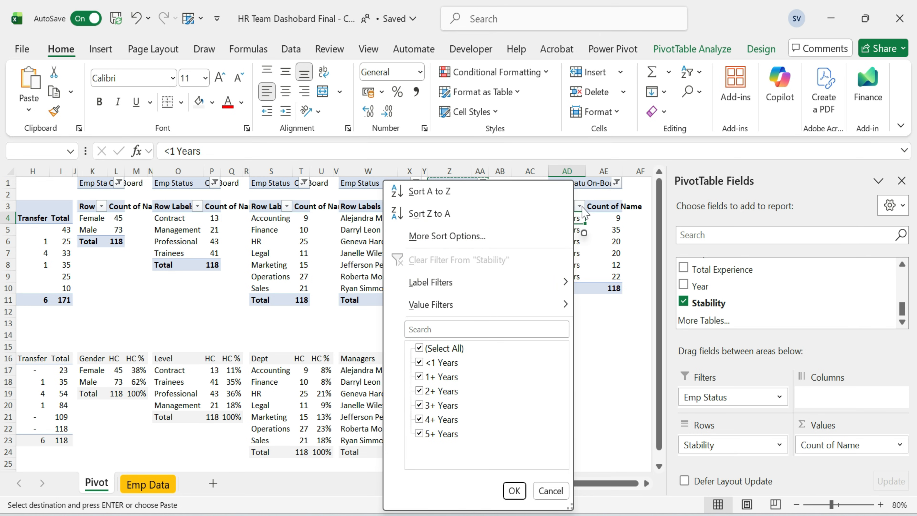
click(519, 235)
click(492, 175)
click(677, 193)
click(537, 219)
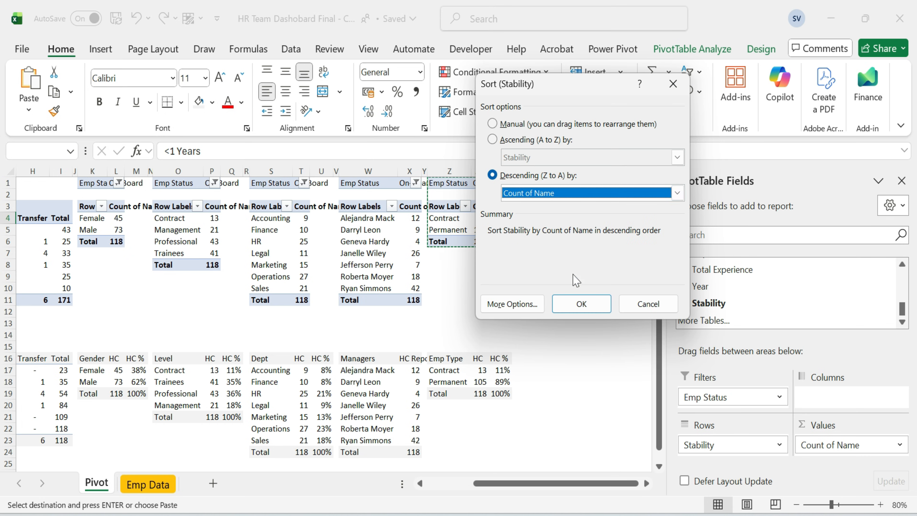
click(582, 304)
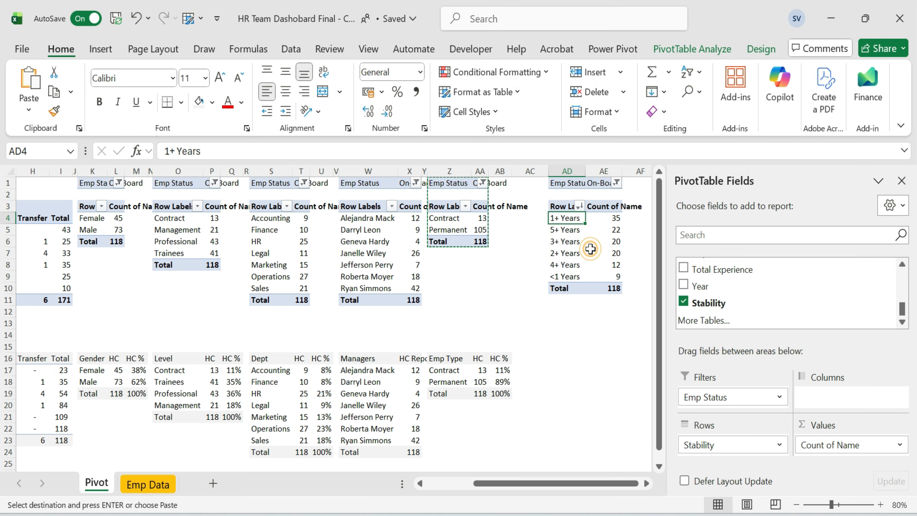
key(ctrl+z)
Sort the Stability labels Z to A and paste a copy of the pivot's range into AD16.
click(579, 206)
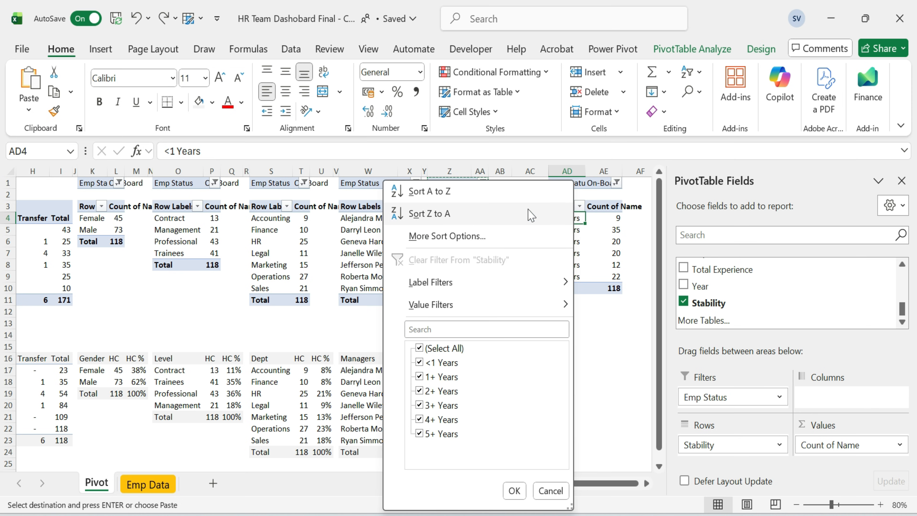
click(442, 213)
key(Up)
key(ctrl+shift+Right)
key(ctrl+shift+Down)
key(ctrl+c)
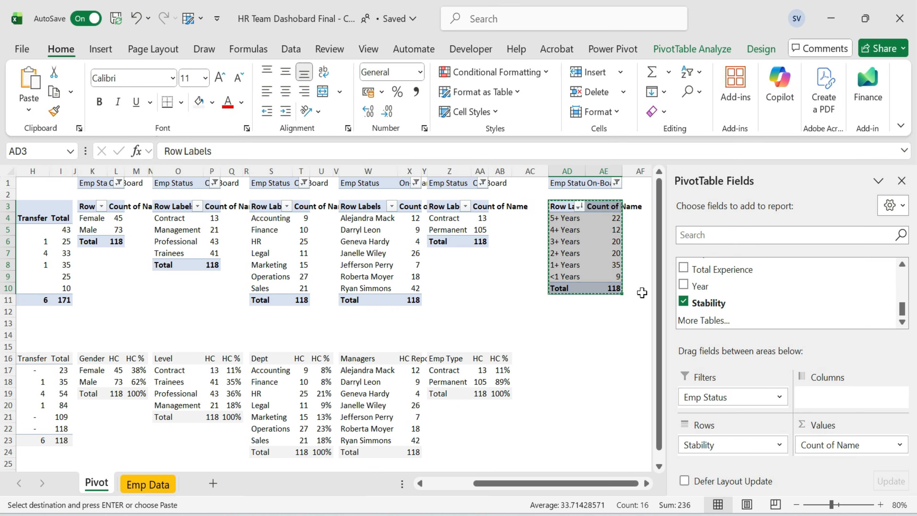
key(Down)
key(Down)
key(Down)
key(Down)
key(Down)
key(Down)
key(Down)
key(Down)
key(Down)
key(Down)
key(Down)
key(Down)
key(Down)
key(Down)
key(Up)
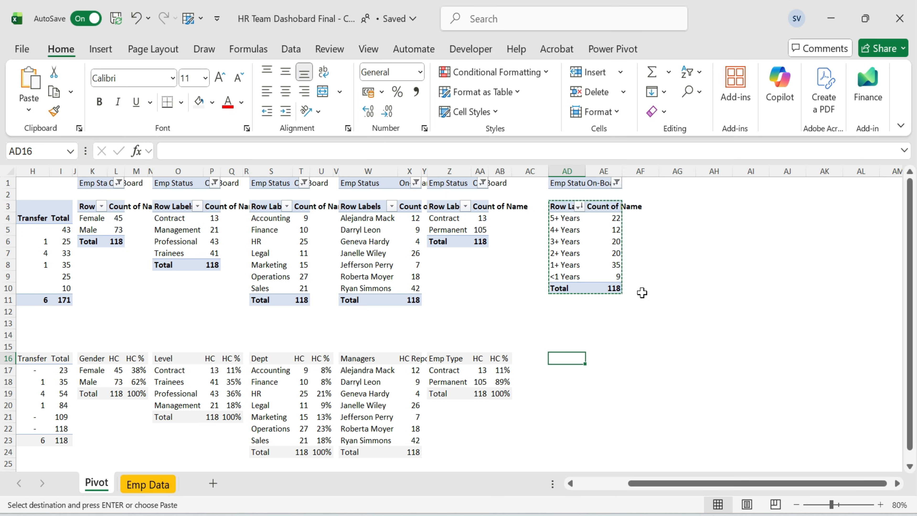
key(ctrl+v)
key(Down)
key(Up)
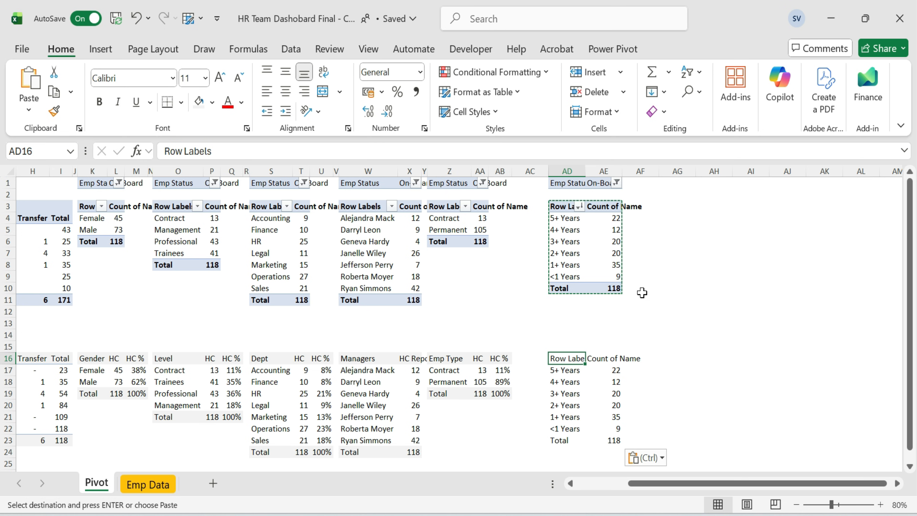
Title the Stability table's columns Stability, HC and HC %.
text(Stabili)
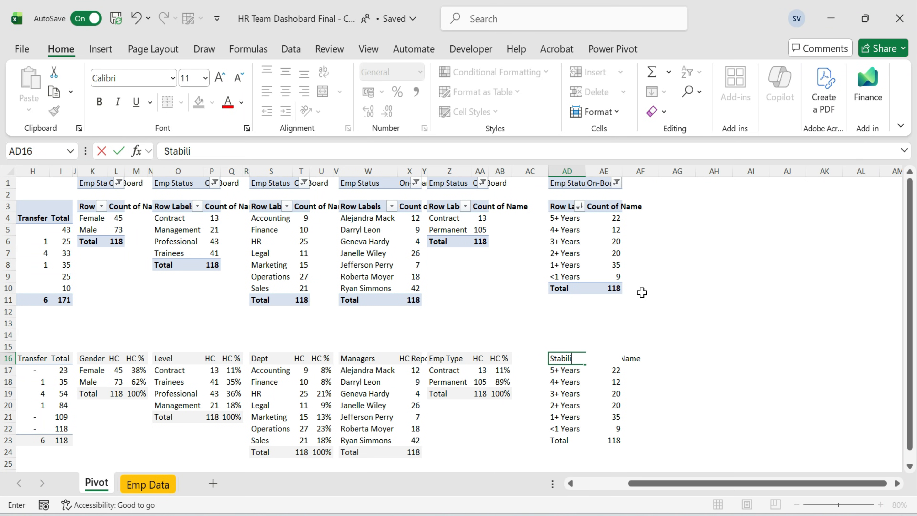
key(Tab)
text(HC)
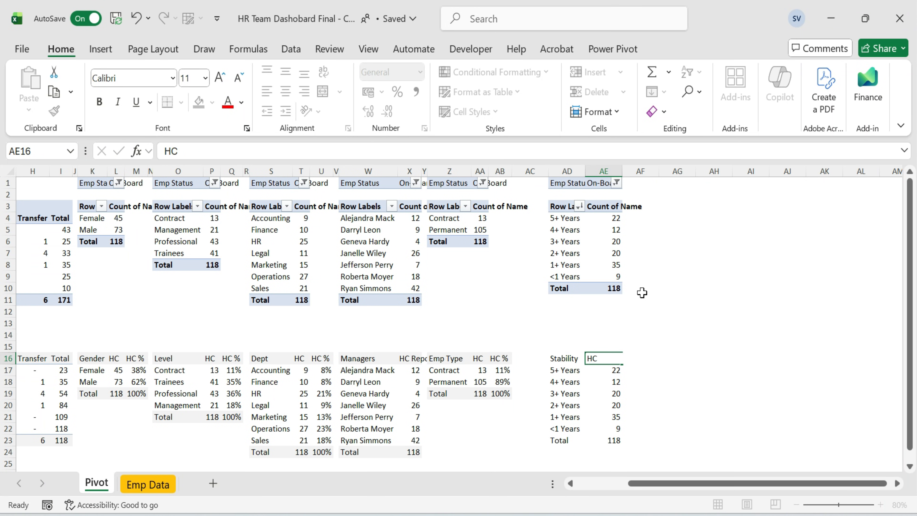
key(Tab)
text(H)
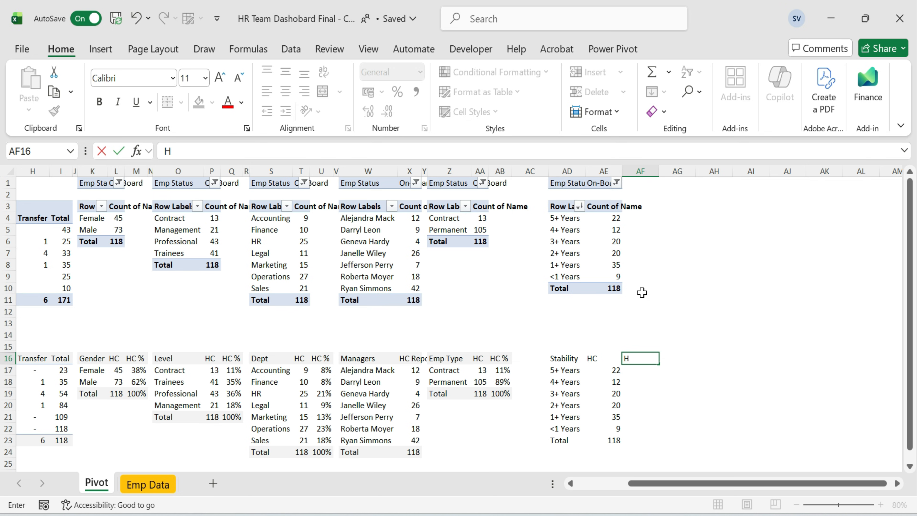
text(C %)
key(Return)
Enter a GETPIVOTDATA formula for the 5+ Years count in AE17, wrapped in IFERROR returning 0.
text(=)
key(Escape)
key(Left)
key(F2)
key(Escape)
text(=)
key(Up)
key(Up)
key(Up)
key(Up)
key(Up)
key(Up)
key(Up)
key(Up)
key(Up)
key(Up)
key(Up)
key(Up)
key(Up)
key(Up)
key(Down)
key(Return)
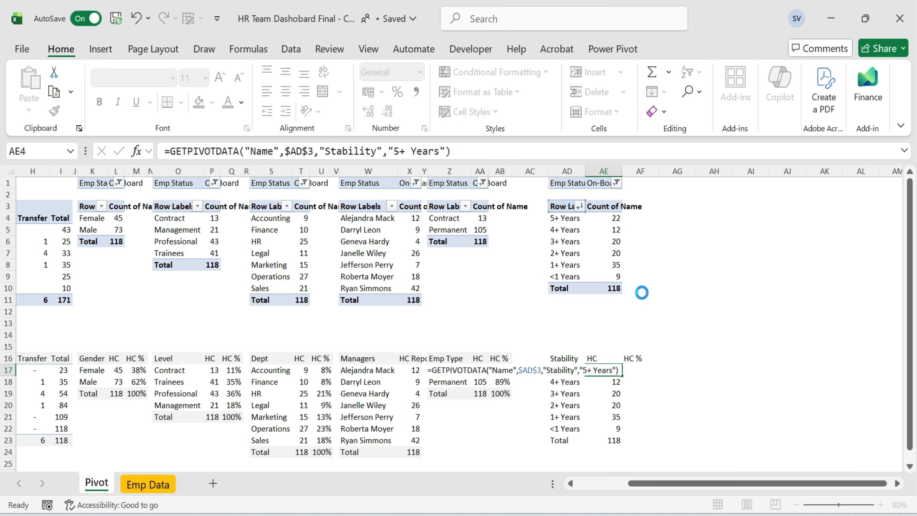
text(IFERROR()
text(,0))
key(Return)
Replace the "5+ Years" item in the formula with a reference to cell AD17.
key(Up)
key(F2)
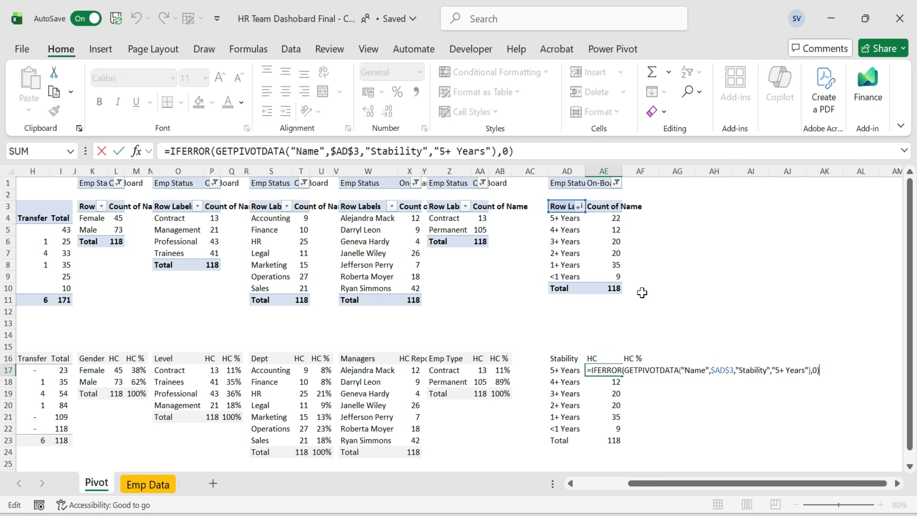
key(Left)
key(Left)
key(Left)
key(BackSpace)
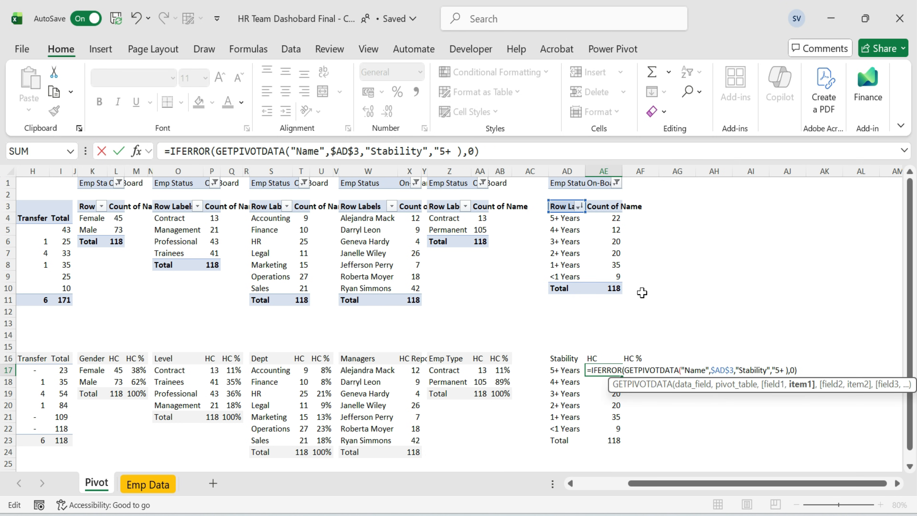
key(ctrl+z)
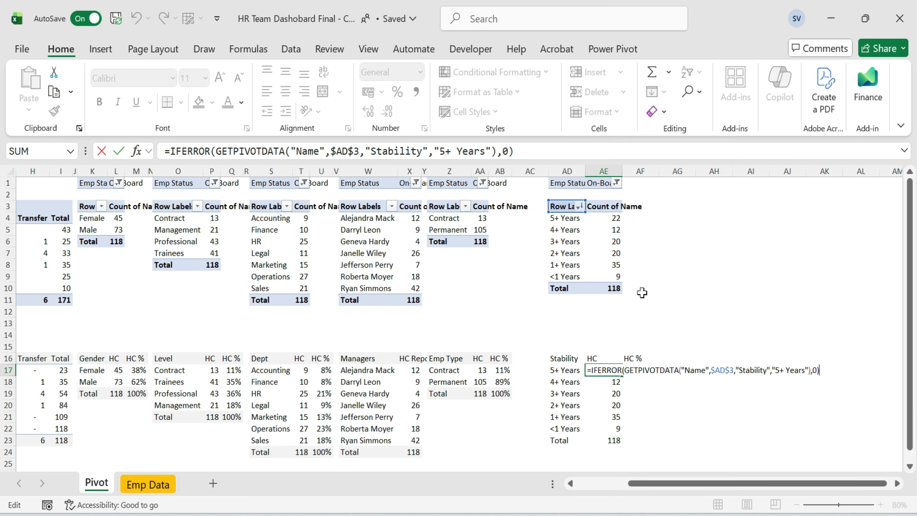
key(Left)
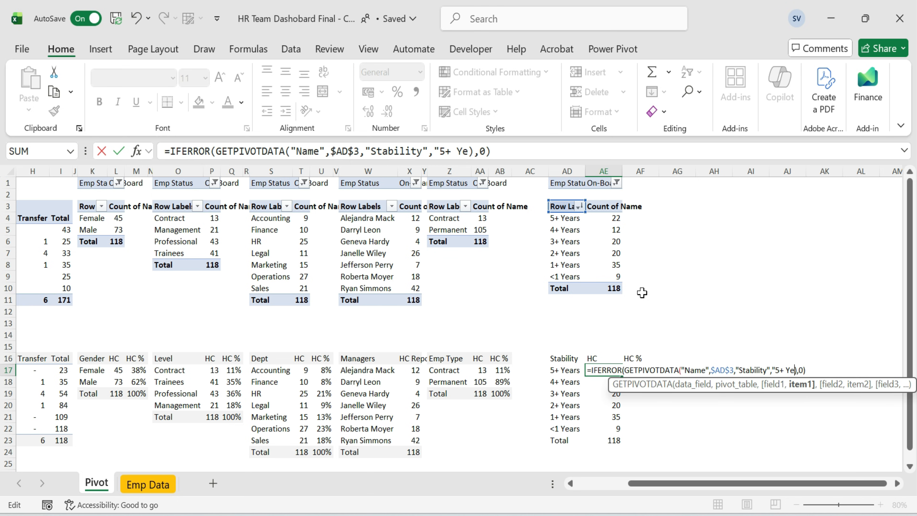
click(560, 370)
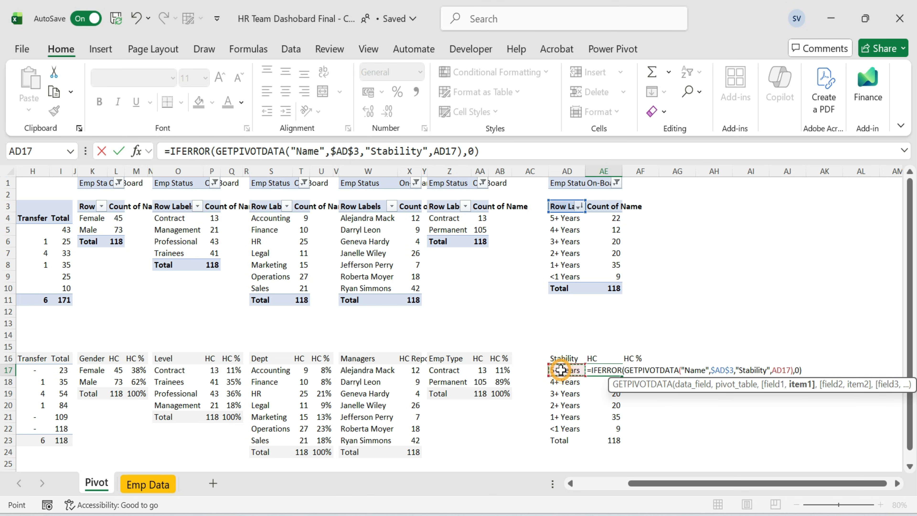
key(ctrl+Return)
Copy the HC formula down through the <1 Years row.
key(ctrl+c)
key(ctrl+shift+Down)
key(shift+Up)
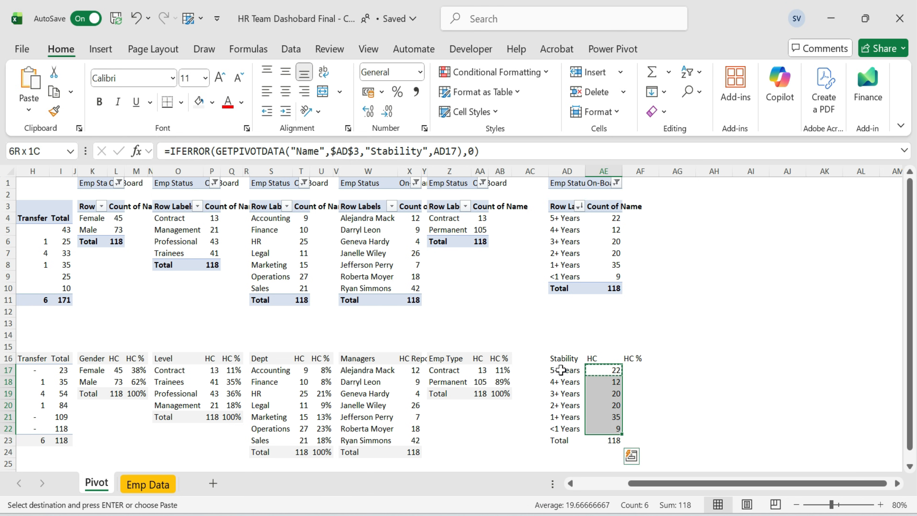
key(ctrl+v)
key(Escape)
Re-enter the pasted Stability HC formulas so they recalculate.
key(Down)
key(F2)
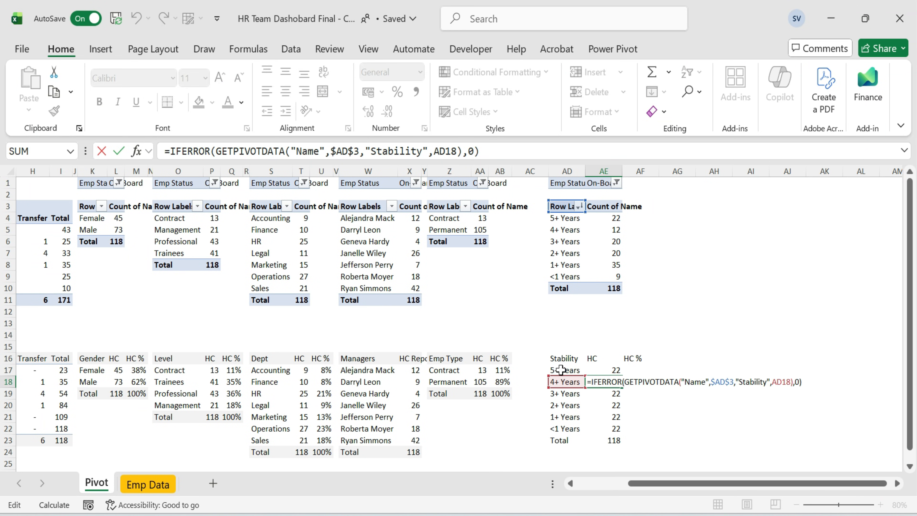
key(Return)
key(F2)
key(Return)
key(Return)
key(Down)
key(Down)
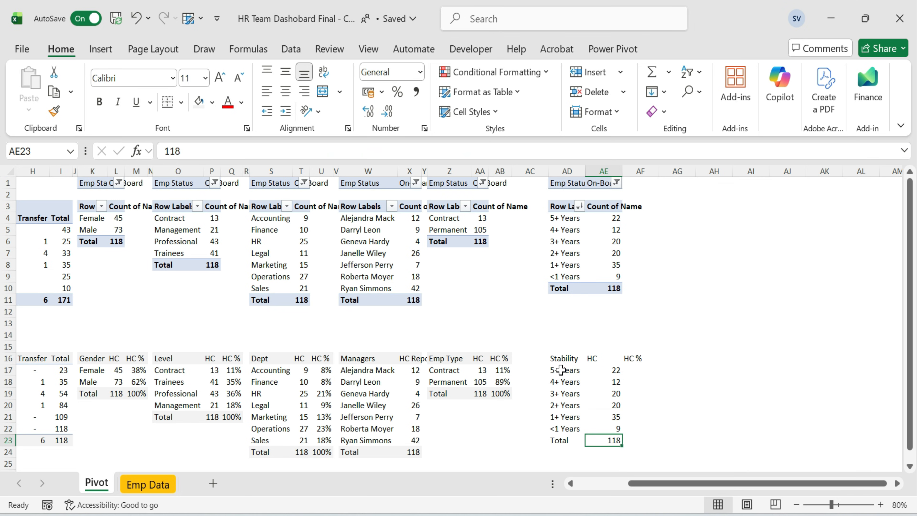
key(F2)
key(Escape)
Enter 5+ Years' HC % as its HC divided by the absolute total in AE23, and copy it.
key(Up)
key(Up)
key(Up)
key(Up)
key(Up)
key(Up)
key(Right)
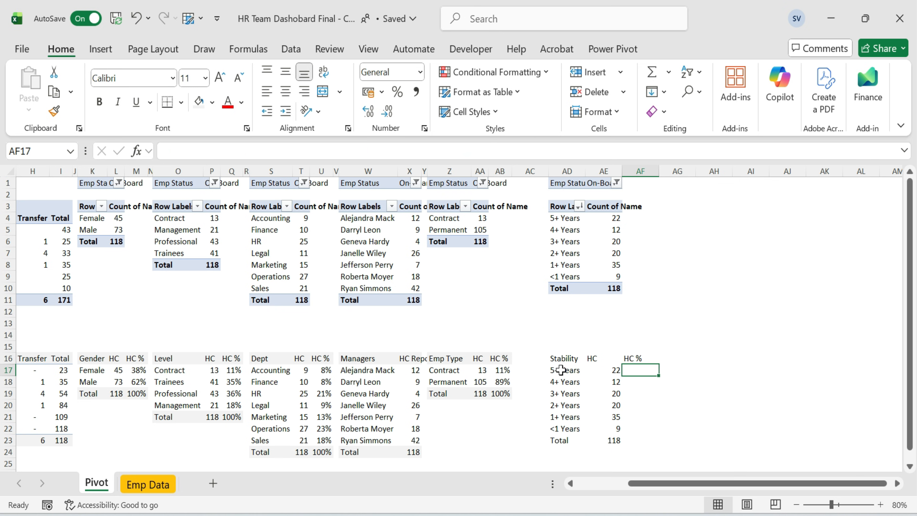
text(=)
key(Left)
text(/)
key(Left)
key(Down)
key(Down)
key(Down)
key(Down)
key(Down)
key(Down)
key(Down)
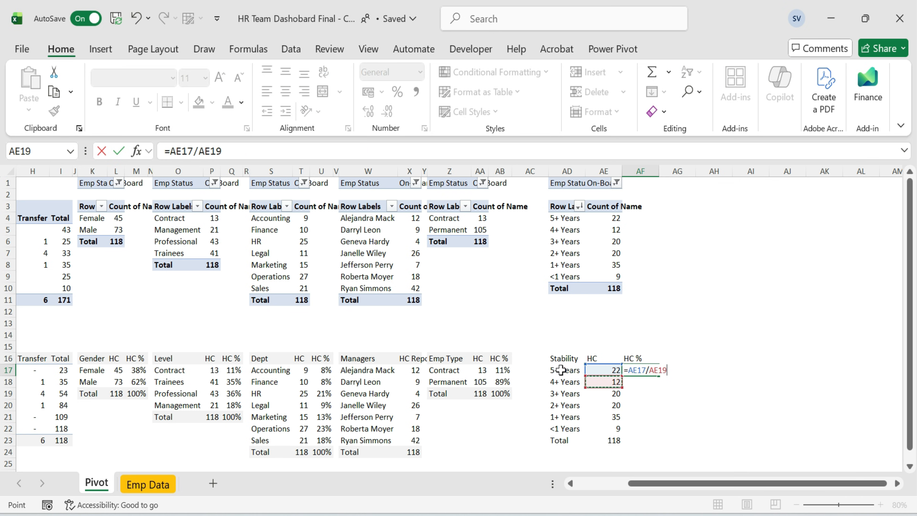
key(Up)
key(ctrl+Return)
key(F2)
key(F4)
key(ctrl+Return)
key(ctrl+c)
Paste the HC % formula as formulas down to the Total row and format it as percentages.
key(shift+Down)
key(shift+Down)
key(shift+Down)
key(shift+Down)
key(shift+Down)
key(shift+Down)
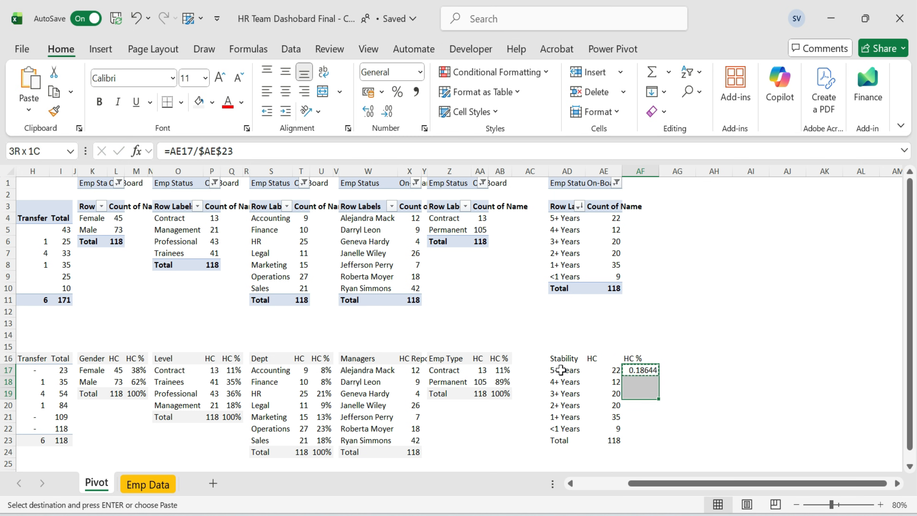
key(alt+e)
key(s)
key(Return)
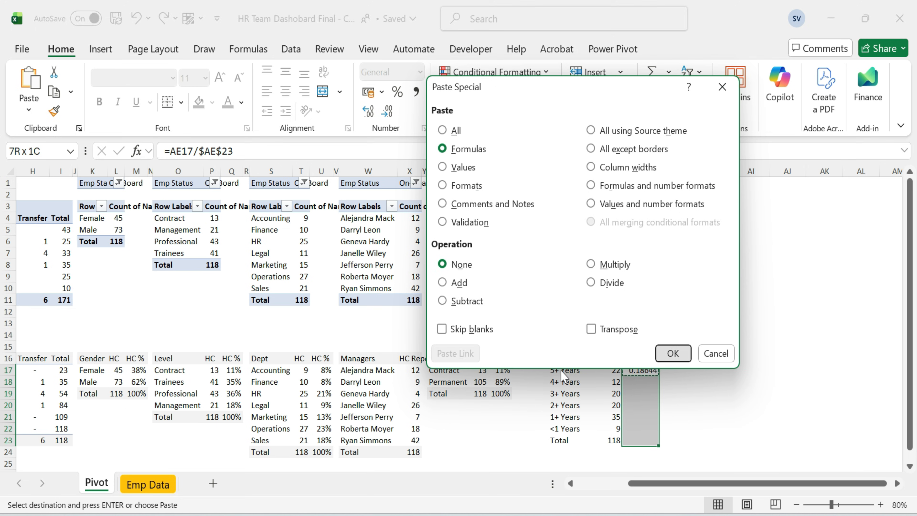
key(Escape)
key(ctrl+shift+5)
Autofit the column widths of the Stability table.
drag(574, 359, 659, 442)
key(alt)
key(h)
key(o)
key(i)
key(shift+Up)
key(shift+Up)
key(shift+Up)
key(shift+Up)
key(shift+Up)
key(shift+Up)
key(shift+Up)
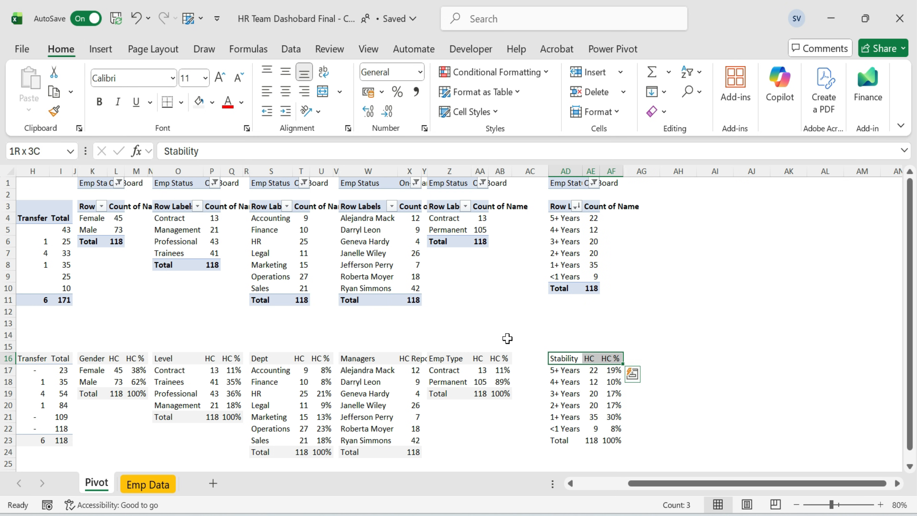
Examine the layout of all the summary tables across the Pivot sheet.
drag(561, 439, 610, 441)
drag(547, 171, 517, 171)
click(648, 277)
drag(683, 484, 632, 483)
drag(24, 179, 794, 466)
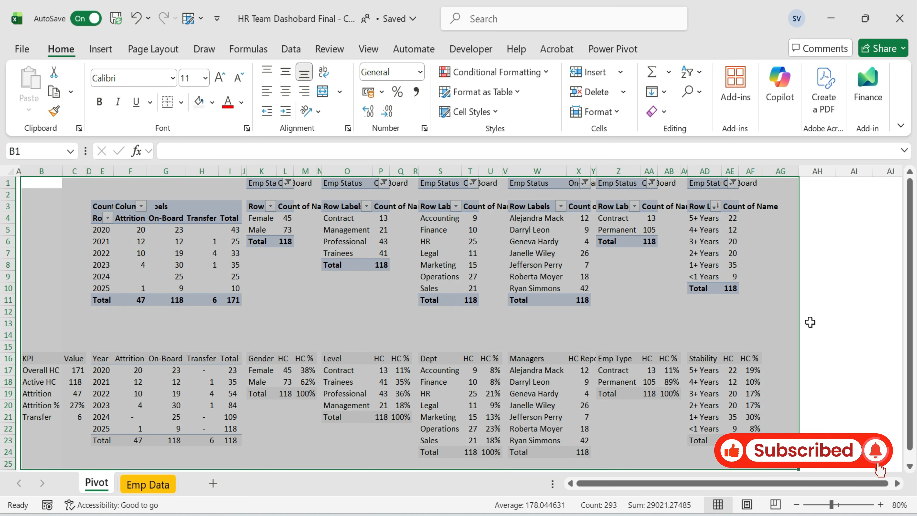
click(816, 288)
drag(58, 358, 757, 447)
click(779, 310)
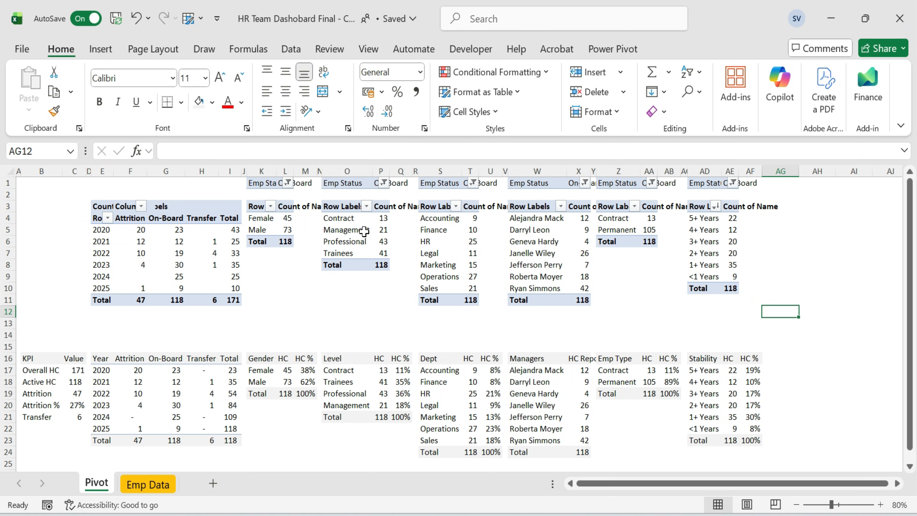
Inspect cells in the Level, Year, Gender, Department, Manager, Emp Type and Stability tables to check their GETPIVOTDATA formulas.
drag(334, 358, 403, 416)
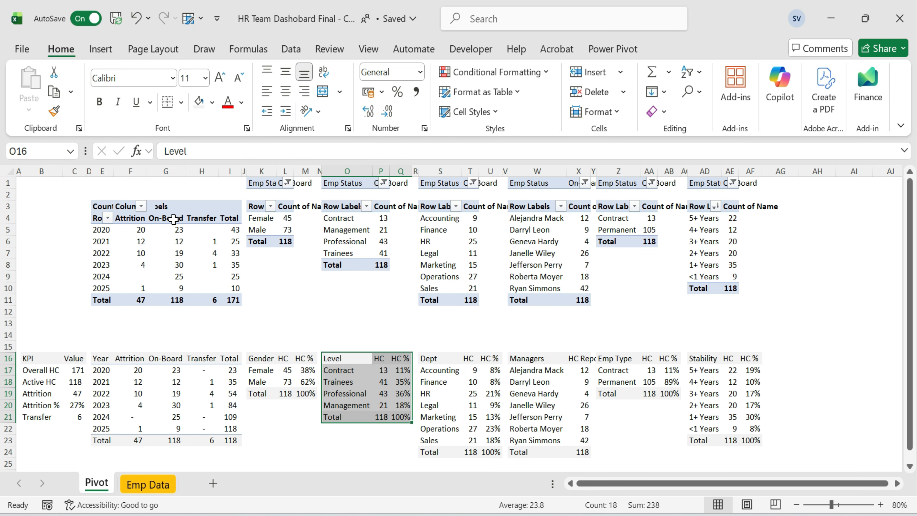
click(180, 372)
click(173, 393)
click(304, 370)
click(440, 381)
click(530, 384)
click(617, 383)
click(587, 391)
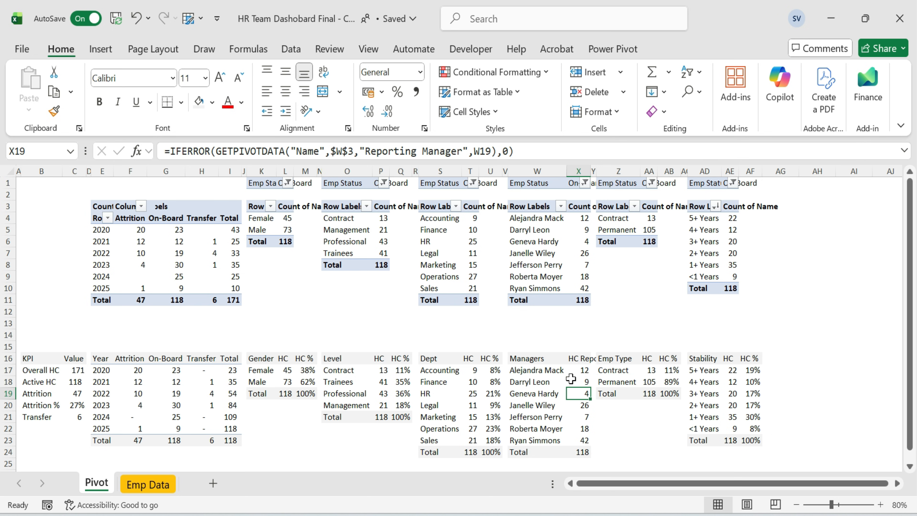
click(668, 369)
click(730, 381)
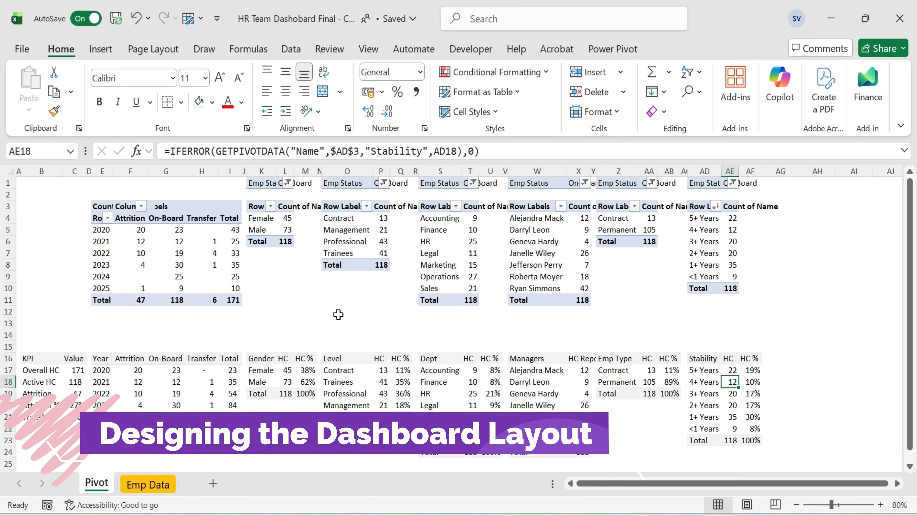
Insert a new HR Dashboard worksheet and turn off its gridlines.
key(shift+F11)
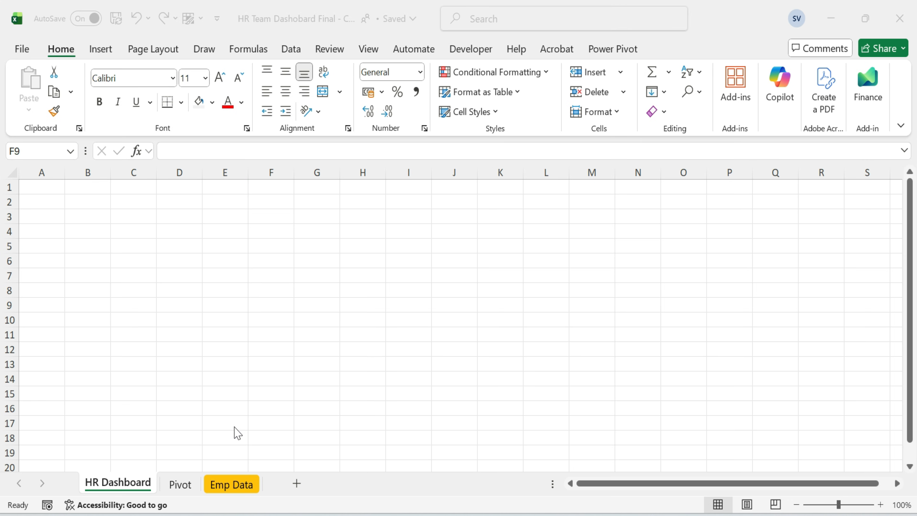
click(381, 313)
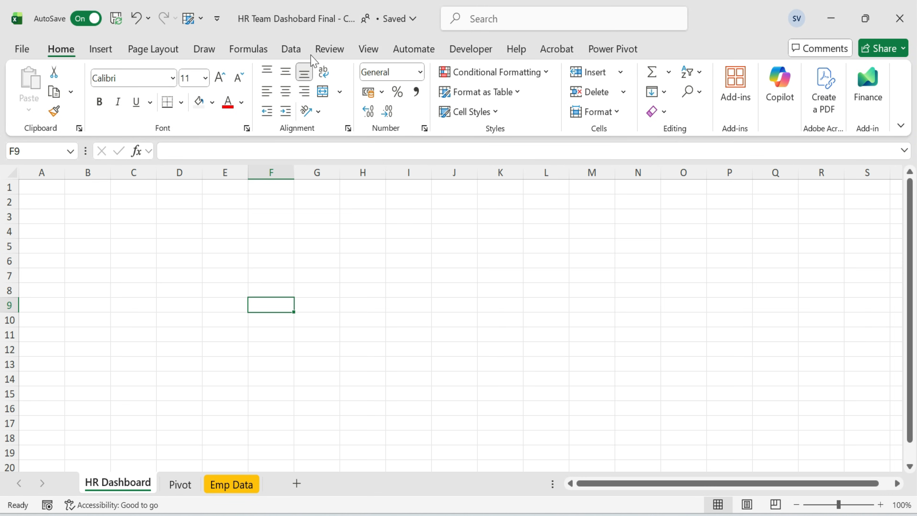
click(368, 49)
click(343, 92)
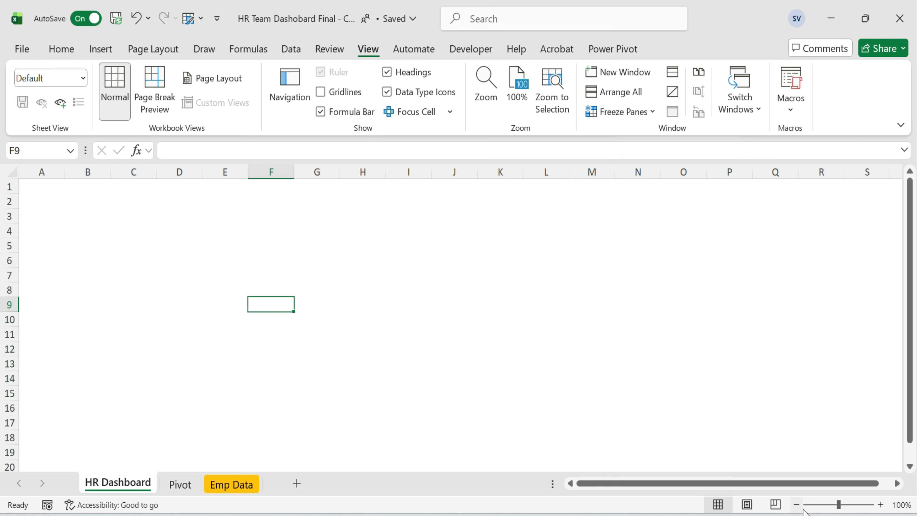
click(796, 505)
click(797, 504)
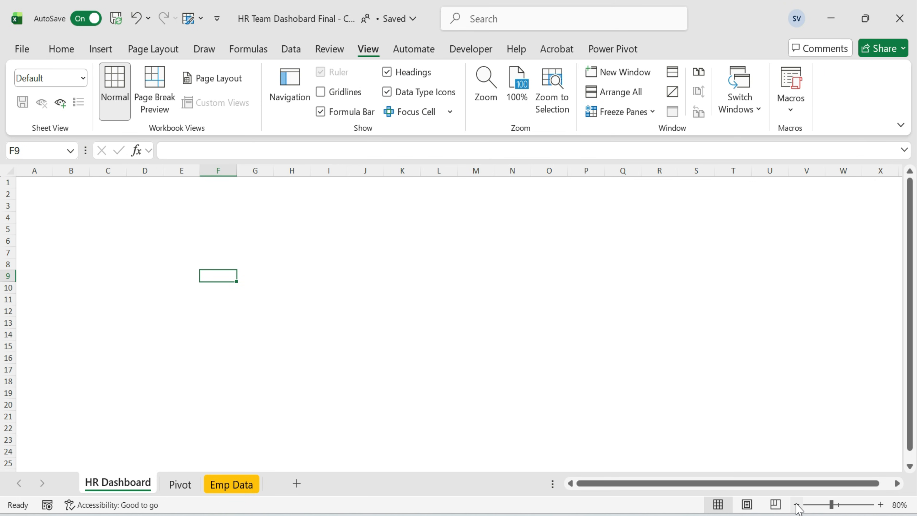
click(322, 283)
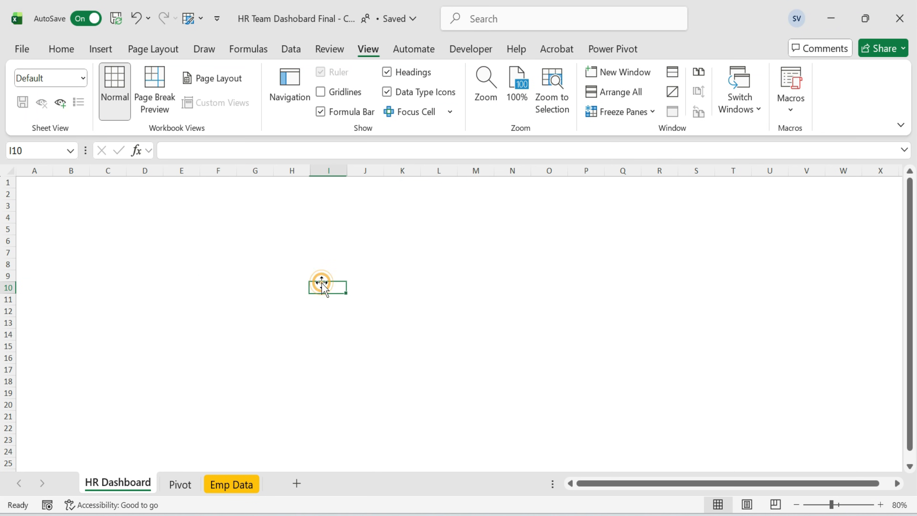
key(ctrl+Home)
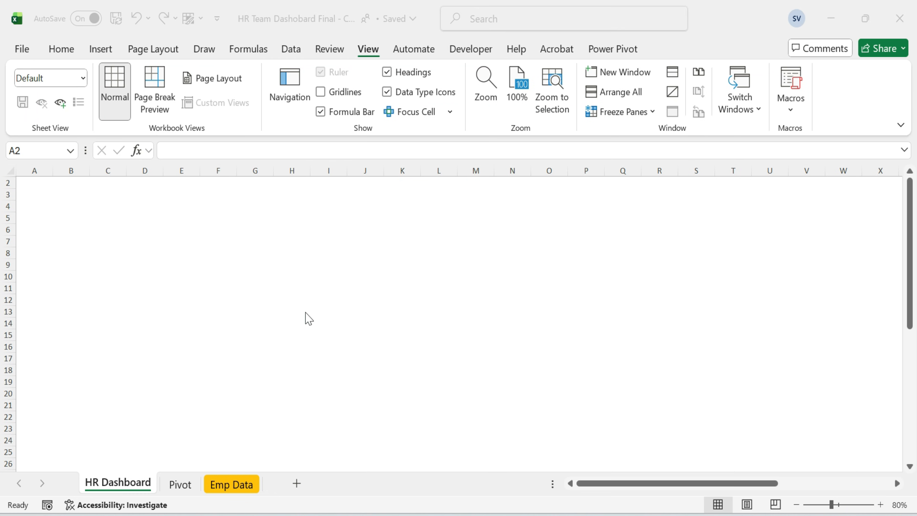
Set the HR Dashboard sheet tab colour to a dark blue theme shade.
right_click(123, 485)
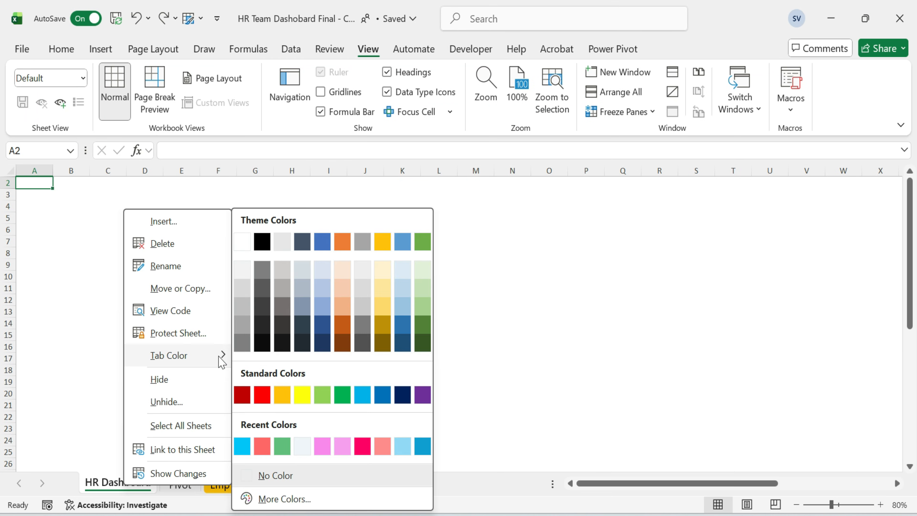
mouse_move(219, 359)
click(404, 343)
click(218, 386)
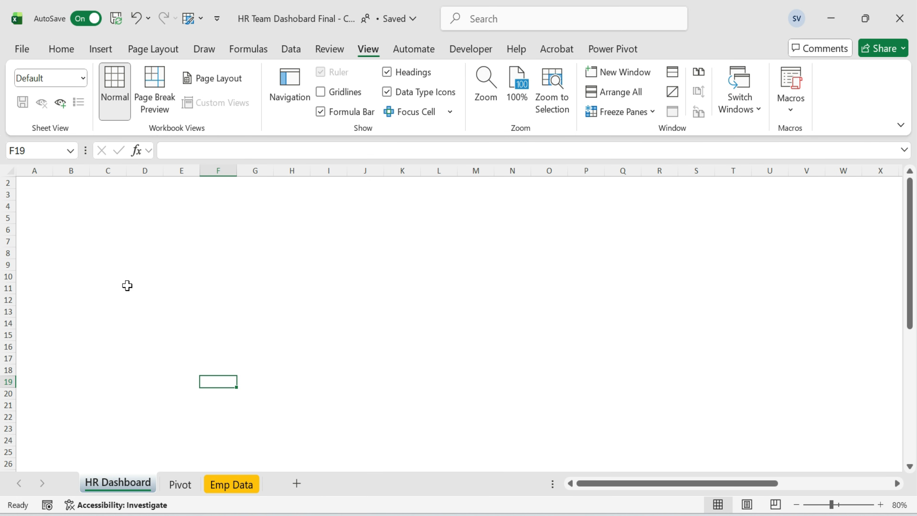
Draw a rectangle about 1.9 cm high and 2.6 cm wide in the sheet's top-left corner.
click(100, 49)
click(214, 96)
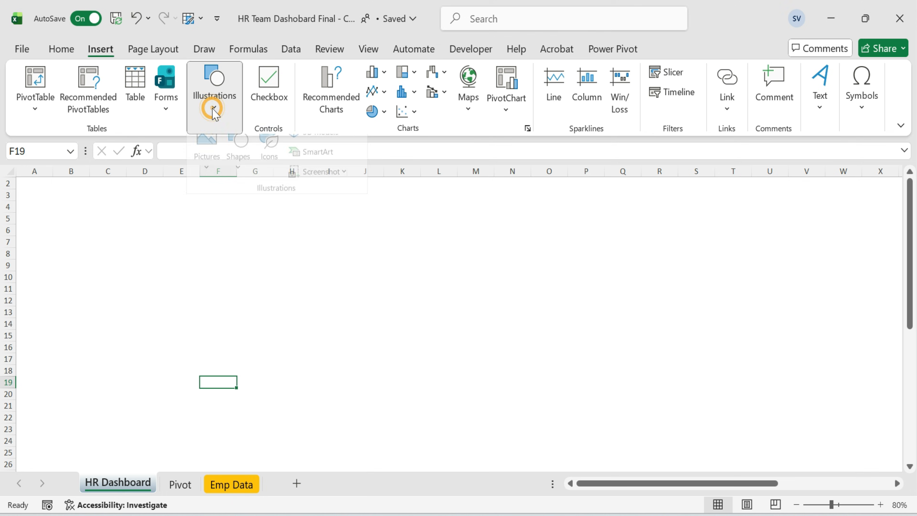
click(237, 170)
click(283, 226)
mouse_move(94, 211)
mouse_down()
mouse_move(151, 255)
mouse_move(67, 217)
mouse_up()
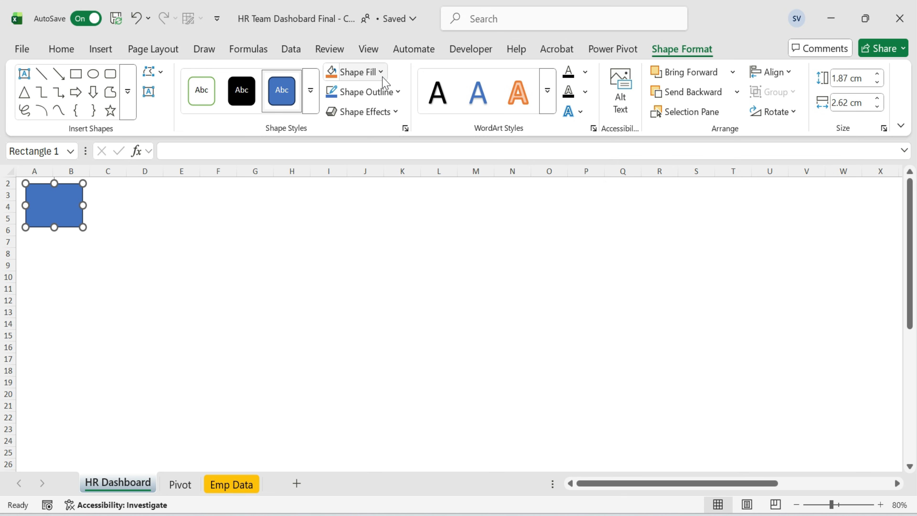
Remove the rectangle's outline.
click(397, 92)
scroll(388, 383, down, 2)
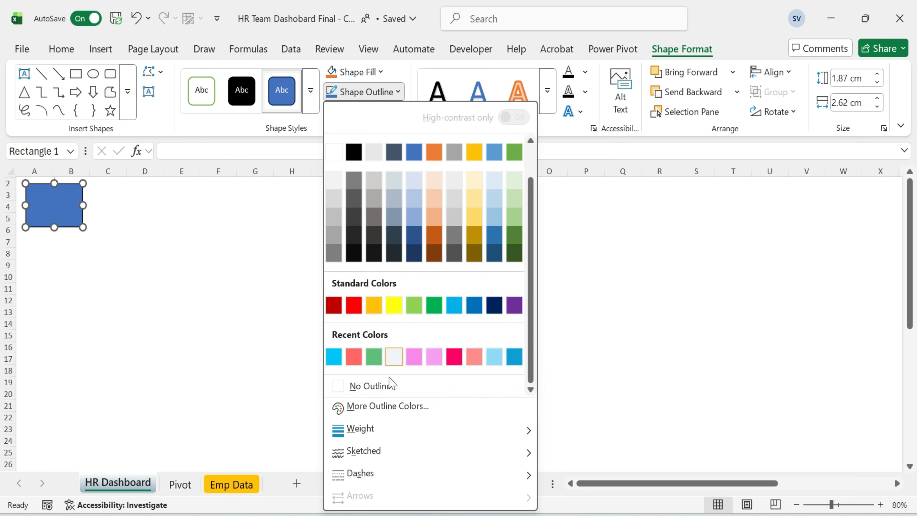
click(387, 383)
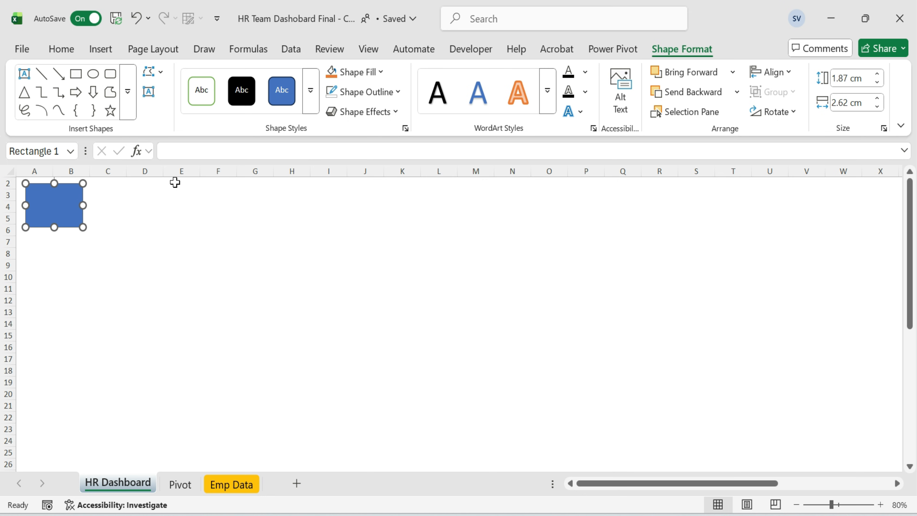
Fill the rectangle with a dark blue theme colour.
click(61, 48)
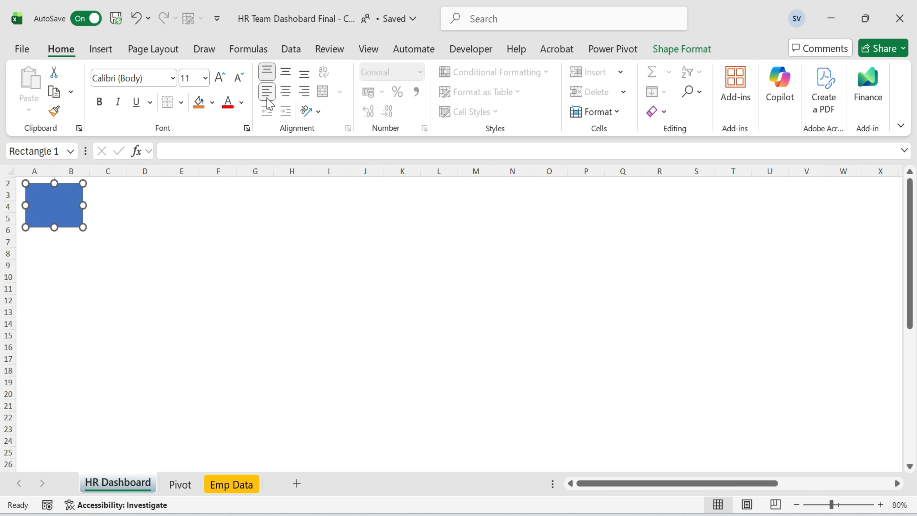
click(213, 103)
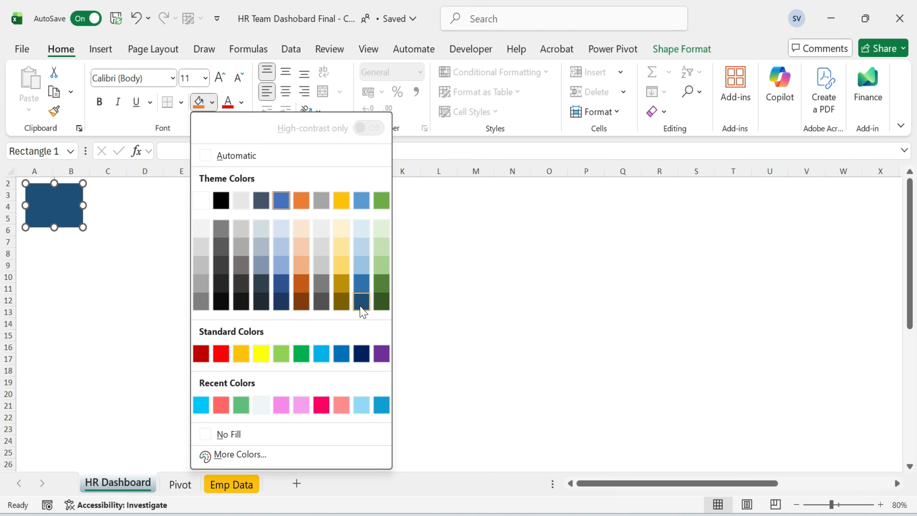
click(362, 302)
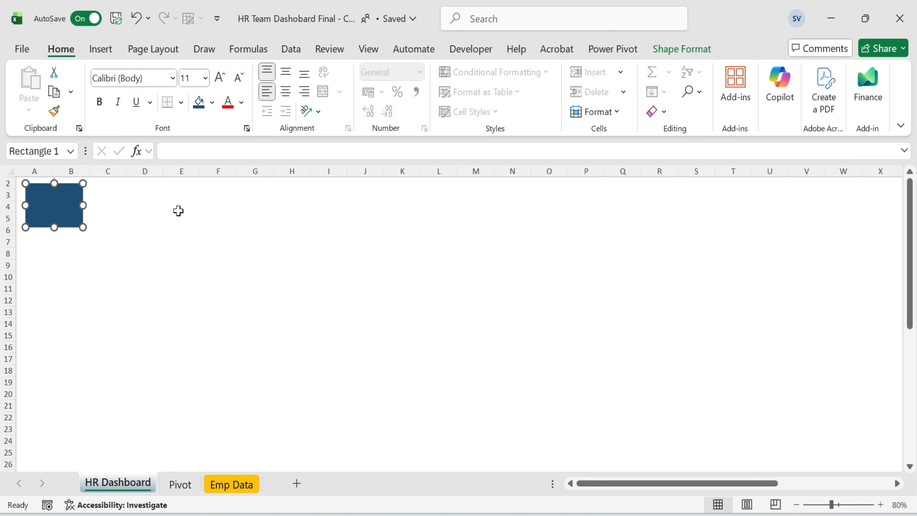
click(156, 206)
Set the rectangle's height to 1.98 cm and width to 3.44 cm.
click(58, 206)
click(679, 51)
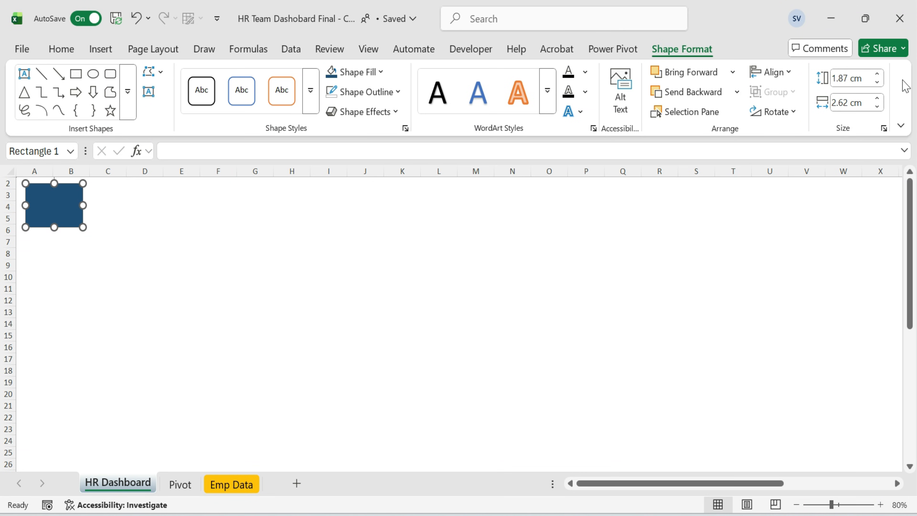
click(869, 79)
text(1.98)
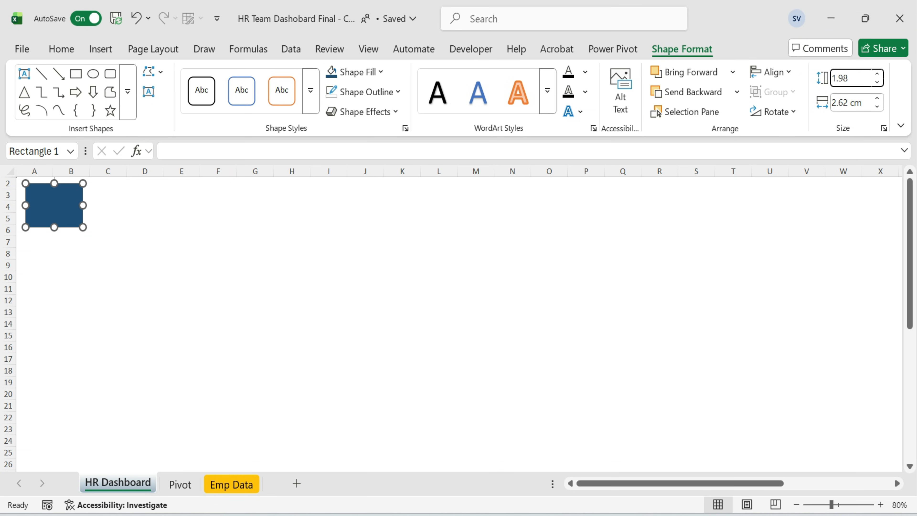
key(Tab)
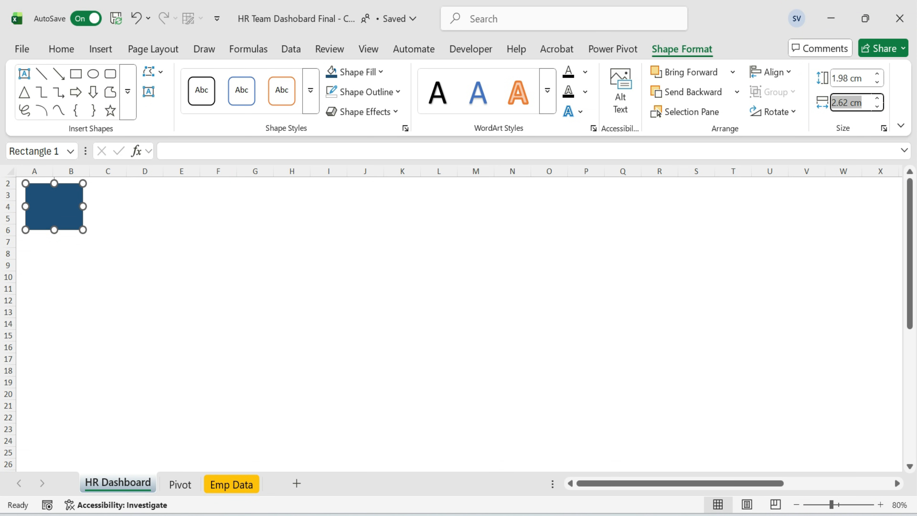
text(3.44)
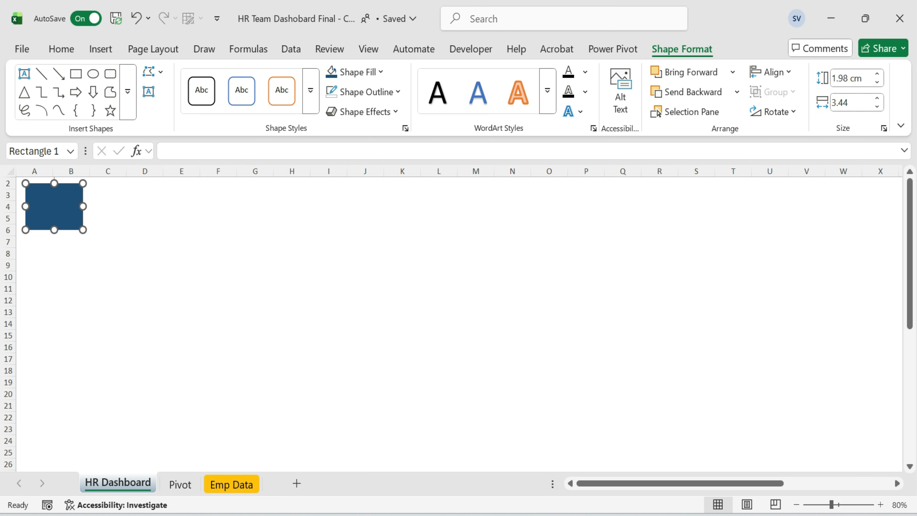
key(Return)
Nudge the rectangle into the top-left corner and apply an outer shadow effect.
click(273, 256)
click(61, 205)
drag(61, 204, 55, 201)
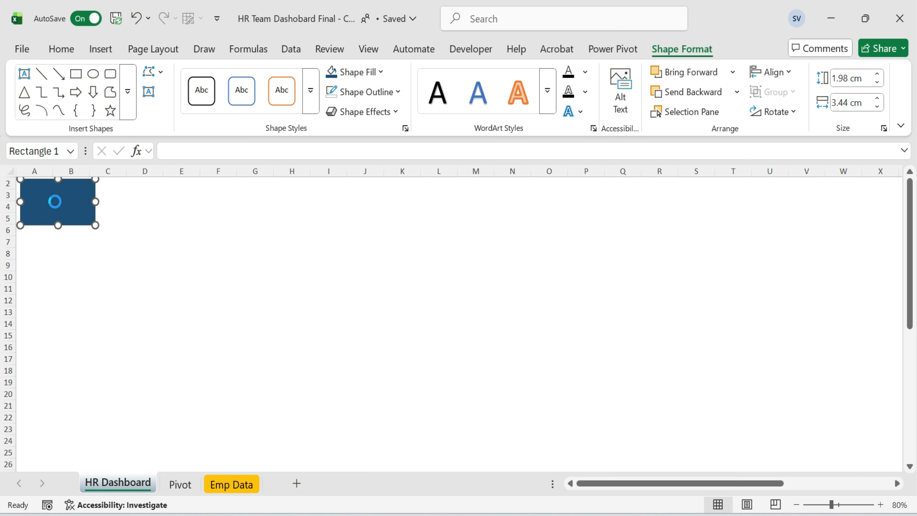
click(390, 112)
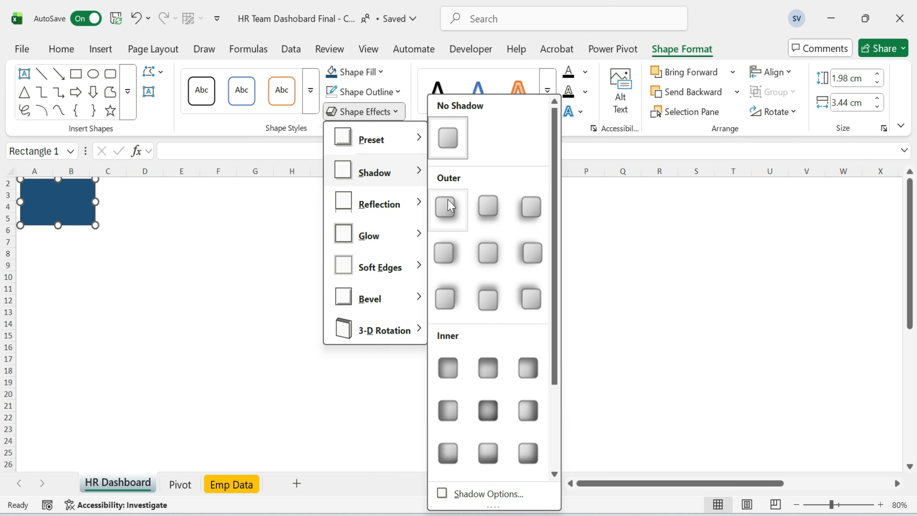
click(104, 258)
Duplicate the rectangle and place the copy immediately to its right.
click(77, 205)
key(ctrl+c)
key(ctrl+v)
drag(67, 211, 137, 202)
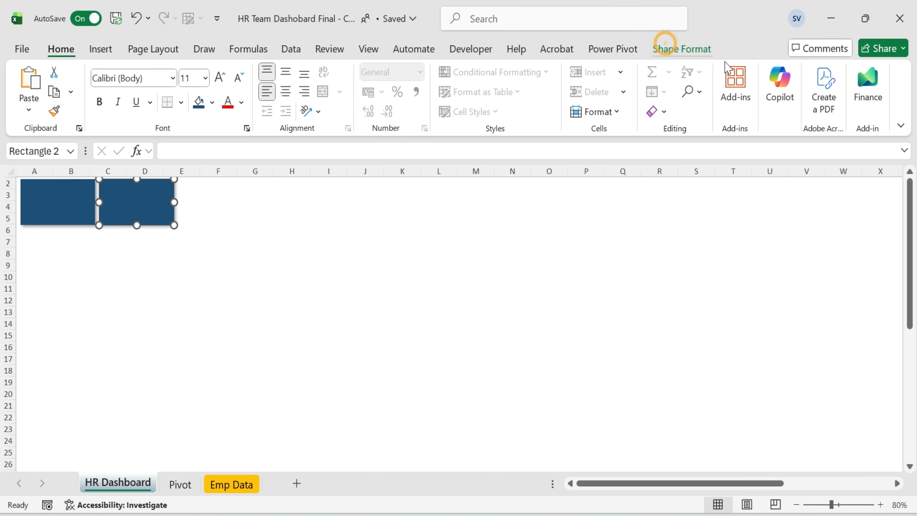
Widen the copied rectangle to 29.77 cm to form a title banner.
click(668, 48)
click(850, 102)
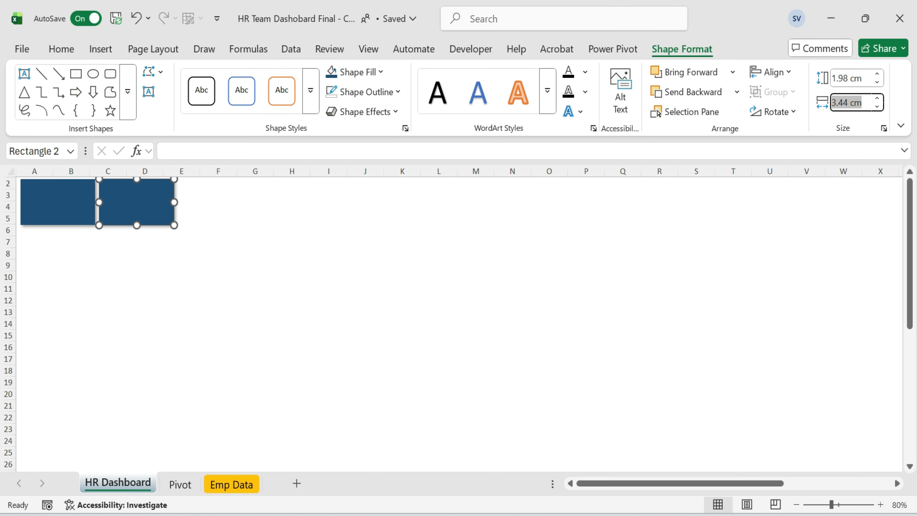
text(29.77)
key(Return)
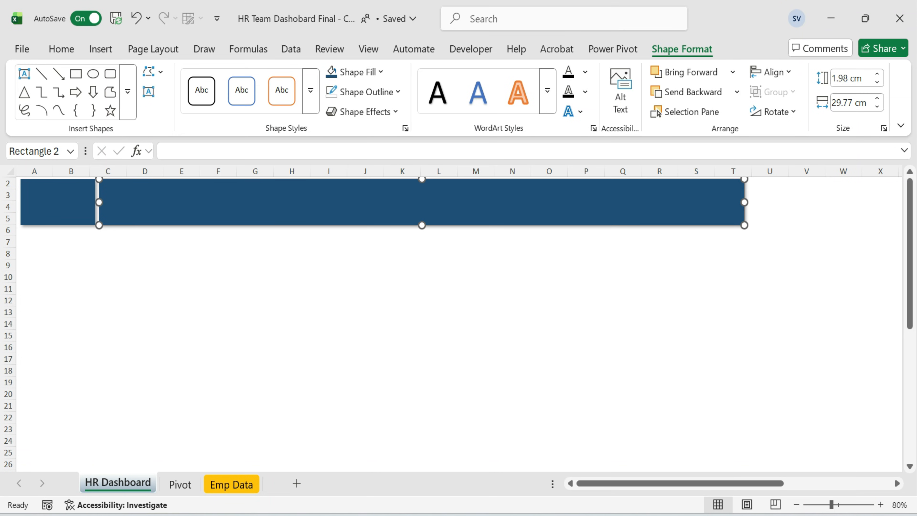
click(703, 288)
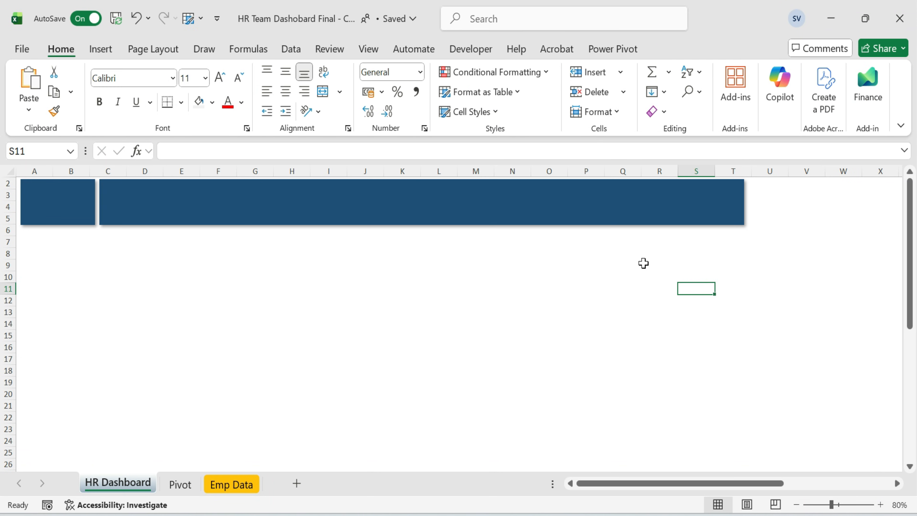
click(626, 264)
click(481, 258)
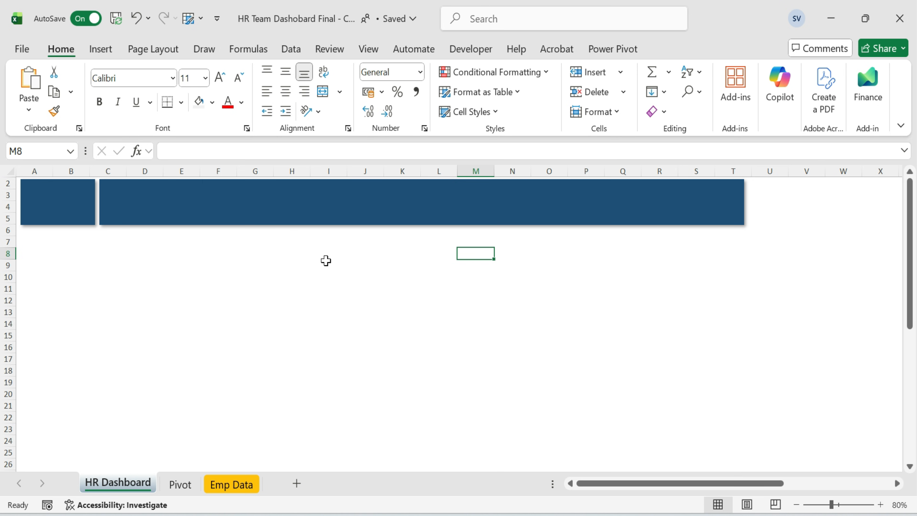
Draw a text box over the banner containing the title HR ANALYTICS TEAM DASHBOARD.
click(101, 49)
click(213, 106)
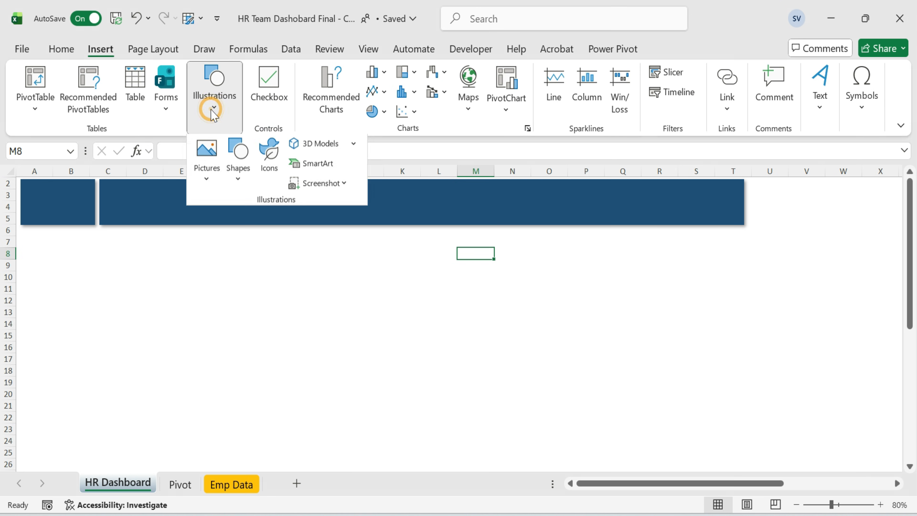
click(237, 170)
click(234, 220)
drag(152, 193, 595, 227)
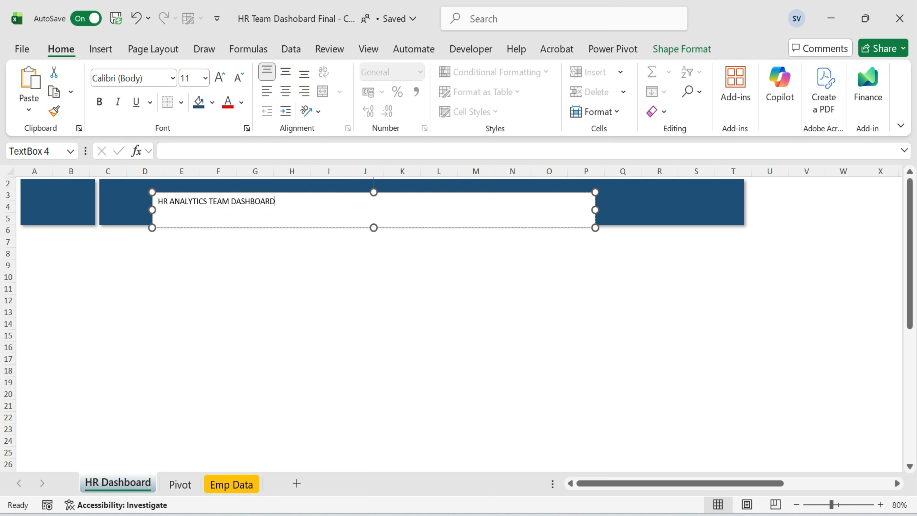
Format the title text white, bold and 36 pt.
key(ctrl+a)
click(242, 103)
click(231, 200)
key(ctrl+b)
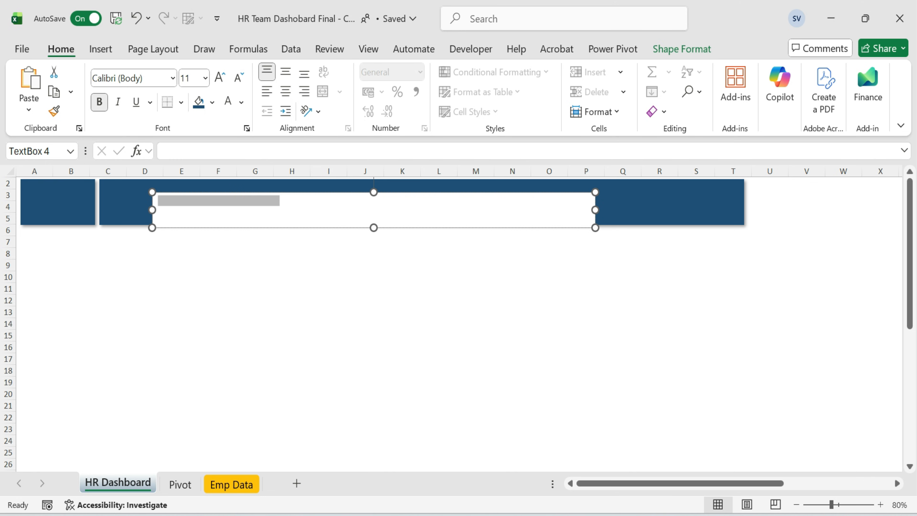
click(221, 78)
click(221, 78)
click(579, 198)
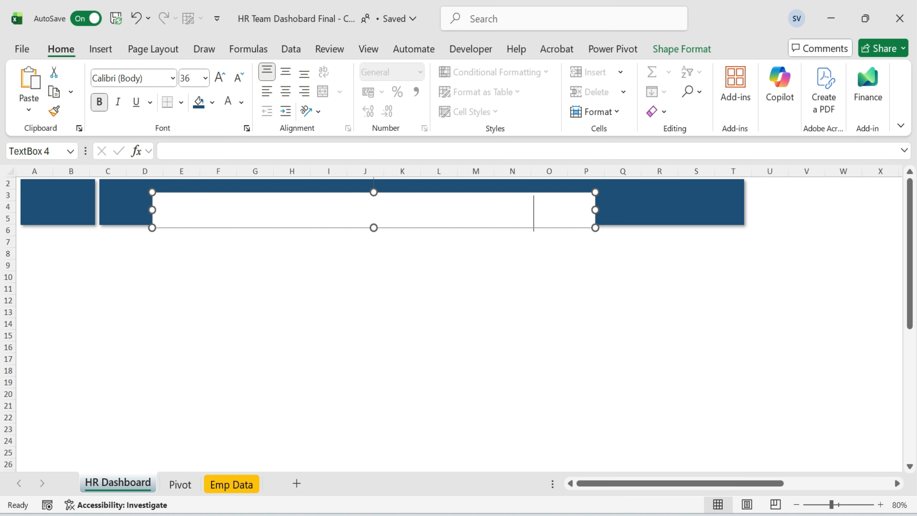
Remove the fill and the outline from the title text box.
click(593, 206)
click(681, 49)
click(382, 71)
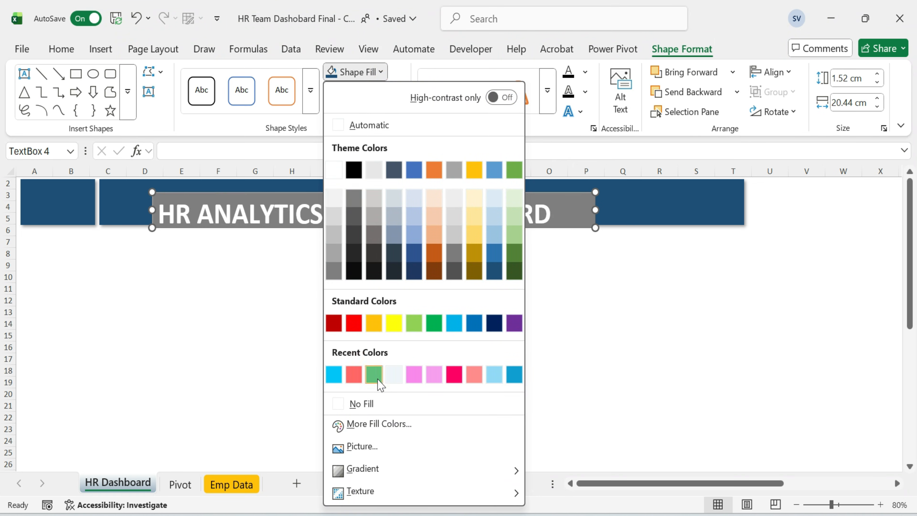
click(373, 401)
click(397, 92)
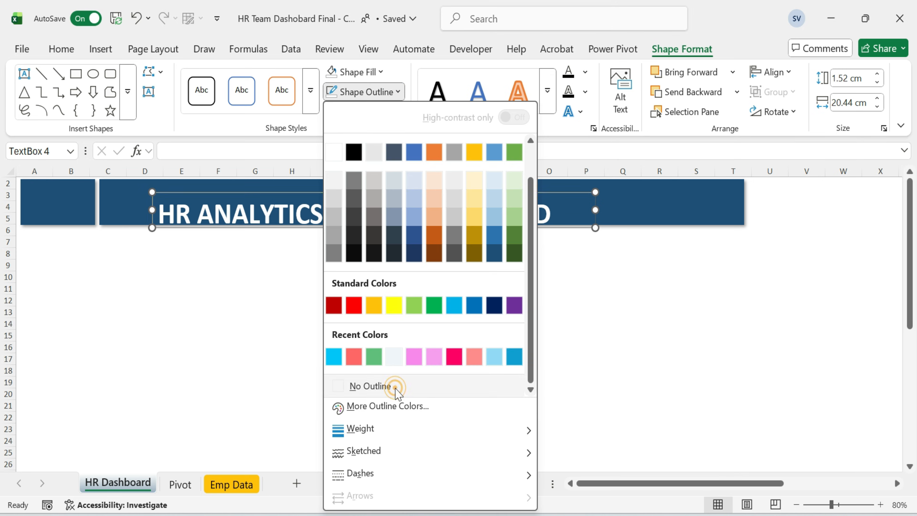
click(366, 385)
Raise the title text box, increase its font size one step and centre the title text.
drag(395, 191, 390, 179)
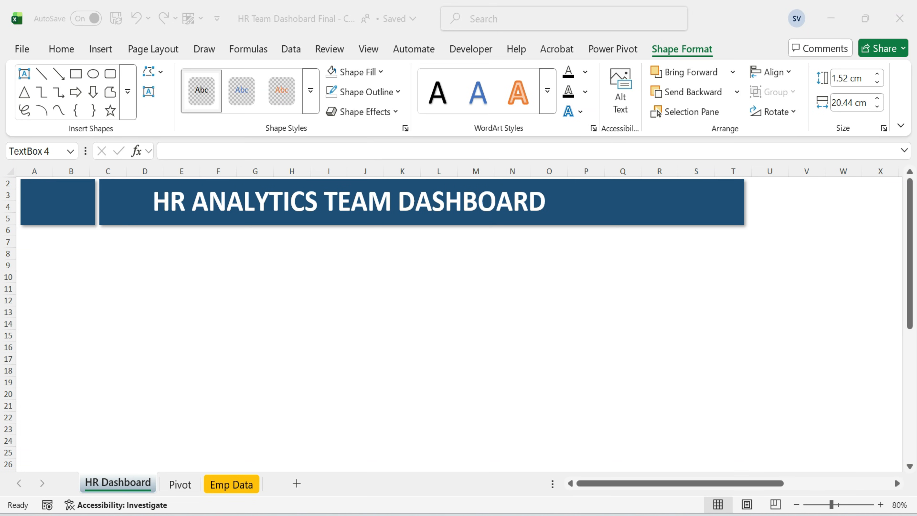
click(286, 205)
click(351, 202)
click(60, 49)
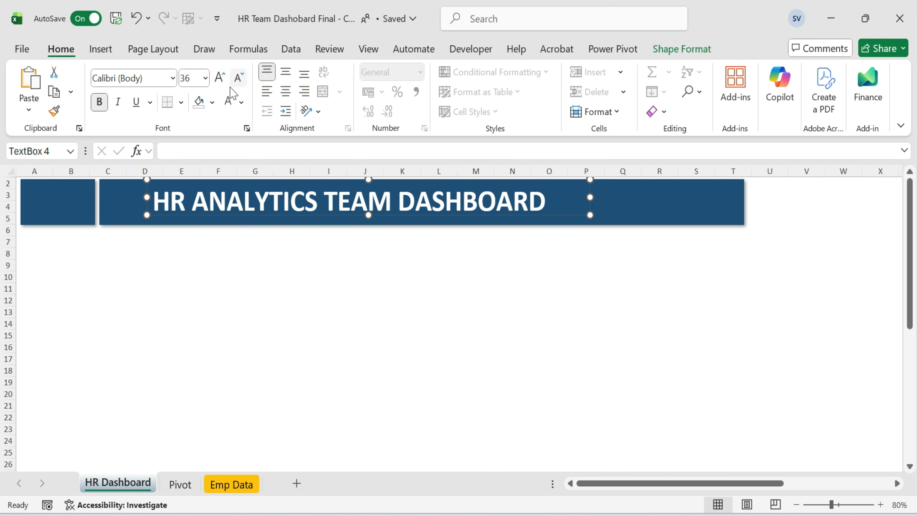
click(220, 78)
click(285, 71)
click(474, 215)
drag(474, 214, 474, 219)
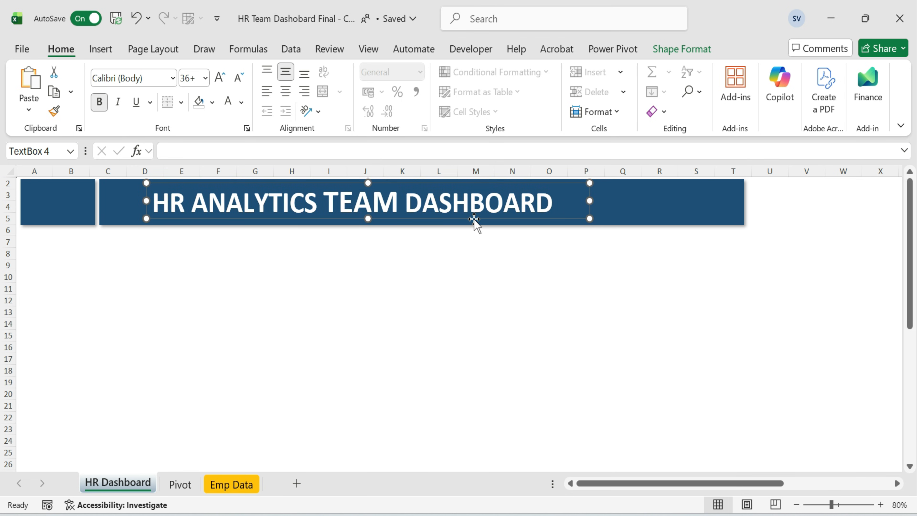
click(469, 265)
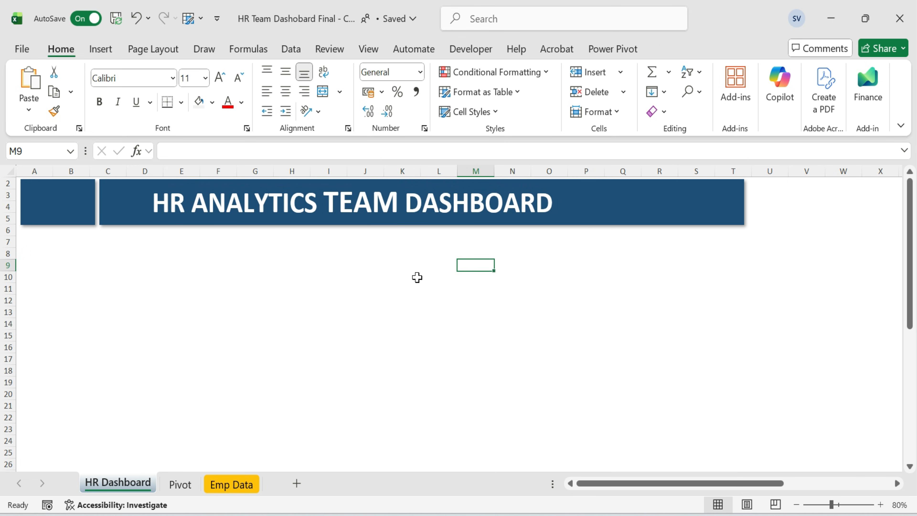
Copy the left square below itself and set the copy's height to 14.6 cm to form a sidebar.
click(62, 215)
drag(74, 219, 65, 258)
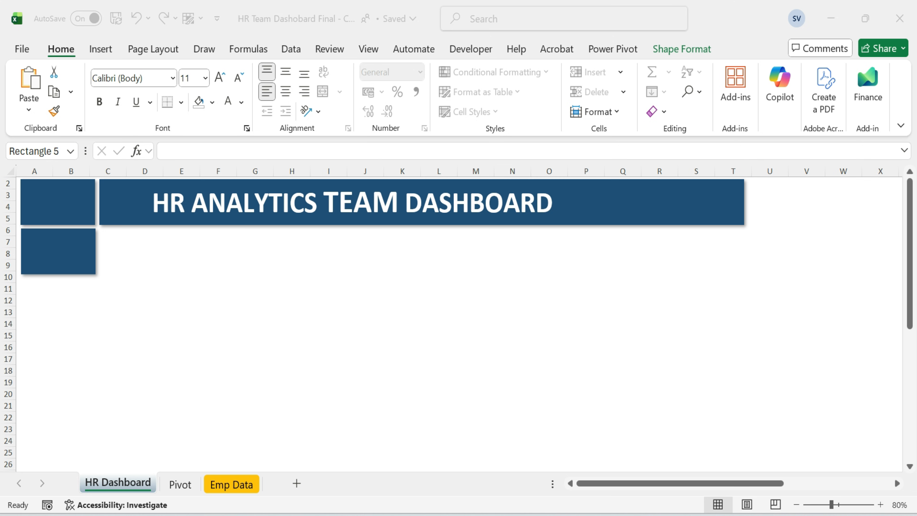
click(56, 255)
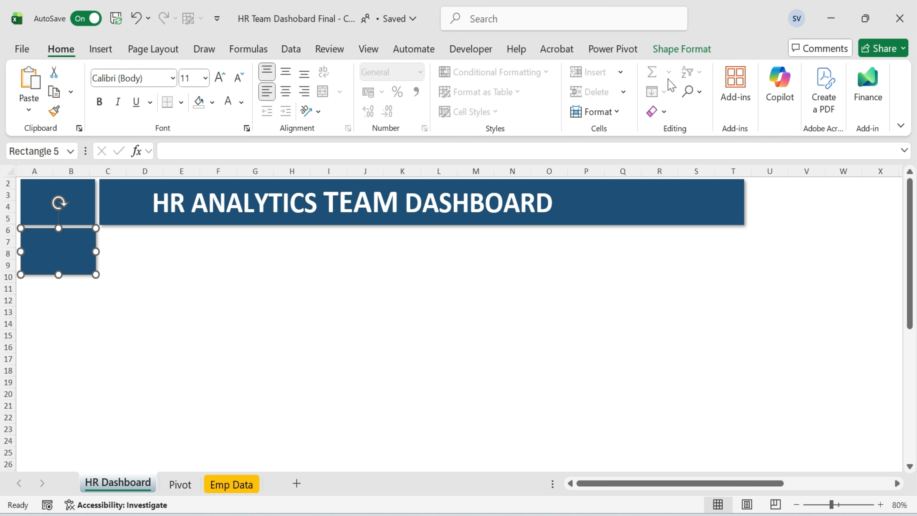
click(682, 48)
click(849, 78)
text(14.6)
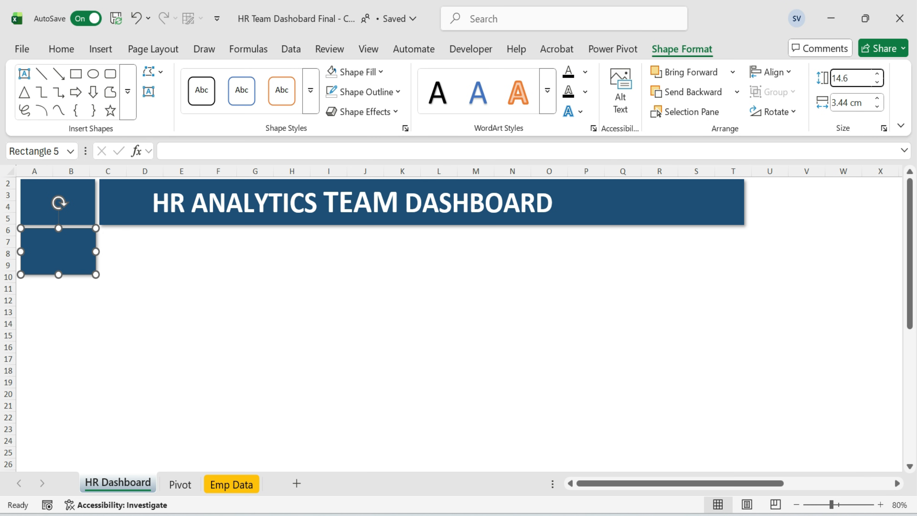
key(Tab)
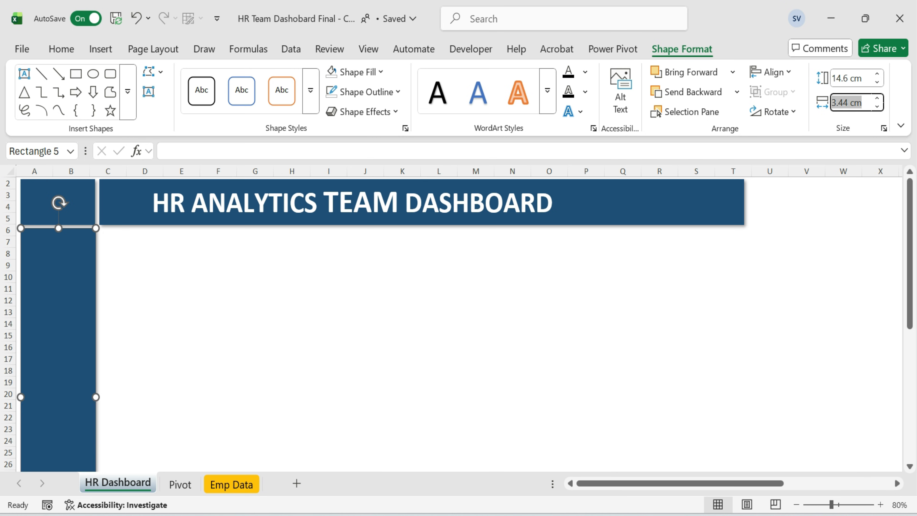
Copy a square next to the sidebar and fill it white to make a card.
click(82, 215)
drag(82, 215, 139, 253)
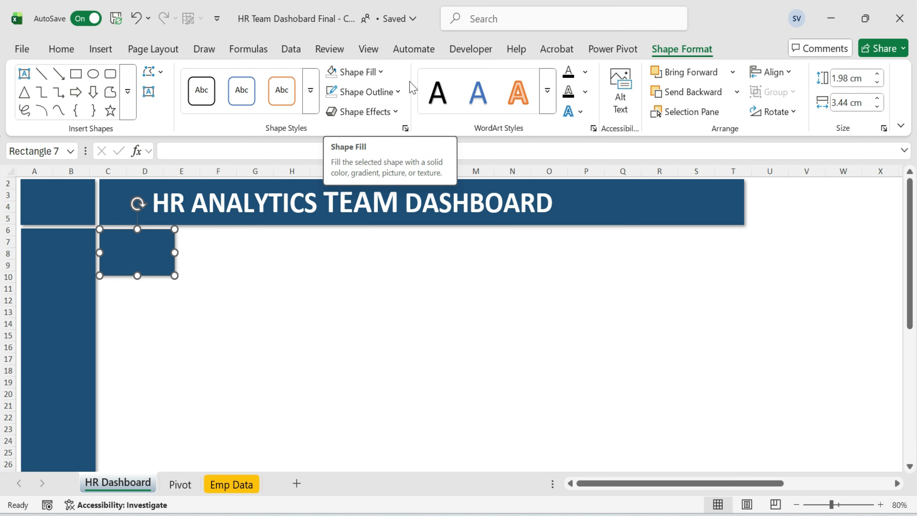
click(383, 75)
click(366, 131)
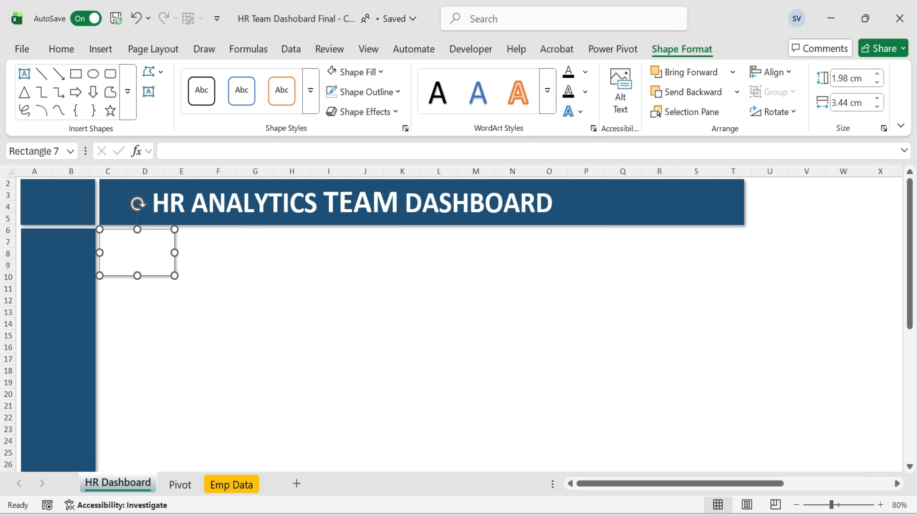
Resize the white card to 2.18 cm high and 5.79 cm wide.
click(868, 79)
text(2.18)
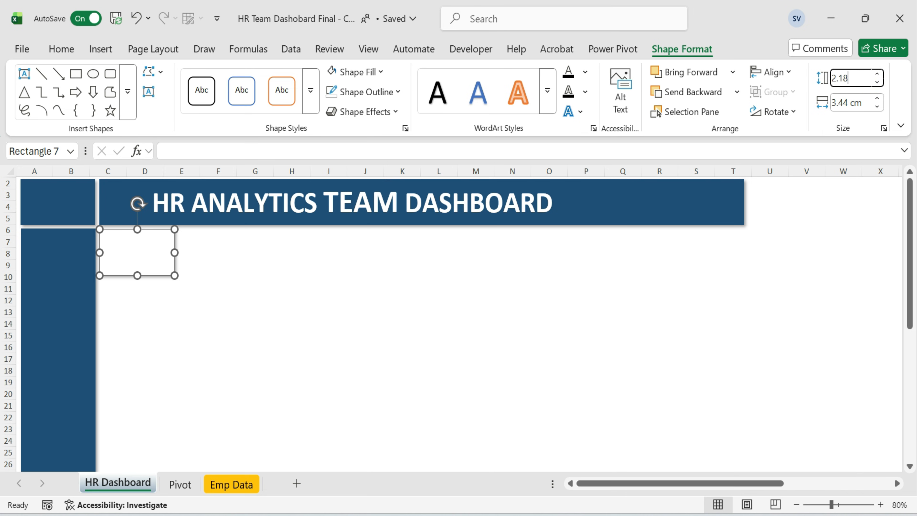
key(Tab)
text(5.)
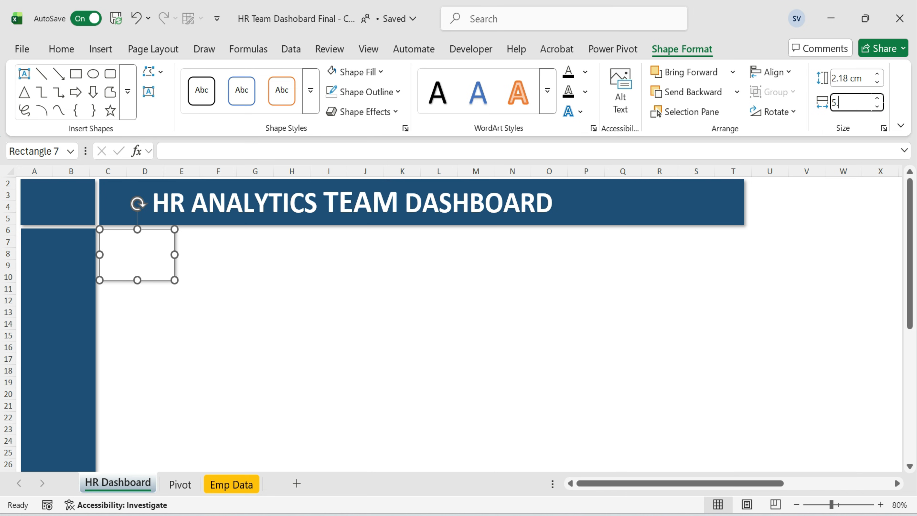
text(798)
key(Return)
Duplicate the white card into five cards spread along the row under the banner.
click(402, 312)
click(167, 268)
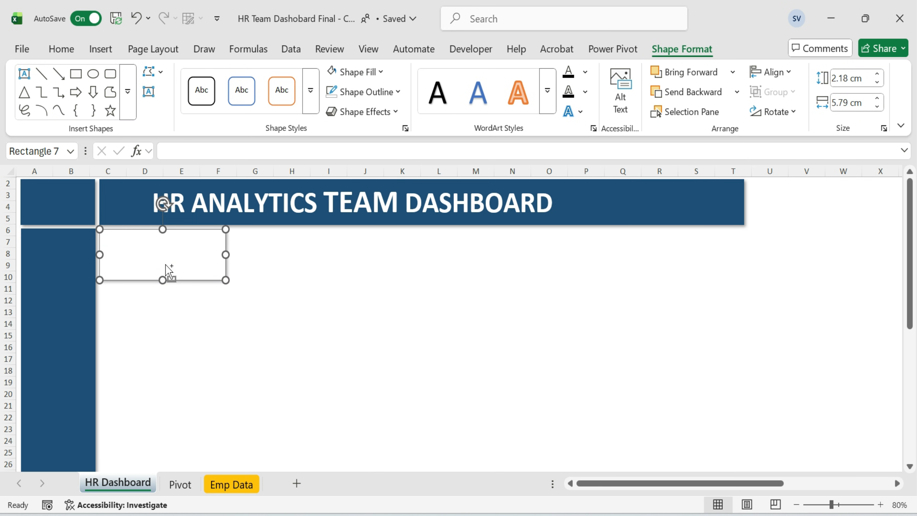
key(ctrl+d)
key(ctrl+d)
key(ctrl+d)
drag(182, 271, 674, 243)
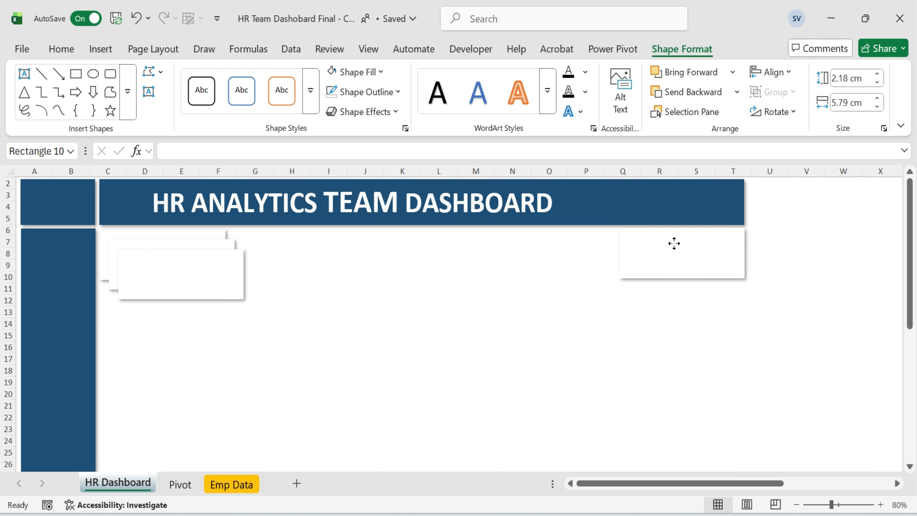
drag(202, 288, 277, 259)
click(352, 321)
Select all five cards, distribute them horizontally and align their tops.
click(202, 254)
ctrl+click(307, 260)
ctrl+click(437, 250)
ctrl+click(537, 255)
ctrl+click(650, 257)
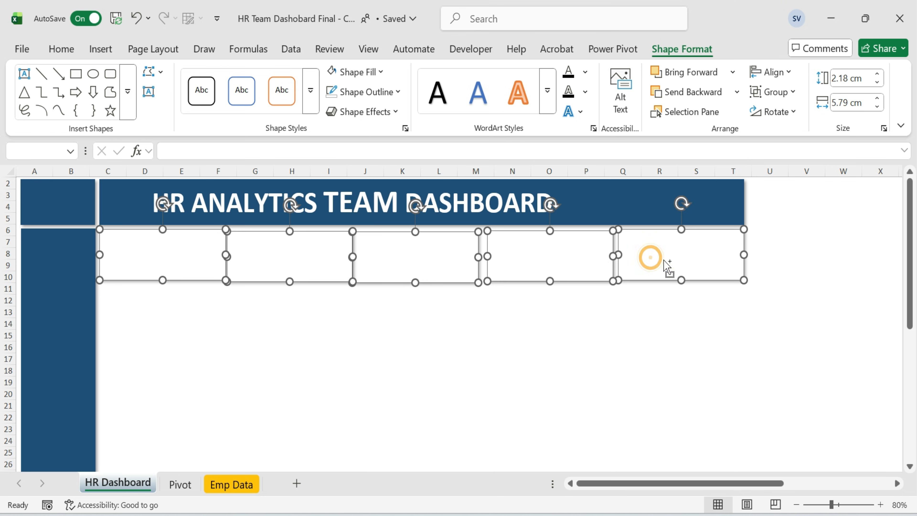
click(787, 74)
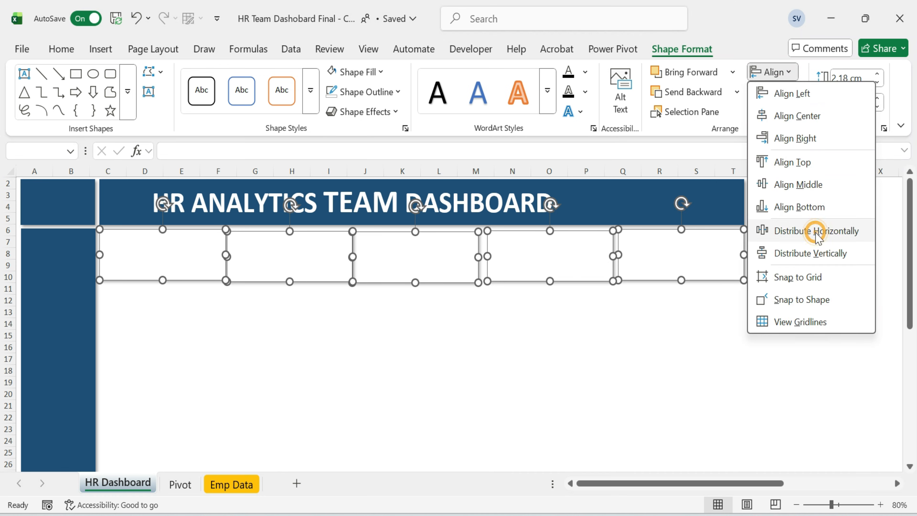
click(816, 231)
click(787, 72)
click(815, 160)
click(790, 71)
click(817, 254)
click(788, 72)
click(821, 232)
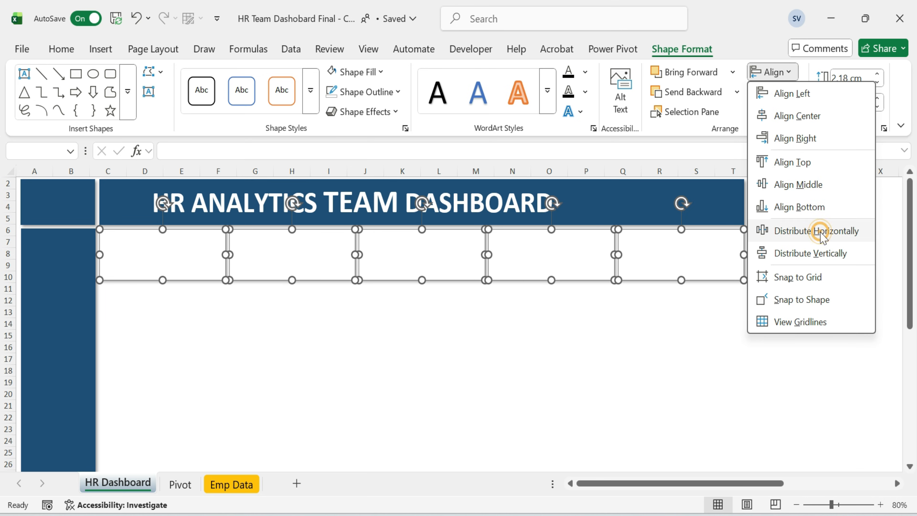
click(784, 72)
click(804, 162)
key(Escape)
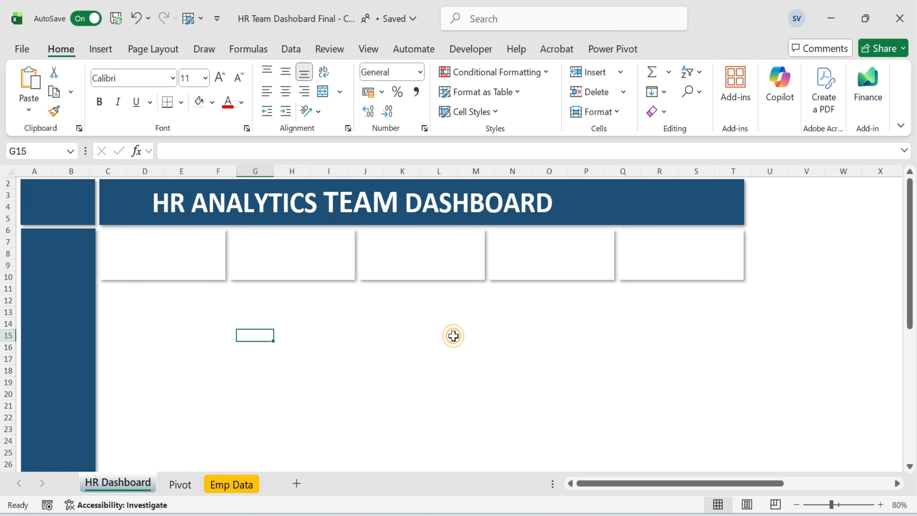
Copy the first card to just below the row of cards.
click(185, 257)
ctrl+drag(188, 264, 174, 308)
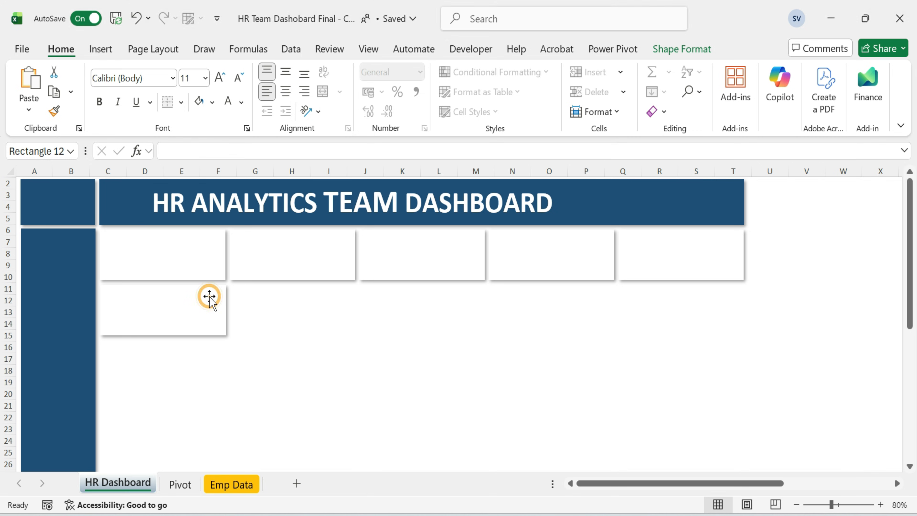
click(206, 297)
Resize the copied card to 6.05 cm high and 10.66 cm wide.
click(686, 49)
click(852, 79)
text(6.05)
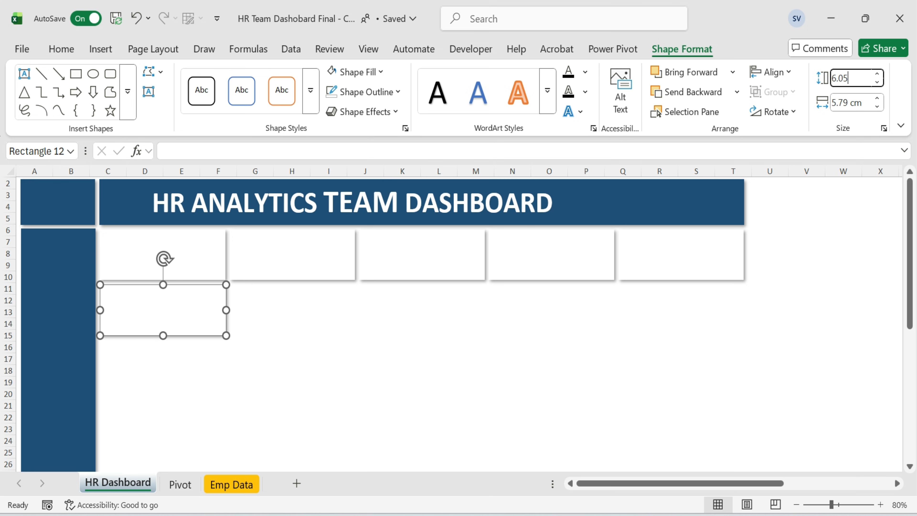
key(Tab)
text(10.66)
key(Return)
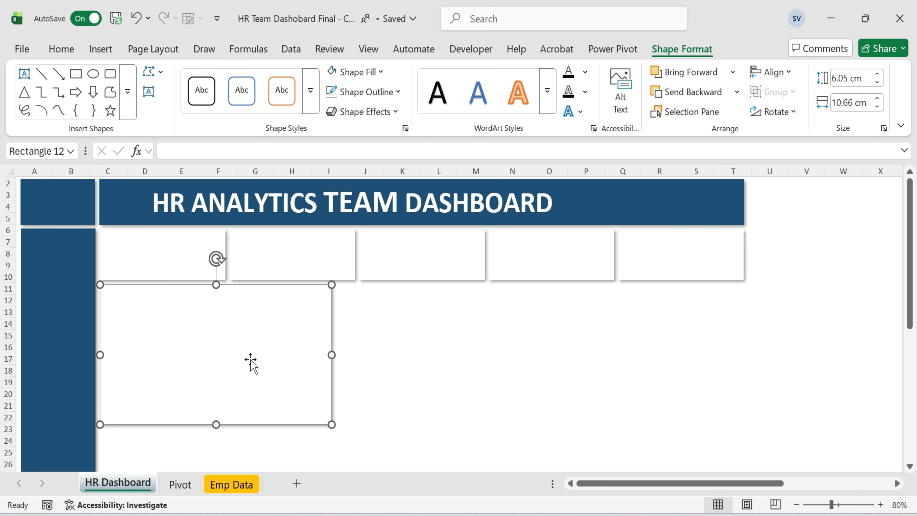
Paste a copy of the large card beside it and set the copy's width to 7.6 cm.
mouse_move(268, 348)
mouse_down()
mouse_move(354, 336)
mouse_move(262, 342)
mouse_up()
click(403, 336)
key(ctrl+v)
drag(404, 337, 422, 337)
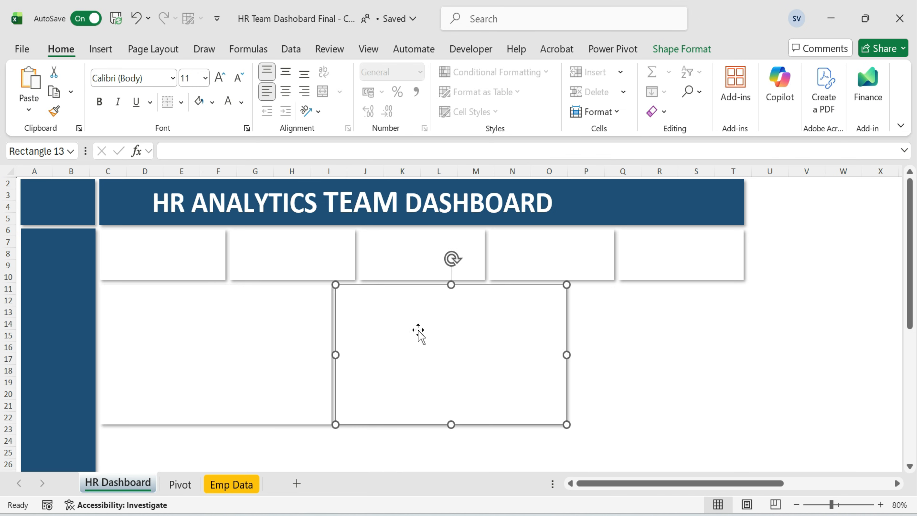
double_click(532, 337)
click(852, 103)
text(7.6)
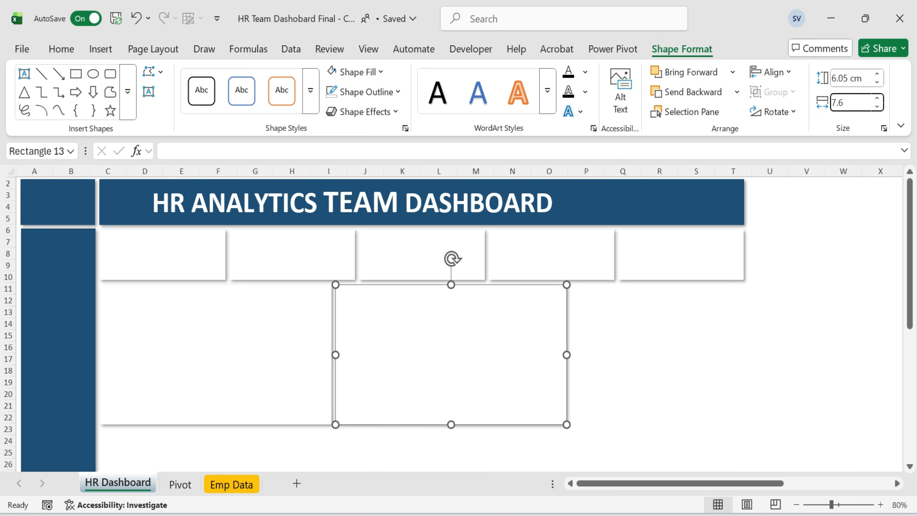
key(Return)
Copy the 7.6 cm card to its right and set that copy's width to 11.6 cm.
drag(445, 370, 609, 359)
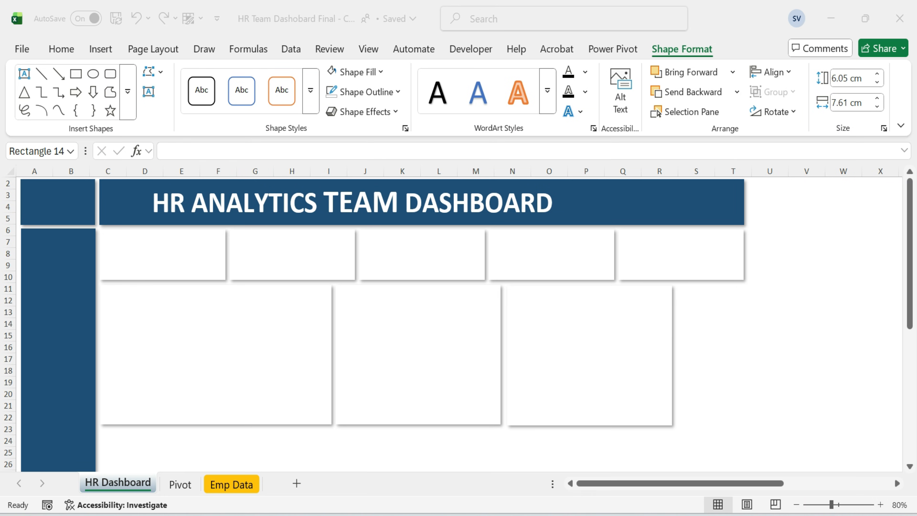
click(621, 334)
click(868, 105)
text(11.6)
key(Return)
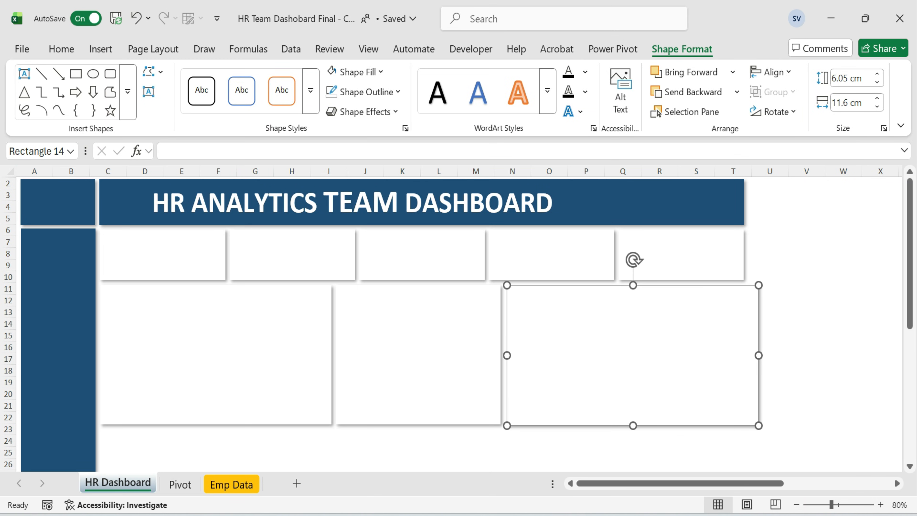
Select the three large cards and nudge them slightly to line them up.
click(799, 289)
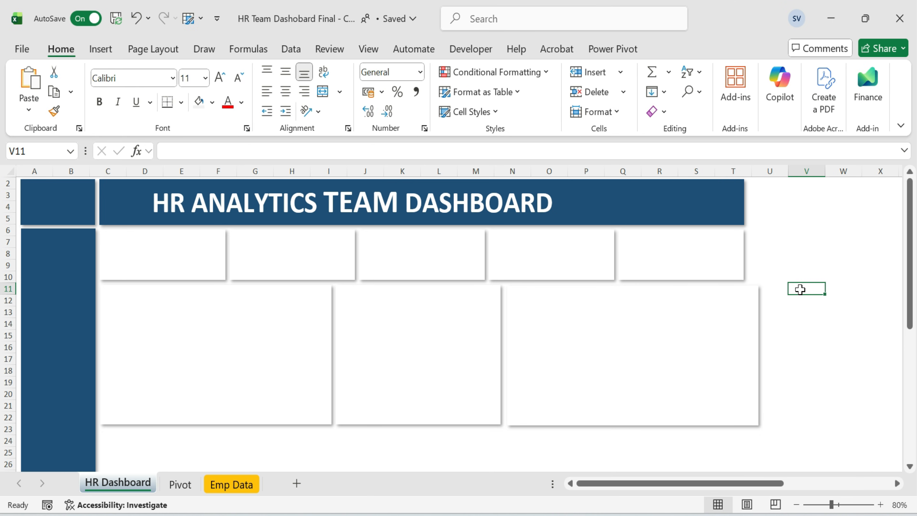
click(717, 310)
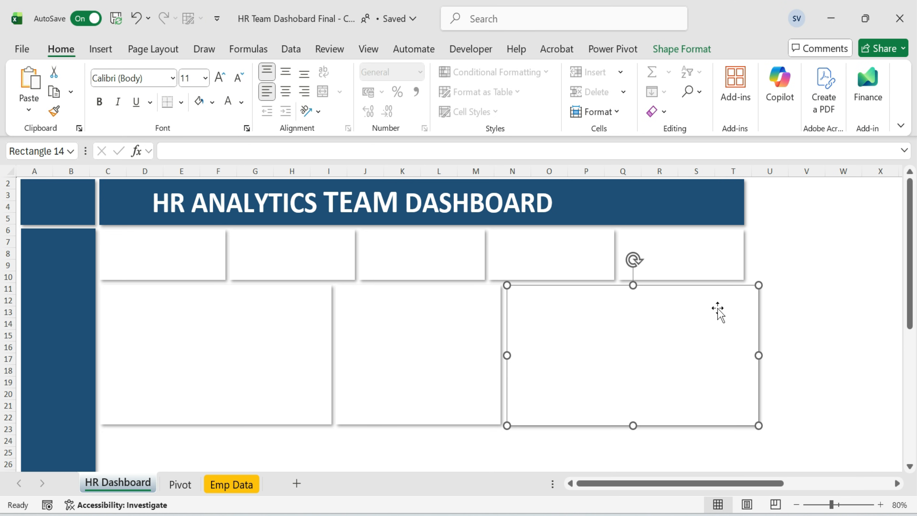
click(264, 339)
click(418, 358)
drag(574, 329, 573, 328)
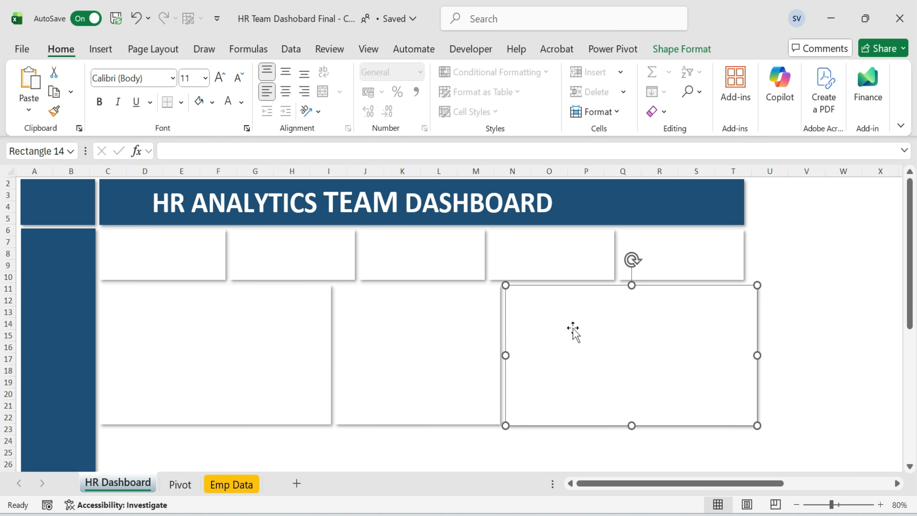
click(855, 322)
Copy the first large card into a new row beneath it.
scroll(263, 253, down, 4)
click(263, 253)
drag(263, 252, 256, 358)
click(423, 359)
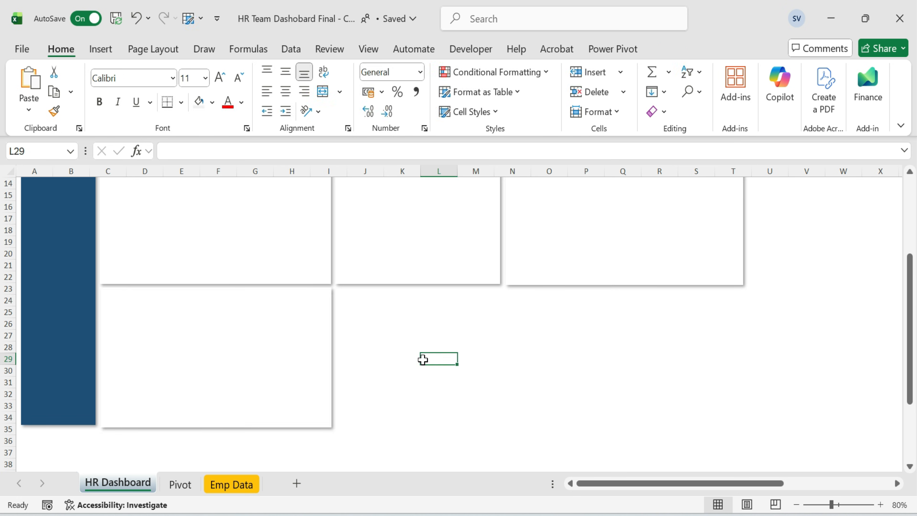
scroll(211, 362, up, 4)
click(162, 253)
ctrl+click(293, 254)
ctrl+click(421, 254)
ctrl+click(549, 250)
ctrl+click(681, 254)
ctrl+click(385, 327)
ctrl+click(591, 343)
click(807, 322)
click(806, 299)
scroll(225, 379, down, 4)
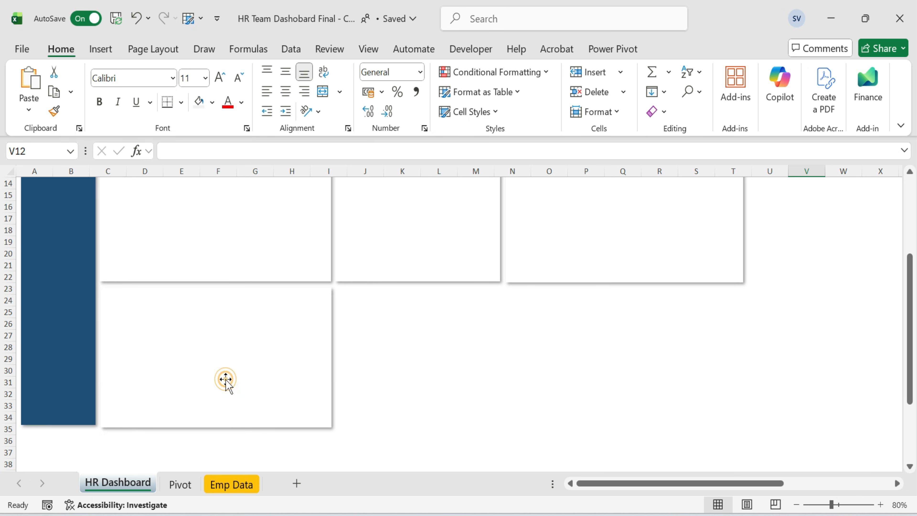
Build a bottom row of four cards of varying widths by narrowing, duplicating and repositioning the copied card.
click(226, 379)
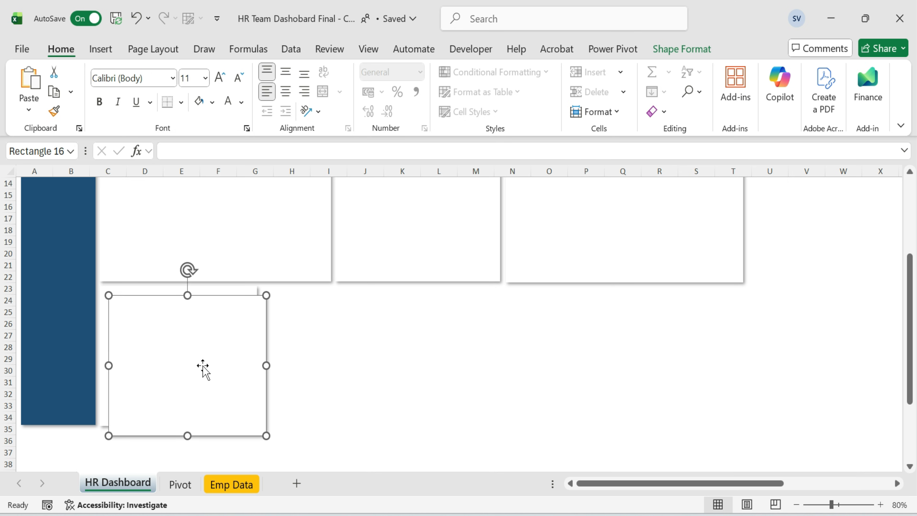
drag(202, 368, 356, 356)
drag(421, 356, 448, 356)
key(ctrl+d)
drag(389, 361, 567, 347)
drag(636, 356, 685, 354)
key(ctrl+d)
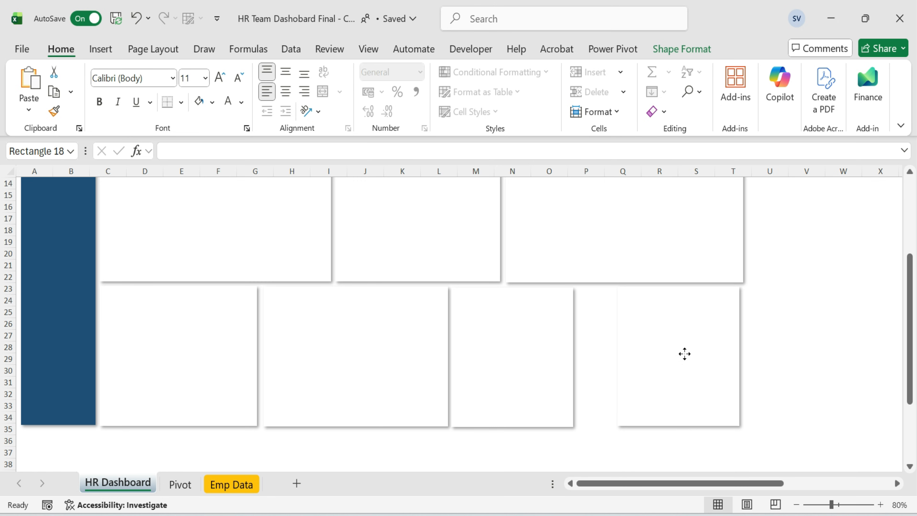
drag(616, 356, 578, 357)
Adjust the sidebar's bottom edge to line up with the bottom row of cards.
click(808, 307)
click(50, 427)
drag(51, 427, 55, 426)
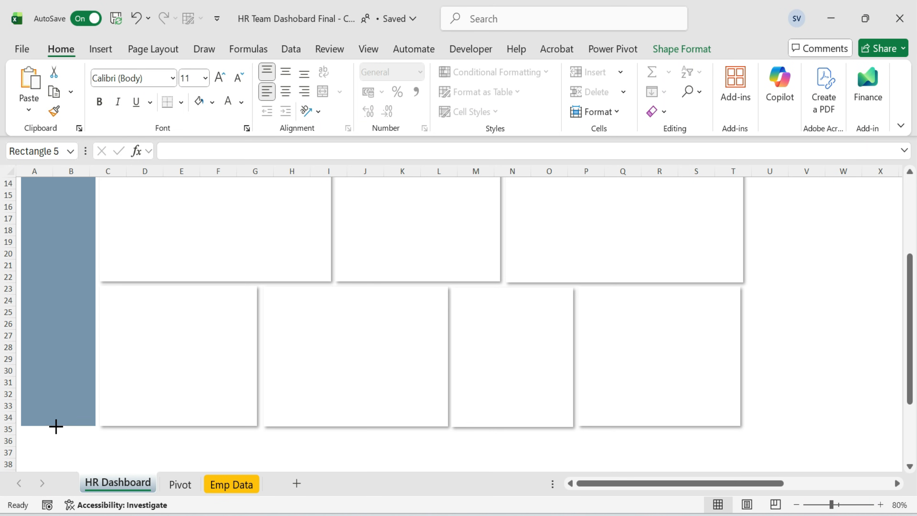
Nudge the bottom-right card slightly to line up its edge with the cards above.
click(821, 332)
scroll(821, 333, up, 4)
scroll(763, 306, down, 4)
click(737, 348)
drag(741, 356, 742, 358)
mouse_move(742, 357)
mouse_down()
mouse_move(752, 357)
mouse_move(744, 356)
mouse_up()
click(774, 318)
scroll(508, 333, up, 4)
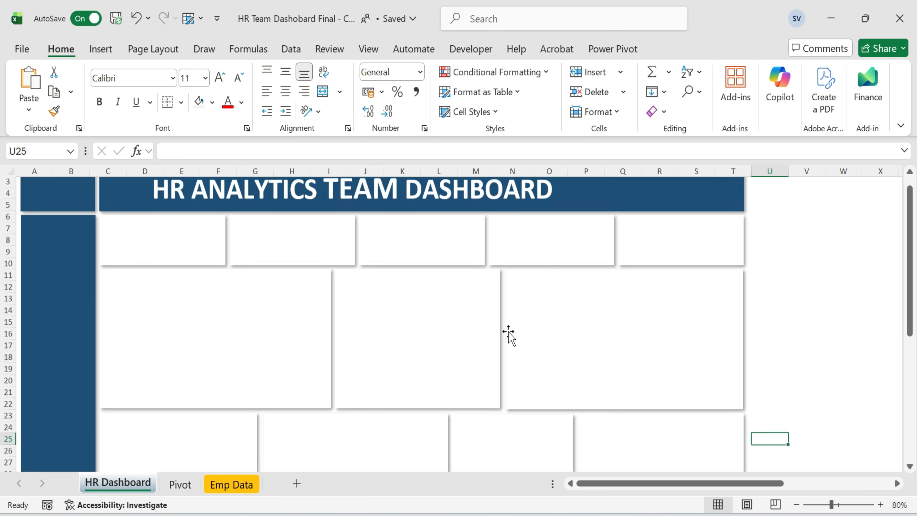
Move the VEDAKARNA logo from the side storage area into the top of the sidebar.
click(833, 274)
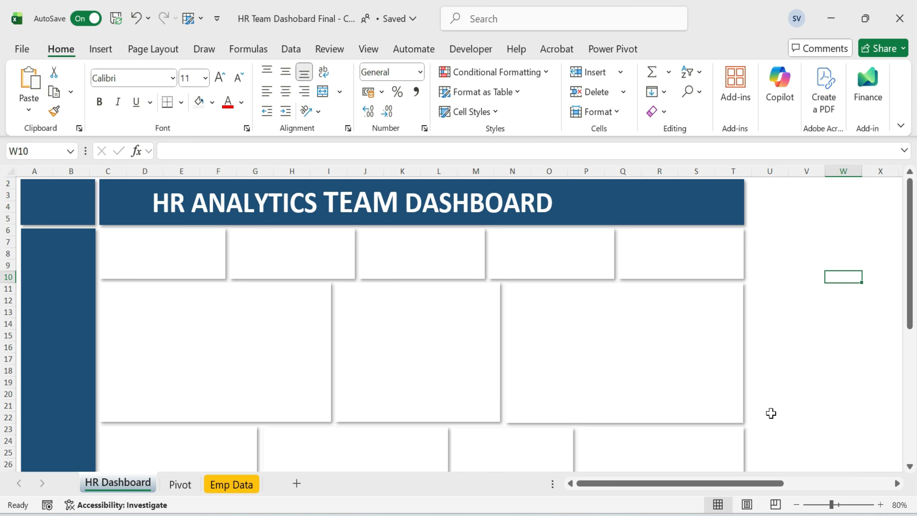
scroll(770, 411, right, 6)
click(583, 251)
key(ctrl+x)
drag(723, 484, 614, 485)
click(51, 205)
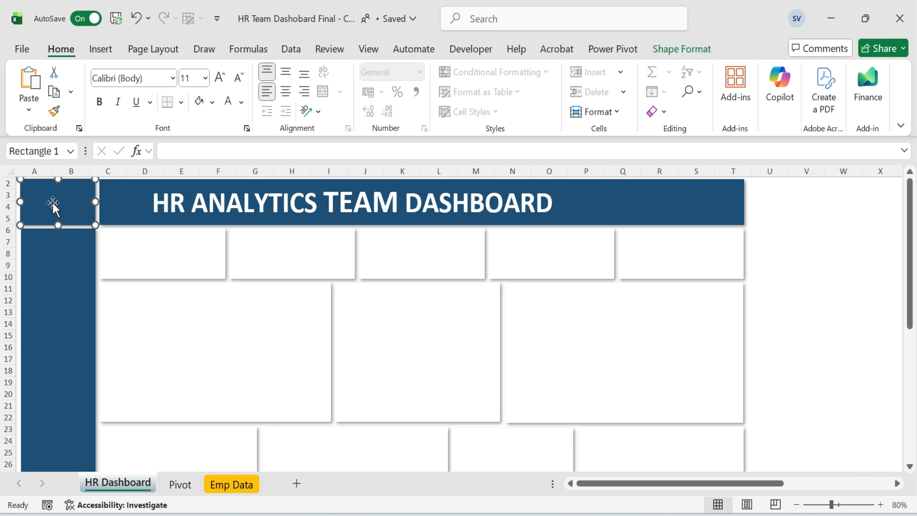
key(ctrl+v)
drag(44, 205, 53, 209)
Move the HR team people icon into the left end of the title banner.
drag(689, 484, 796, 485)
click(638, 238)
drag(737, 485, 734, 486)
drag(637, 238, 798, 237)
key(ctrl+x)
click(120, 201)
key(ctrl+v)
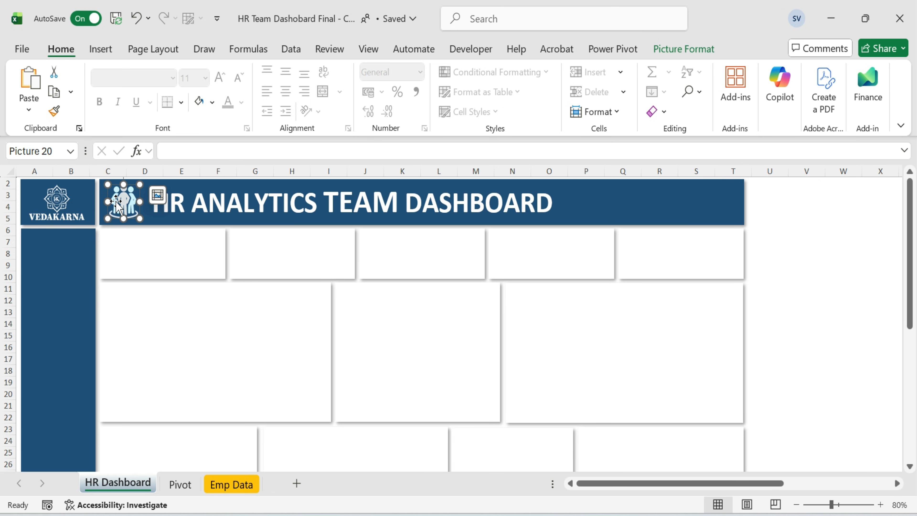
Cut the refresh and monitor icons from the storage area and paste them onto the title banner.
click(794, 241)
scroll(796, 237, right, 5)
click(796, 236)
drag(799, 249, 633, 253)
key(ctrl+x)
click(228, 212)
key(ctrl+v)
click(840, 242)
key(ctrl+x)
click(284, 219)
key(ctrl+v)
Position the refresh and monitor icons at the right end of the title banner.
drag(704, 484, 592, 484)
drag(128, 205, 652, 208)
click(119, 208)
drag(140, 183, 300, 205)
key(ctrl+z)
click(134, 192)
drag(137, 191, 714, 197)
click(806, 268)
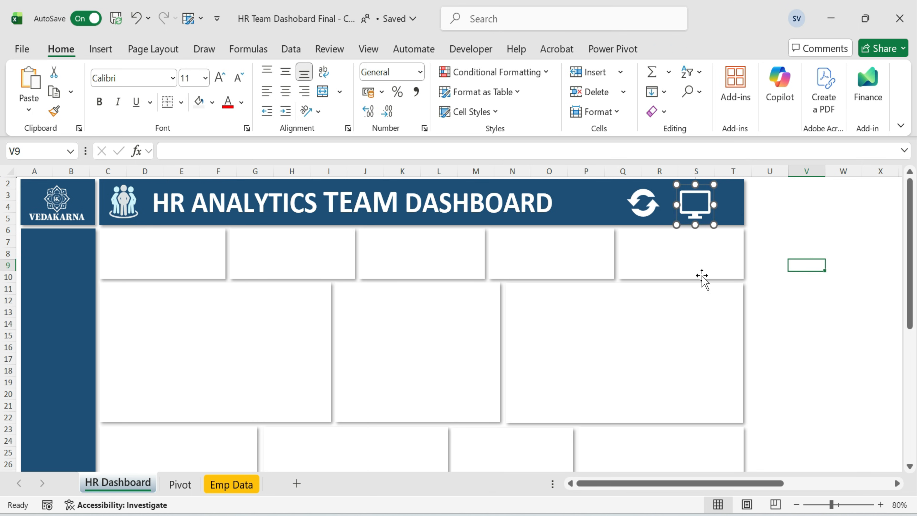
Paste the five KPI icons and place one at the left of each top-row card.
drag(678, 482, 574, 481)
key(ctrl+v)
drag(313, 251, 655, 247)
drag(271, 254, 513, 254)
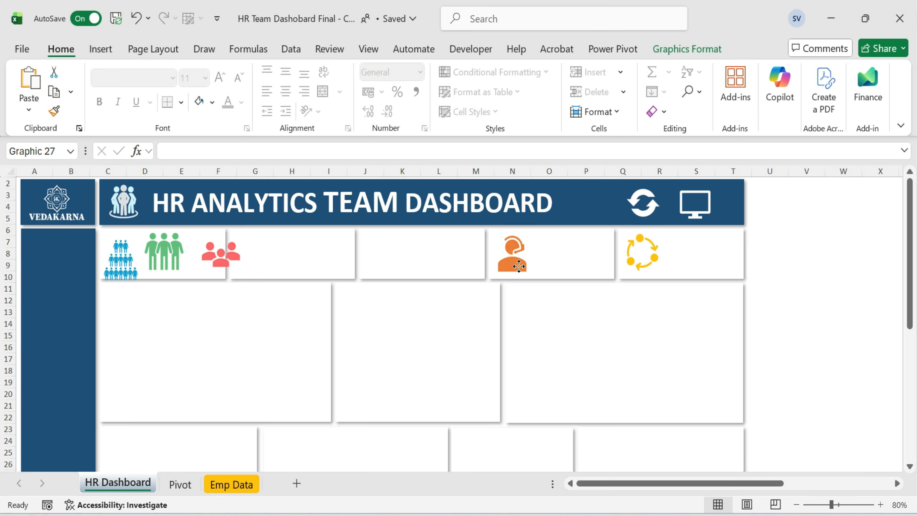
drag(241, 263, 406, 266)
drag(165, 253, 251, 254)
click(121, 259)
drag(121, 258, 125, 255)
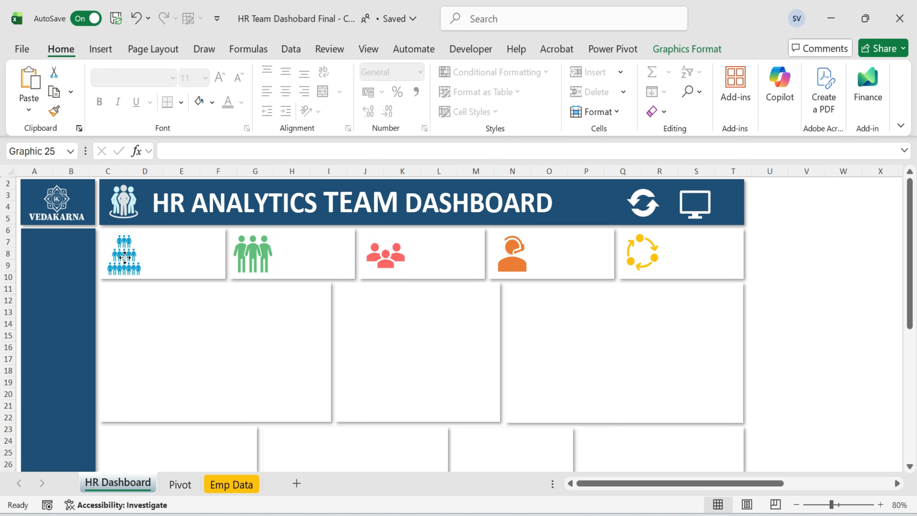
Draw a text box in the first card reading Overall HC and make it bold.
click(786, 290)
click(101, 50)
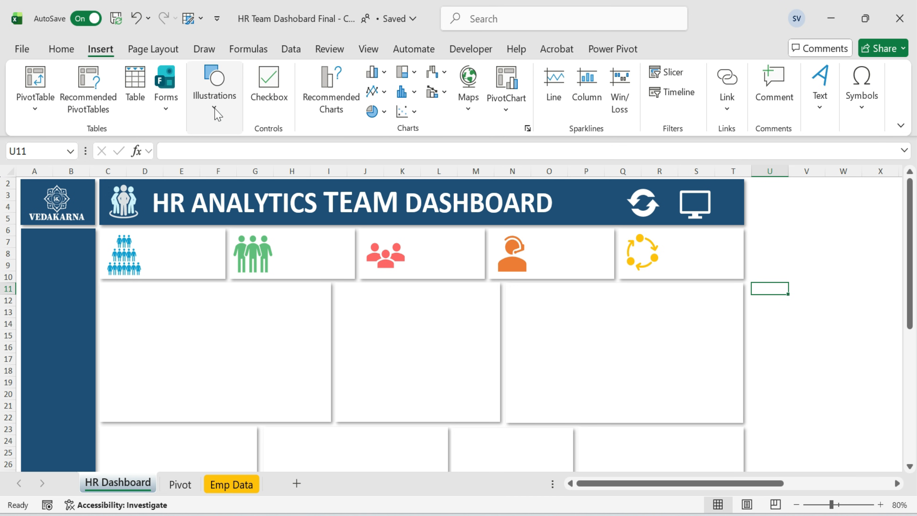
click(214, 105)
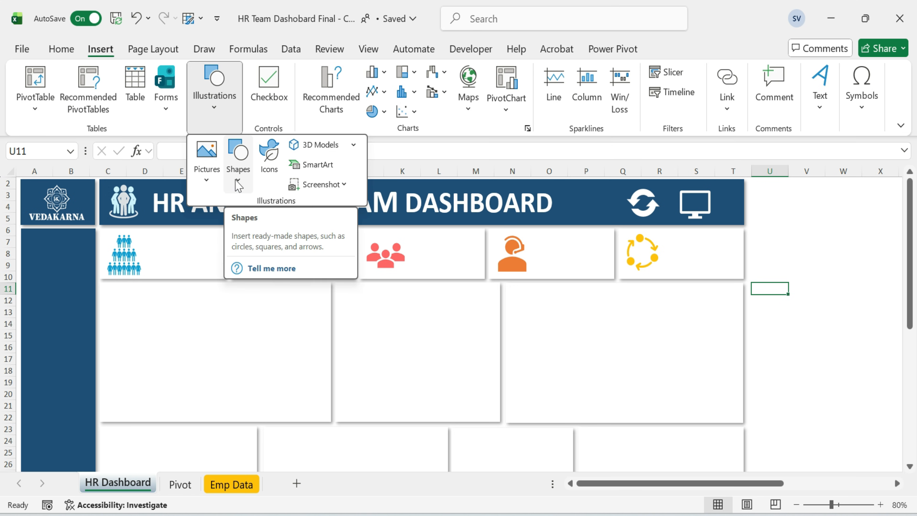
click(238, 181)
click(231, 221)
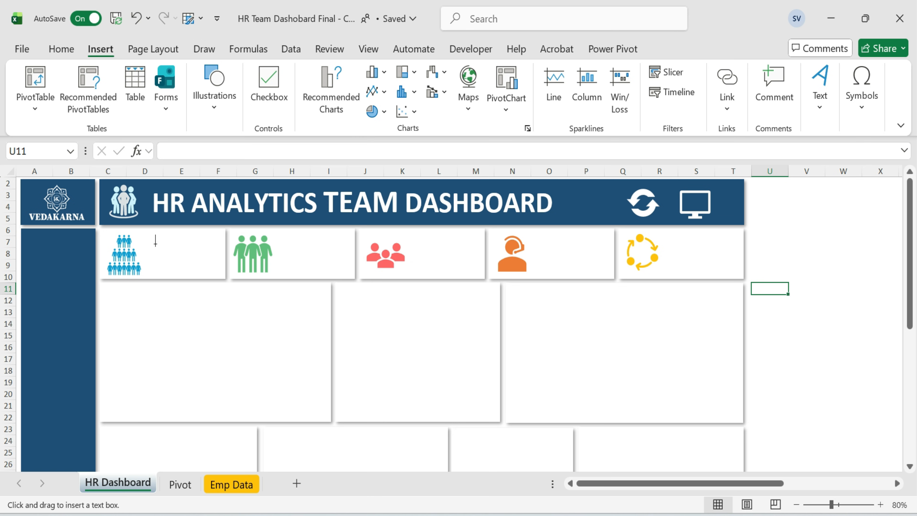
drag(169, 247, 219, 257)
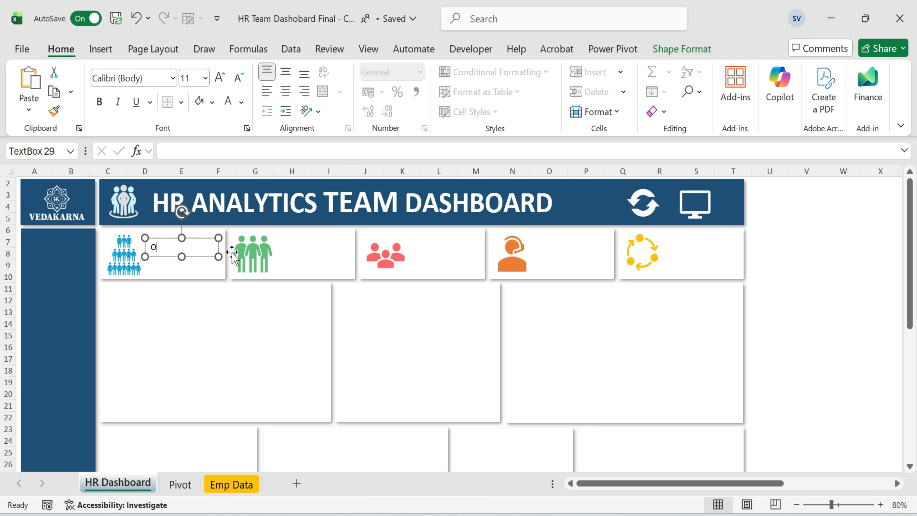
key(ctrl+a)
key(ctrl+b)
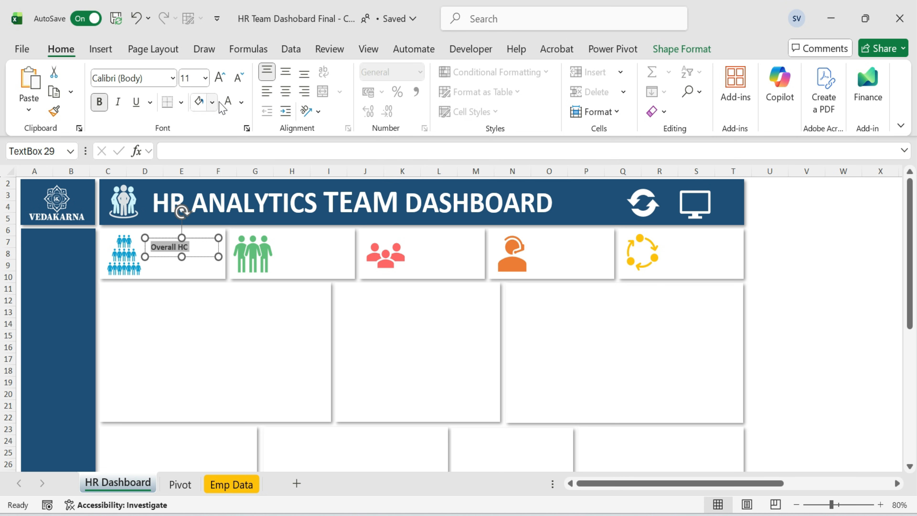
Colour the Overall HC label text grey and enlarge it to 18 pt.
click(212, 102)
click(201, 301)
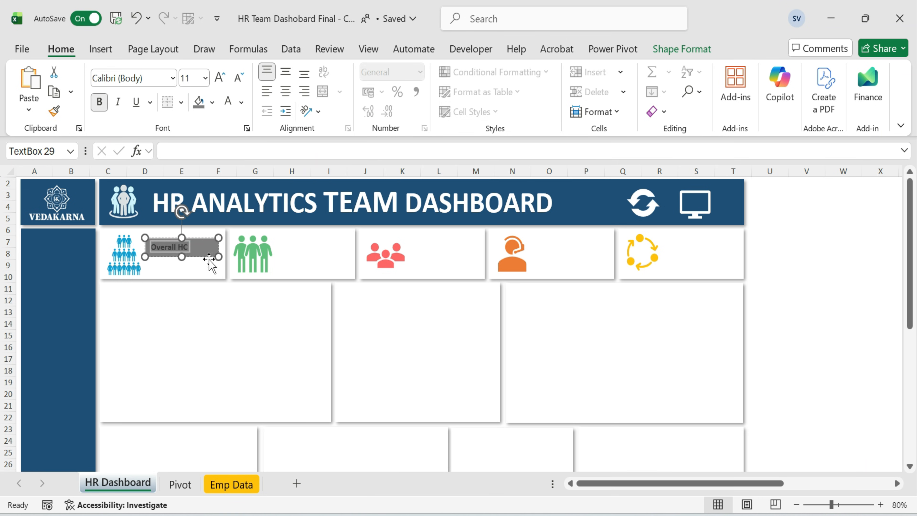
click(242, 102)
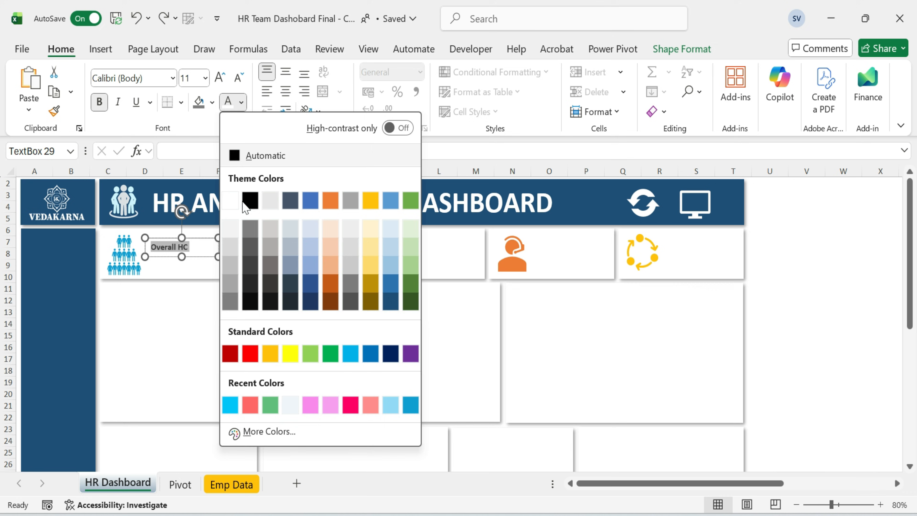
click(232, 303)
click(195, 239)
key(ctrl+a)
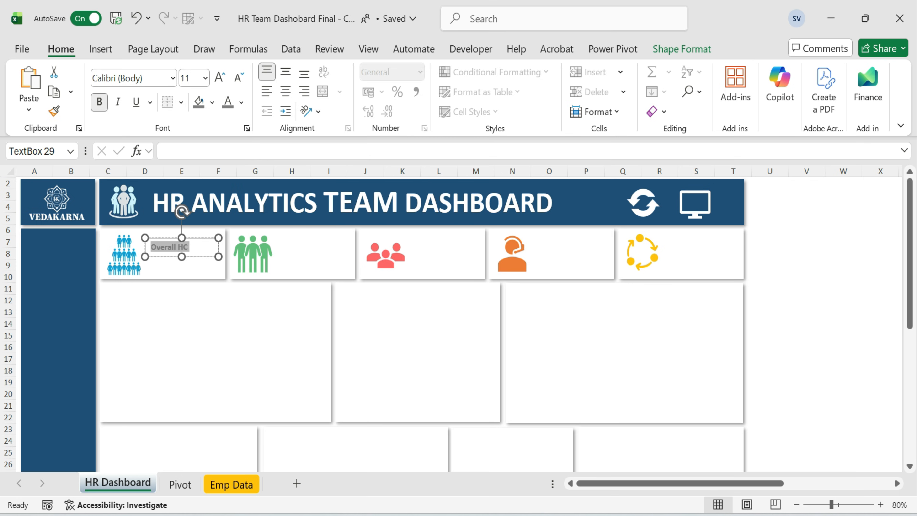
click(221, 77)
click(220, 77)
click(221, 77)
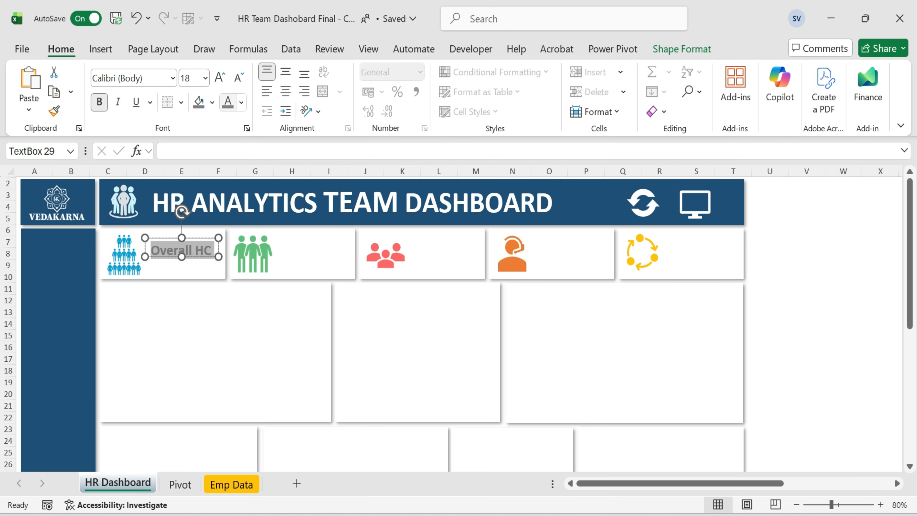
Remove the Overall HC text box's fill and outline.
click(678, 47)
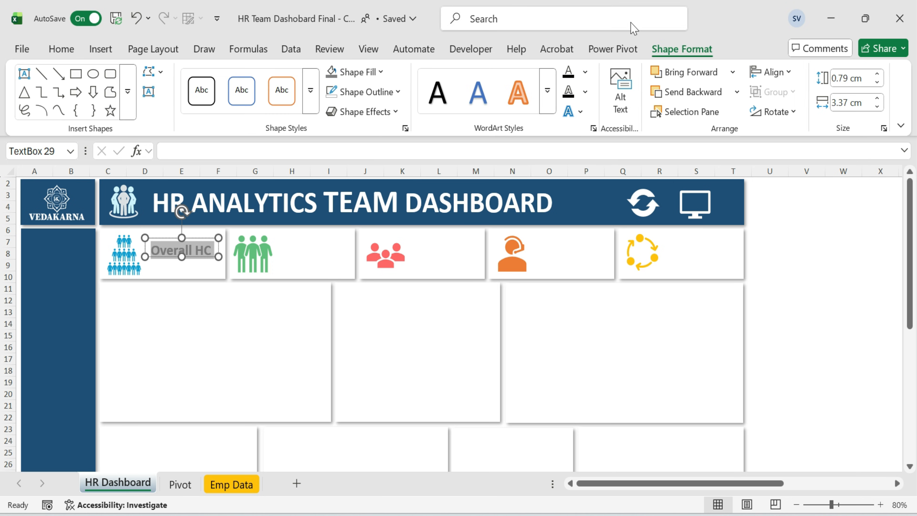
click(379, 72)
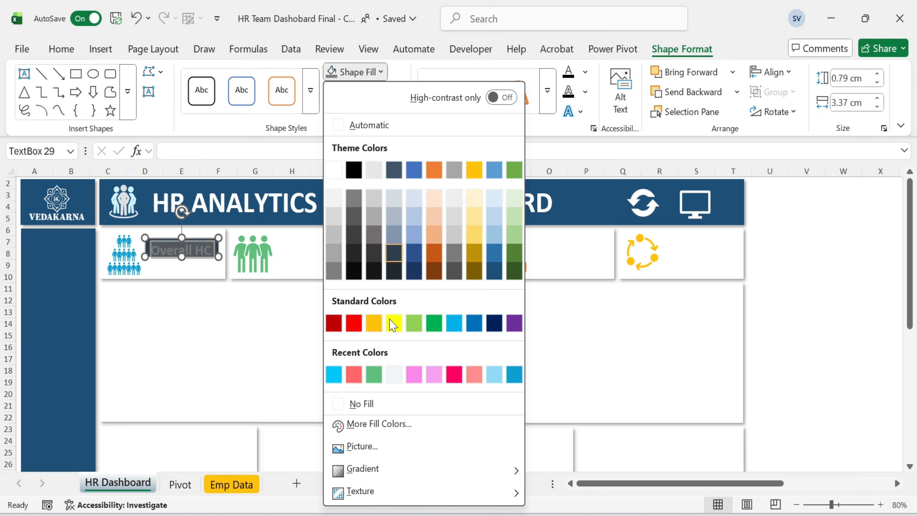
click(372, 404)
click(393, 93)
scroll(390, 414, down, 1)
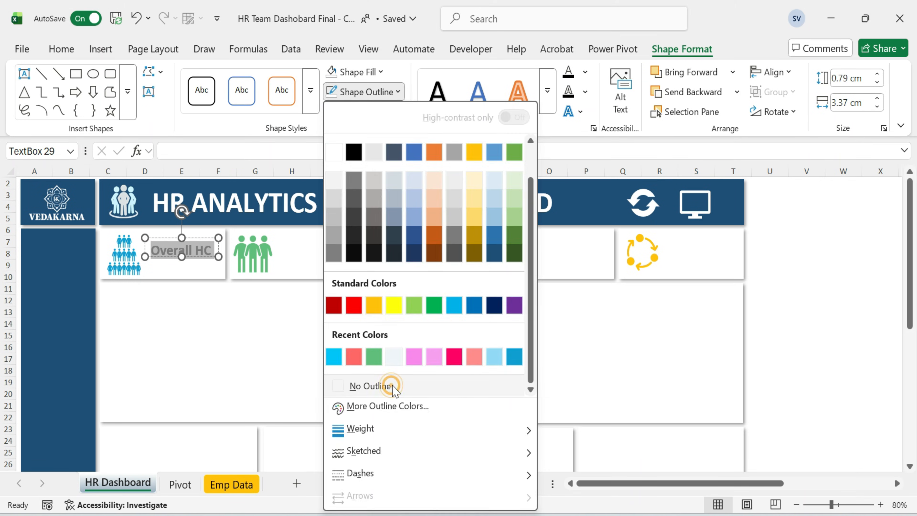
click(388, 385)
Center the label text horizontally and align it to the top of the box.
click(61, 48)
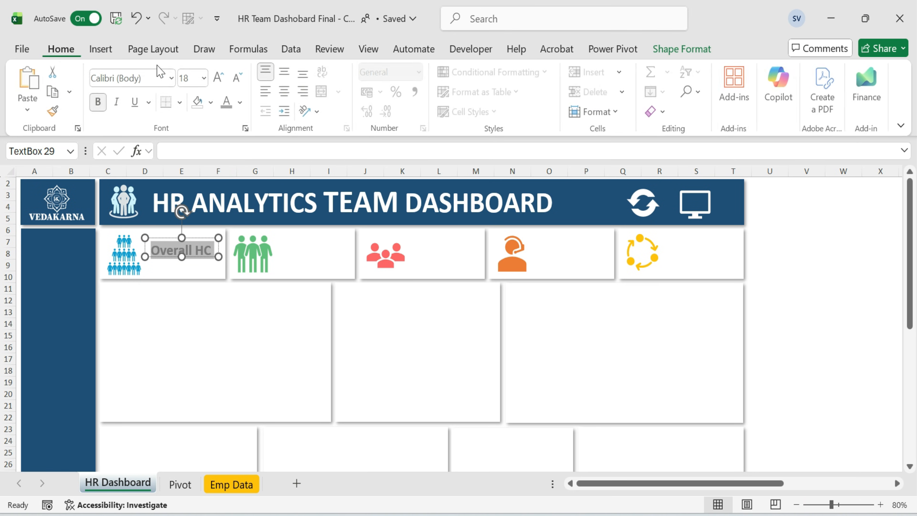
click(286, 93)
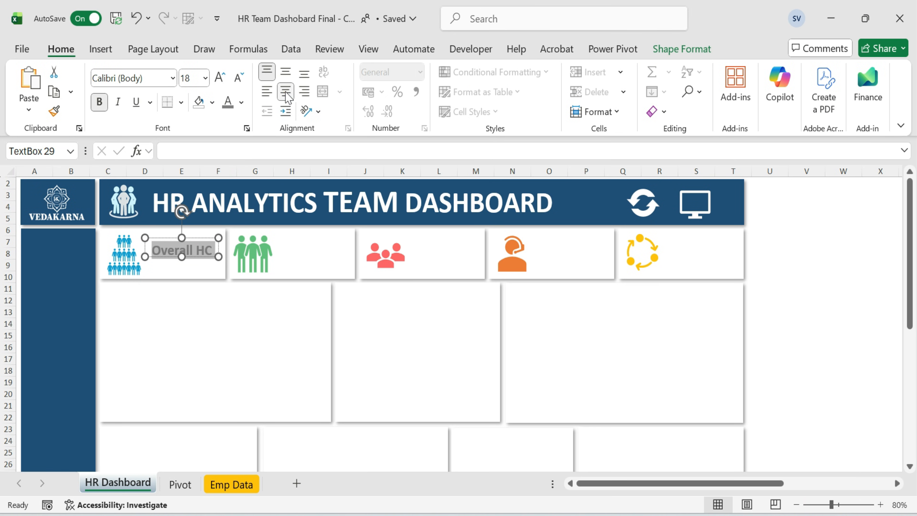
click(286, 71)
key(Escape)
key(Escape)
Copy the label into the second card and change its text to Active HC.
click(195, 256)
drag(195, 255, 327, 251)
click(321, 242)
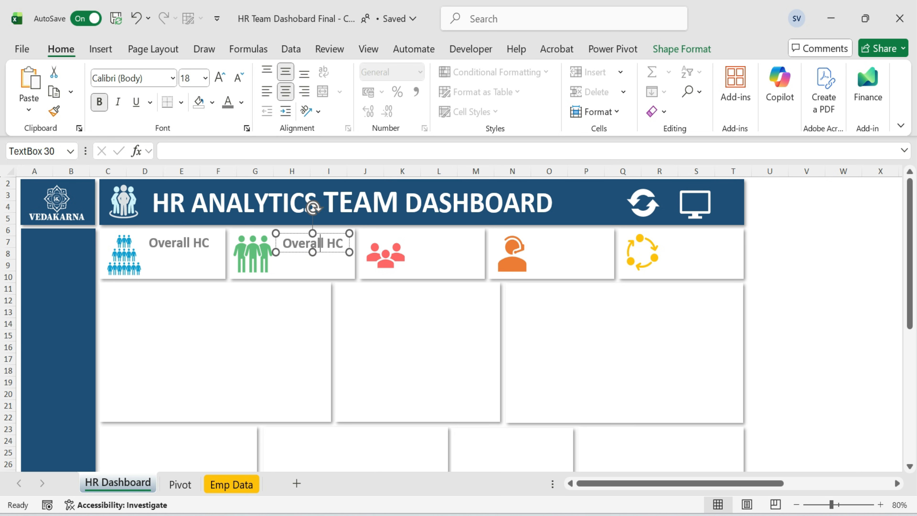
key(BackSpace)
key(BackSpace)
key(BackSpace)
key(BackSpace)
key(BackSpace)
key(BackSpace)
key(BackSpace)
text(Active)
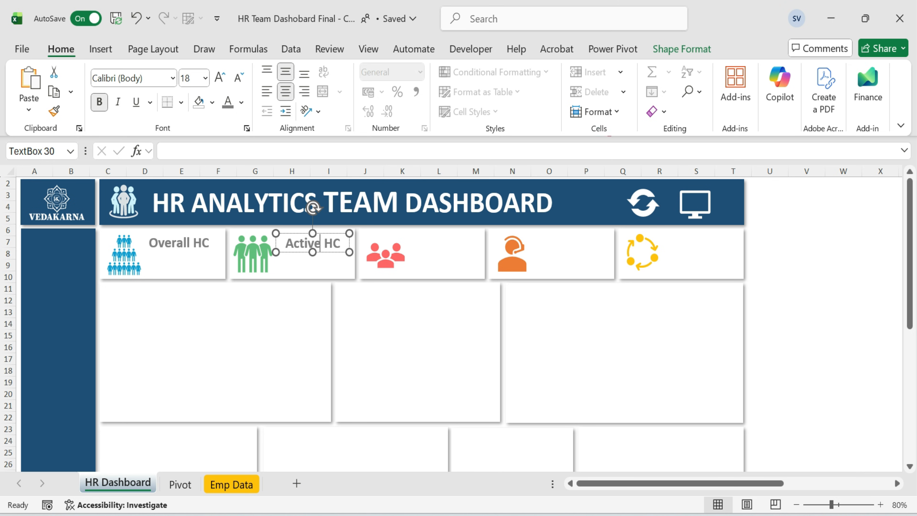
Paste a label copy into the third card and change its text to Attrition.
click(436, 245)
key(ctrl+v)
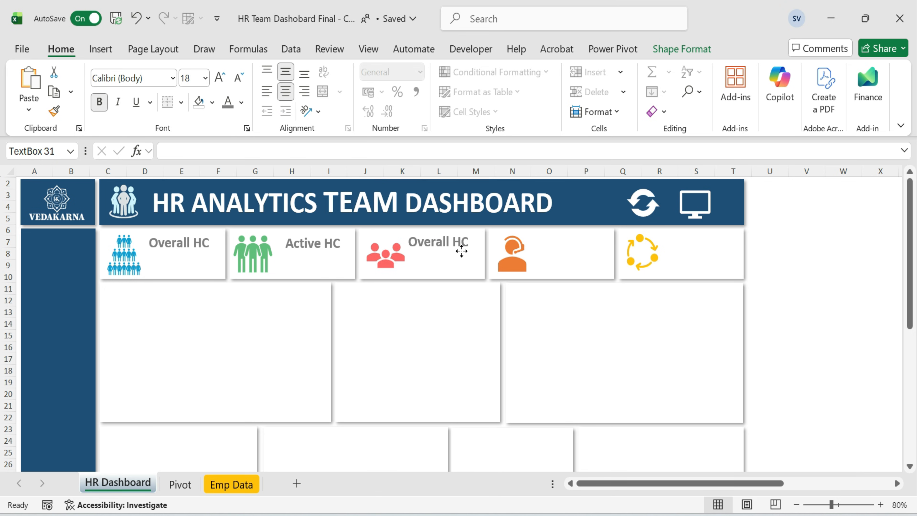
click(450, 242)
key(ctrl+a)
text(Attrition)
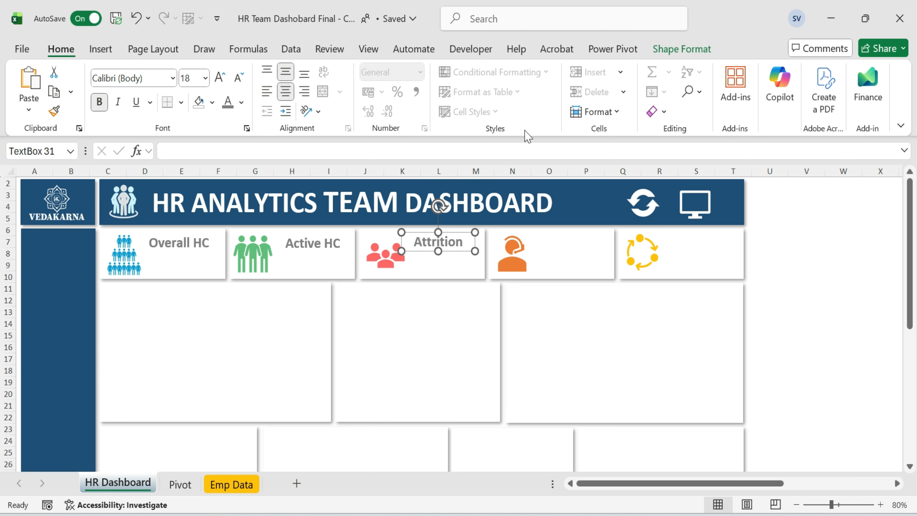
Duplicate the Attrition label into the fourth card and change it to Attrition %.
key(ctrl+d)
drag(448, 249, 589, 244)
text(%)
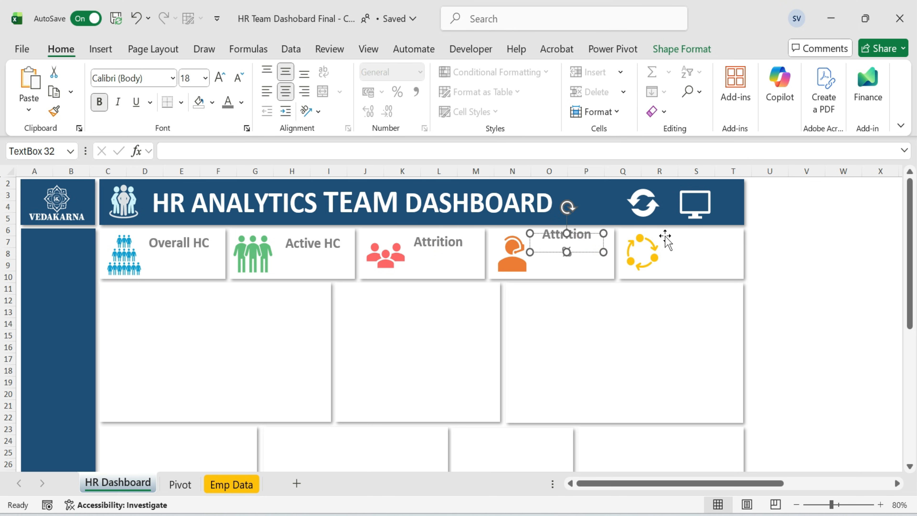
Duplicate the Attrition label into the fifth card and rename it Transfer.
click(458, 242)
key(ctrl+d)
drag(650, 247, 717, 250)
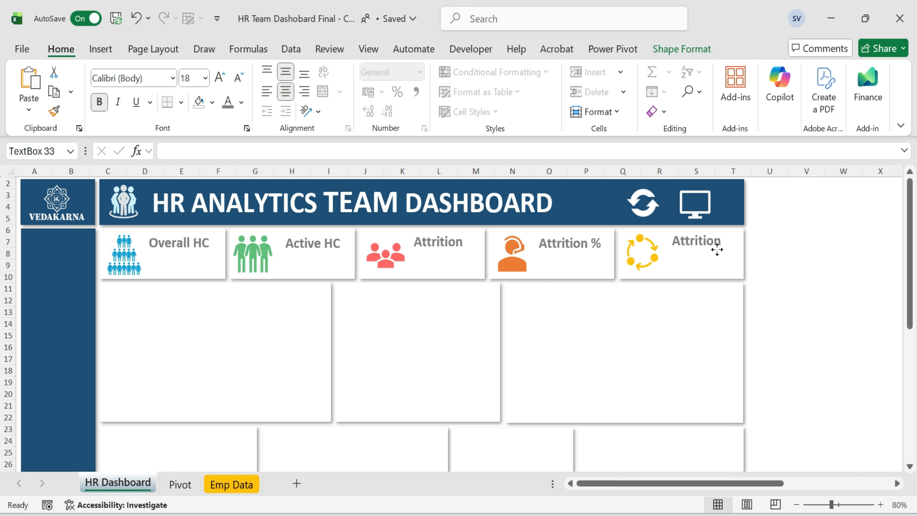
click(707, 241)
key(ctrl+a)
text(Tra)
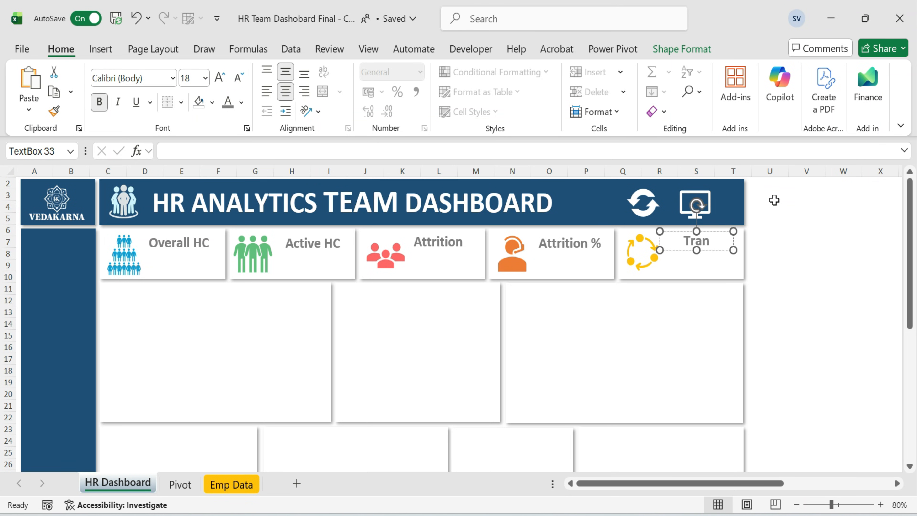
click(779, 249)
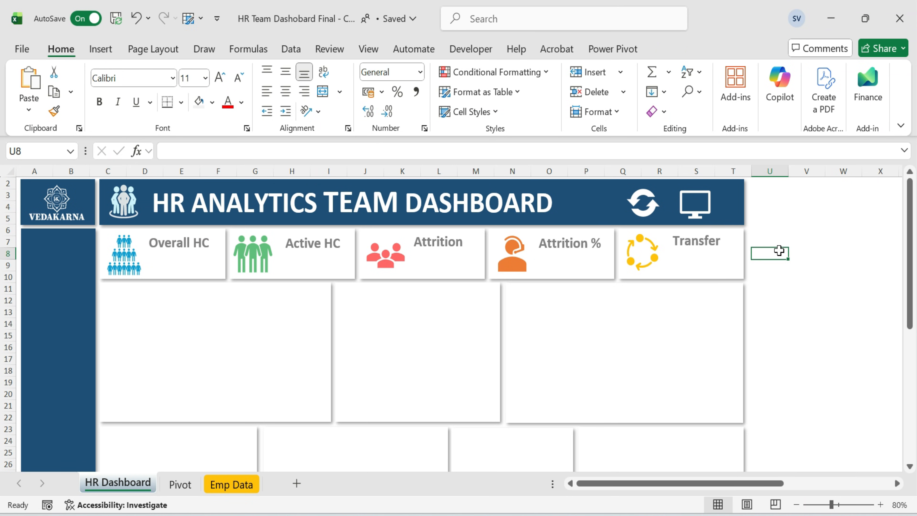
Duplicate the Overall HC label below itself and link its text to cell C17 on the Pivot sheet.
click(798, 285)
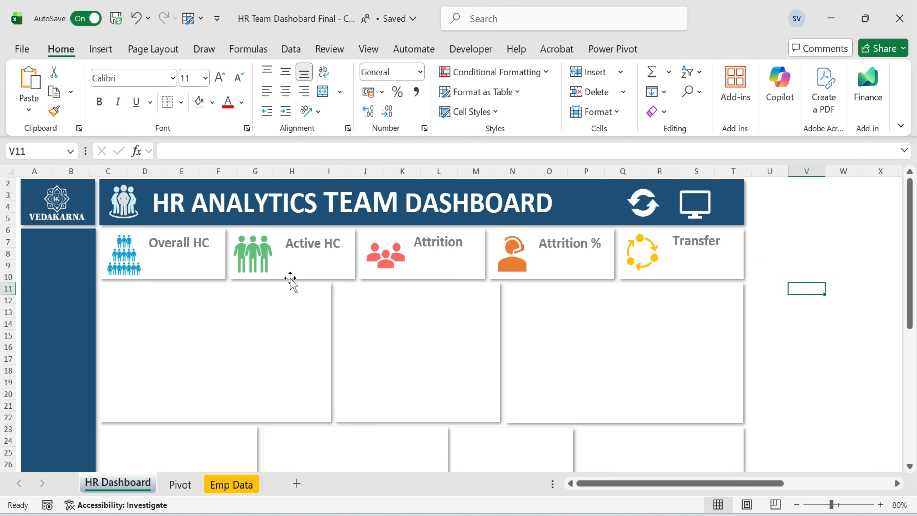
click(189, 256)
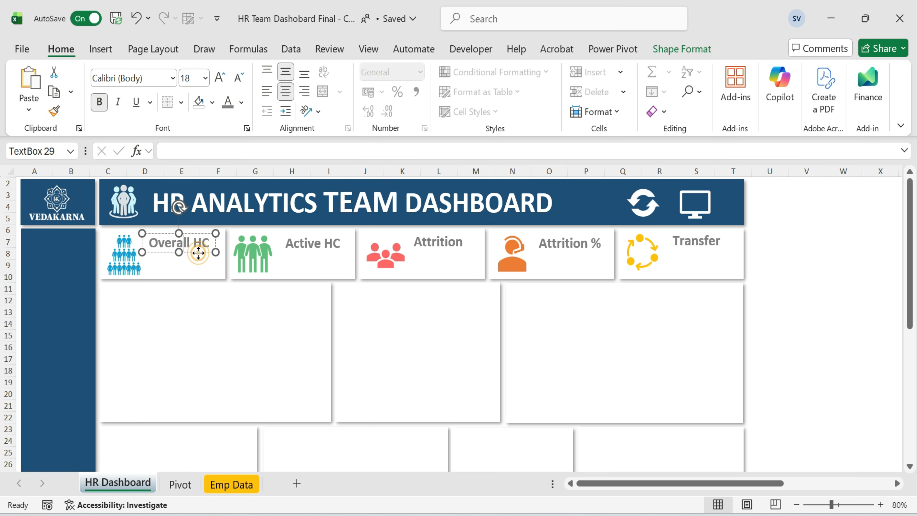
key(ctrl+d)
drag(206, 262, 200, 267)
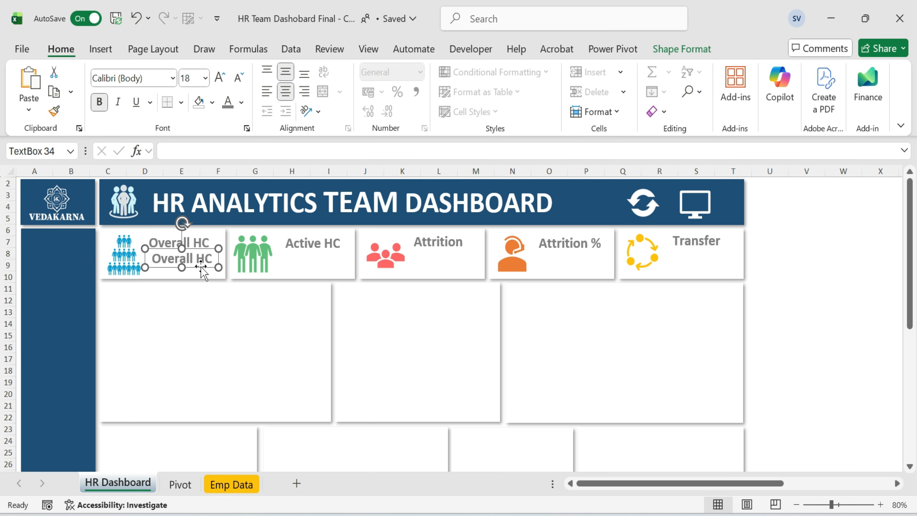
click(170, 151)
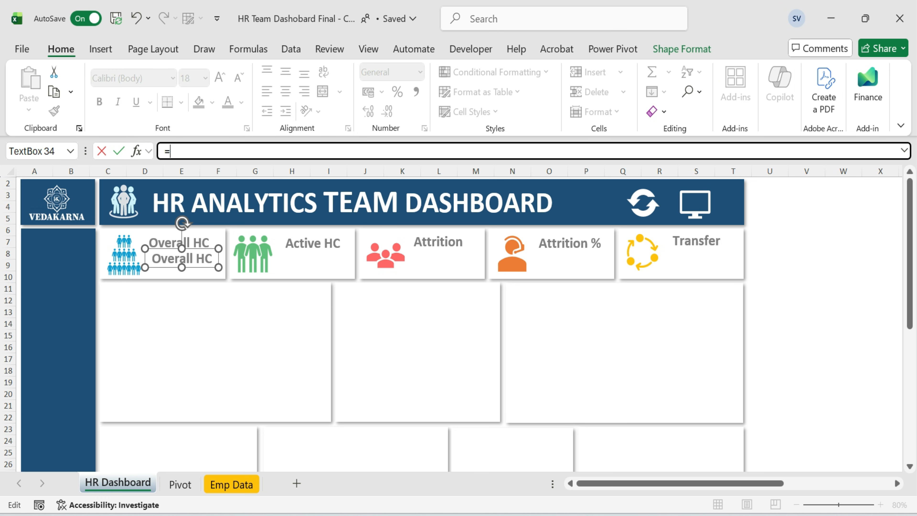
text(=)
click(180, 484)
click(77, 369)
key(Return)
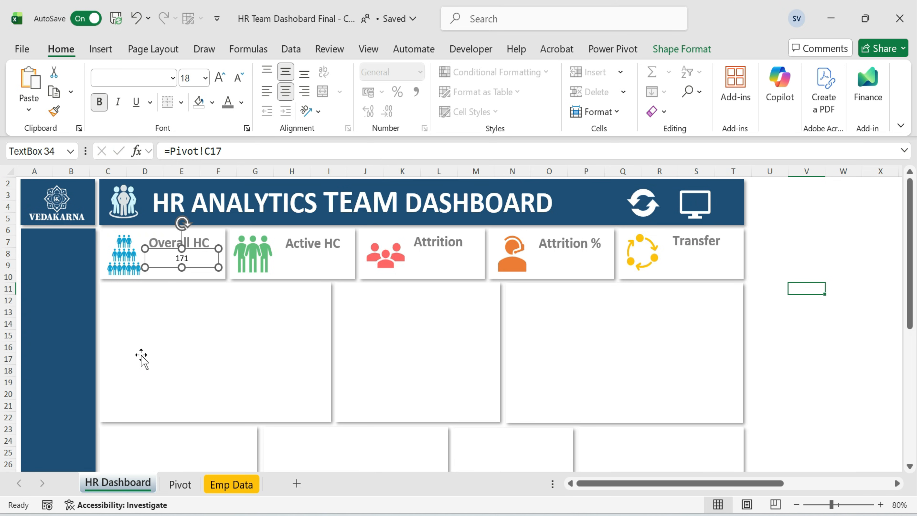
click(189, 78)
text(2)
key(Escape)
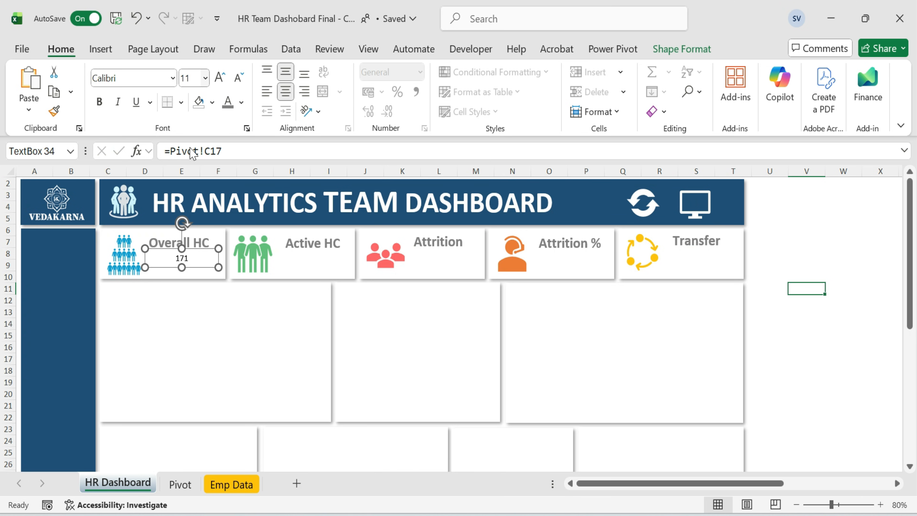
Set the Overall HC value box to 24 pt bold and reposition it under its label.
click(176, 258)
click(195, 78)
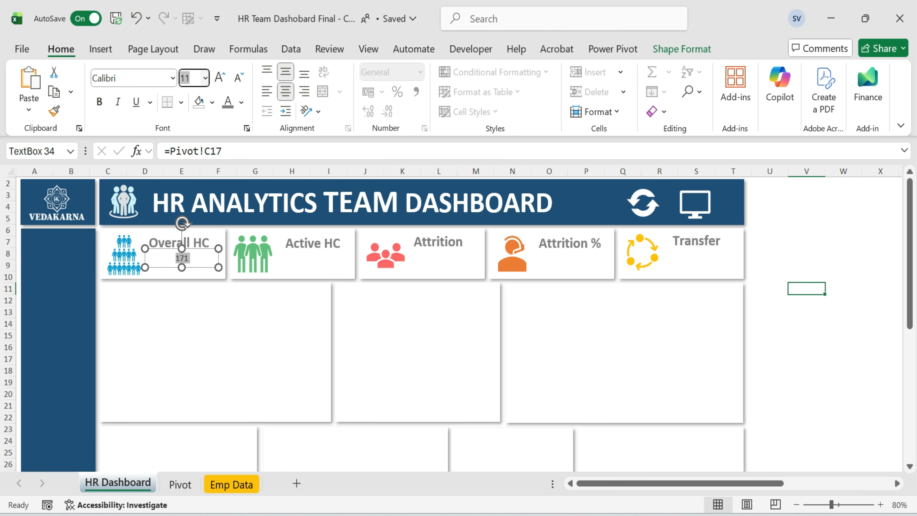
text(24)
key(Return)
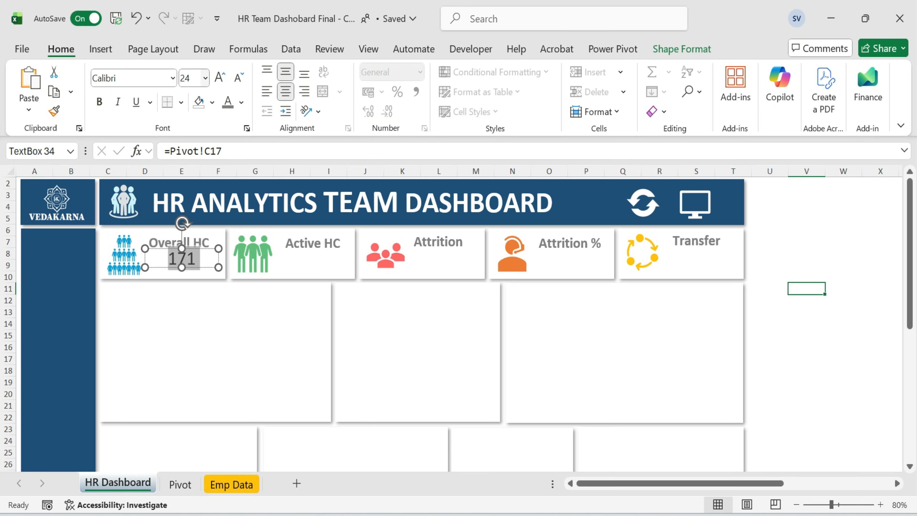
key(ctrl+b)
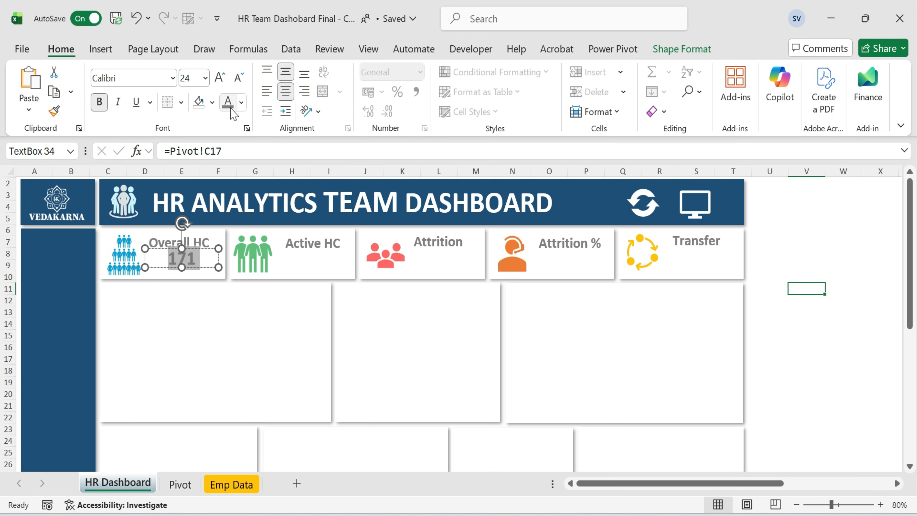
drag(219, 267, 192, 270)
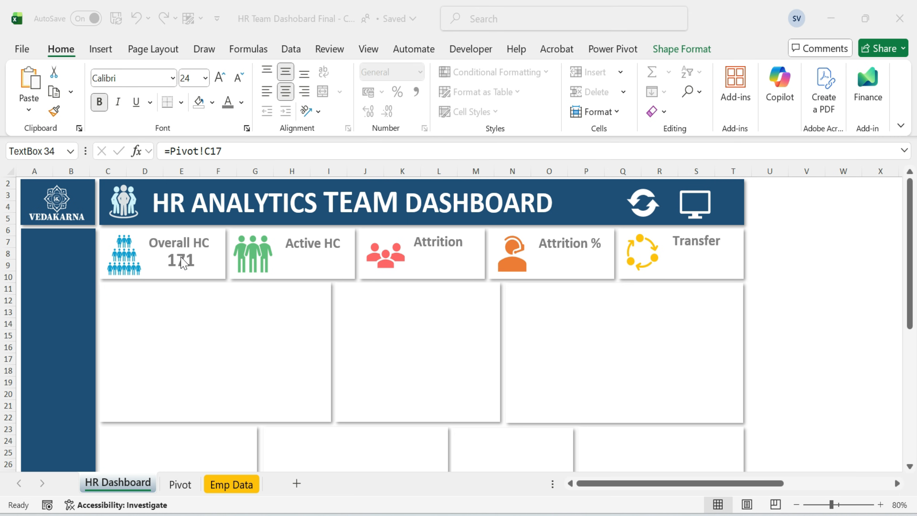
click(183, 265)
click(241, 102)
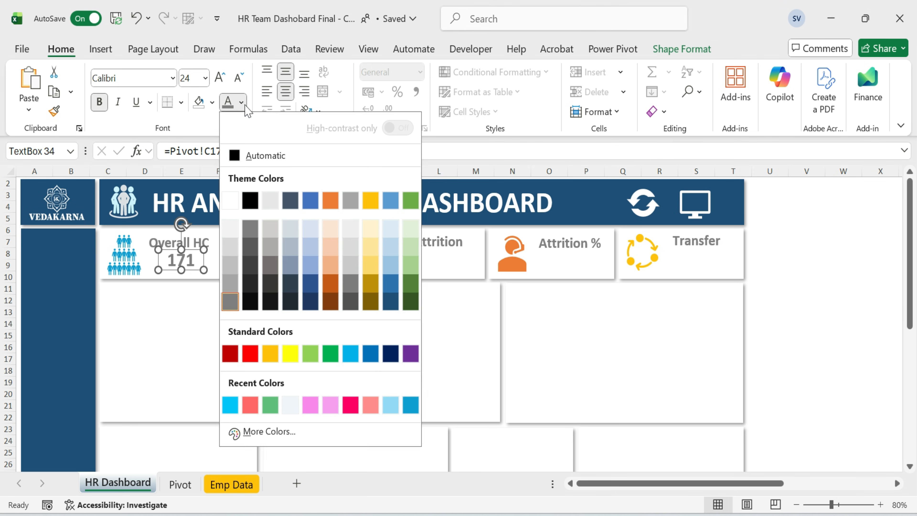
click(786, 277)
click(826, 286)
Duplicate the Overall HC value into the Active HC card and link it to cell C18 on the Pivot sheet.
click(187, 262)
key(ctrl+d)
drag(195, 267, 323, 272)
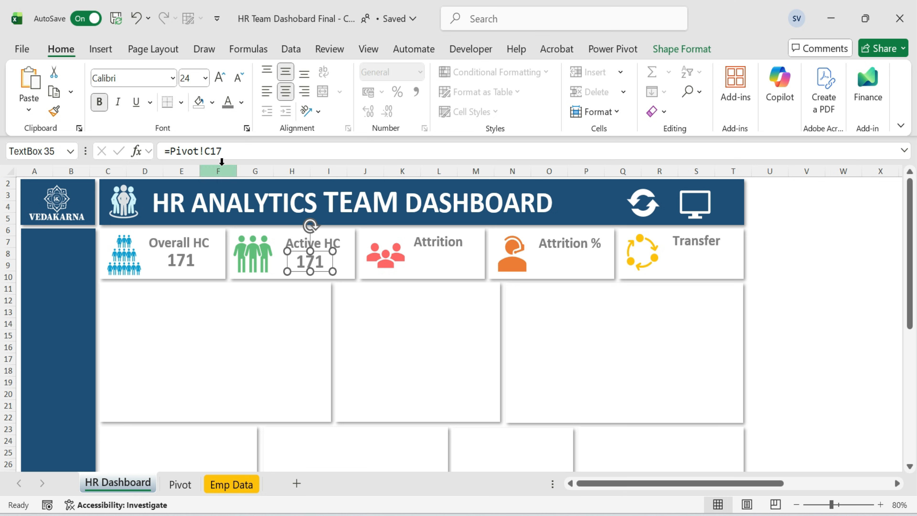
click(180, 484)
click(78, 367)
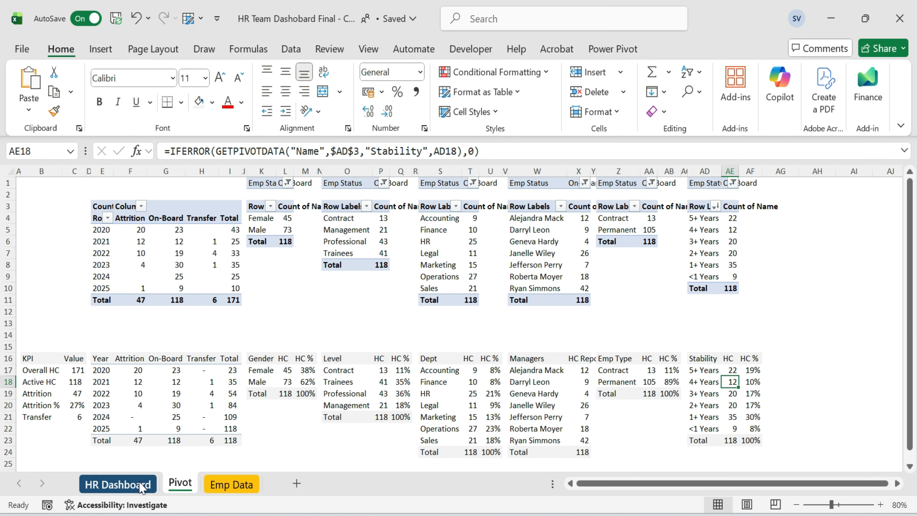
key(Return)
click(222, 151)
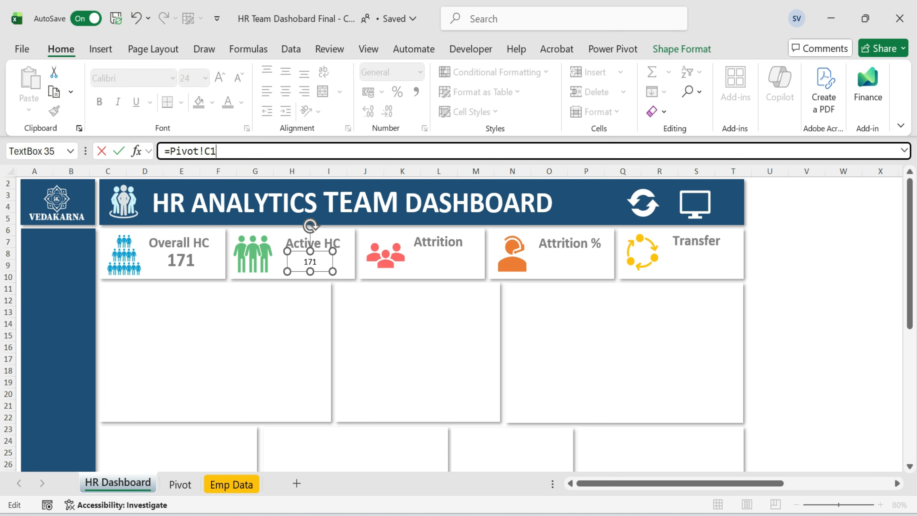
text(8)
key(Return)
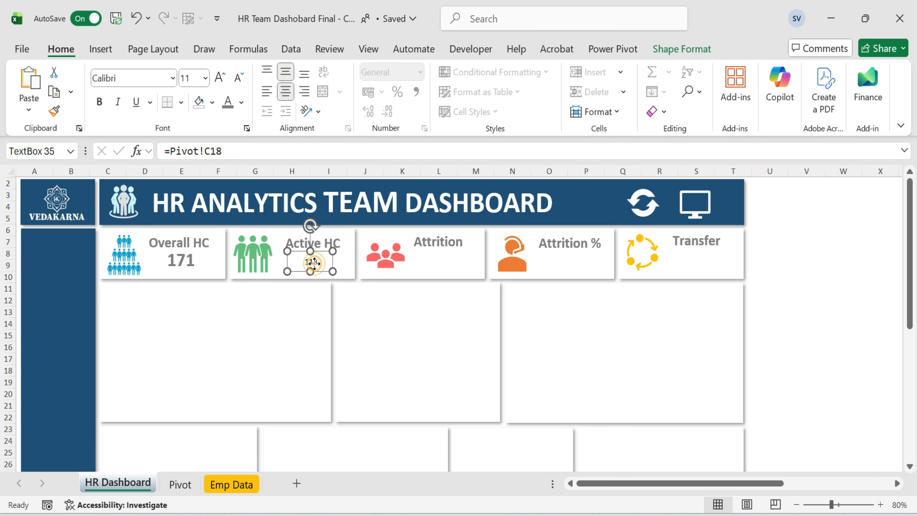
Format the Active HC value as 24 pt bold.
click(186, 78)
text(24)
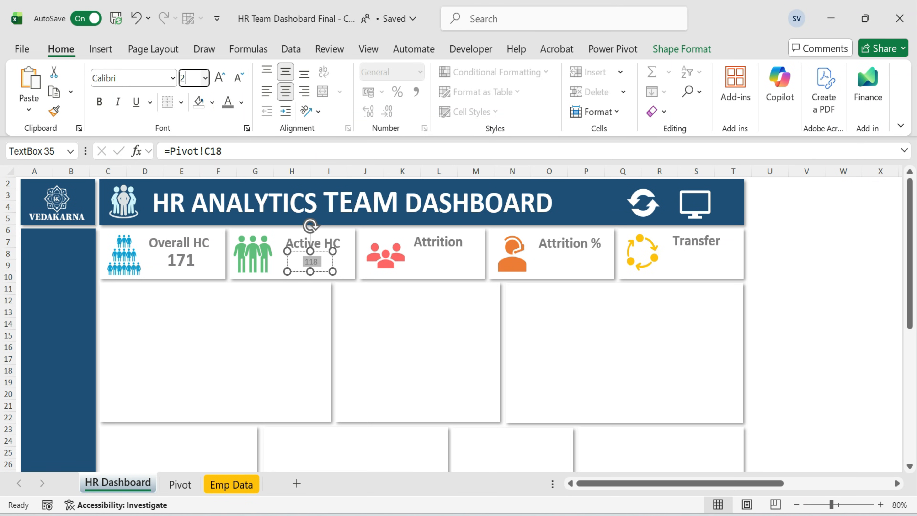
key(Return)
key(ctrl+b)
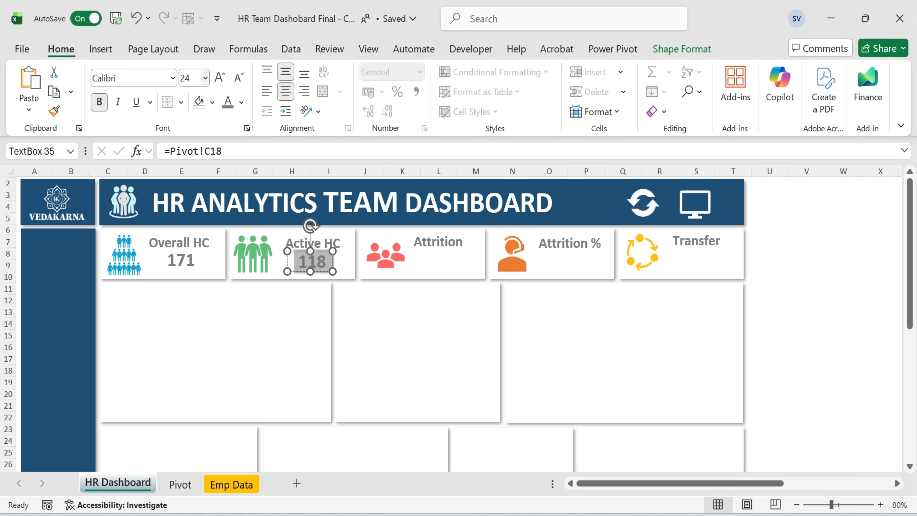
key(ctrl+b)
click(800, 305)
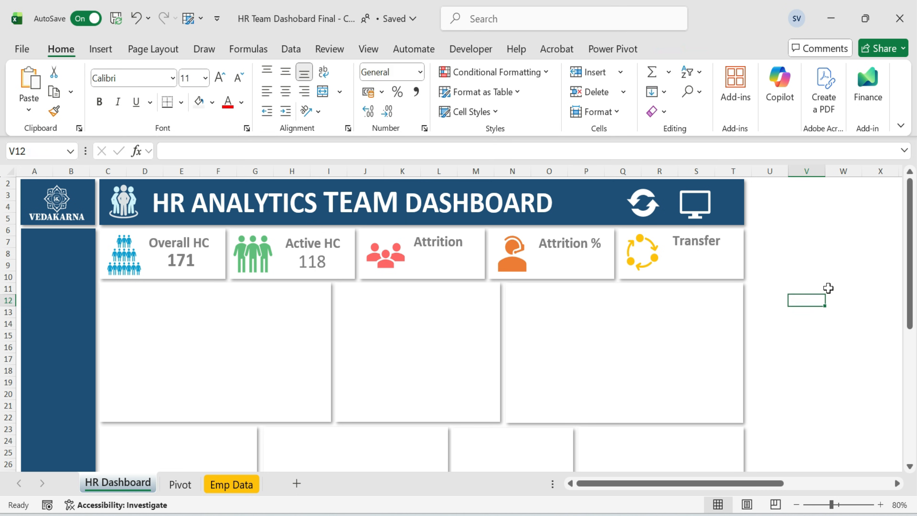
key(ctrl+z)
click(786, 283)
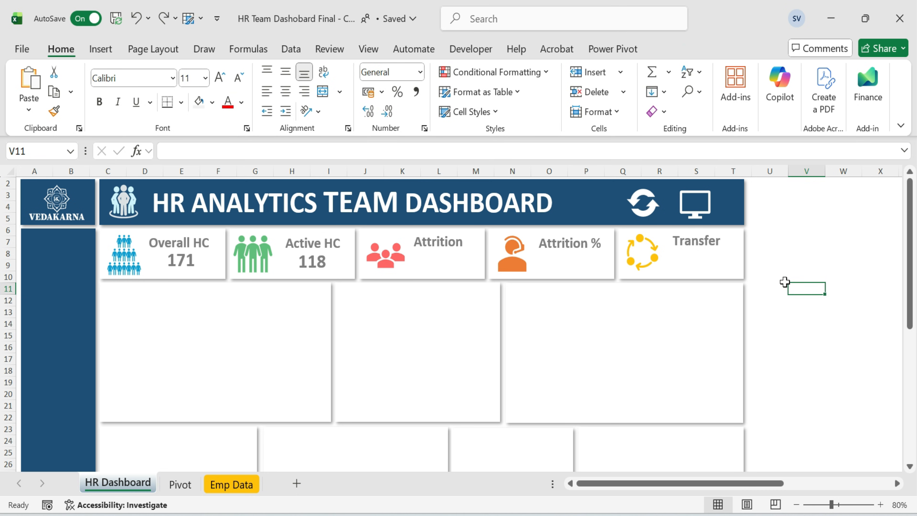
Copy the Active HC value into the Attrition card, link it to cell C19 on the Pivot sheet, and make it bold.
click(317, 268)
key(ctrl+c)
key(ctrl+v)
drag(318, 269, 447, 269)
click(222, 151)
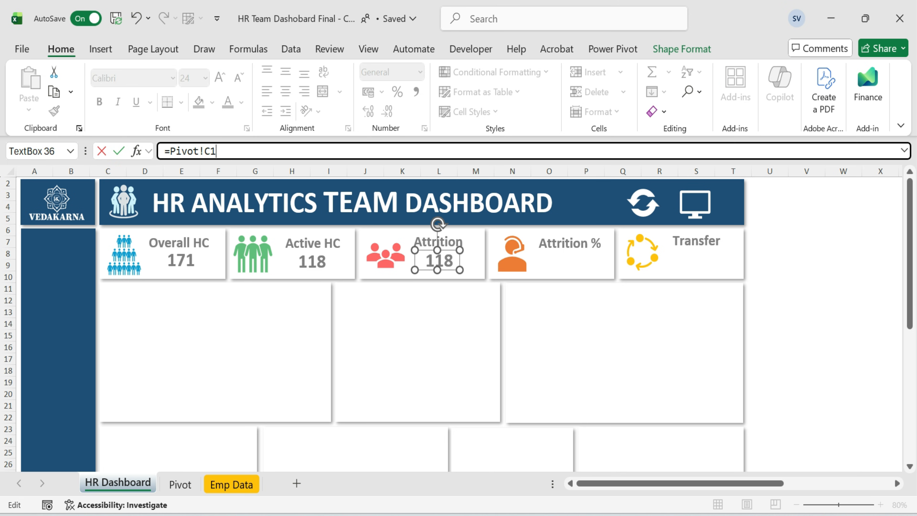
text(9)
key(Return)
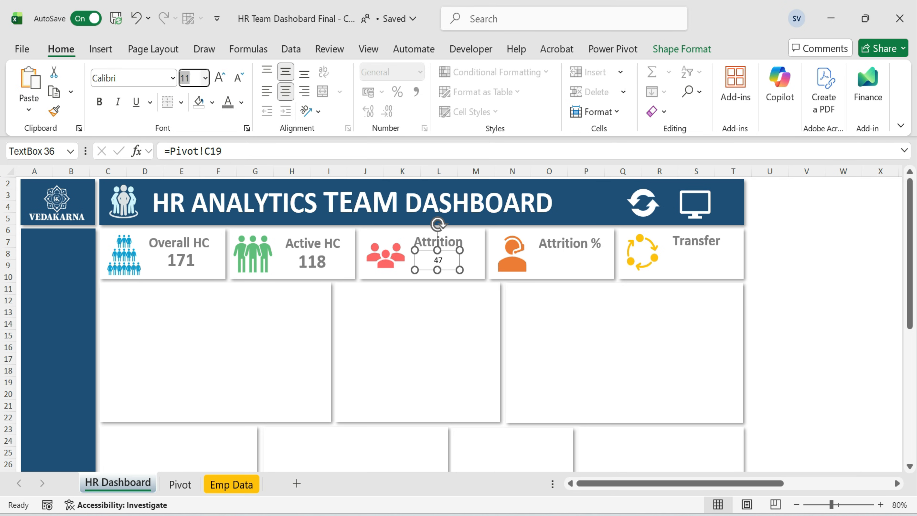
click(99, 101)
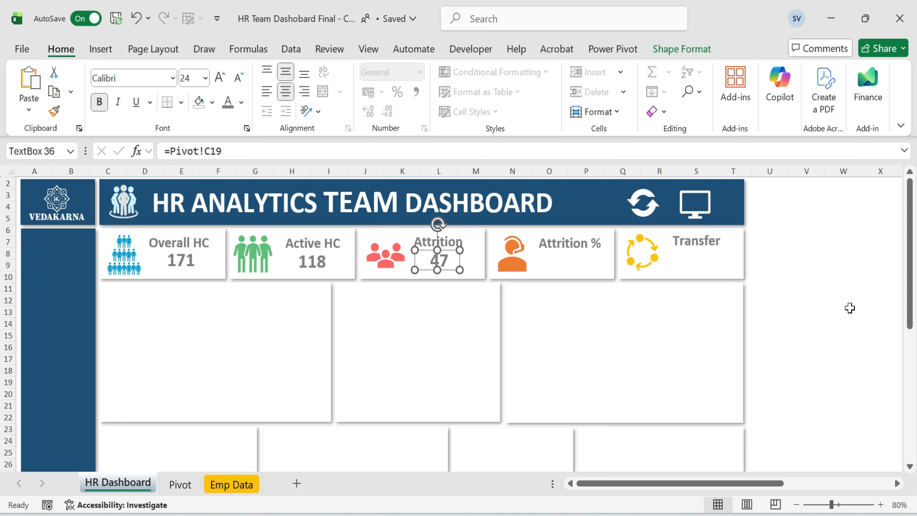
Copy the Attrition value into the Attrition % card, link it to cell C20 on the Pivot sheet, and set 24 pt.
drag(463, 281, 583, 278)
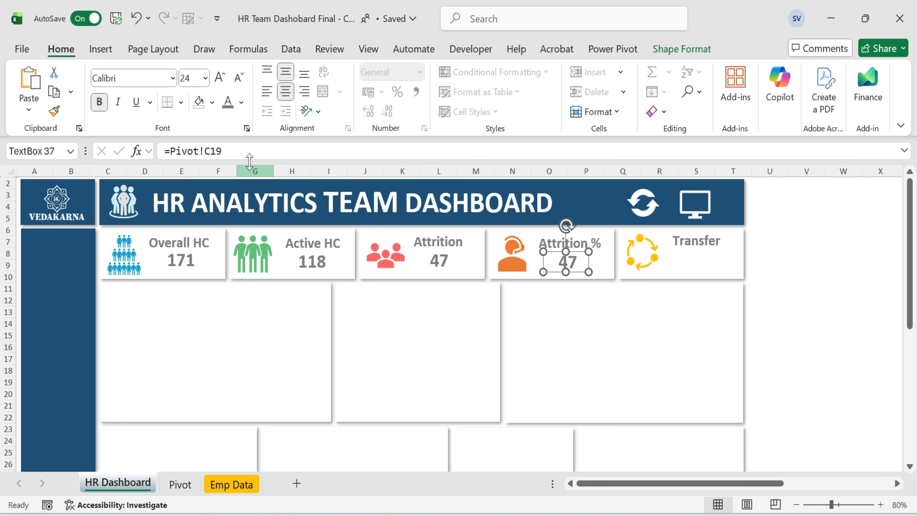
click(231, 151)
key(BackSpace)
key(BackSpace)
text(20)
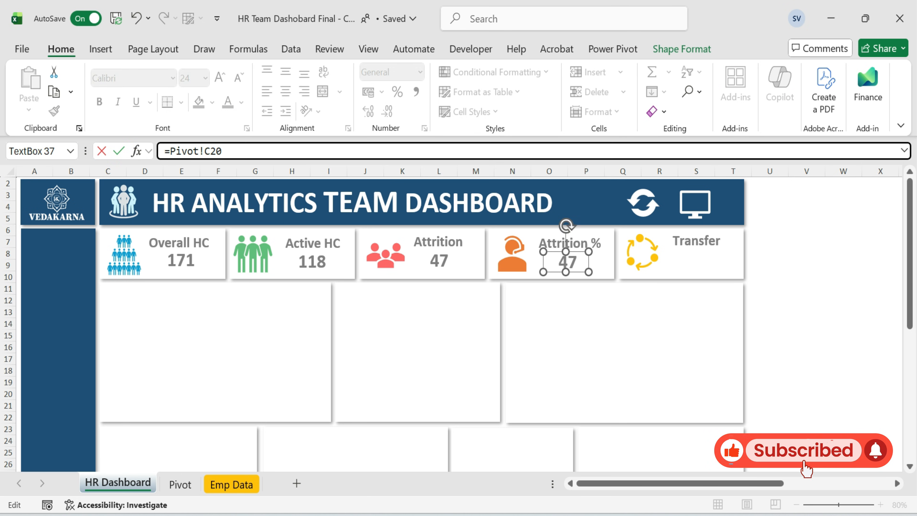
key(Return)
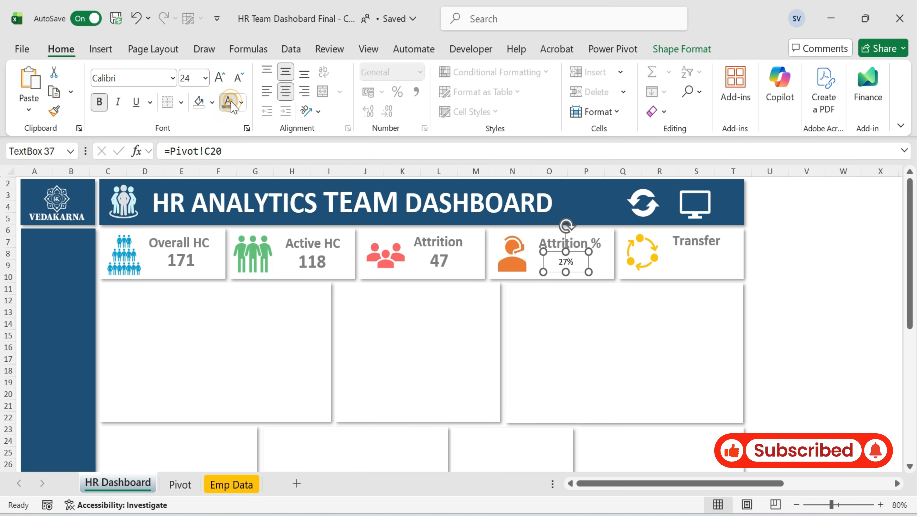
click(194, 76)
key(Return)
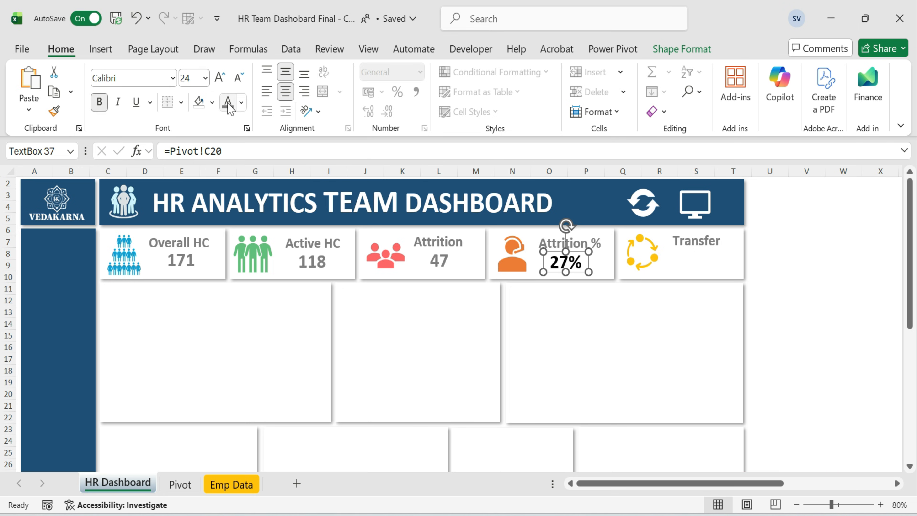
Copy the Attrition % value into the Transfer card and link it to cell C21 on the Pivot sheet.
drag(579, 272, 710, 271)
click(257, 151)
key(BackSpace)
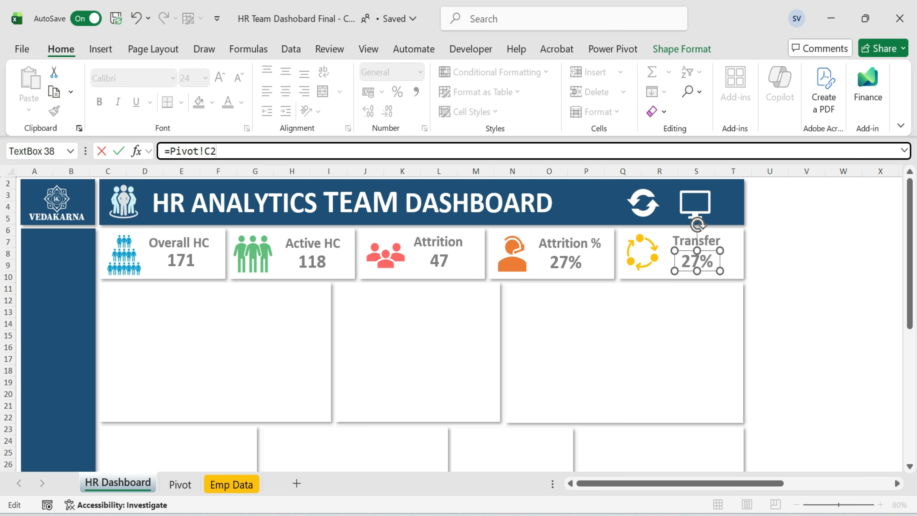
text(1)
key(Return)
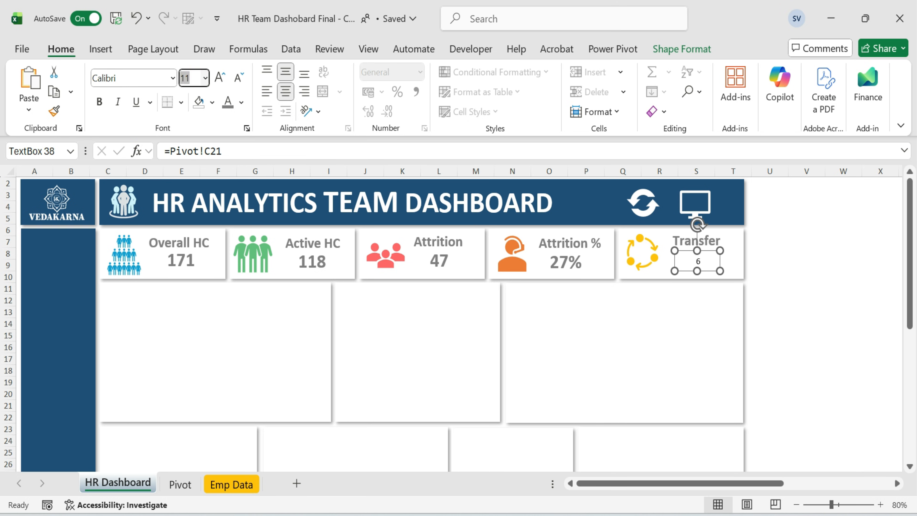
click(840, 311)
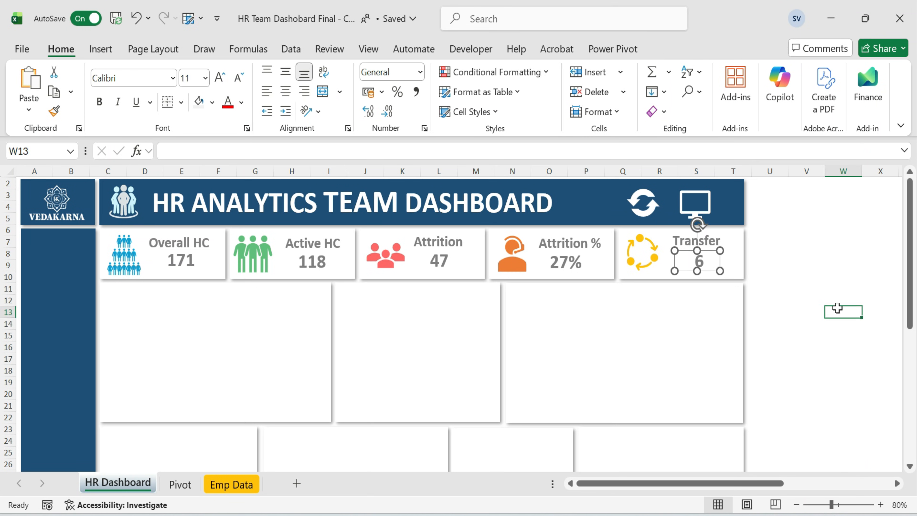
click(806, 253)
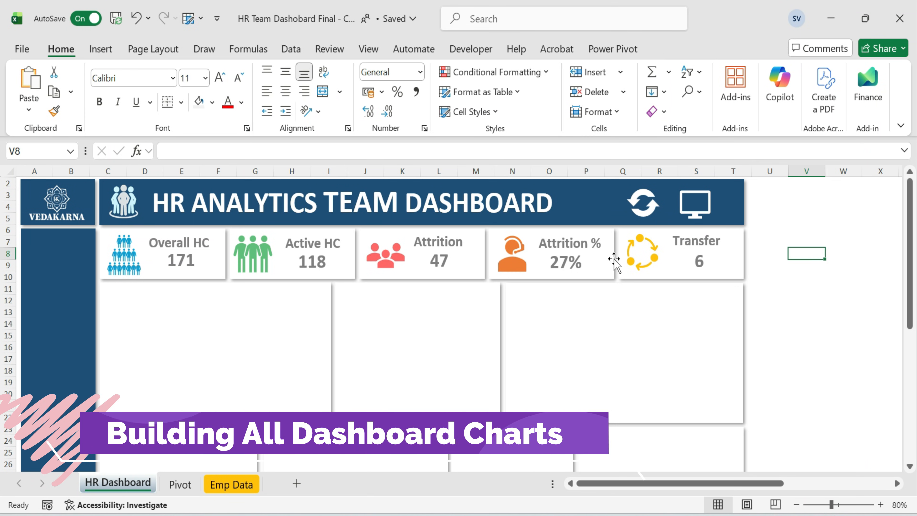
key(Down)
key(Down)
key(Down)
key(Down)
key(Down)
key(Down)
key(Down)
key(Down)
key(Down)
key(Down)
key(Down)
key(Down)
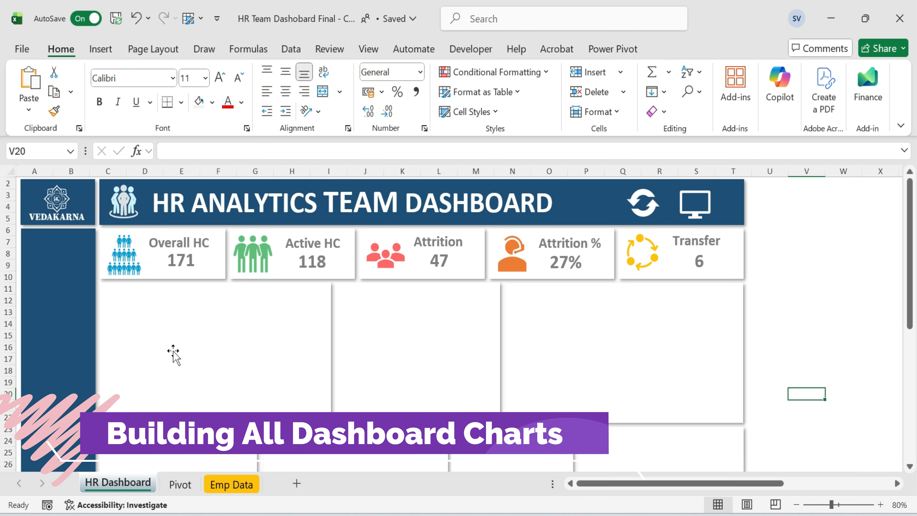
Select the yearly Attrition, On-Board, Transfer and HC Growth table on the Pivot sheet and start inserting a Combo chart.
click(180, 484)
drag(102, 359, 230, 428)
click(101, 49)
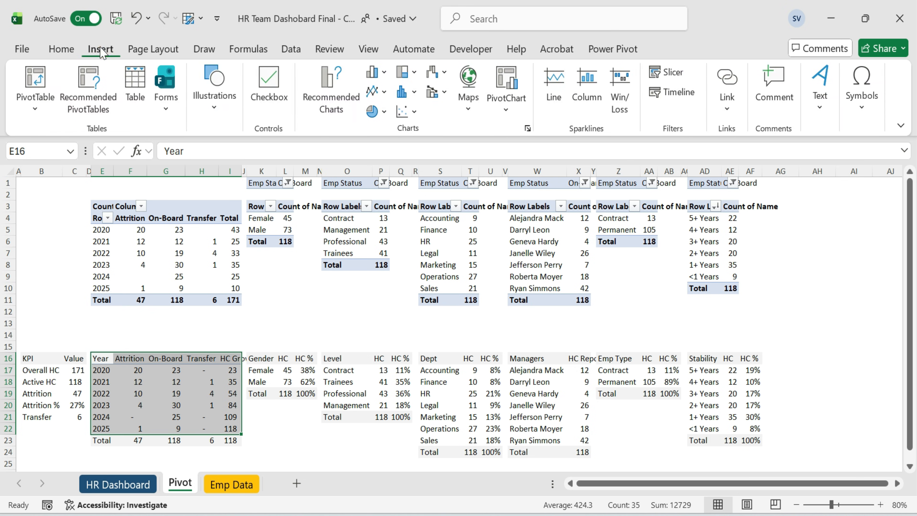
click(331, 93)
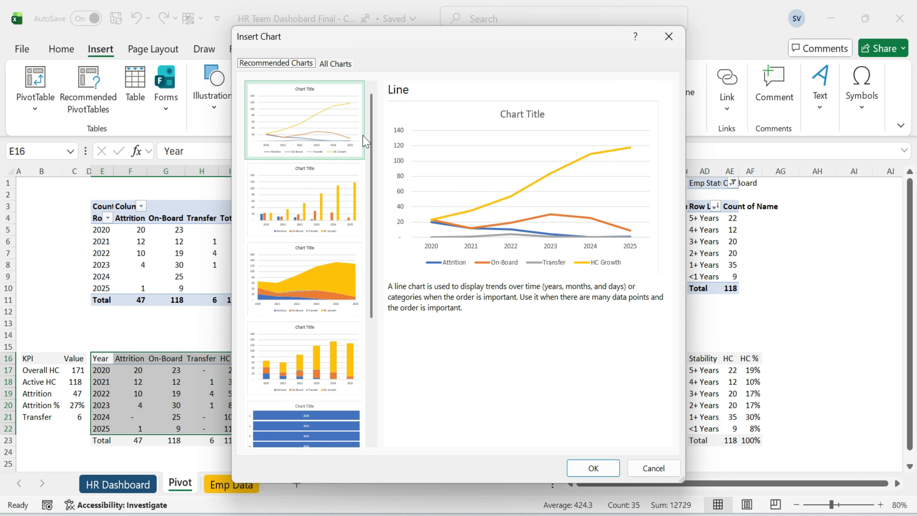
click(344, 67)
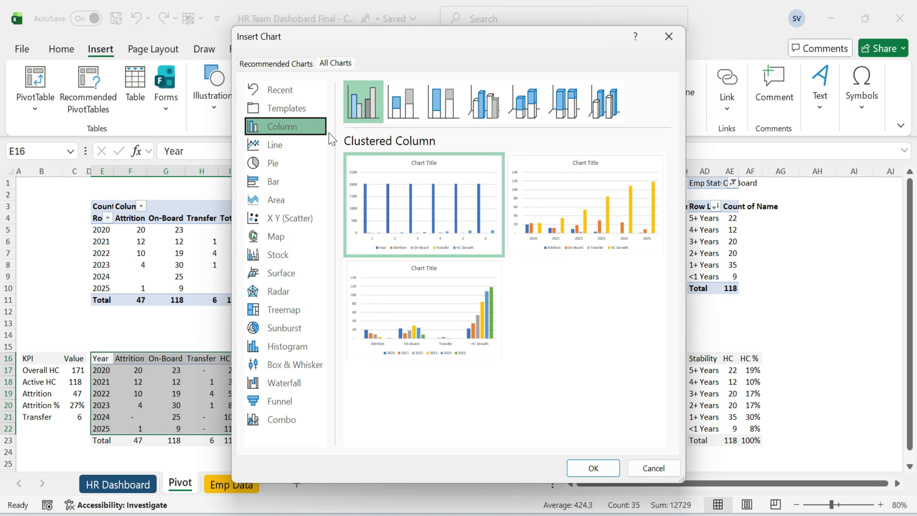
click(407, 101)
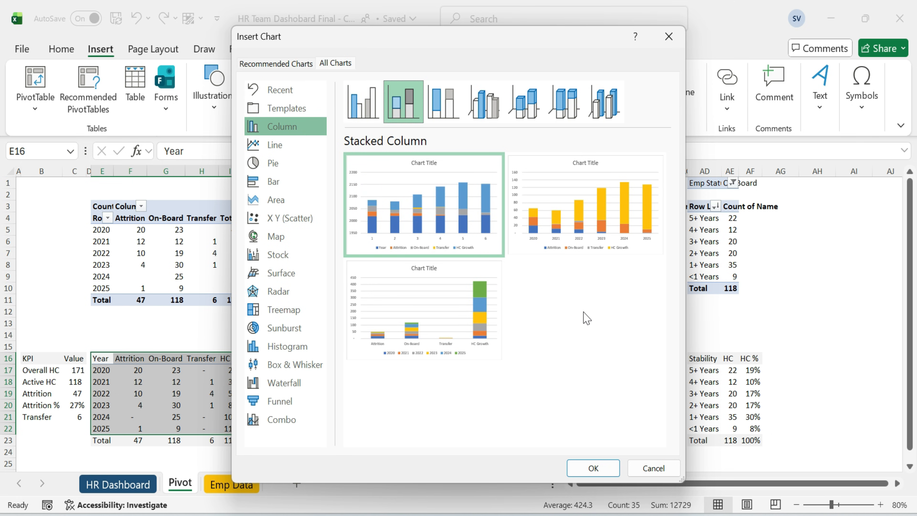
mouse_move(587, 221)
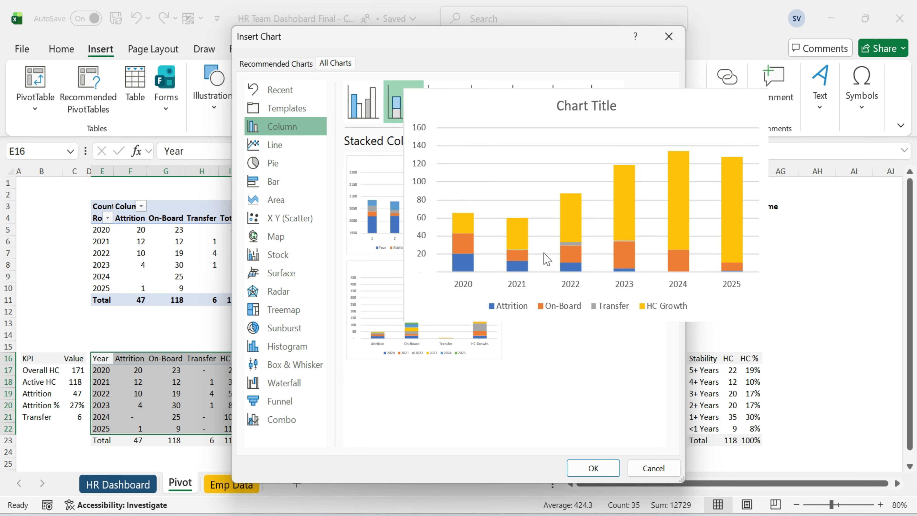
click(274, 421)
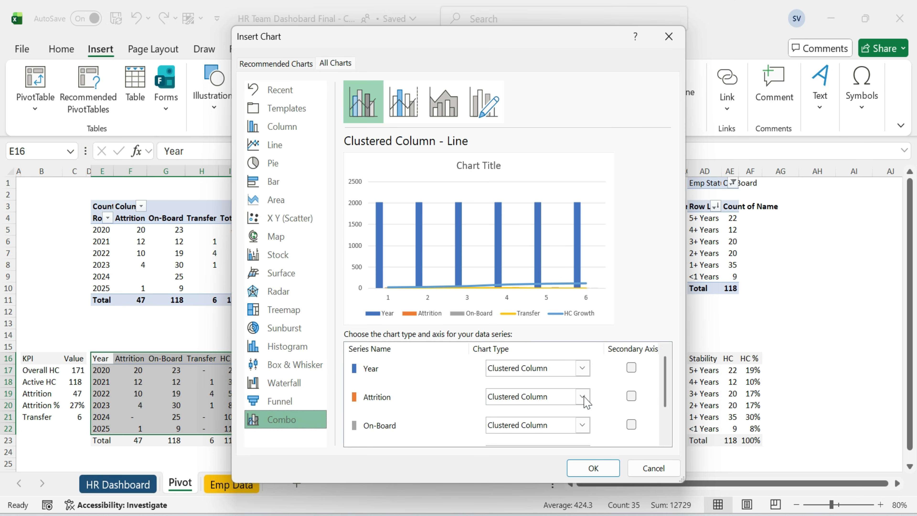
Set the Attrition and On-Board series to Stacked Column in the combo chart setup.
click(585, 401)
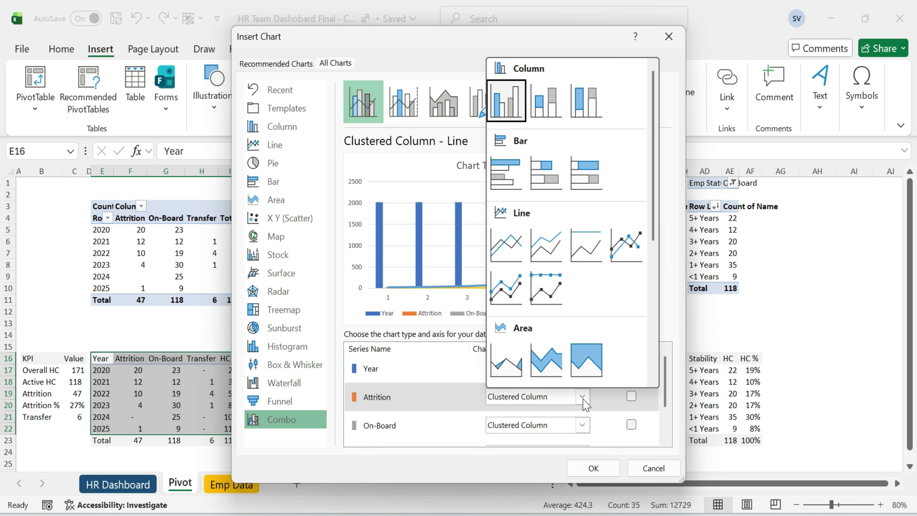
click(547, 102)
click(588, 424)
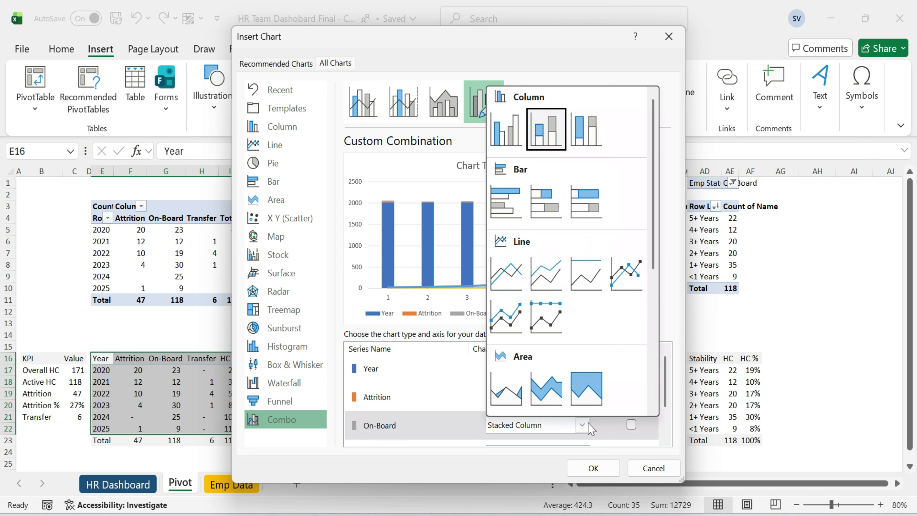
click(547, 128)
Set Transfer to Stacked Column and HC Growth to Stacked Line on the secondary axis, then insert the chart.
scroll(555, 381, down, 2)
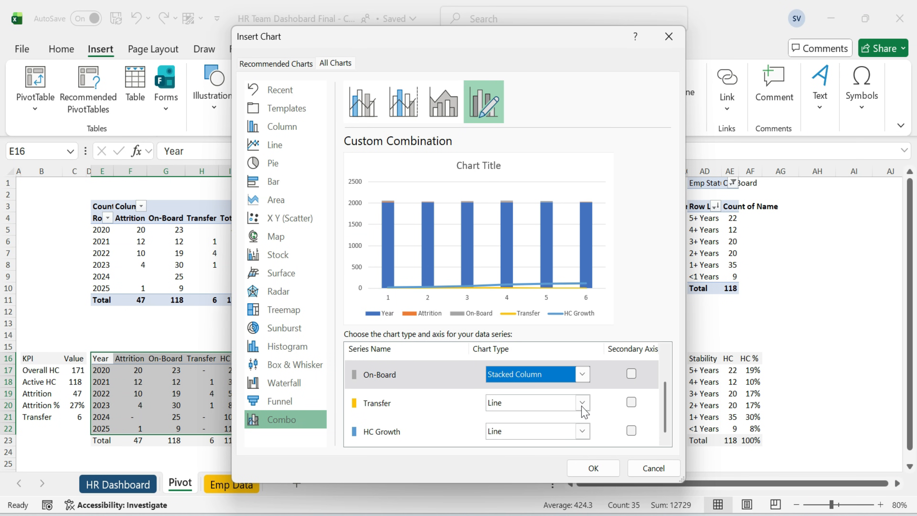
click(582, 404)
click(547, 107)
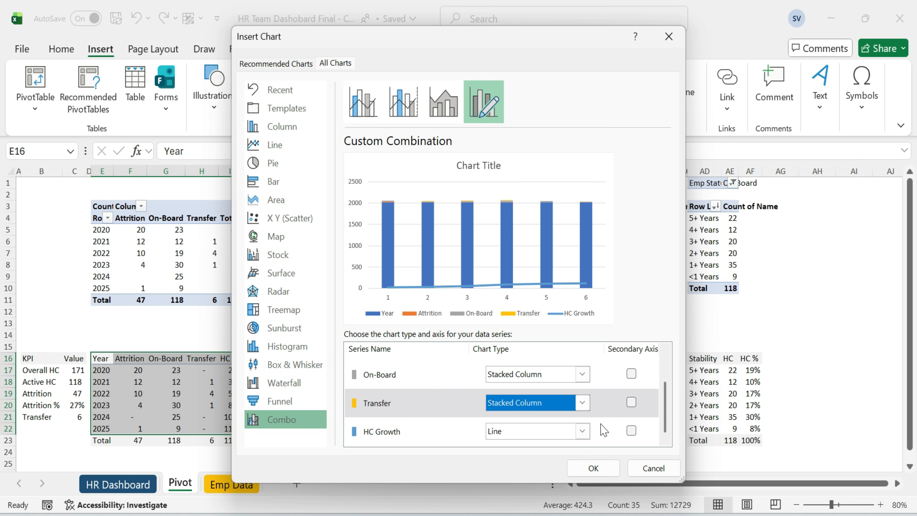
click(583, 431)
click(546, 278)
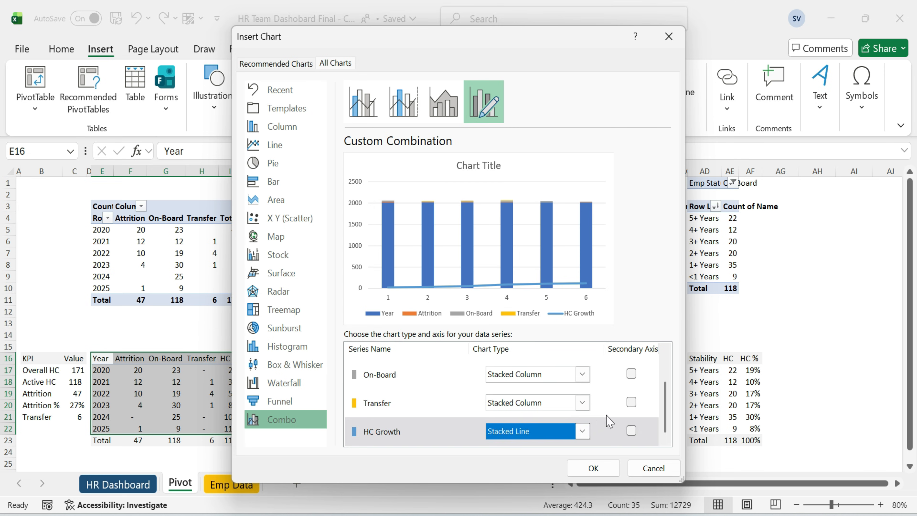
scroll(632, 426, down, 2)
click(631, 430)
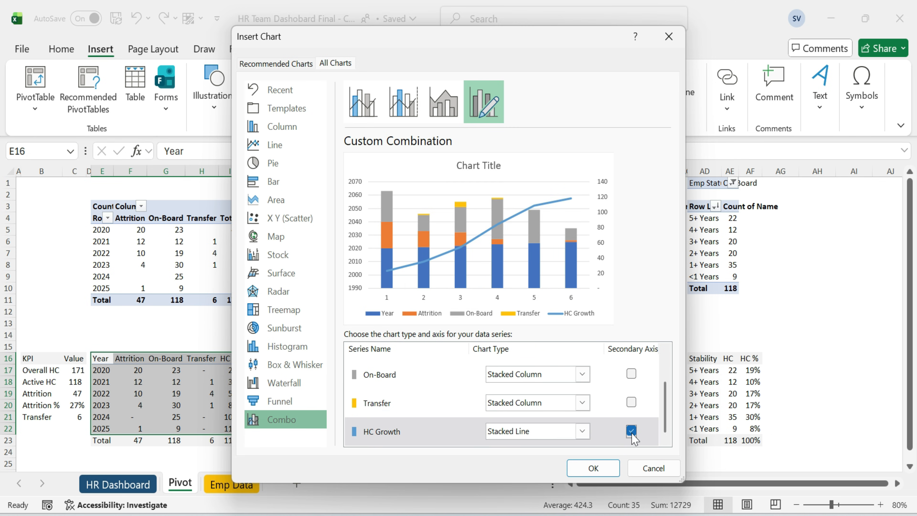
click(594, 468)
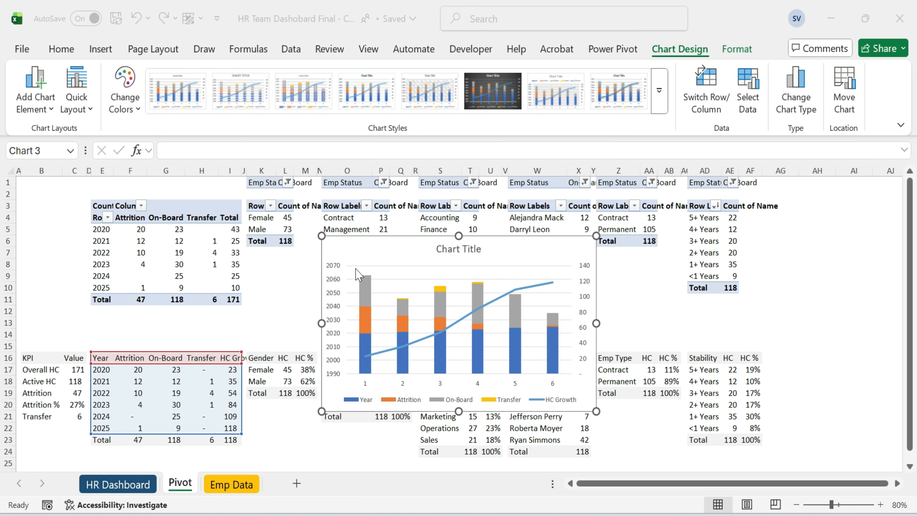
Set the chart's horizontal axis labels to the Year values in Pivot!$E$17:$E$22.
double_click(393, 250)
right_click(395, 250)
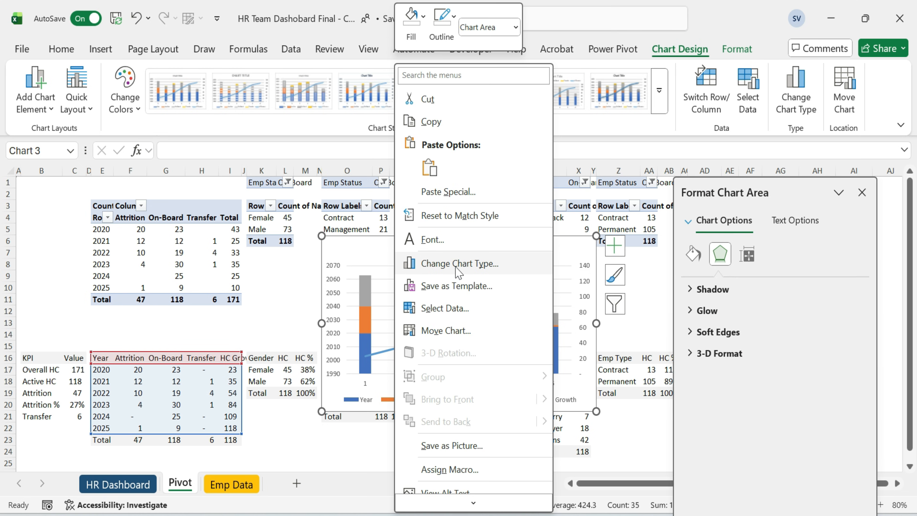
click(468, 308)
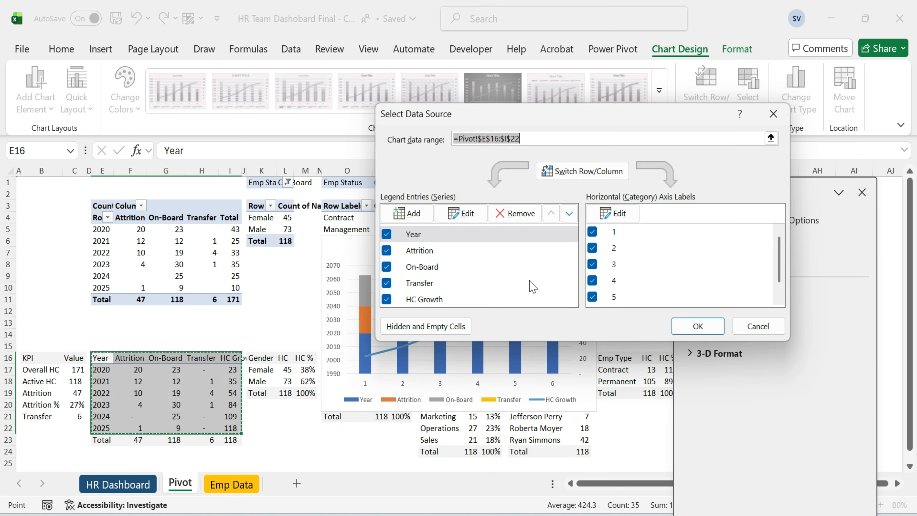
drag(562, 123, 352, 85)
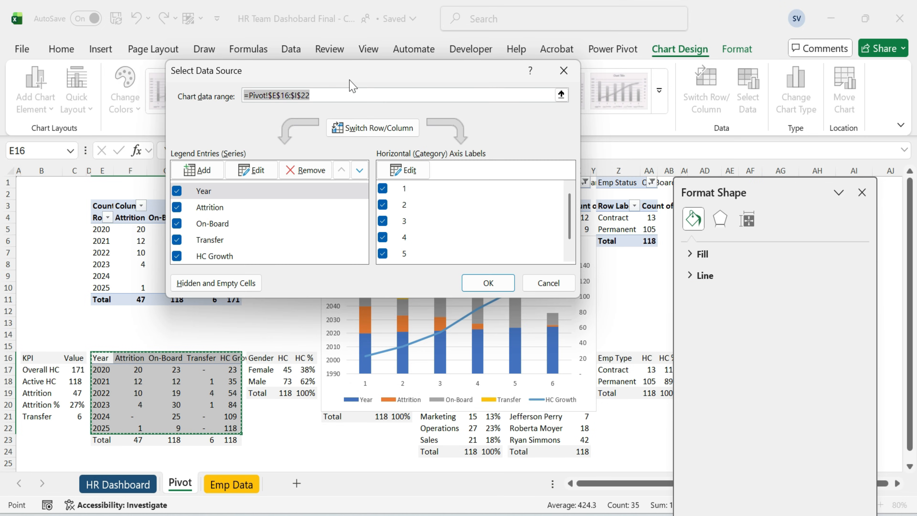
click(209, 195)
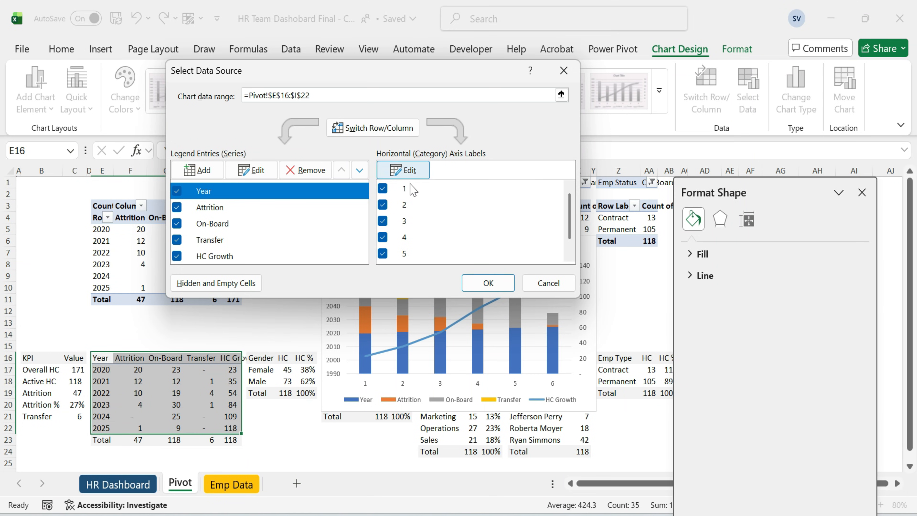
click(405, 170)
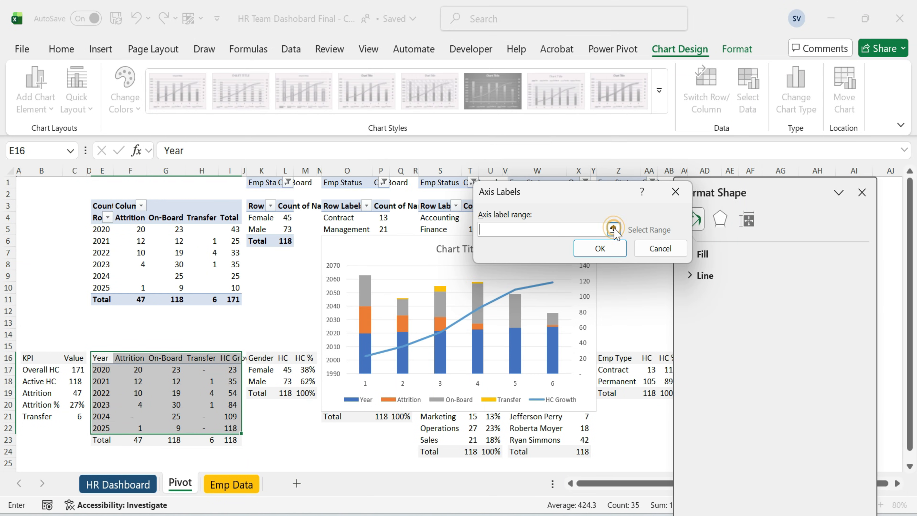
click(613, 229)
drag(100, 369, 103, 427)
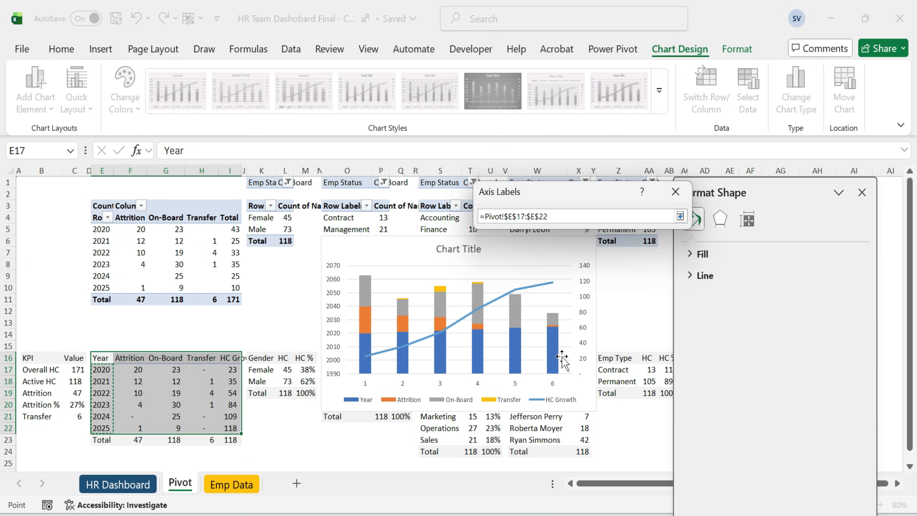
click(683, 219)
click(594, 248)
Remove the Year series from the chart's data and close the formatting pane.
click(176, 191)
click(488, 283)
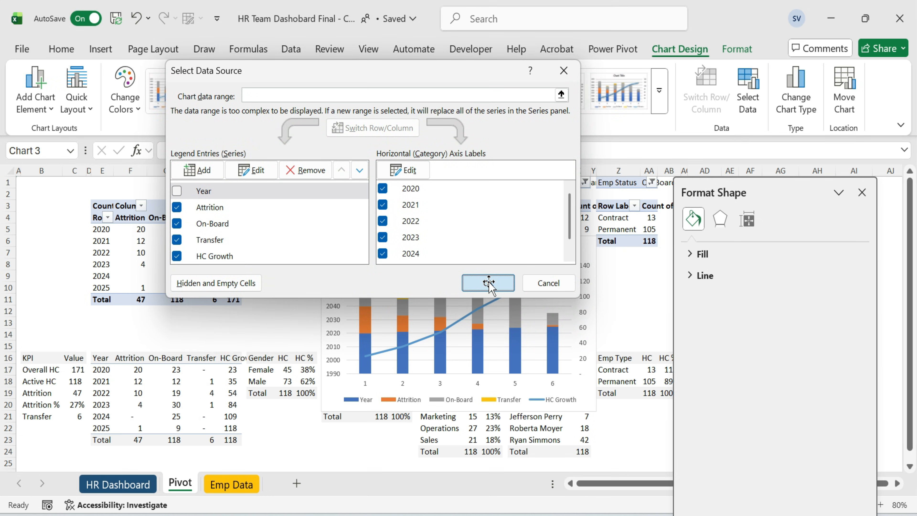
click(865, 193)
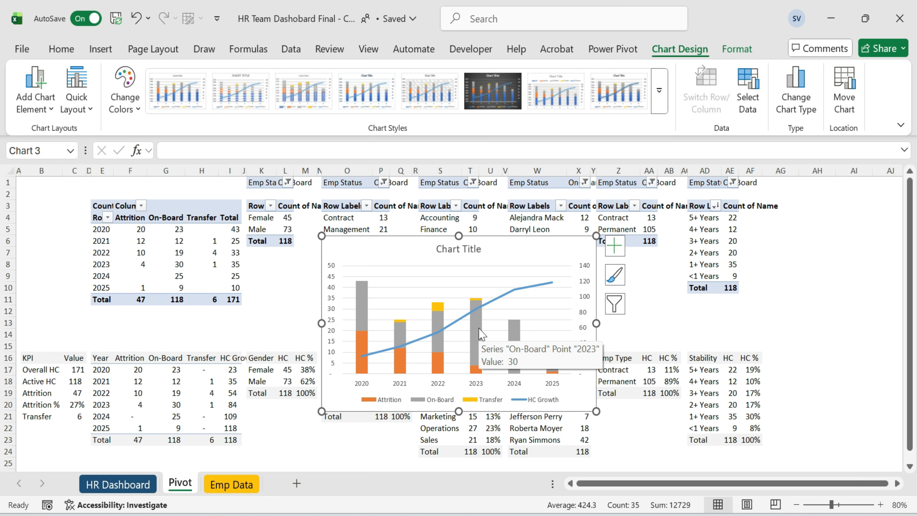
Add data labels to the combo chart.
click(615, 246)
click(645, 316)
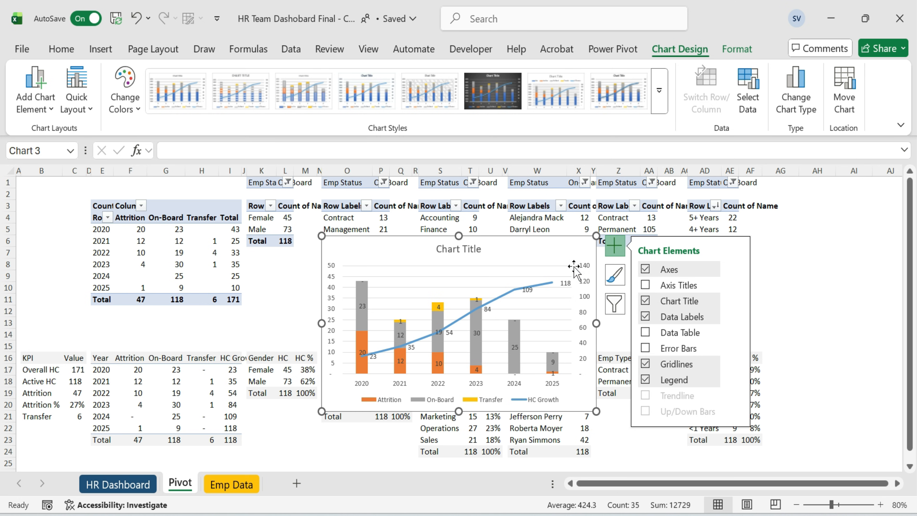
click(785, 272)
Move the chart to the first chart panel below the KPI cards on the HR Dashboard sheet.
click(528, 242)
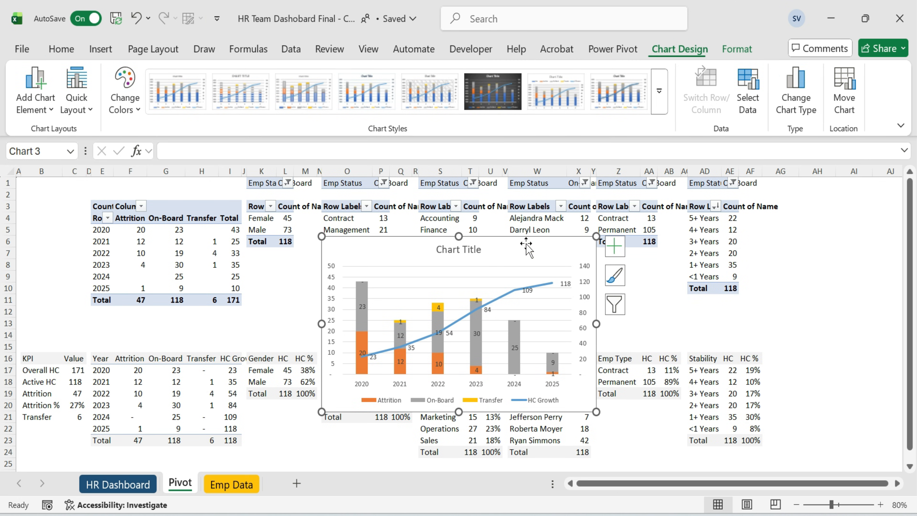
key(ctrl+x)
click(127, 484)
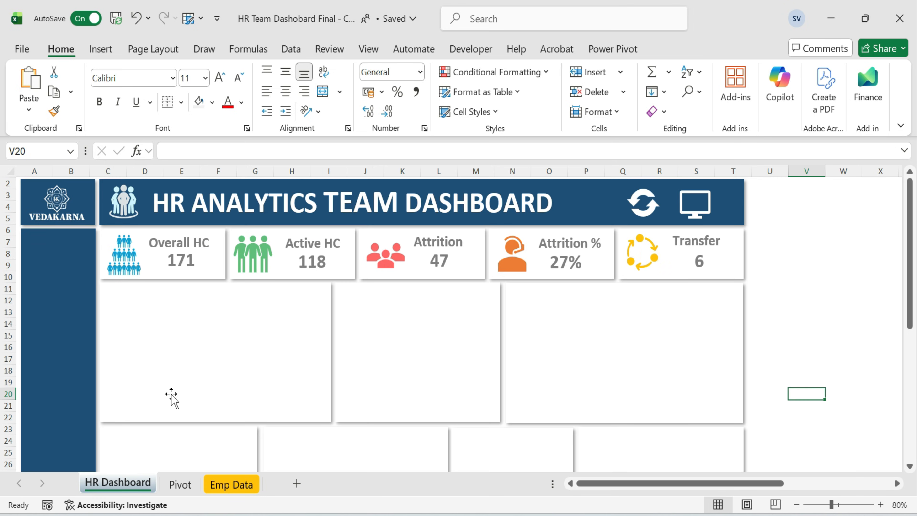
click(188, 356)
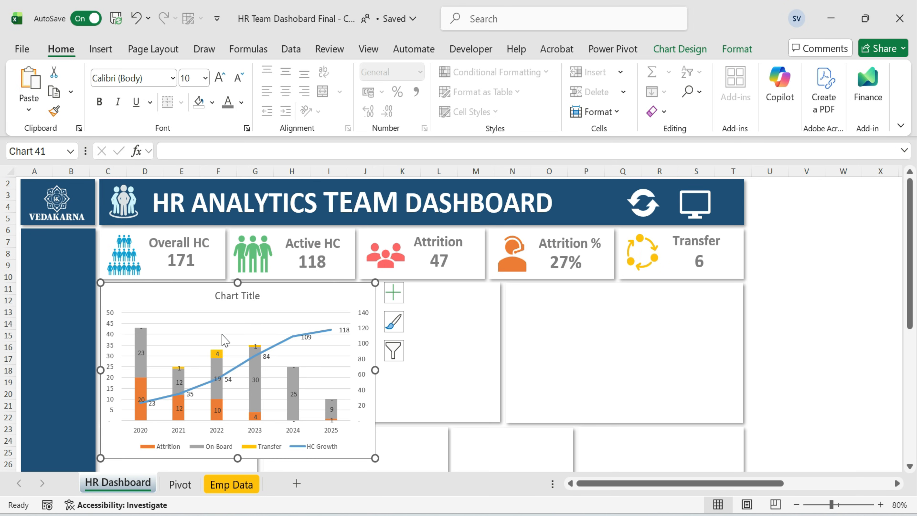
Delete the chart title.
click(221, 334)
key(Escape)
click(234, 299)
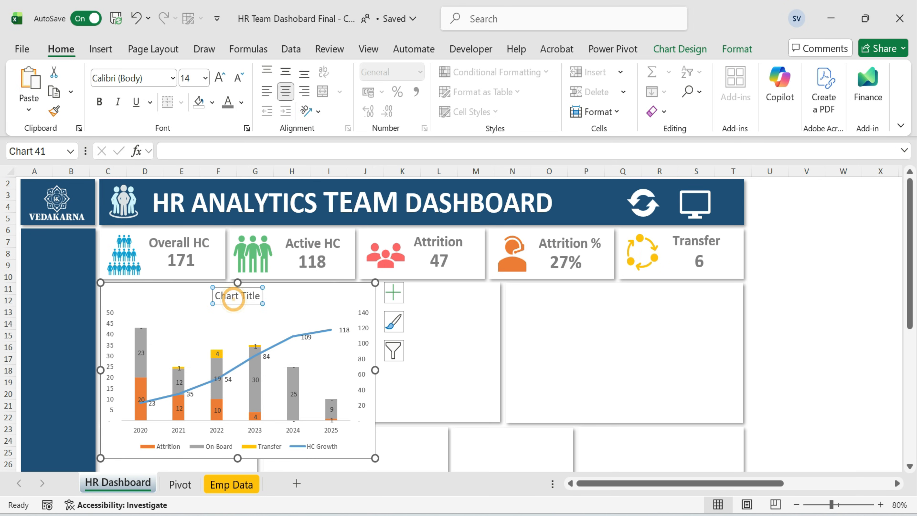
key(Delete)
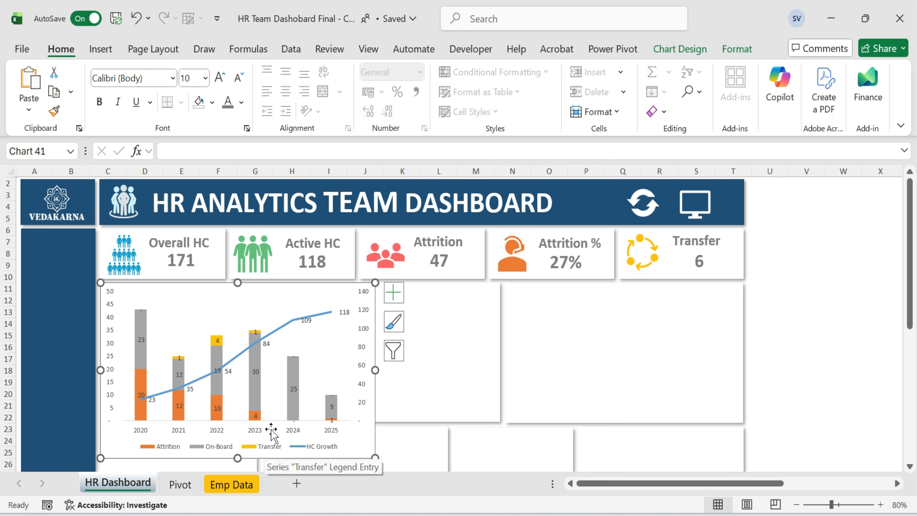
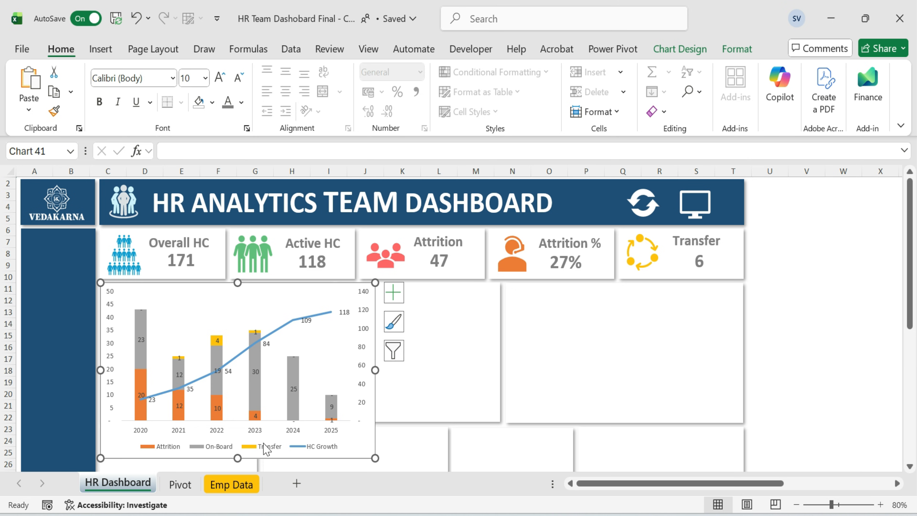
Resize the combo chart to fit the panel and enlarge its plot area inside the chart.
drag(238, 458, 237, 402)
drag(305, 314, 306, 334)
drag(377, 361, 330, 361)
click(245, 404)
click(246, 365)
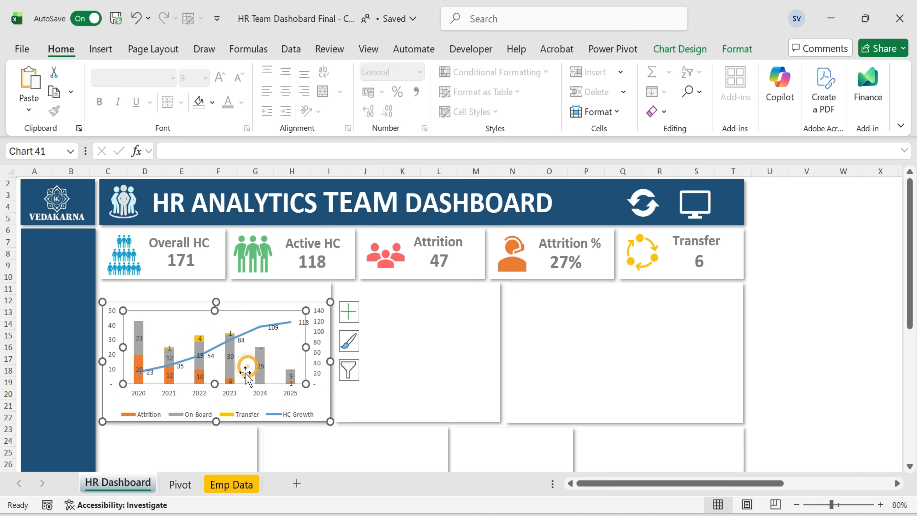
drag(216, 384, 216, 397)
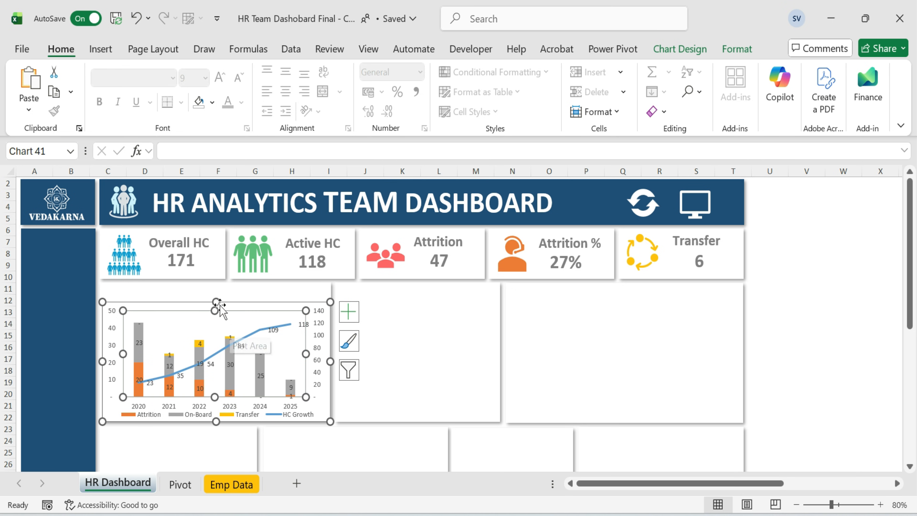
drag(216, 310, 216, 306)
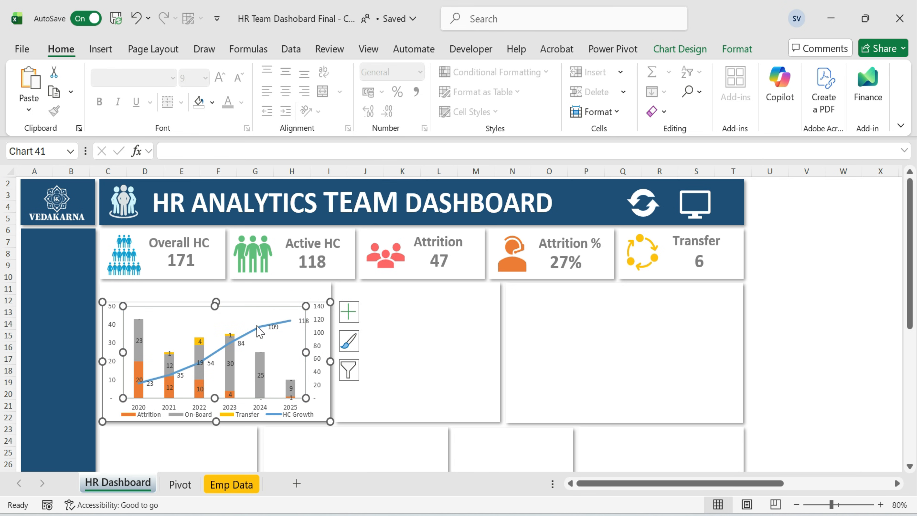
Set the gap width of the chart's column series to 65%.
click(232, 379)
right_click(235, 385)
click(292, 423)
drag(836, 396, 788, 394)
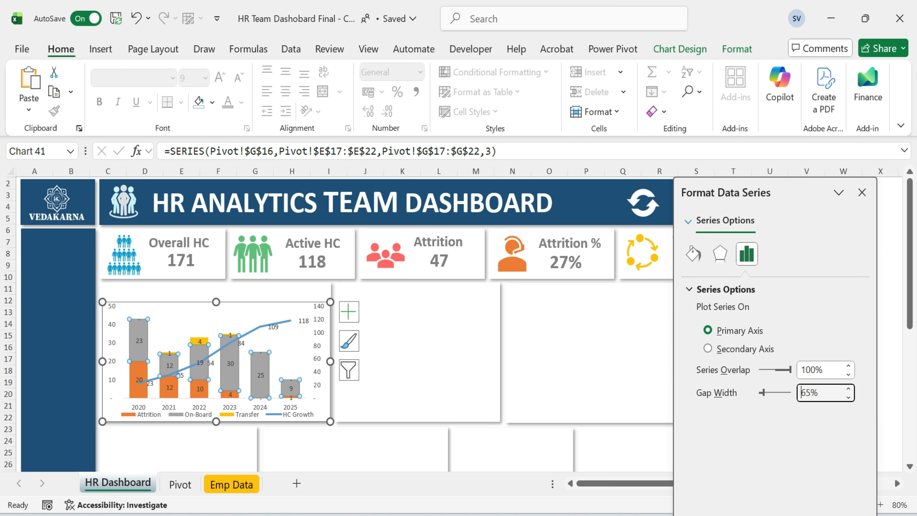
key(Escape)
Fill the Attrition columns with a coral red and the On-Board columns with light green.
double_click(139, 379)
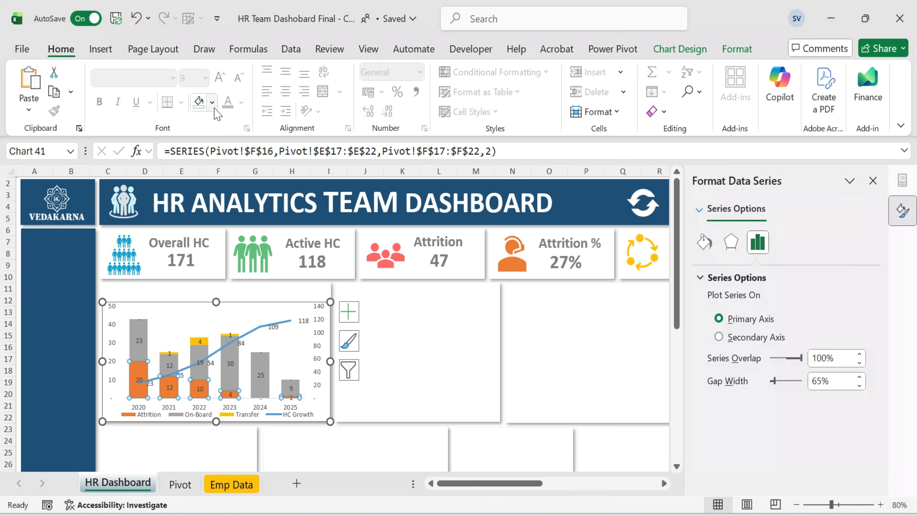
click(213, 102)
click(221, 404)
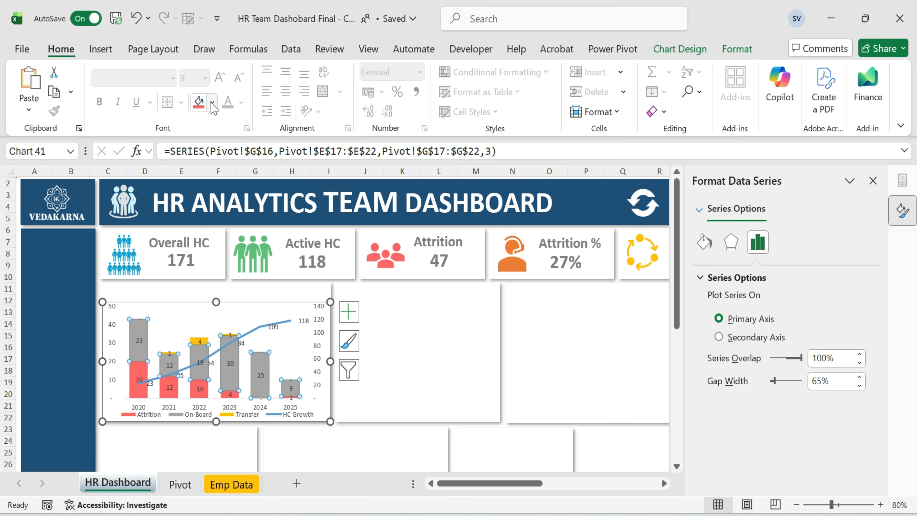
click(212, 102)
click(281, 353)
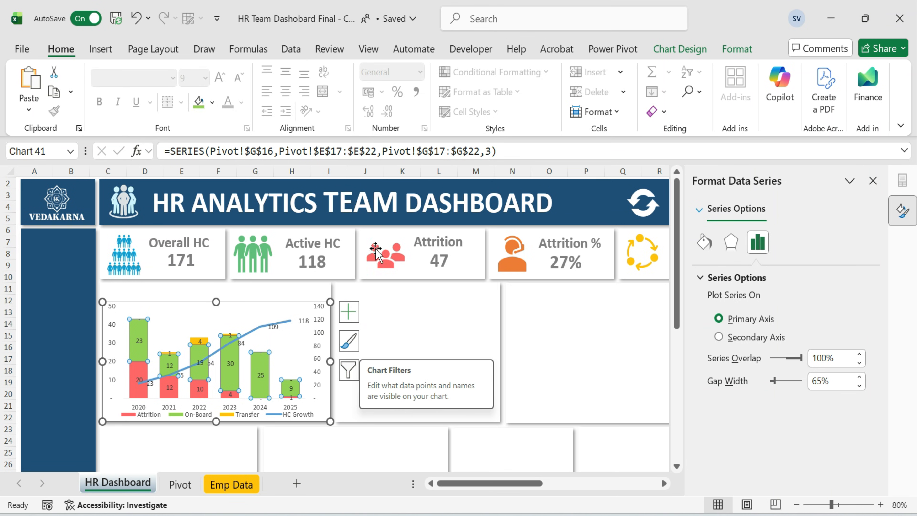
Apply a shadow effect setting to the On-Board column series.
click(737, 49)
click(432, 112)
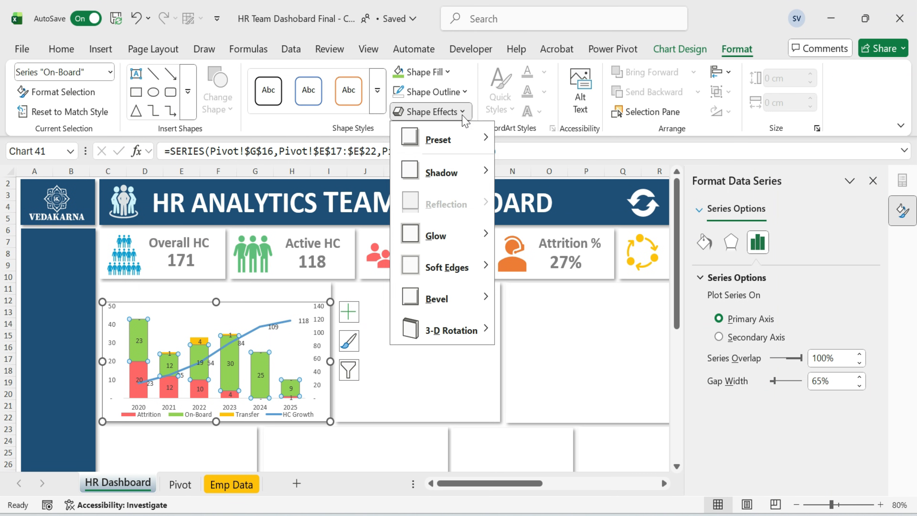
mouse_move(441, 173)
click(511, 208)
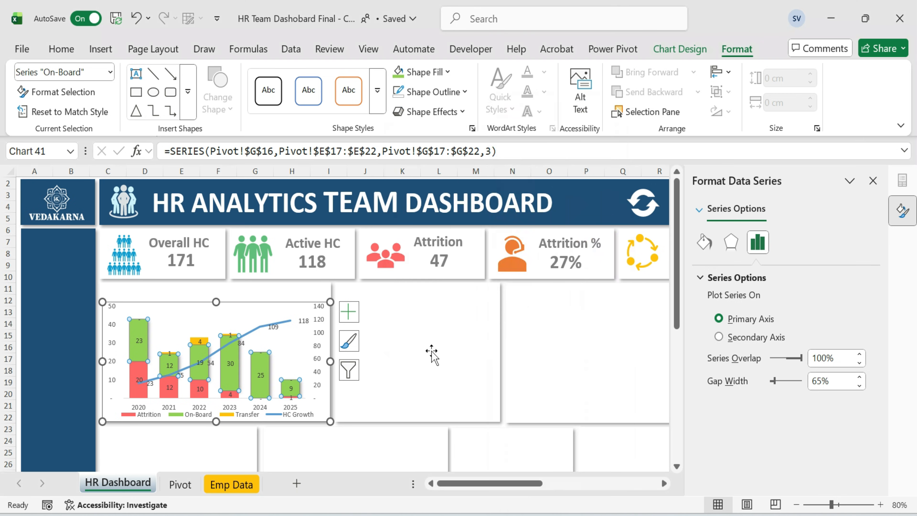
click(431, 353)
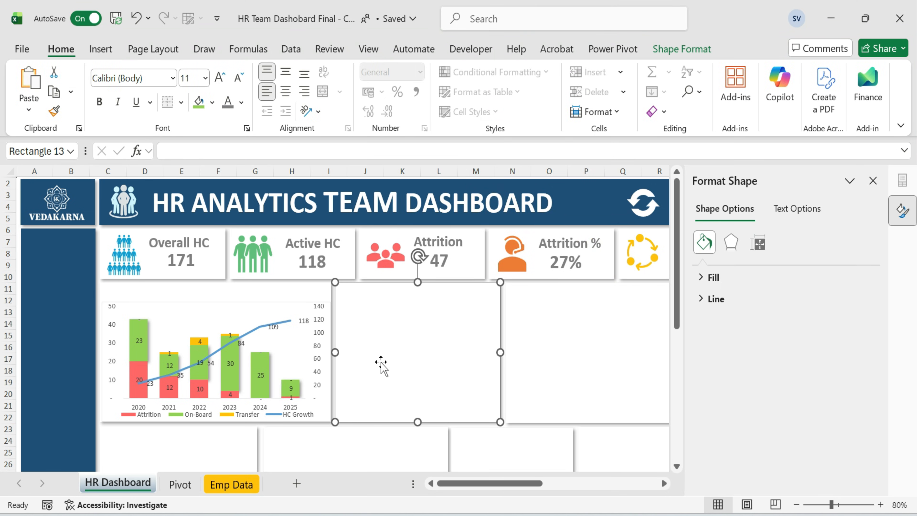
Add data labels to the HC Growth line and open their label formatting options.
click(224, 356)
click(259, 324)
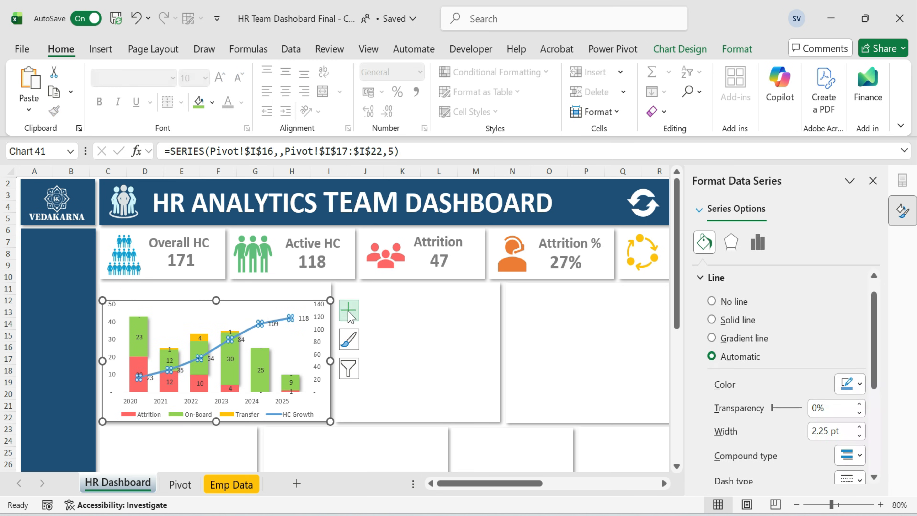
click(350, 313)
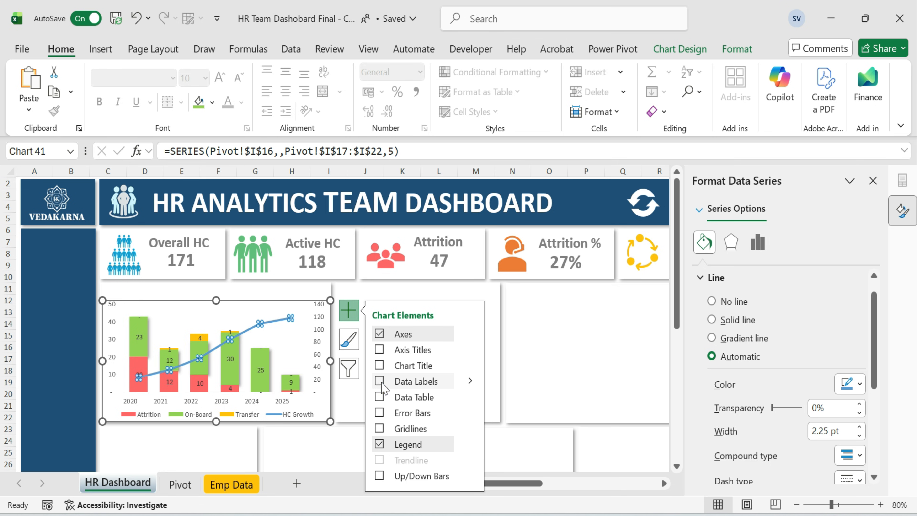
click(243, 339)
right_click(242, 343)
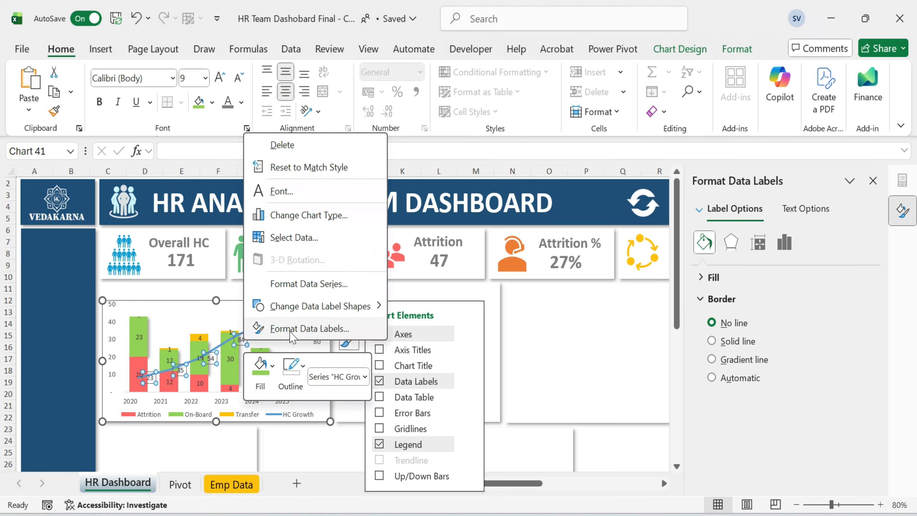
click(378, 329)
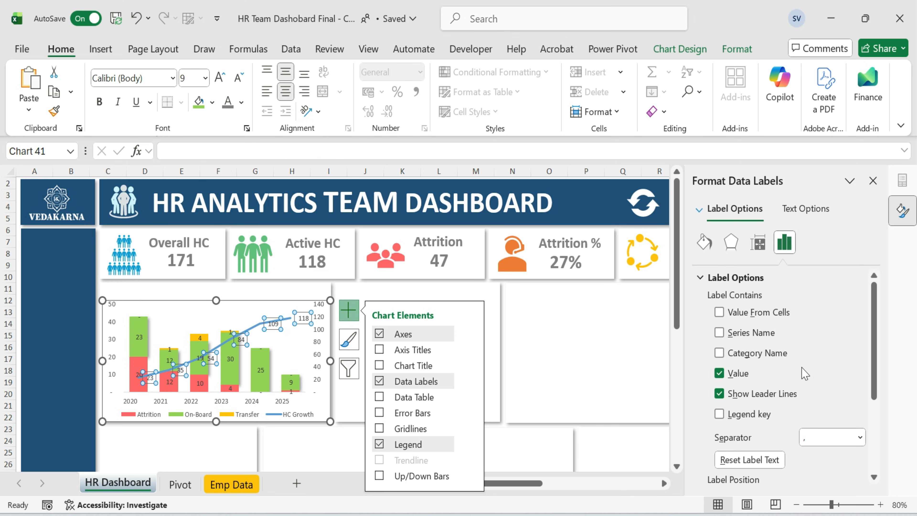
scroll(805, 374, down, 3)
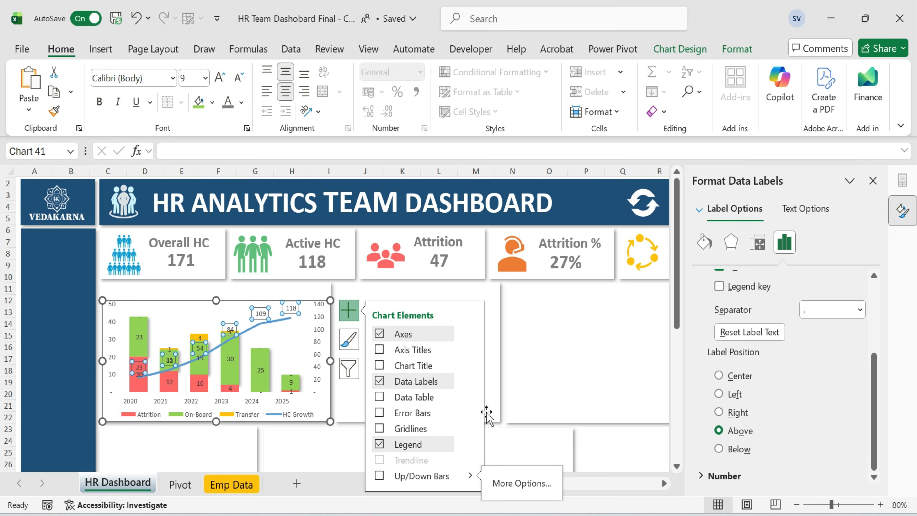
Change the HC Growth data labels to an oval callout shape.
click(261, 313)
click(440, 327)
click(232, 328)
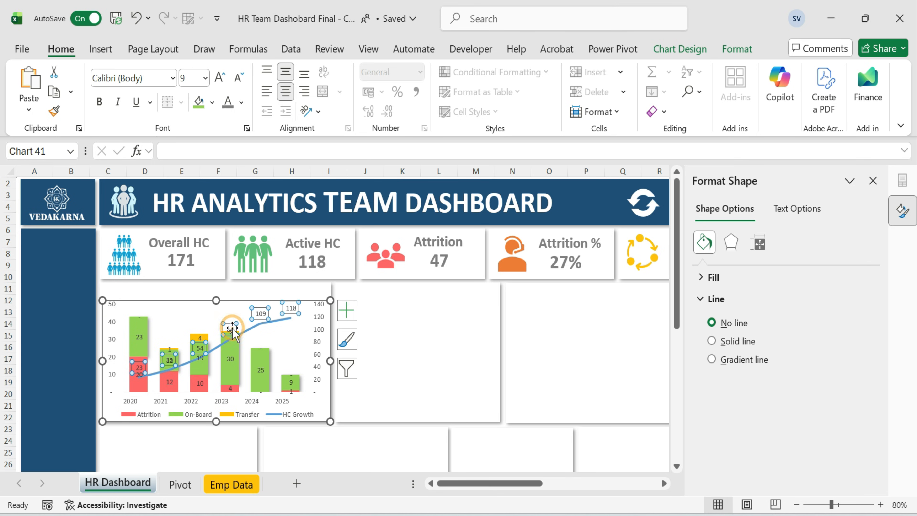
right_click(232, 328)
mouse_move(361, 299)
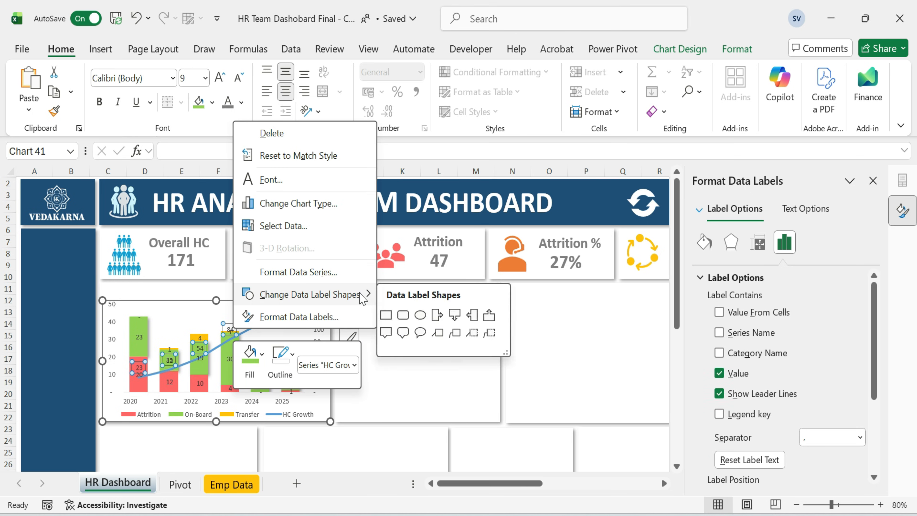
click(420, 333)
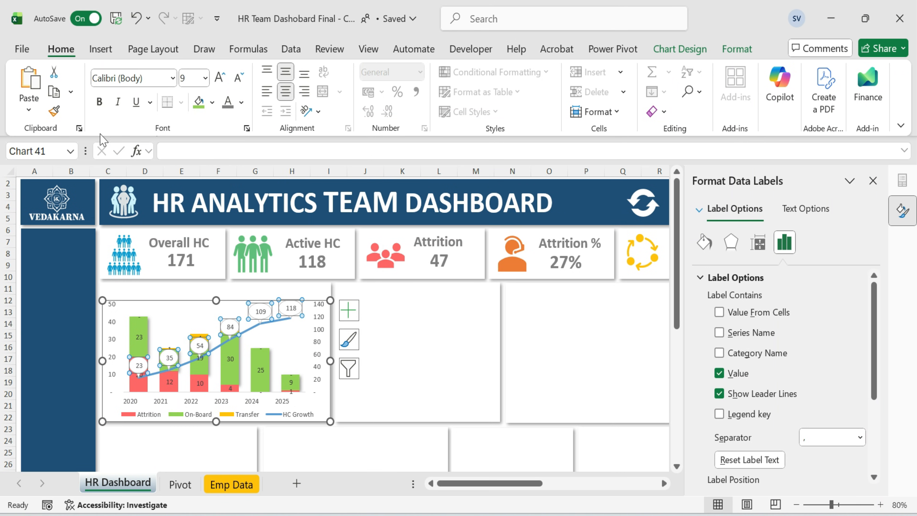
Fill the HC Growth data labels light blue and make their text white.
click(212, 102)
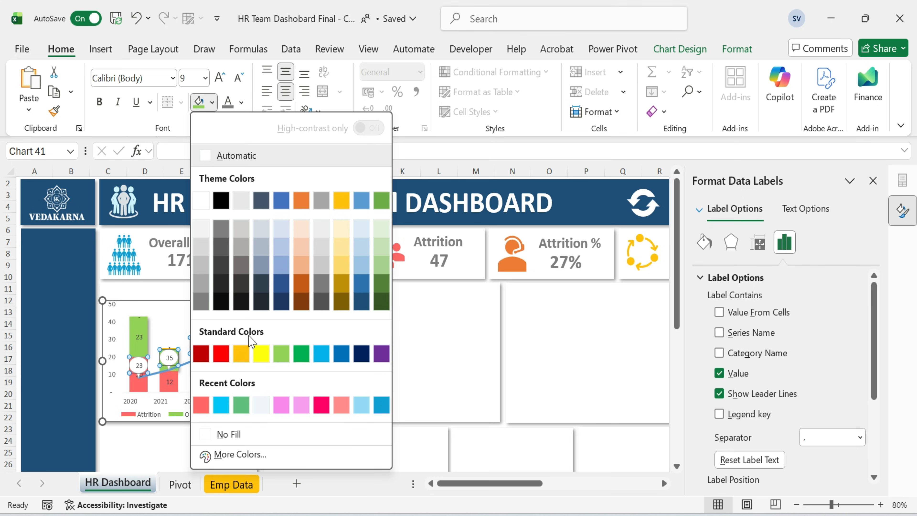
click(220, 404)
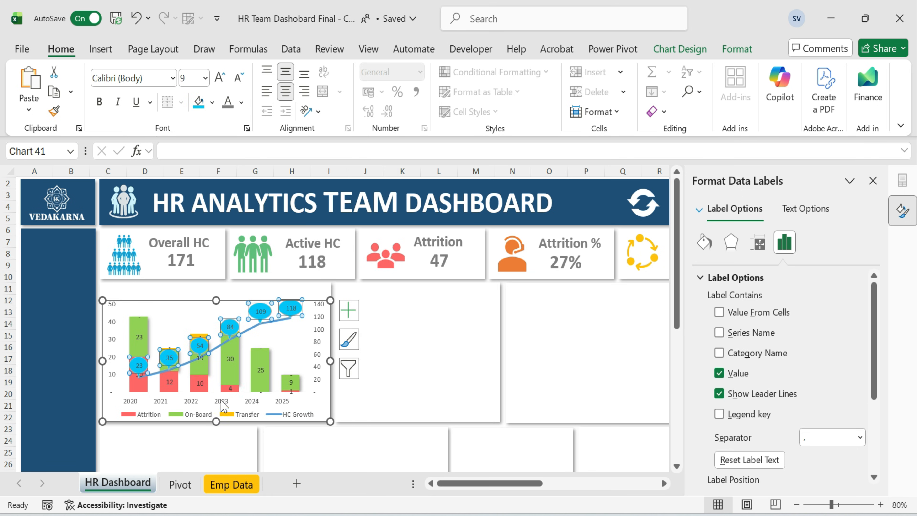
click(242, 103)
click(236, 196)
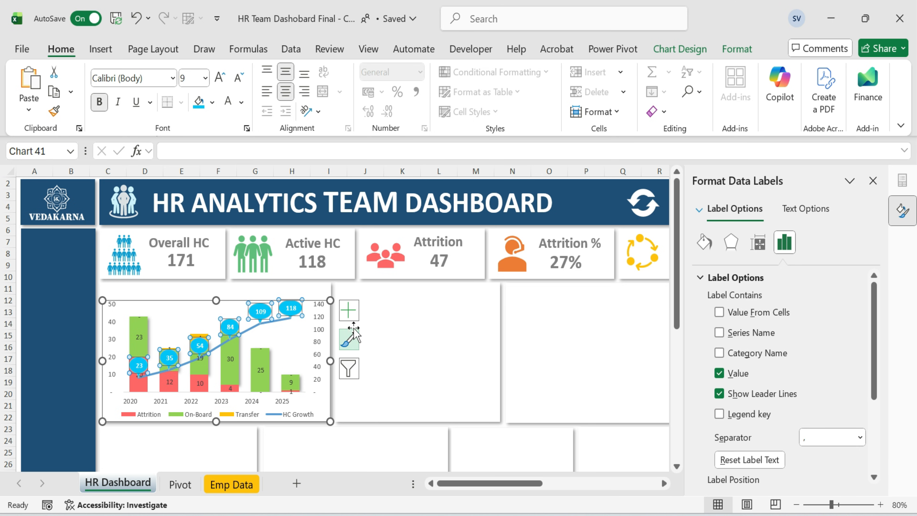
Apply a shape effect to the HC Growth data labels.
click(736, 49)
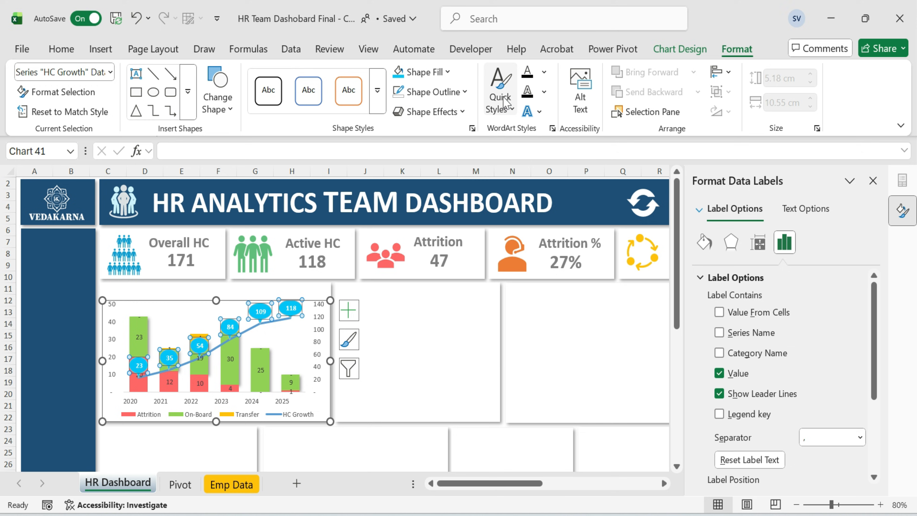
click(463, 112)
click(416, 359)
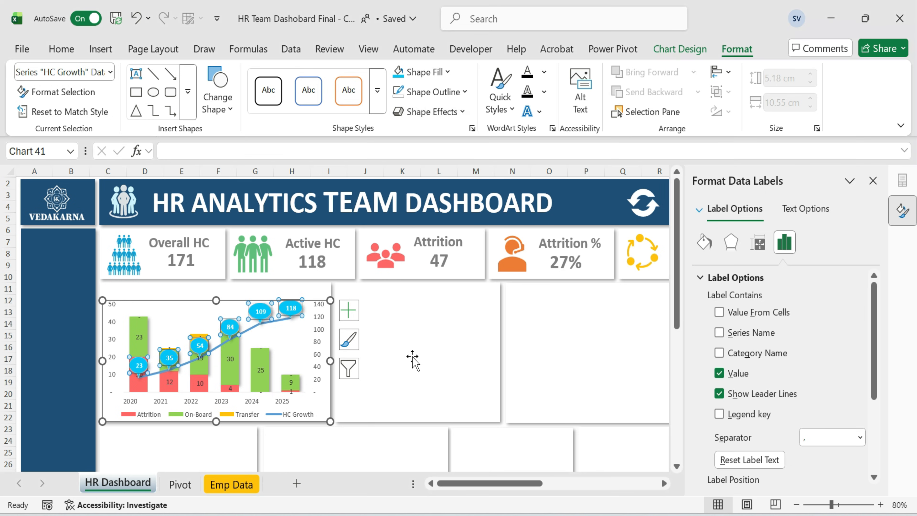
click(412, 357)
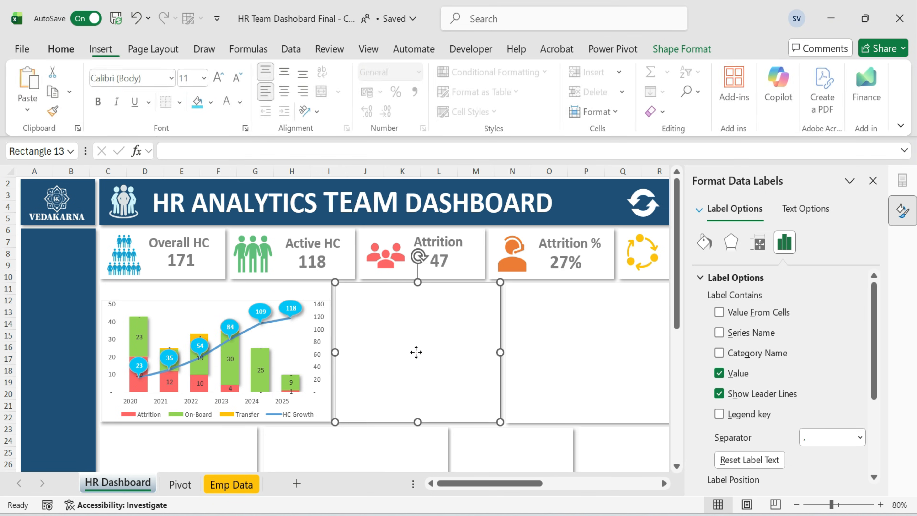
Remove the outline from the HC Growth data labels.
click(295, 308)
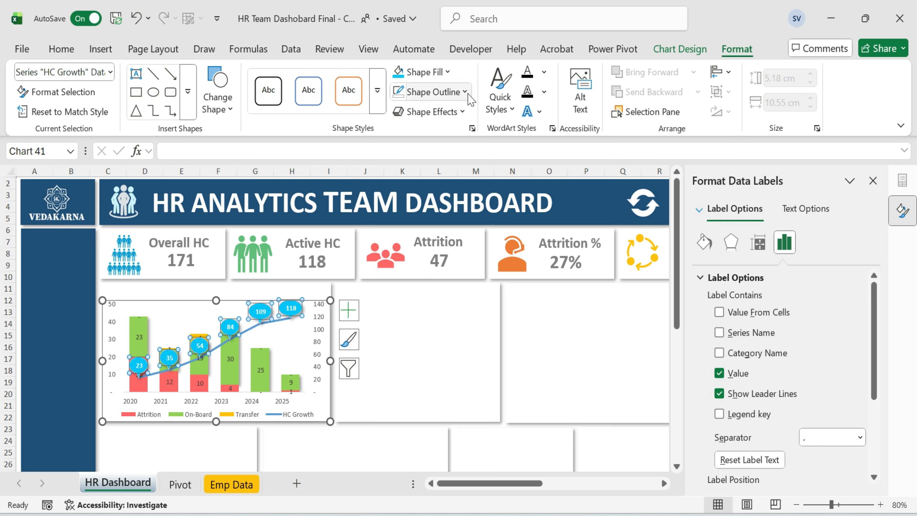
click(468, 95)
scroll(436, 379, down, 1)
click(436, 407)
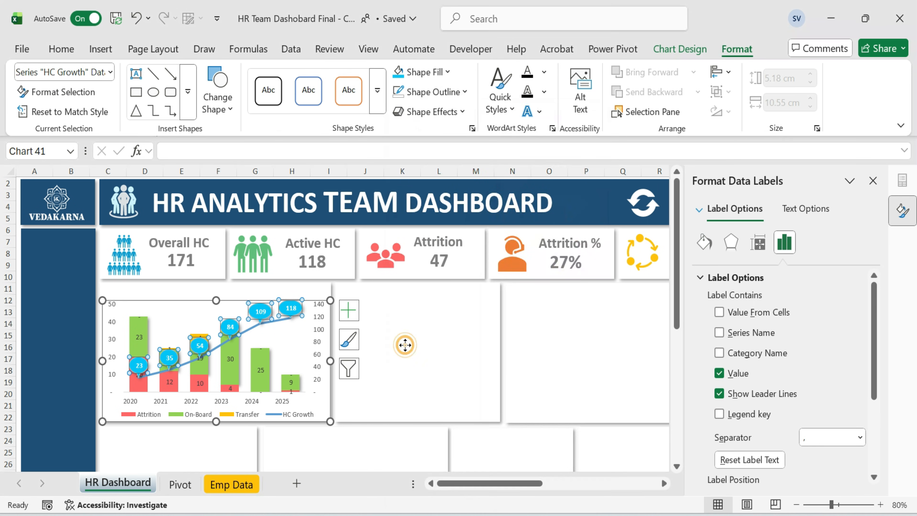
click(405, 345)
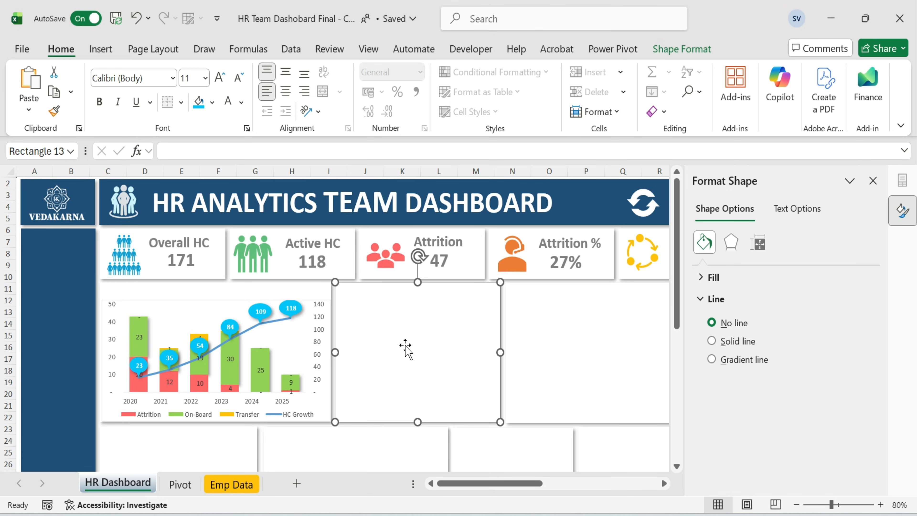
Remove the fill and the outline from the chart area.
double_click(221, 301)
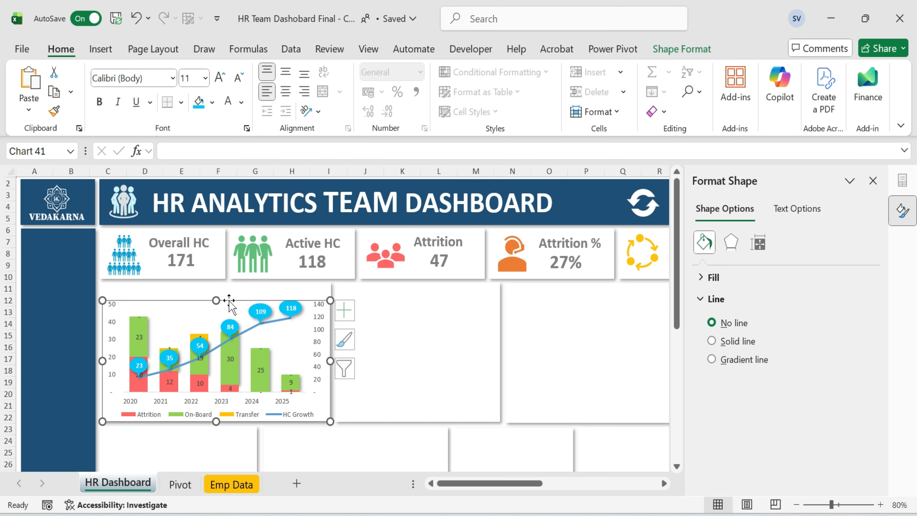
click(449, 73)
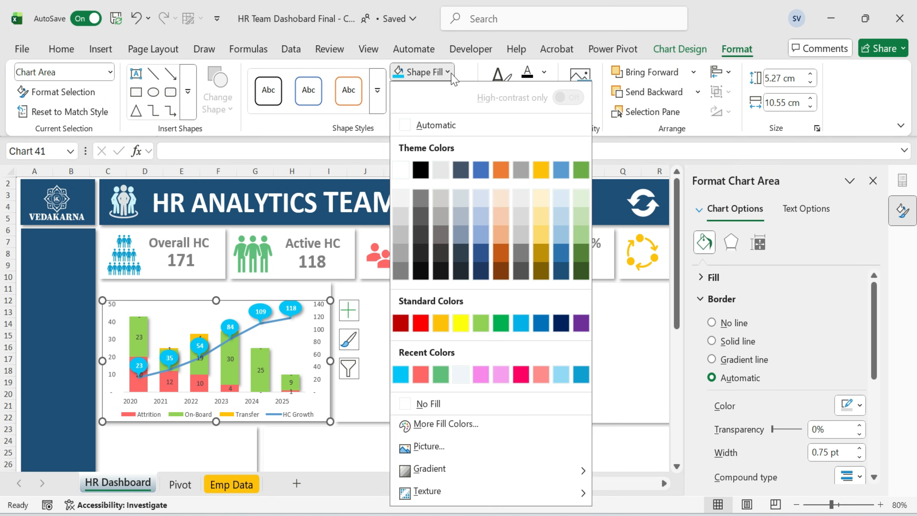
click(448, 402)
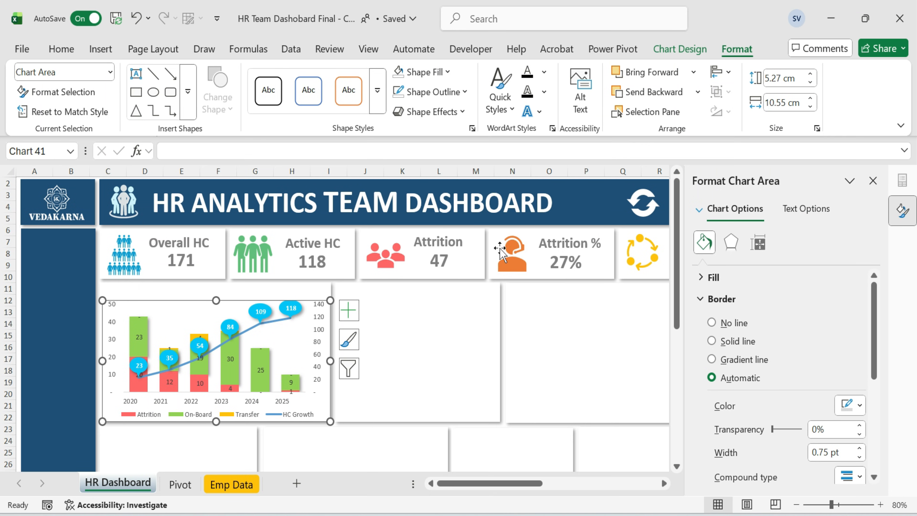
click(461, 91)
scroll(434, 397, down, 1)
click(432, 407)
click(410, 354)
Copy a KPI card's title text box, place it above the chart and enter Head Count Growth.
click(178, 310)
click(218, 302)
click(197, 246)
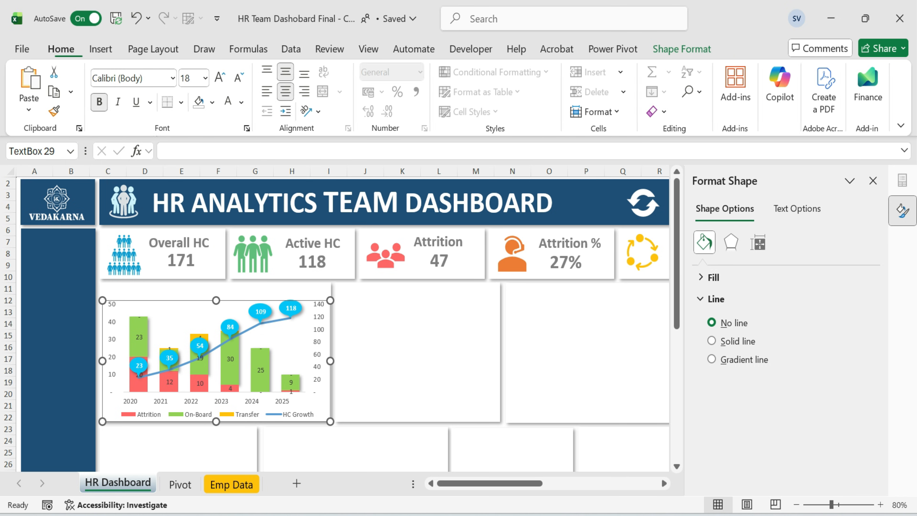
key(ctrl+c)
key(ctrl+v)
drag(214, 267, 230, 301)
text(Head Count Growth)
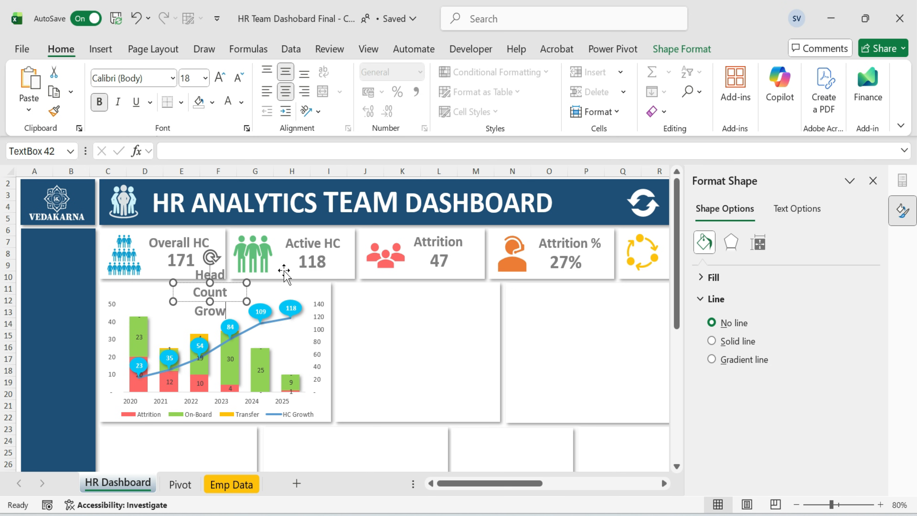
Widen the chart title box, make its text bold 16 pt and shorten it to HC Growth.
drag(246, 301, 306, 302)
drag(247, 305, 219, 305)
click(216, 292)
key(ctrl+a)
key(ctrl+shift+comma)
key(ctrl+b)
click(404, 323)
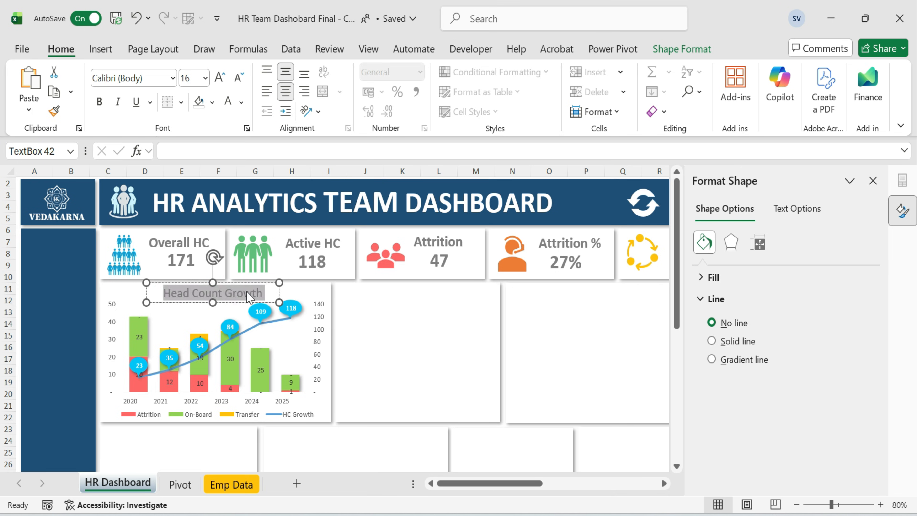
click(450, 332)
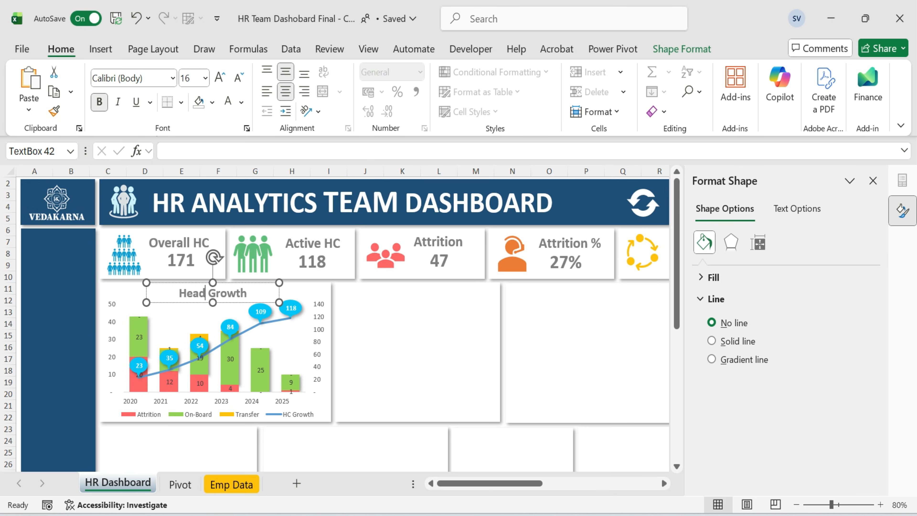
key(ctrl+BackSpace)
text(HC)
key(End)
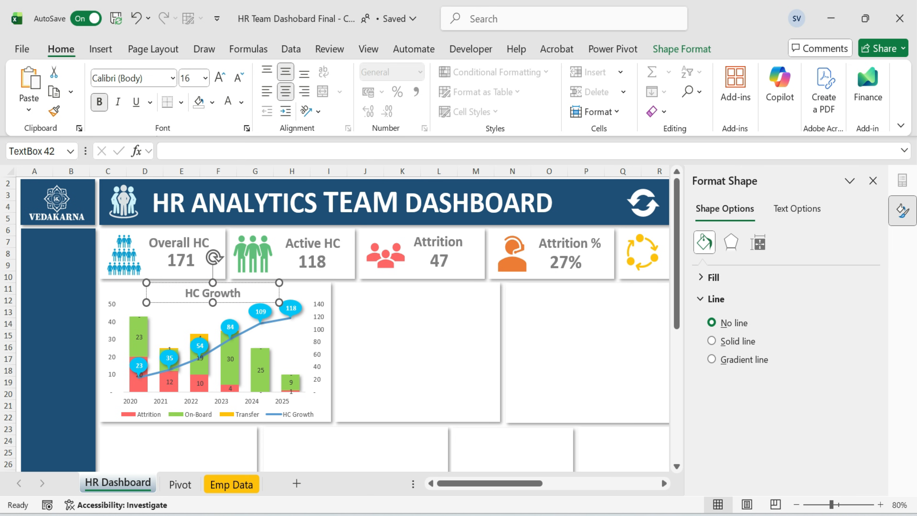
click(477, 342)
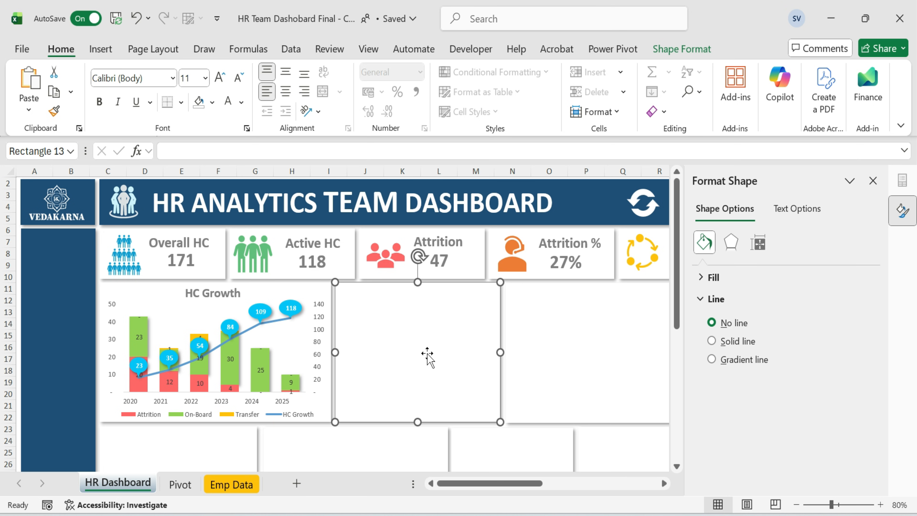
Switch to the Pivot sheet.
click(180, 484)
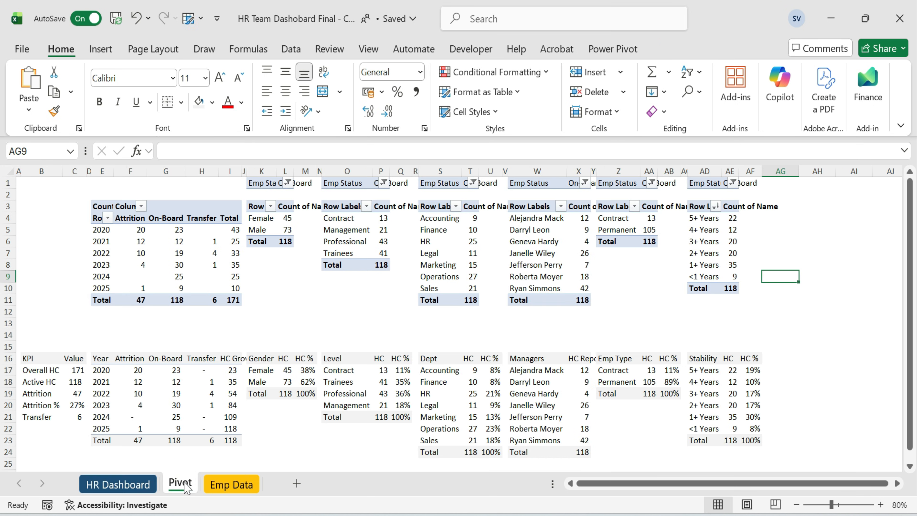
Insert a doughnut chart from the Gender pivot results and delete its HC series, keeping HC %.
drag(261, 358, 262, 382)
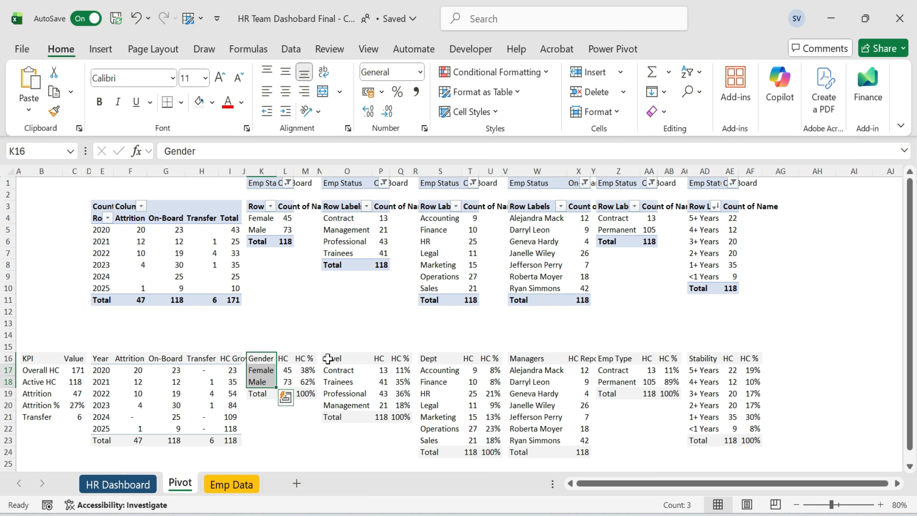
shift+click(308, 382)
click(101, 48)
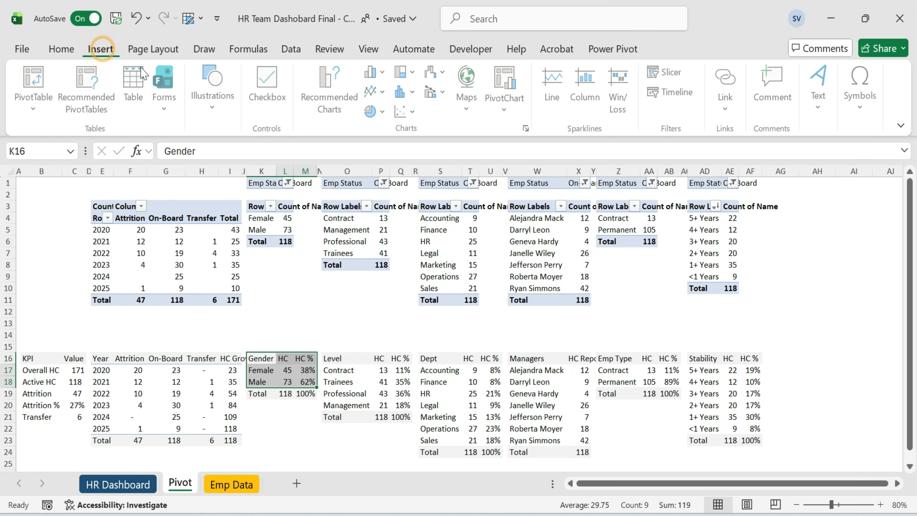
click(332, 97)
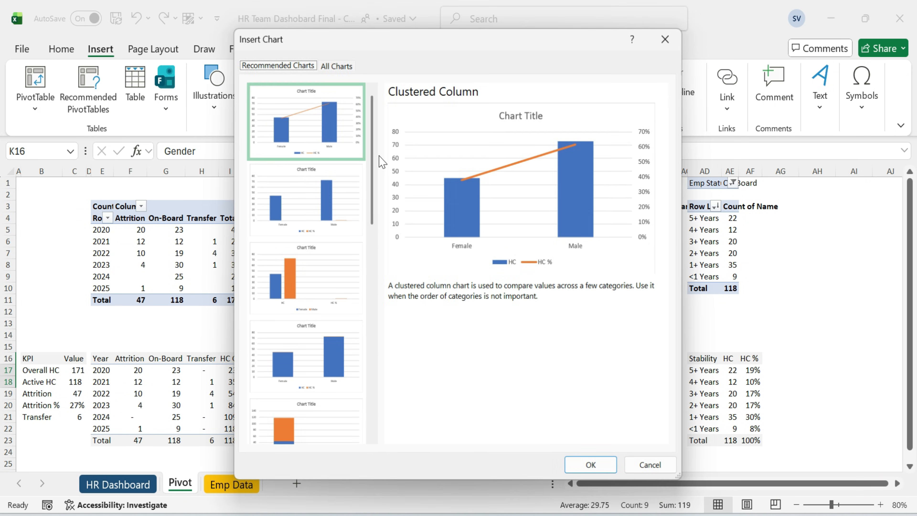
click(335, 63)
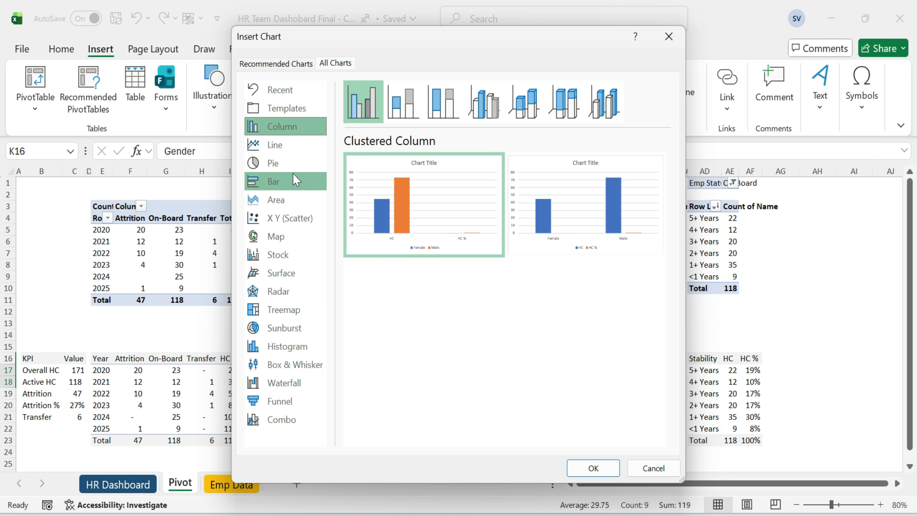
click(293, 163)
click(524, 103)
click(559, 205)
click(593, 468)
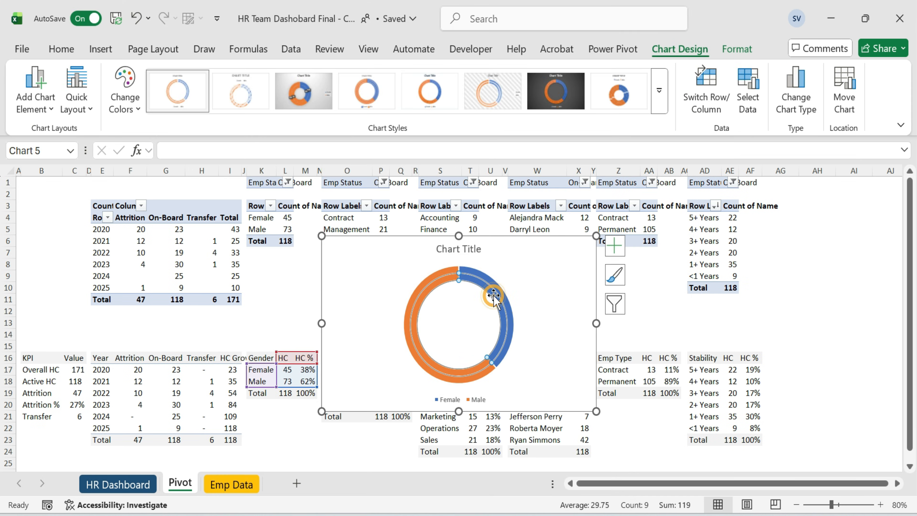
click(494, 296)
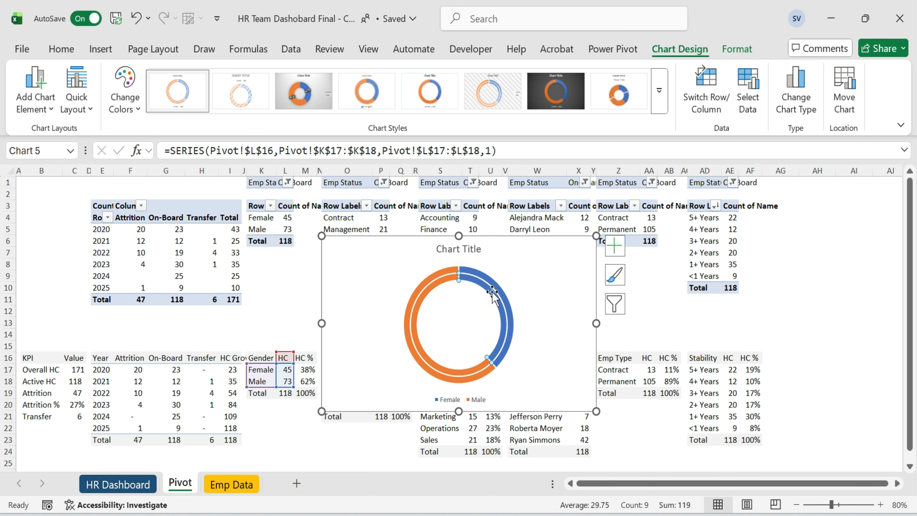
key(Delete)
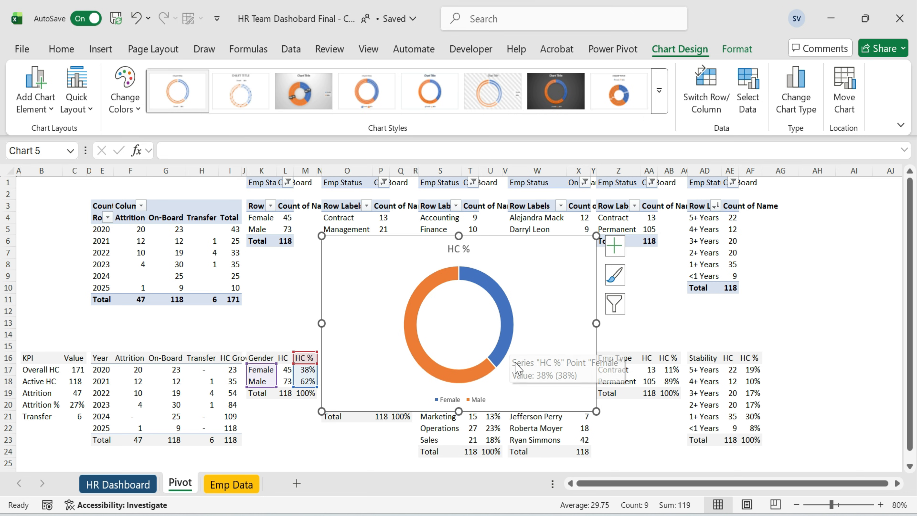
Move the doughnut chart from the Pivot sheet onto the HR Dashboard sheet.
key(ctrl+x)
click(137, 484)
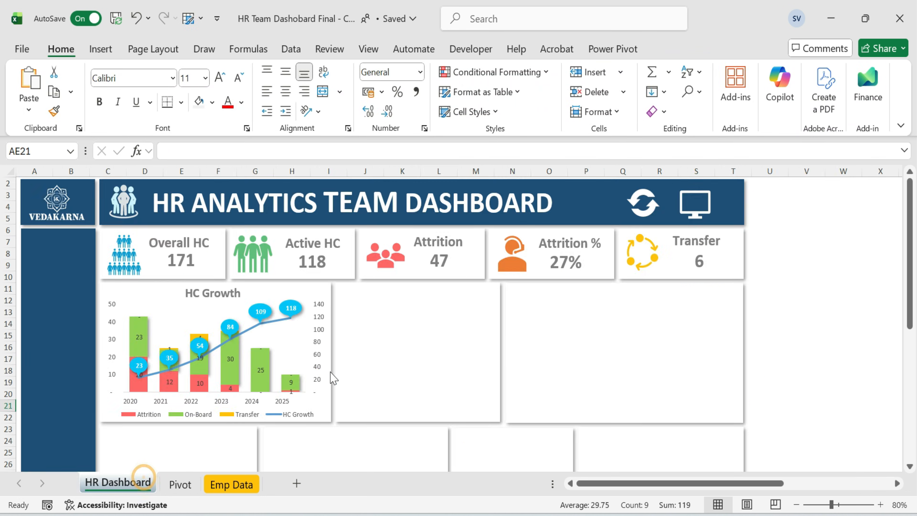
click(369, 323)
key(ctrl+v)
Delete the doughnut's title and legend and fit the chart inside the second dashboard card.
scroll(433, 400, down, 3)
click(439, 295)
key(Delete)
drag(418, 308, 419, 315)
click(424, 259)
drag(501, 253, 496, 253)
click(415, 205)
key(Delete)
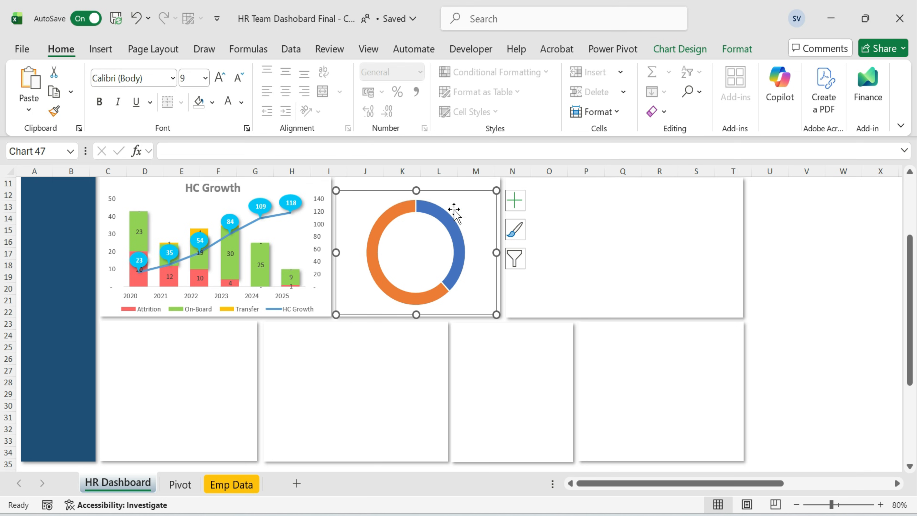
Color the Male slice light blue and the Female slice coral.
click(456, 242)
click(457, 213)
drag(451, 199, 443, 199)
click(387, 212)
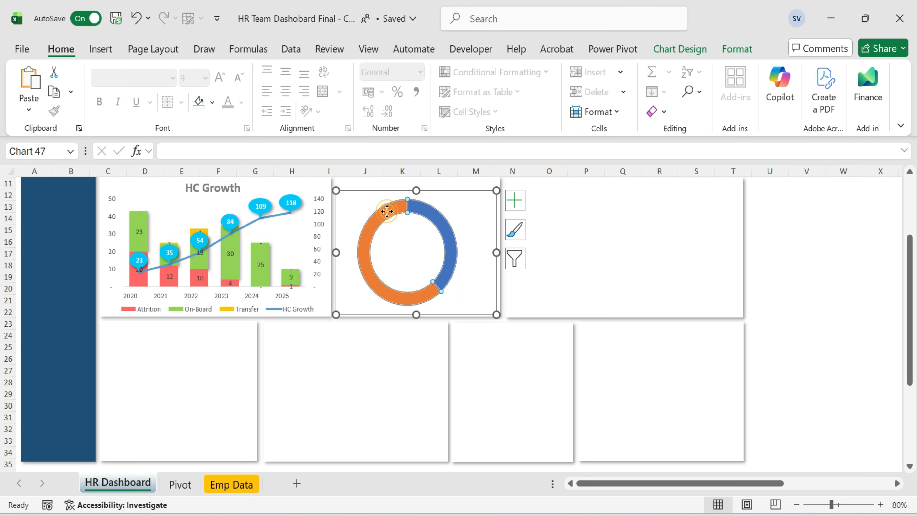
click(212, 103)
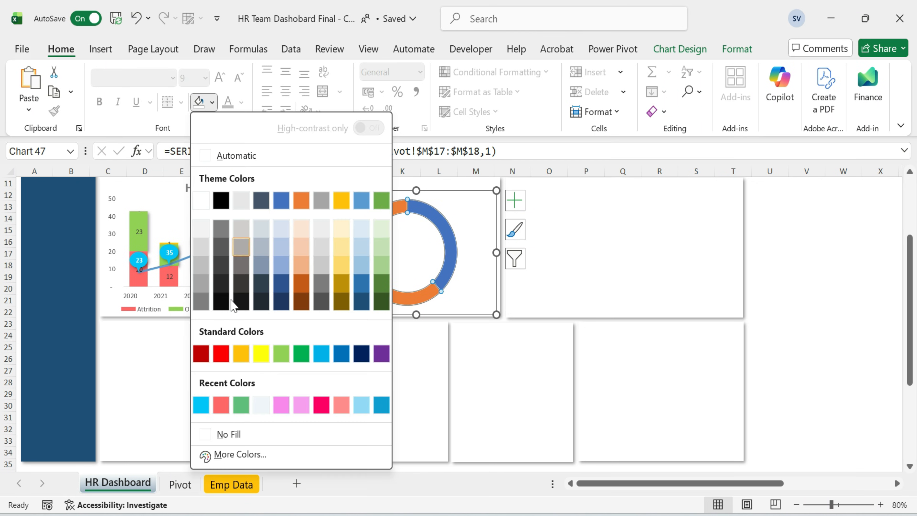
click(202, 404)
click(446, 267)
click(211, 103)
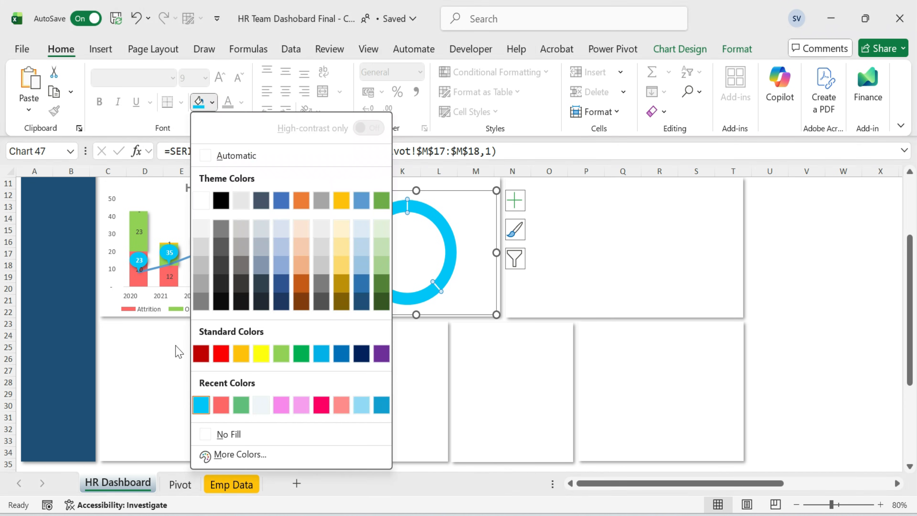
click(219, 403)
Apply a shadow shape effect to the doughnut series.
click(737, 50)
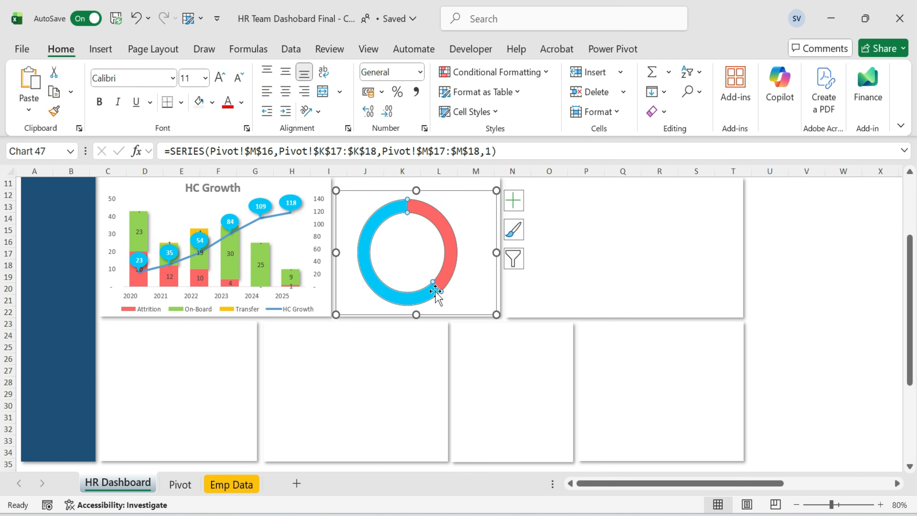
click(398, 92)
click(429, 111)
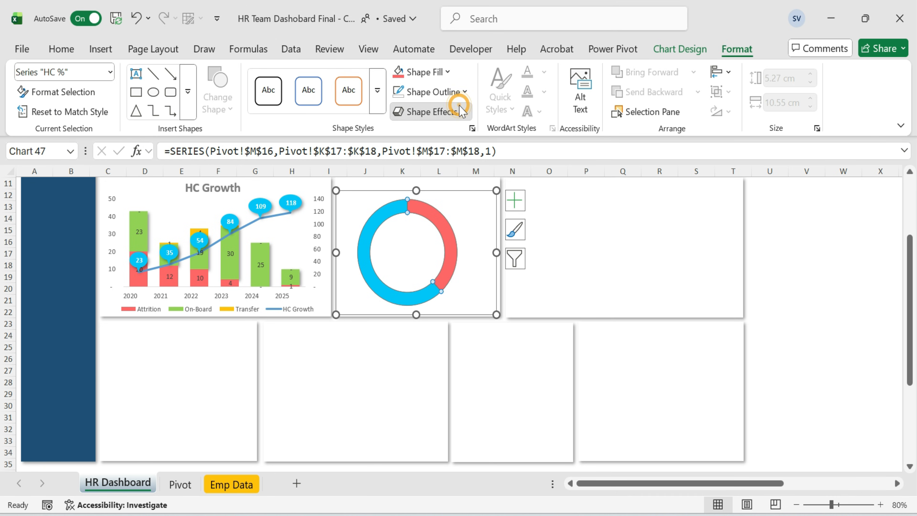
click(512, 200)
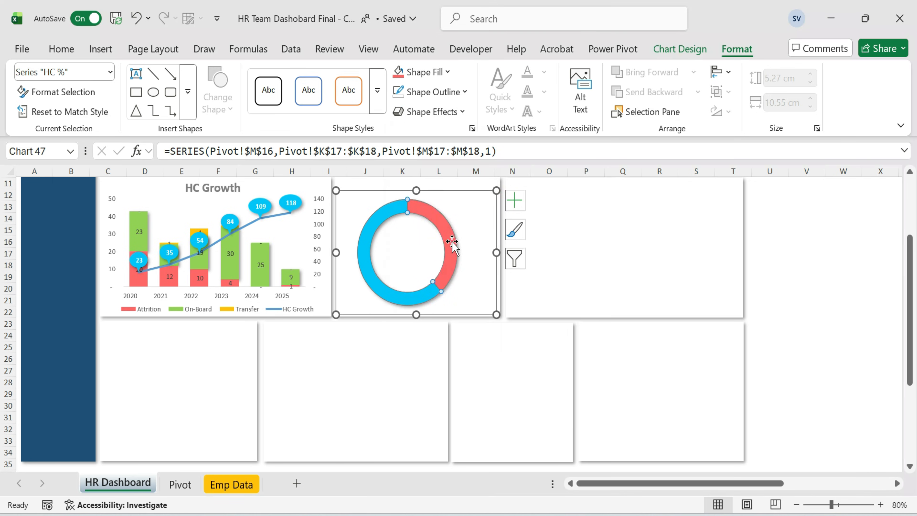
Reduce the HC Growth line width to 1.5 pt in the HC Growth chart.
click(773, 239)
click(248, 225)
double_click(249, 228)
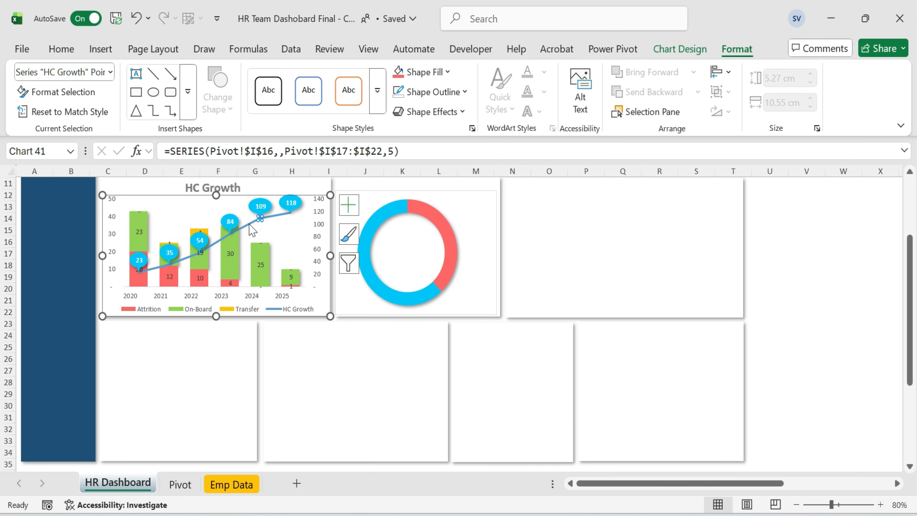
click(612, 245)
click(253, 228)
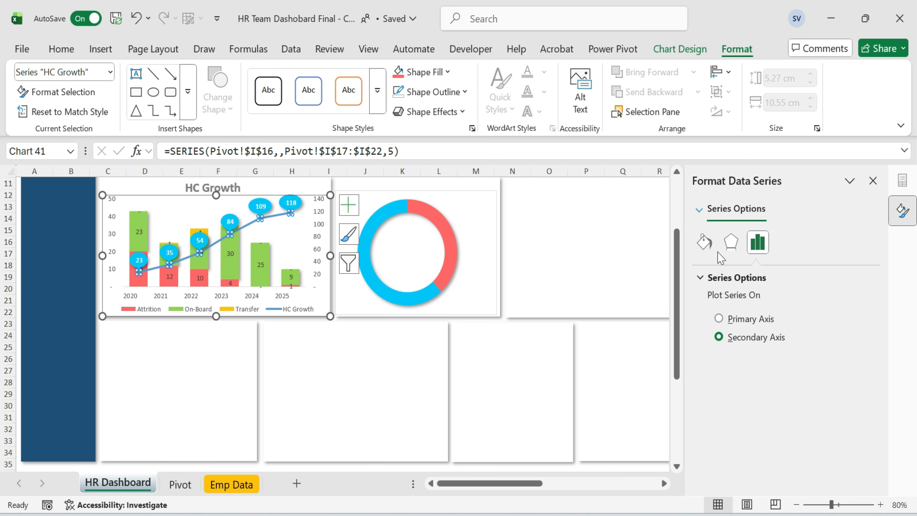
click(704, 241)
scroll(774, 324, down, 3)
click(860, 347)
click(859, 346)
click(859, 346)
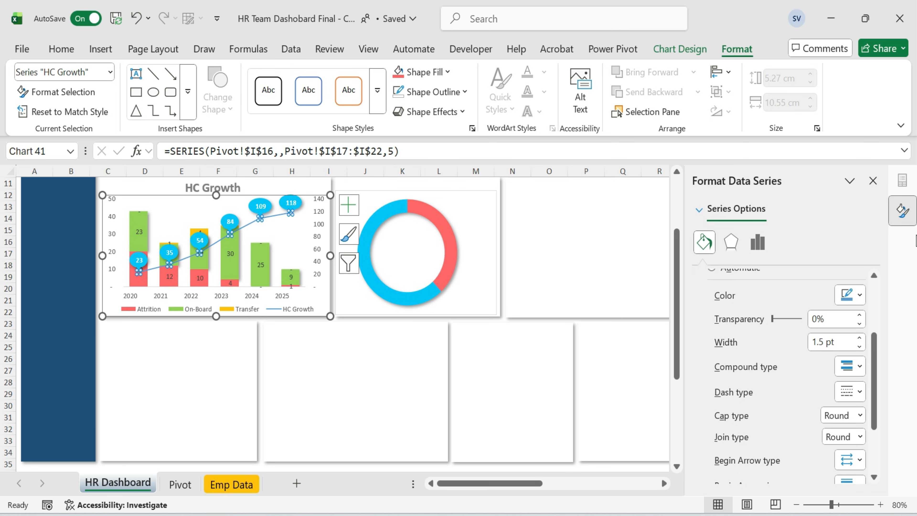
click(873, 181)
click(792, 229)
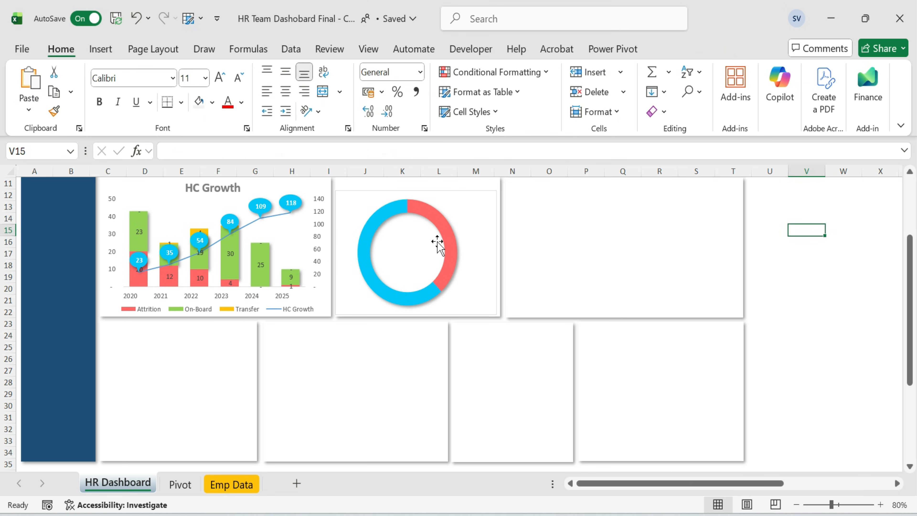
Add data labels to the doughnut showing category name and value with leader lines.
click(455, 213)
scroll(444, 224, up, 3)
click(431, 327)
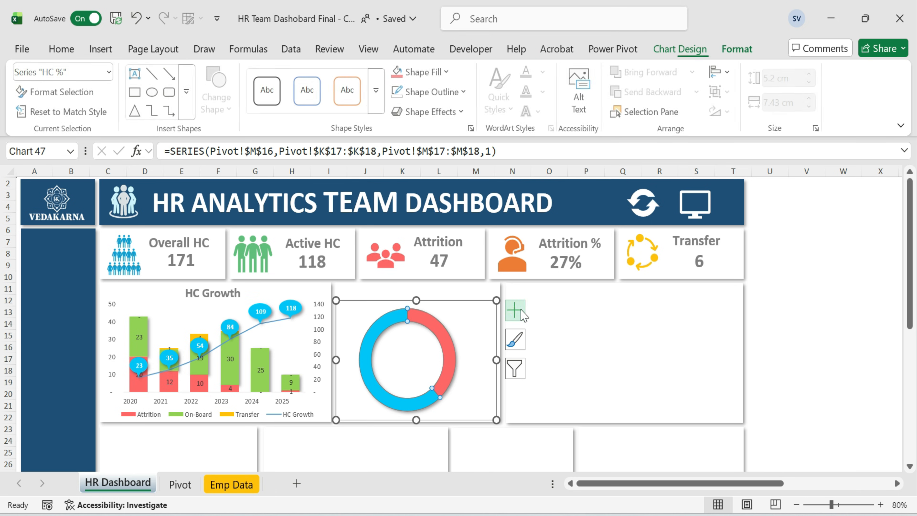
click(515, 310)
click(545, 350)
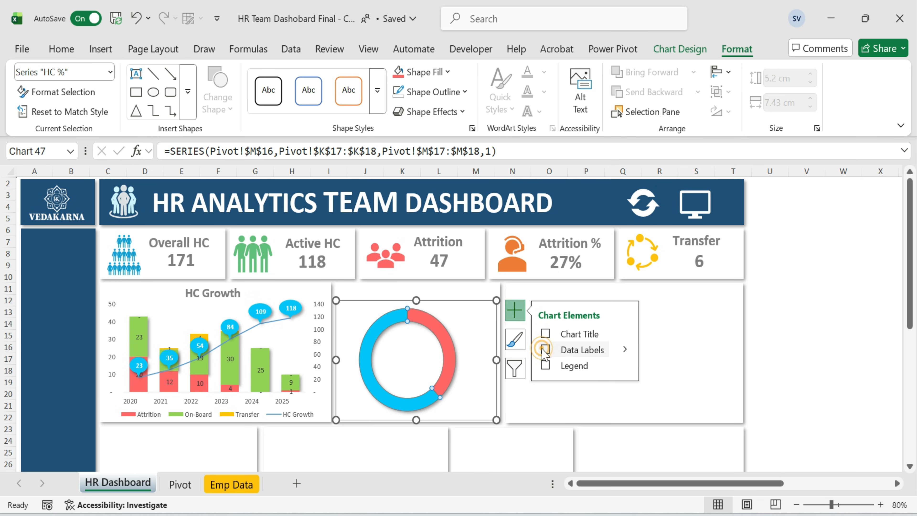
click(625, 350)
click(677, 392)
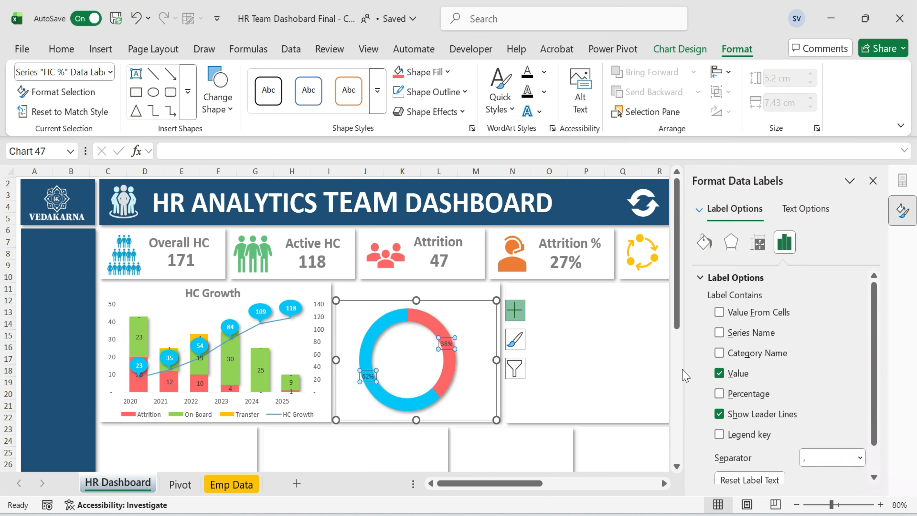
click(719, 353)
scroll(792, 385, down, 1)
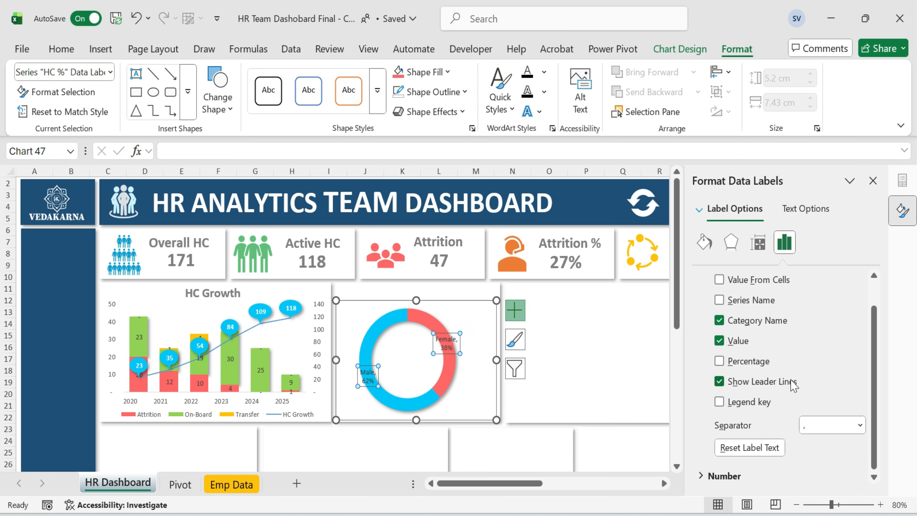
click(719, 402)
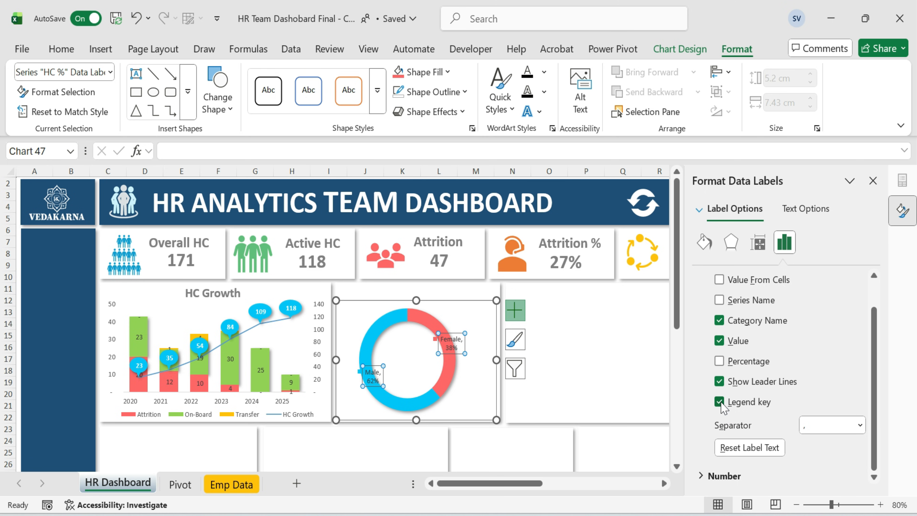
click(720, 402)
click(720, 382)
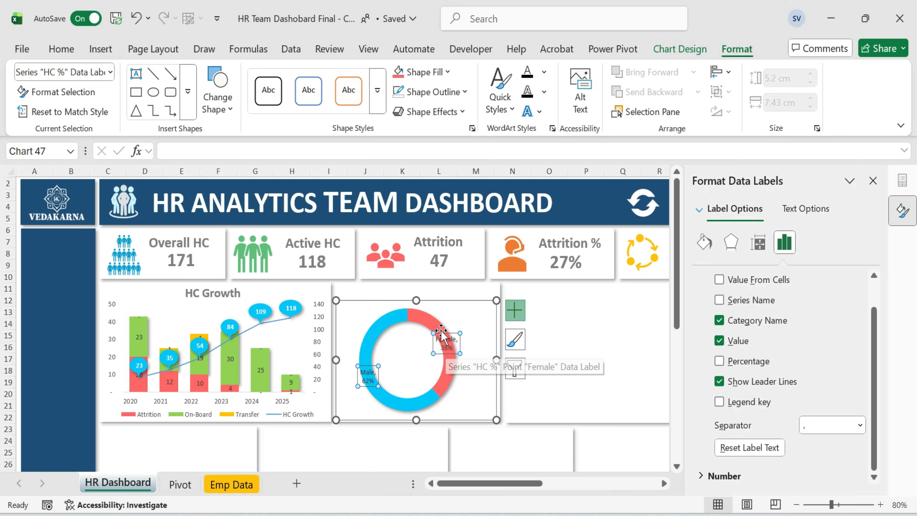
Move the Male label to the ring's upper left and the Female label to its lower right.
click(426, 357)
click(438, 343)
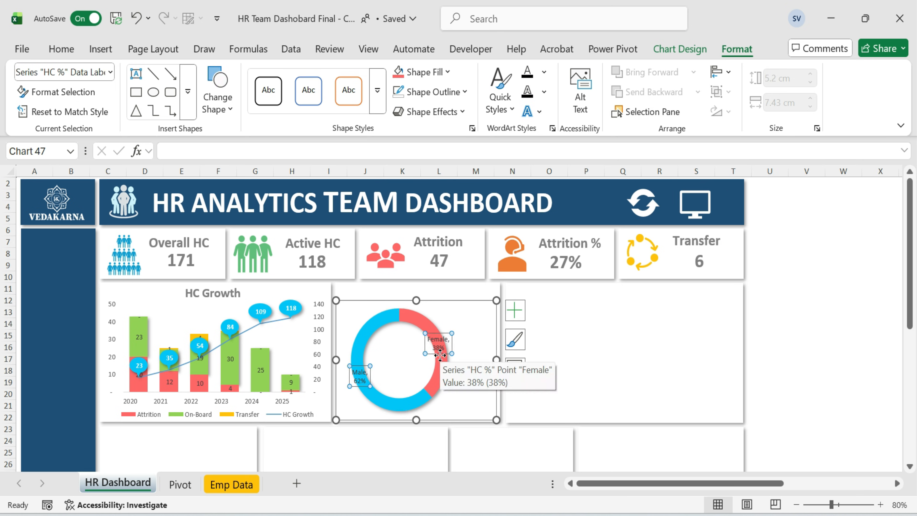
click(360, 376)
drag(350, 322, 350, 319)
drag(438, 343, 454, 394)
click(548, 358)
Set the doughnut hole size to 65%.
click(484, 299)
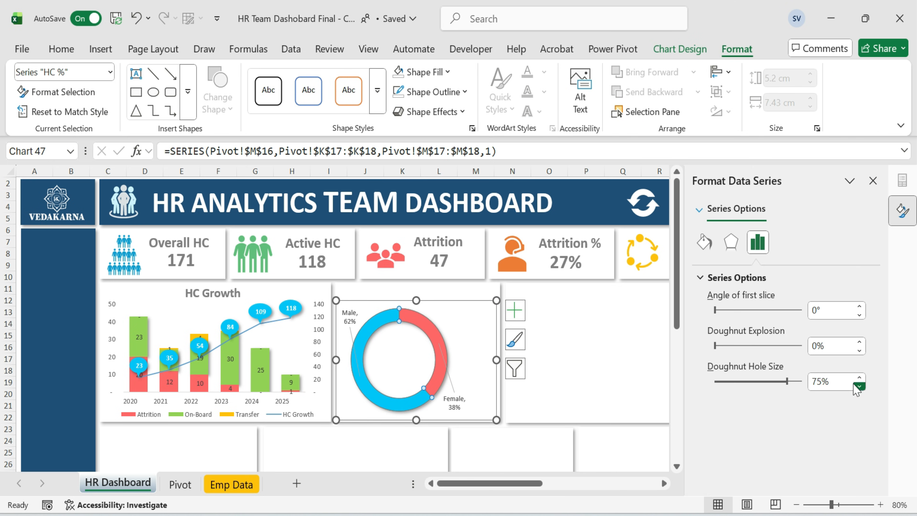
click(845, 381)
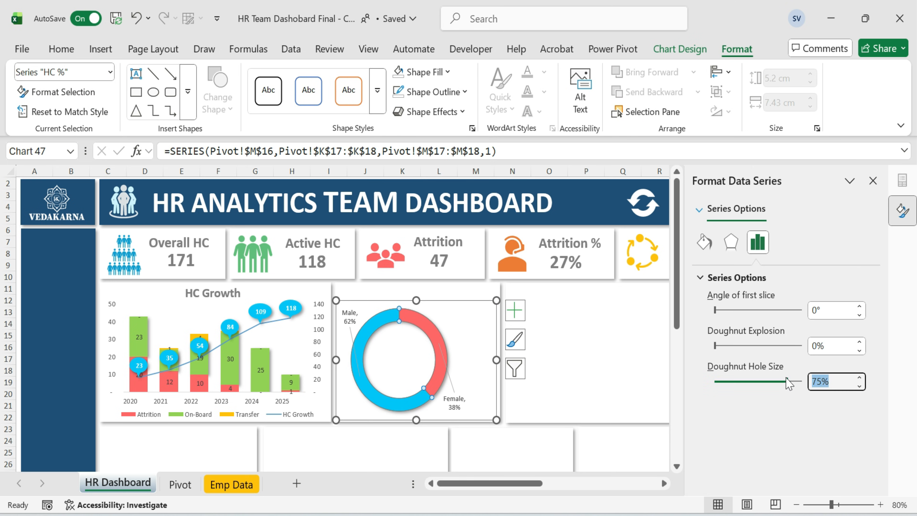
text(65%)
key(Return)
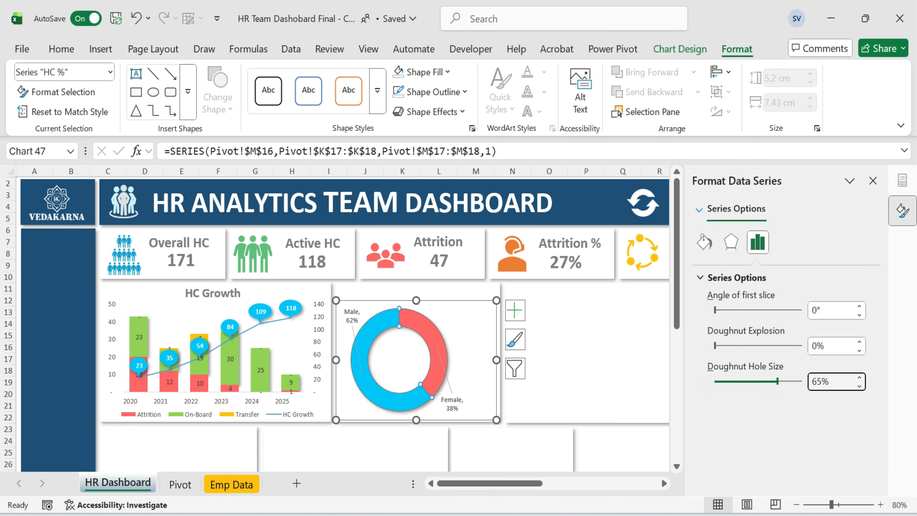
click(873, 181)
click(811, 274)
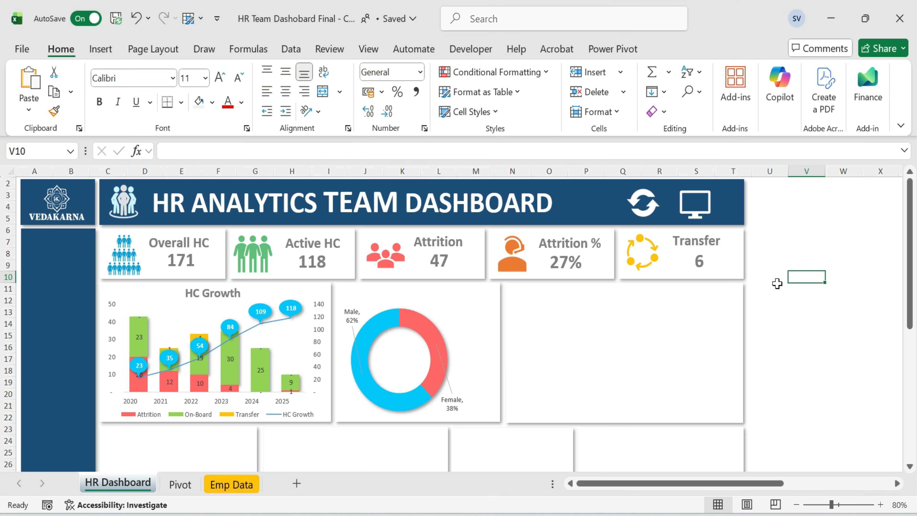
Bring the male and female person icons into the gender chart card beside the doughnut.
drag(747, 487, 758, 484)
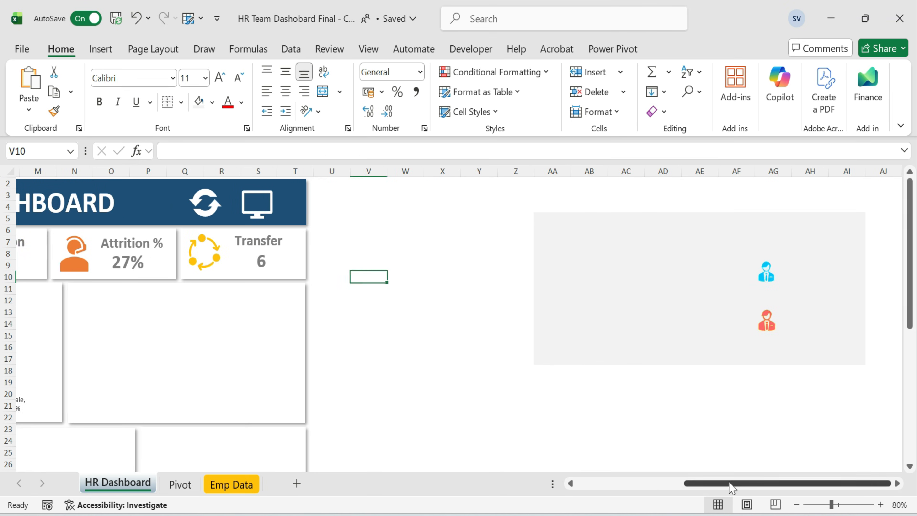
drag(731, 486, 624, 486)
click(474, 296)
key(Tab)
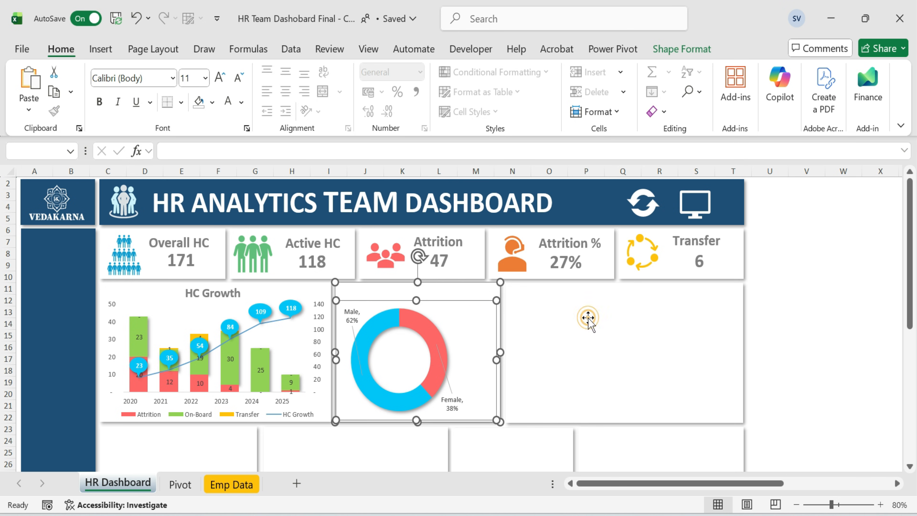
key(Tab)
key(ctrl+z)
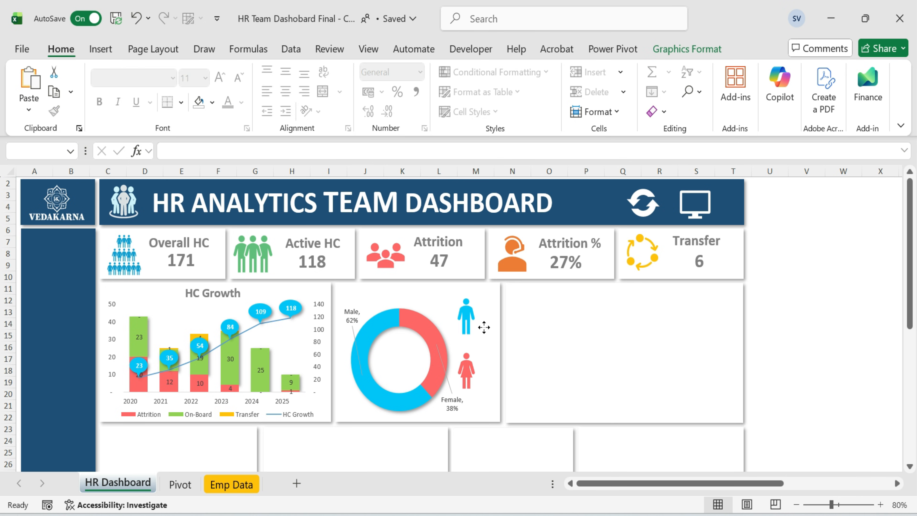
click(483, 325)
click(790, 324)
Copy a KPI title text box next to the male icon, enter Male and set it to 12 pt.
click(191, 244)
key(ctrl+c)
key(ctrl+v)
drag(195, 253, 502, 316)
key(ctrl+a)
text(M)
key(ctrl+a)
click(202, 78)
text(12)
key(Return)
Duplicate the Male label beside the female icon and change it to Female.
drag(523, 315, 487, 382)
key(ctrl+d)
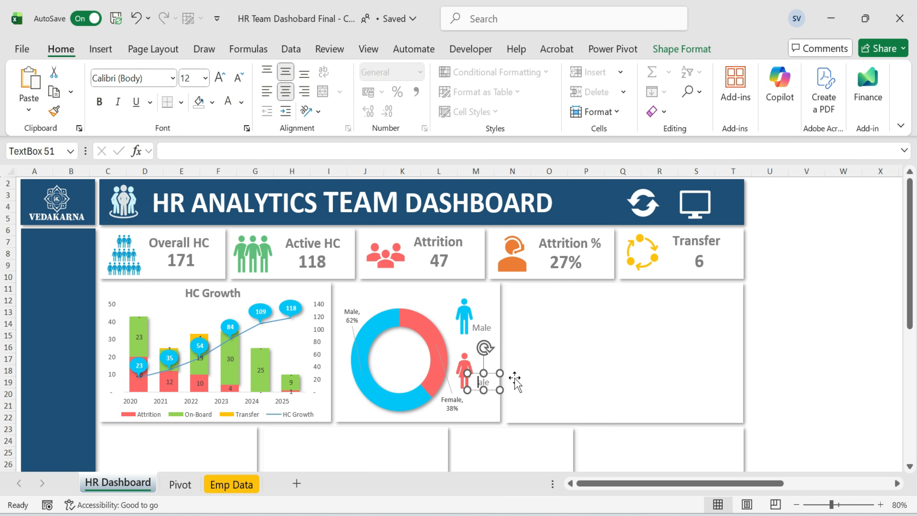
drag(467, 390, 498, 391)
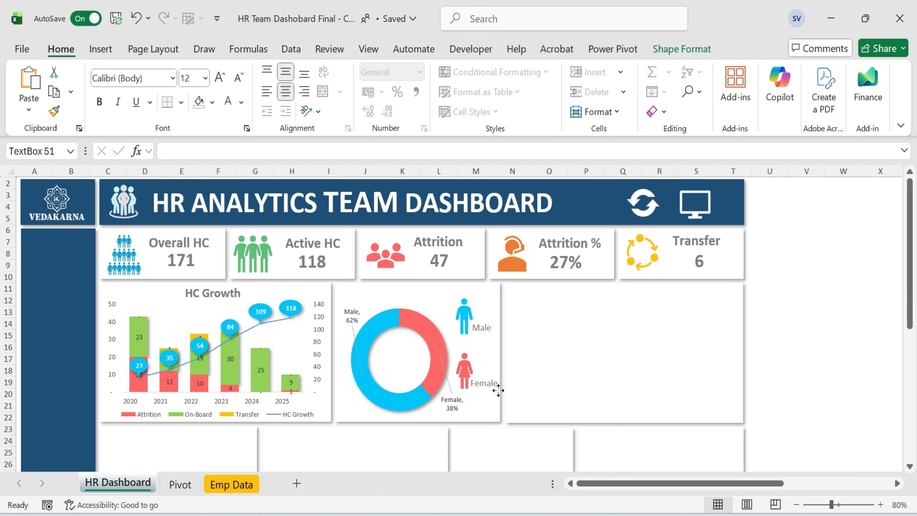
Duplicate the Male label above the male icon and link it to the male headcount cell Pivot!L18.
click(769, 356)
click(480, 328)
key(ctrl+d)
drag(496, 328, 489, 301)
text(=)
click(548, 306)
key(Escape)
key(Escape)
click(480, 311)
key(ctrl+a)
key(Delete)
drag(784, 291, 791, 291)
click(495, 311)
click(495, 302)
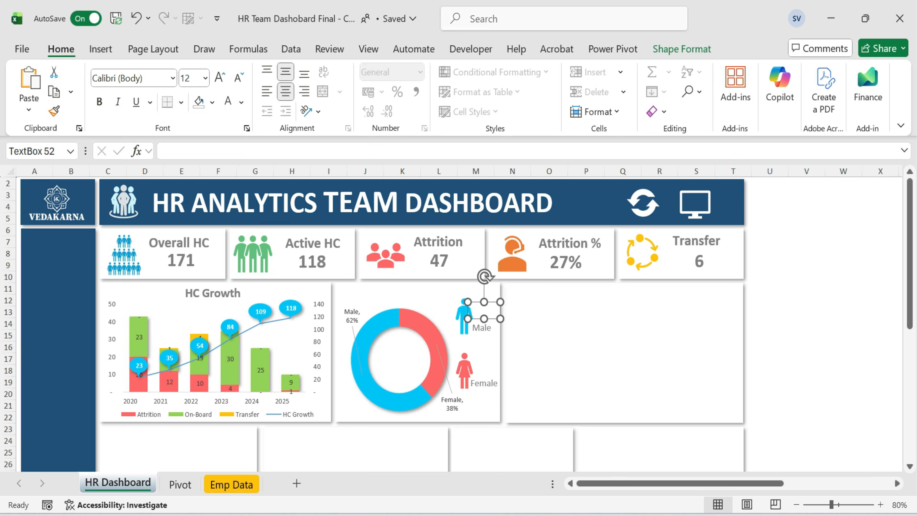
text(=)
click(180, 484)
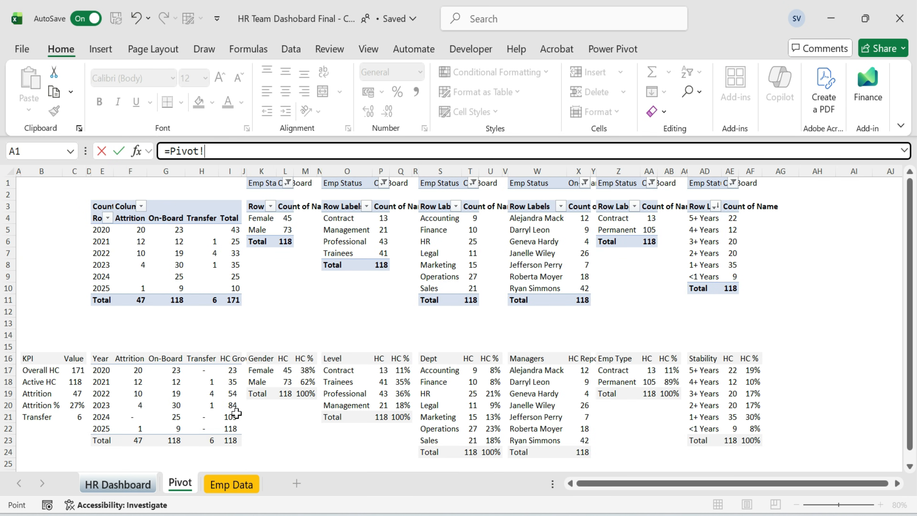
click(287, 382)
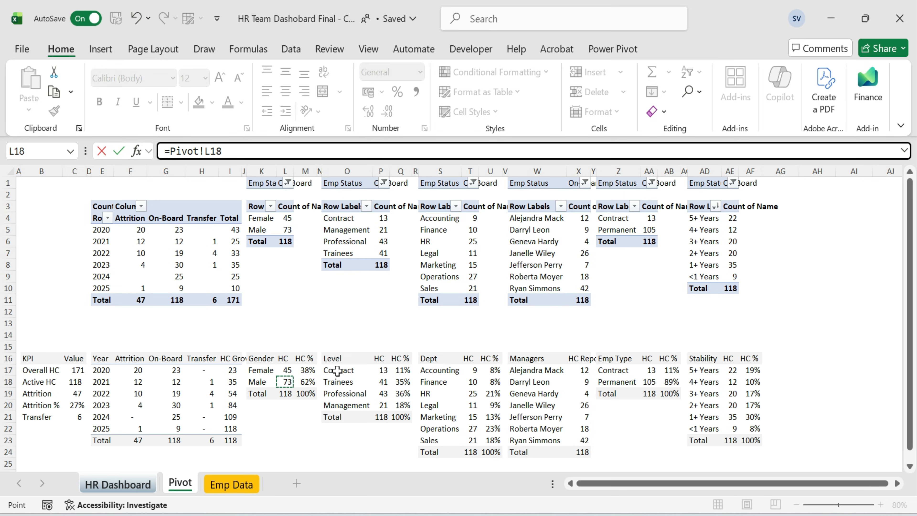
key(Return)
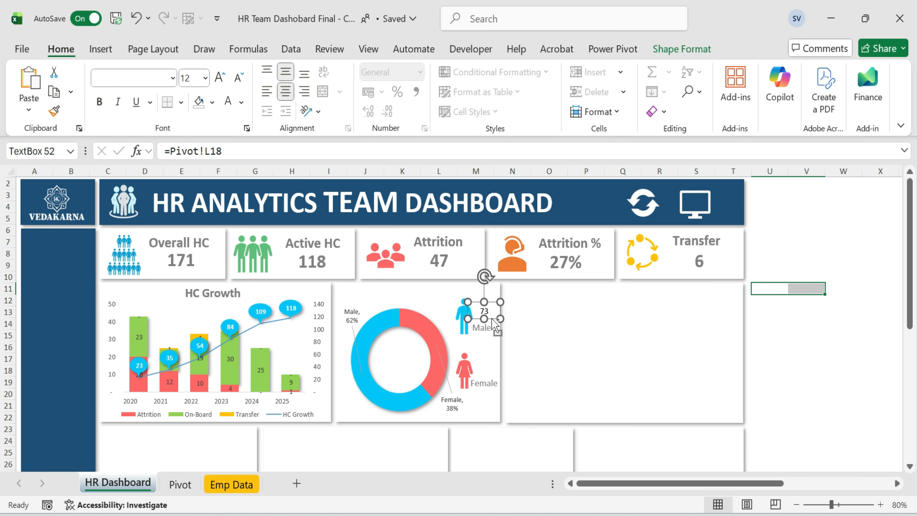
Duplicate the linked count box beside the female icon and change its link to Pivot!L17.
key(ctrl+d)
drag(497, 333, 493, 362)
key(ctrl+z)
click(497, 329)
click(492, 364)
click(493, 325)
drag(493, 324, 477, 372)
click(223, 151)
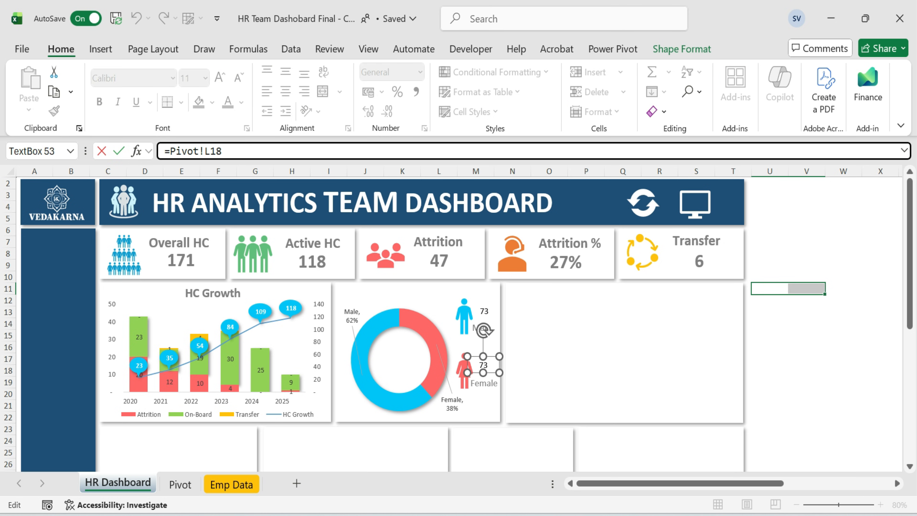
key(Return)
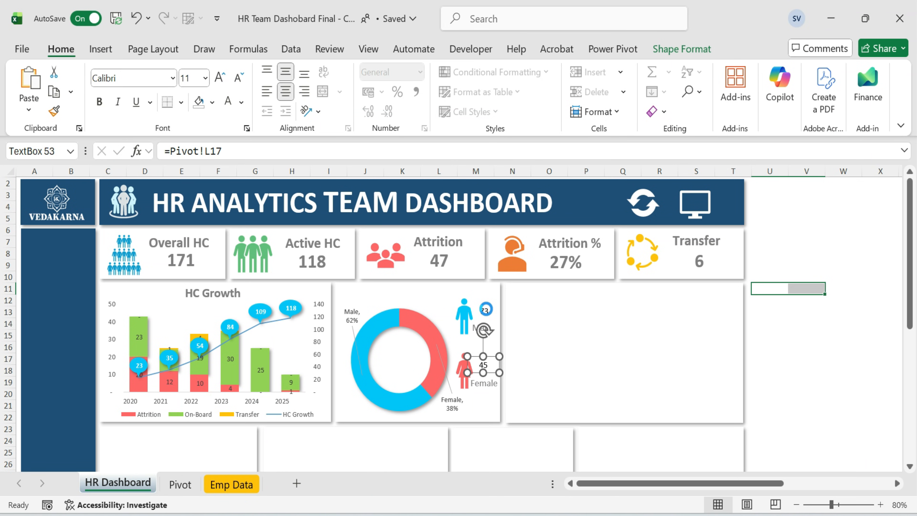
Set the male count to 14 pt and give it a blue font colour.
click(484, 312)
click(191, 78)
text(14)
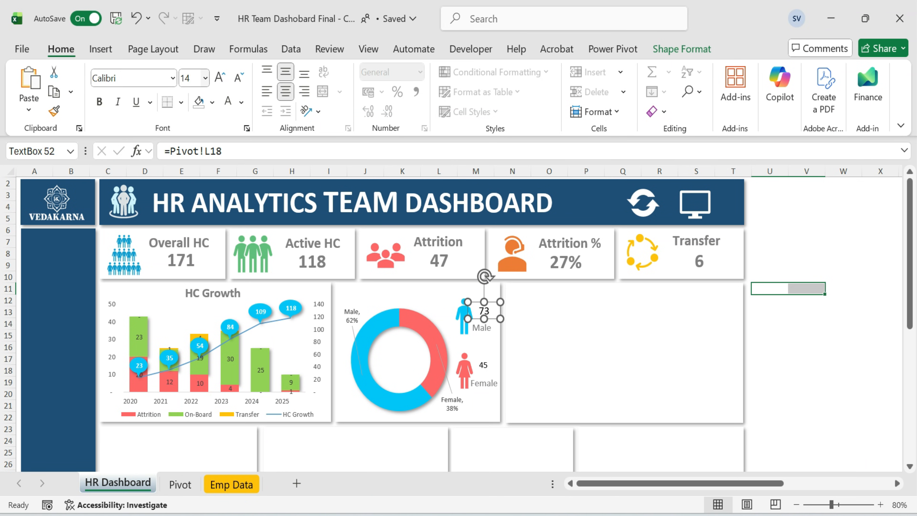
click(241, 102)
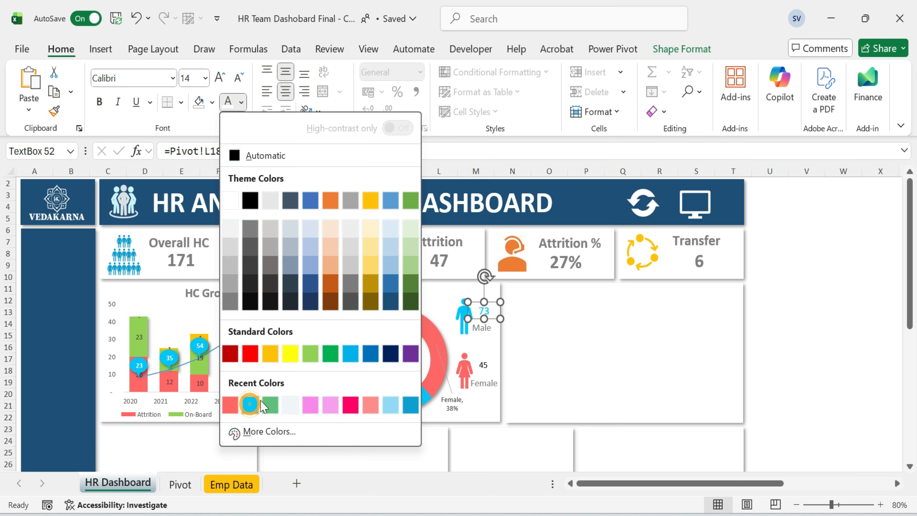
click(253, 403)
Give the female count a coral red font colour.
click(483, 365)
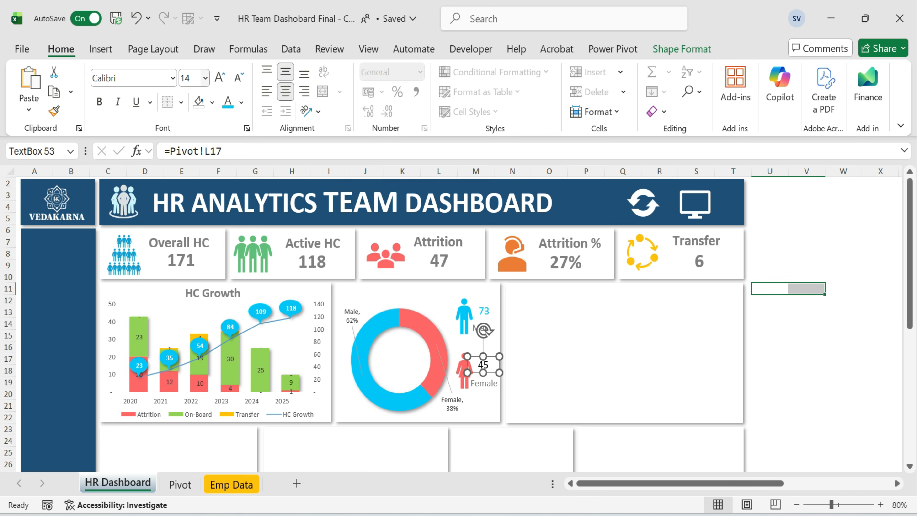
click(241, 102)
click(254, 403)
click(806, 347)
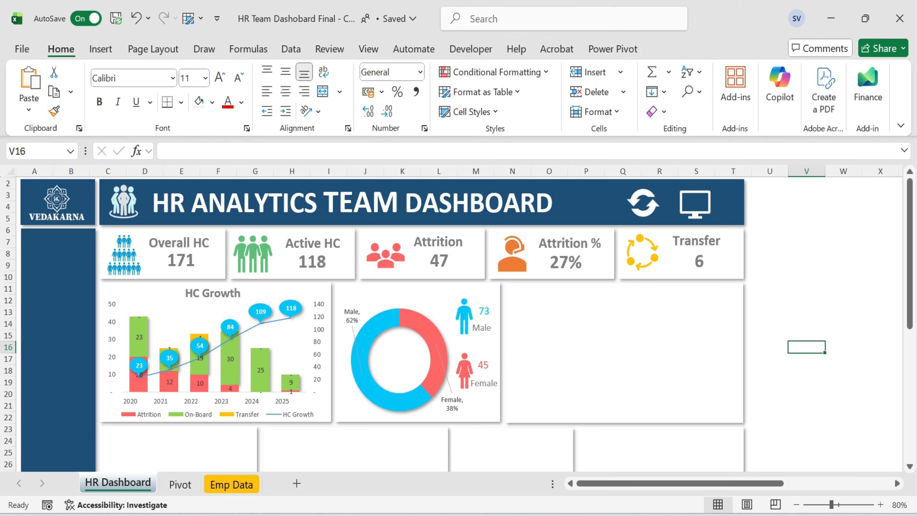
Enlarge both gender counts to 16 pt and nudge them into place beside their icons.
click(469, 317)
click(482, 365)
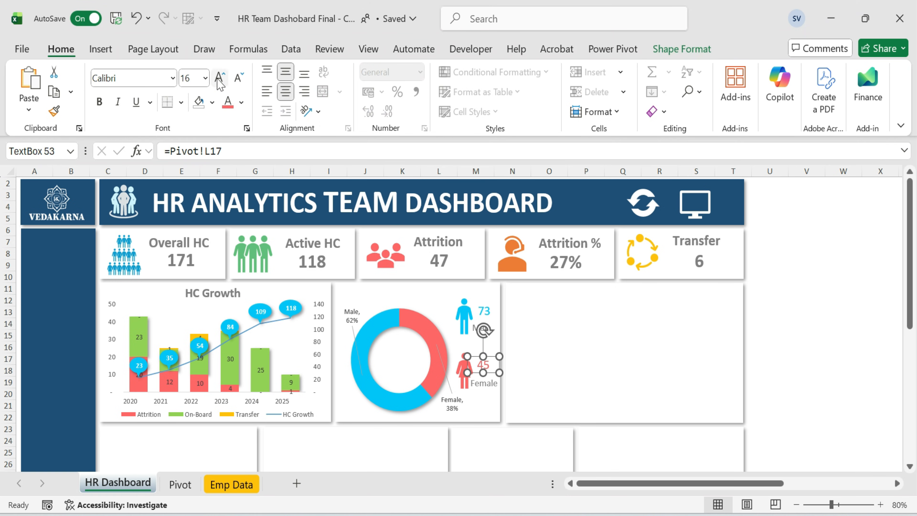
click(837, 324)
click(471, 359)
click(830, 323)
click(484, 383)
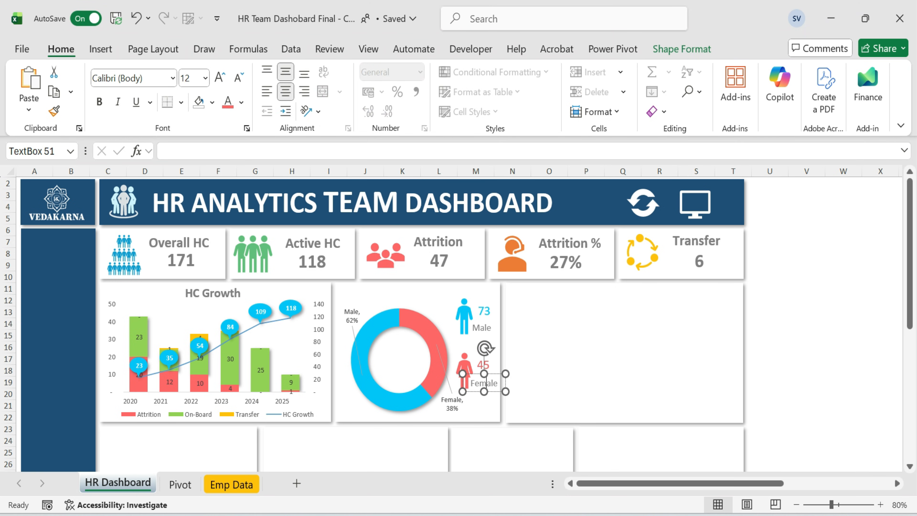
click(486, 368)
drag(490, 319, 487, 324)
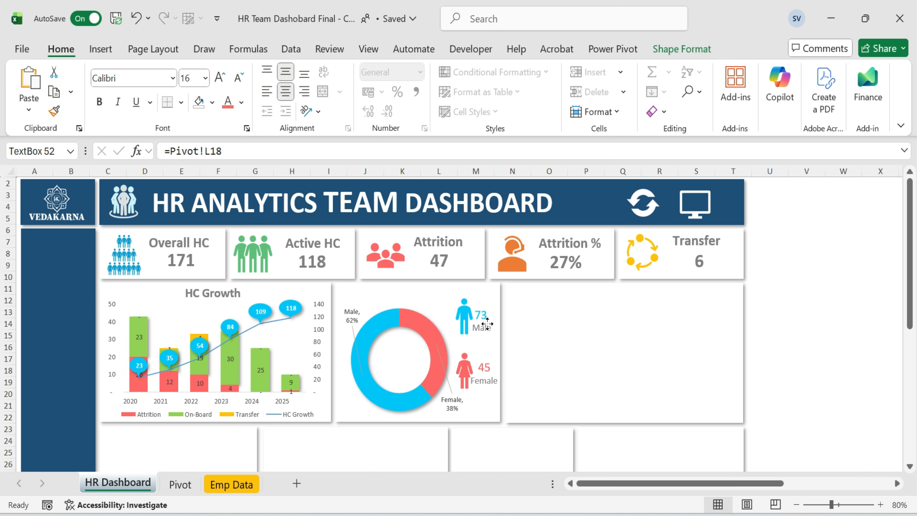
click(488, 321)
click(808, 358)
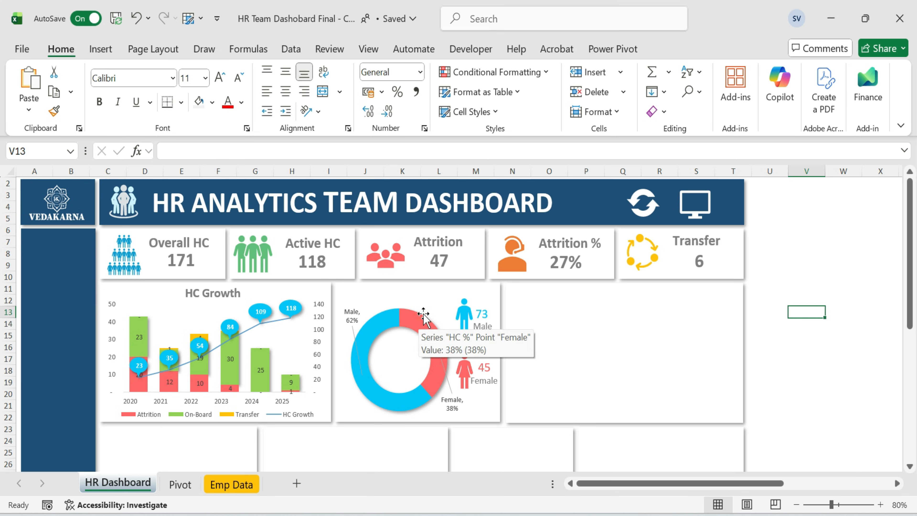
Copy the HC Growth title onto the gender chart card and rename it Diversity %.
click(229, 293)
click(240, 303)
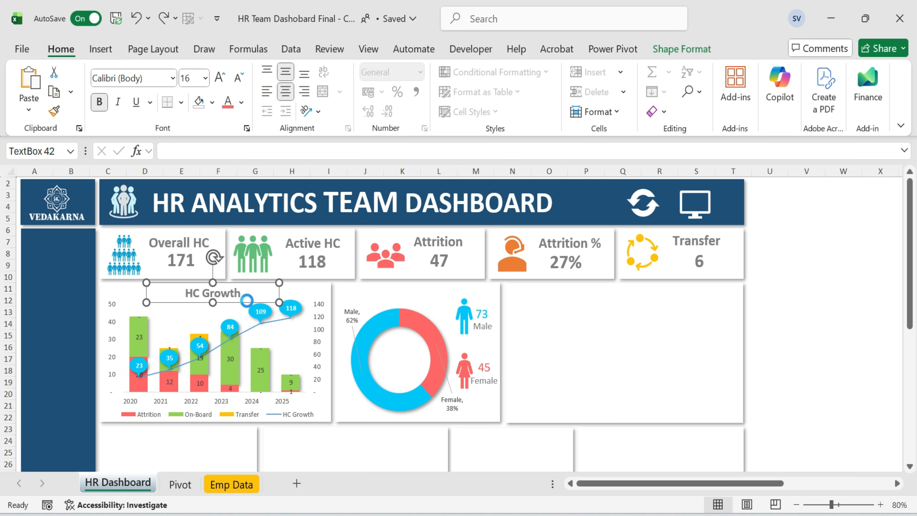
drag(247, 300, 452, 300)
text(Di)
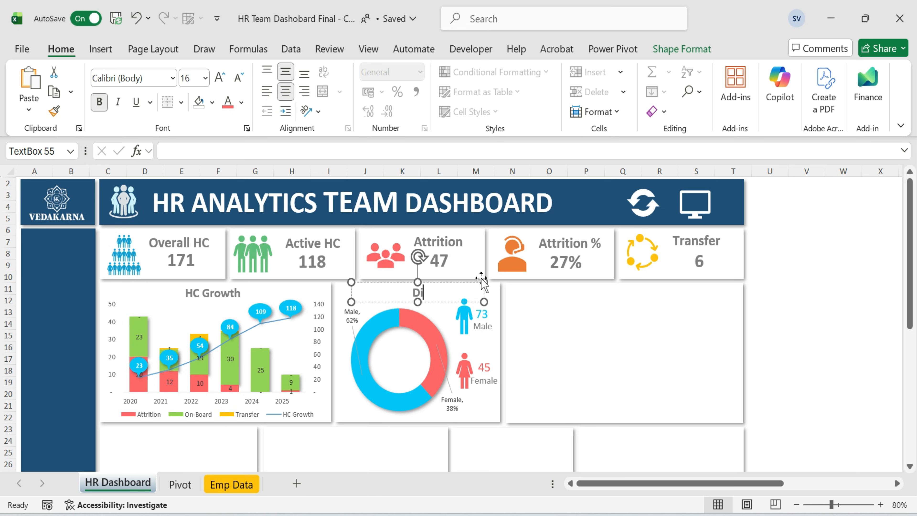
text(versity %)
click(844, 335)
click(806, 299)
click(770, 299)
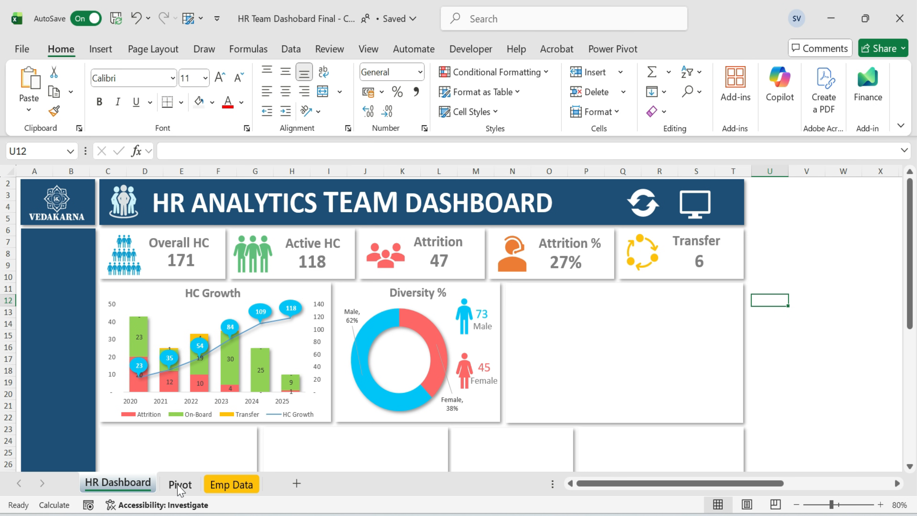
Insert a stacked column chart from the Level table (O16:Q20) on the Pivot sheet.
click(180, 484)
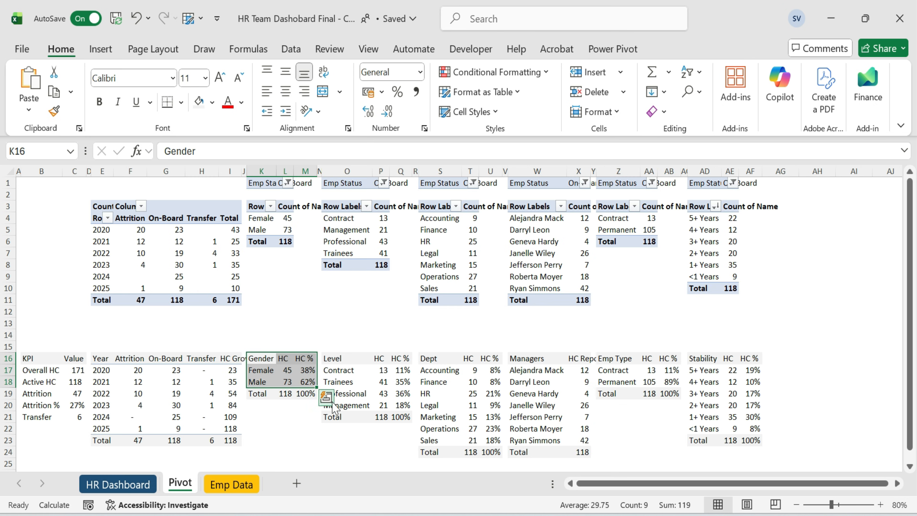
drag(339, 360, 343, 393)
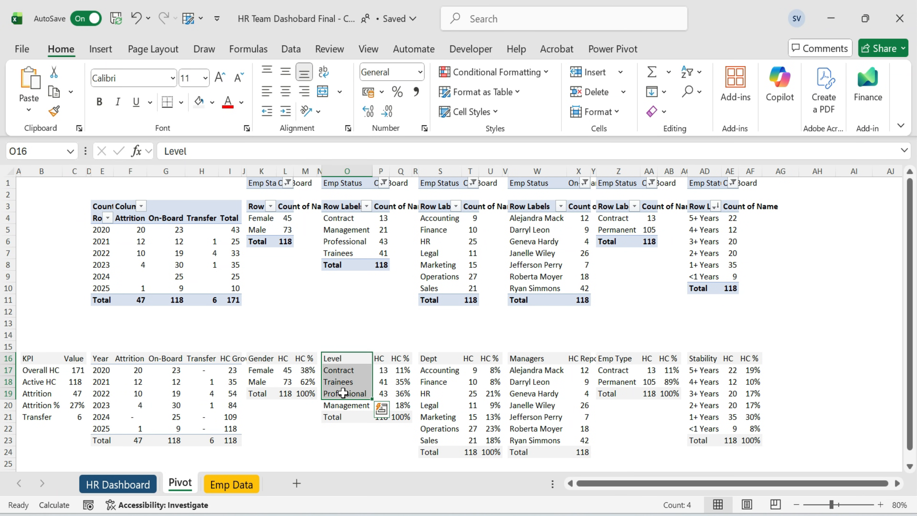
drag(347, 360, 400, 405)
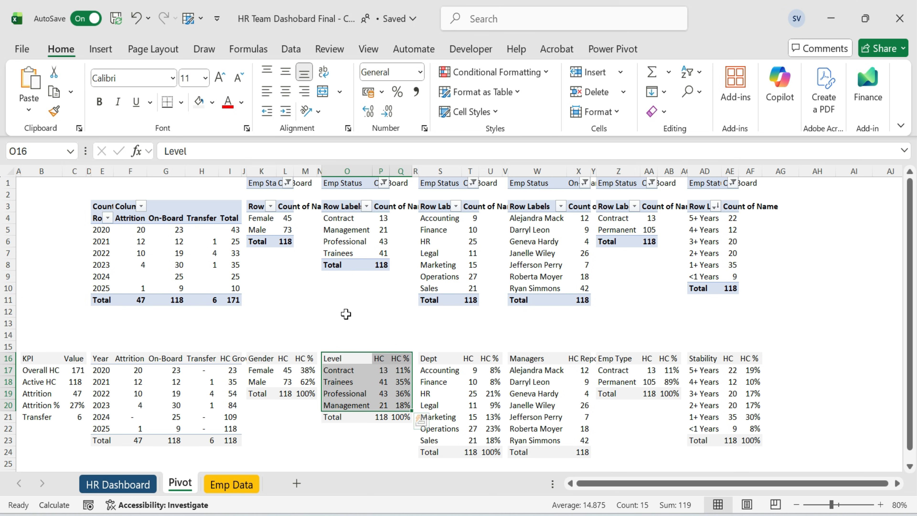
click(101, 48)
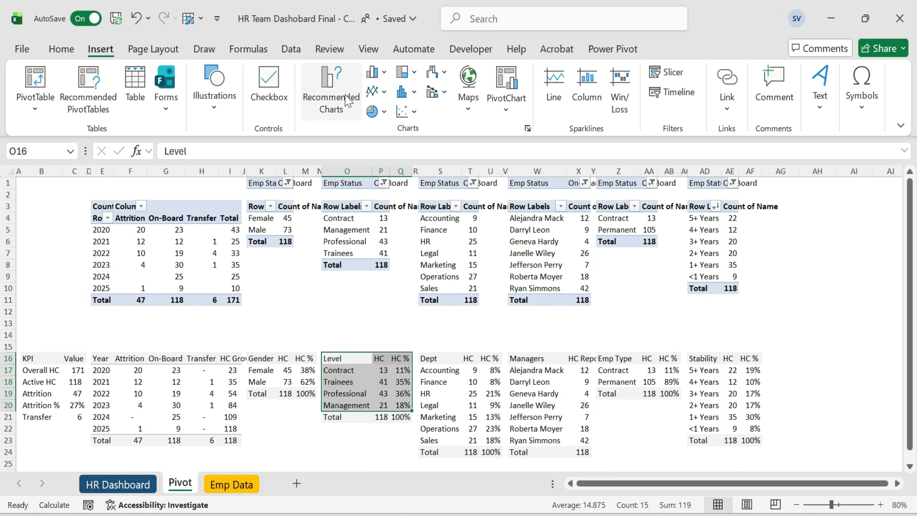
click(347, 101)
click(341, 64)
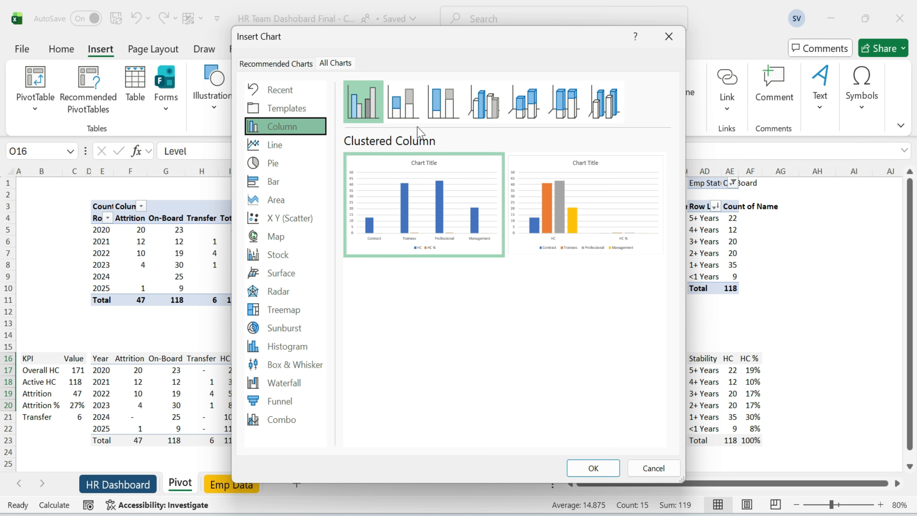
click(404, 103)
click(487, 108)
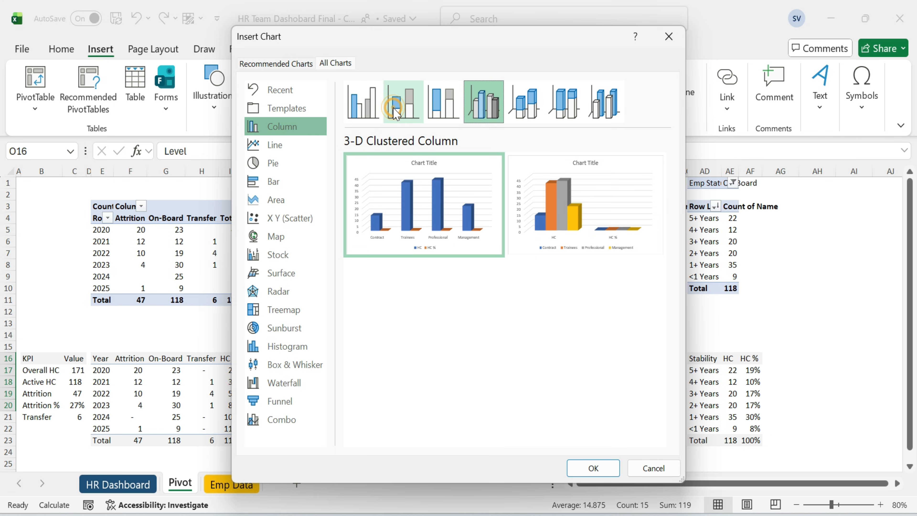
click(403, 102)
click(565, 201)
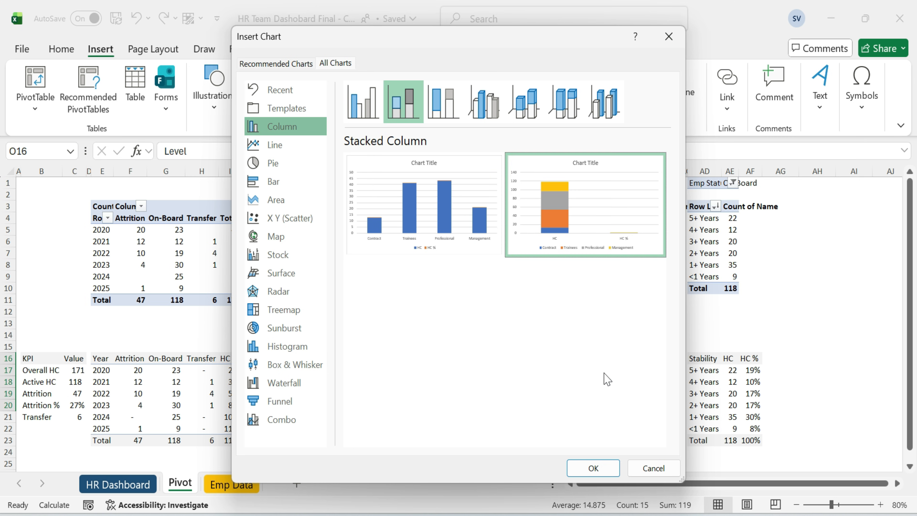
click(593, 467)
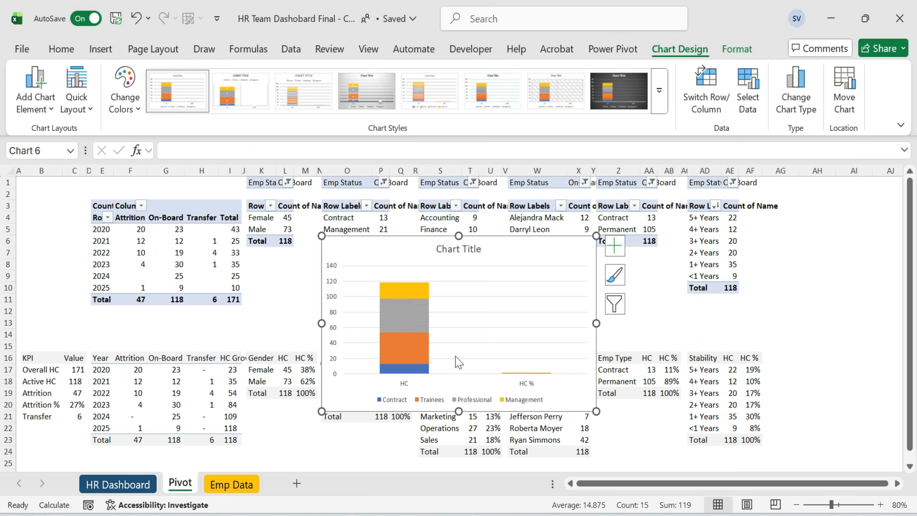
Edit the chart's data source to show only the HC % category.
right_click(464, 290)
click(528, 395)
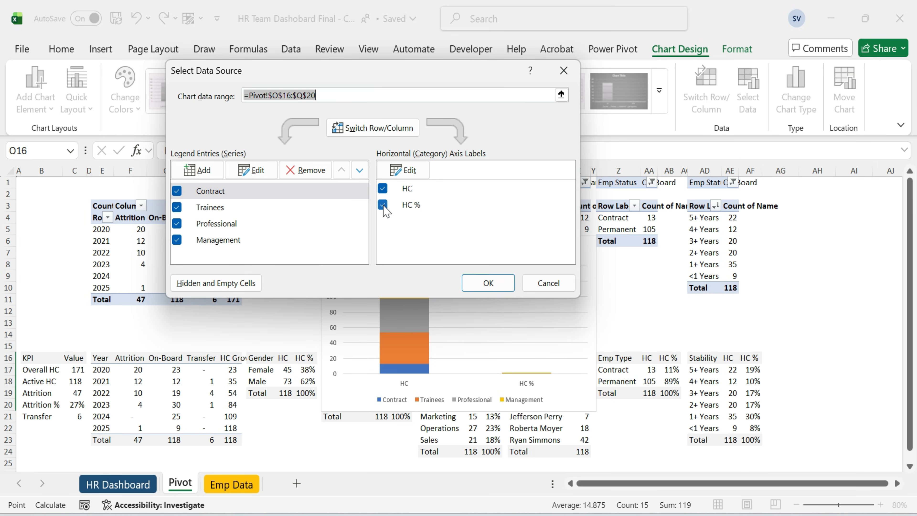
click(385, 189)
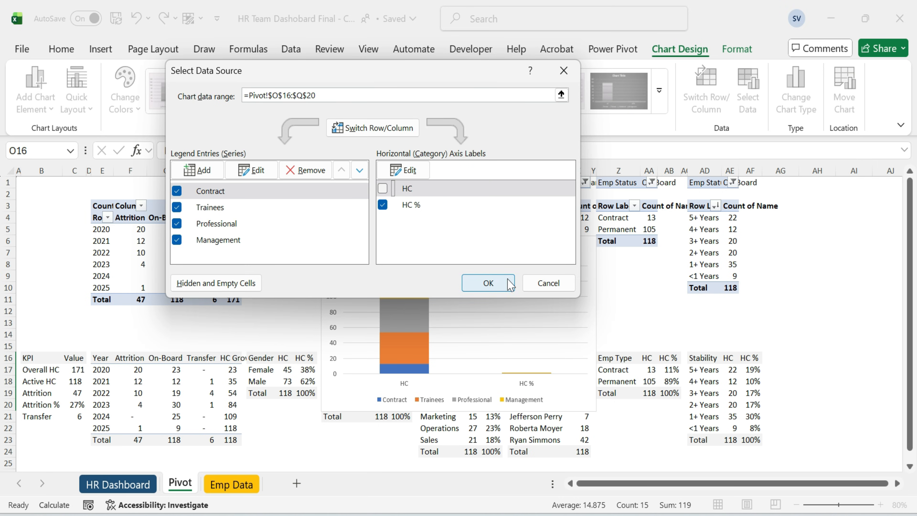
click(496, 283)
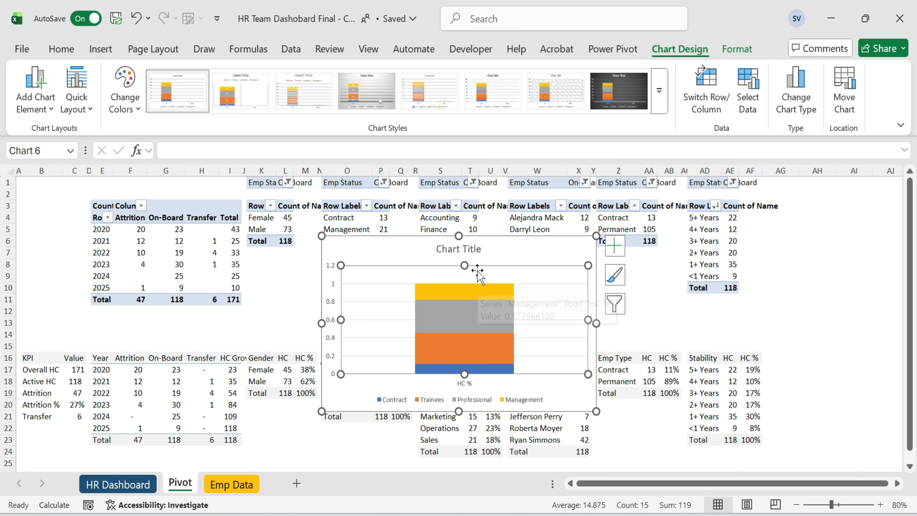
Move the level chart onto the dashboard into the empty card beside the diversity chart.
click(509, 247)
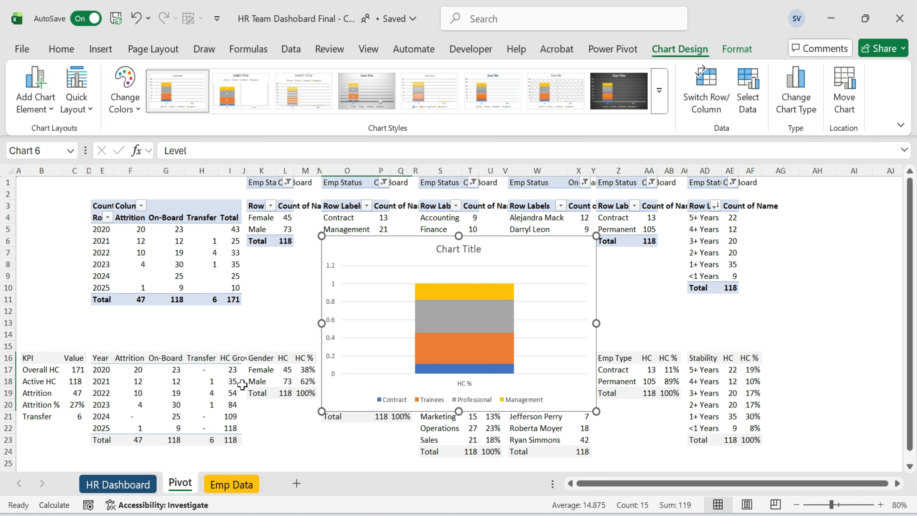
key(ctrl+x)
key(ctrl+Page_Up)
click(578, 317)
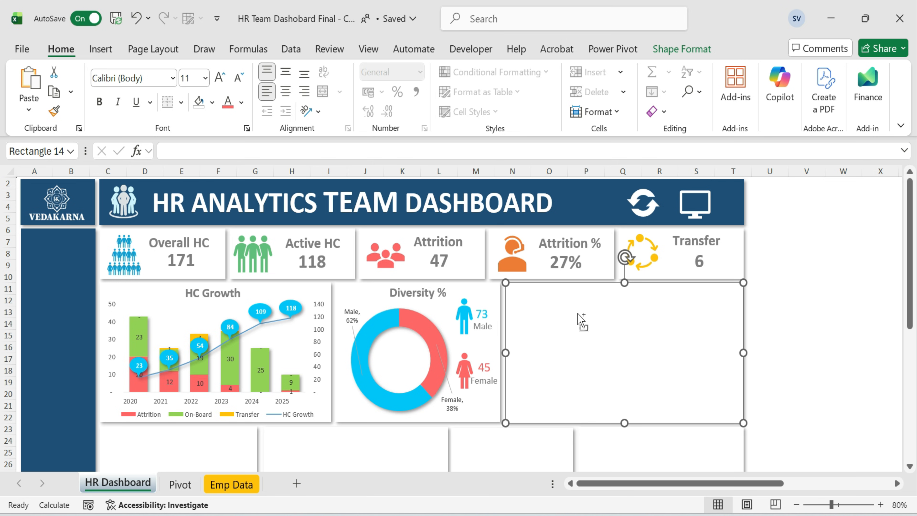
key(ctrl+v)
click(579, 331)
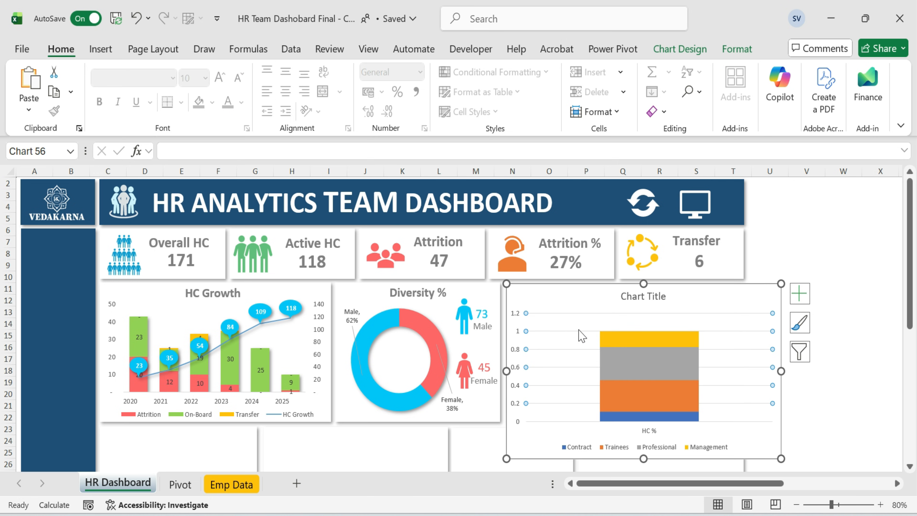
Remove the gridlines and vertical axis from the level chart.
key(Delete)
click(518, 349)
key(Delete)
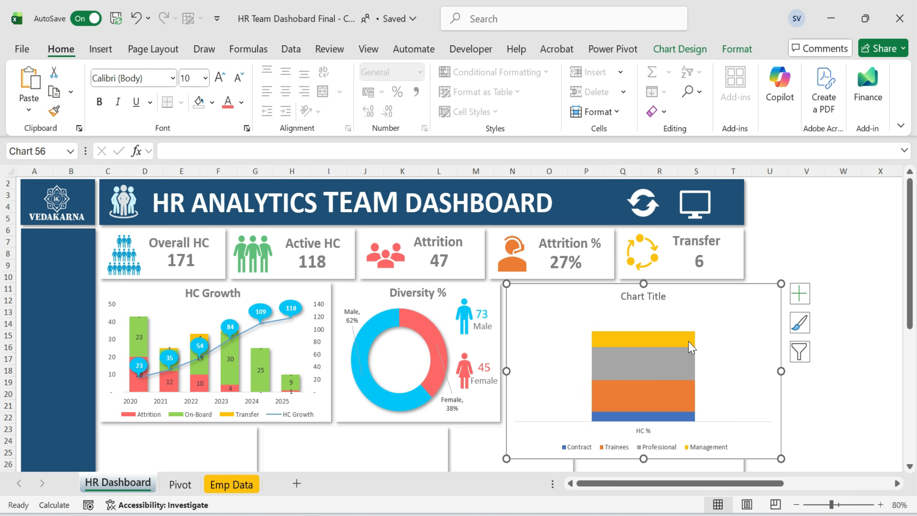
Add data labels to the level chart showing only the values, without category names or leader lines.
click(685, 338)
click(762, 343)
click(686, 366)
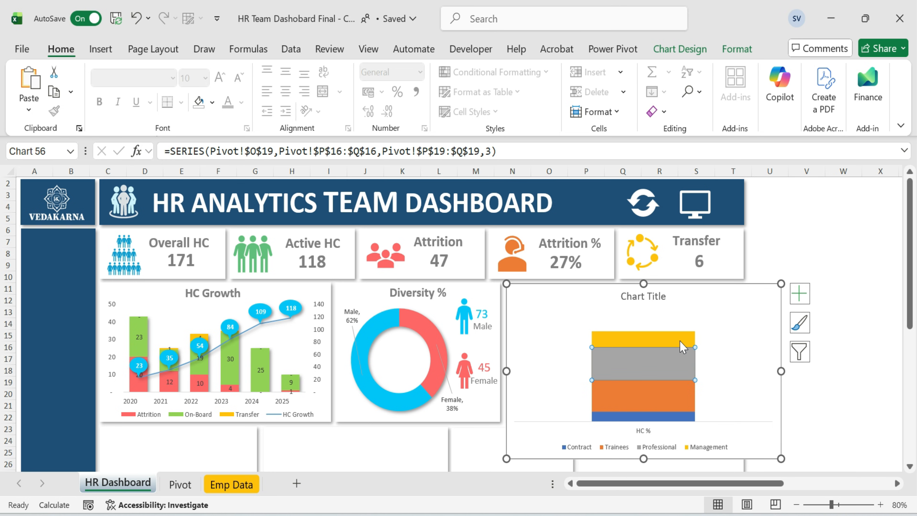
click(766, 336)
click(799, 293)
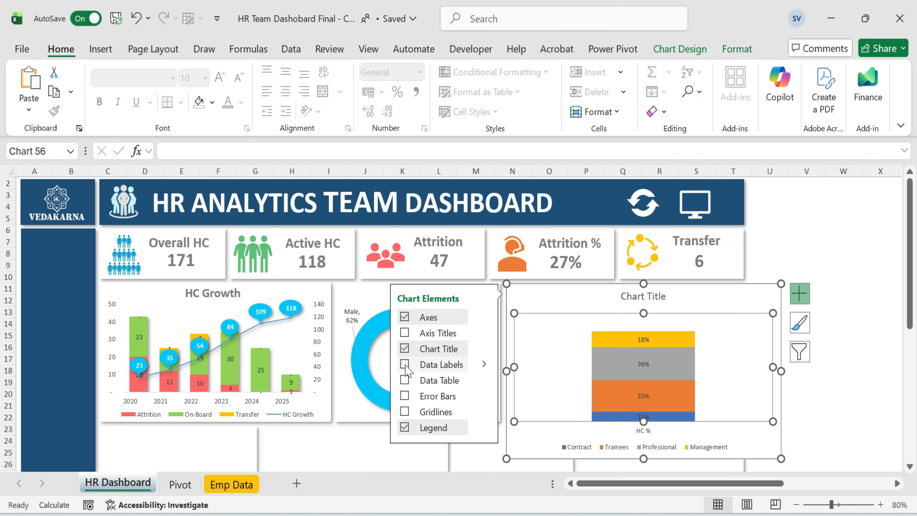
click(483, 364)
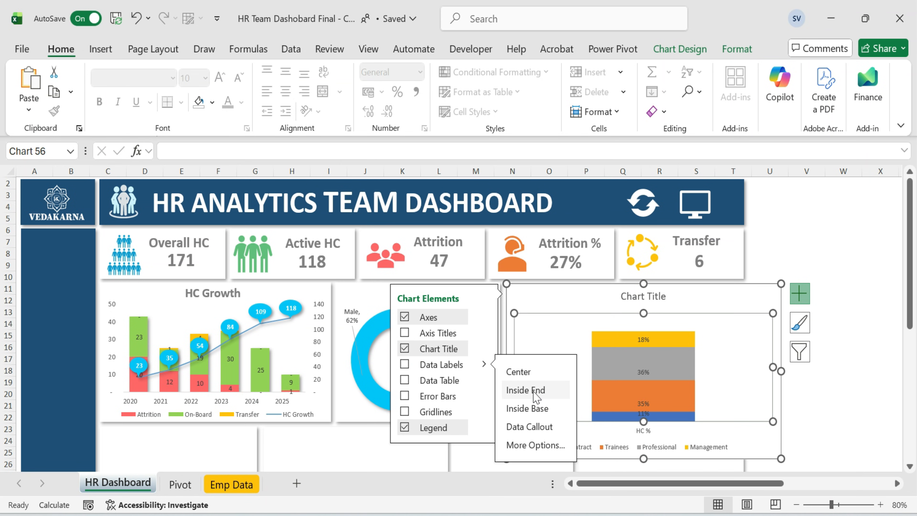
click(552, 447)
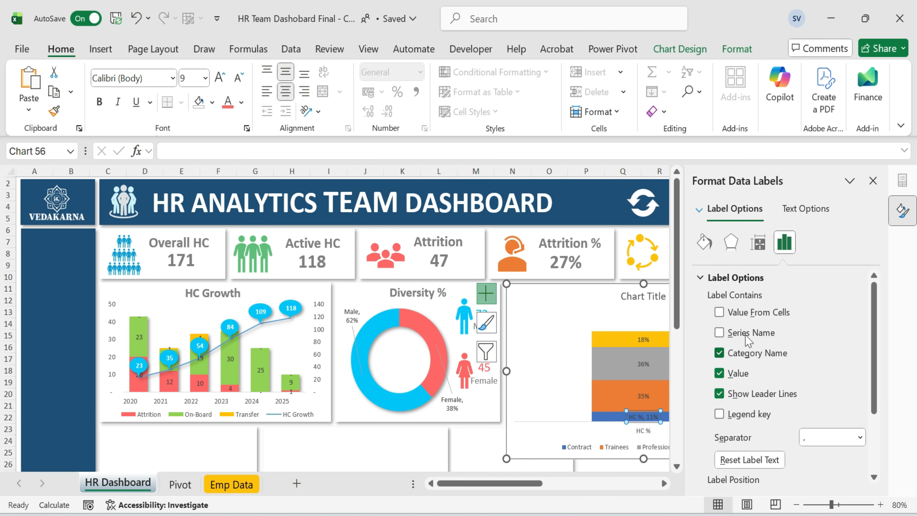
click(719, 393)
click(719, 353)
click(873, 181)
click(842, 398)
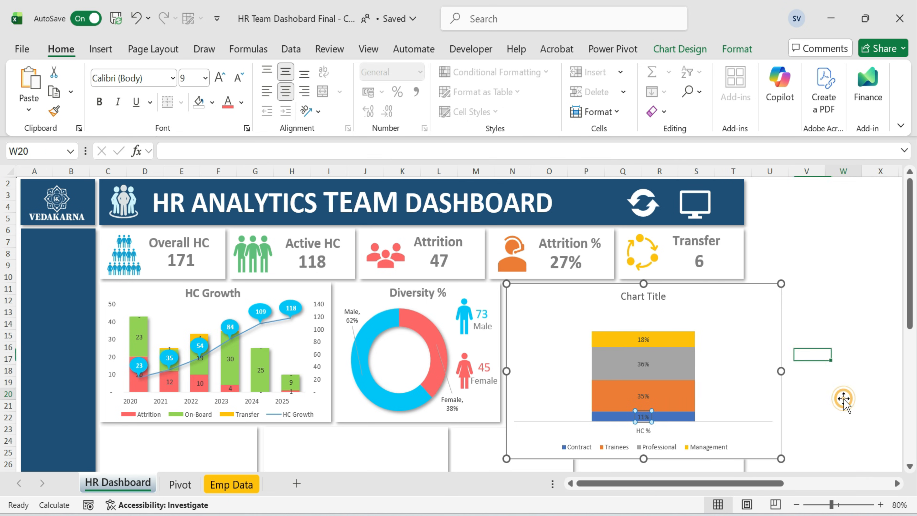
Delete the legend and the horizontal axis labels from the level chart.
click(731, 395)
click(667, 452)
key(Delete)
click(648, 455)
key(Delete)
click(655, 303)
Change the level chart's type to a 3-D Stacked Column chart.
double_click(621, 346)
right_click(618, 334)
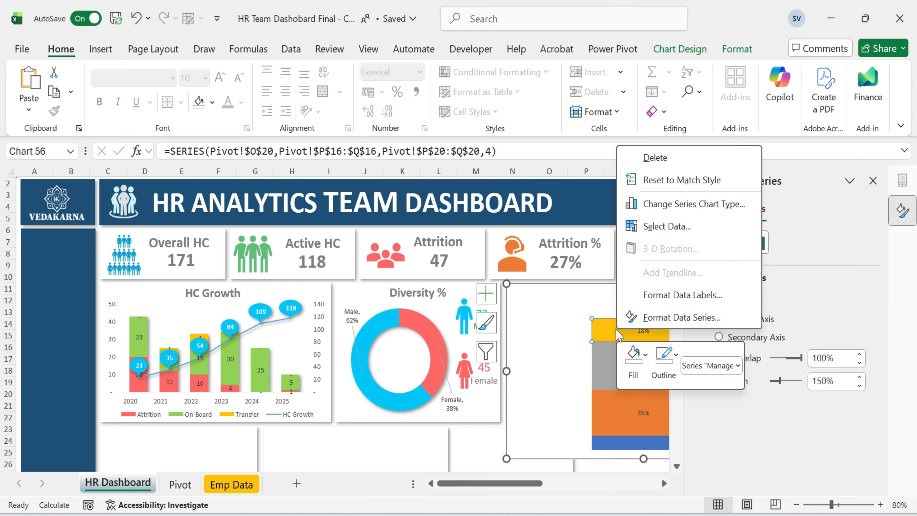
click(684, 206)
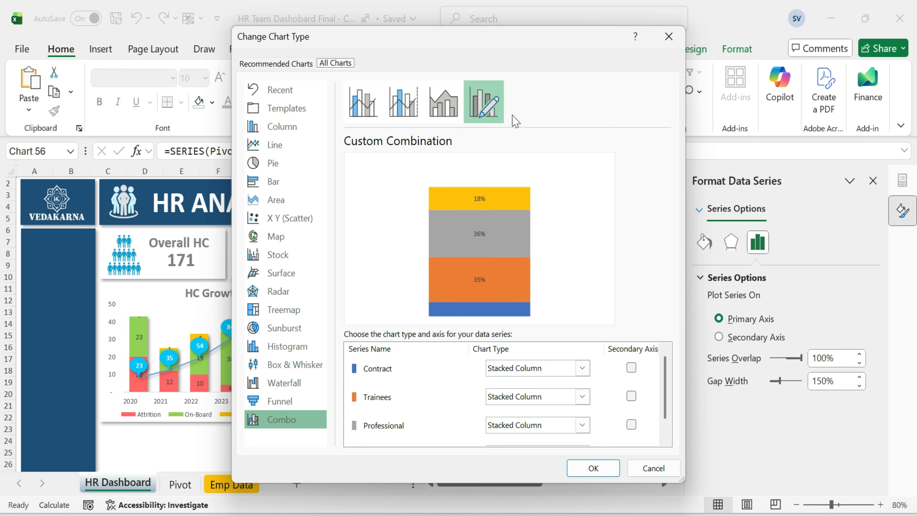
click(443, 102)
click(403, 103)
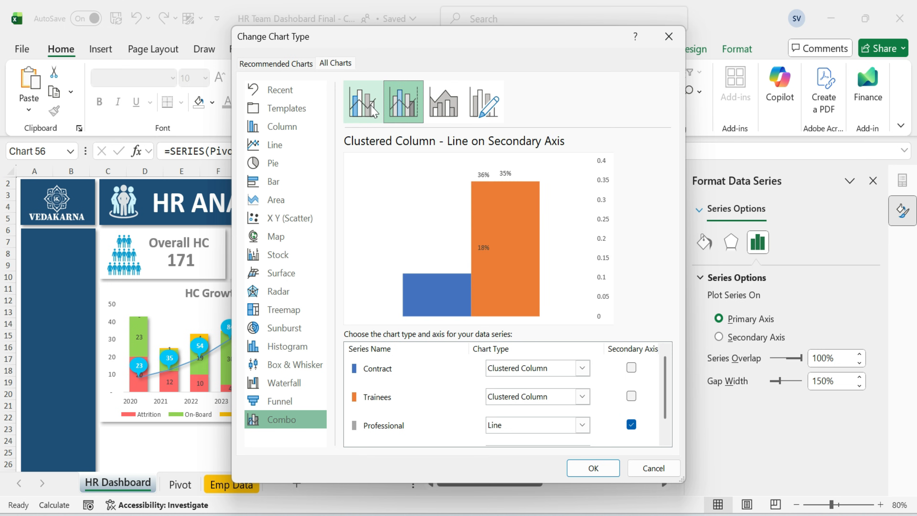
click(374, 112)
click(286, 130)
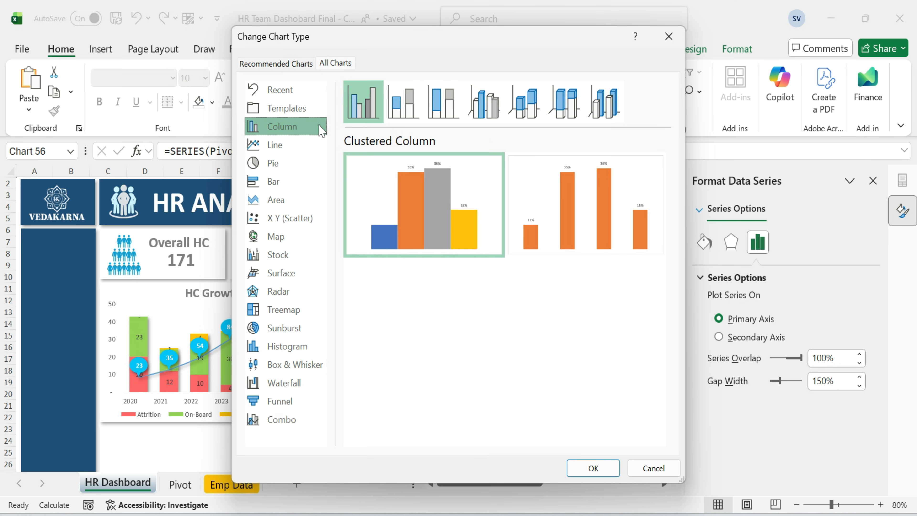
click(483, 102)
mouse_move(471, 205)
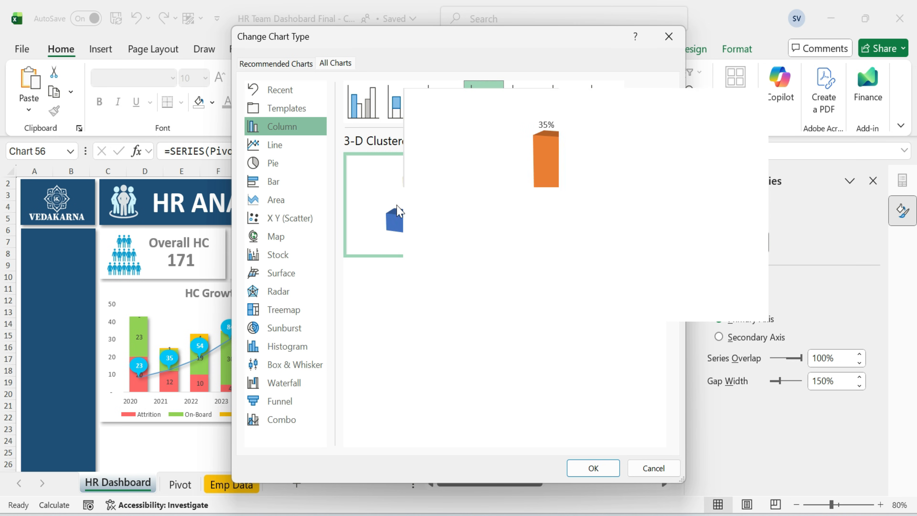
click(524, 103)
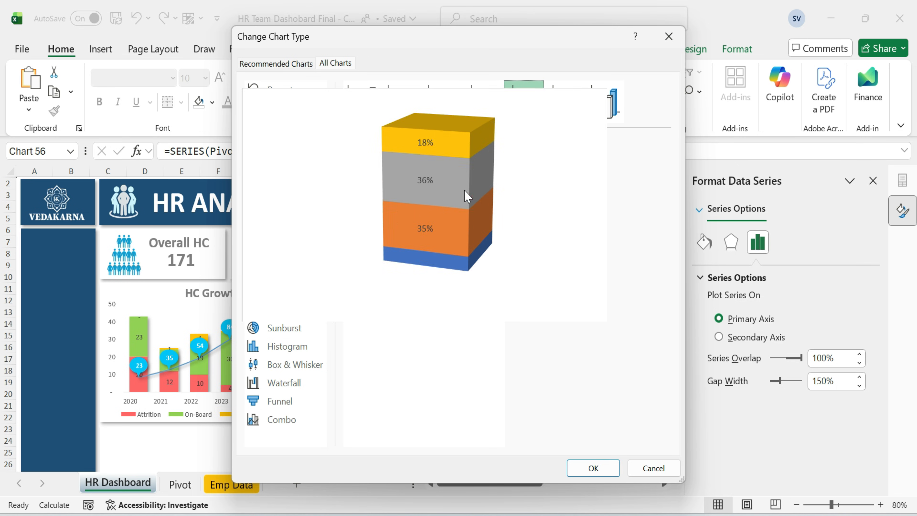
click(590, 467)
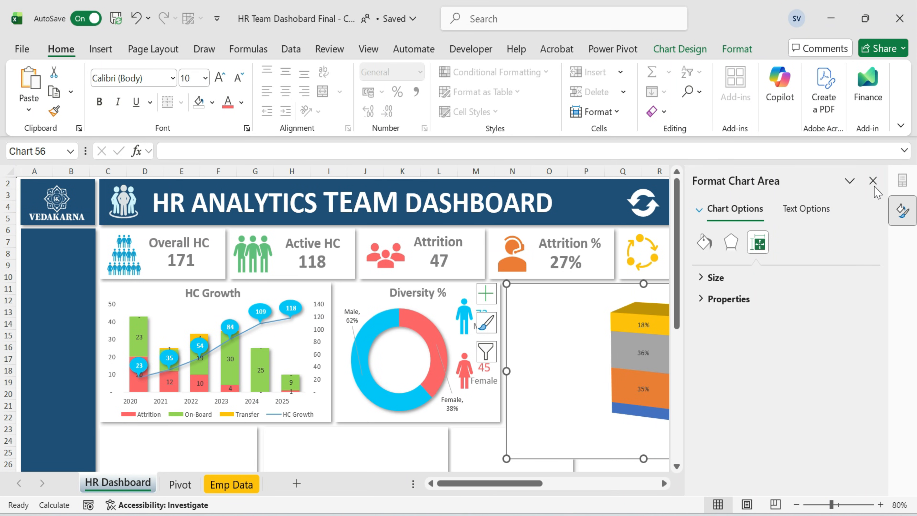
Set the series column shape to Full Pyramid.
scroll(664, 492, right, 4)
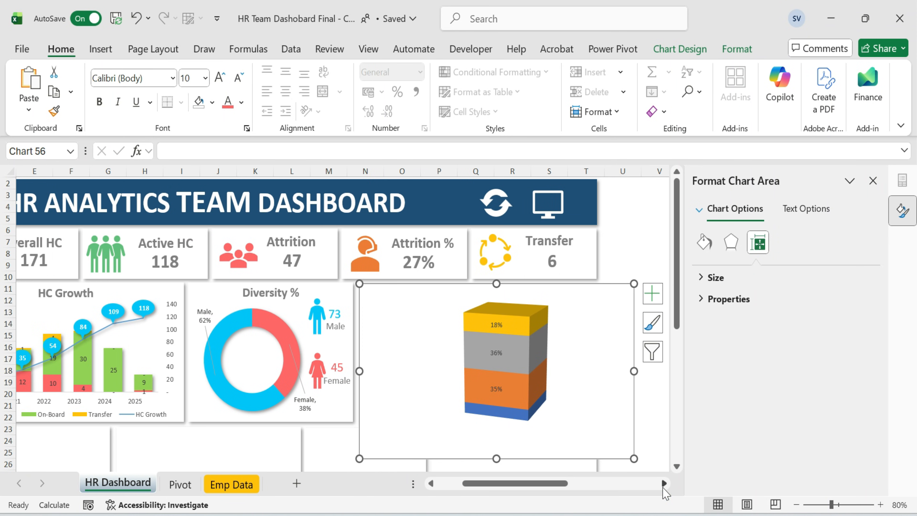
click(513, 324)
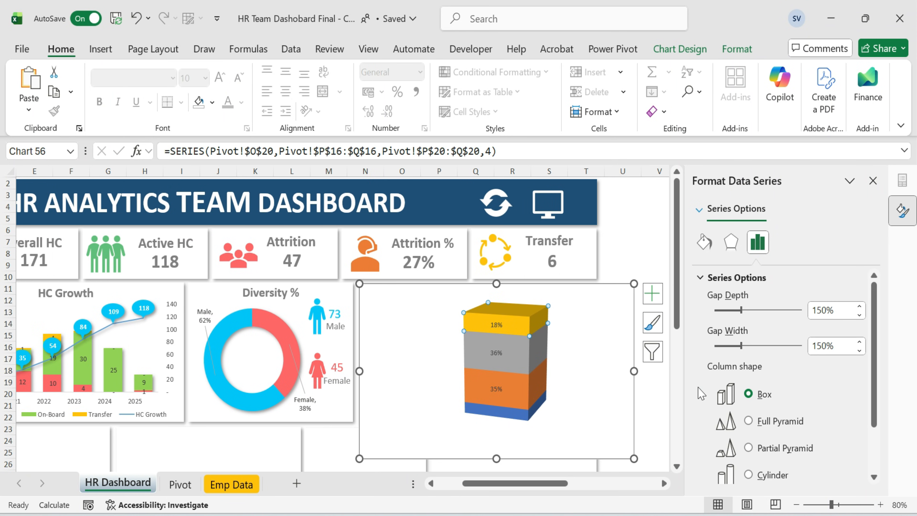
click(749, 421)
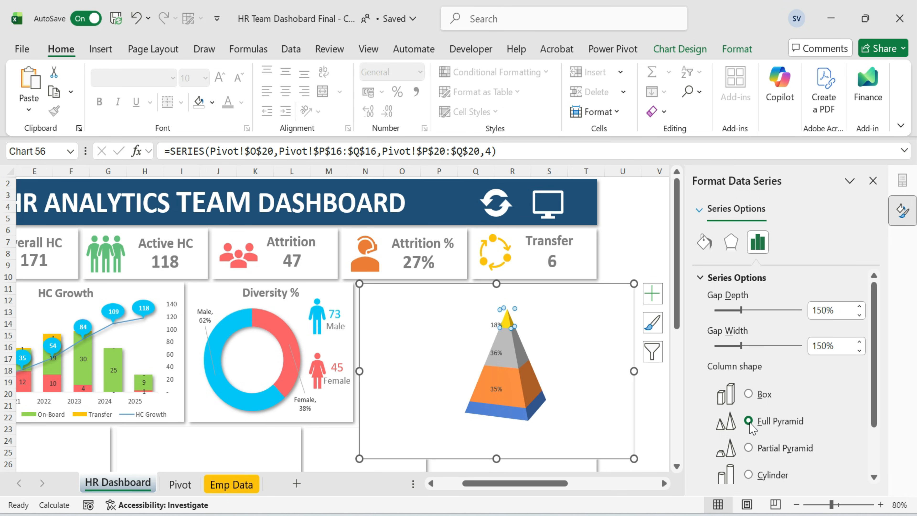
Resize the pyramid chart and its plot area to fit inside the dashboard card.
click(480, 365)
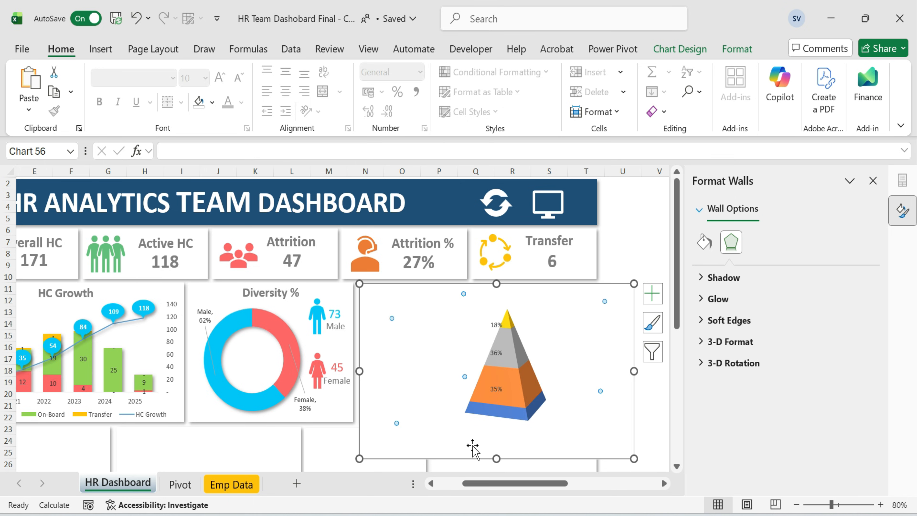
drag(498, 457, 500, 421)
drag(497, 284, 475, 299)
click(560, 385)
click(563, 327)
click(539, 323)
drag(493, 413, 493, 419)
drag(493, 308, 494, 303)
drag(621, 361, 557, 358)
click(519, 376)
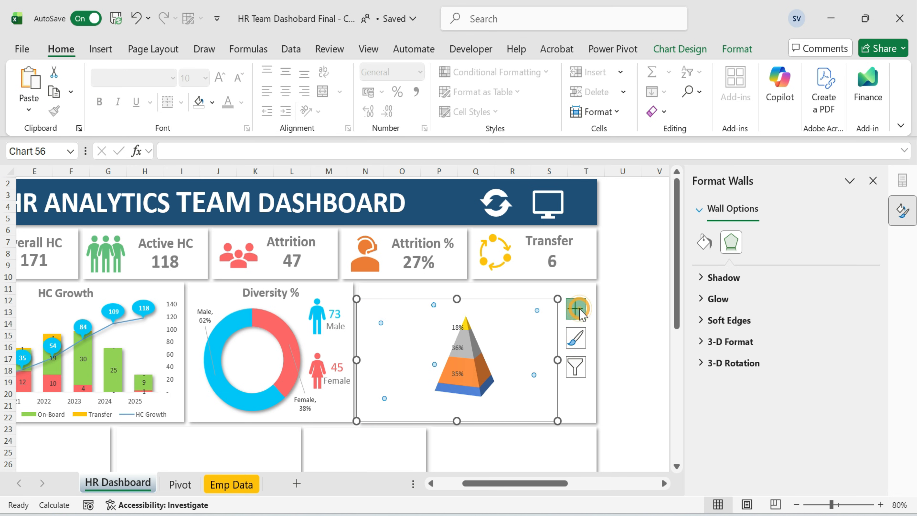
click(575, 308)
click(606, 332)
click(512, 400)
click(654, 290)
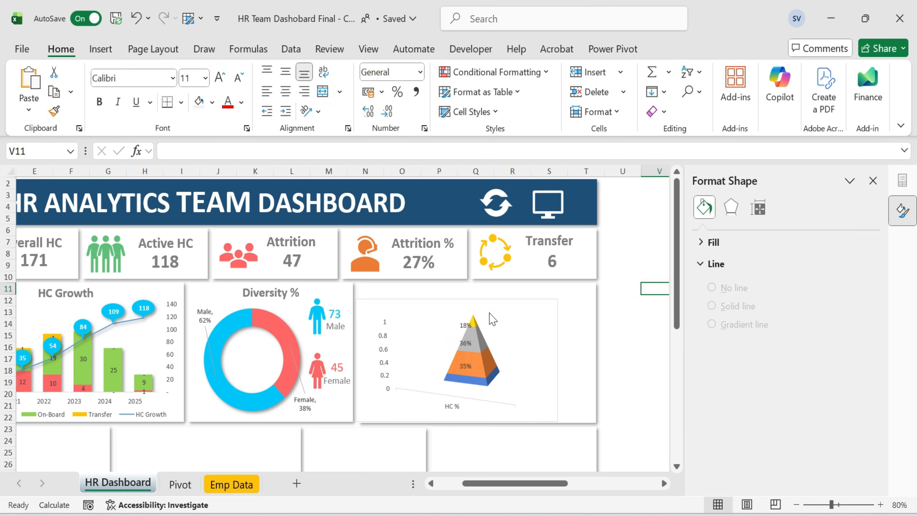
Delete the pyramid chart's vertical and horizontal axes and narrow the chart's width.
right_click(490, 314)
click(451, 293)
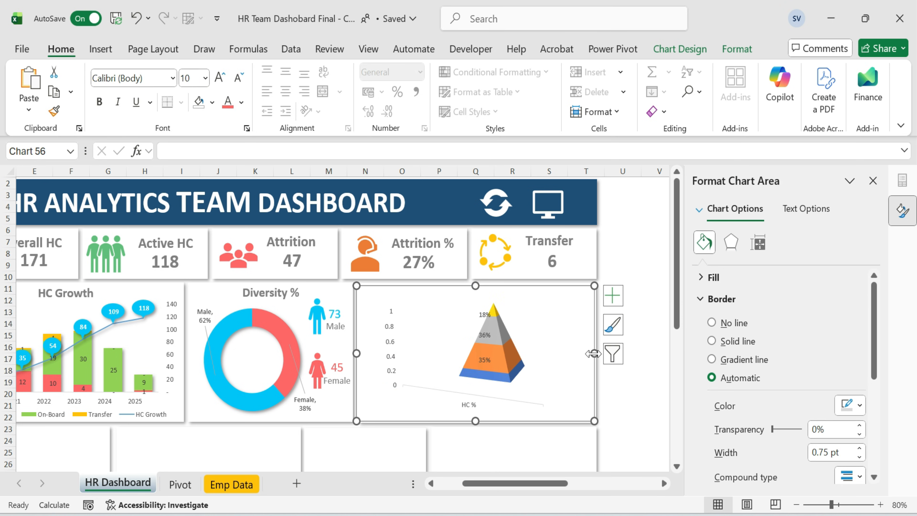
click(396, 371)
key(Delete)
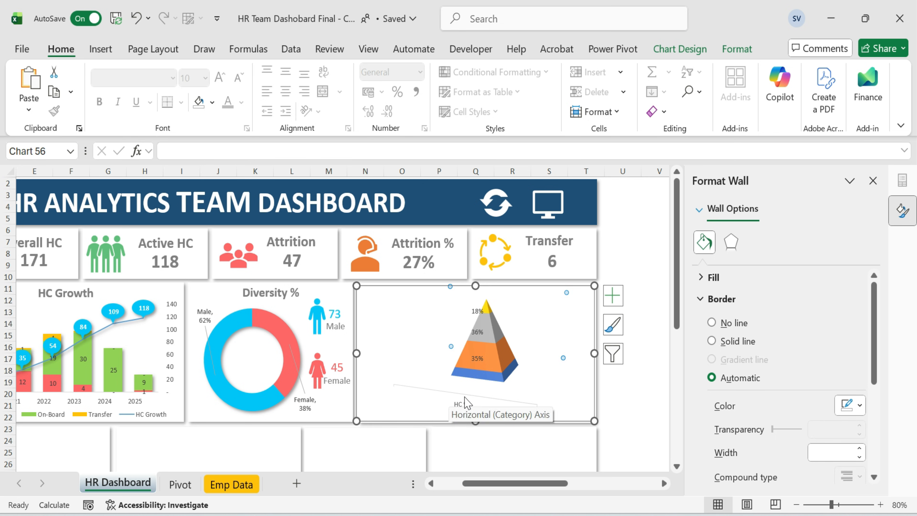
click(445, 414)
drag(594, 353, 554, 352)
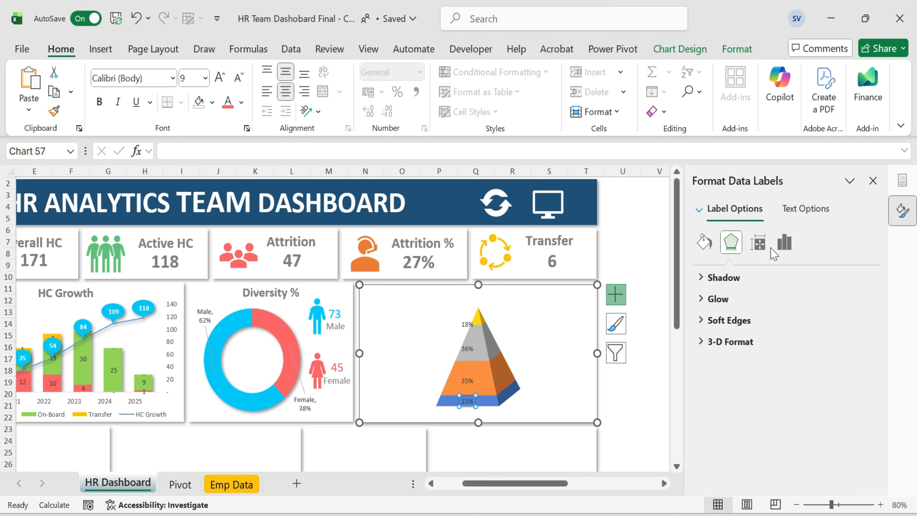
Add the series name to the data labels of each level: Contract, Trainees, Professional and Management.
click(784, 241)
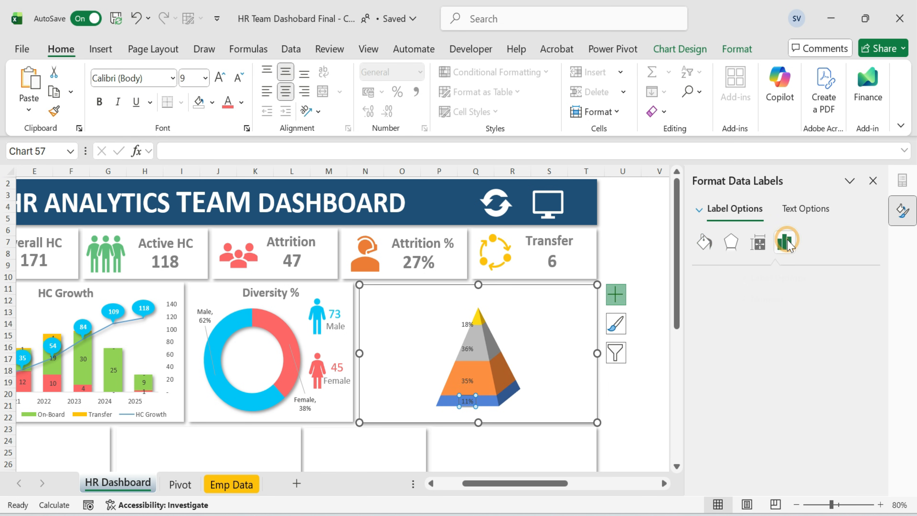
click(707, 278)
click(719, 332)
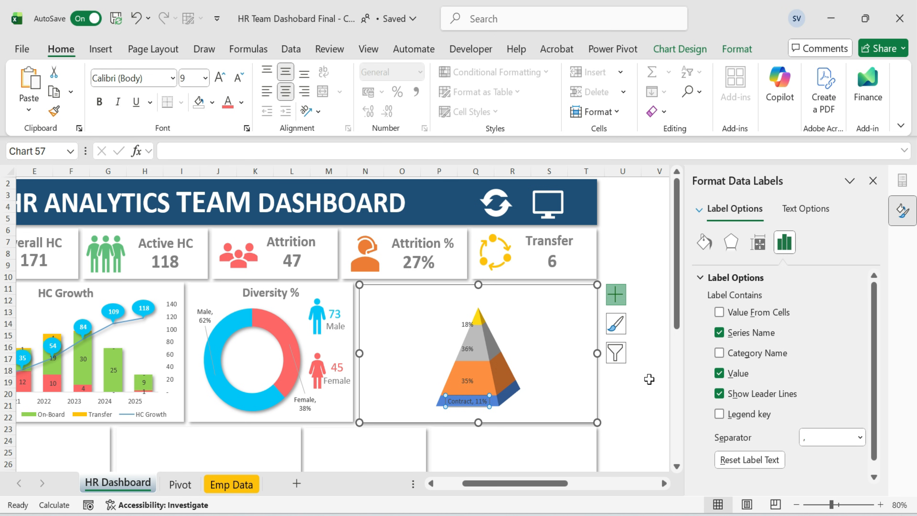
click(719, 353)
click(719, 353)
click(661, 382)
click(467, 381)
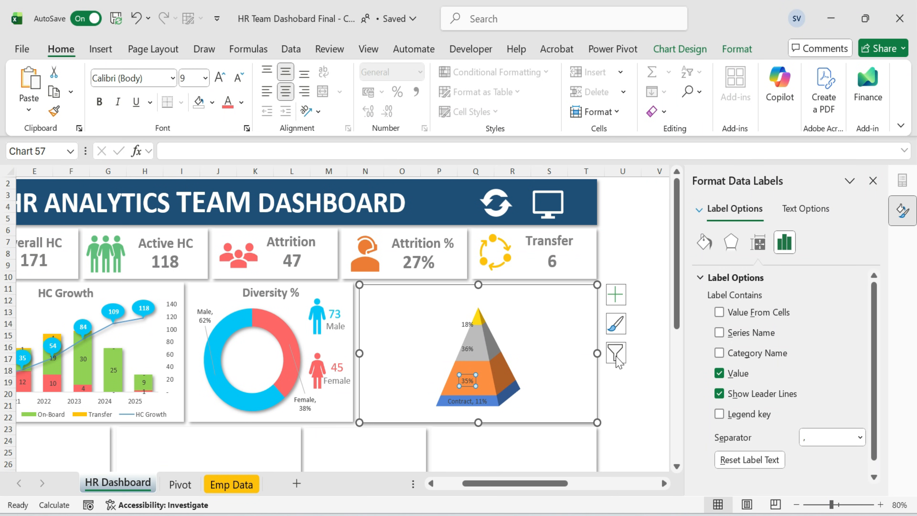
click(719, 333)
click(467, 350)
click(719, 333)
click(464, 323)
click(719, 332)
Move the Management data label to the left of the pyramid and narrow the chart slightly.
drag(467, 323, 385, 323)
drag(597, 353, 582, 355)
click(392, 376)
click(382, 339)
click(646, 336)
click(401, 327)
click(406, 338)
click(404, 328)
click(404, 329)
drag(407, 334, 407, 326)
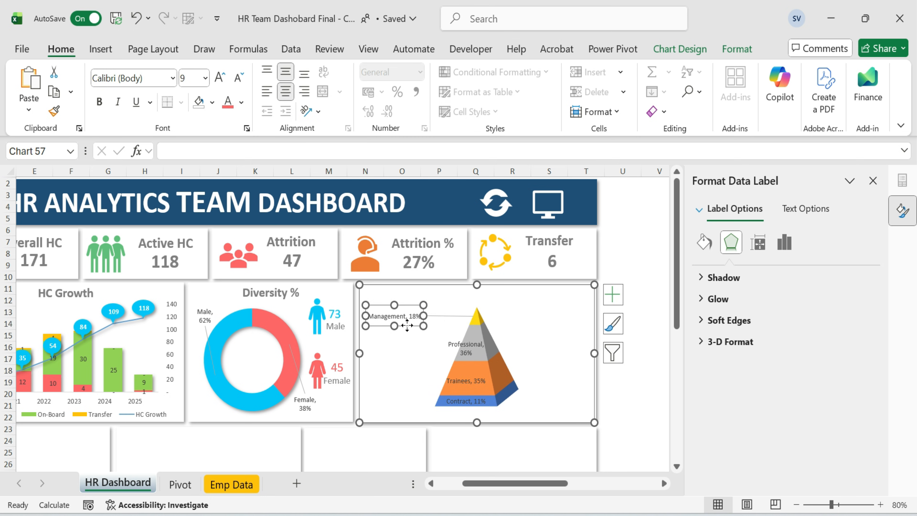
Move the Professional, Trainees and Contract labels to the left, aligned under the Management label.
click(473, 338)
drag(473, 338, 402, 333)
drag(466, 380, 395, 378)
drag(465, 401, 395, 404)
click(639, 402)
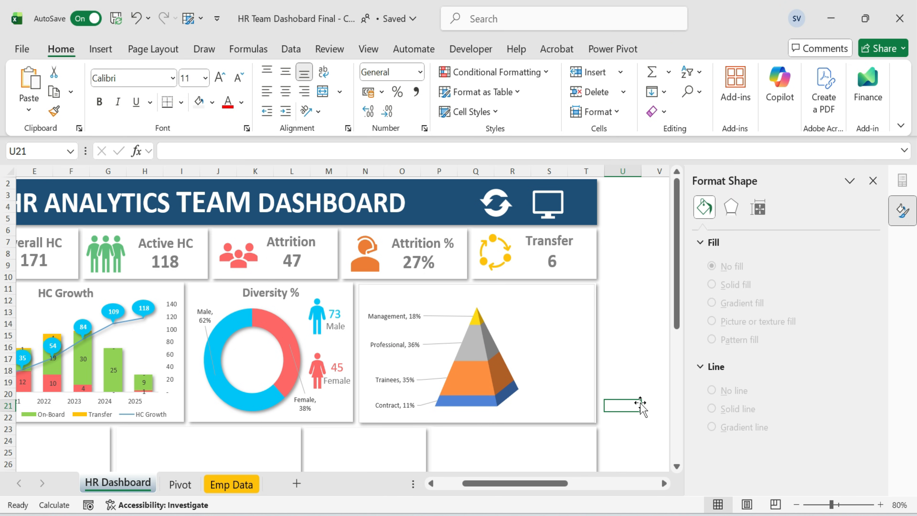
Remove the pyramid chart's outline and background fill.
click(873, 180)
click(571, 287)
click(737, 49)
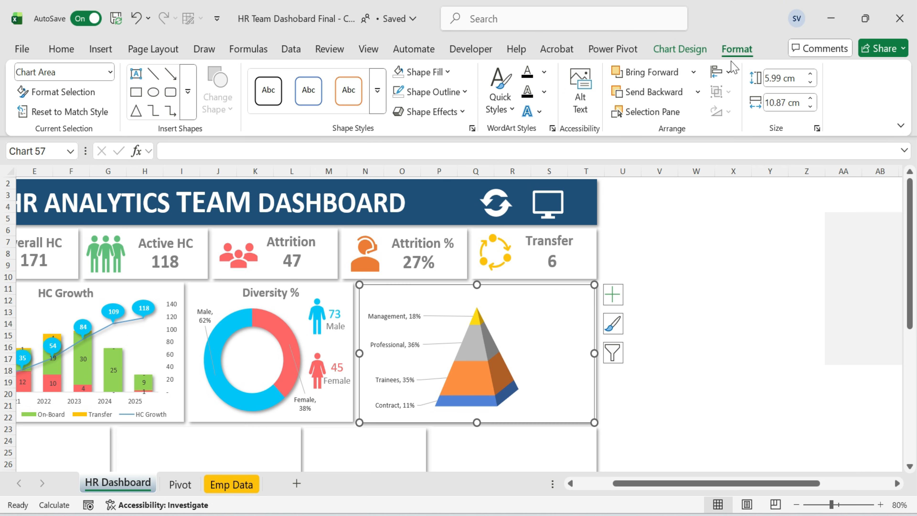
click(464, 92)
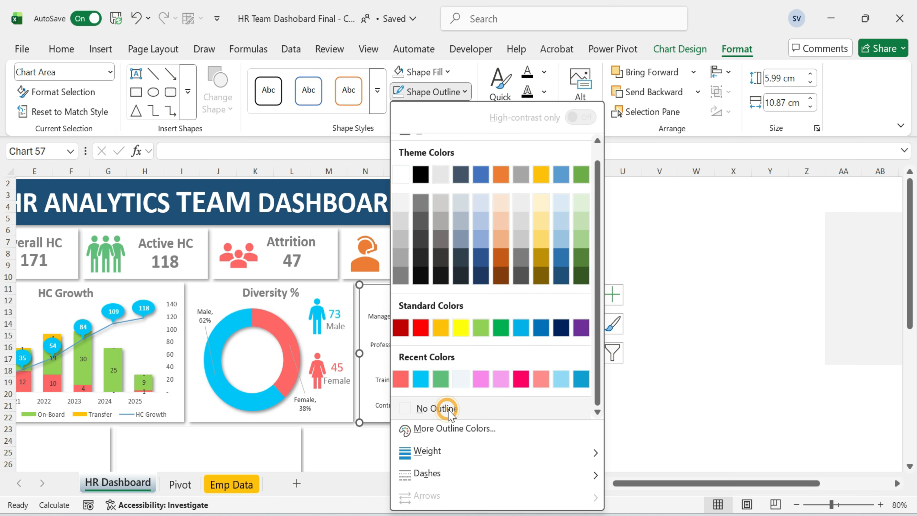
click(442, 409)
click(448, 72)
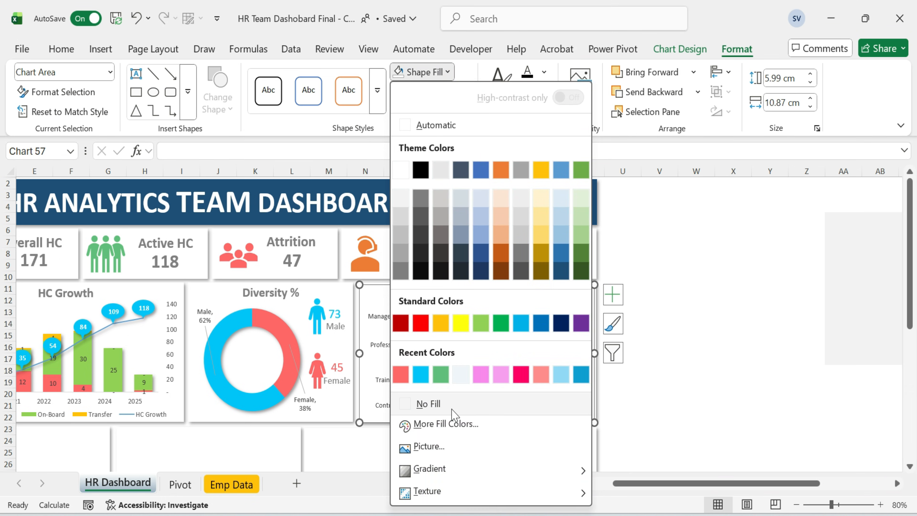
click(449, 402)
Fill the Management segment at the pyramid's tip with light green.
click(672, 301)
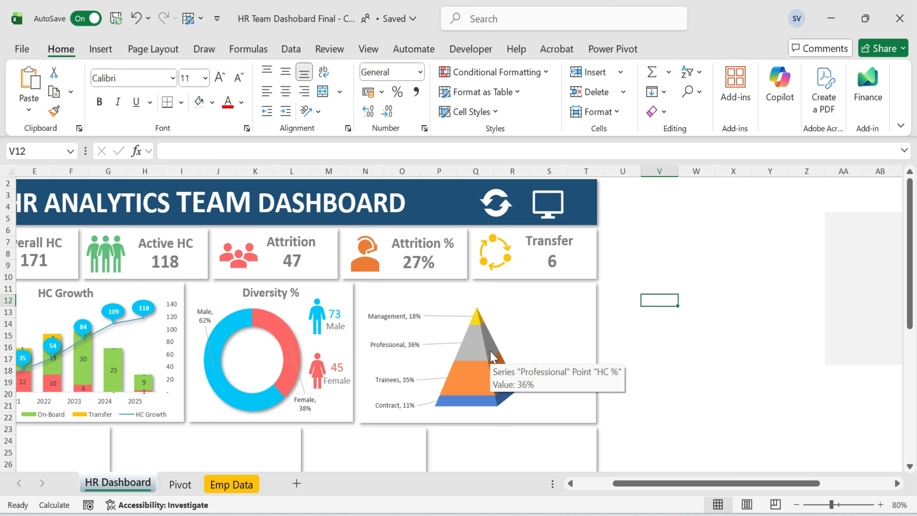
click(478, 321)
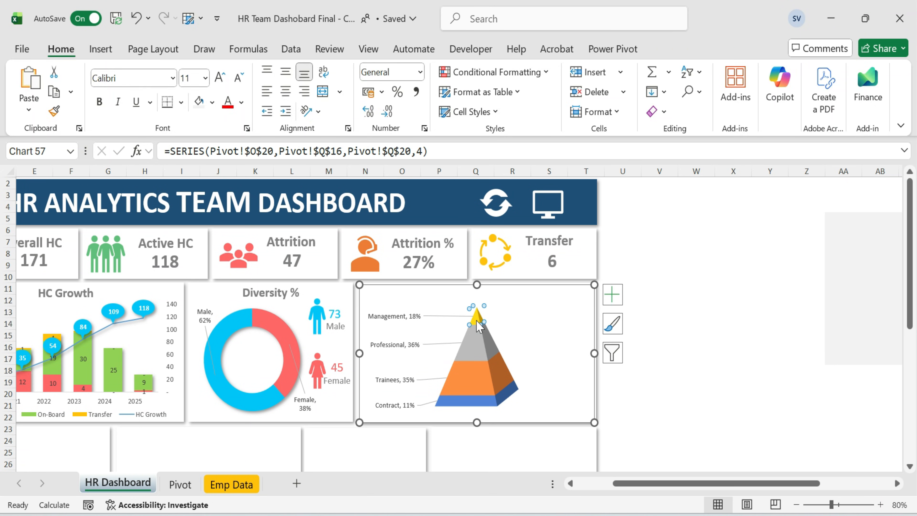
click(60, 50)
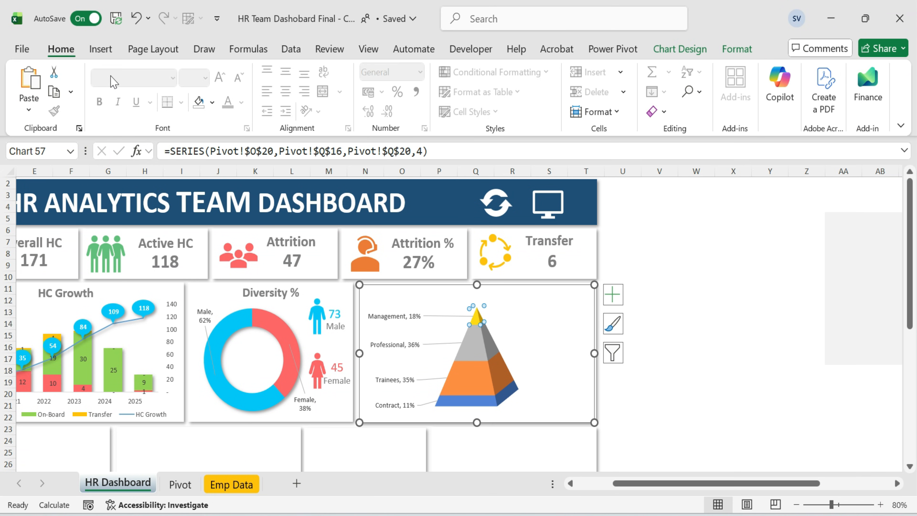
click(212, 103)
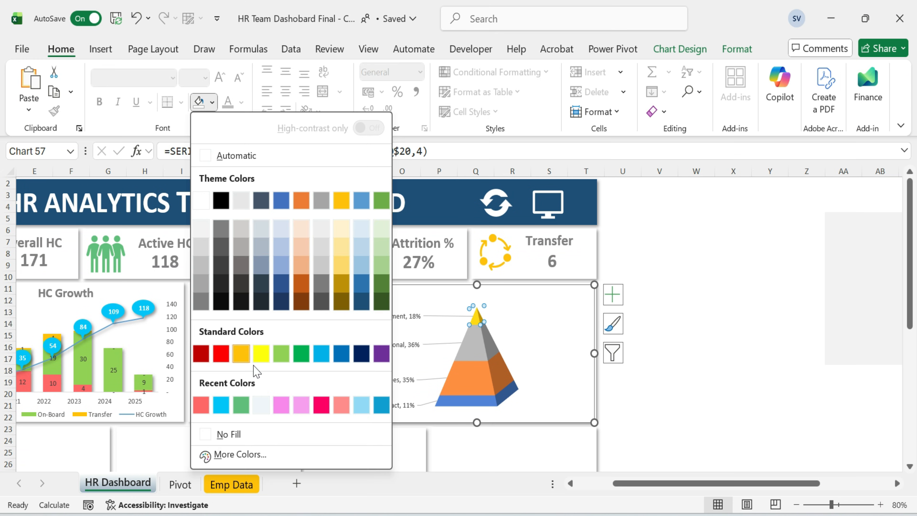
click(282, 353)
Change the fill colour of the Professional segment using a recent colour.
click(477, 350)
click(213, 103)
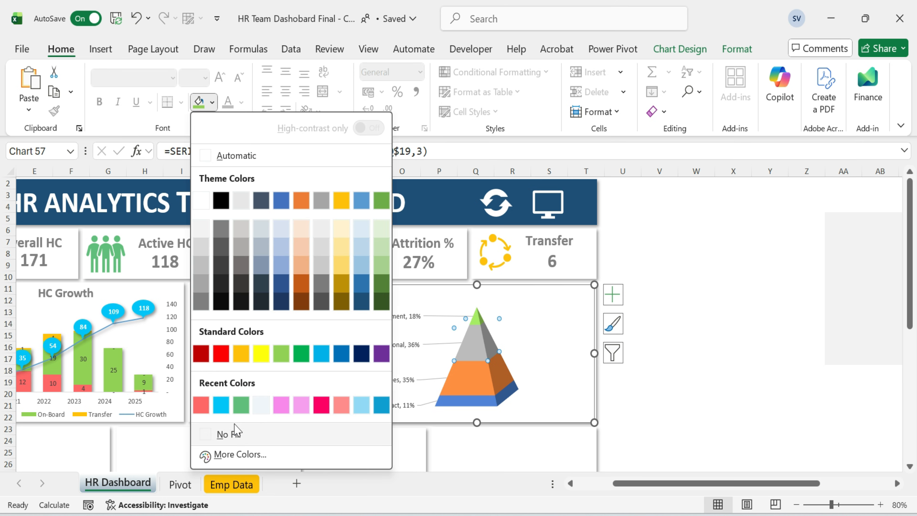
click(234, 404)
click(472, 385)
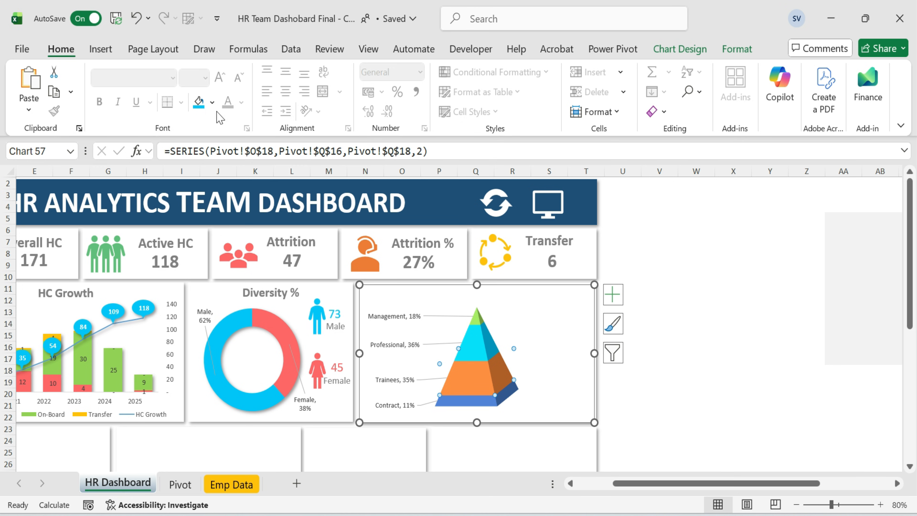
Recolour the lower pyramid segments, filling Trainees with a recent colour and Contract with standard yellow.
click(212, 103)
click(221, 405)
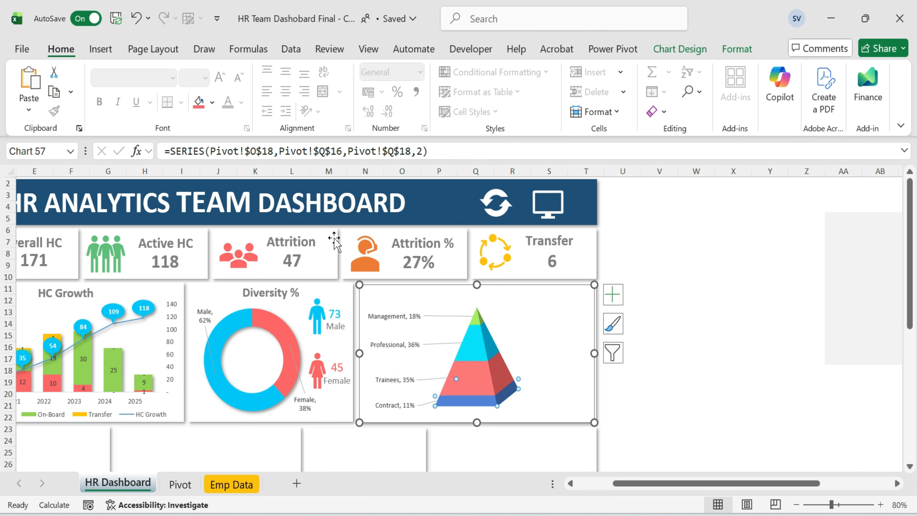
click(213, 103)
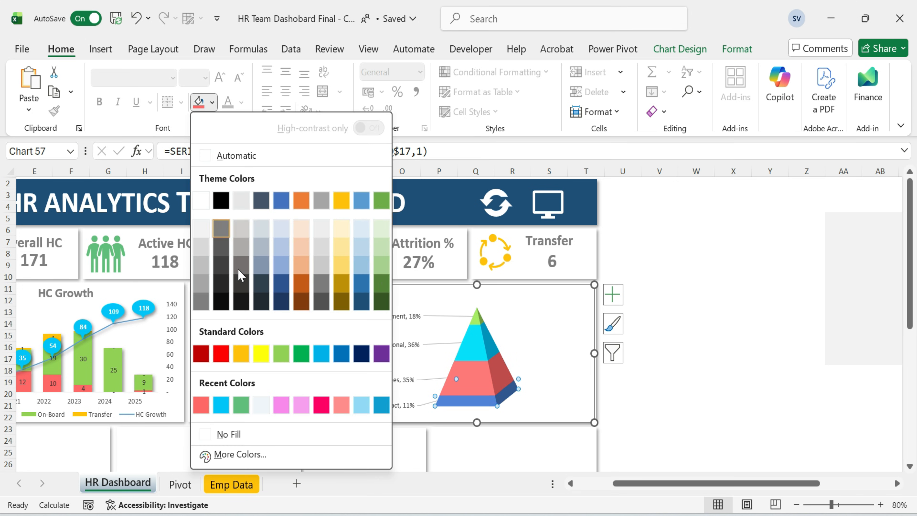
click(263, 354)
click(727, 363)
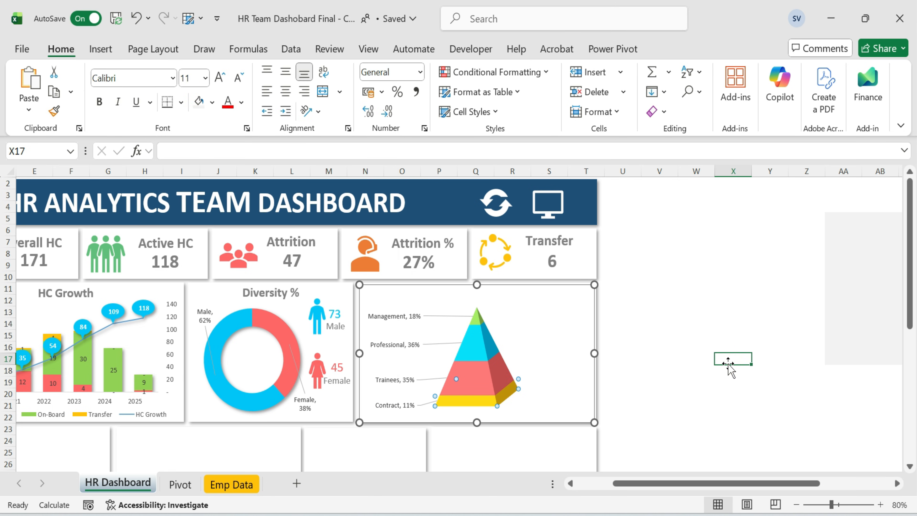
Copy the Male label beside the pyramid chart and rename it Management.
click(733, 264)
click(266, 305)
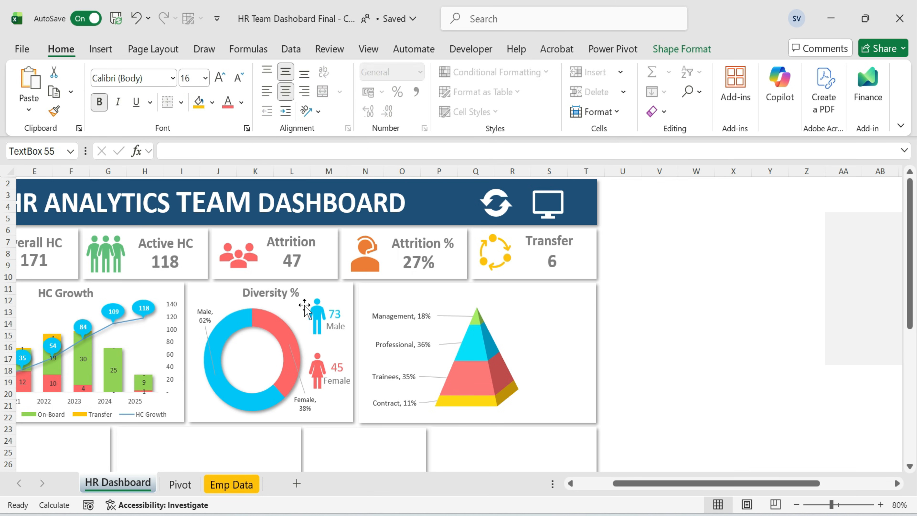
click(703, 308)
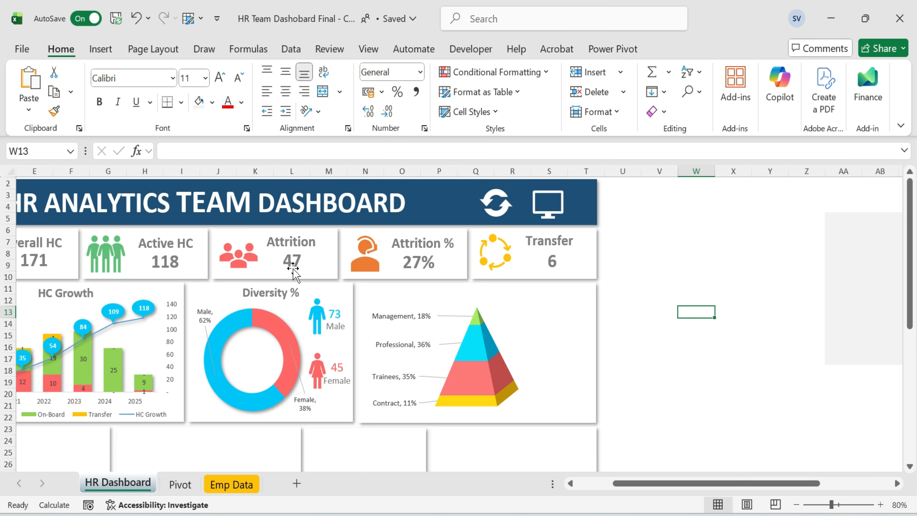
click(340, 326)
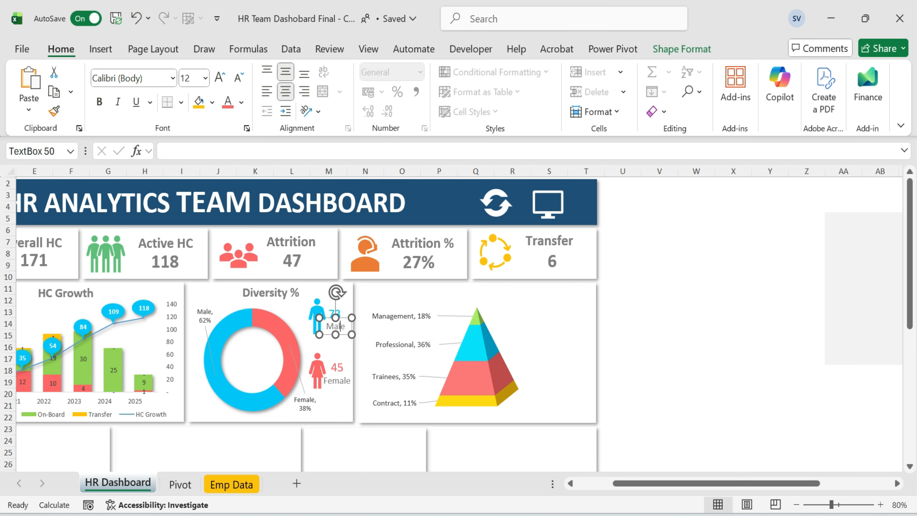
drag(343, 327, 546, 304)
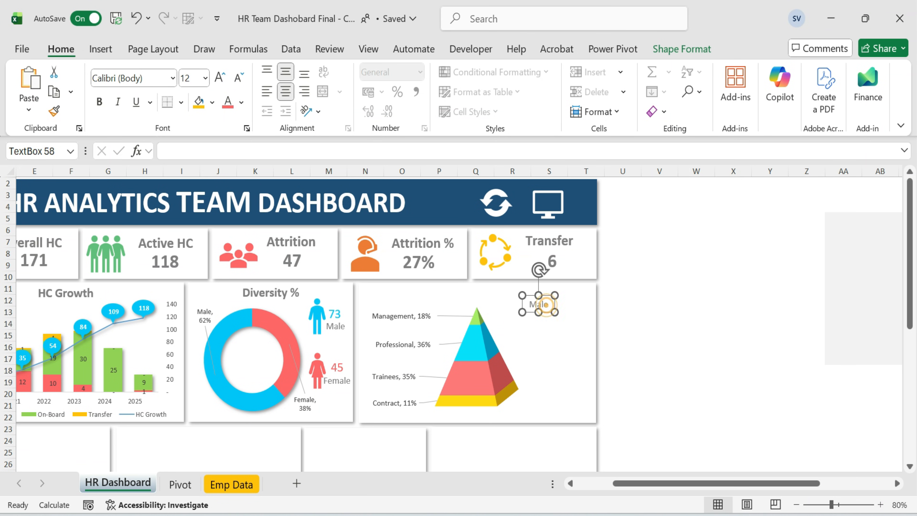
text(N)
key(BackSpace)
text(nagement)
Duplicate the Management label below it and rename the copy Professional.
click(696, 312)
click(574, 305)
click(575, 310)
key(ctrl+d)
drag(576, 320, 568, 342)
text(Professional)
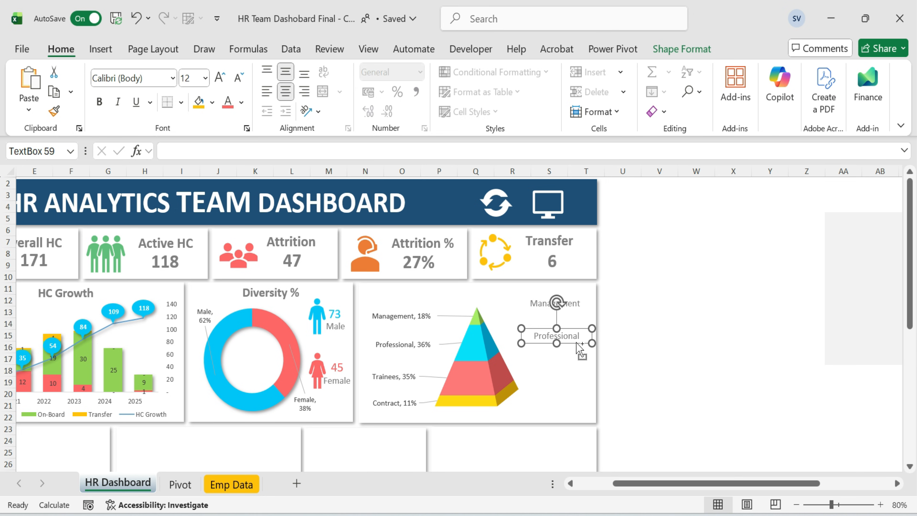
Add Trainees and Contract labels below Professional by duplicating and renaming the label.
drag(578, 348, 579, 372)
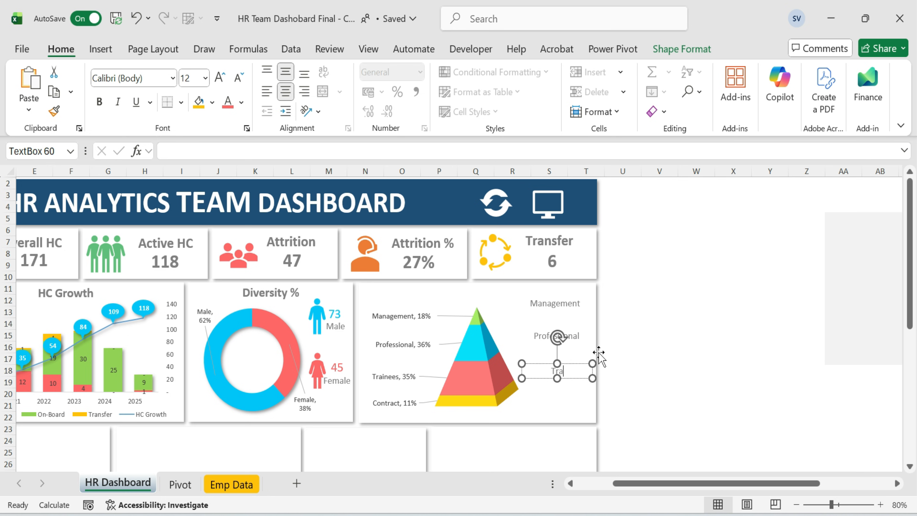
click(585, 364)
key(ctrl+d)
drag(585, 372, 576, 394)
text(Contract)
click(659, 334)
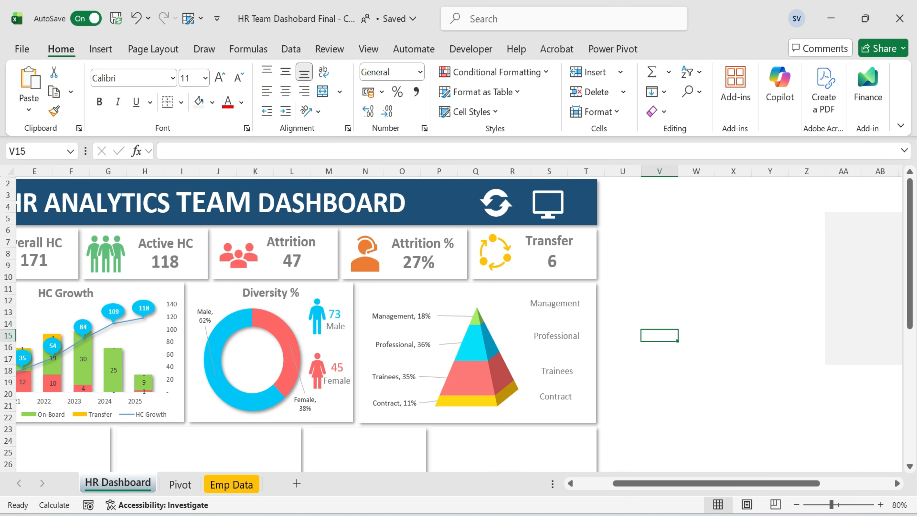
click(349, 316)
key(ctrl+d)
drag(351, 334, 514, 334)
key(ctrl+z)
Copy the 73 value box under the Management label and link it to Pivot!P20.
click(349, 331)
drag(350, 332, 562, 326)
drag(221, 151, 169, 151)
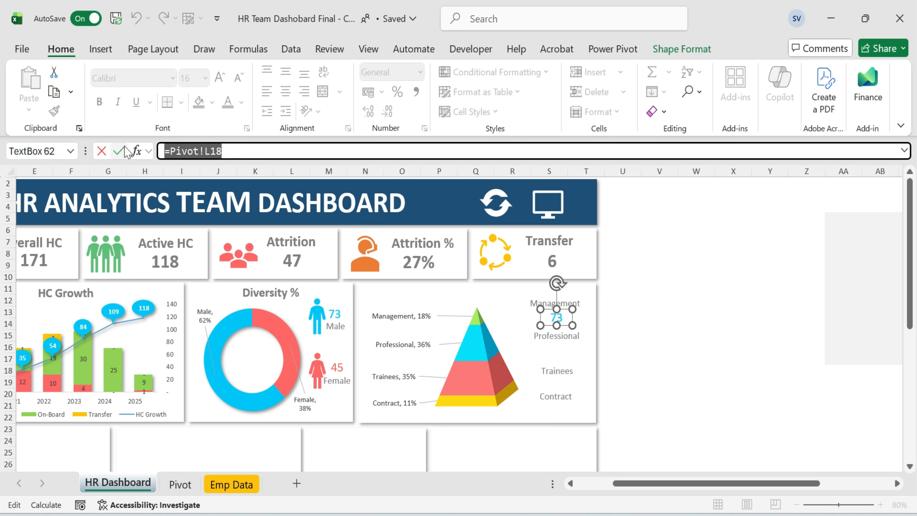
key(BackSpace)
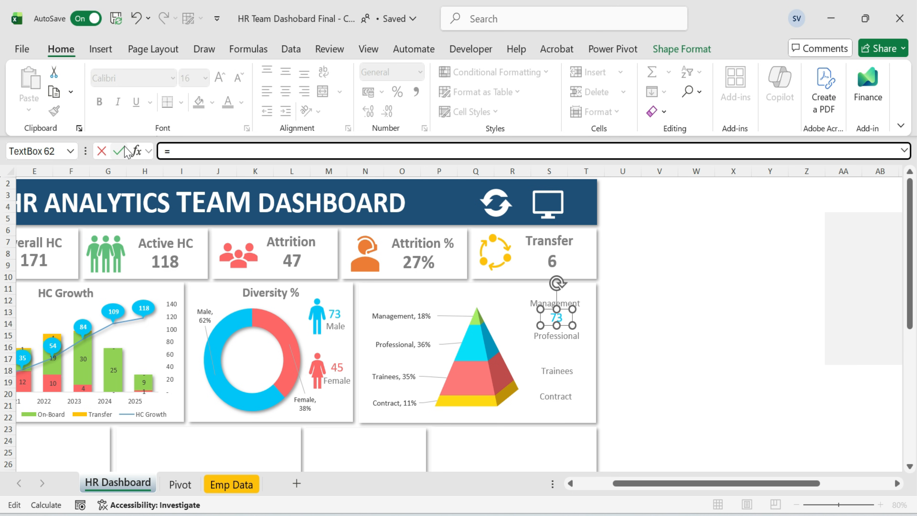
click(180, 484)
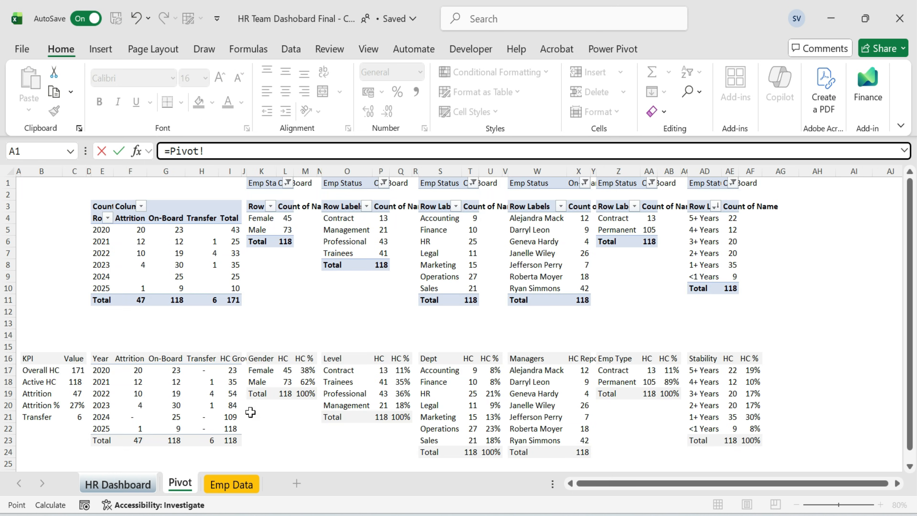
click(384, 408)
key(Return)
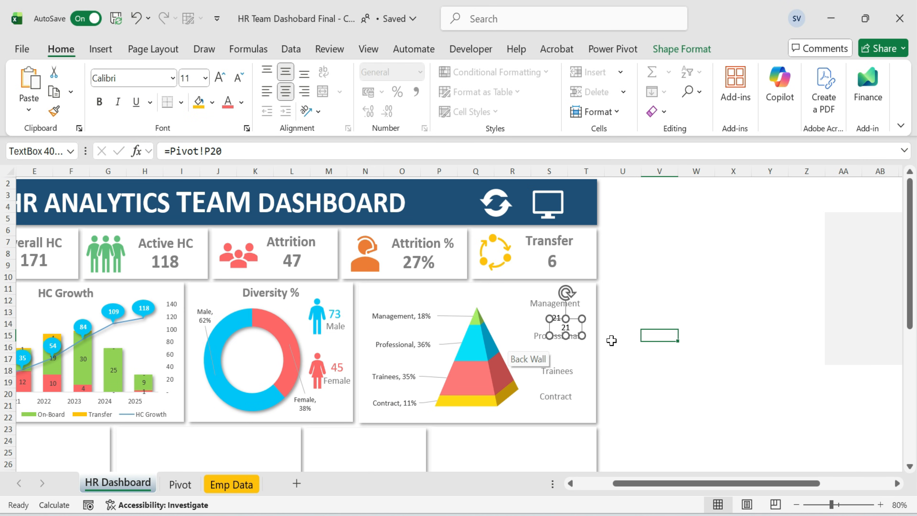
Copy the value box under the Professional label and link it to Pivot!P19.
click(573, 337)
drag(574, 349, 566, 365)
text(=)
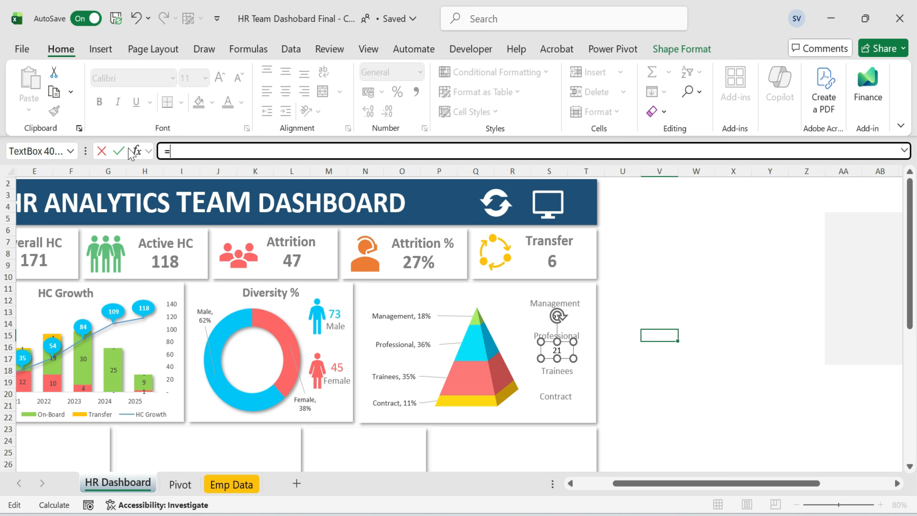
click(180, 483)
click(392, 370)
click(404, 382)
key(Return)
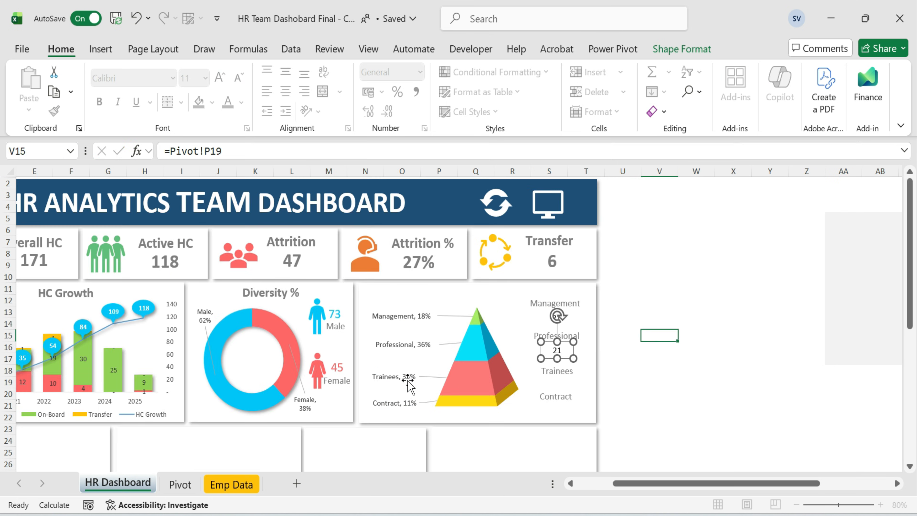
Copy the value box under the Trainees label and link it to Pivot!P18.
drag(557, 349, 556, 381)
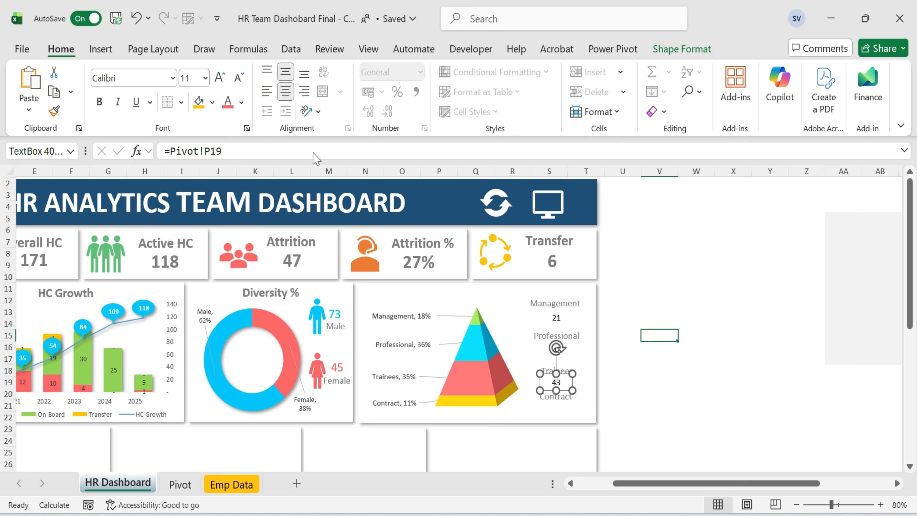
drag(317, 152, 113, 152)
text(=)
click(179, 483)
click(381, 382)
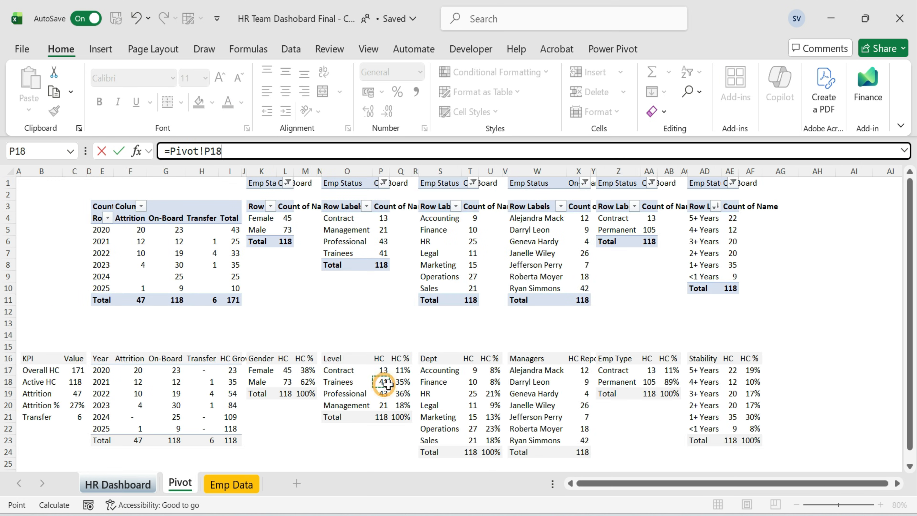
key(Return)
Copy the value box under the Contract label and link it to Pivot!P17.
drag(538, 385, 536, 414)
drag(253, 151, 117, 157)
text(=)
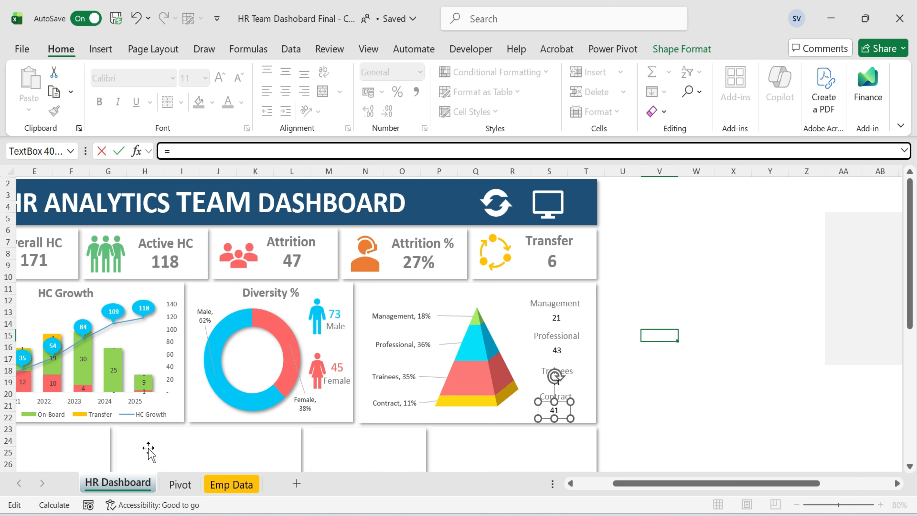
click(180, 484)
click(383, 372)
key(Return)
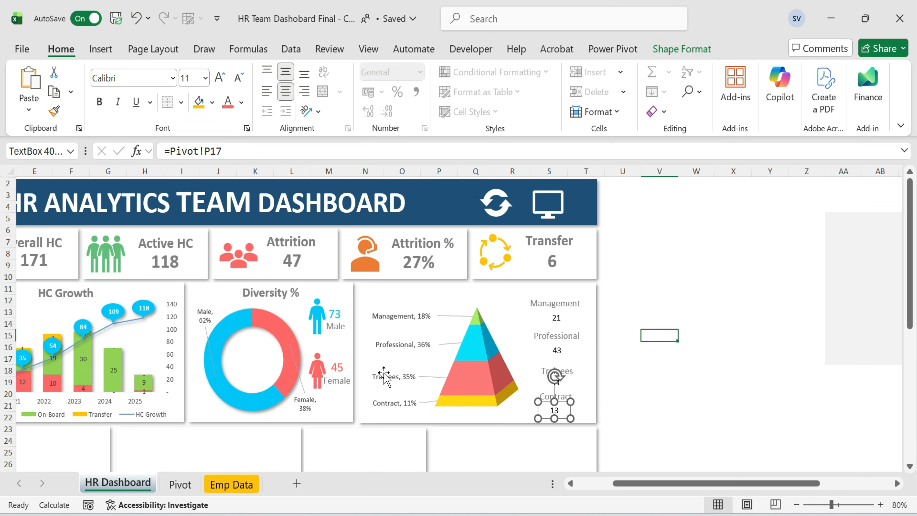
key(Escape)
Format the Management value at 14 pt with a green font colour.
click(566, 302)
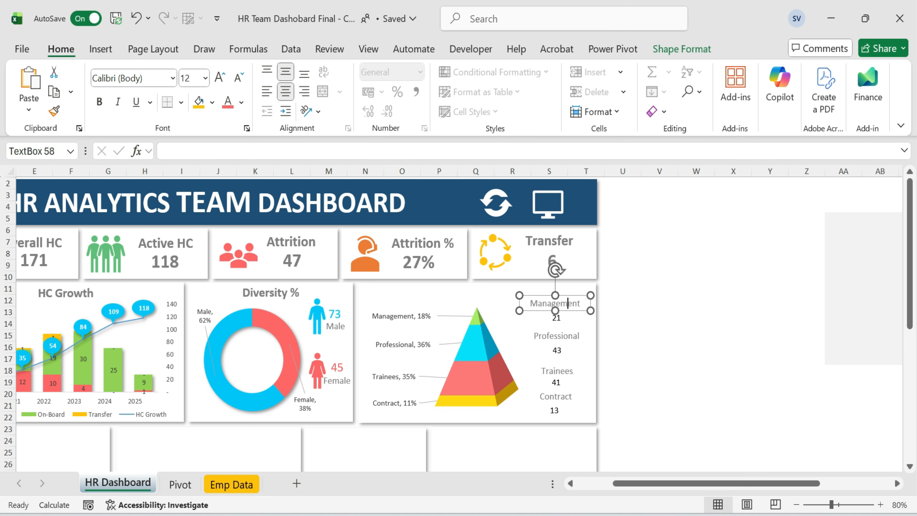
click(555, 313)
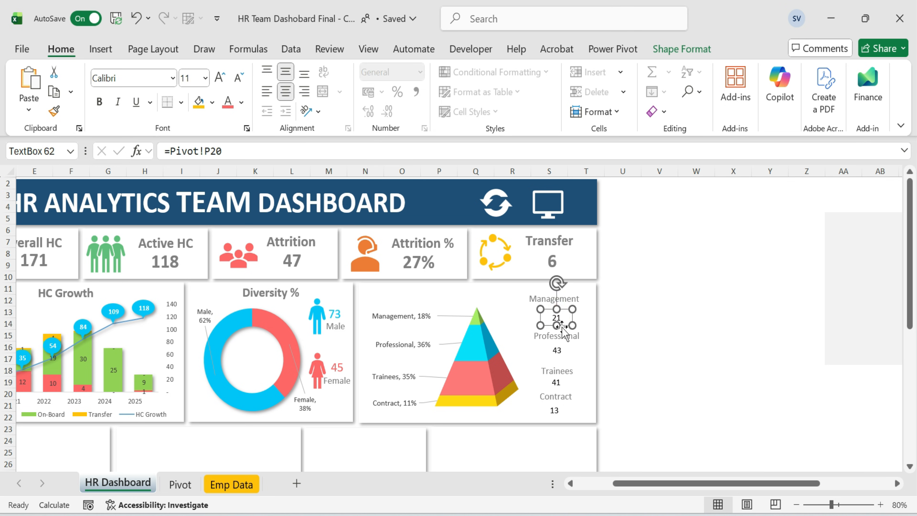
click(191, 78)
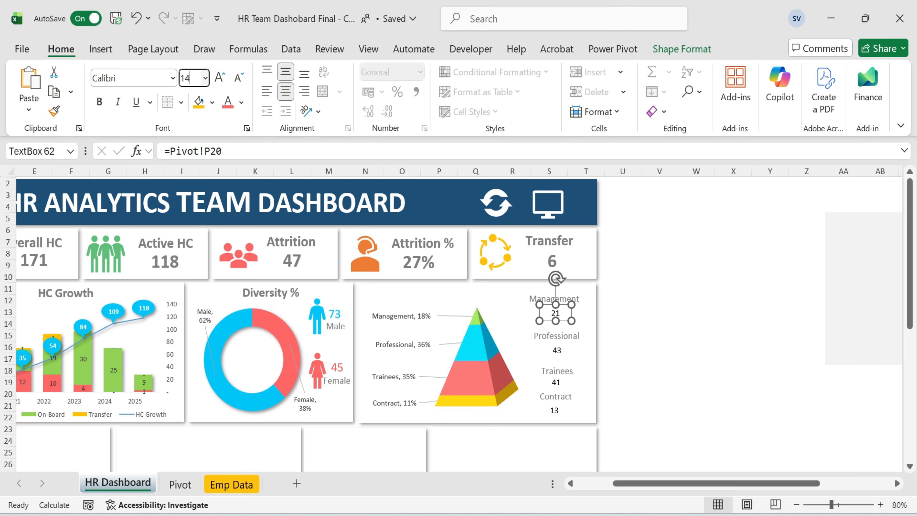
click(241, 102)
click(270, 404)
key(Escape)
Colour the Professional value cyan.
click(557, 350)
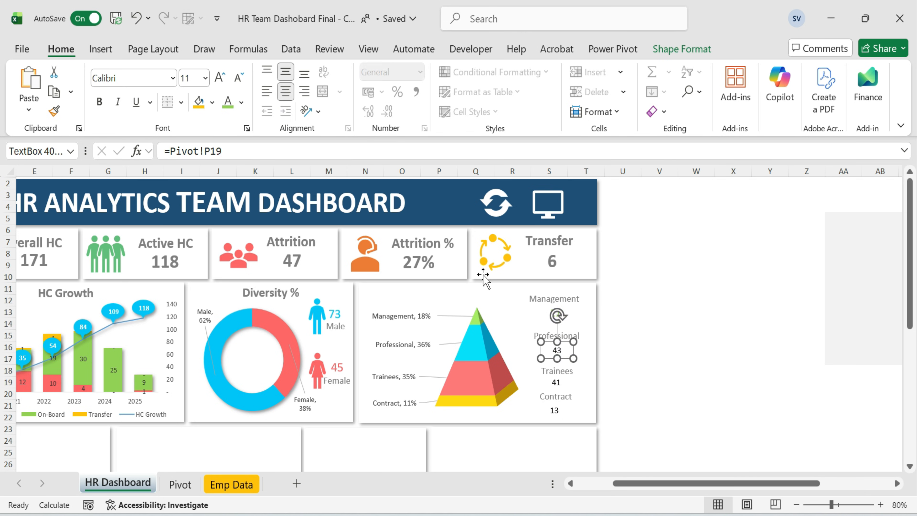
click(241, 102)
click(252, 404)
click(733, 288)
click(555, 312)
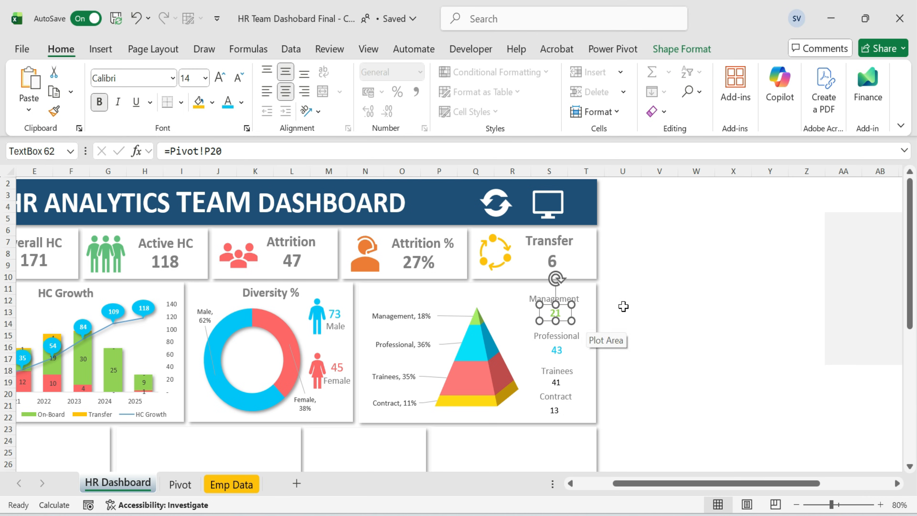
key(Tab)
click(659, 336)
Enlarge the Trainees value's font, colour it coral, and nudge it up under its label.
drag(565, 335, 571, 354)
key(Escape)
click(556, 382)
click(221, 76)
click(241, 102)
click(250, 404)
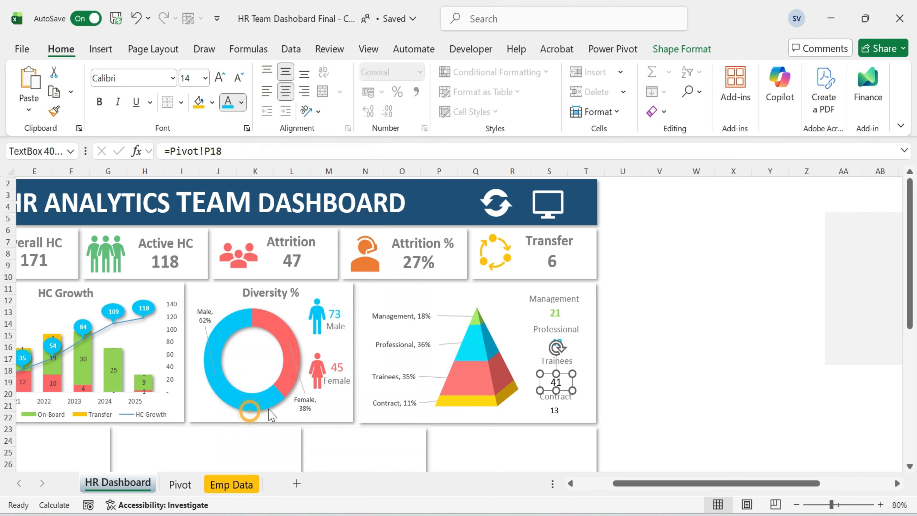
drag(563, 376, 562, 369)
click(659, 319)
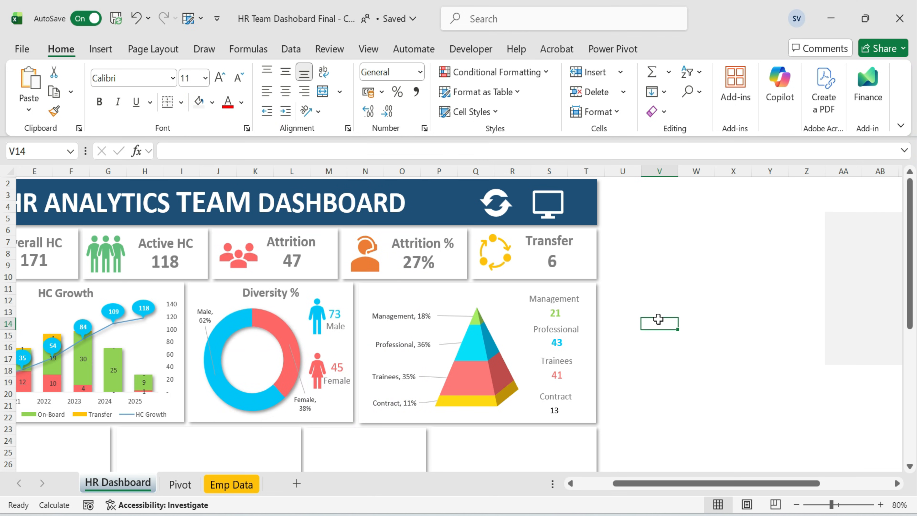
Move the Contract value up, enlarge its font, and colour it yellow.
click(557, 375)
click(554, 411)
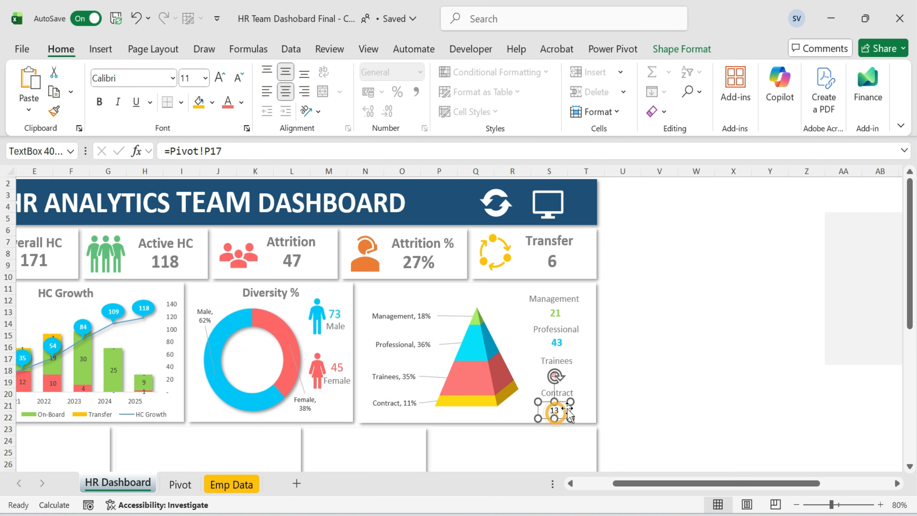
drag(563, 402, 565, 395)
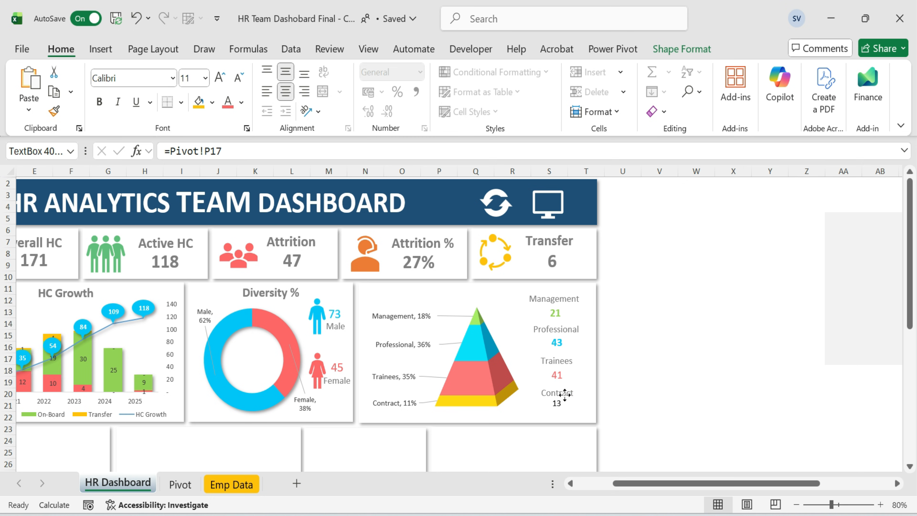
click(219, 77)
click(220, 77)
click(240, 102)
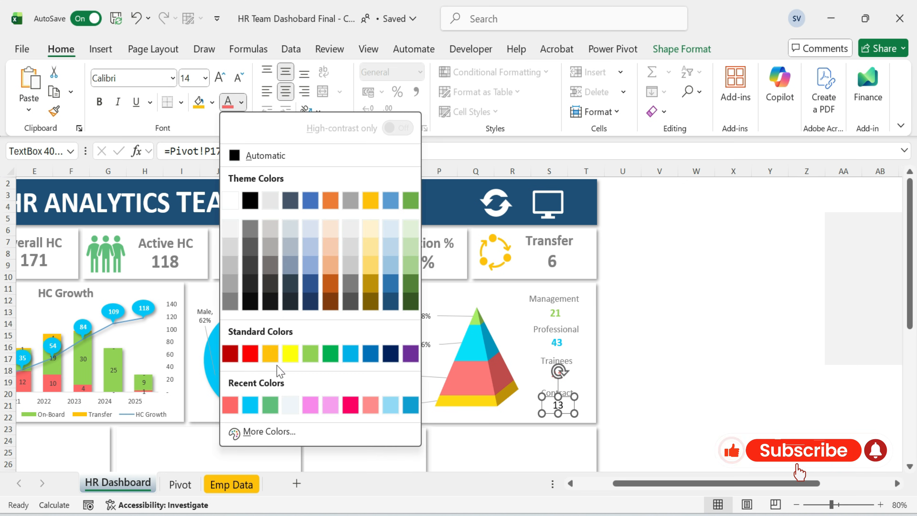
click(274, 352)
Paste a copy of the Diversity % title, rename it Job Level %, and place it atop the pyramid chart.
click(428, 297)
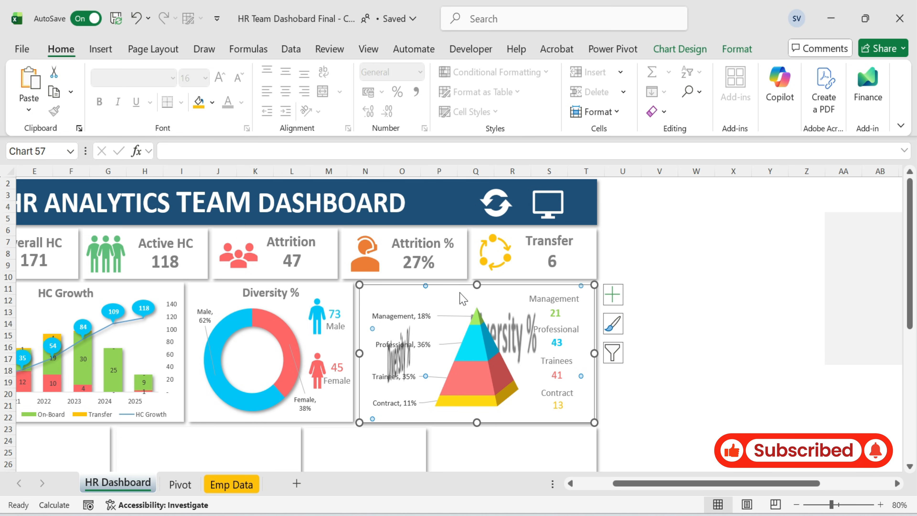
key(Tab)
click(624, 298)
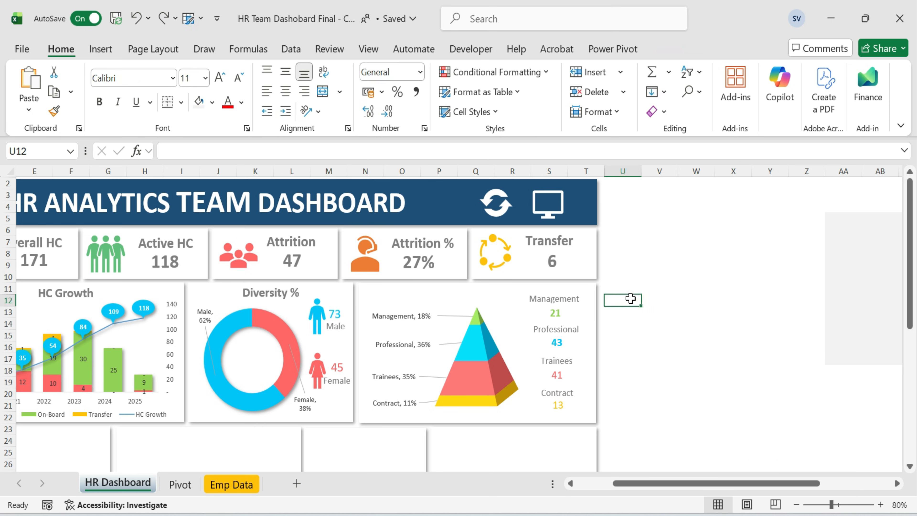
key(ctrl+v)
key(F2)
key(Home)
key(Delete)
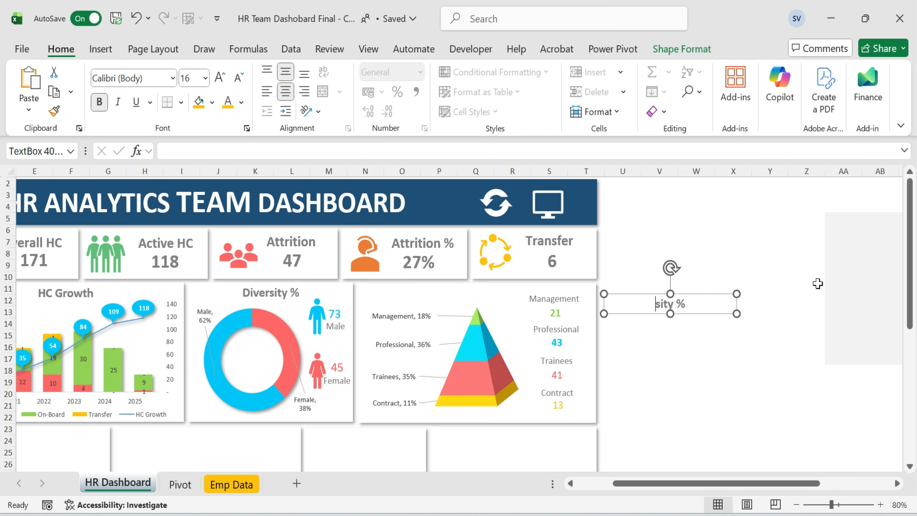
text(Job Level)
drag(713, 316, 509, 300)
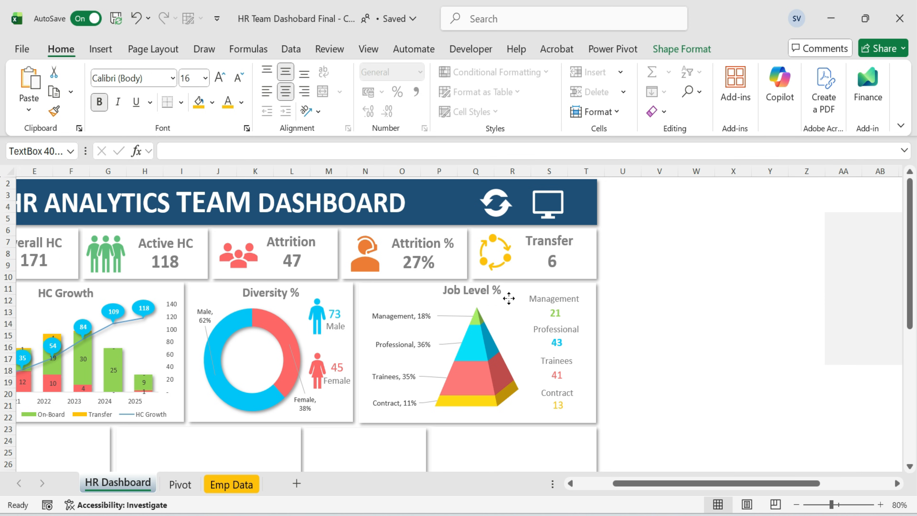
click(718, 304)
click(696, 347)
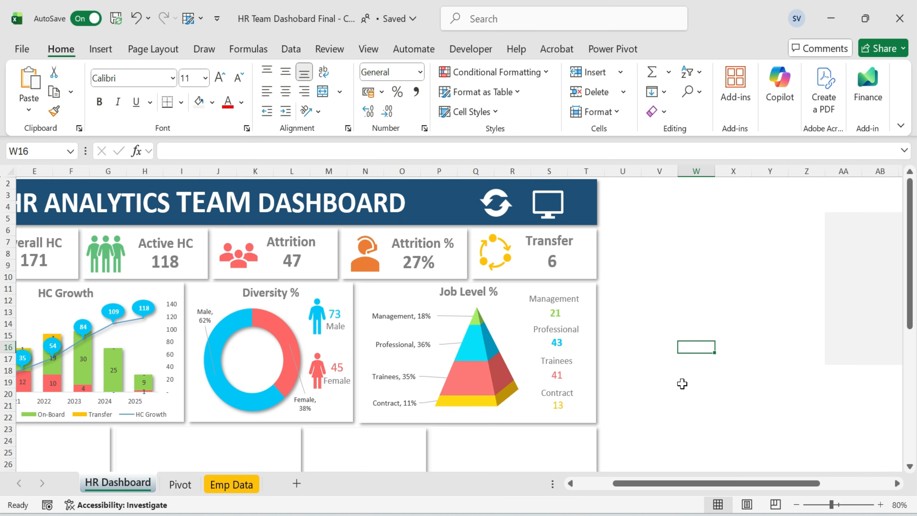
drag(653, 484, 581, 490)
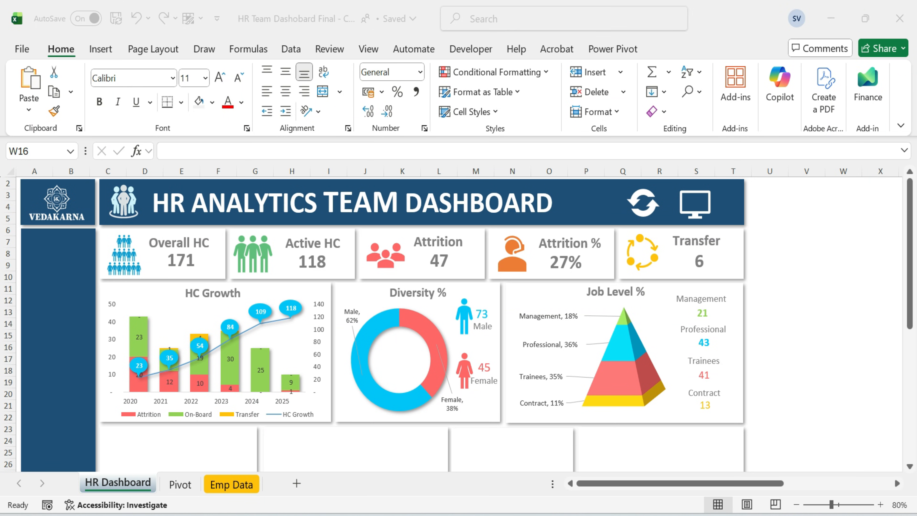
Insert a doughnut chart from the department headcount pivot results on the Pivot sheet.
click(826, 349)
scroll(821, 349, down, 3)
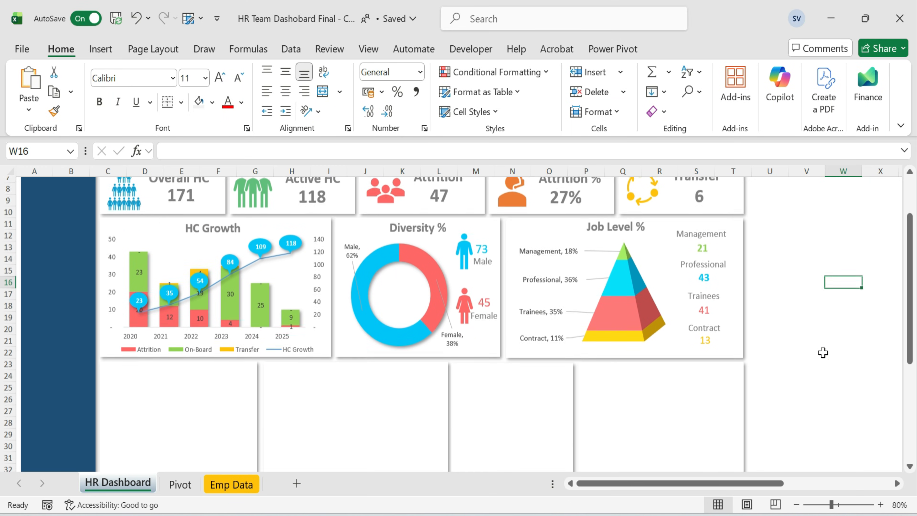
click(181, 483)
drag(430, 358, 493, 440)
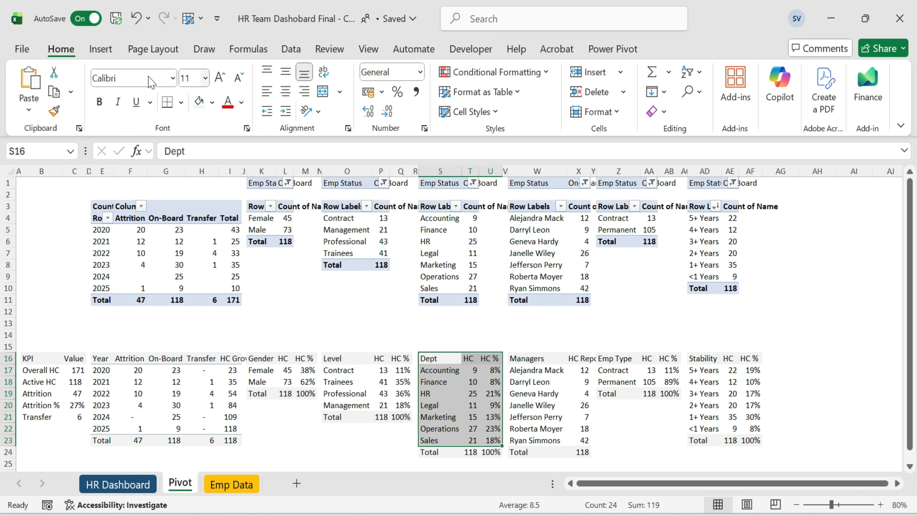
click(101, 49)
click(323, 93)
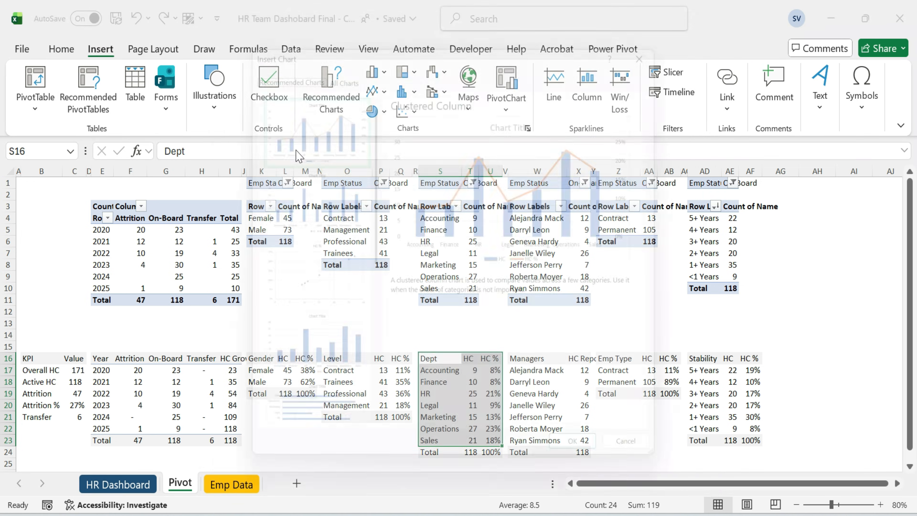
click(335, 63)
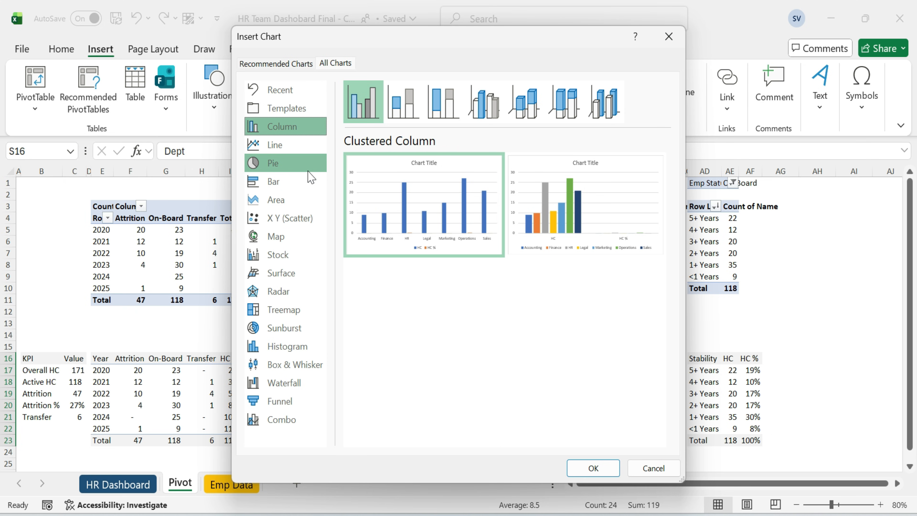
click(286, 161)
click(523, 102)
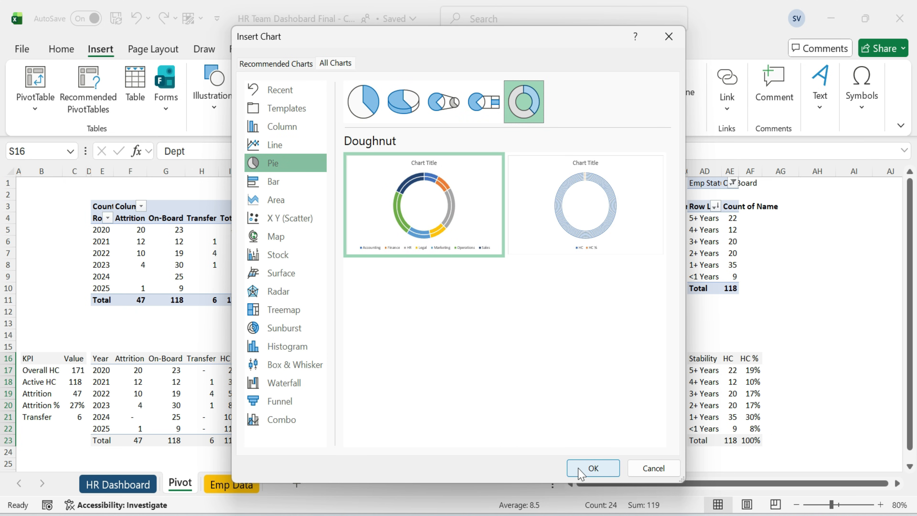
click(593, 467)
Edit the chart's data source to remove the HC series, keeping only HC %.
right_click(521, 265)
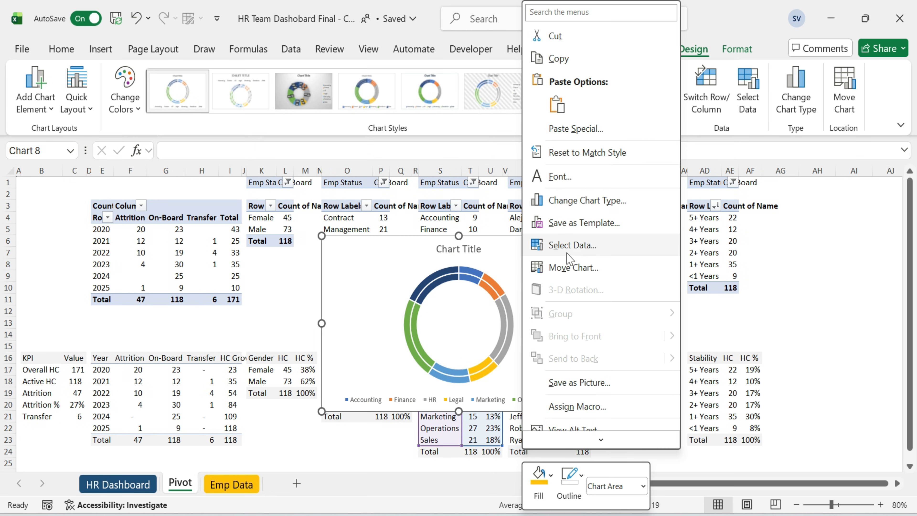
click(579, 244)
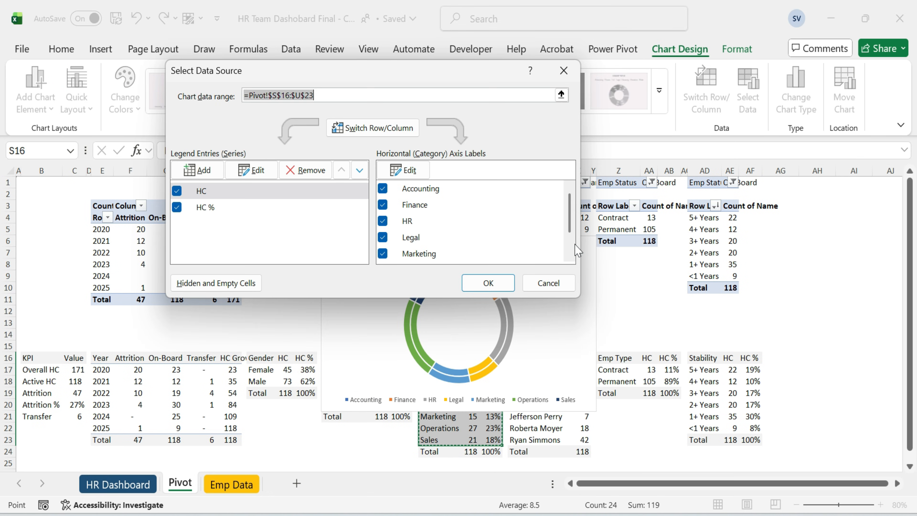
click(176, 191)
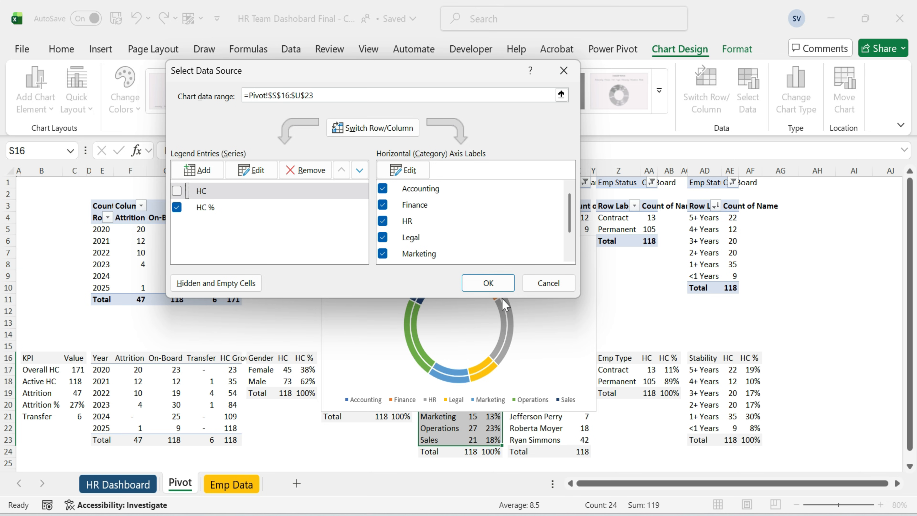
click(488, 283)
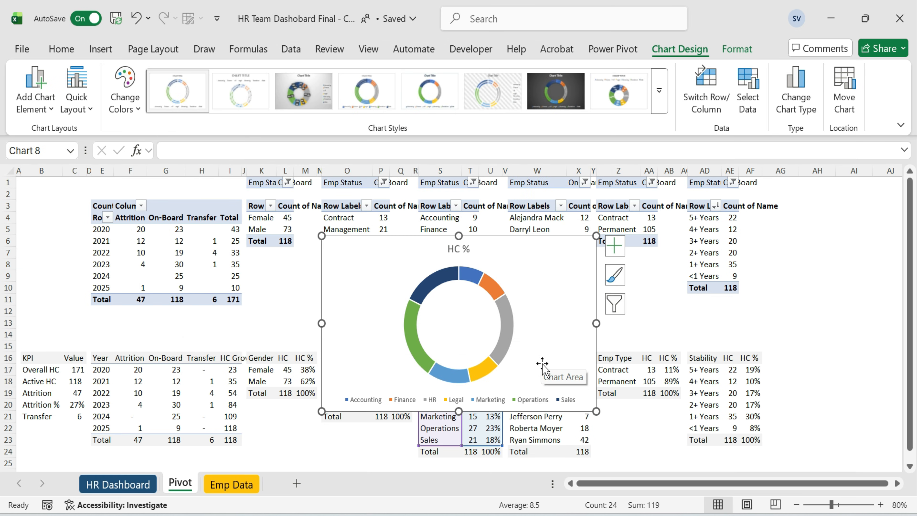
Move the doughnut chart onto the HR Dashboard sheet into the empty card below HC Growth.
key(ctrl+x)
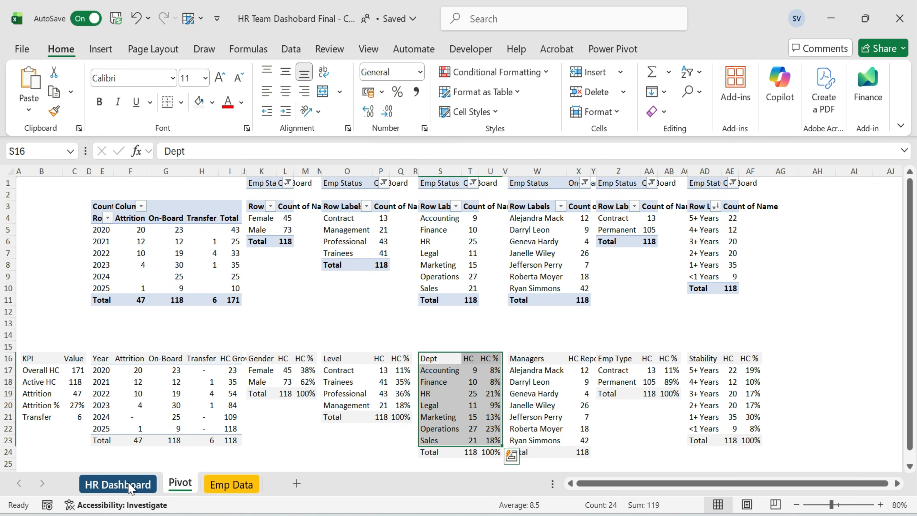
click(130, 485)
click(185, 394)
key(ctrl+v)
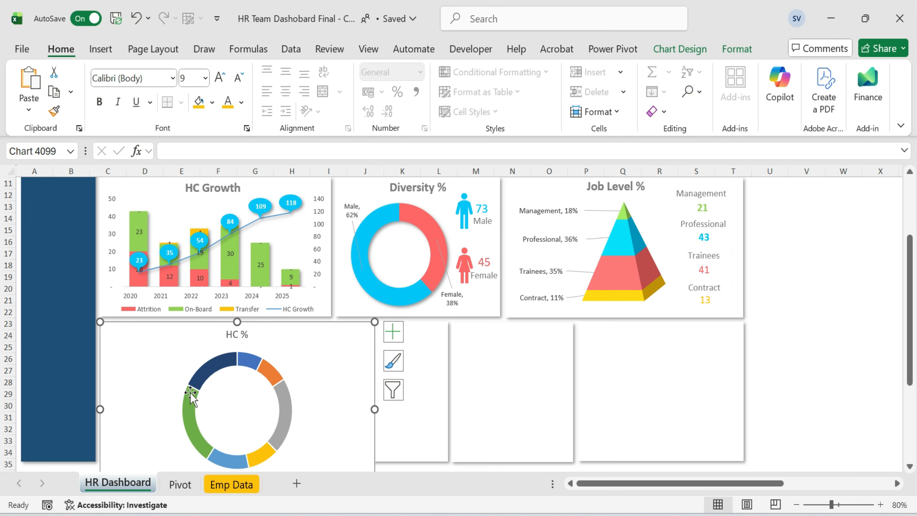
Resize the doughnut chart to fit the card and place its legend on the right.
scroll(339, 343, down, 3)
drag(369, 395, 234, 351)
double_click(187, 318)
click(718, 373)
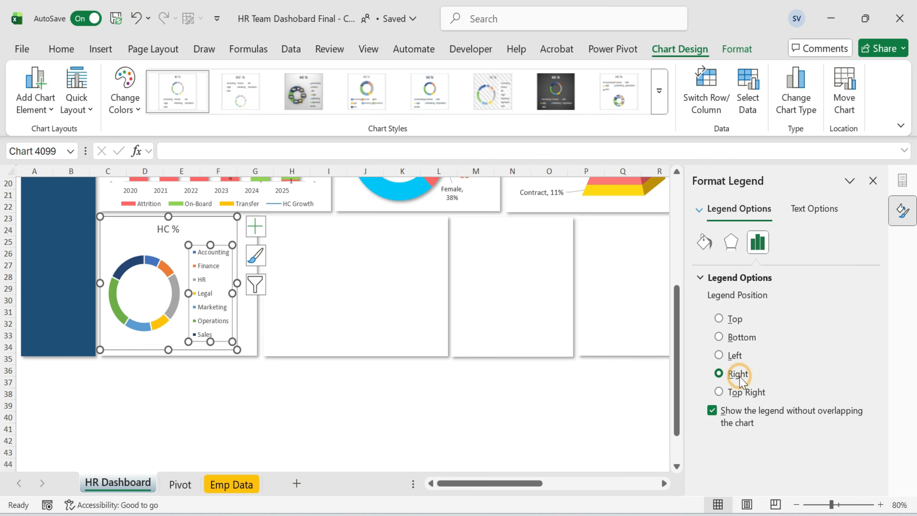
Delete the chart title and adjust the legend and plot area sizes within the doughnut chart.
click(237, 284)
drag(168, 217, 168, 243)
click(170, 255)
key(Delete)
drag(237, 297, 256, 297)
drag(178, 350, 177, 354)
drag(178, 244, 180, 236)
click(240, 306)
drag(251, 304, 255, 303)
click(163, 292)
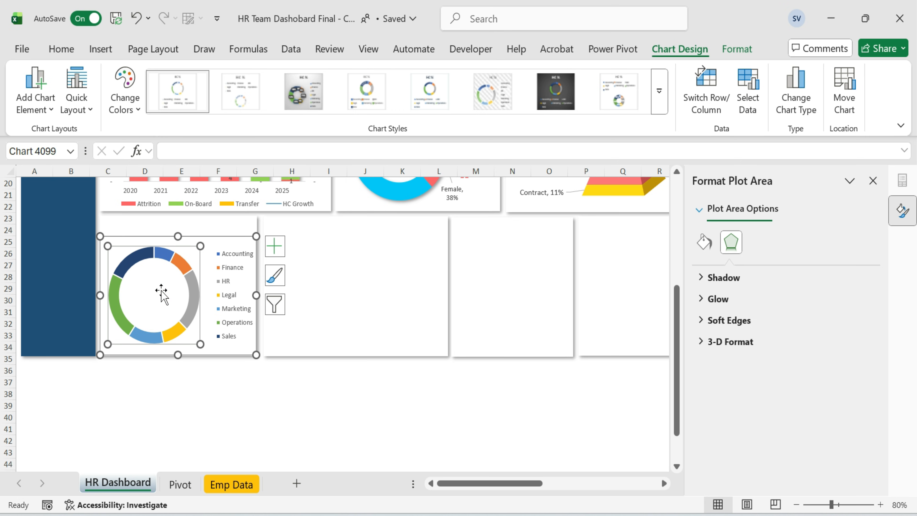
Set the doughnut hole size to 45%.
click(191, 296)
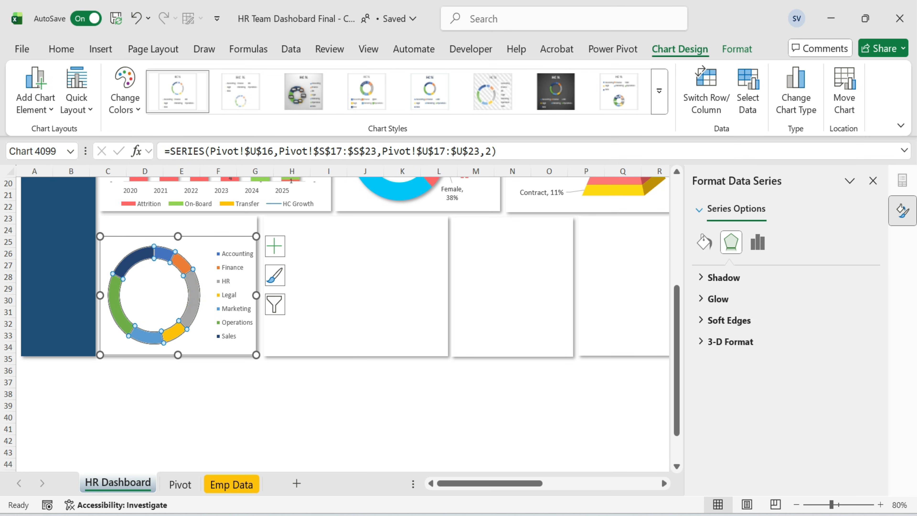
click(275, 245)
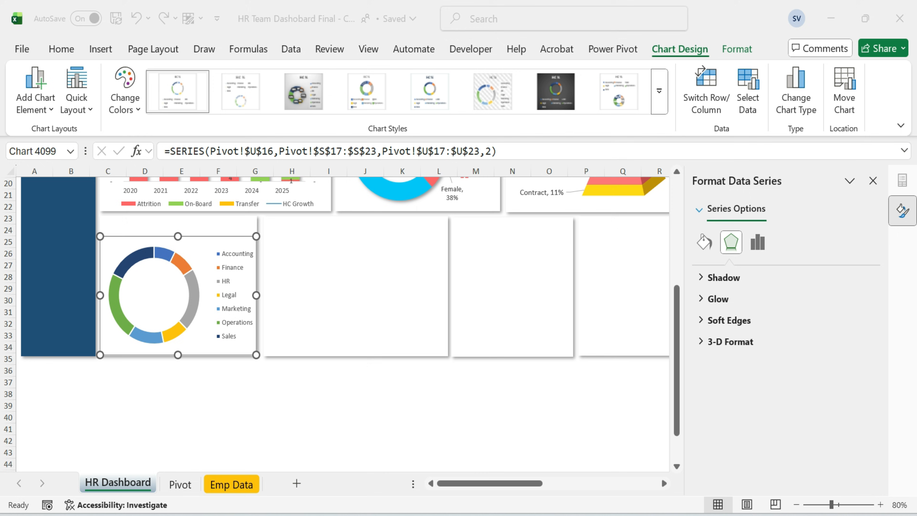
click(194, 292)
click(757, 242)
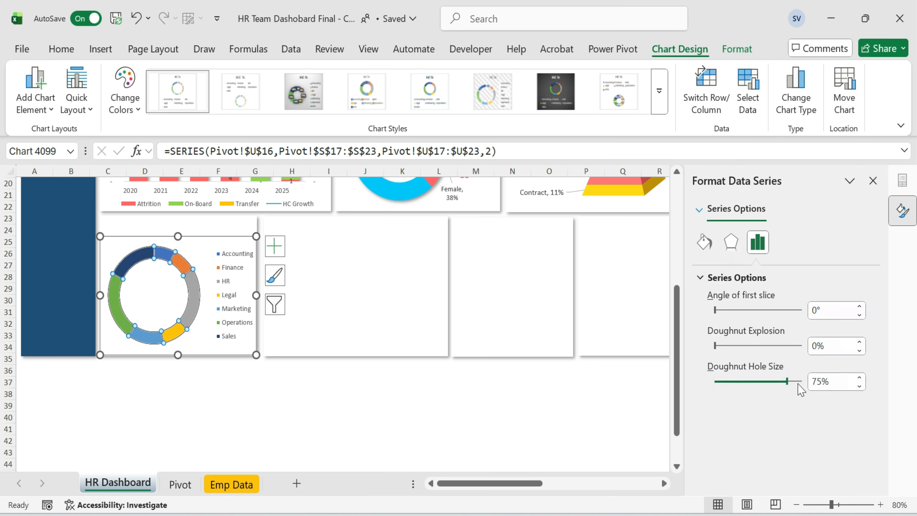
drag(841, 381, 799, 381)
text(45)
key(Return)
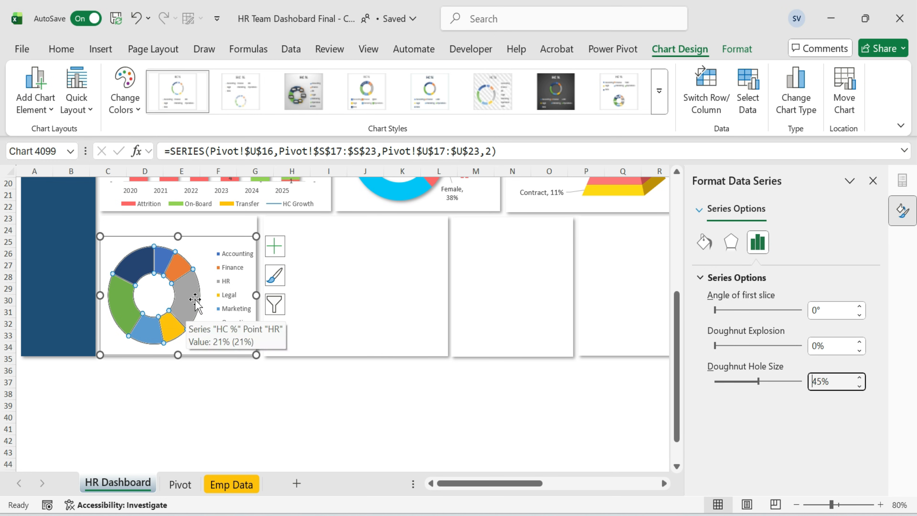
Give the doughnut series a green outline from the recent colours.
click(737, 50)
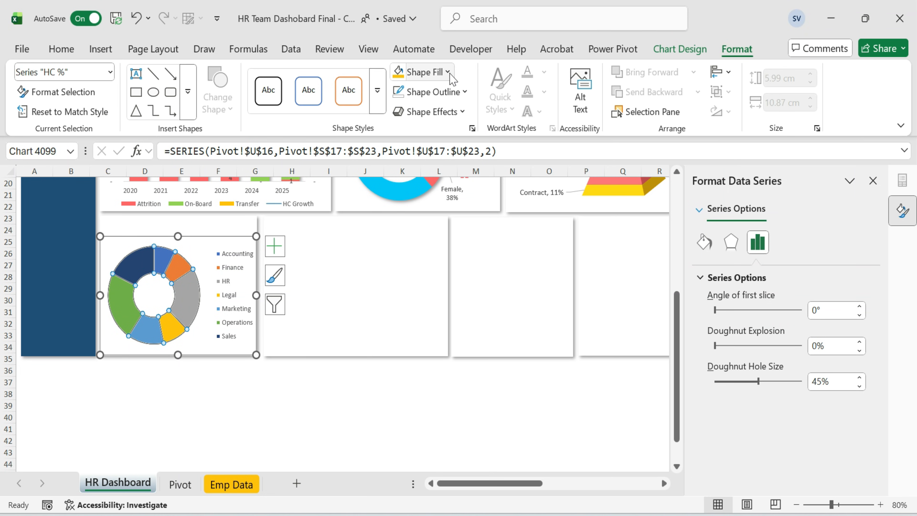
click(447, 92)
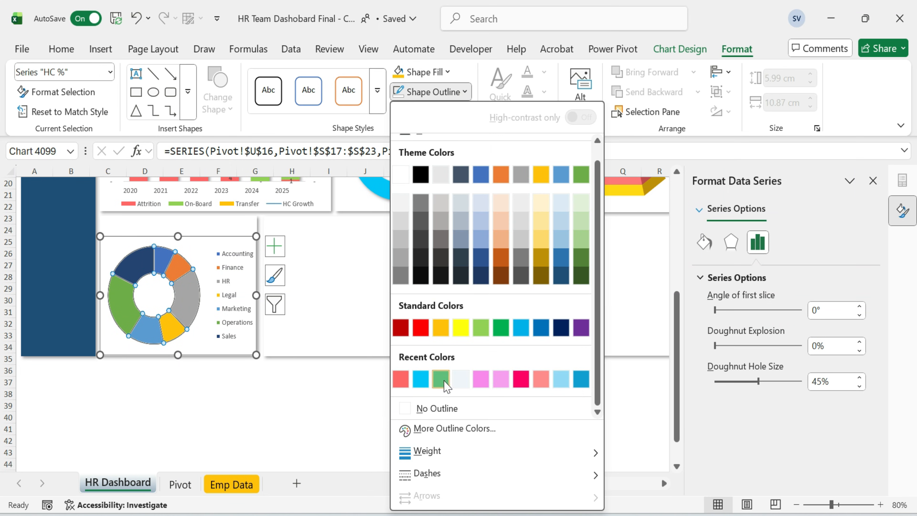
click(441, 379)
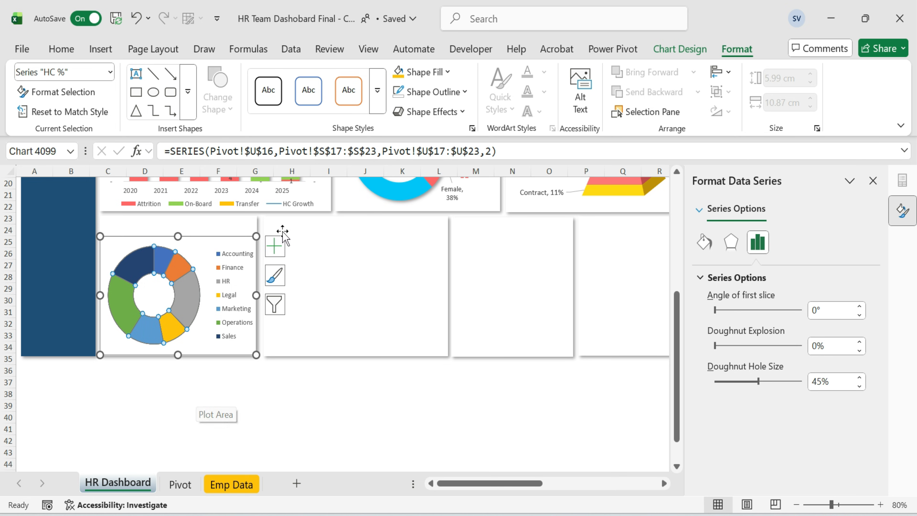
Add data labels to the doughnut chart.
click(275, 246)
click(305, 285)
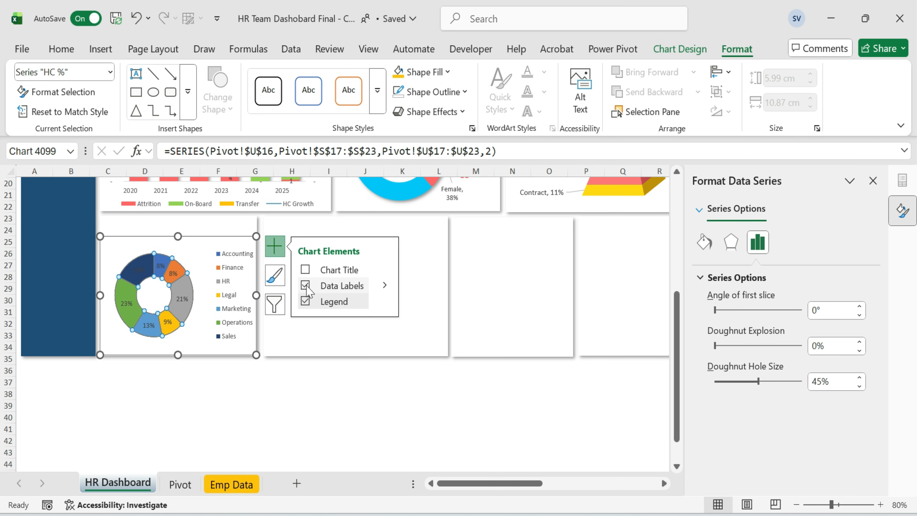
click(226, 384)
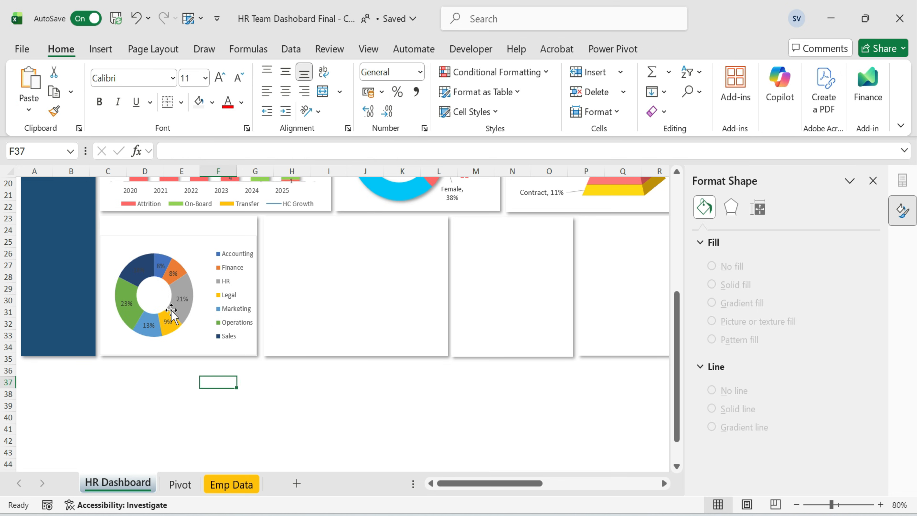
Enlarge the doughnut plot area within the chart.
click(138, 274)
mouse_move(138, 273)
mouse_down()
mouse_move(144, 293)
mouse_move(129, 286)
mouse_up()
drag(184, 267, 206, 248)
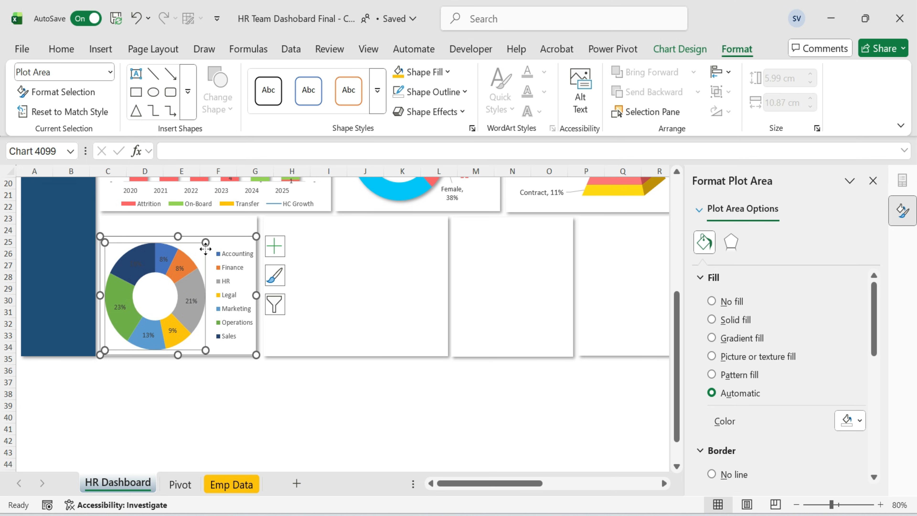
click(193, 288)
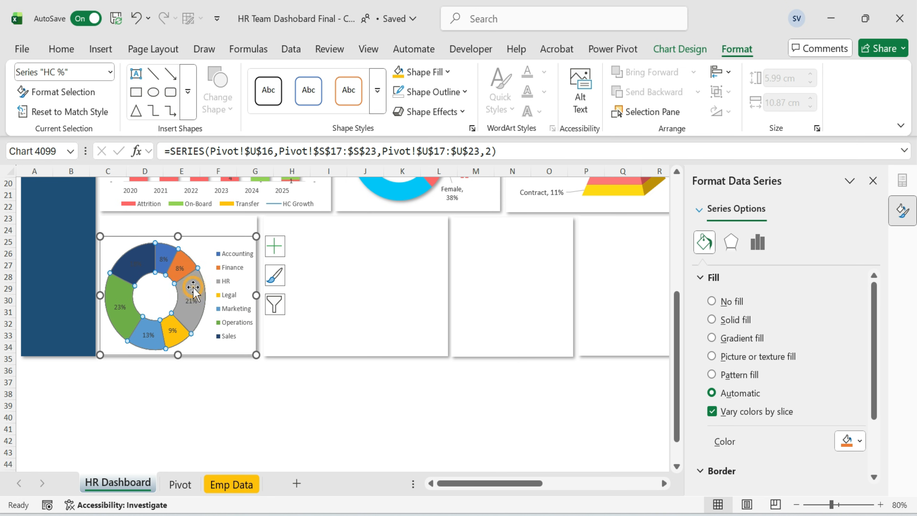
click(367, 416)
Set the doughnut chart area to no fill and no outline.
scroll(375, 408, up, 3)
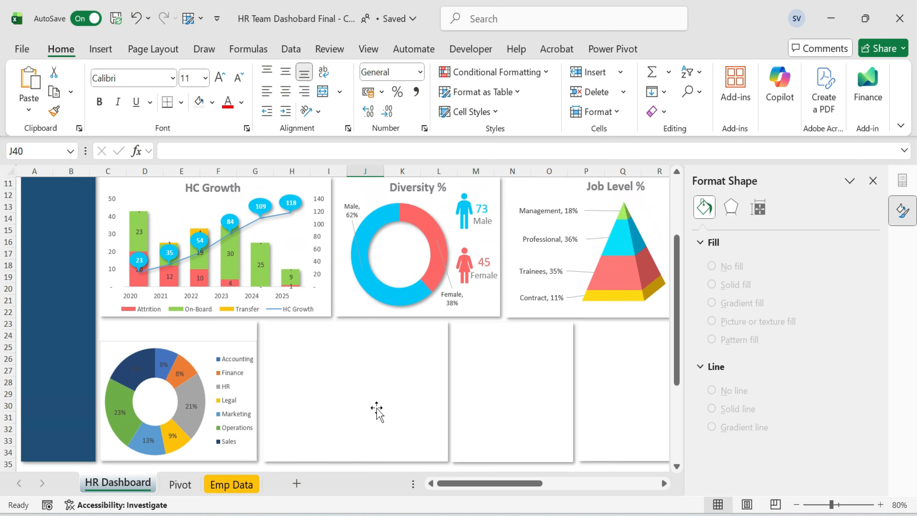
click(218, 346)
click(735, 49)
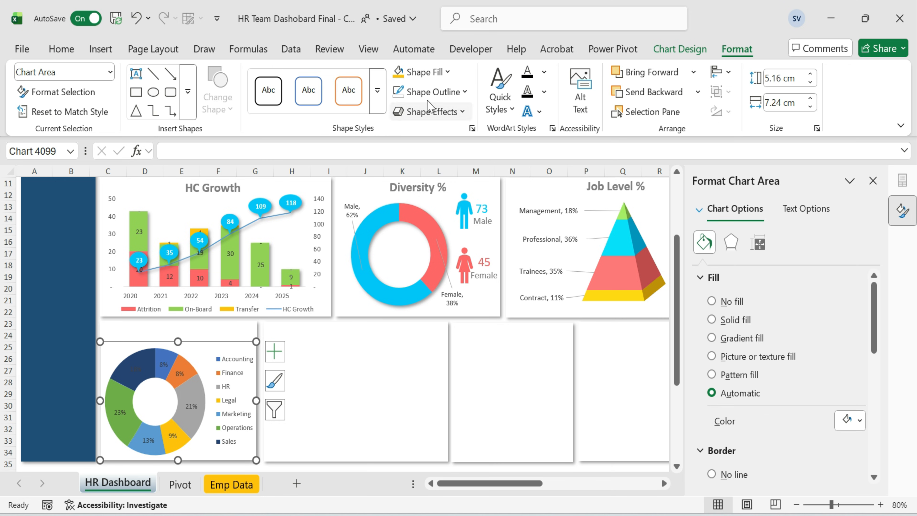
click(447, 72)
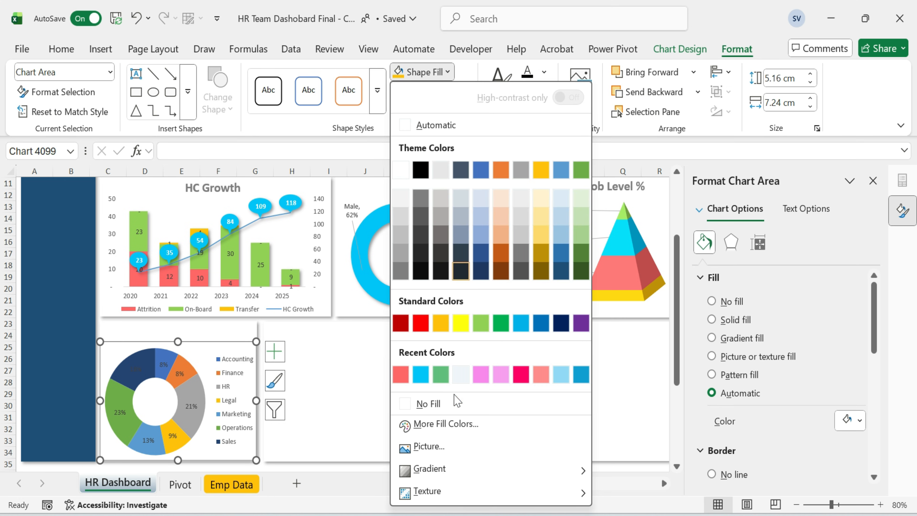
click(440, 404)
click(465, 92)
scroll(479, 429, down, 1)
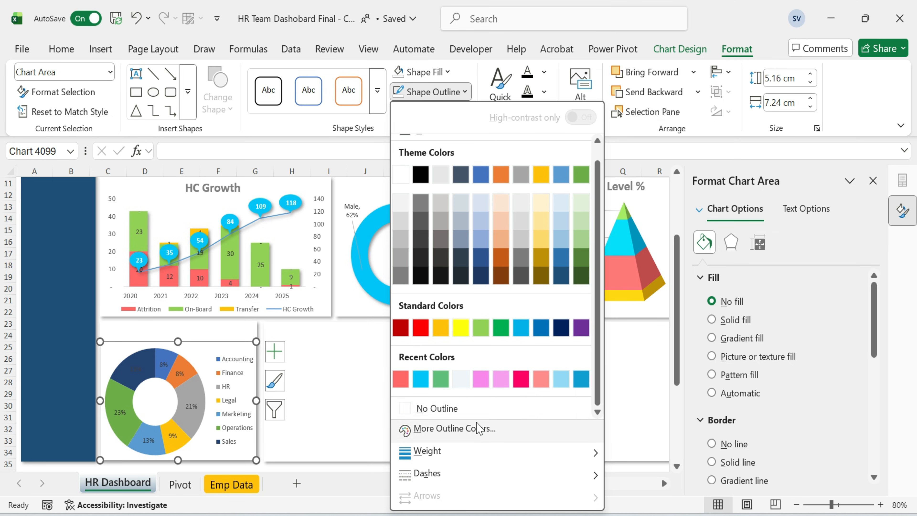
click(476, 409)
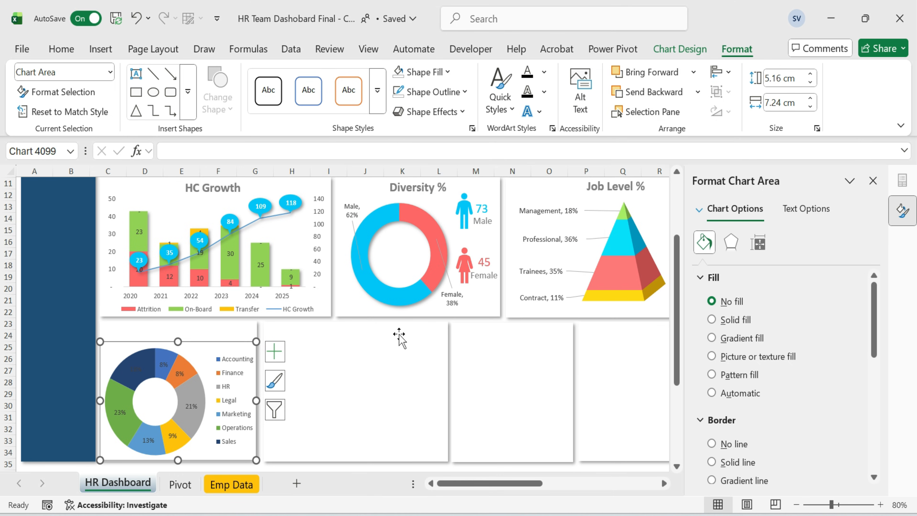
click(347, 397)
Recolour the Finance slice coral and the HR slice cyan.
click(228, 415)
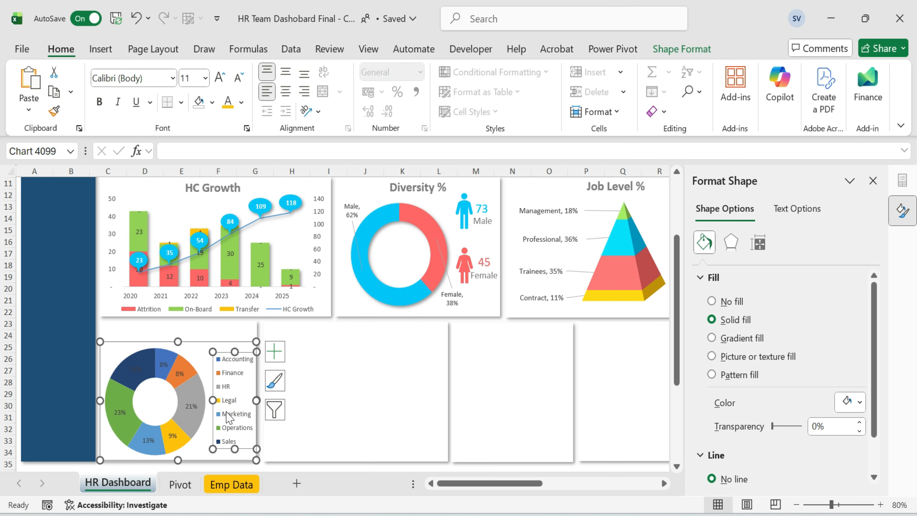
click(198, 378)
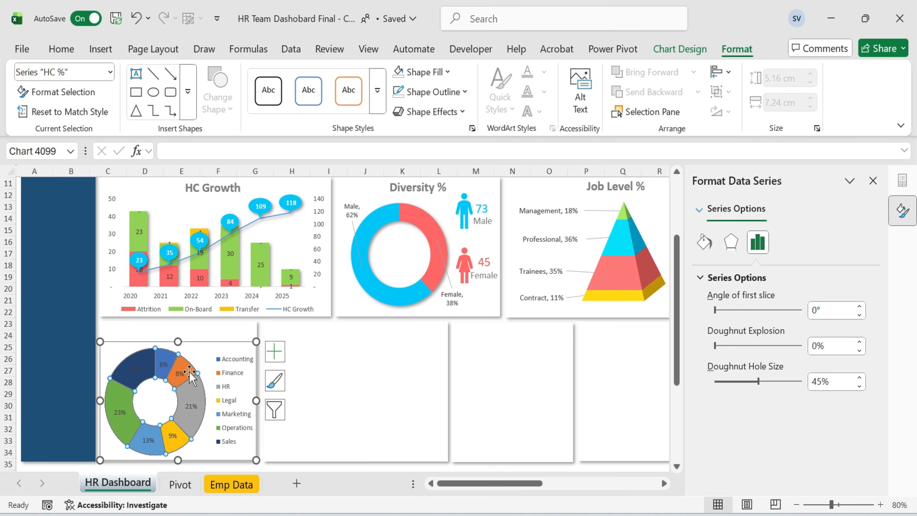
click(198, 378)
click(62, 49)
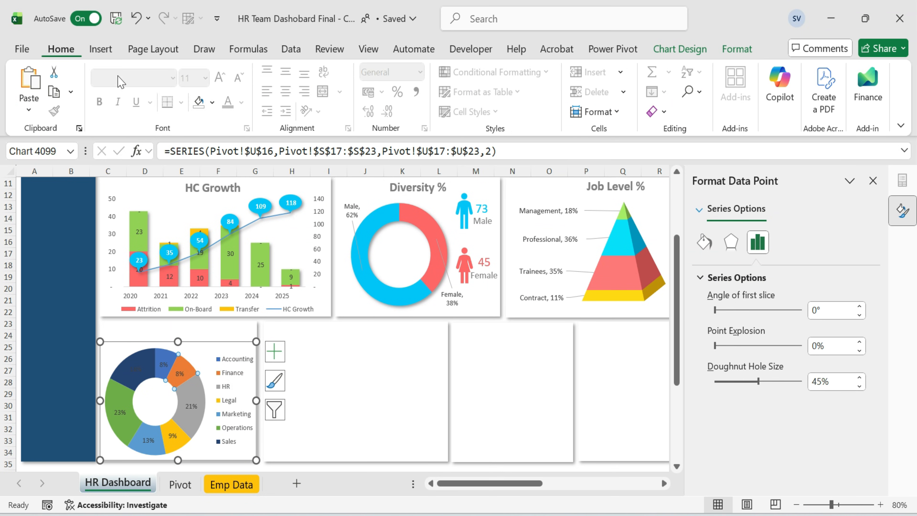
click(211, 103)
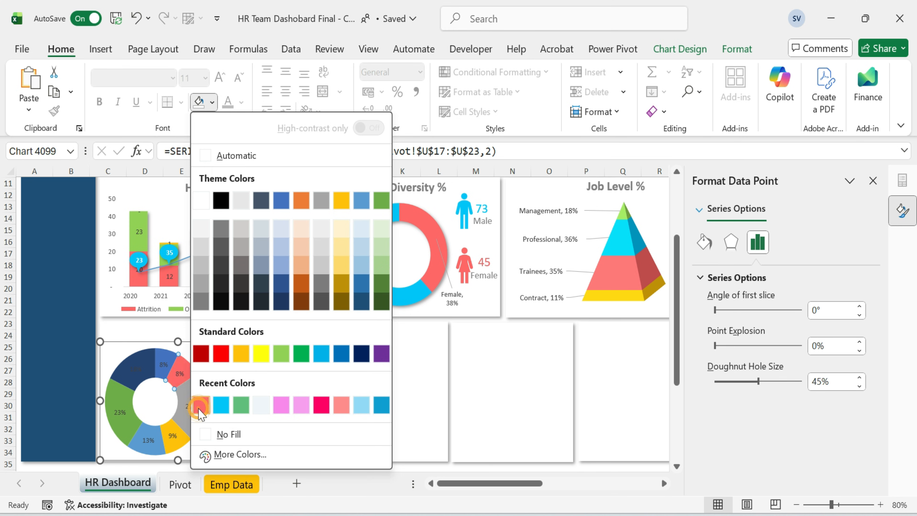
click(200, 407)
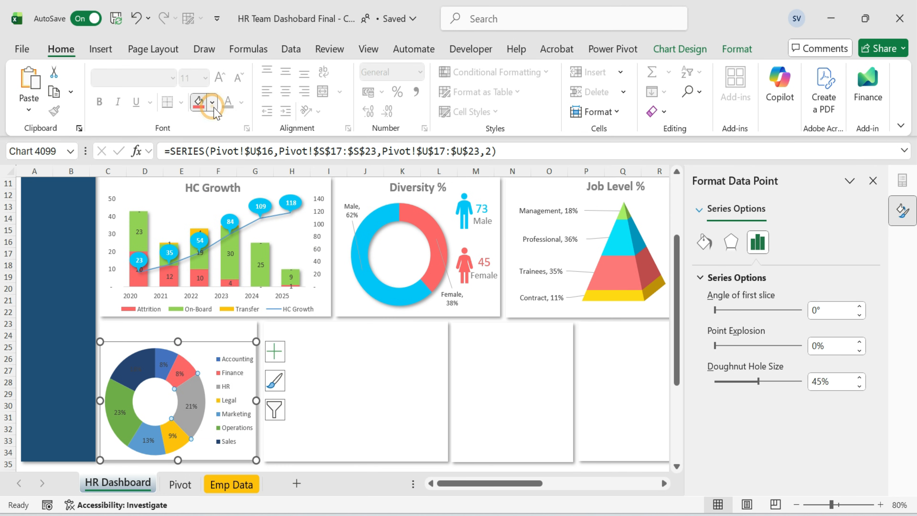
click(211, 103)
click(222, 411)
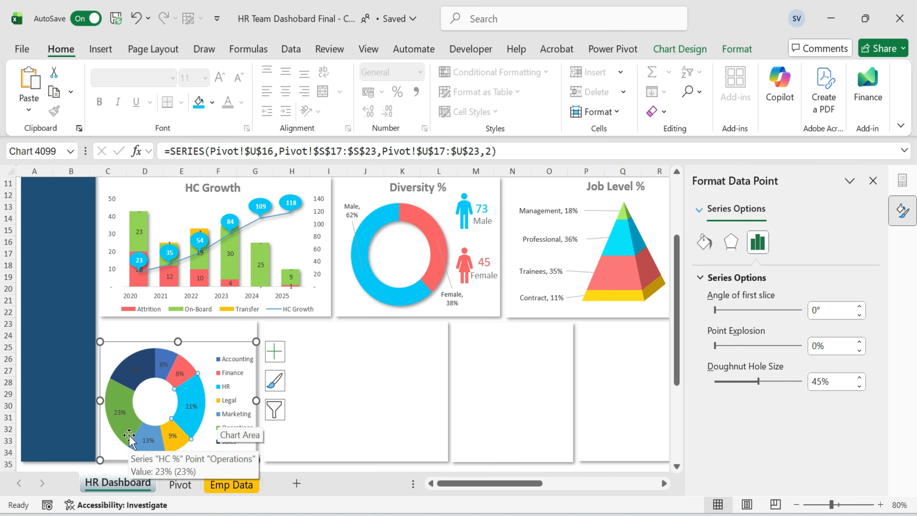
Recolour the Sales slice of the doughnut chart to Blue, Accent 5, Lighter 80%.
click(128, 372)
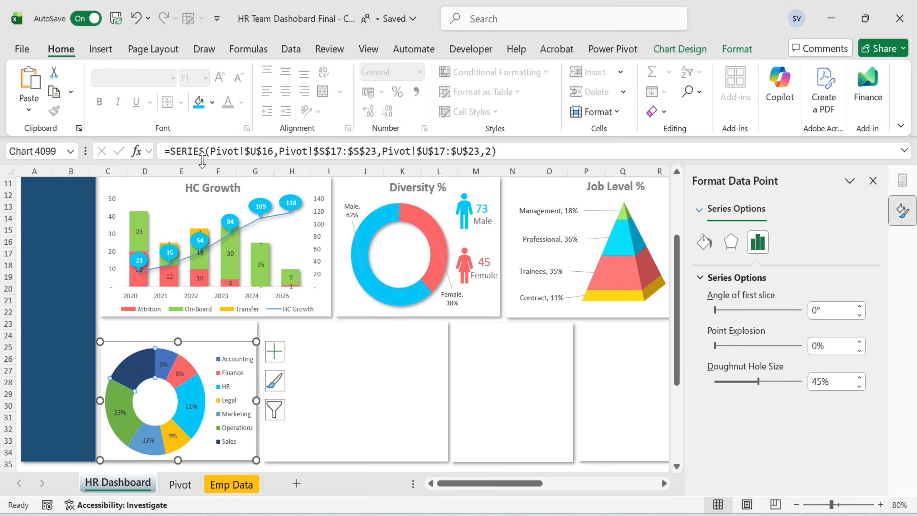
click(211, 103)
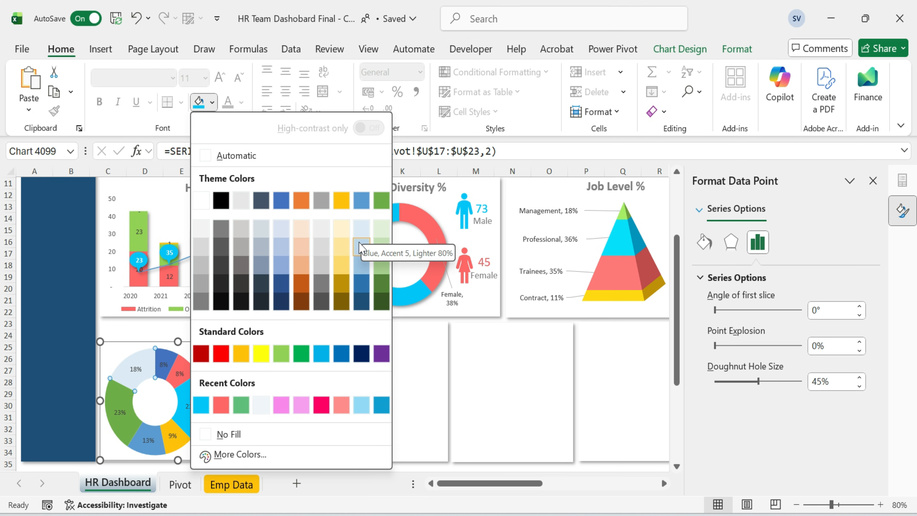
click(361, 250)
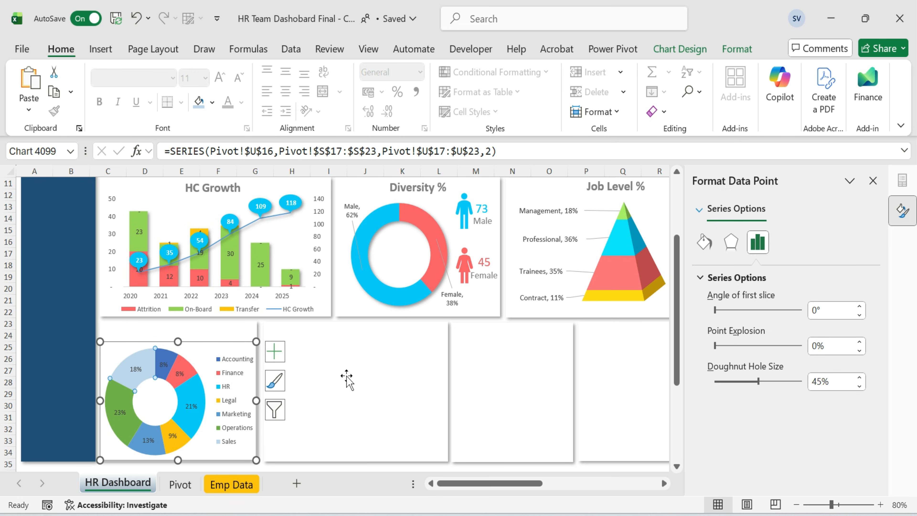
Paste a copy of the HC Growth title above the doughnut chart and change its text to Dept by HC %.
click(221, 327)
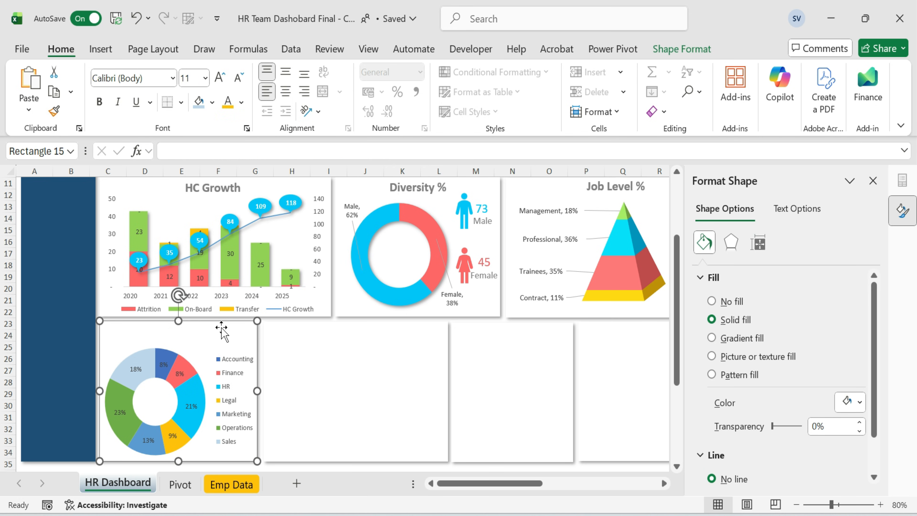
click(229, 188)
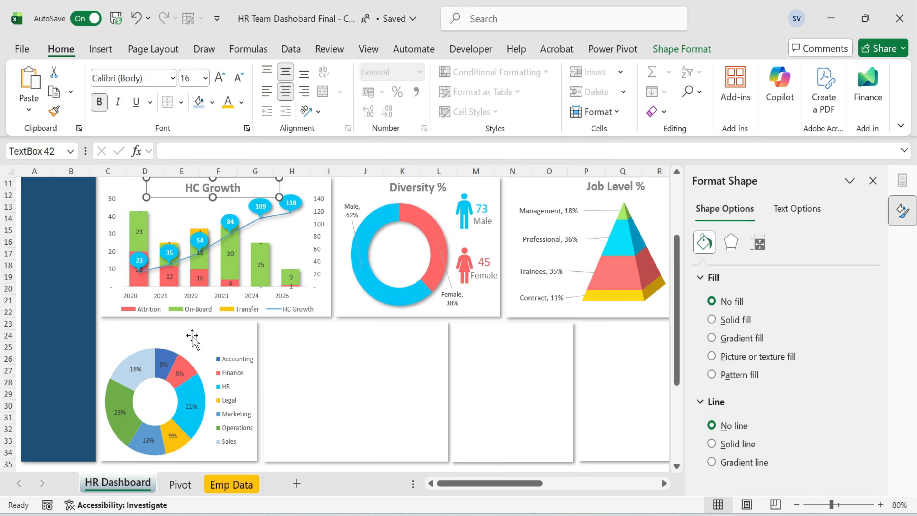
key(ctrl+v)
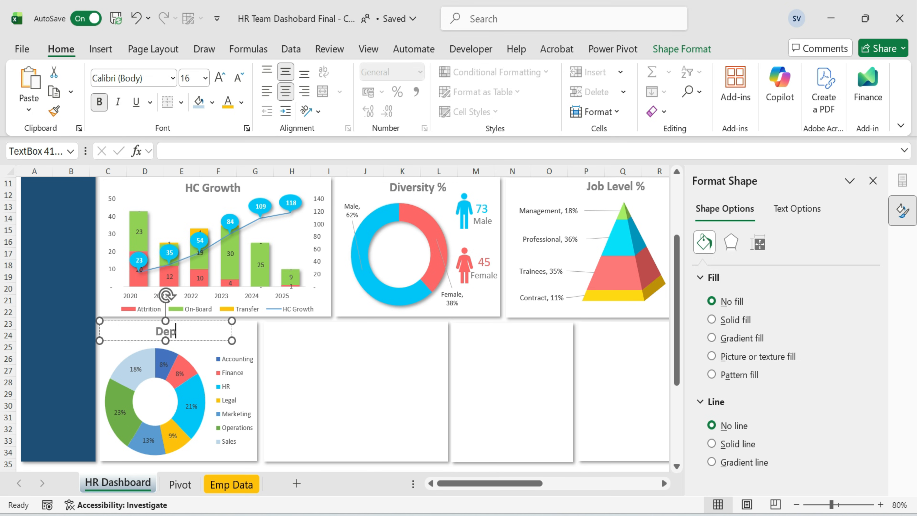
text(%)
key(Left)
key(Left)
key(BackSpace)
text(C)
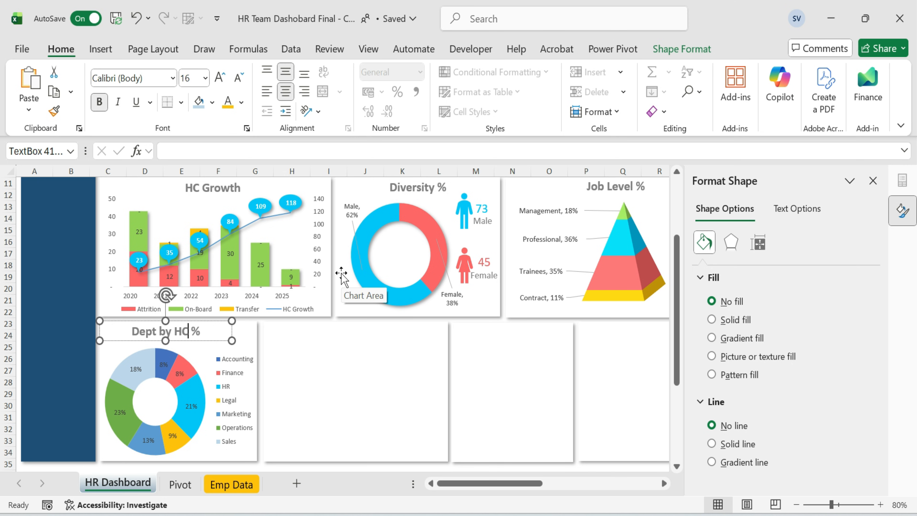
Nudge the doughnut plot area slightly within its chart so it sits neatly below the new title.
click(396, 384)
click(197, 357)
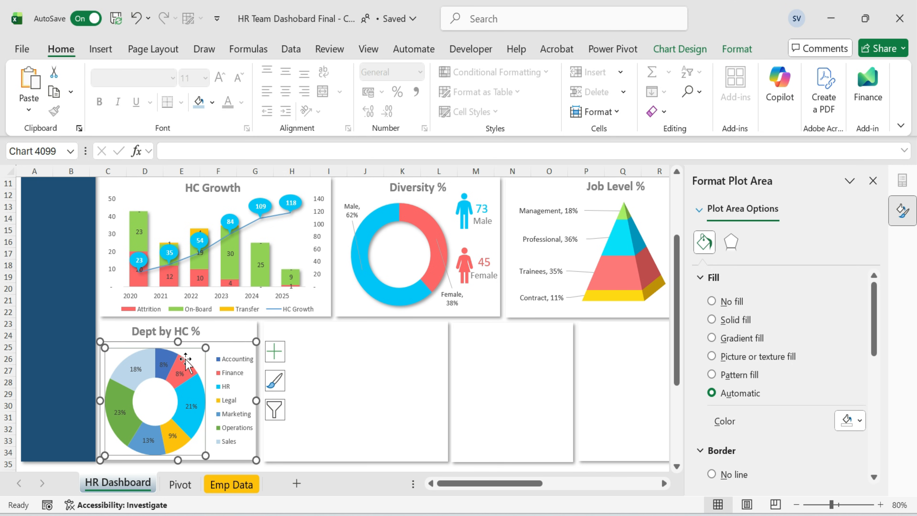
drag(204, 353, 202, 355)
click(306, 401)
scroll(403, 377, up, 3)
scroll(403, 377, down, 4)
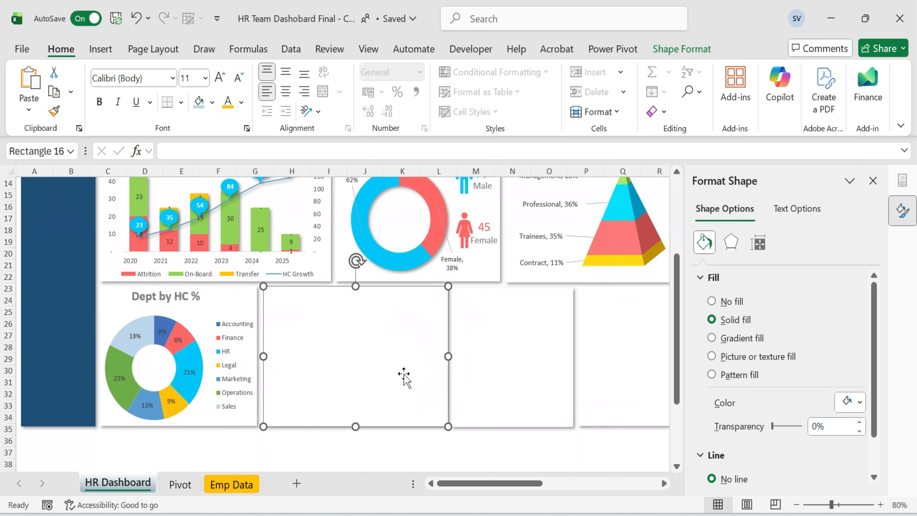
click(175, 350)
drag(189, 317, 197, 312)
click(372, 357)
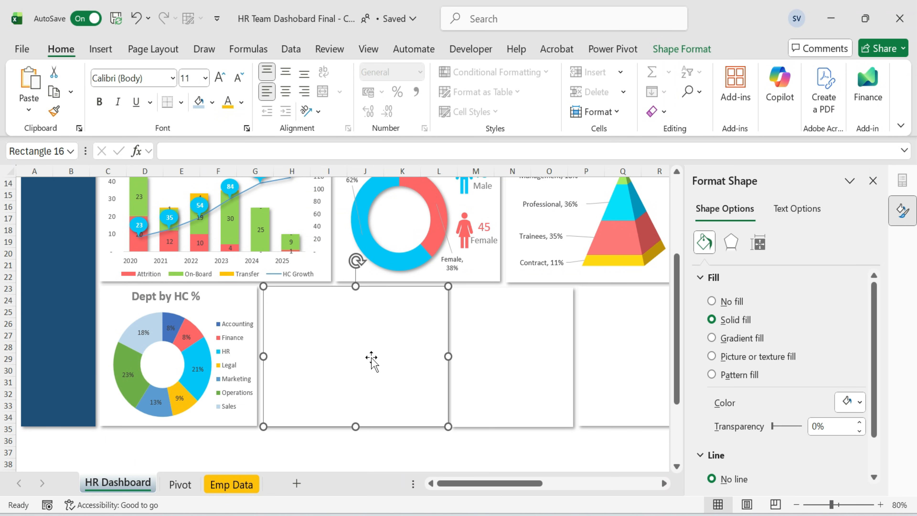
click(291, 443)
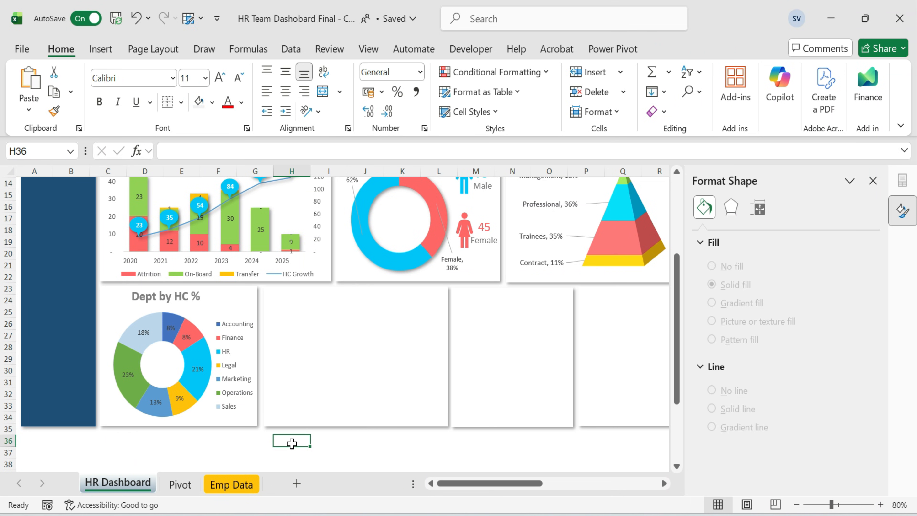
click(204, 316)
click(185, 298)
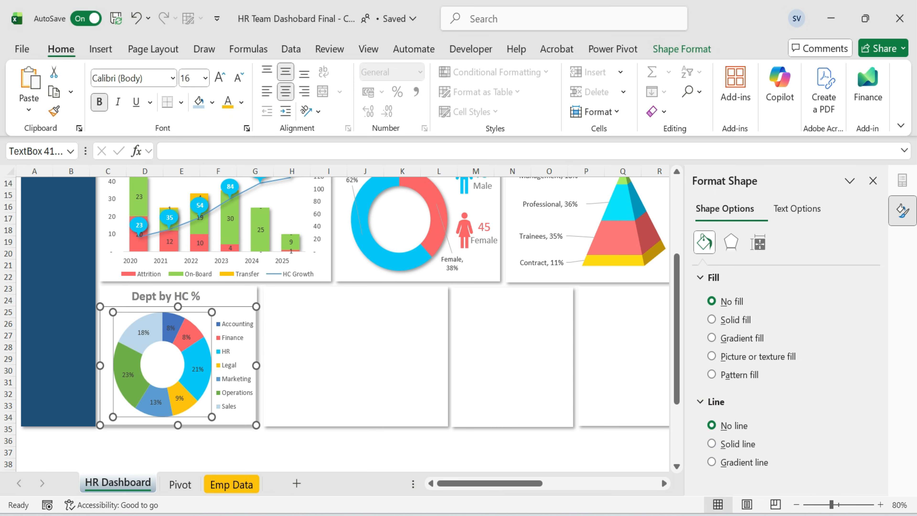
click(192, 317)
click(179, 302)
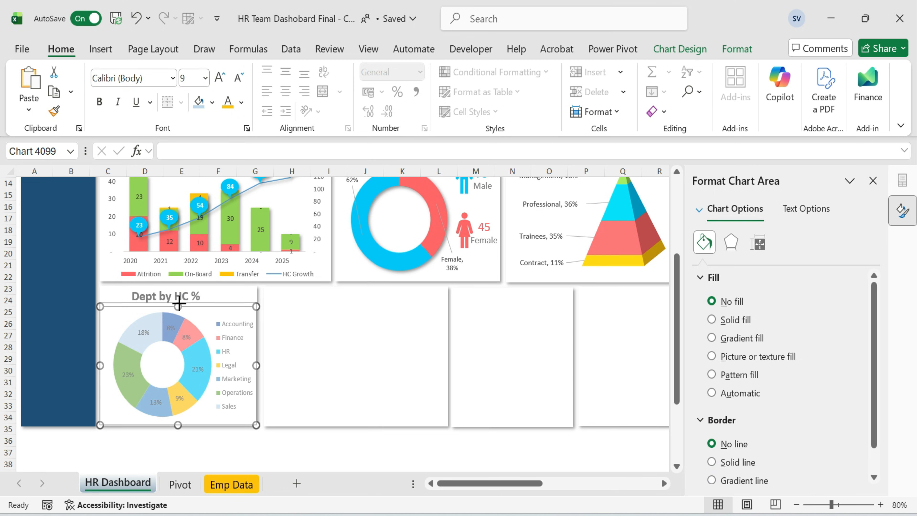
click(224, 442)
On the Pivot sheet, select the Managers HC Reporting table and open the recommended charts for it.
click(191, 484)
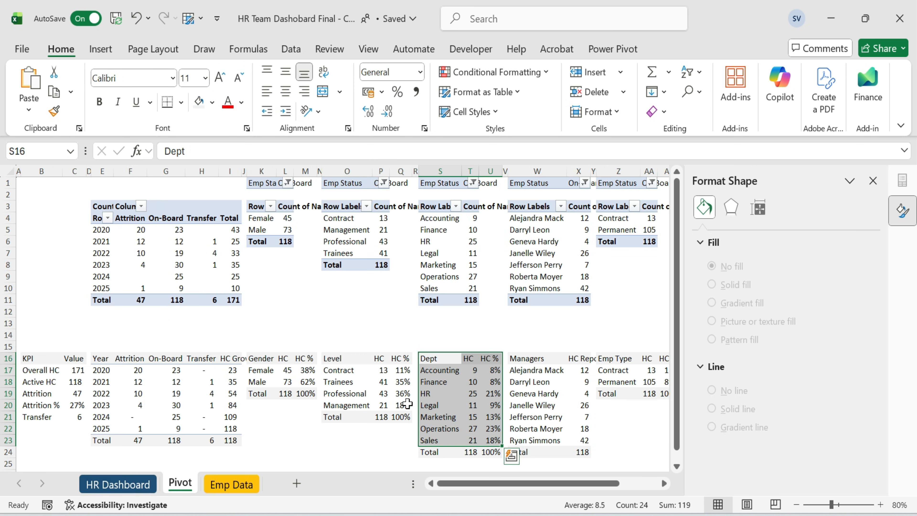
drag(524, 359, 585, 440)
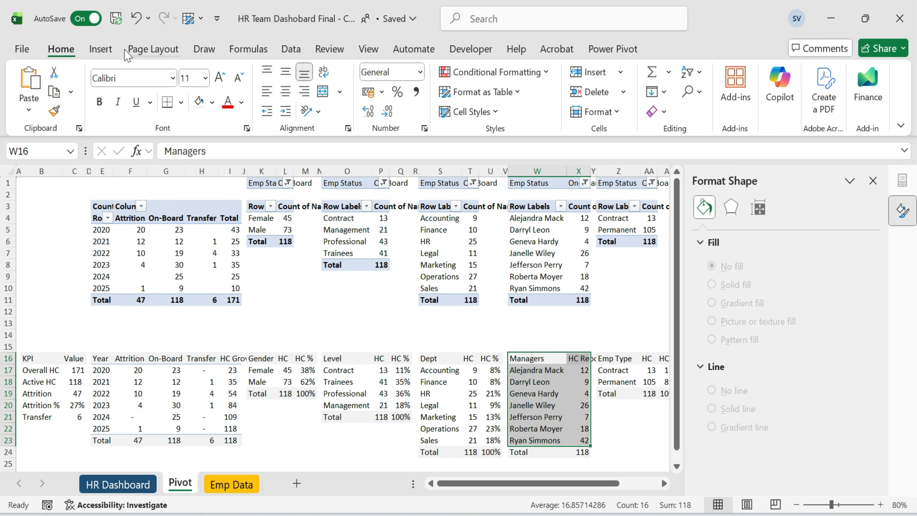
click(100, 49)
click(328, 94)
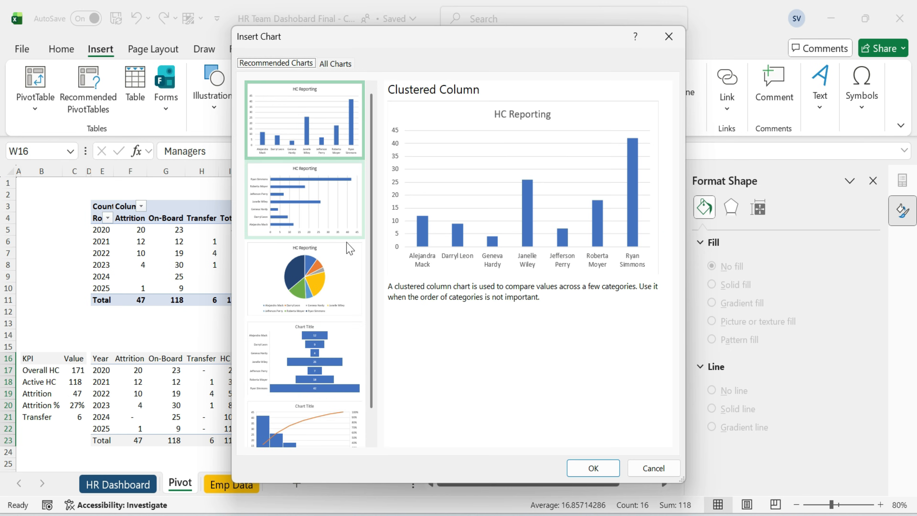
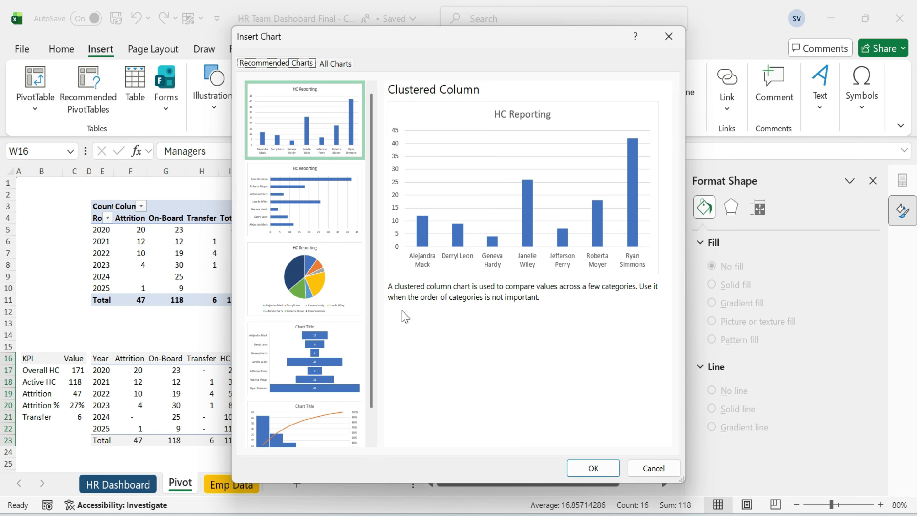
Insert a Funnel chart from the managers table and move it onto the HR Dashboard sheet below the charts.
click(319, 372)
click(592, 468)
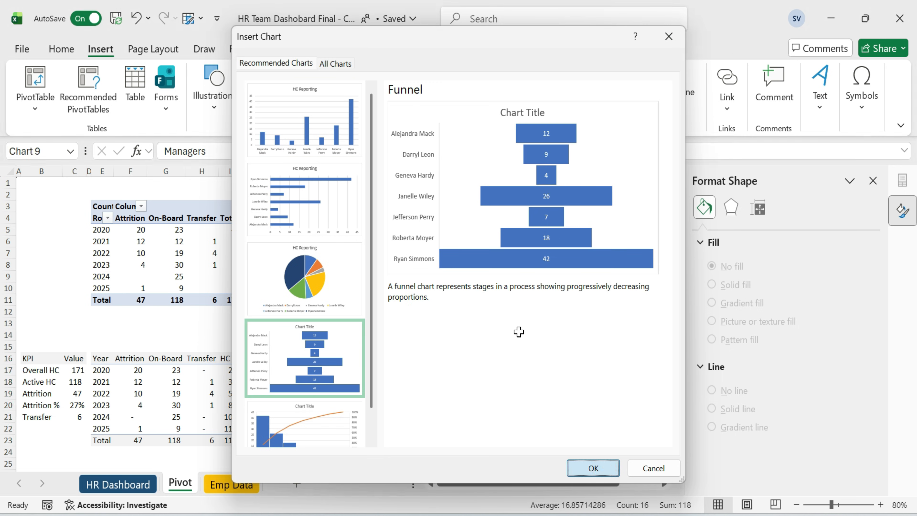
key(ctrl+x)
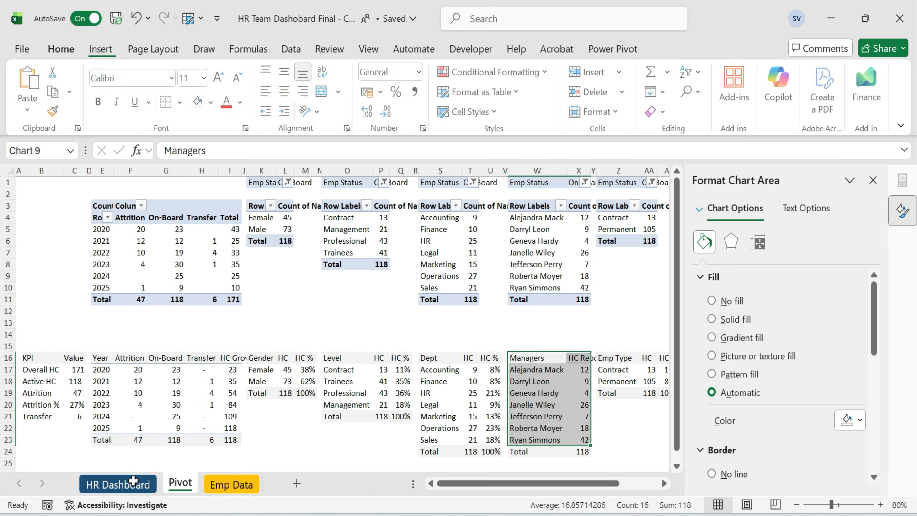
click(117, 484)
click(338, 392)
key(ctrl+v)
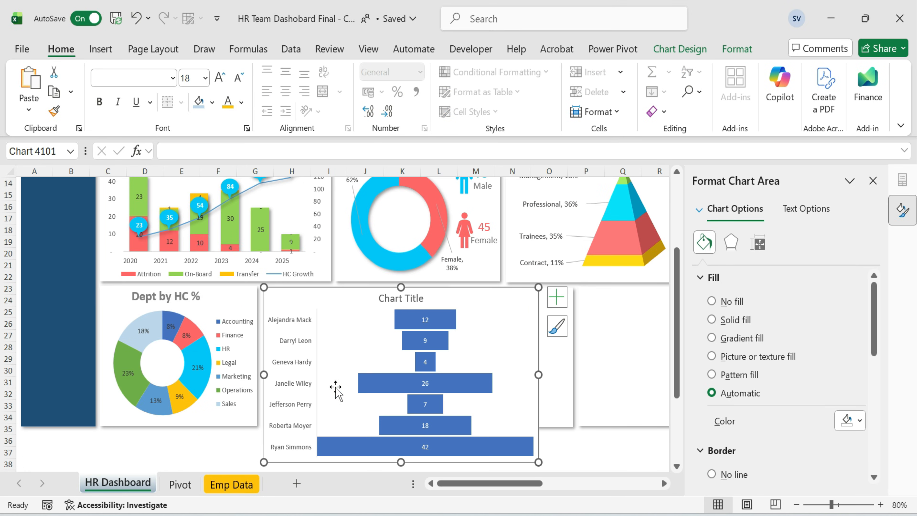
On the Pivot sheet, sort the managers pivot table in descending order by headcount.
click(180, 484)
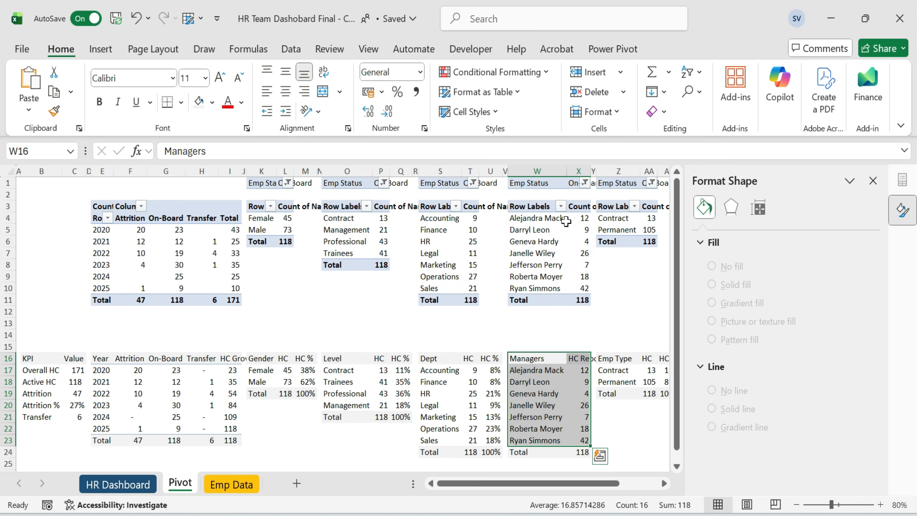
click(560, 206)
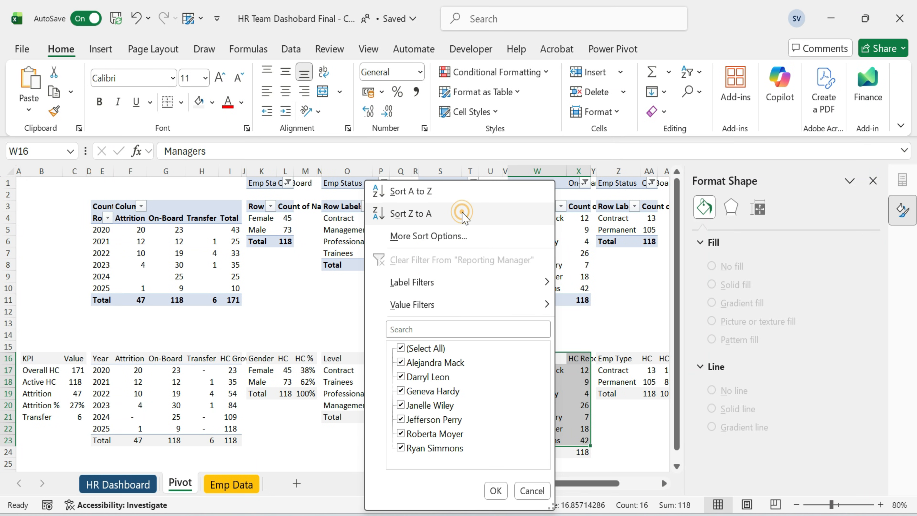
click(461, 211)
click(560, 206)
click(419, 236)
click(352, 150)
click(347, 177)
click(375, 260)
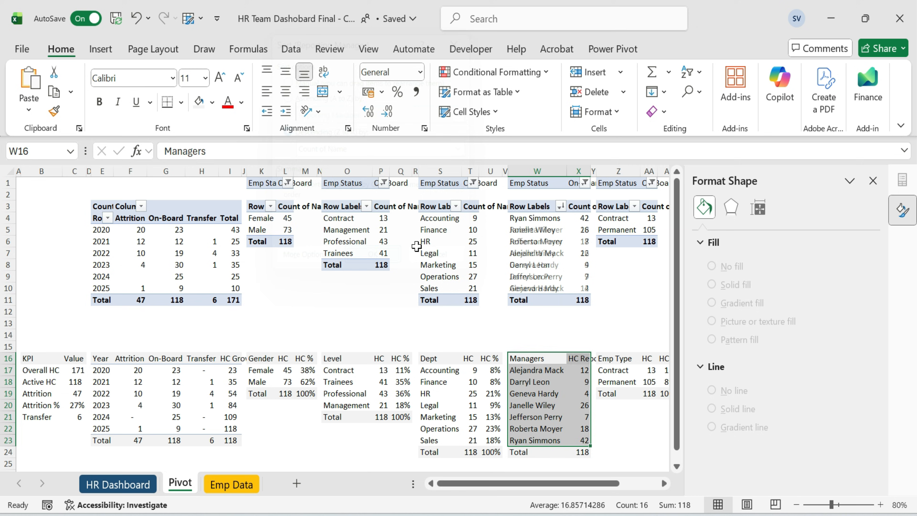
click(607, 287)
Copy the sorted manager rows and paste them as values into the Managers HC Reporting table.
drag(547, 221, 550, 289)
key(ctrl+c)
click(549, 369)
key(ctrl+alt+v)
key(v)
key(Return)
Delete the funnel chart's title, resize the chart to fit its dashboard card and adjust the plot area.
click(130, 485)
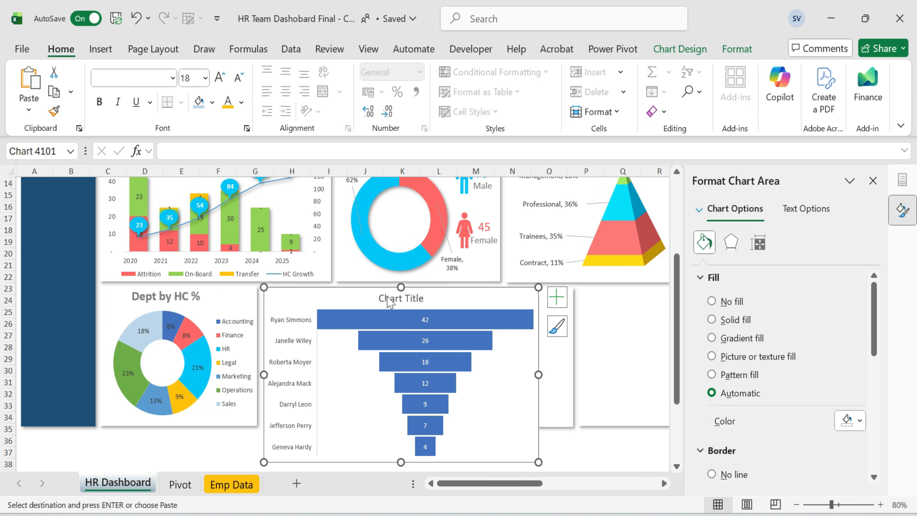
click(426, 301)
key(Delete)
drag(538, 462, 415, 383)
drag(360, 289, 360, 303)
drag(415, 350, 448, 350)
drag(360, 397, 363, 425)
click(482, 451)
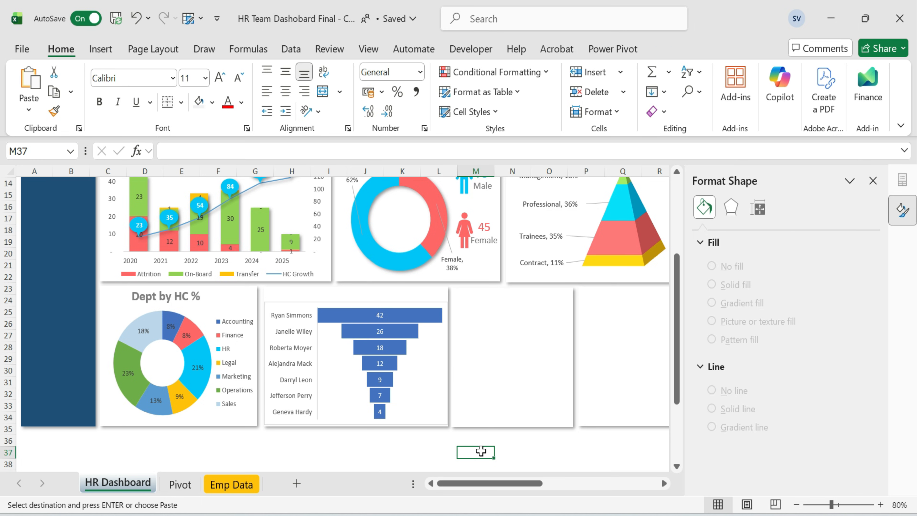
Set the funnel chart's shape fill to No Fill and its outline to No Outline.
click(383, 307)
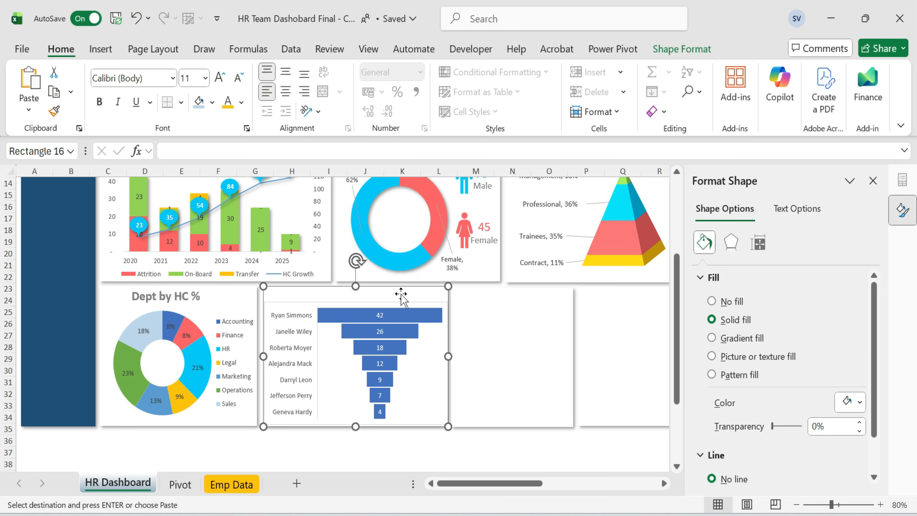
click(399, 306)
click(736, 49)
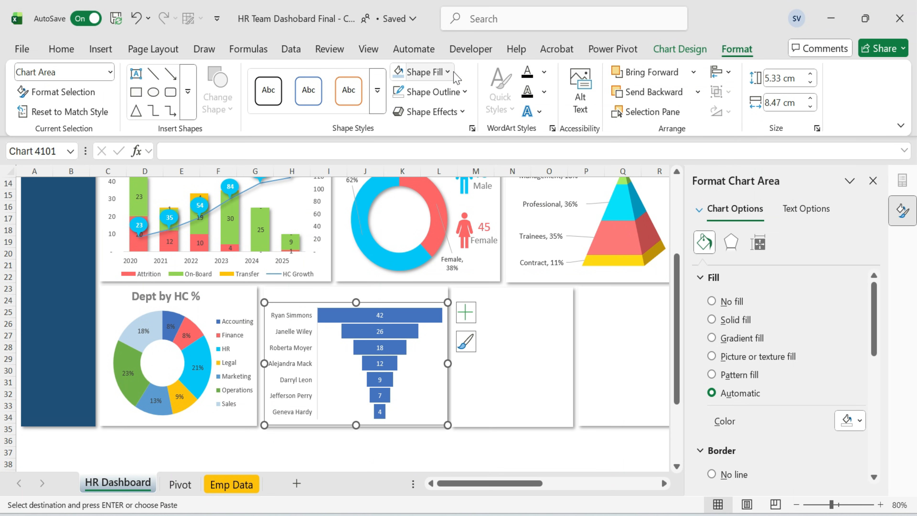
click(422, 72)
click(447, 404)
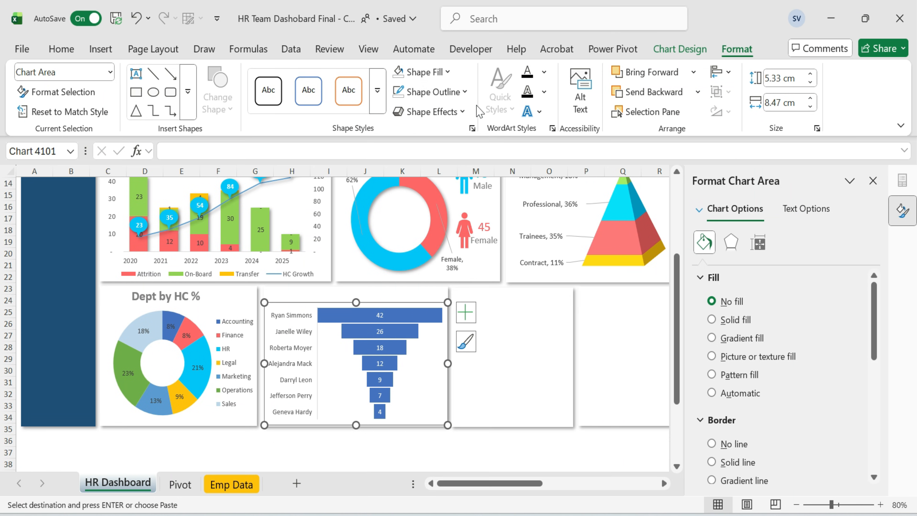
click(433, 92)
click(469, 410)
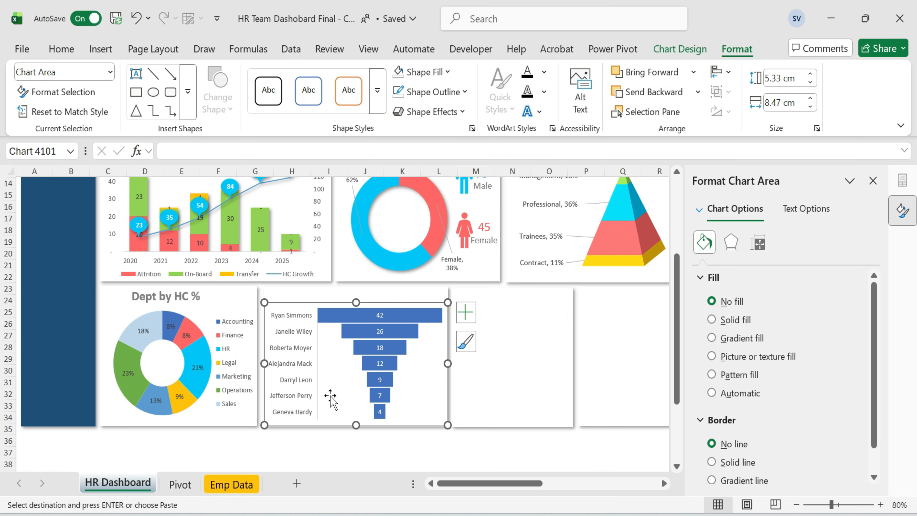
Position the title text box above the funnel chart and change its text to HC Reporting.
key(Tab)
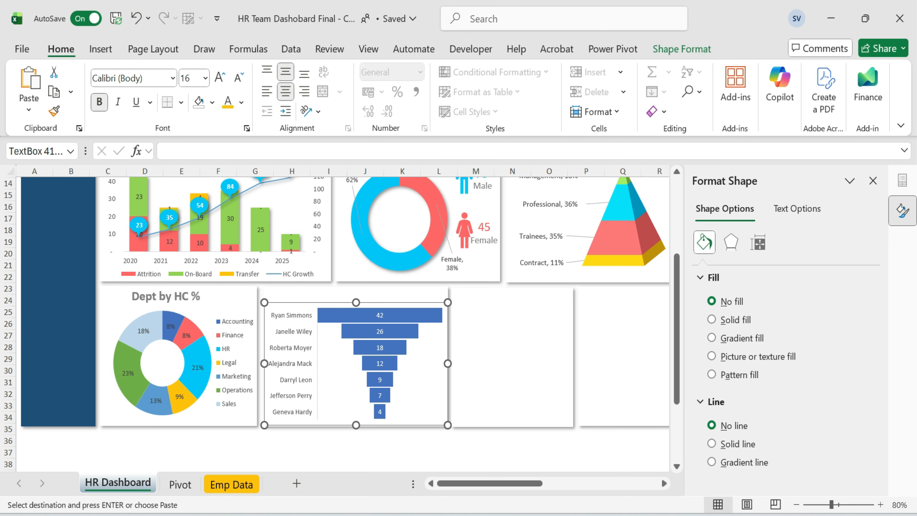
click(314, 296)
drag(314, 296, 339, 297)
key(ctrl+a)
text(HC)
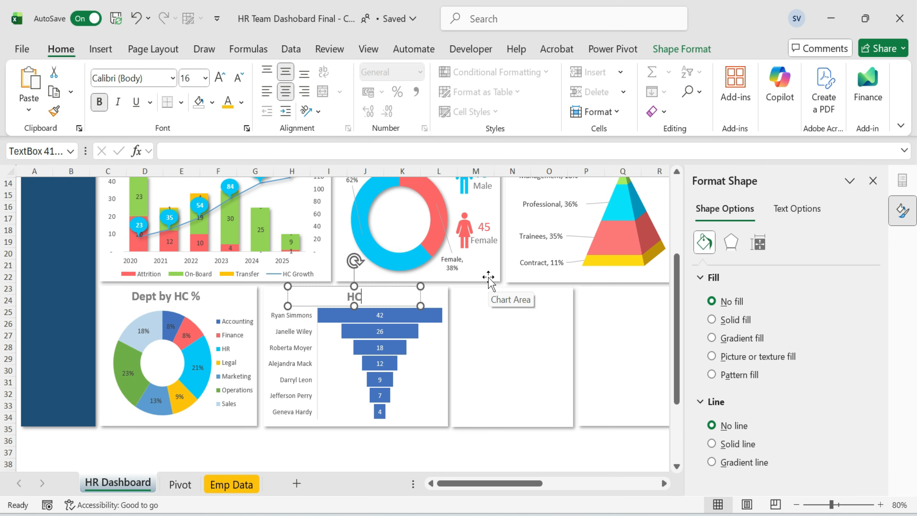
click(427, 445)
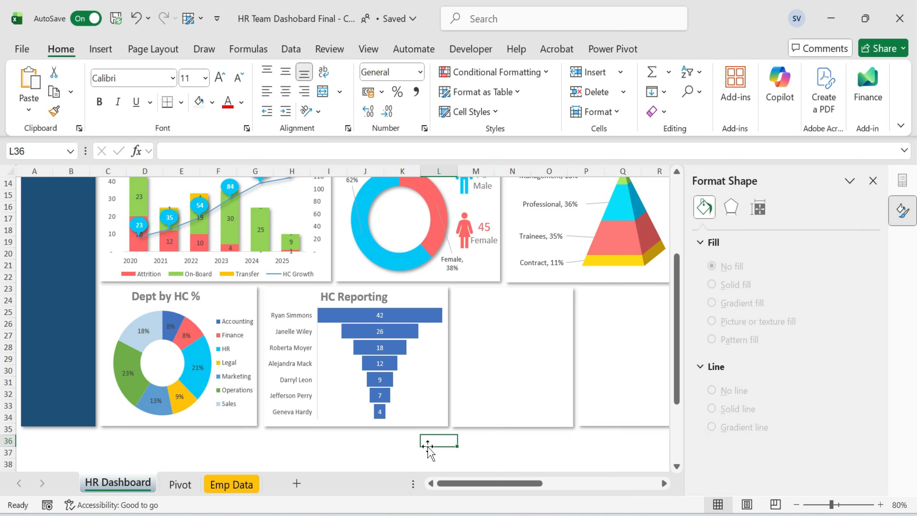
Colour the funnel bars green and close the format pane.
click(435, 316)
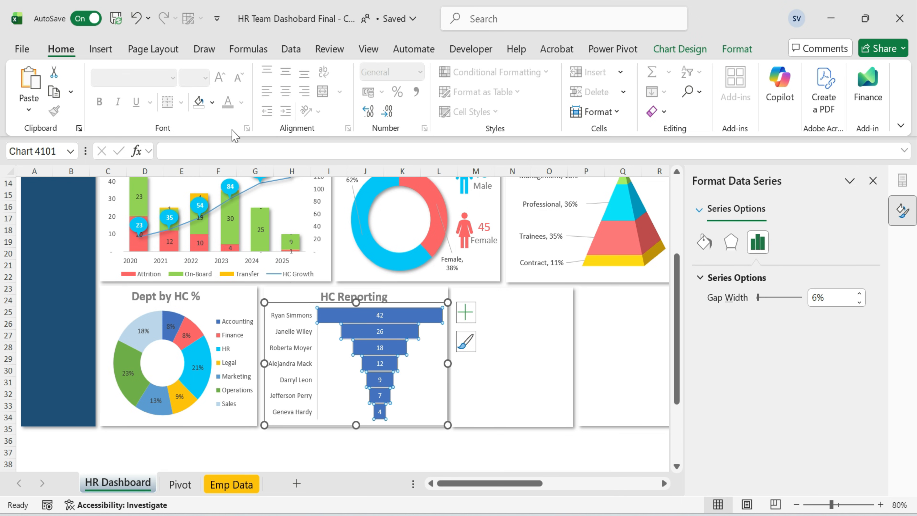
click(212, 102)
click(280, 353)
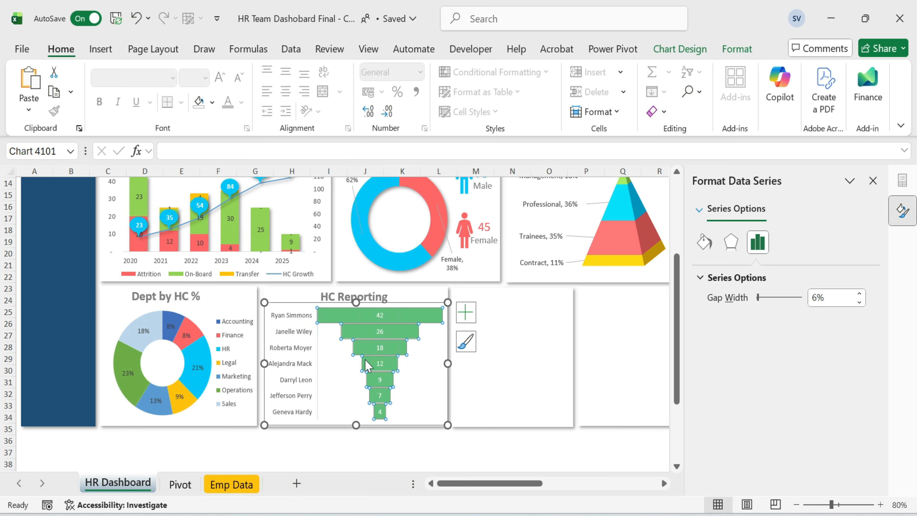
click(415, 451)
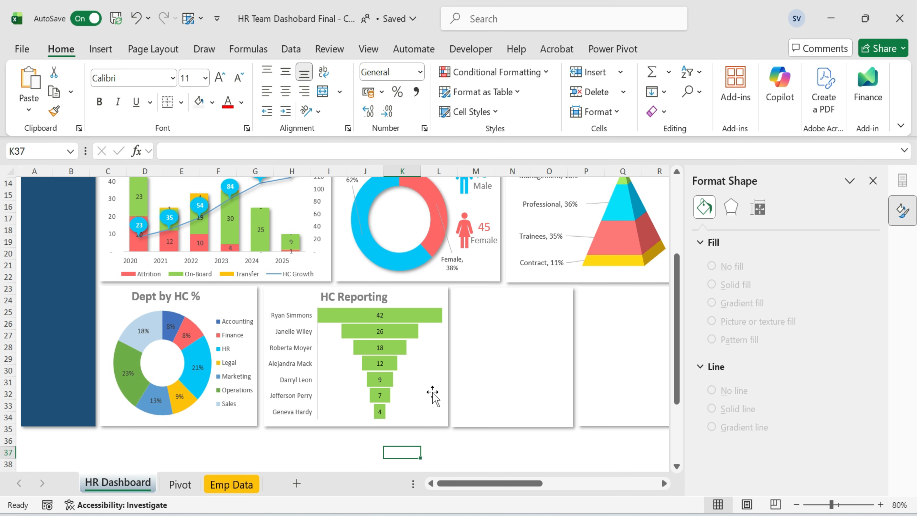
click(535, 451)
click(873, 181)
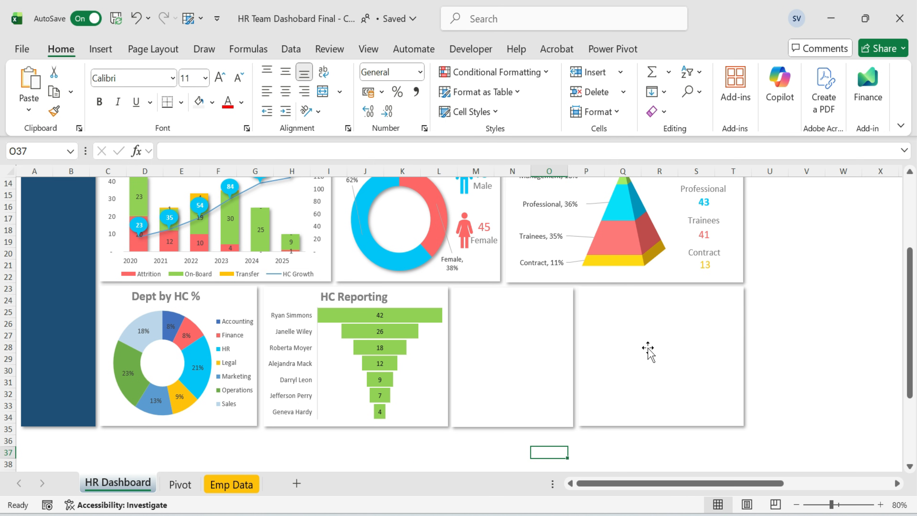
scroll(649, 352, up, 1)
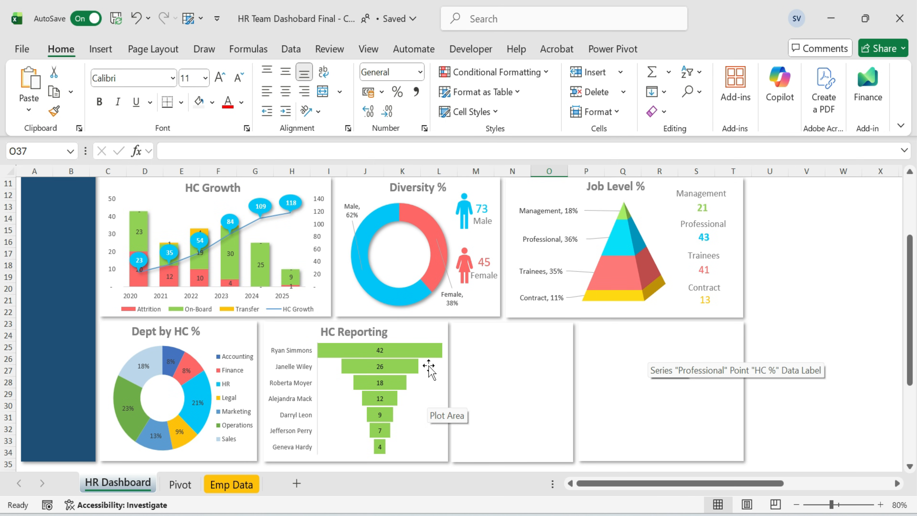
On the Pivot sheet, insert a Stacked Column chart from the Emp Type HC and HC % table.
click(180, 484)
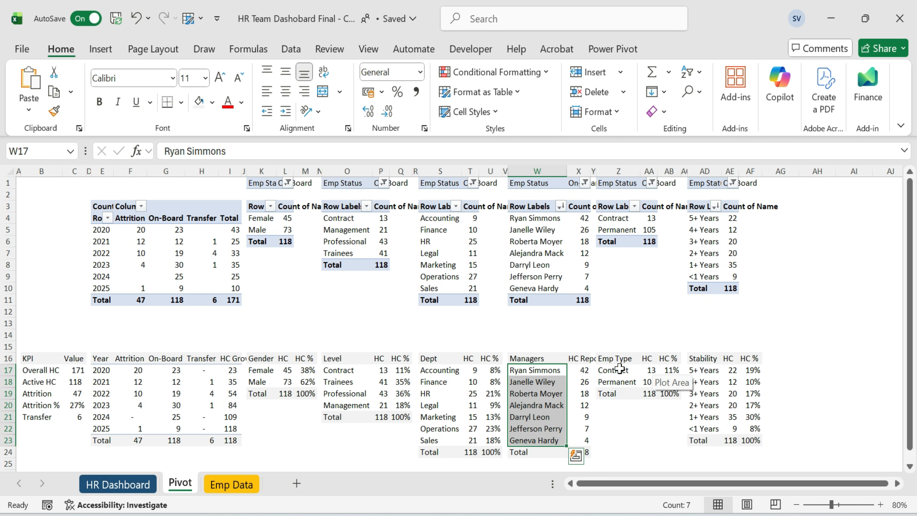
drag(616, 362, 671, 380)
click(100, 48)
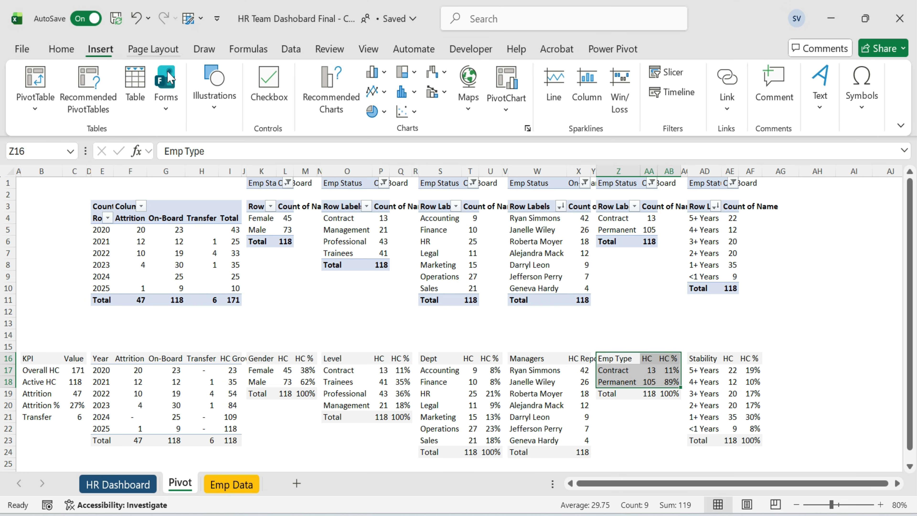
click(335, 96)
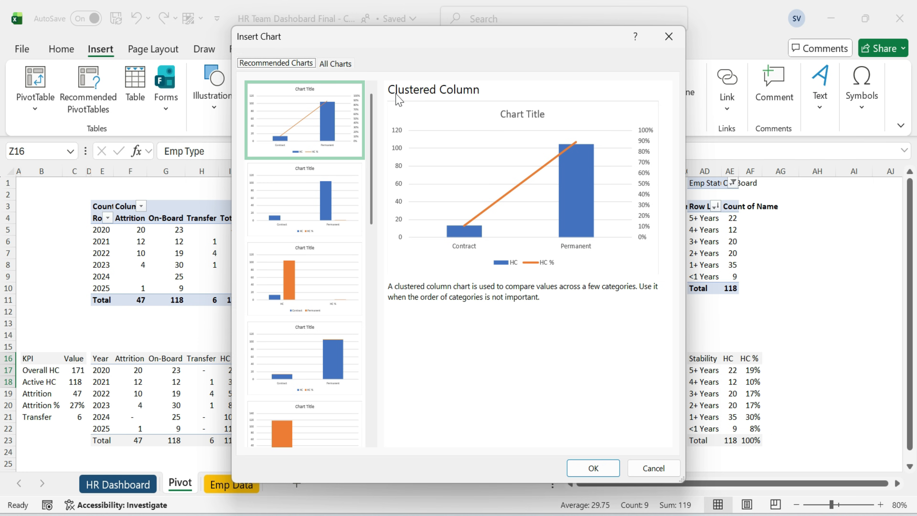
click(341, 64)
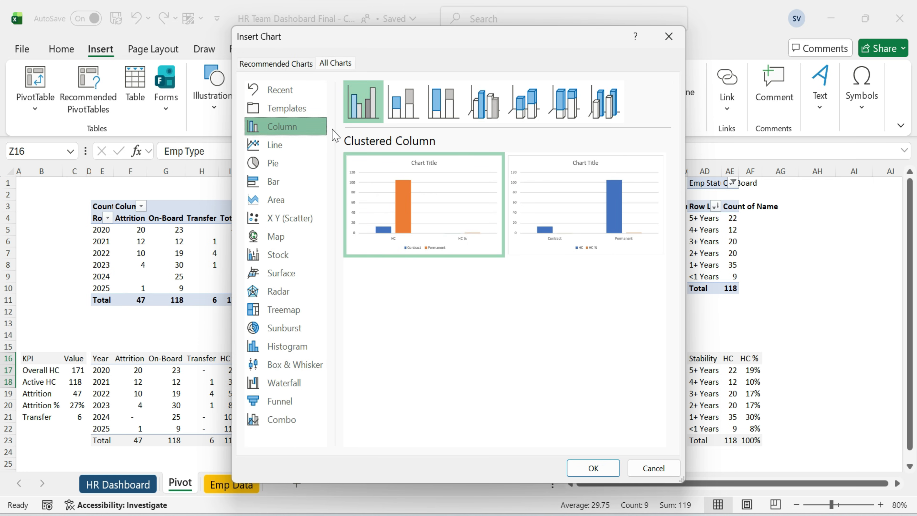
click(418, 112)
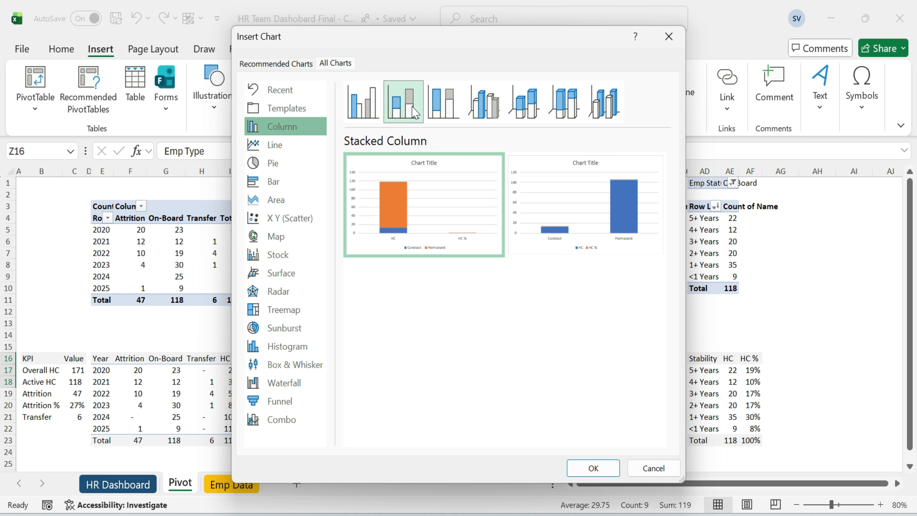
mouse_move(415, 231)
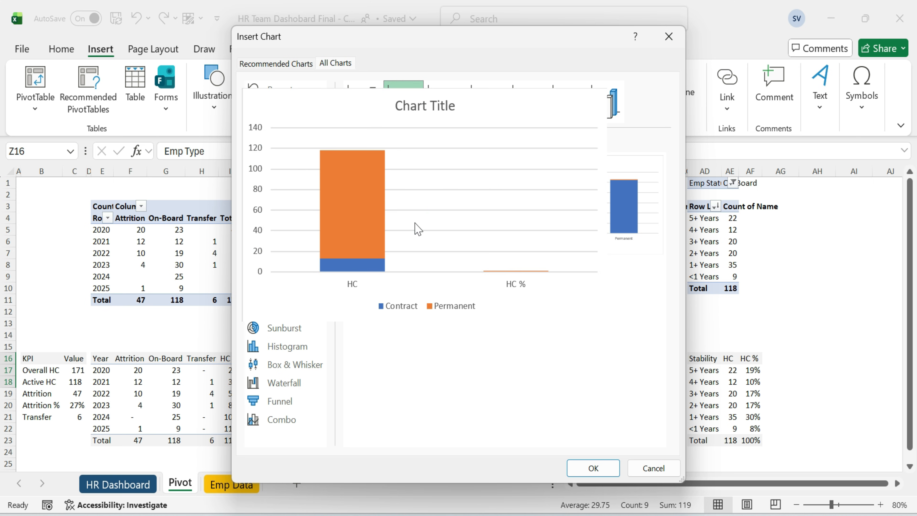
click(593, 468)
Edit the chart's data source so it shows only the HC % category.
right_click(414, 257)
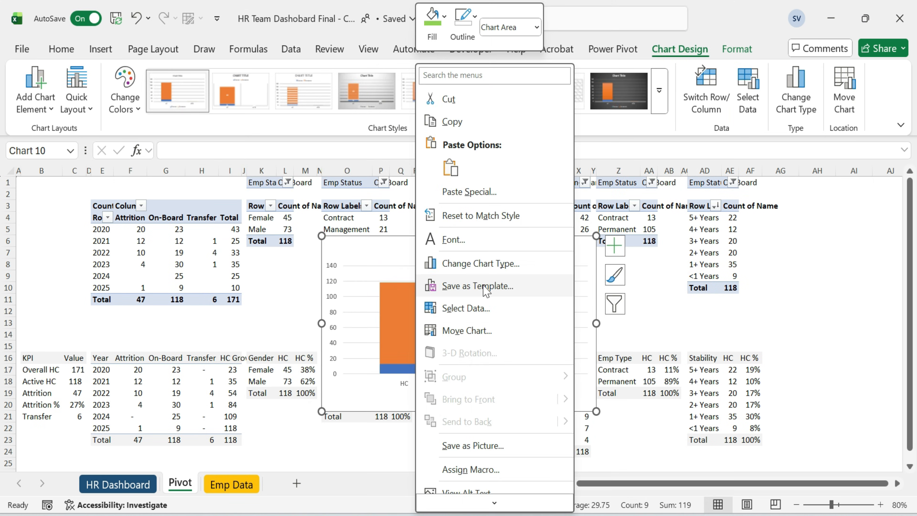
click(485, 311)
click(383, 188)
click(501, 288)
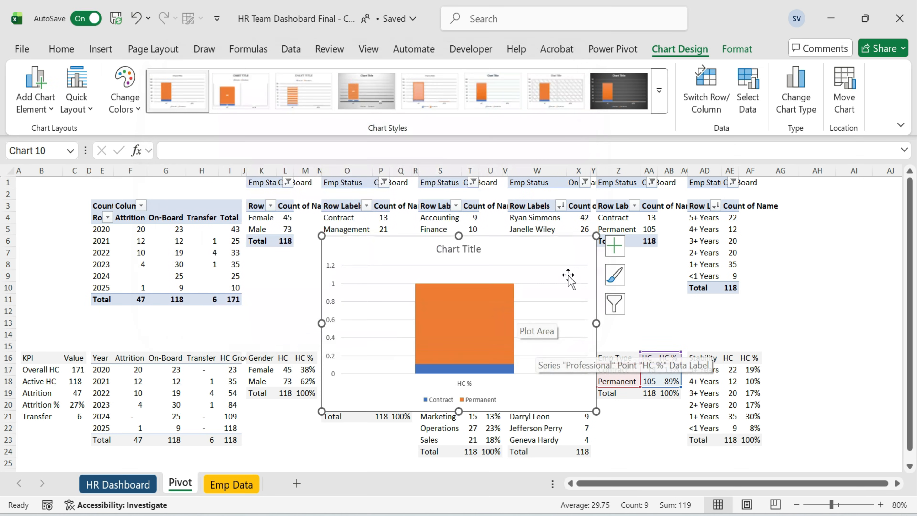
Move the stacked column chart onto the HR Dashboard into the empty card beside HC Reporting.
key(ctrl+x)
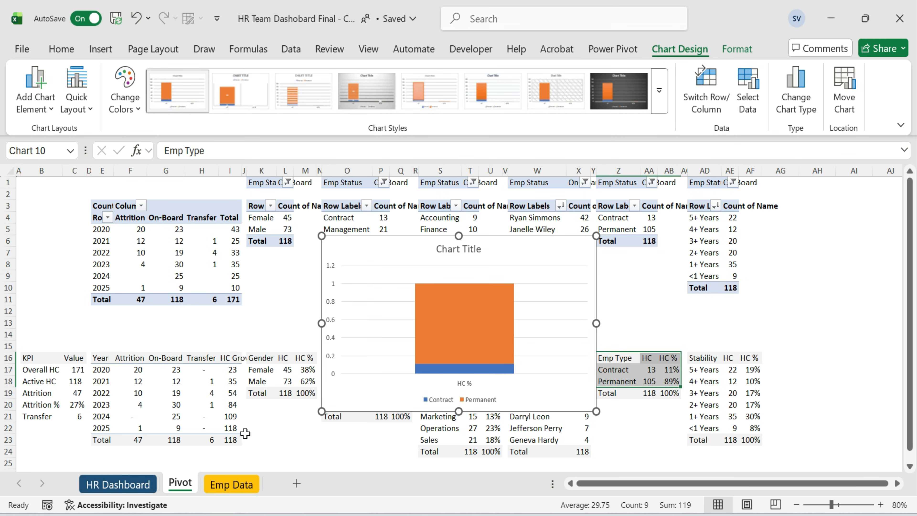
click(123, 484)
click(520, 377)
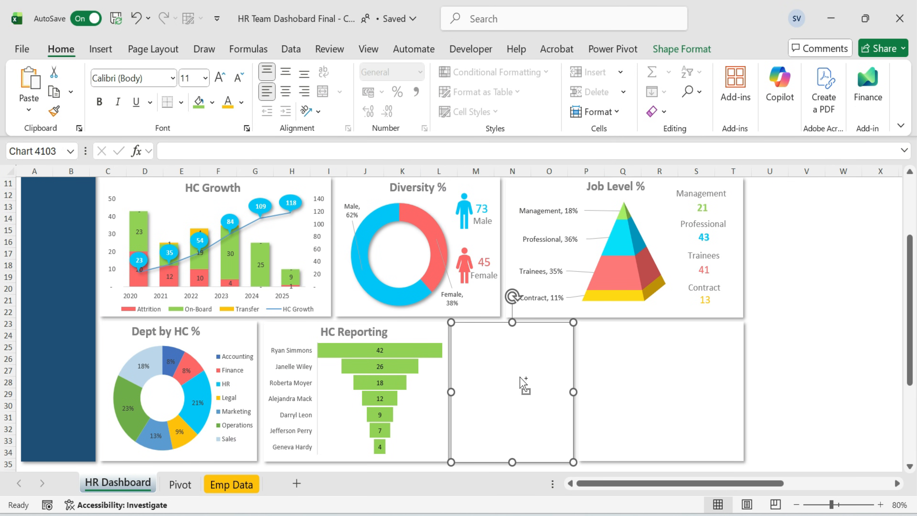
key(ctrl+v)
scroll(522, 376, down, 2)
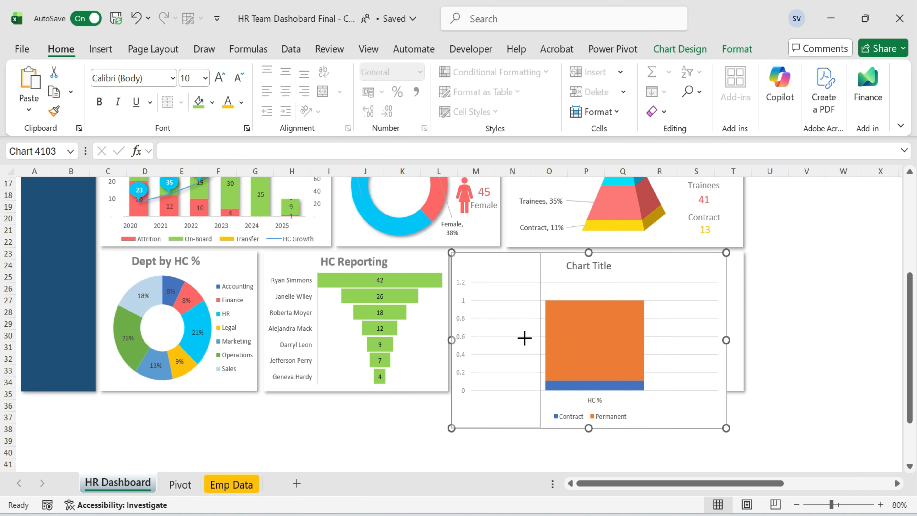
Narrow the stacked column chart to a slim column and delete its legend.
drag(524, 337, 523, 339)
click(498, 411)
key(Delete)
Add data labels to the stacked column chart.
click(543, 264)
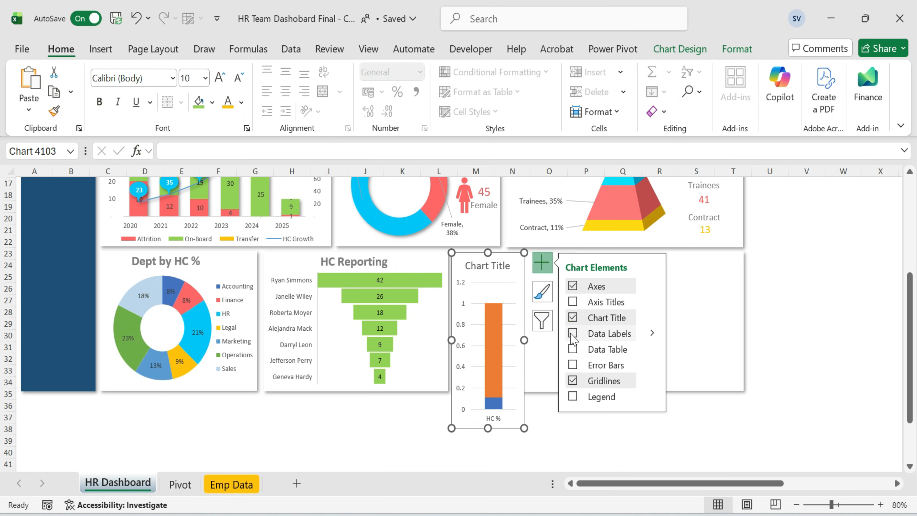
drag(524, 339, 536, 339)
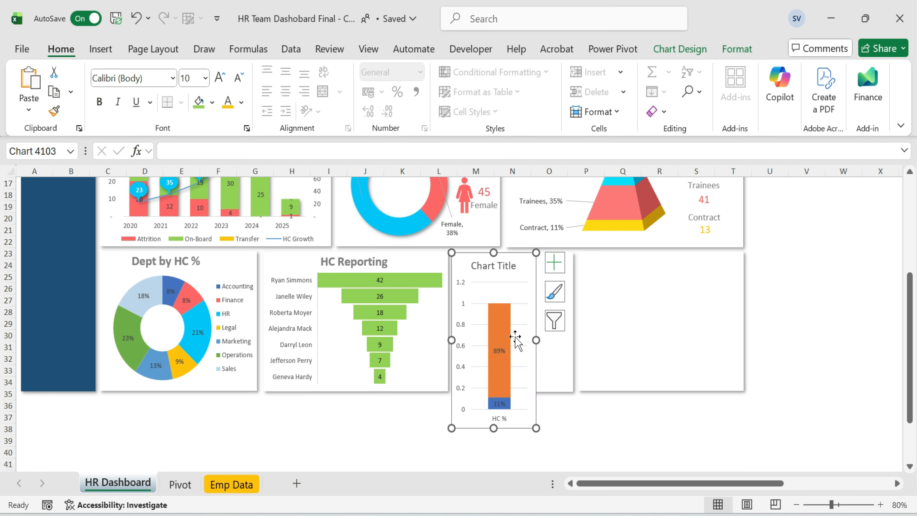
Set the vertical axis maximum bound to 1.0.
click(478, 325)
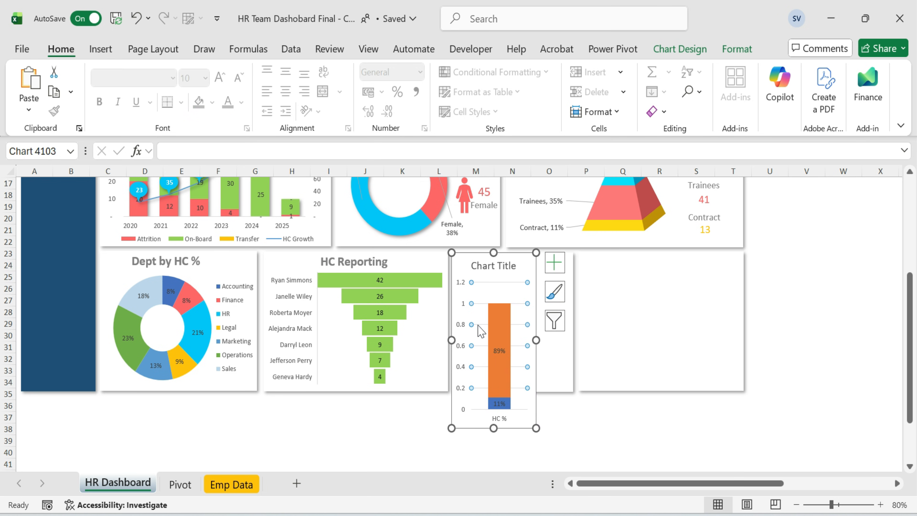
double_click(462, 324)
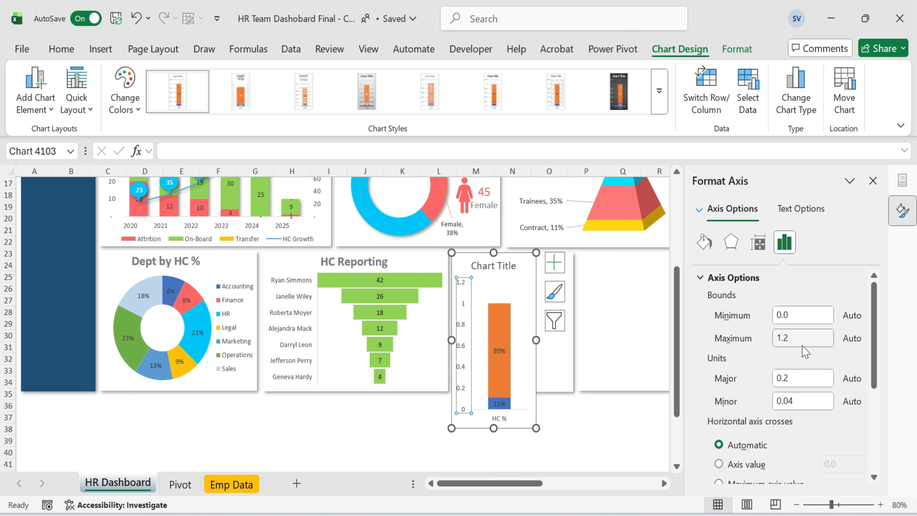
click(796, 337)
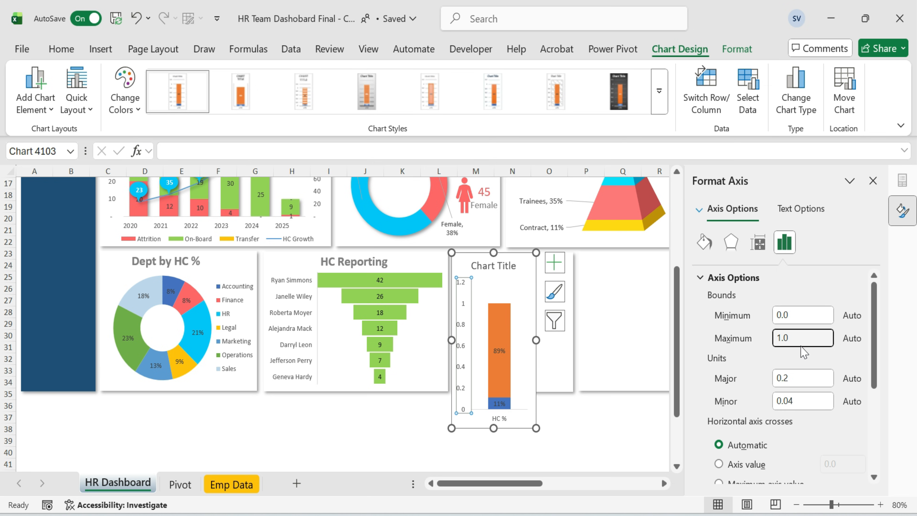
text(0)
key(Return)
click(584, 439)
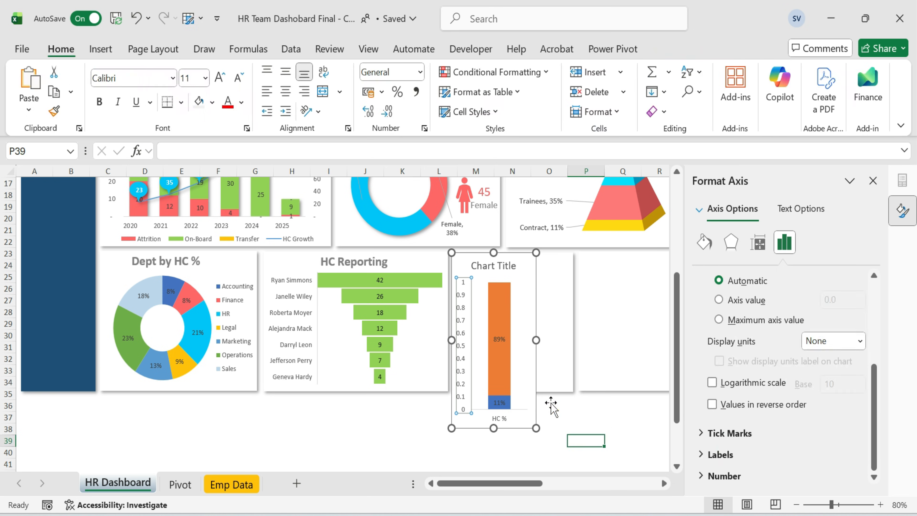
Delete the vertical axis, the horizontal axis and the chart title.
click(462, 349)
key(Delete)
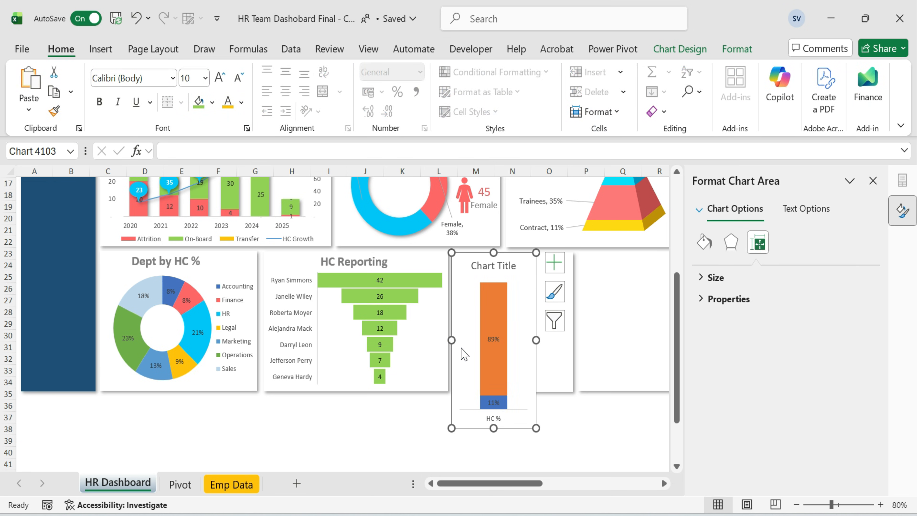
click(503, 418)
key(Delete)
click(504, 266)
key(Delete)
Resize the chart to fit inside the empty card beside HC Reporting.
drag(528, 251, 523, 268)
drag(493, 444, 508, 392)
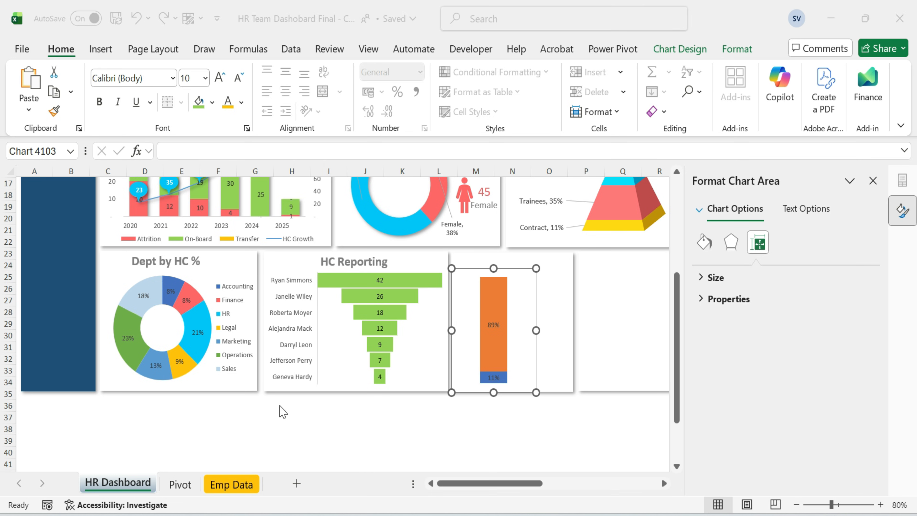
click(536, 330)
drag(536, 330, 572, 331)
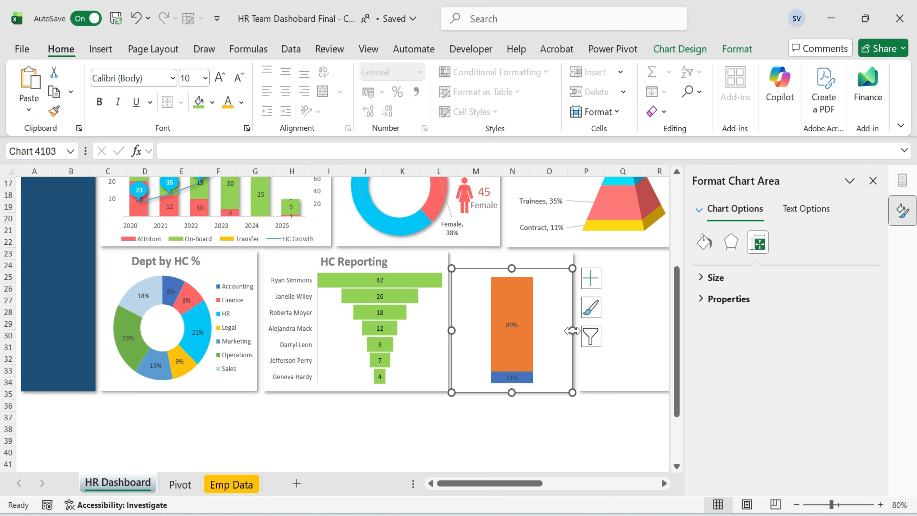
Restore the chart axes and format the vertical axis numbers as Percentage with 0 decimal places.
click(595, 278)
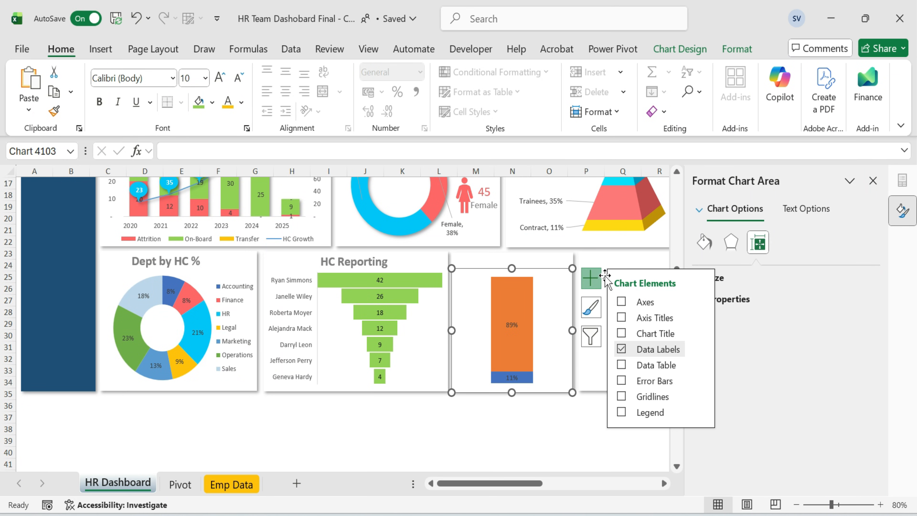
click(621, 302)
click(457, 335)
click(786, 244)
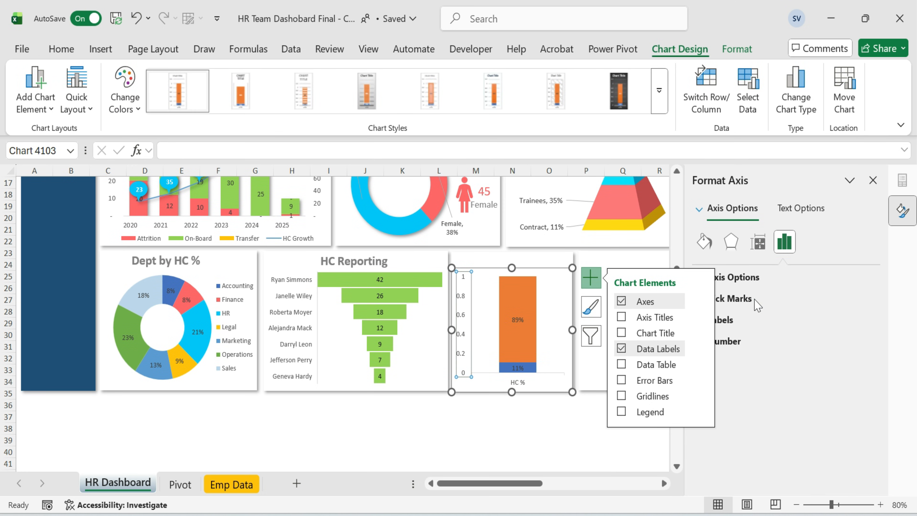
click(758, 242)
click(784, 242)
click(701, 454)
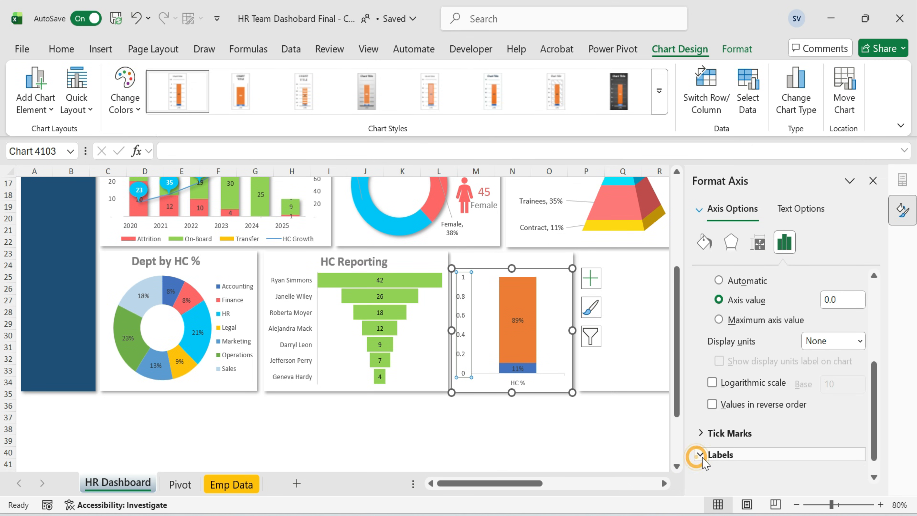
click(701, 406)
click(710, 477)
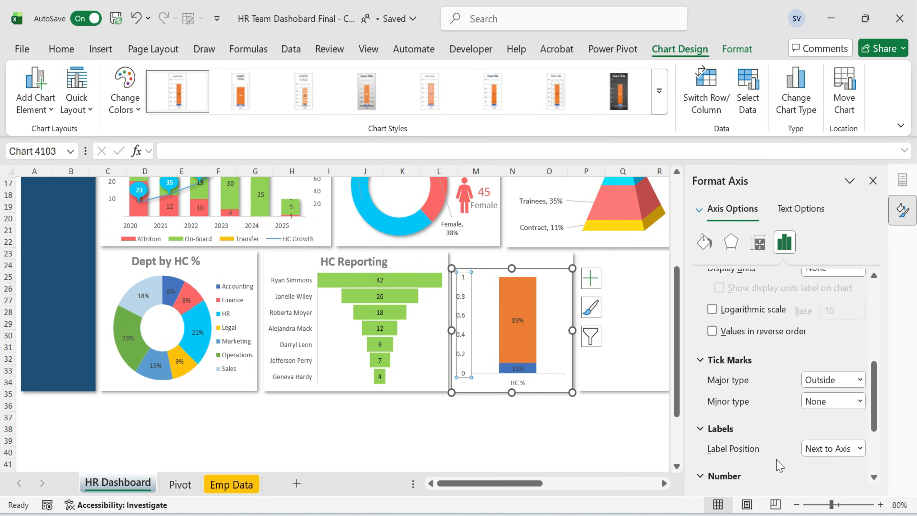
click(848, 397)
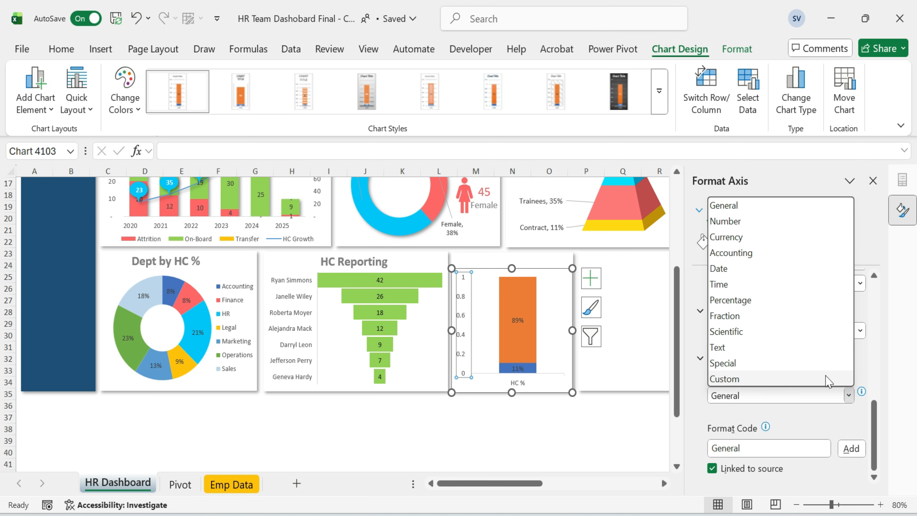
click(762, 302)
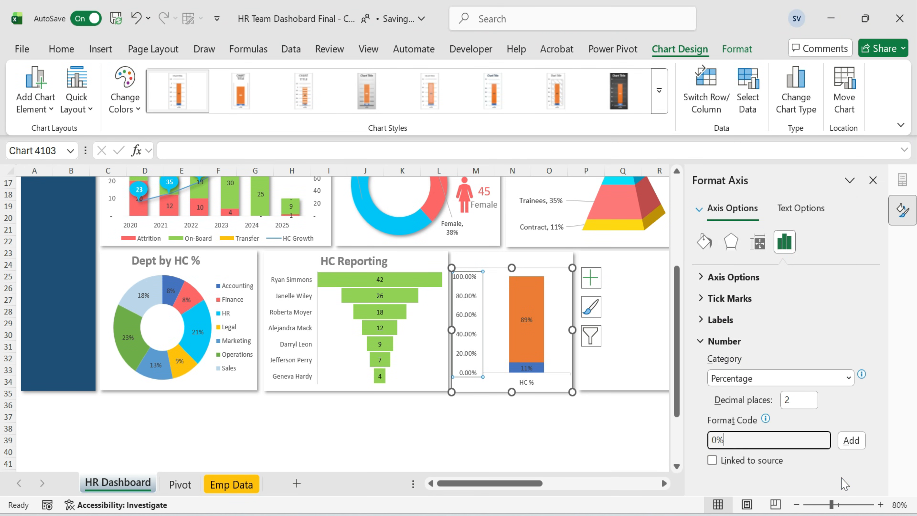
click(800, 400)
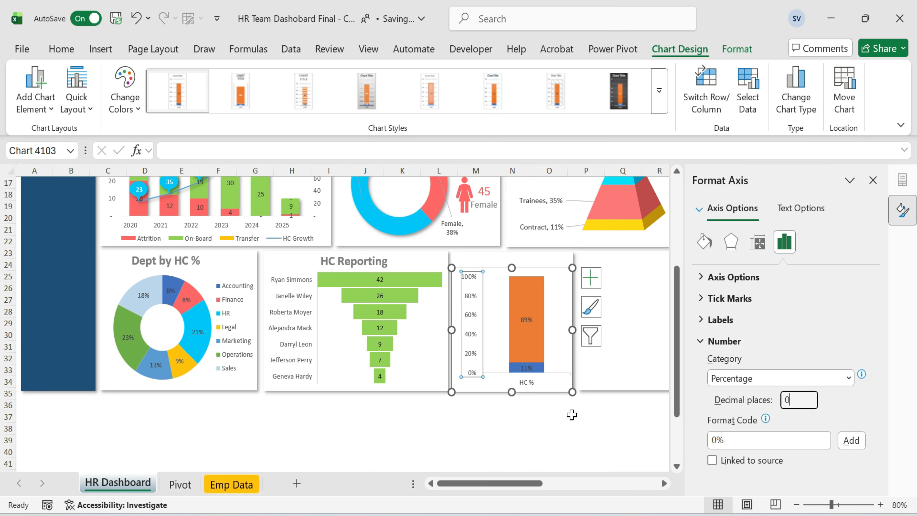
Enlarge the plot area so it fills the chart's full height.
click(491, 339)
drag(469, 328, 473, 326)
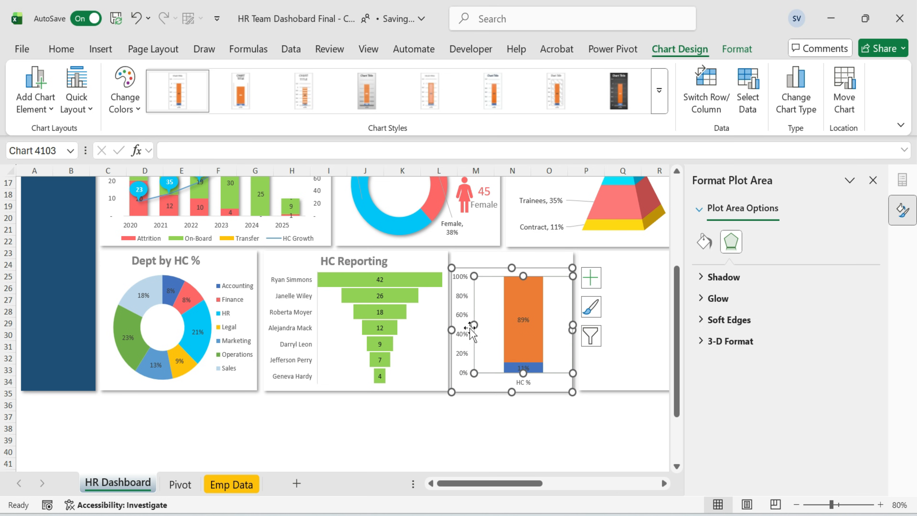
click(468, 324)
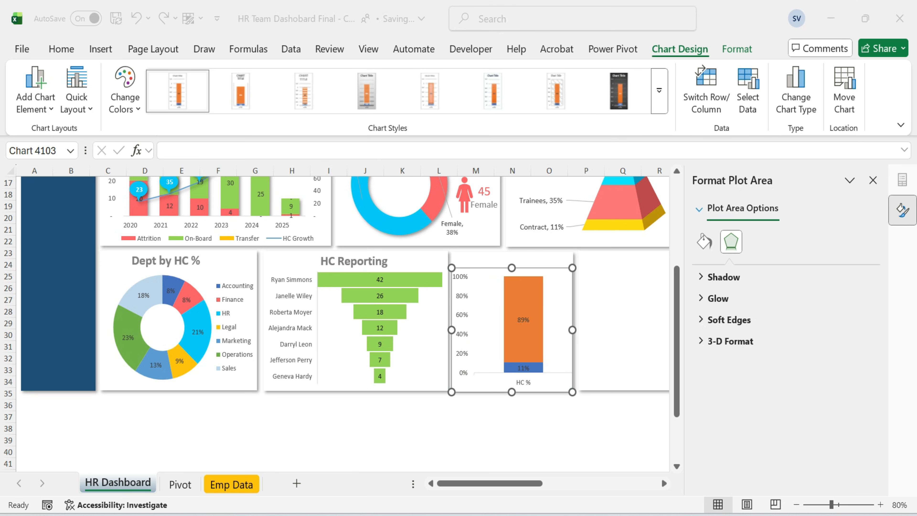
click(540, 343)
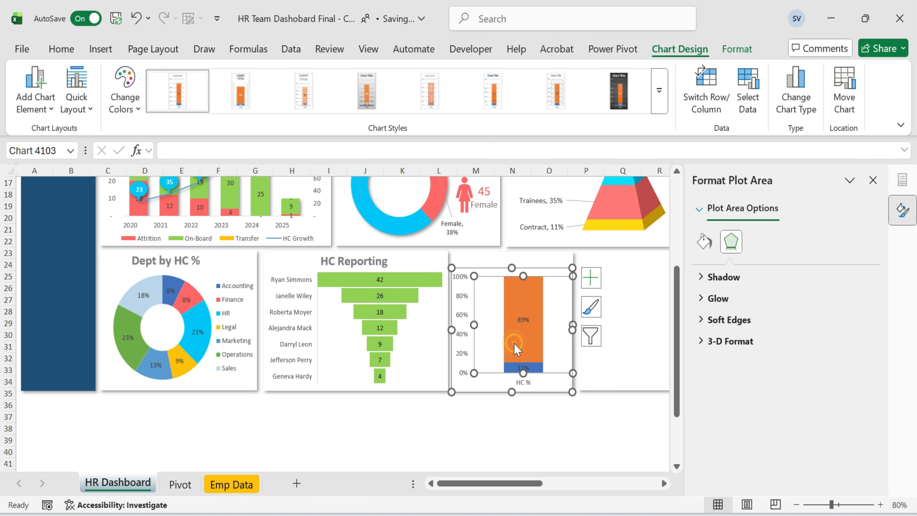
click(522, 381)
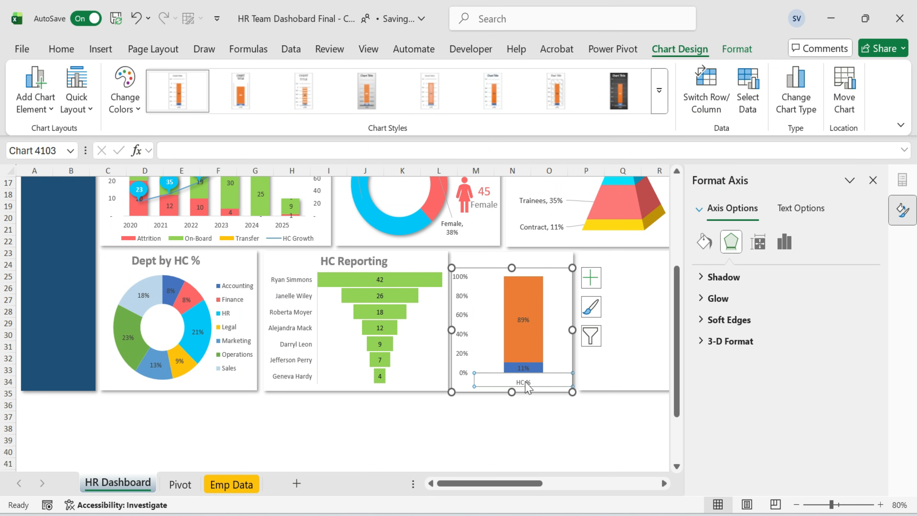
click(525, 386)
click(548, 349)
drag(522, 373, 520, 386)
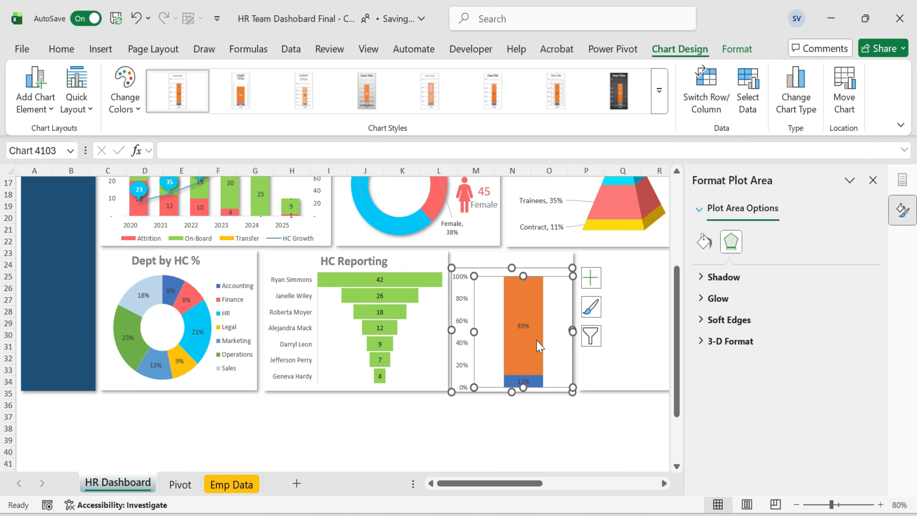
Set the column series gap width to 65%.
click(539, 347)
click(757, 241)
drag(838, 380, 808, 384)
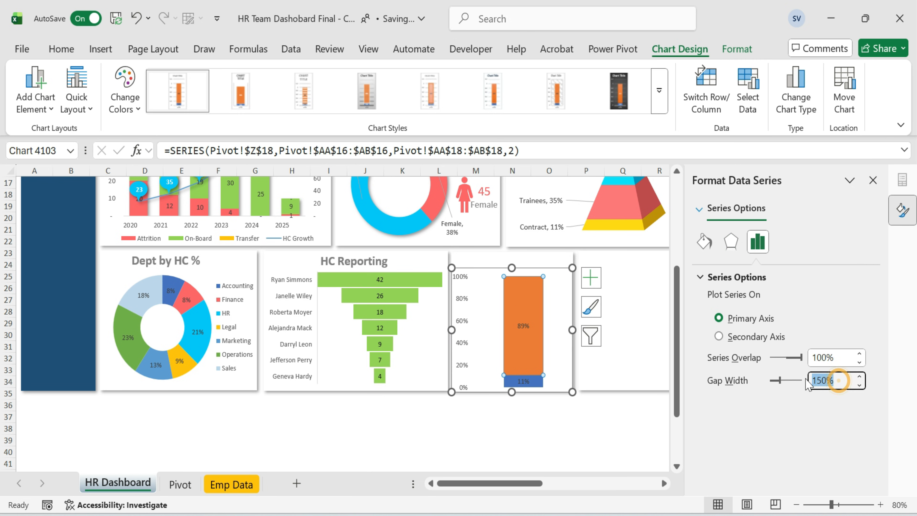
key(Return)
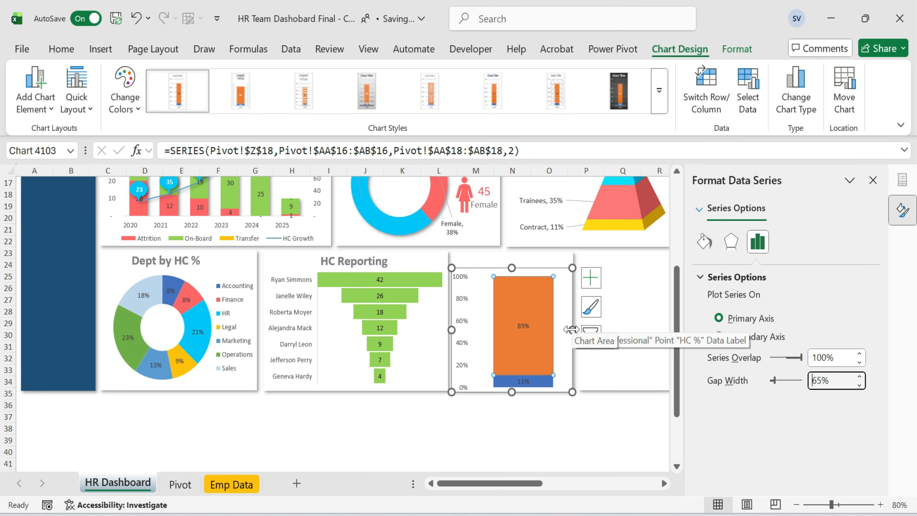
Narrow the plot area so the column becomes a slim bar.
drag(571, 330, 517, 331)
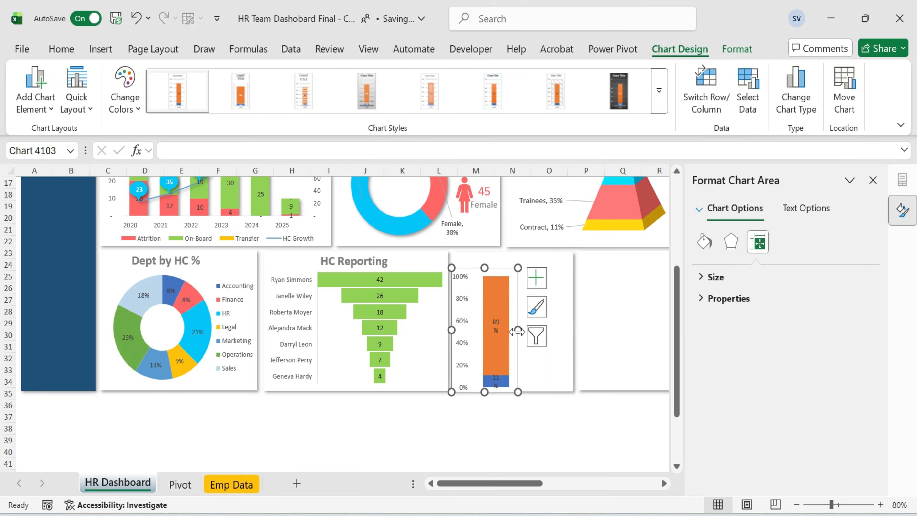
key(ctrl+z)
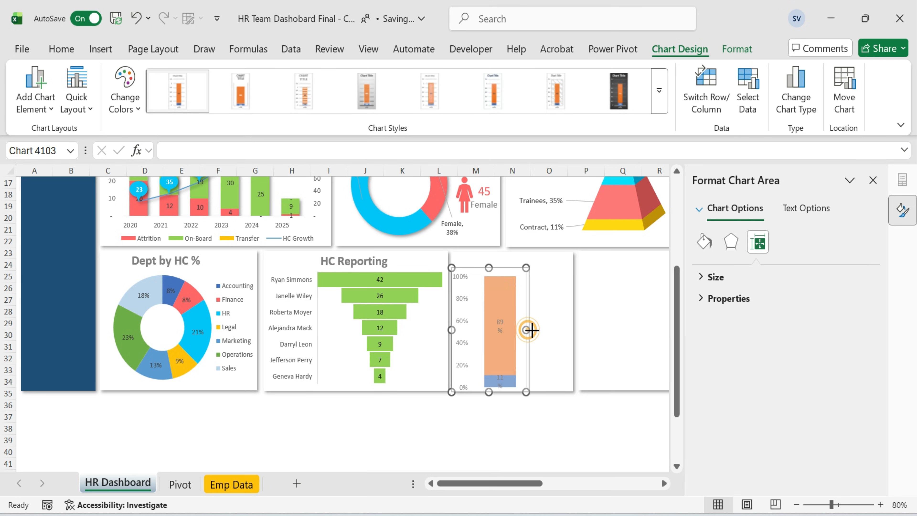
click(502, 340)
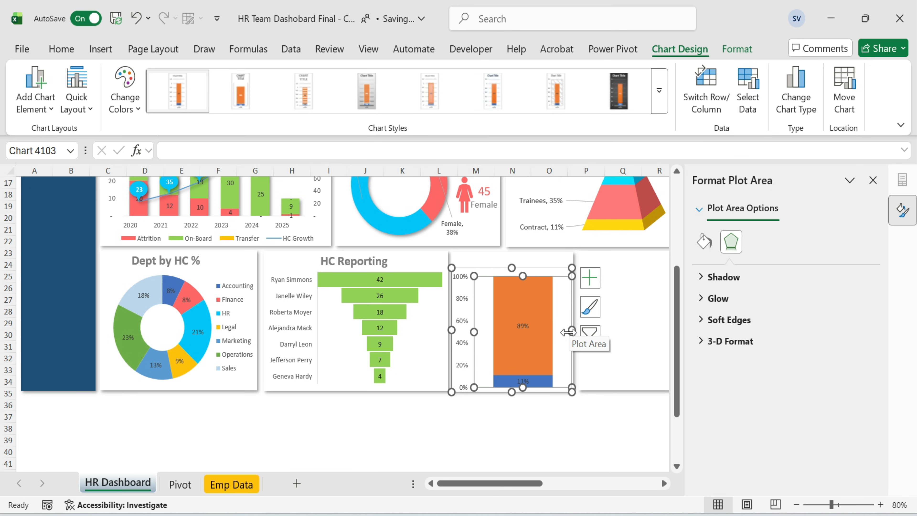
drag(567, 332, 512, 332)
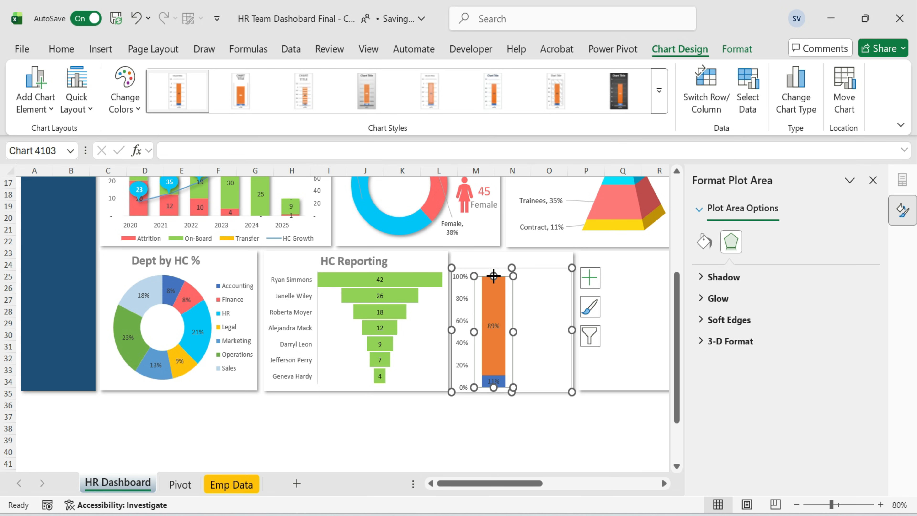
Fill the large 89% segment with the light blue recent colour.
click(503, 341)
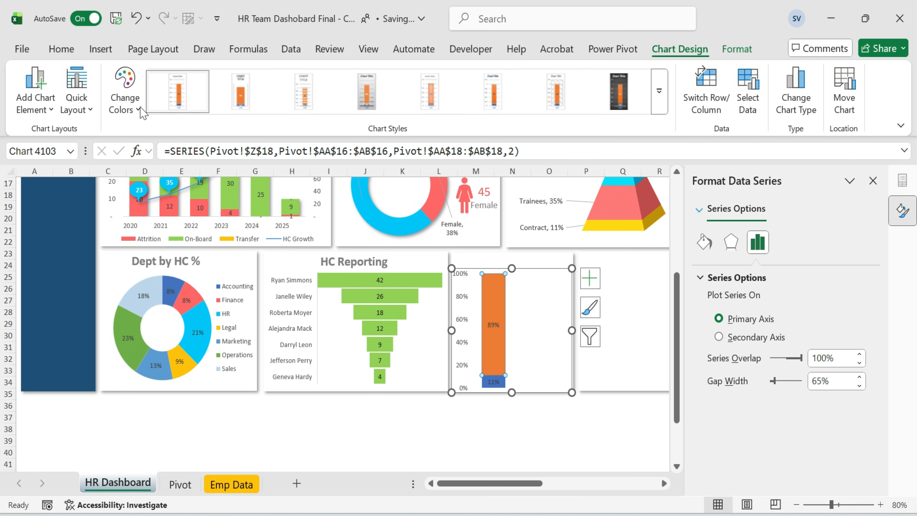
click(60, 49)
click(212, 102)
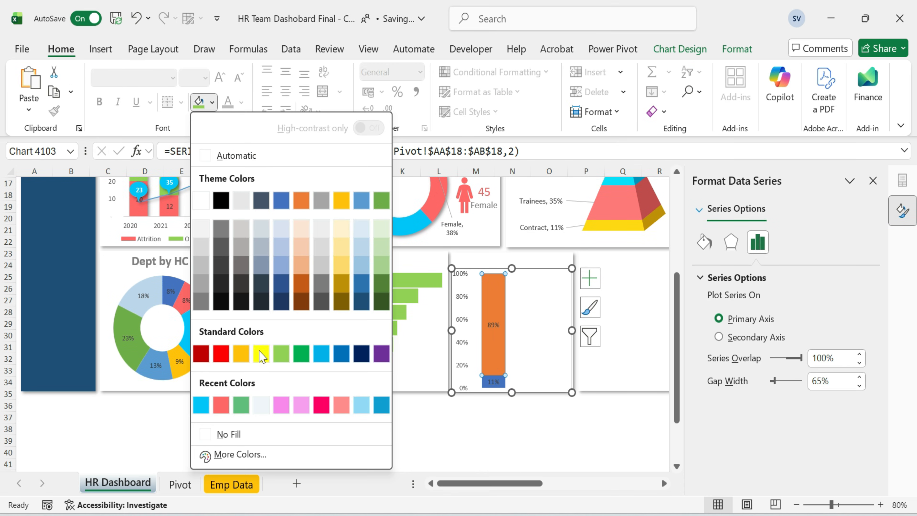
click(201, 404)
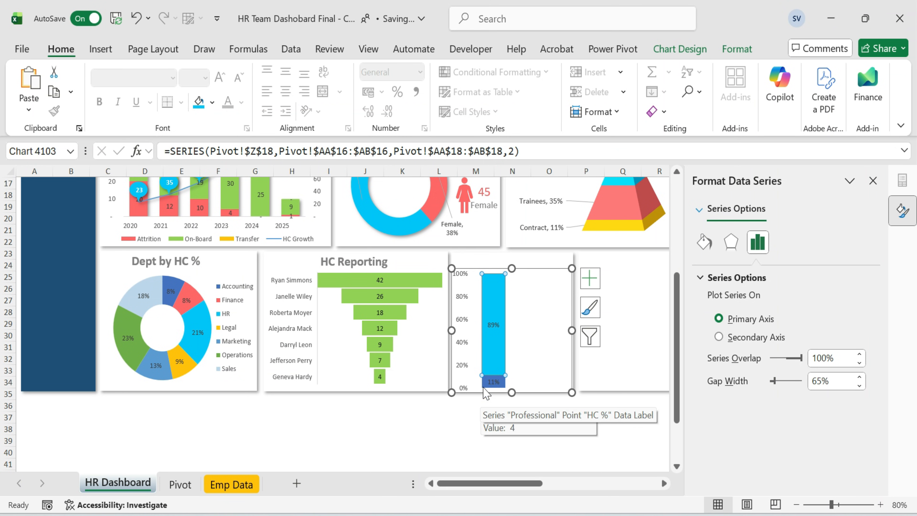
Fill the small 11% segment with the salmon red recent colour.
click(490, 382)
click(213, 103)
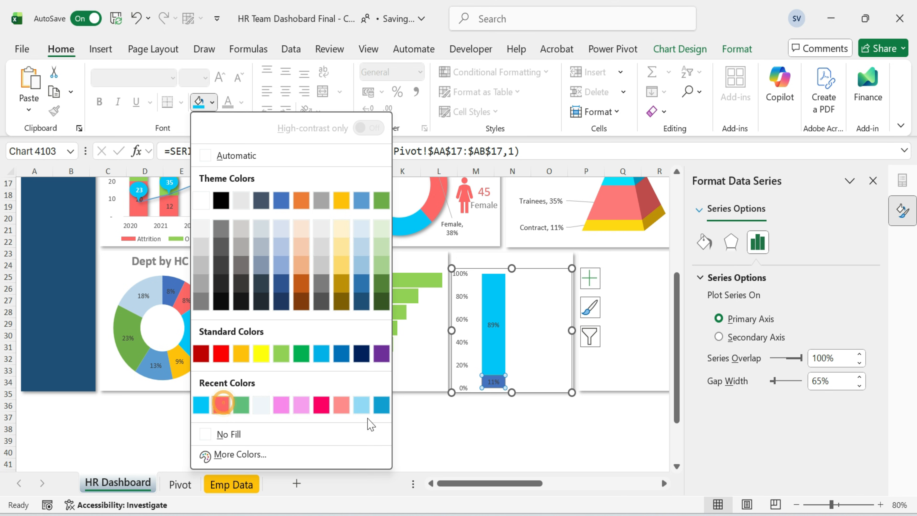
click(517, 429)
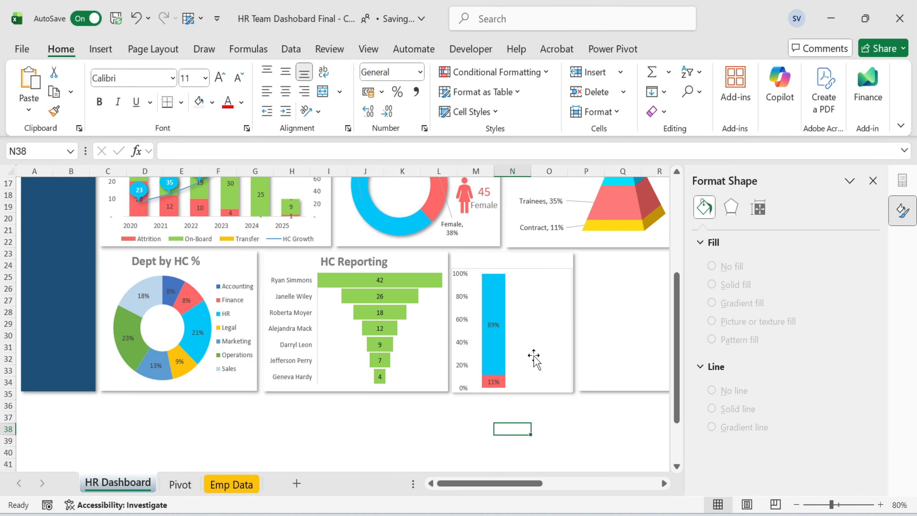
Give the chart area no fill and no outline, then close the formatting pane.
click(539, 271)
click(736, 48)
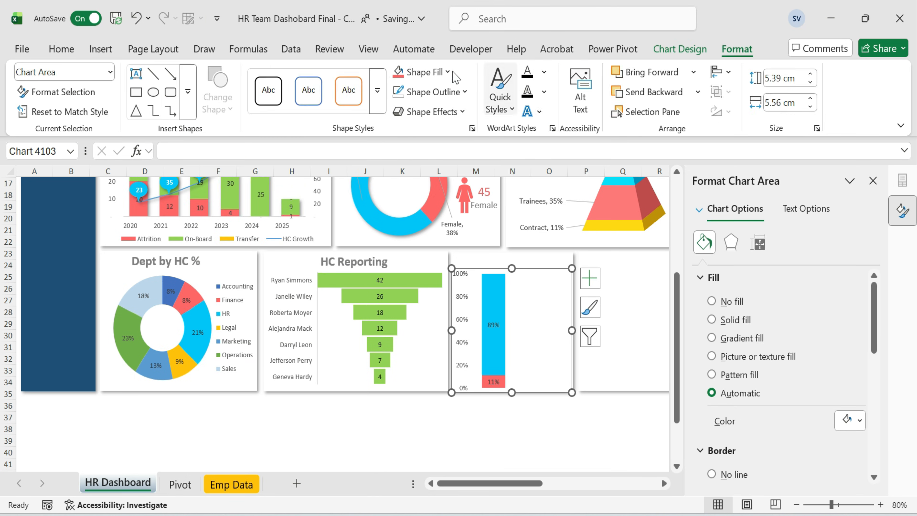
click(447, 72)
click(429, 401)
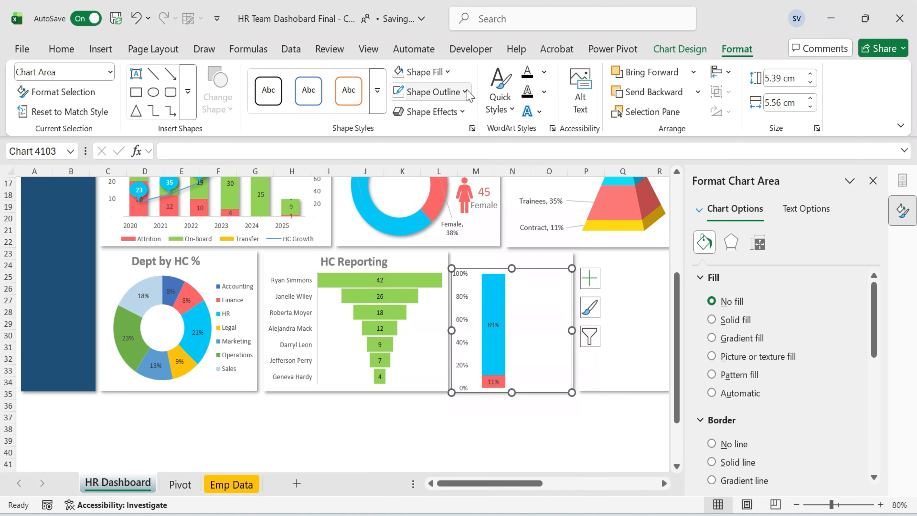
click(465, 92)
scroll(433, 397, down, 1)
click(426, 407)
click(385, 425)
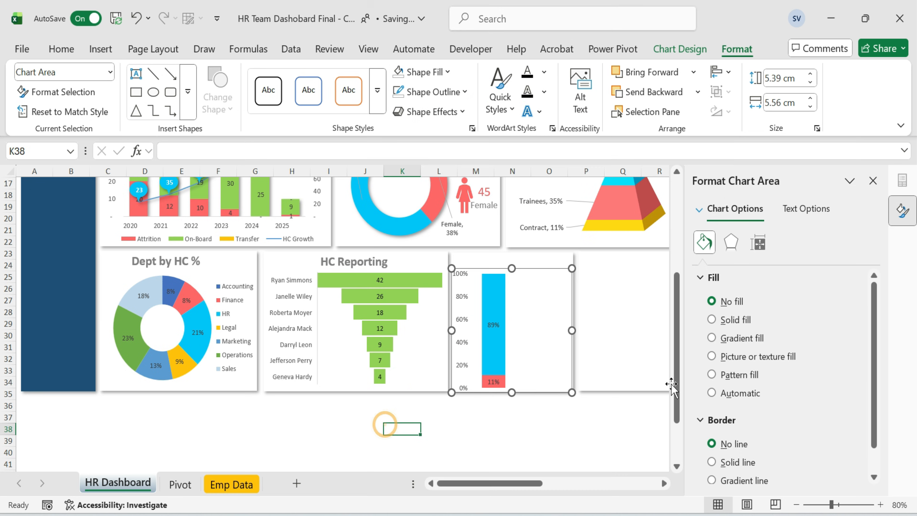
click(558, 439)
click(873, 181)
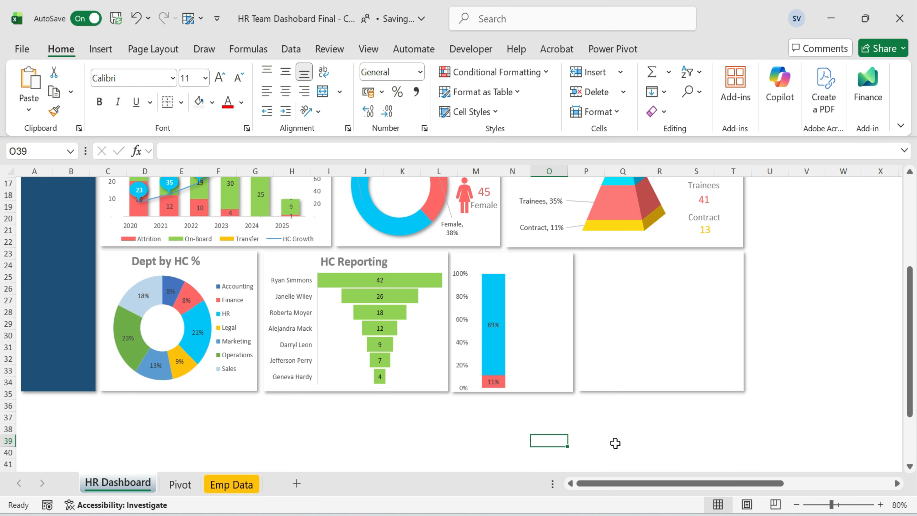
Move the blue and red person icons from the off-dashboard area into the Emp Type card beside the bar.
click(606, 439)
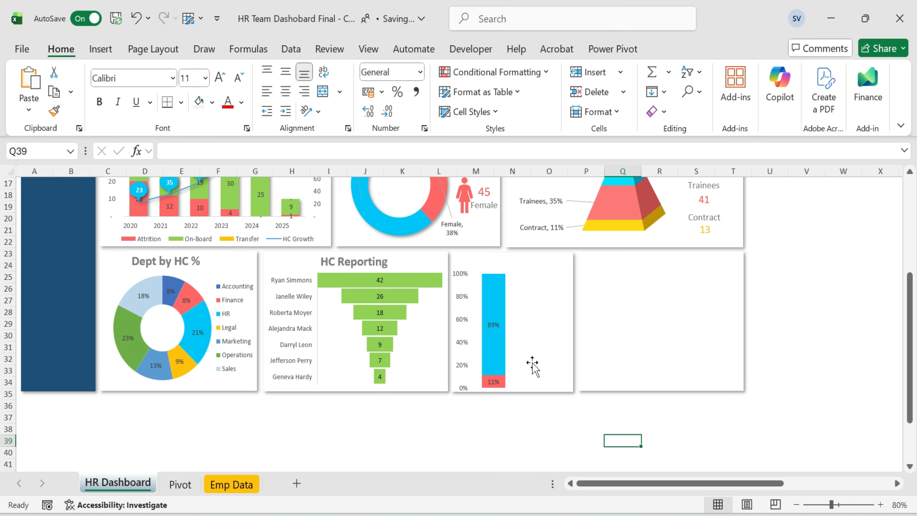
click(515, 356)
drag(512, 392, 512, 389)
click(621, 438)
drag(638, 480, 785, 481)
scroll(782, 292, up, 3)
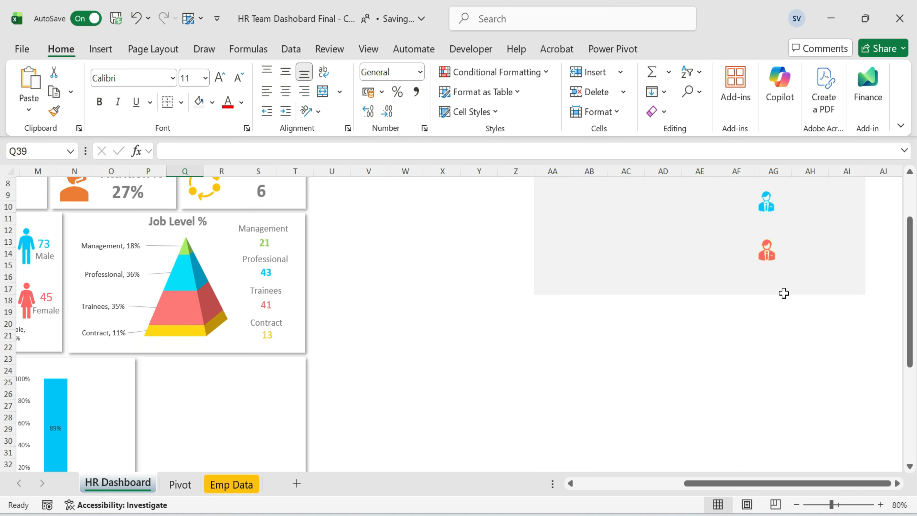
click(768, 206)
click(771, 254)
ctrl+click(768, 198)
key(ctrl+x)
drag(724, 484, 614, 484)
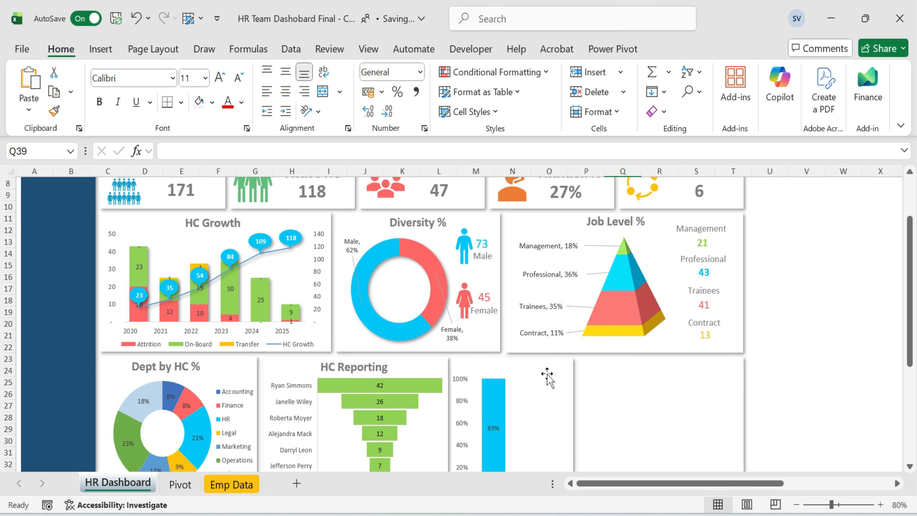
key(ctrl+v)
drag(465, 424, 534, 448)
scroll(587, 421, down, 1)
click(776, 356)
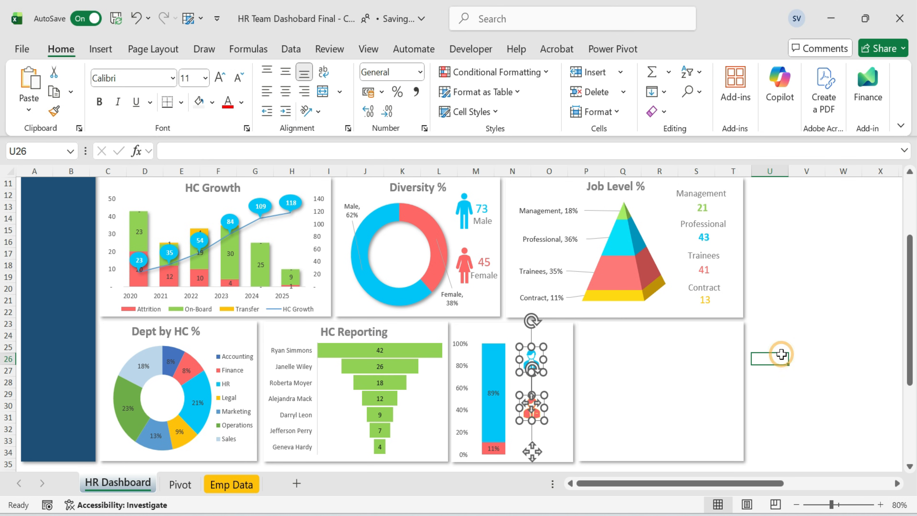
Duplicate the Management label into the Emp Type card beside the blue icon and retype it as Permanent.
click(701, 196)
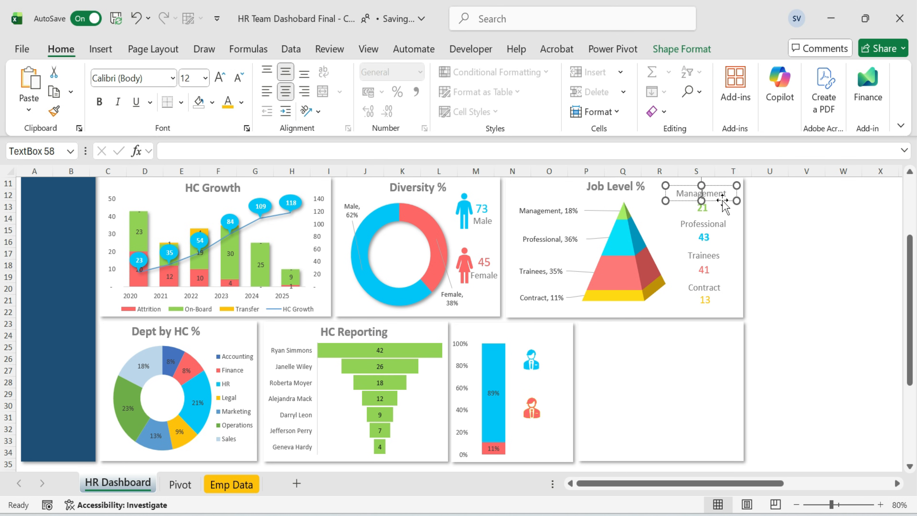
click(557, 343)
click(722, 200)
key(ctrl+d)
drag(734, 212, 569, 385)
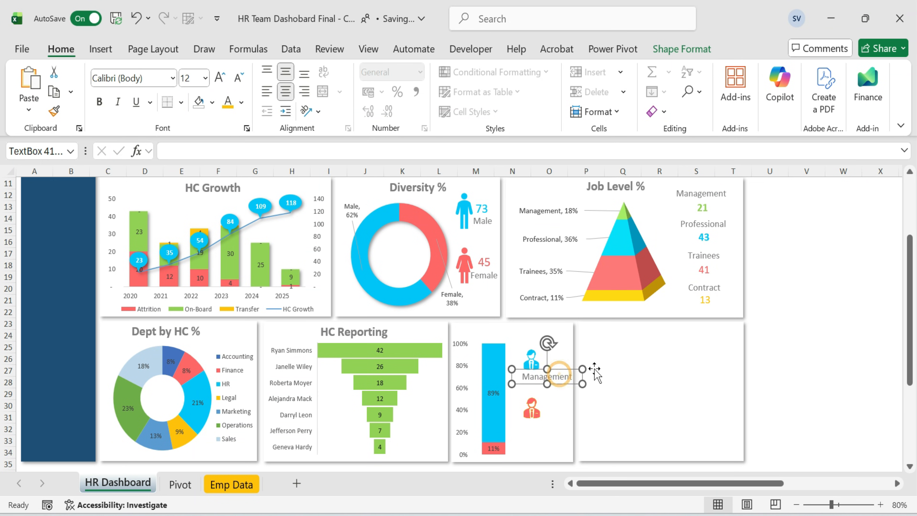
text(Permanent)
click(814, 345)
Paste another copy of the label beside the red icon and rename it Contract.
click(553, 375)
key(ctrl+v)
drag(586, 385, 565, 418)
click(564, 418)
double_click(565, 418)
key(BackSpace)
text(Contract)
click(806, 370)
click(561, 419)
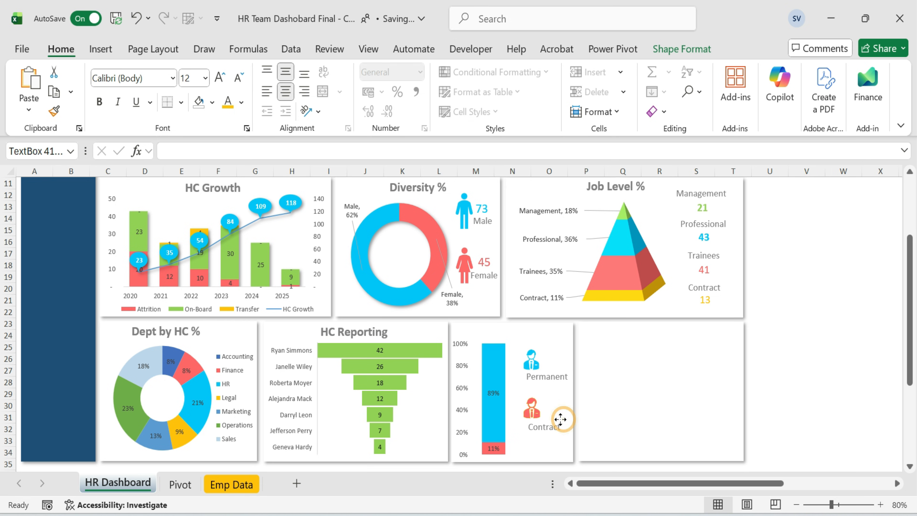
click(802, 347)
Copy the Management value box and place it beside the Permanent icon in the Emp Type card.
click(702, 207)
click(772, 354)
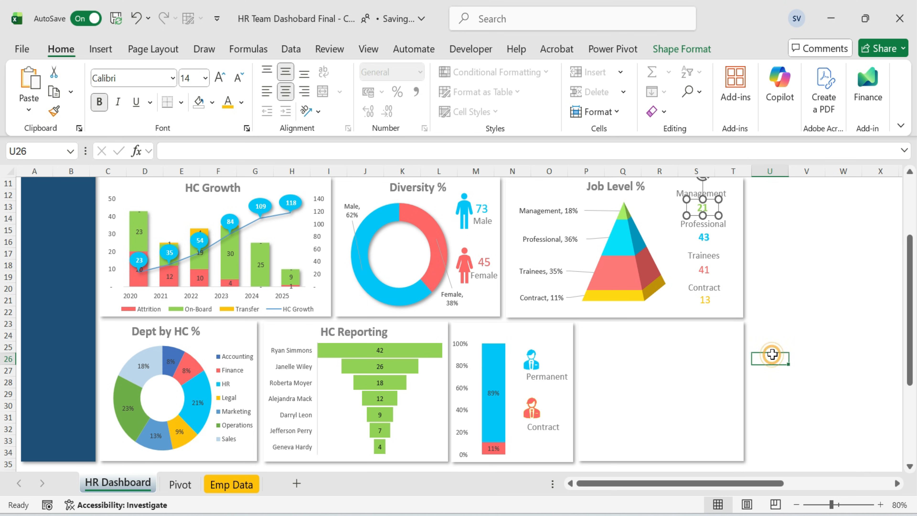
key(ctrl+v)
drag(776, 369, 589, 377)
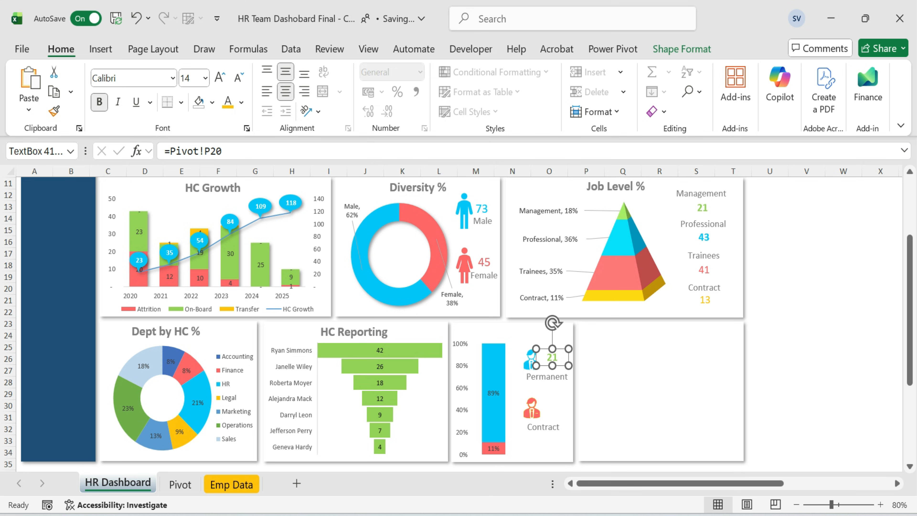
click(769, 288)
scroll(841, 362, up, 2)
scroll(842, 362, down, 2)
scroll(841, 362, down, 1)
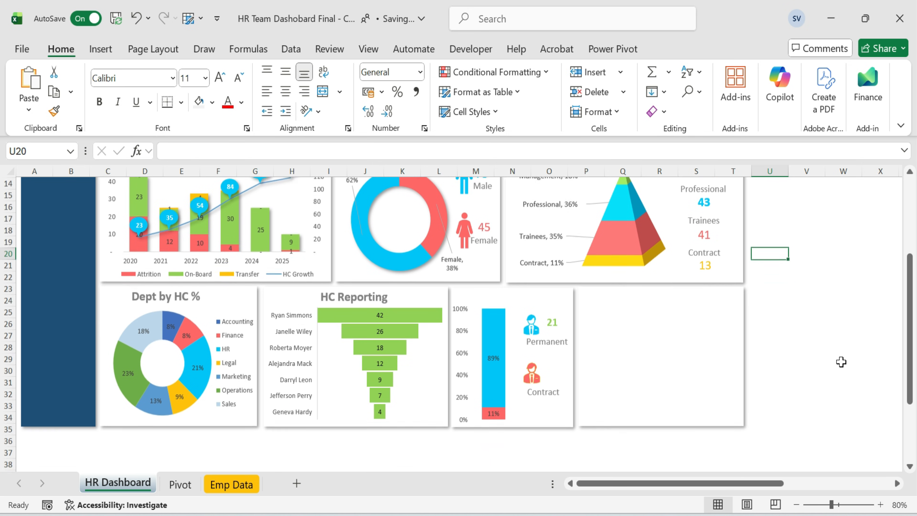
Link the Permanent value box to the Permanent headcount cell Pivot!AA18.
click(558, 331)
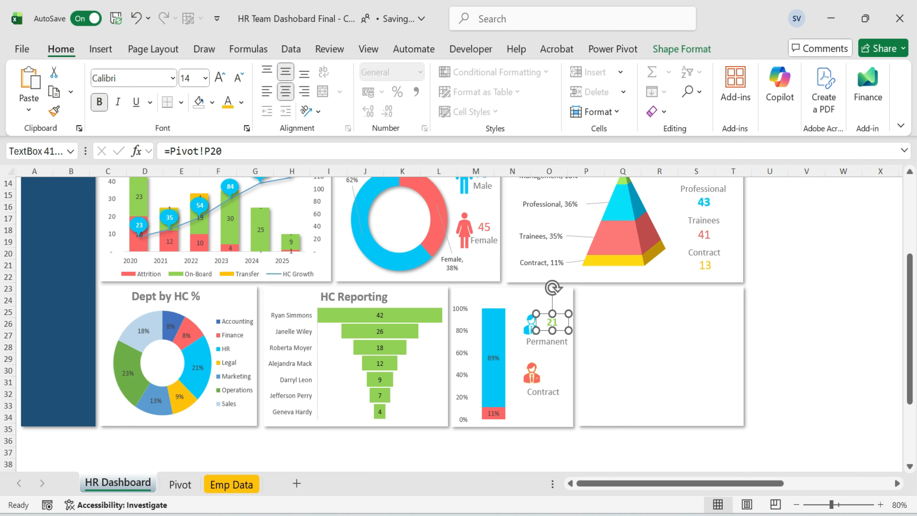
drag(222, 151, 163, 151)
text(=)
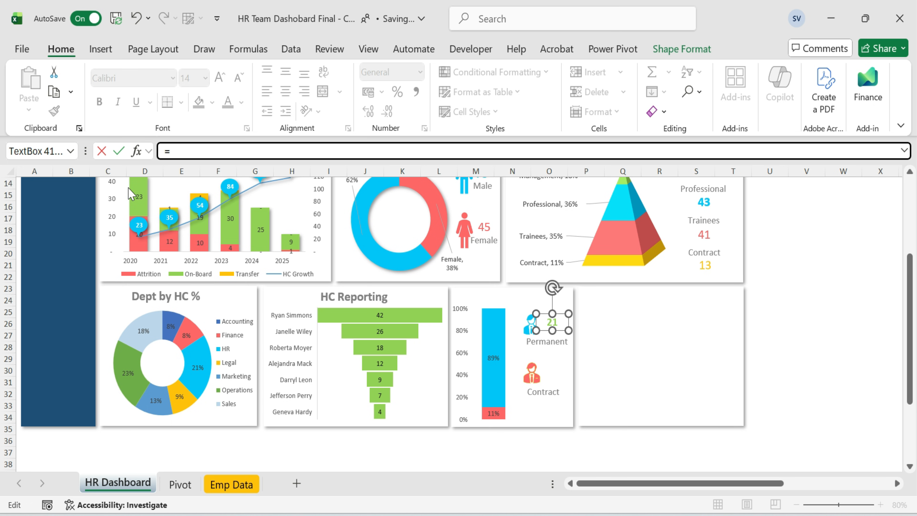
click(180, 484)
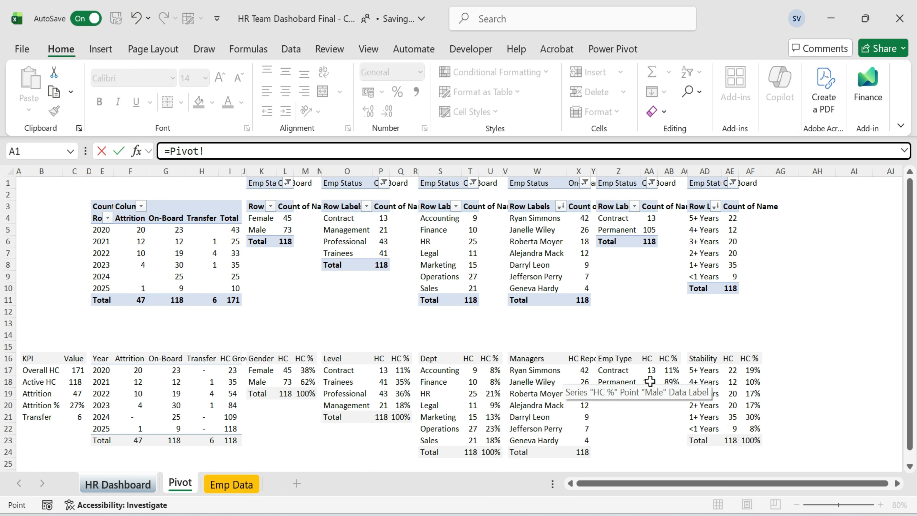
click(650, 381)
key(Return)
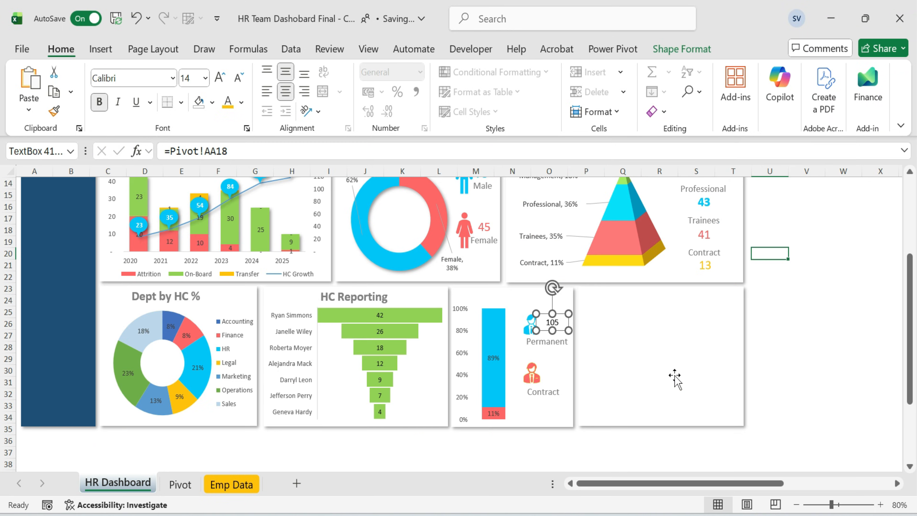
Duplicate the value box beside the Contract icon and link it to the Contract headcount cell Pivot!AA17.
drag(563, 330, 558, 373)
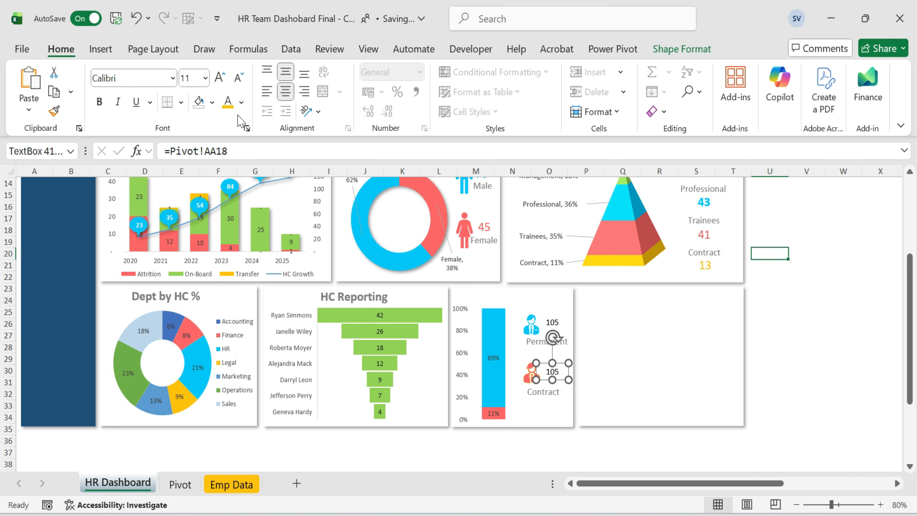
click(252, 151)
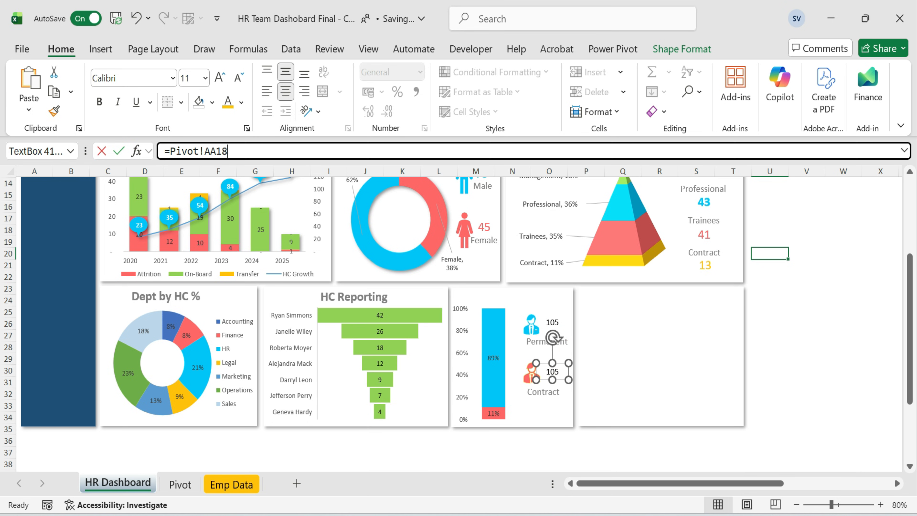
key(shift+Home)
text(=)
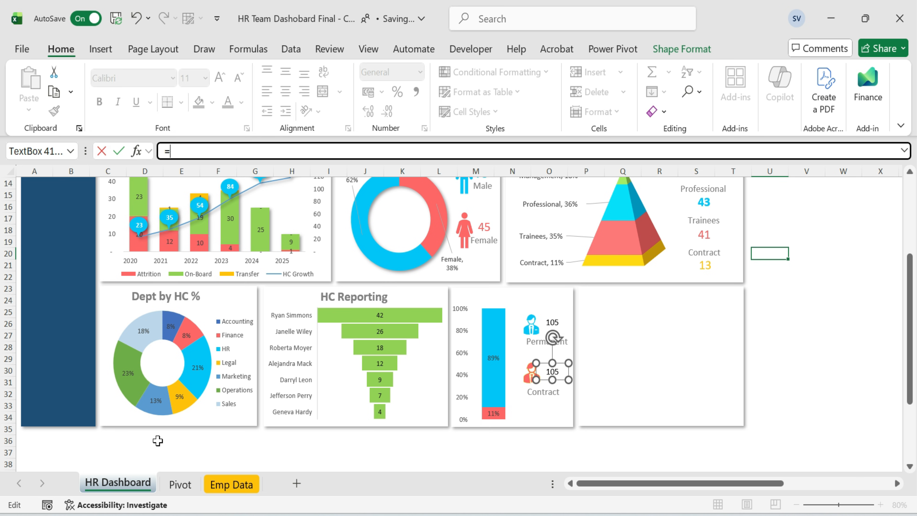
click(180, 484)
click(654, 372)
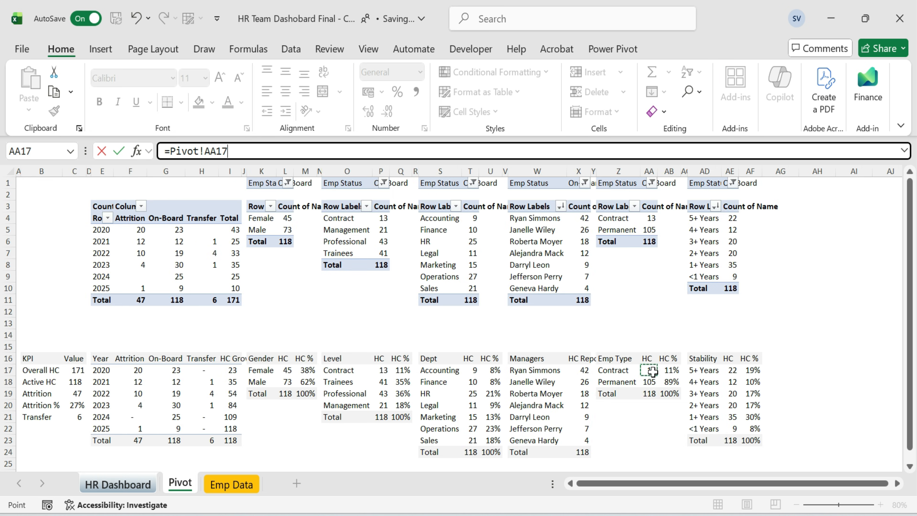
key(Return)
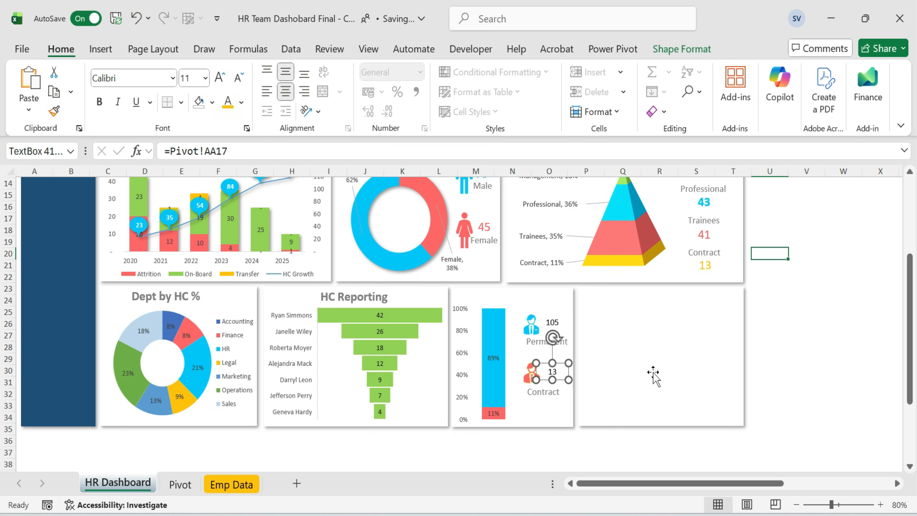
Enlarge the Permanent value to 18 pt and colour it with the light blue recent colour.
click(552, 323)
click(220, 79)
click(220, 78)
click(221, 79)
click(220, 79)
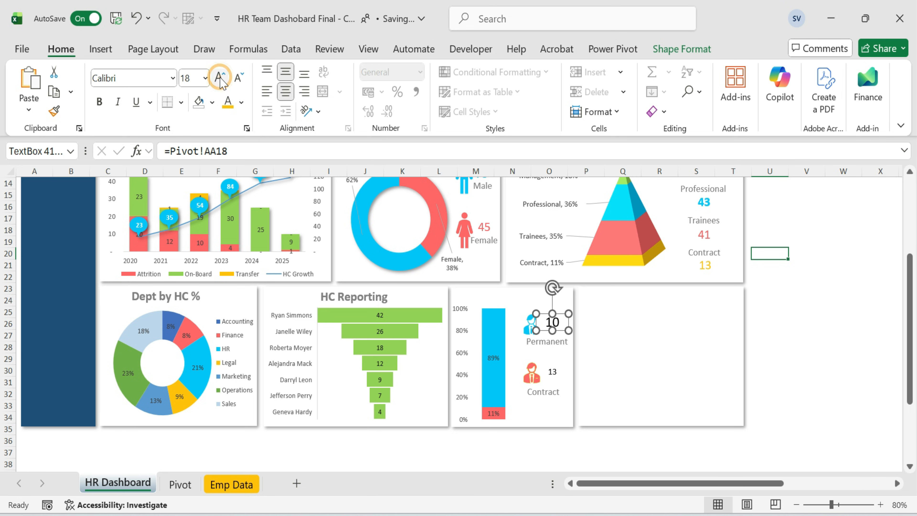
click(241, 103)
click(252, 405)
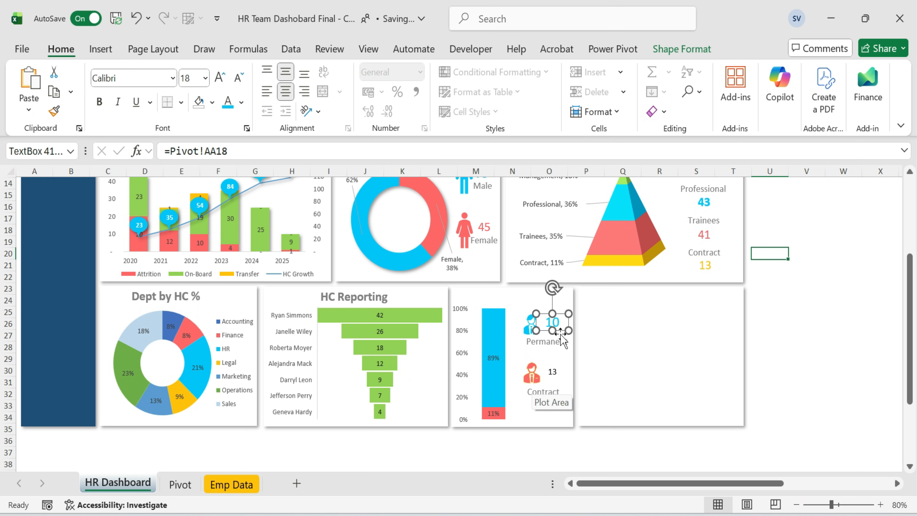
drag(537, 328, 562, 333)
click(831, 340)
click(554, 325)
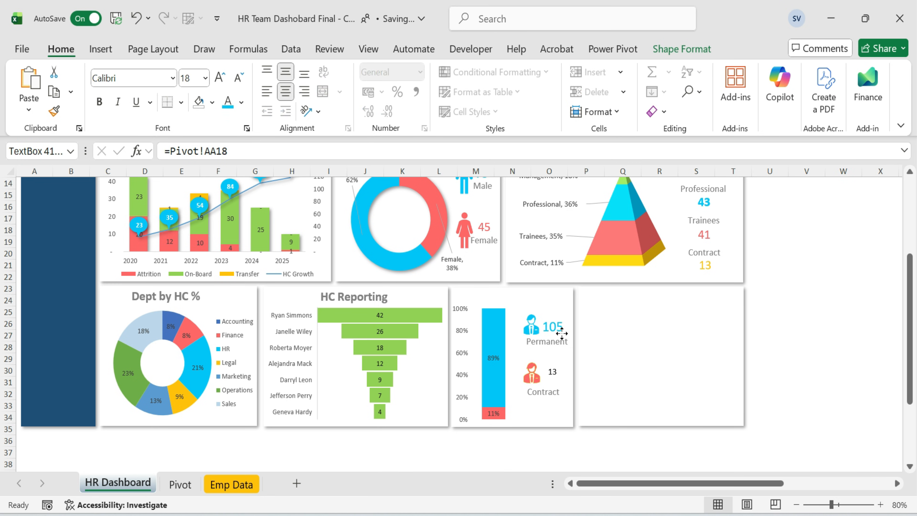
click(819, 355)
Enlarge the Contract value to 18 pt and colour it with the salmon red recent colour.
click(552, 371)
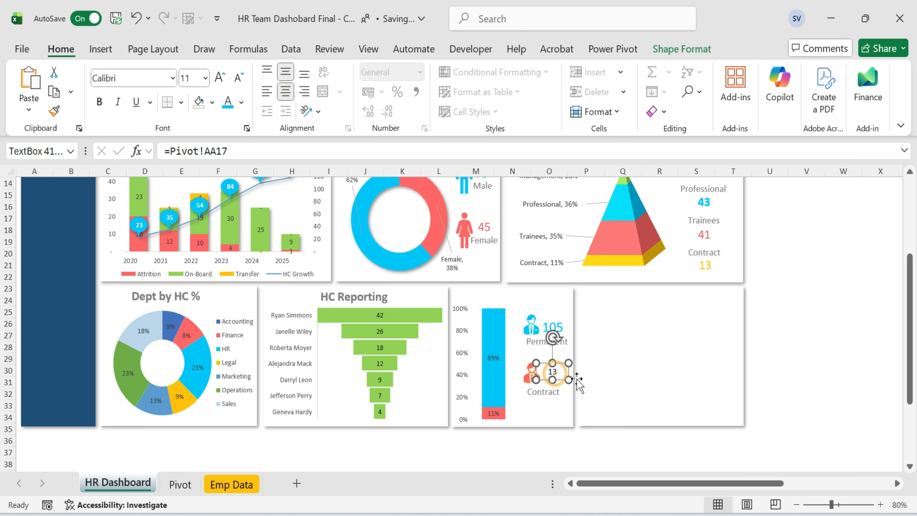
click(218, 78)
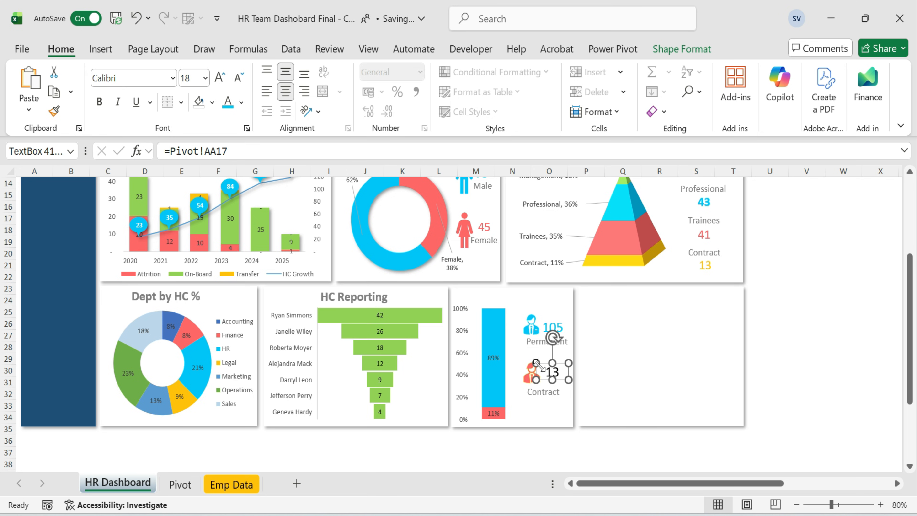
click(241, 102)
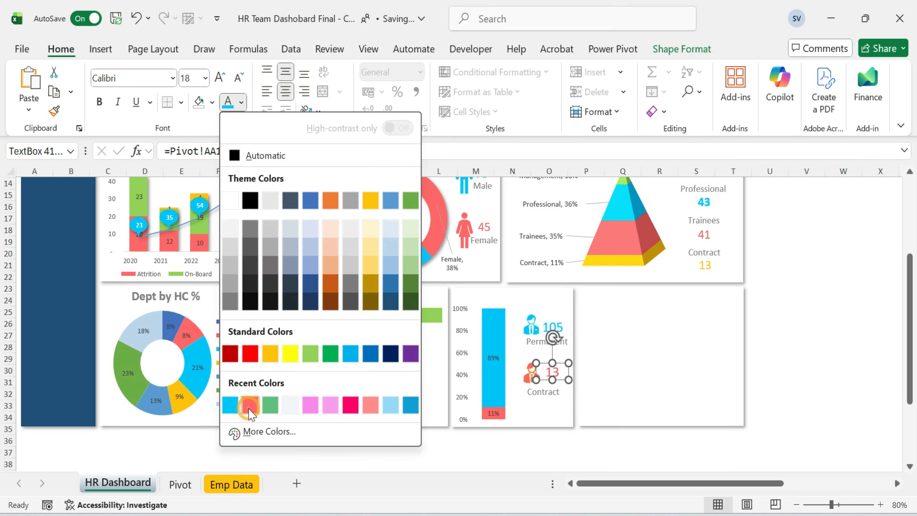
click(248, 407)
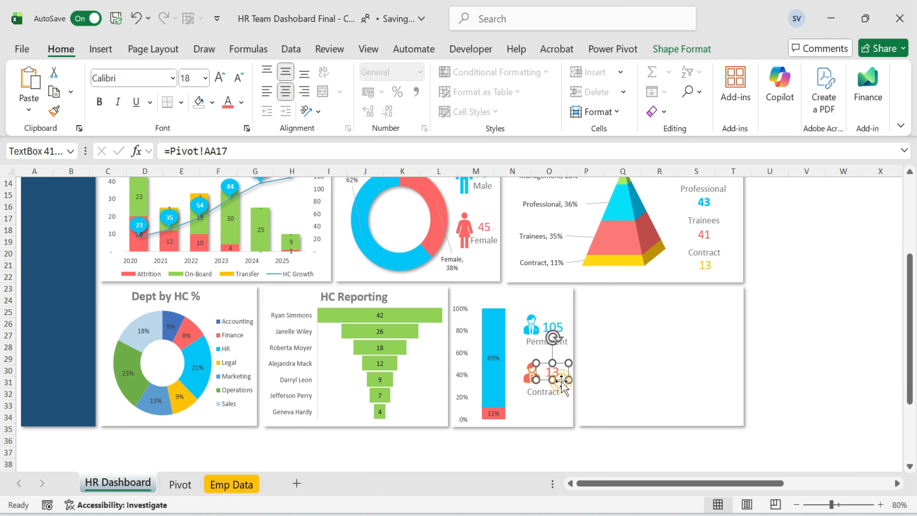
click(555, 395)
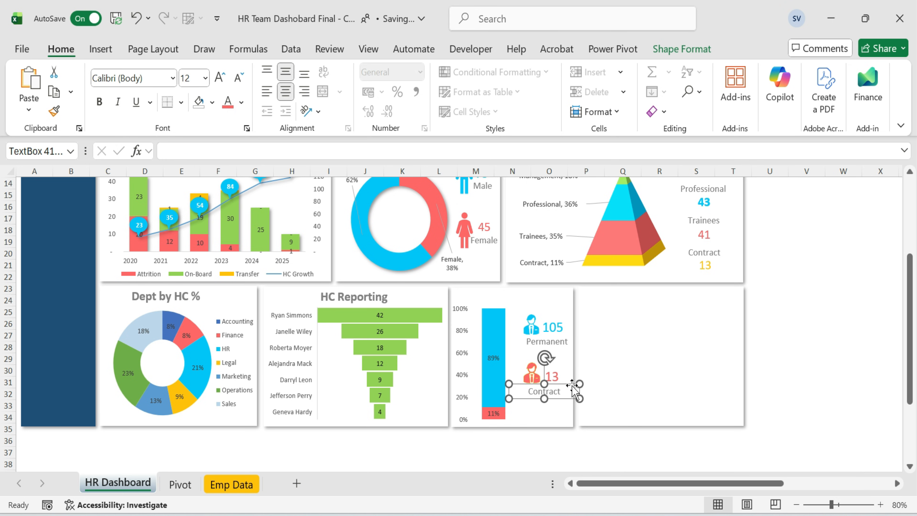
Copy the HC Reporting title into the Emp Type card and retitle it Emp Type %.
click(390, 287)
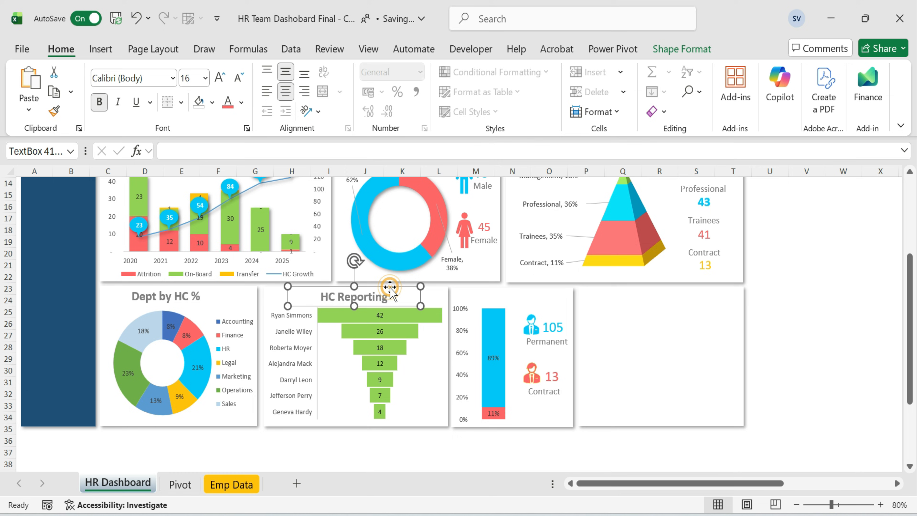
click(507, 294)
key(ctrl+v)
click(527, 301)
key(ctrl+a)
text(Emp)
click(838, 333)
click(798, 299)
scroll(799, 299, up, 4)
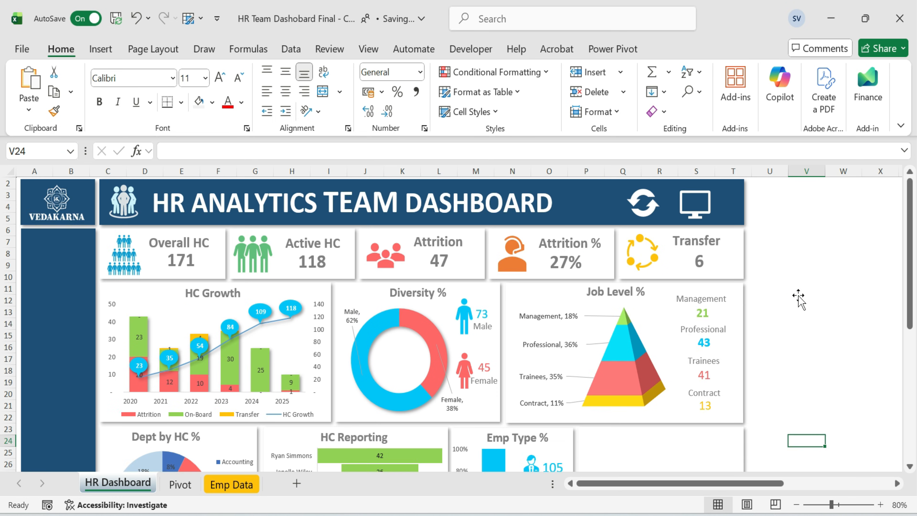
scroll(798, 299, down, 3)
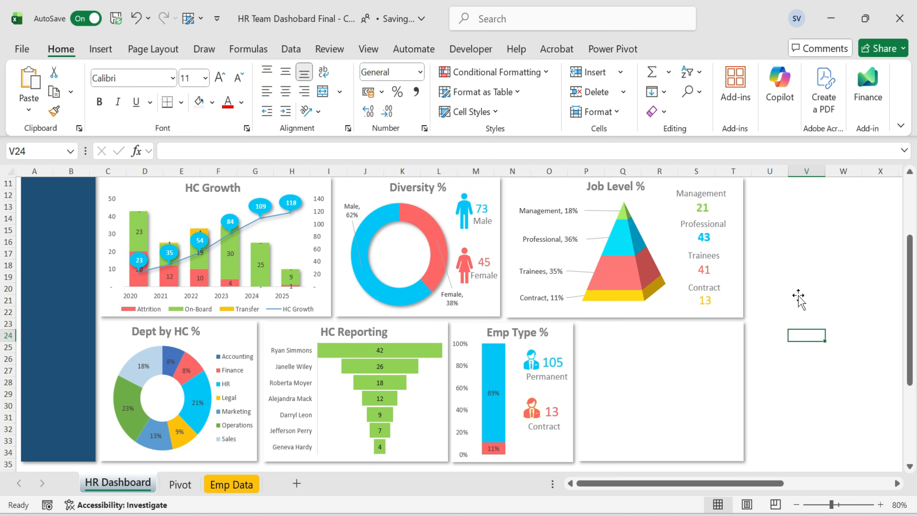
click(807, 316)
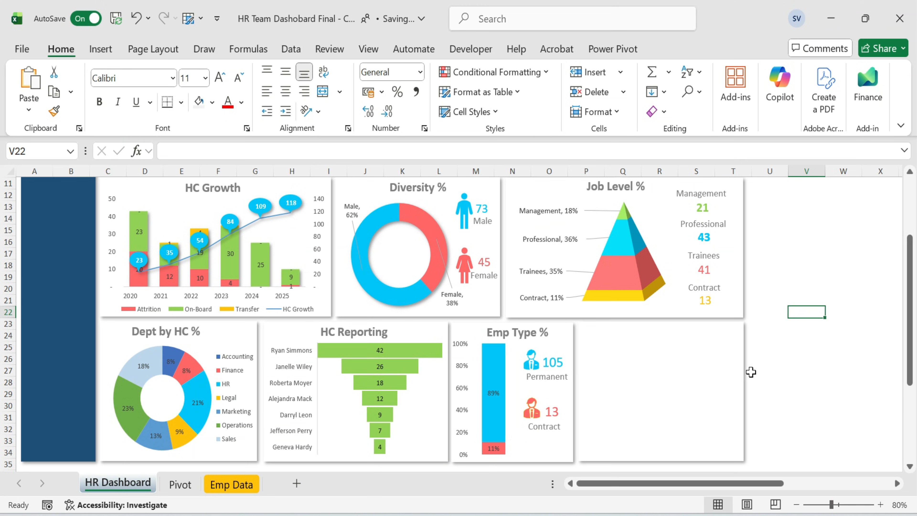
Insert a recommended clustered bar chart from the Stability table on the Pivot sheet.
click(173, 490)
drag(704, 358, 730, 423)
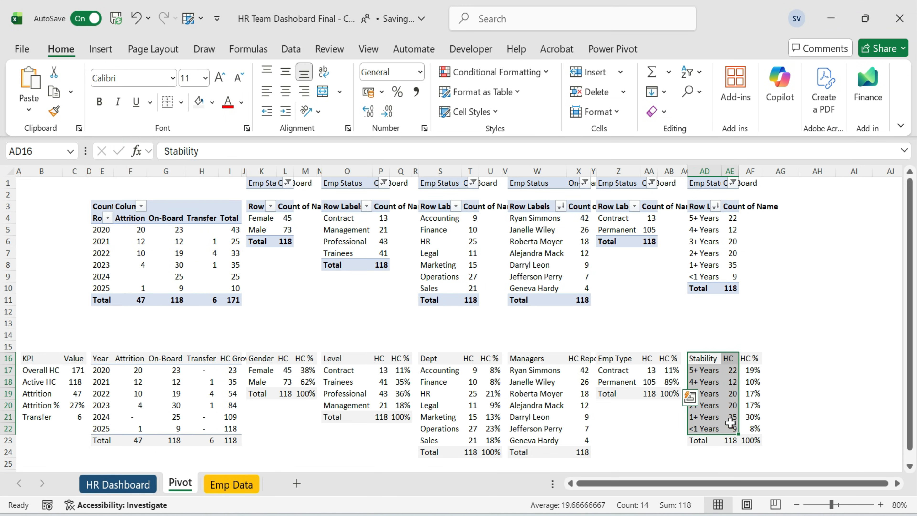
click(101, 49)
click(331, 92)
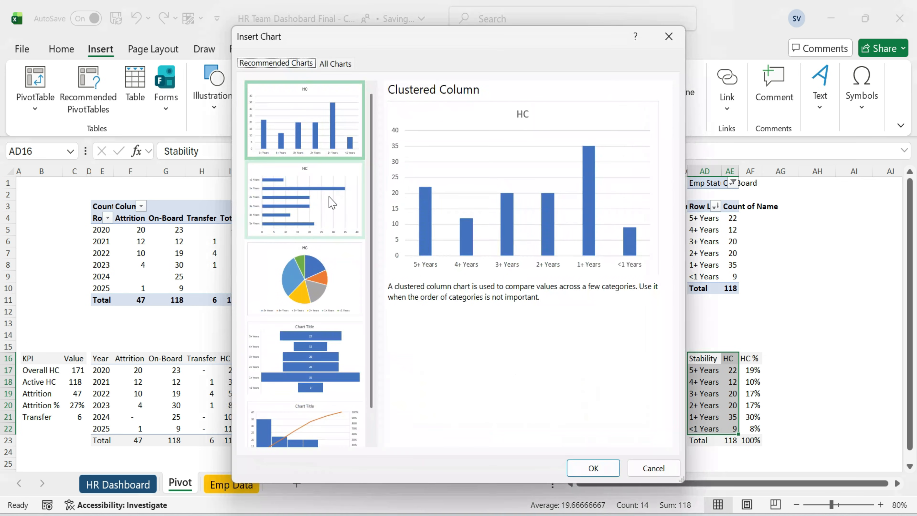
click(331, 203)
click(594, 468)
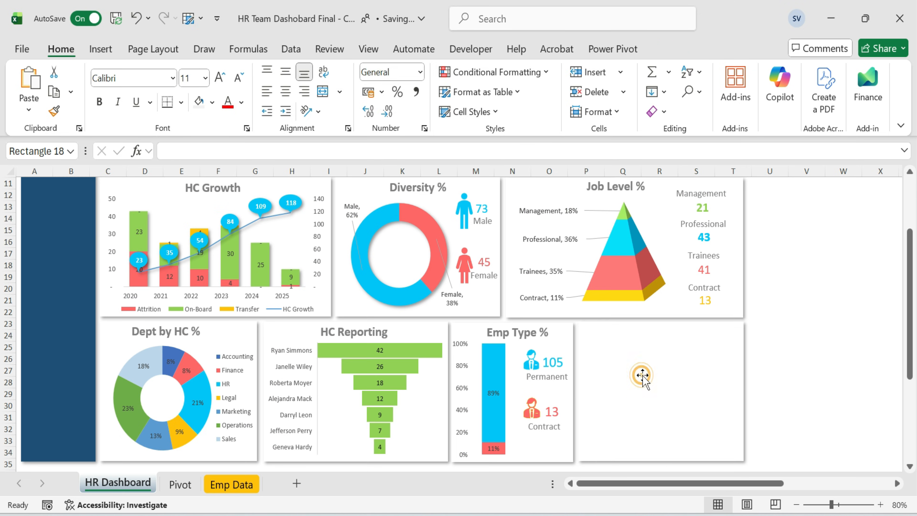
Paste the stability bar chart into the last empty dashboard card and resize it to fit.
click(644, 378)
key(ctrl+v)
scroll(775, 360, down, 2)
drag(687, 259, 686, 273)
drag(853, 354, 745, 344)
drag(663, 443, 675, 383)
click(678, 368)
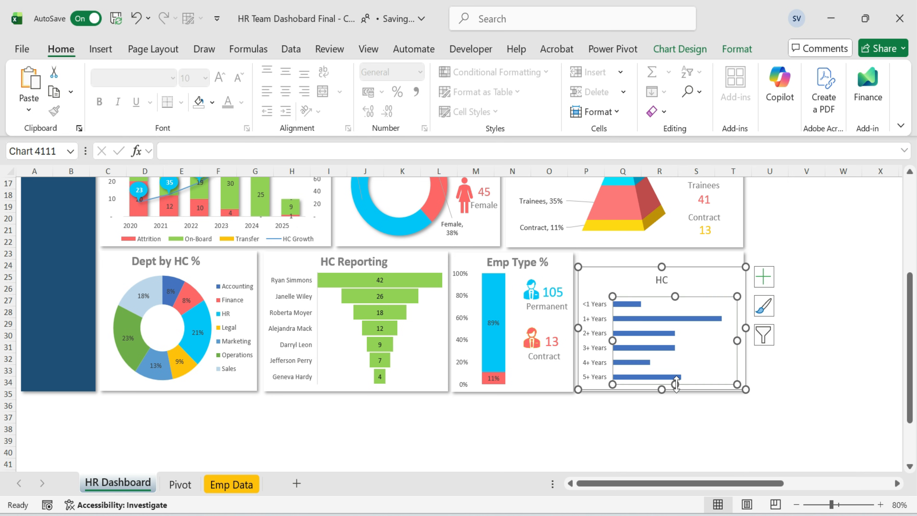
Remove the HC title from the stability bar chart.
drag(676, 293, 675, 266)
click(675, 289)
key(Delete)
Set the gap width of the stability chart's bars to 65%.
click(817, 289)
double_click(685, 297)
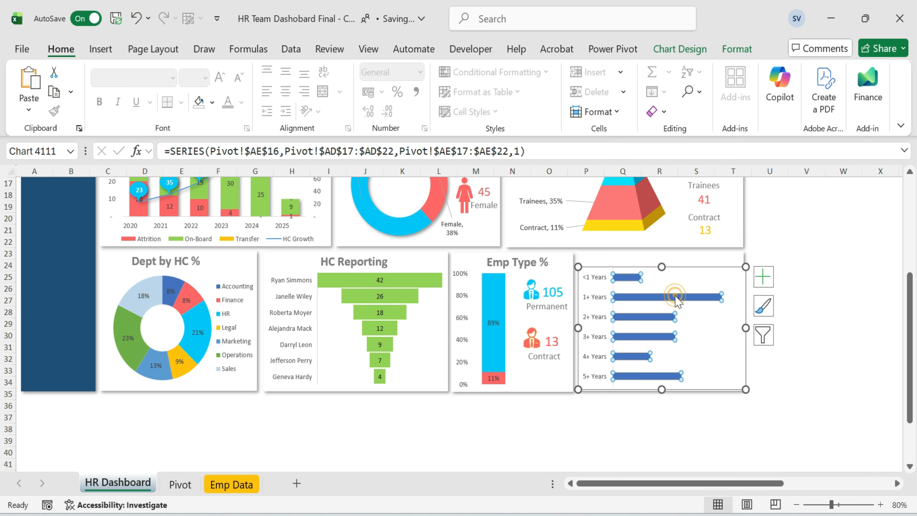
click(838, 382)
text(65)
click(622, 428)
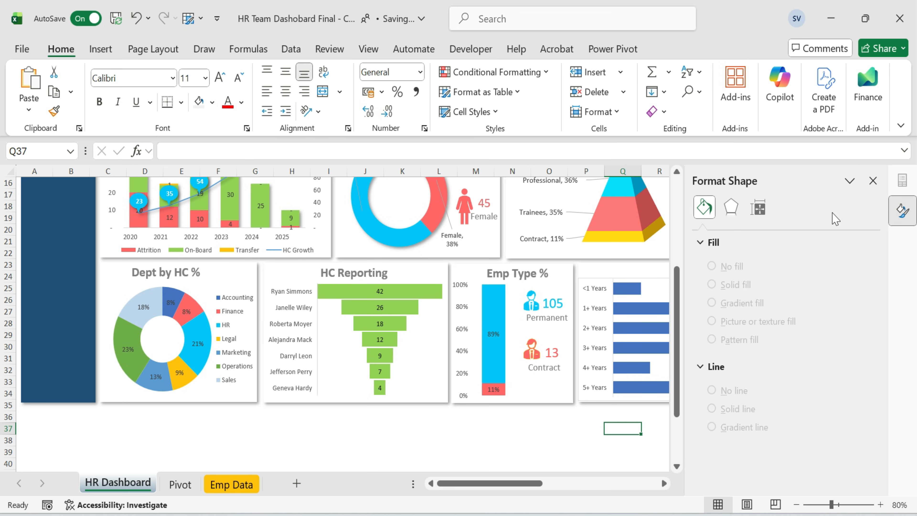
Add data labels to the stability chart and fill its bars with the cyan recent colour.
click(873, 181)
click(743, 328)
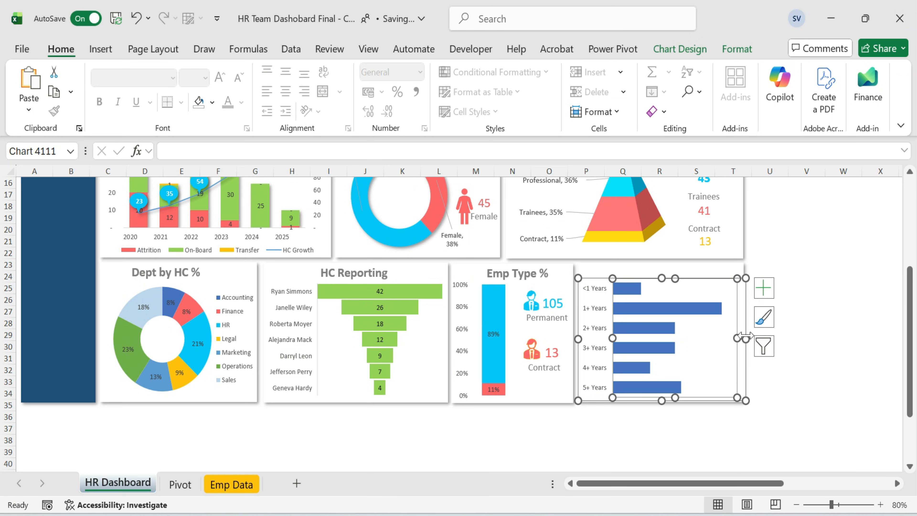
click(808, 322)
click(679, 307)
click(760, 288)
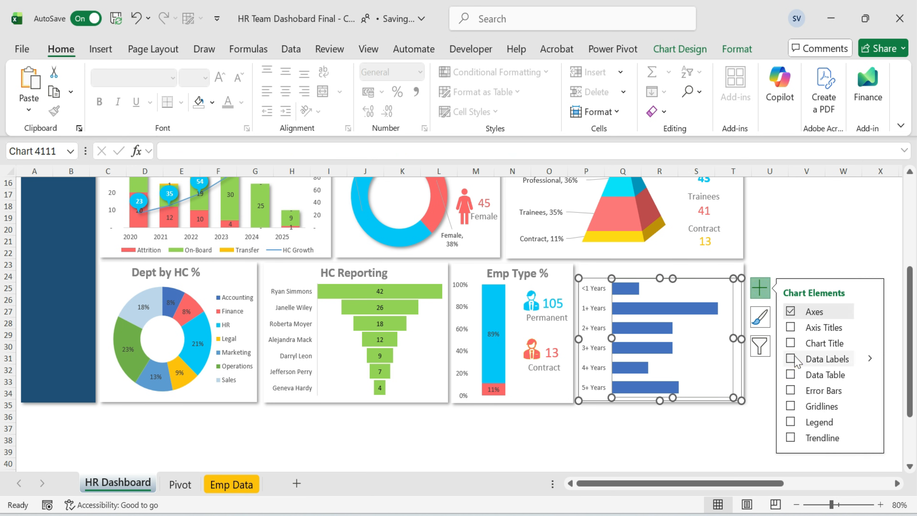
click(662, 309)
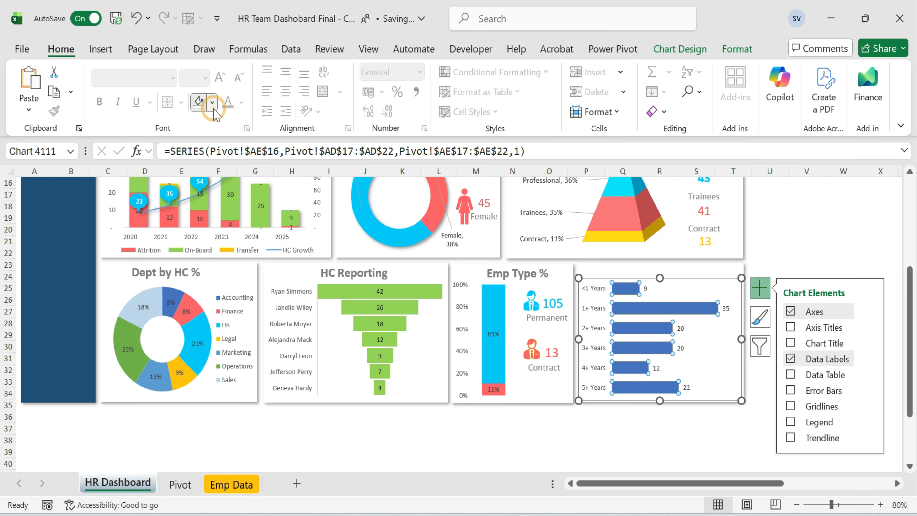
click(212, 103)
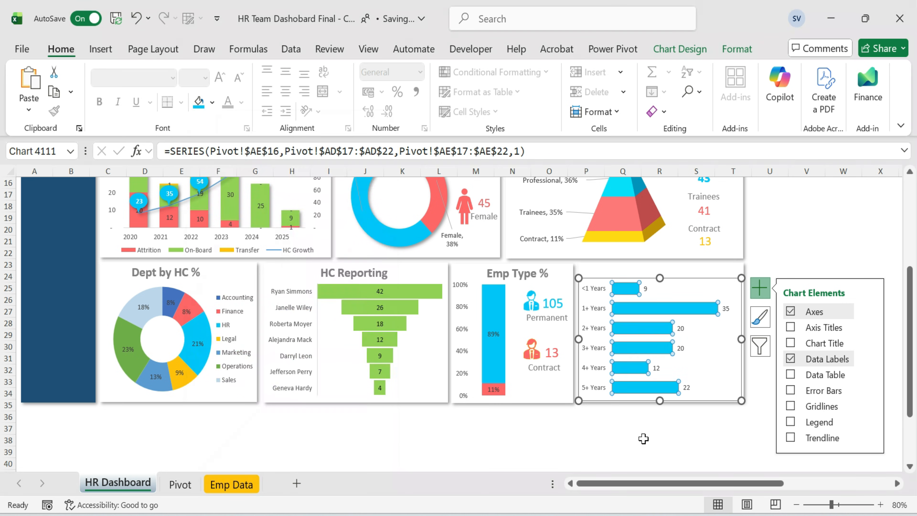
Set the stability chart area to no fill and no outline.
click(653, 439)
click(853, 276)
click(698, 283)
click(737, 49)
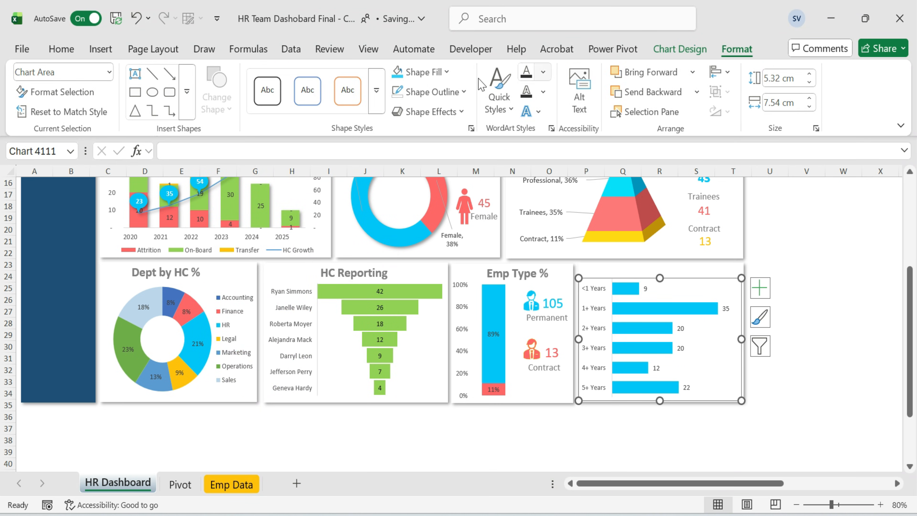
click(423, 72)
click(429, 404)
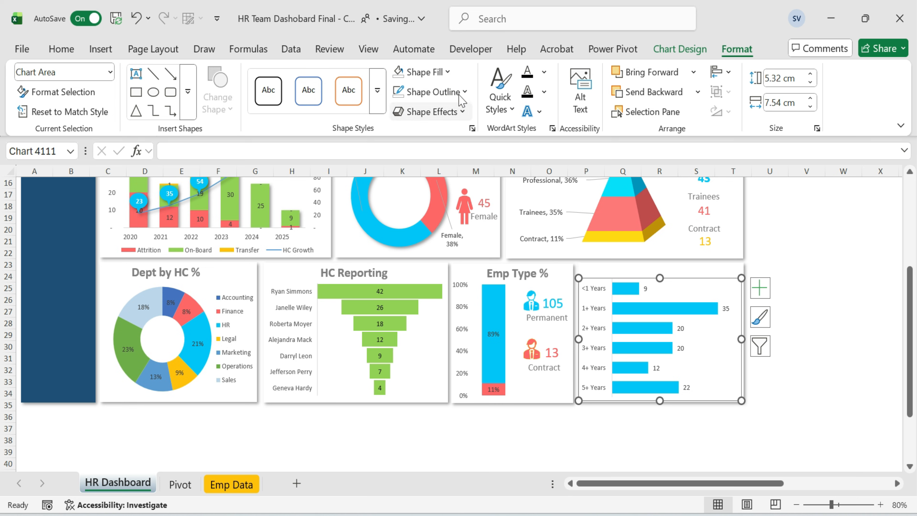
click(433, 92)
click(436, 408)
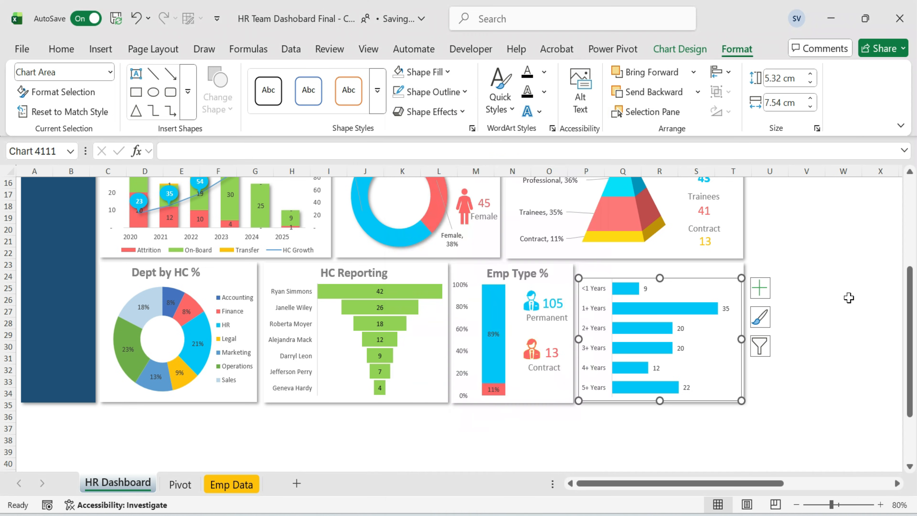
click(843, 265)
Copy the Emp Type % title into the stability card and retitle it Stability %.
click(517, 275)
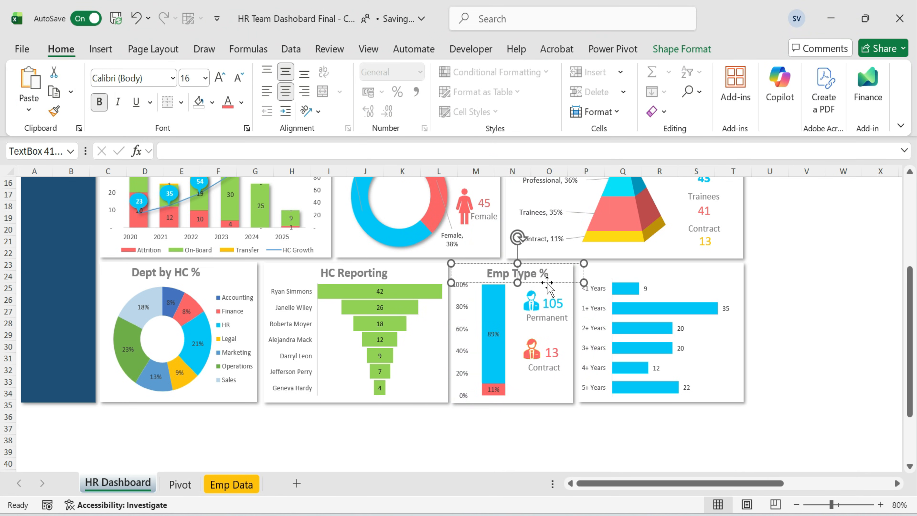
click(665, 280)
click(675, 273)
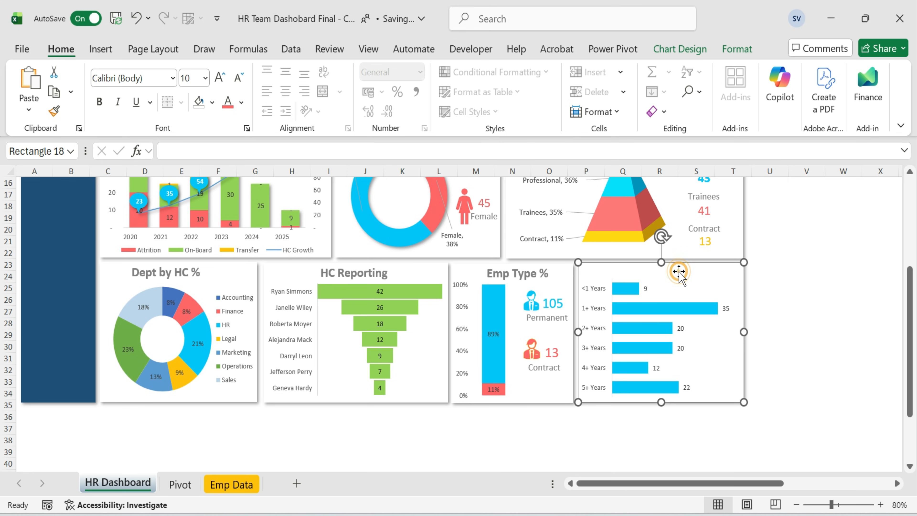
key(ctrl+v)
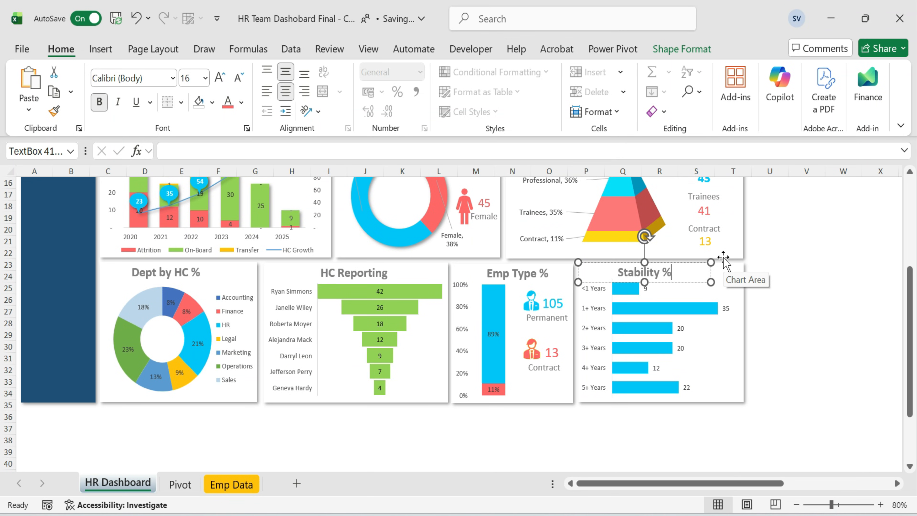
click(799, 237)
Apply an outer shadow to the Dept by HC % doughnut series.
click(728, 308)
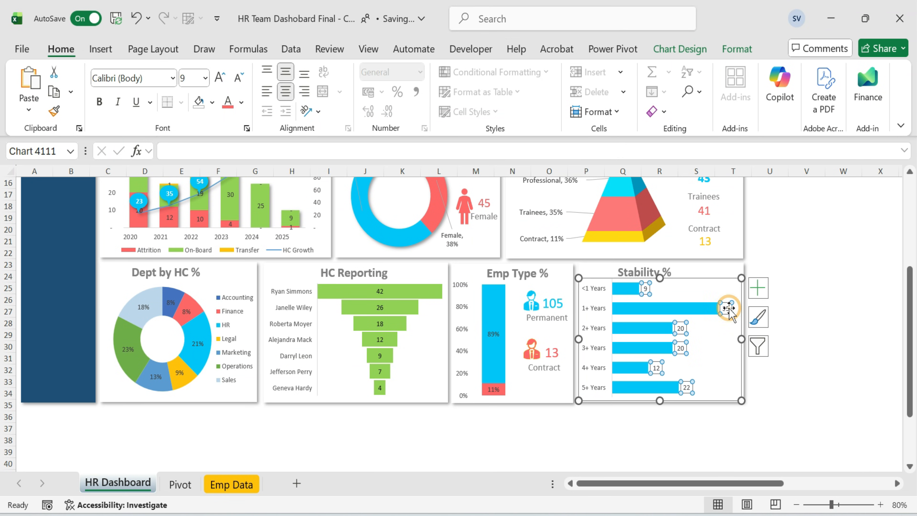
click(806, 206)
scroll(213, 321, up, 1)
click(198, 356)
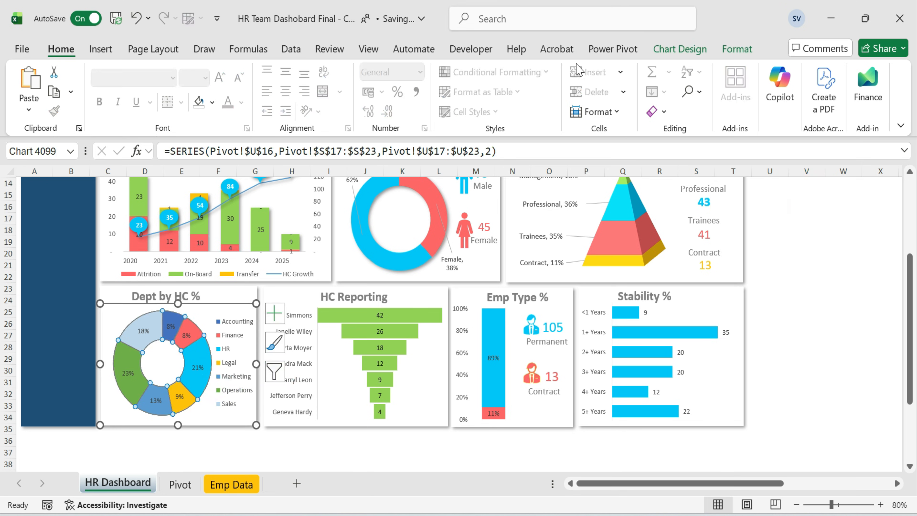
click(736, 49)
click(431, 112)
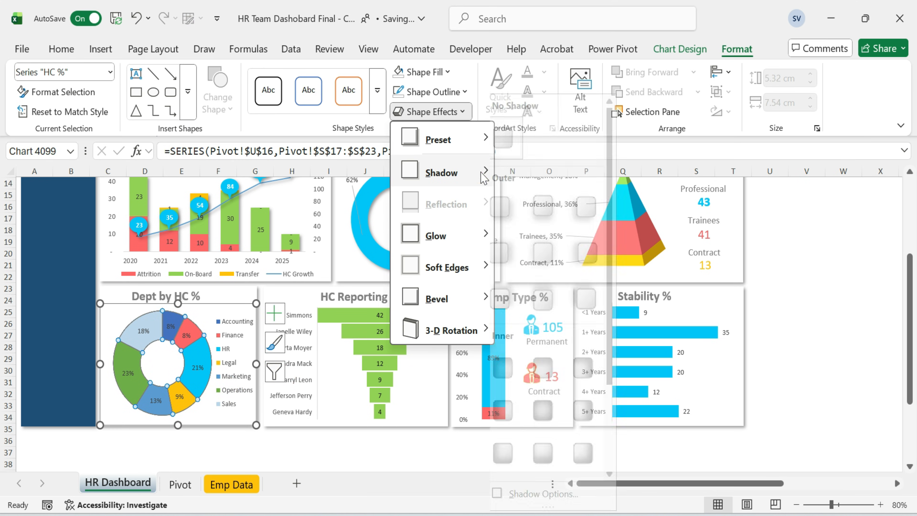
click(525, 202)
click(503, 345)
Apply an outer shadow to the stability chart's bars.
click(431, 112)
mouse_move(440, 174)
click(604, 410)
click(614, 410)
click(432, 111)
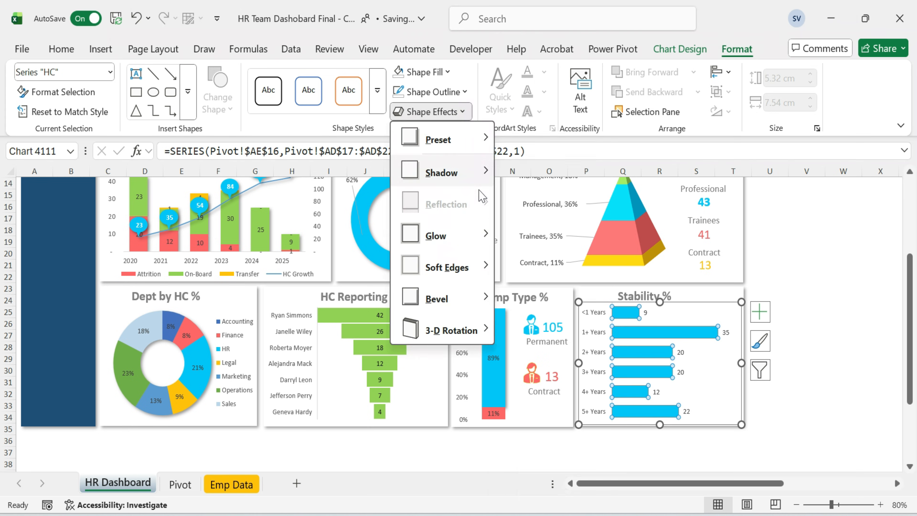
mouse_move(477, 175)
click(520, 208)
click(805, 266)
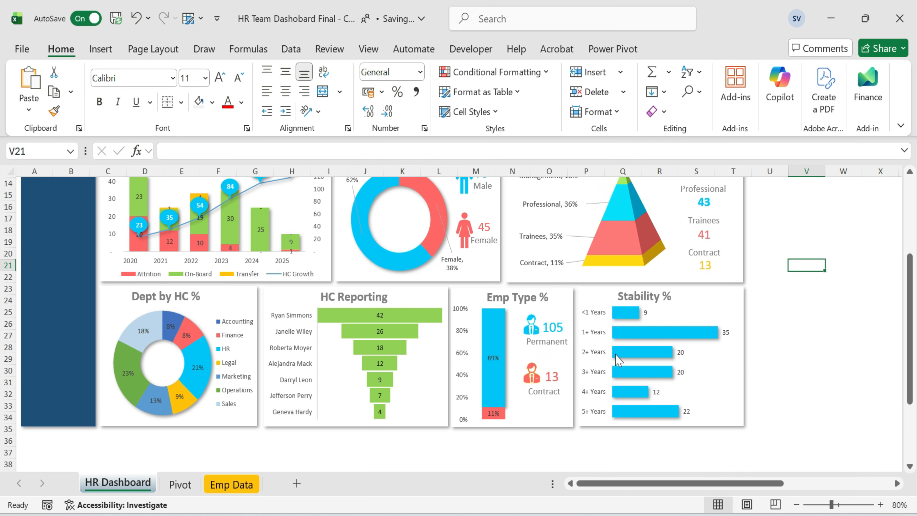
Apply an outer shadow to the Emp Type % column.
click(492, 412)
click(493, 412)
click(432, 112)
click(520, 208)
click(810, 270)
Apply an outer shadow to the Job Level pyramid series.
scroll(808, 289, up, 1)
click(624, 277)
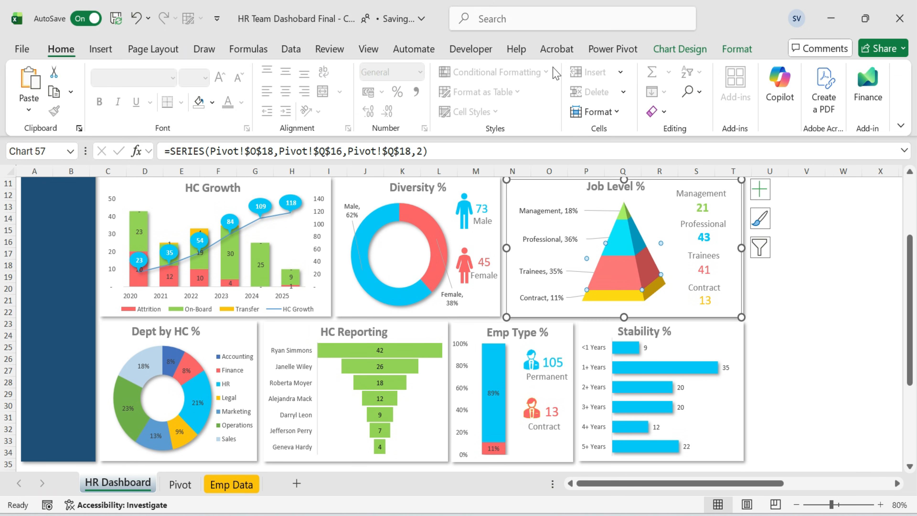
click(736, 48)
click(431, 111)
mouse_move(440, 172)
click(512, 207)
click(839, 304)
Apply an outer shadow to the pyramid's Professional series.
click(623, 235)
click(432, 112)
mouse_move(470, 172)
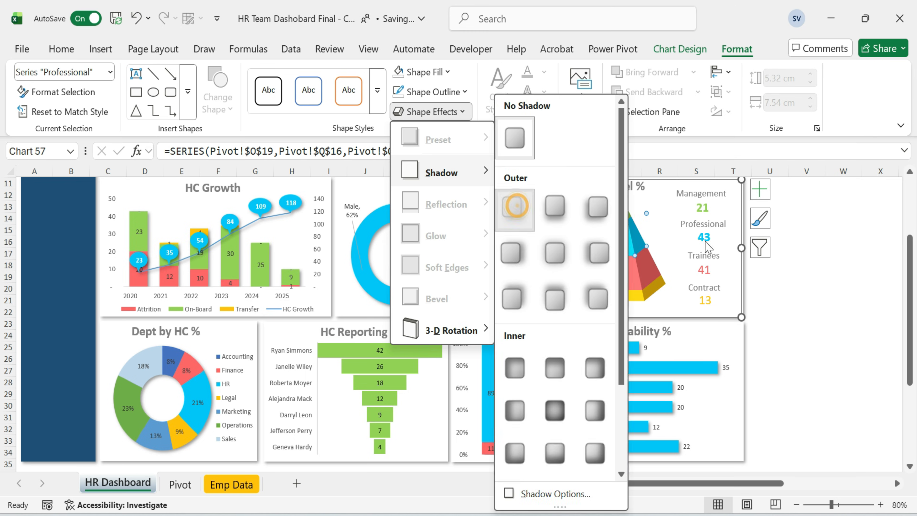
click(841, 242)
click(827, 347)
Apply an outer shadow to the HC Reporting funnel bars.
click(439, 353)
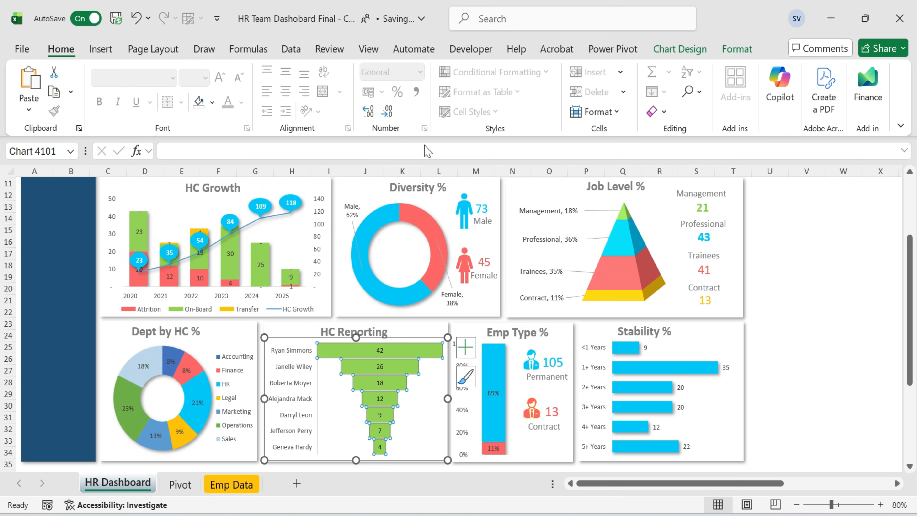
click(736, 49)
click(434, 111)
mouse_move(469, 173)
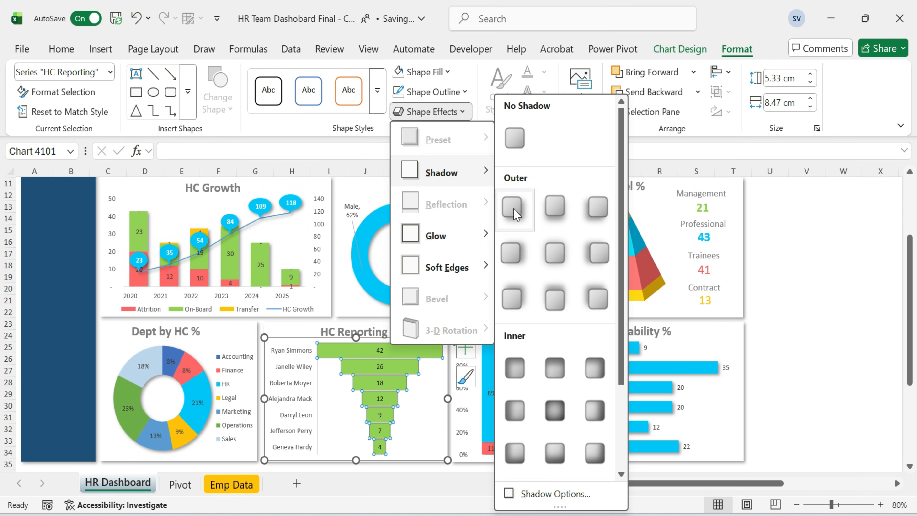
click(514, 211)
click(807, 311)
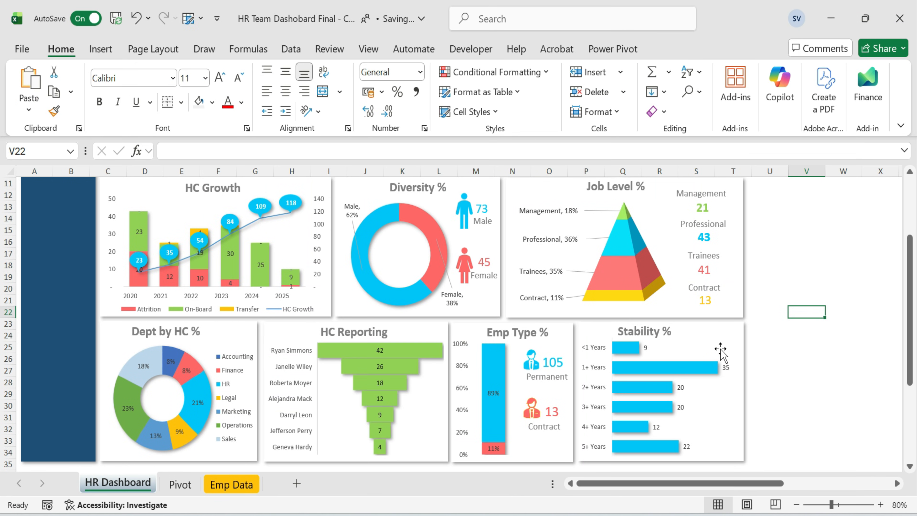
scroll(420, 338, up, 2)
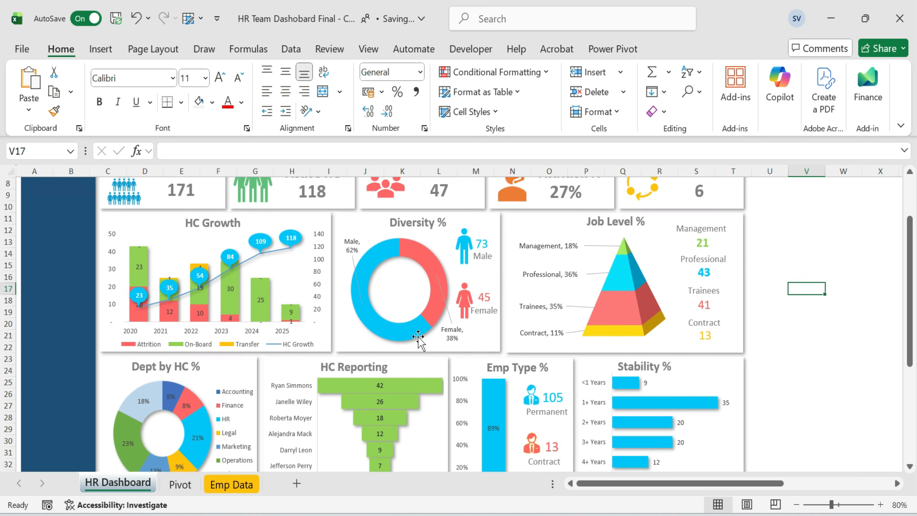
scroll(415, 371, down, 3)
scroll(416, 371, up, 3)
click(810, 255)
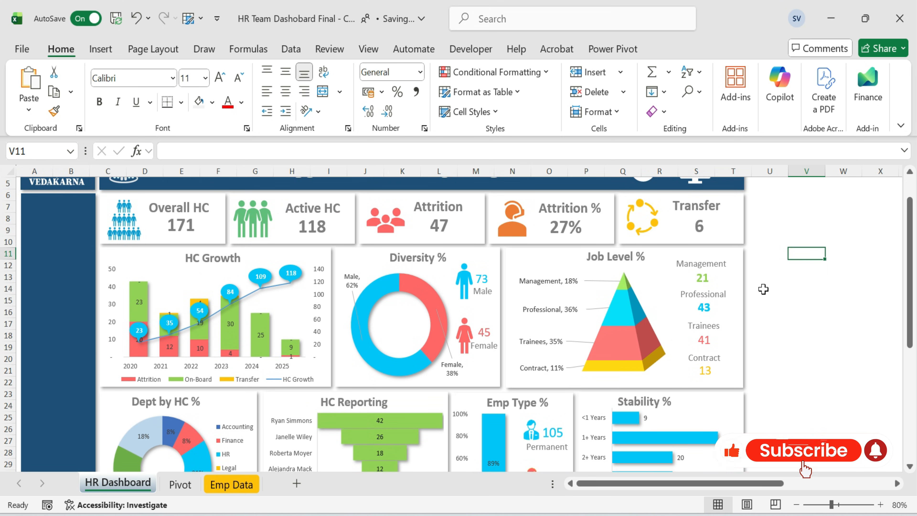
scroll(490, 365, down, 3)
click(454, 362)
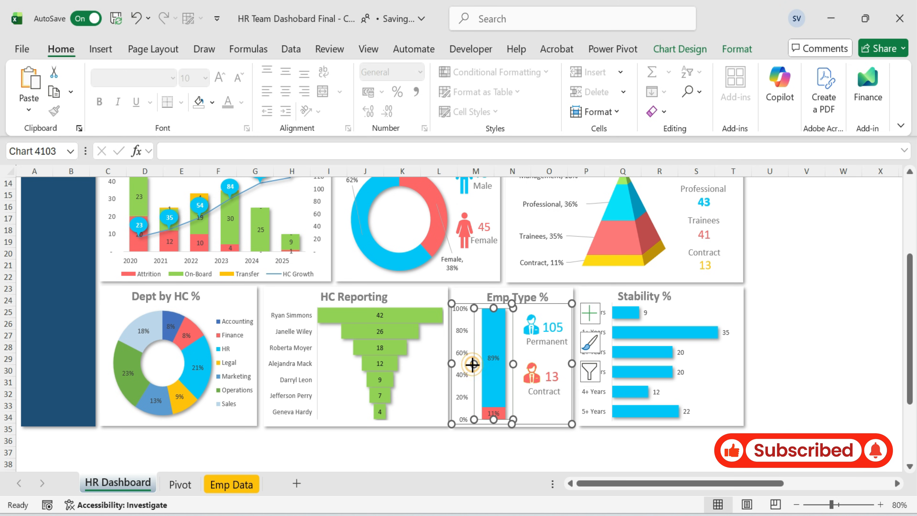
click(842, 265)
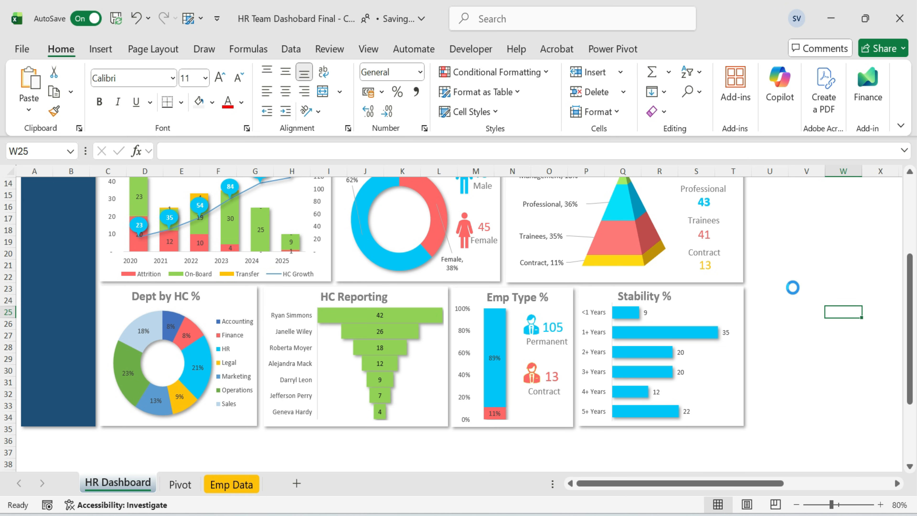
Widen the stability chart's plot area slightly on both sides.
click(692, 362)
drag(731, 362, 736, 363)
click(816, 260)
click(645, 363)
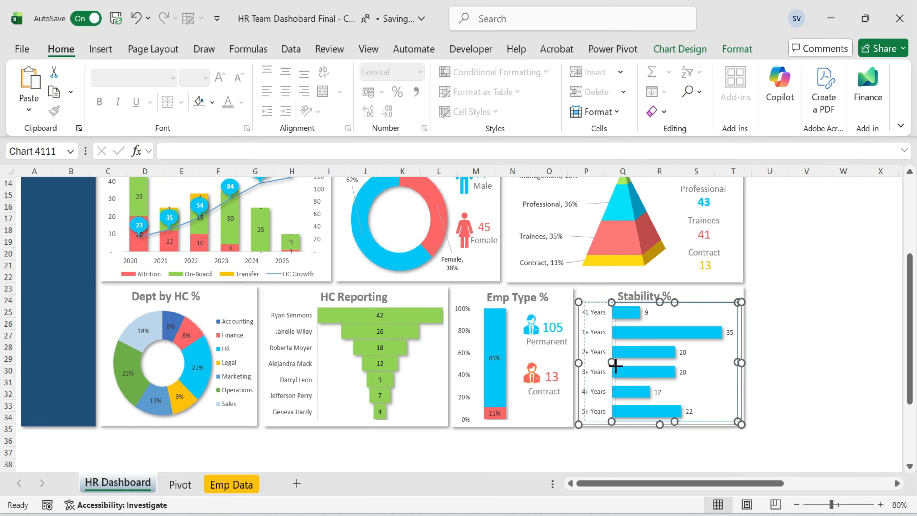
drag(616, 366, 619, 366)
click(806, 260)
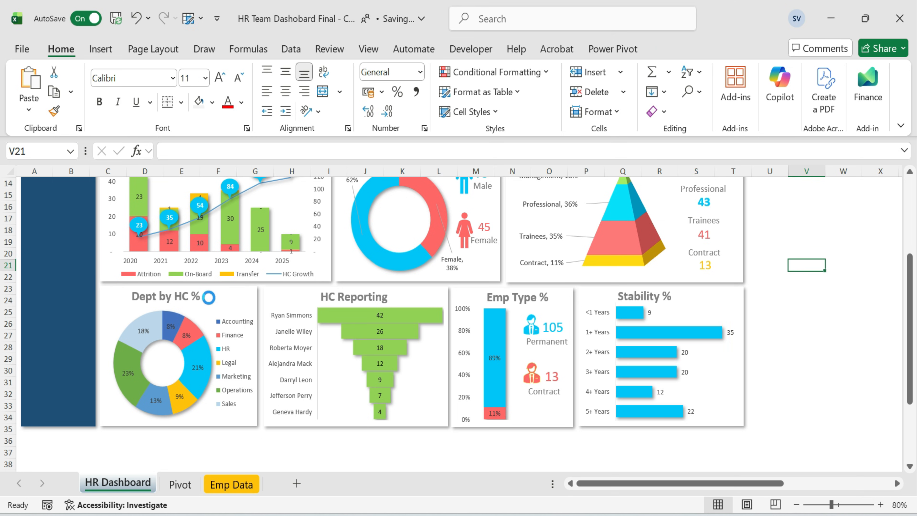
Insert Reporting Manager and Department slicers from a pivot table on the Pivot sheet.
key(Page_Up)
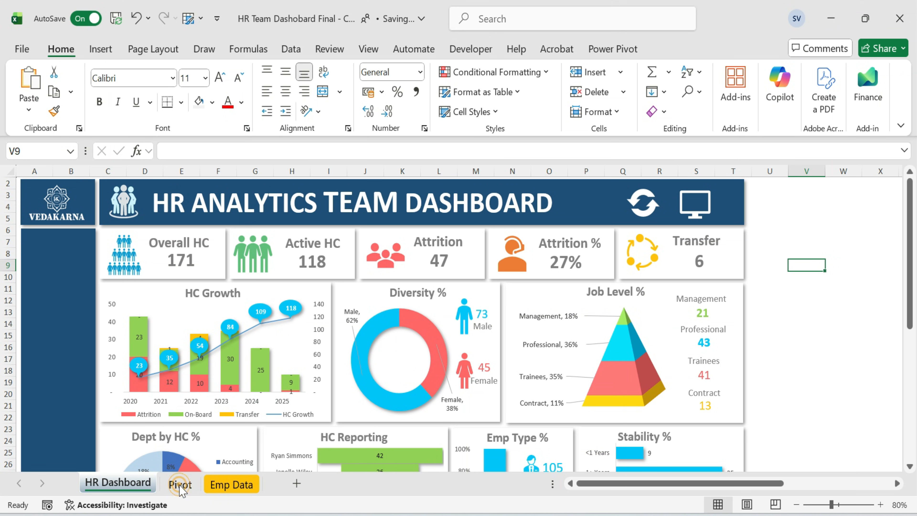
click(180, 485)
click(203, 241)
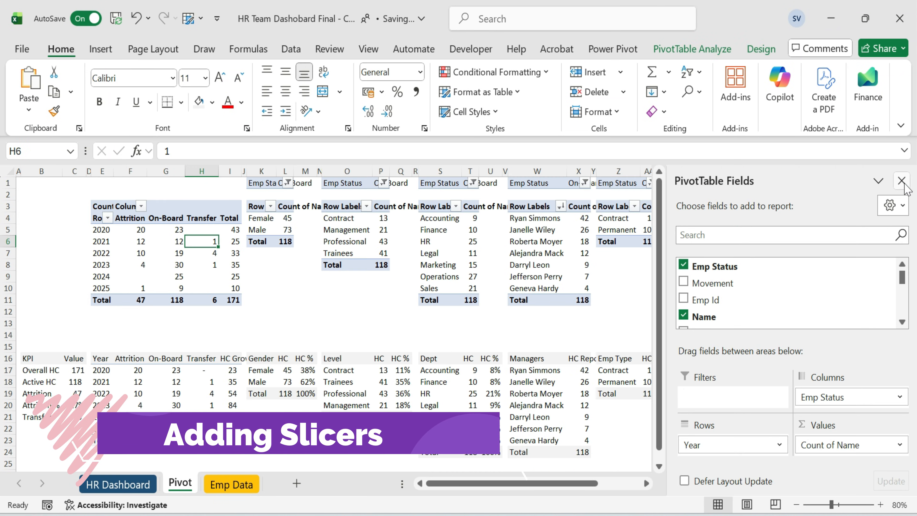
click(100, 49)
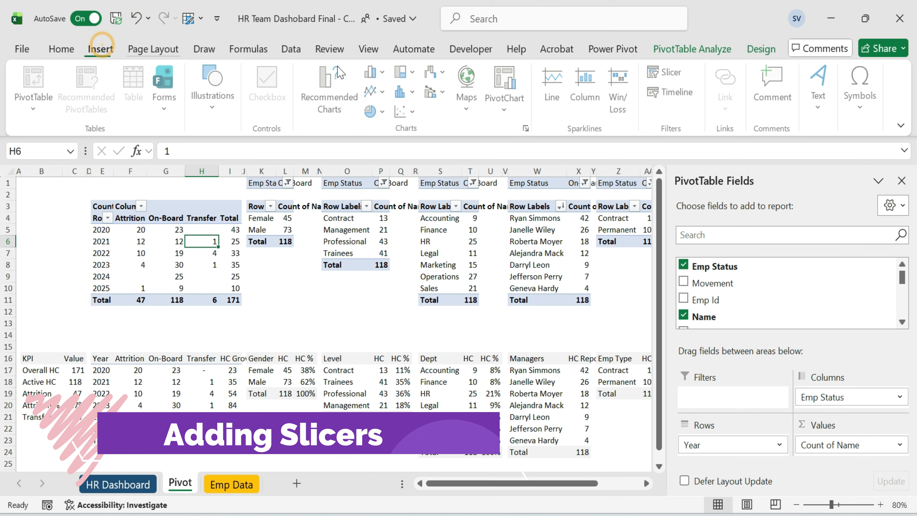
click(672, 73)
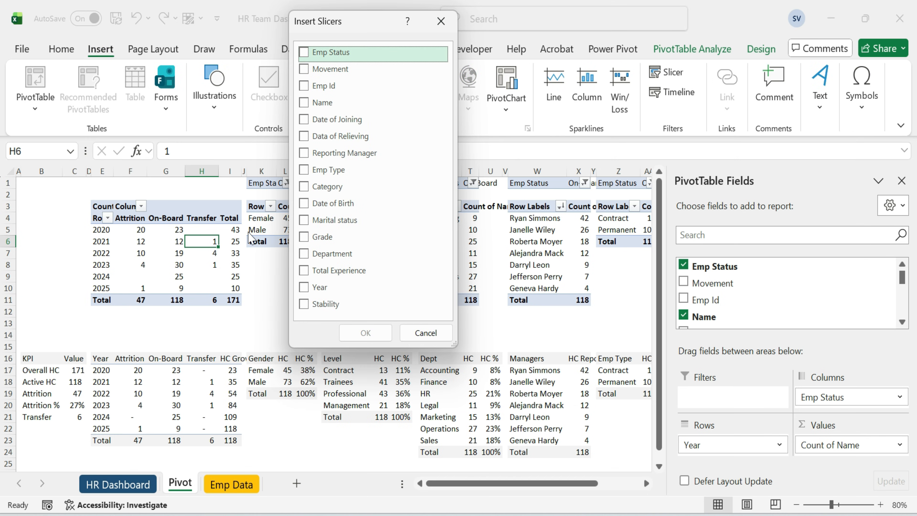
click(304, 153)
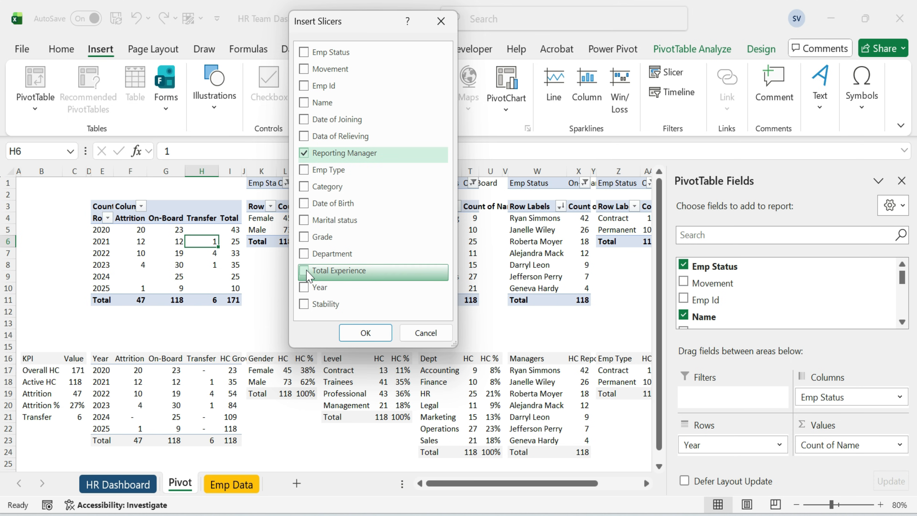
click(304, 254)
click(364, 332)
Move the two slicers onto the HR Dashboard sheet.
key(ctrl+x)
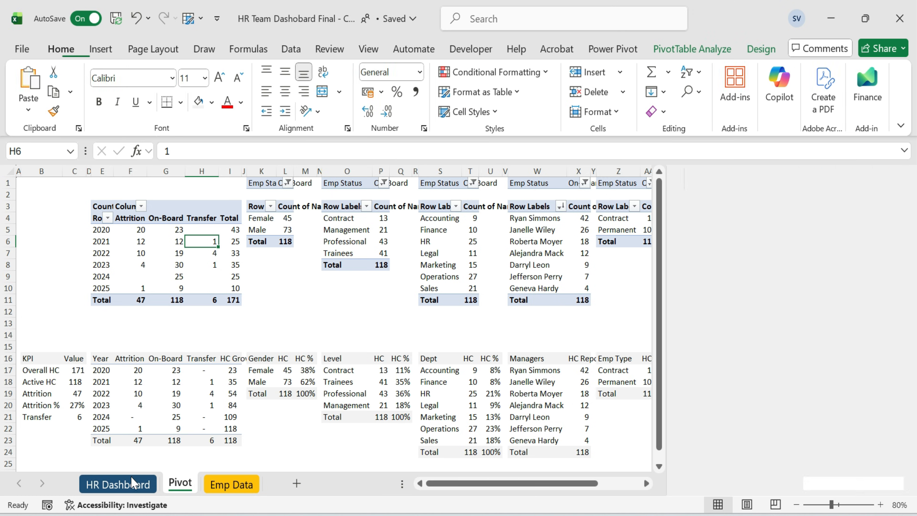
click(132, 482)
key(ctrl+v)
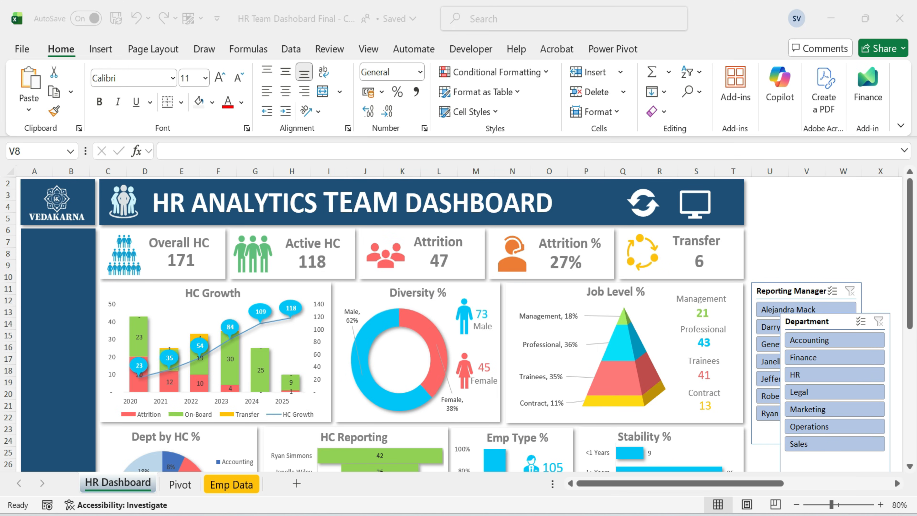
Place the Department and Reporting Manager slicers stacked in the dark sidebar and resize them to fit its width.
drag(830, 321, 75, 243)
drag(133, 313, 93, 305)
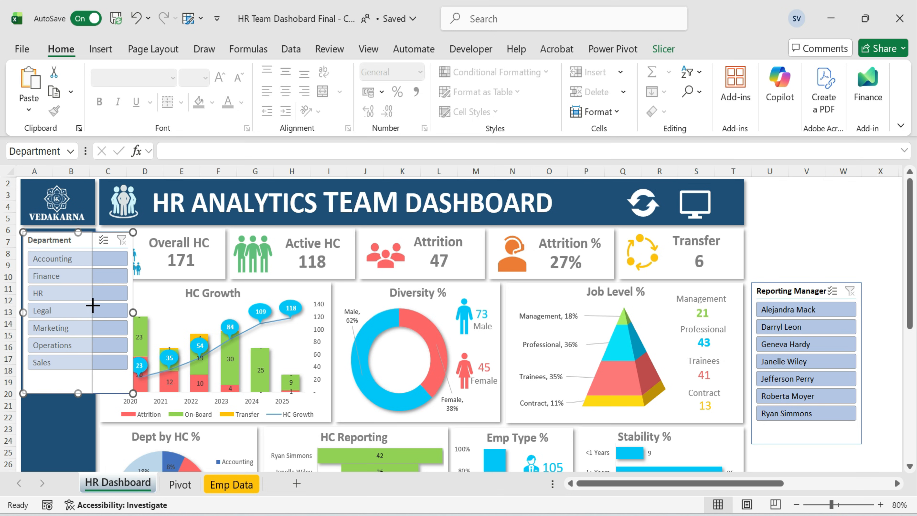
drag(59, 393, 62, 375)
drag(791, 291, 66, 387)
click(806, 323)
scroll(363, 392, down, 1)
scroll(363, 392, down, 3)
click(132, 325)
drag(133, 324, 93, 321)
drag(59, 406, 59, 387)
scroll(778, 307, up, 4)
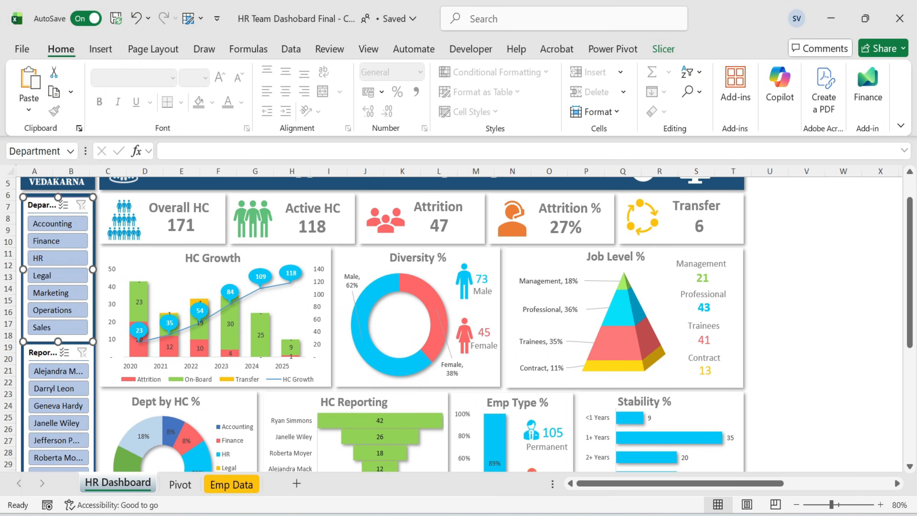
Apply the dark blue slicer style to the Department slicer.
click(663, 49)
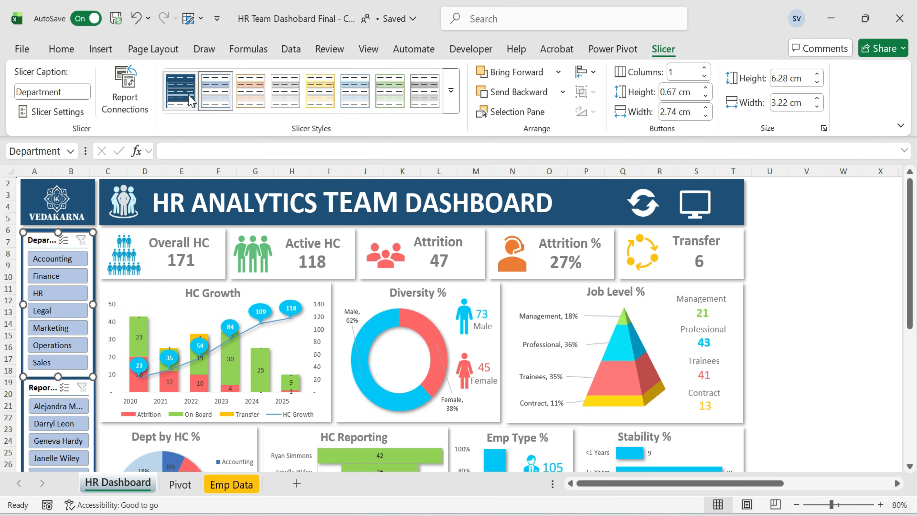
click(180, 90)
click(816, 301)
scroll(817, 301, down, 2)
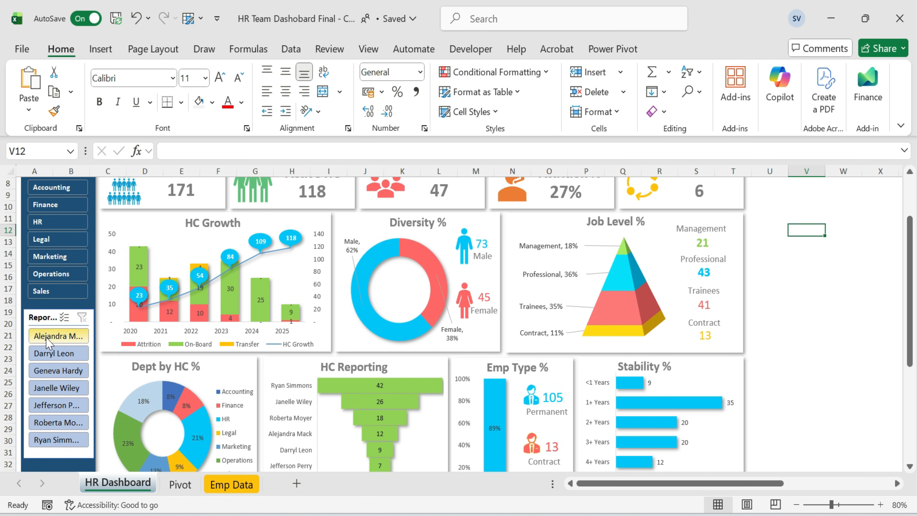
Apply the same dark blue slicer style to the Reporting Manager slicer.
click(37, 317)
click(663, 48)
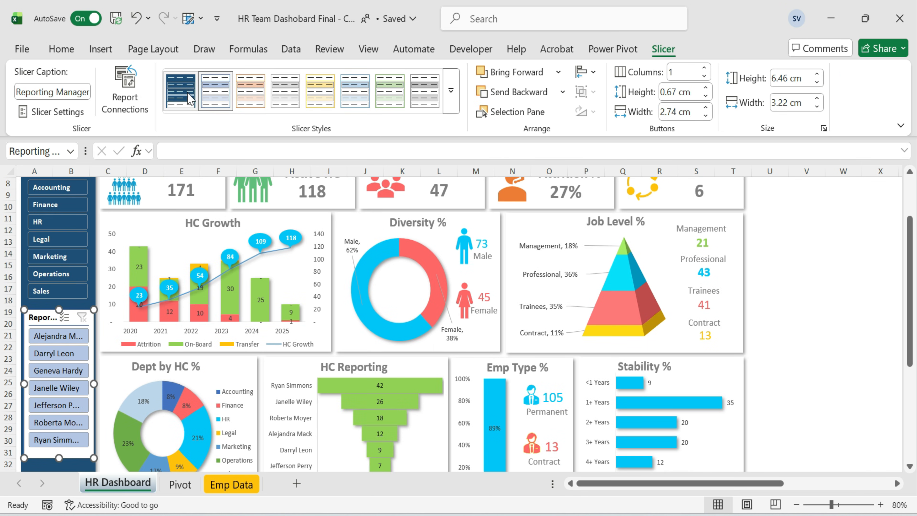
click(180, 90)
click(810, 274)
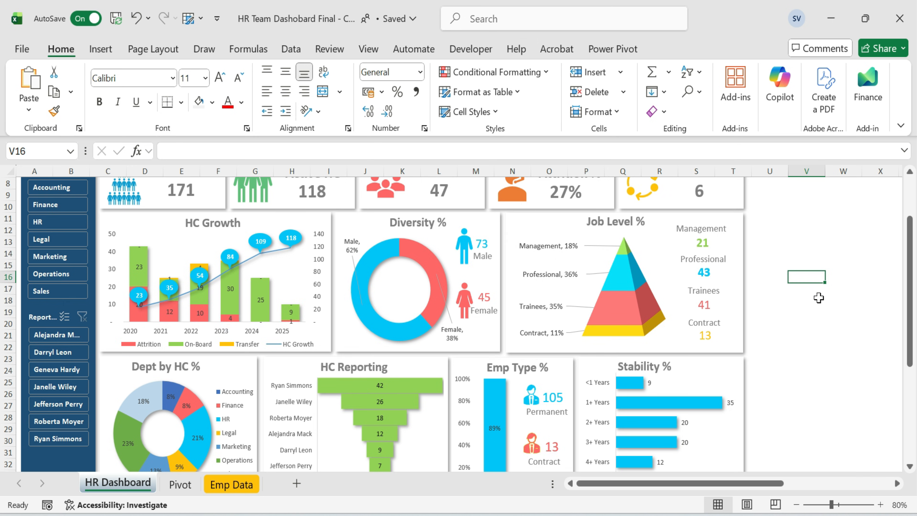
Connect the Department slicer to all pivot tables, PivotTable1 through PivotTable7, on the Pivot sheet.
scroll(818, 298, up, 2)
click(46, 241)
right_click(45, 241)
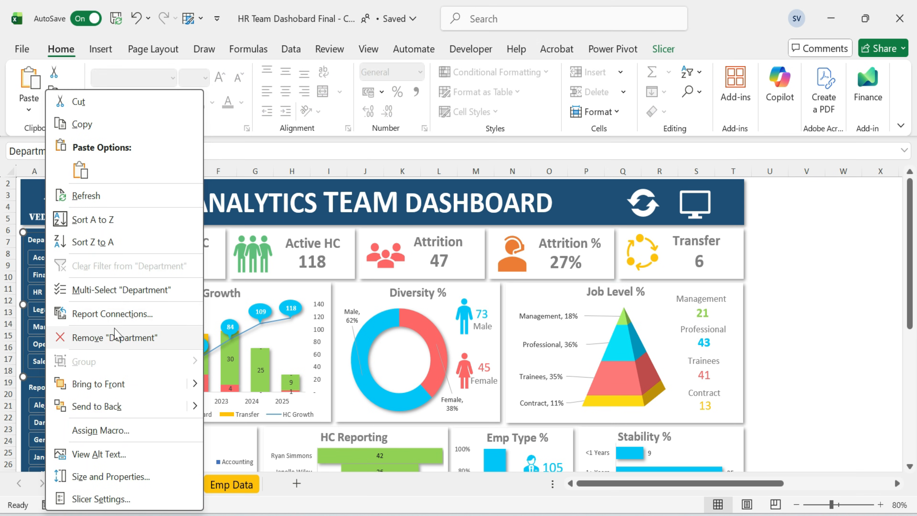
click(112, 314)
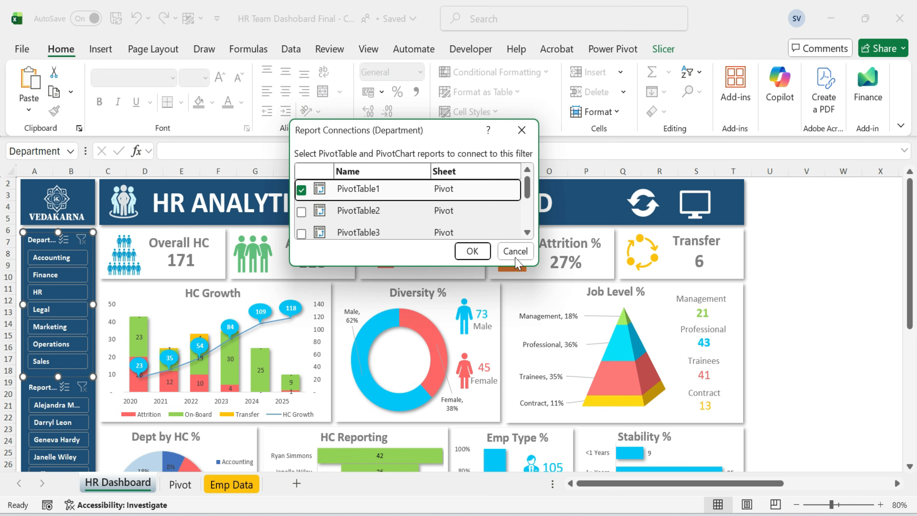
drag(538, 274, 674, 513)
click(302, 211)
click(301, 234)
click(302, 256)
click(301, 278)
click(302, 299)
click(301, 320)
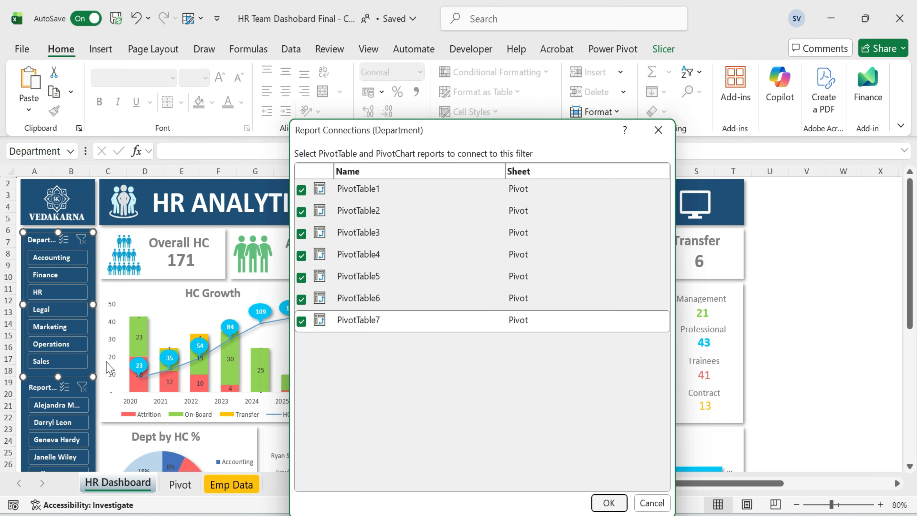
click(609, 503)
Connect the Reporting Manager slicer to all pivot tables, PivotTable1 through PivotTable7.
click(41, 391)
right_click(41, 394)
click(94, 311)
drag(384, 186, 341, 102)
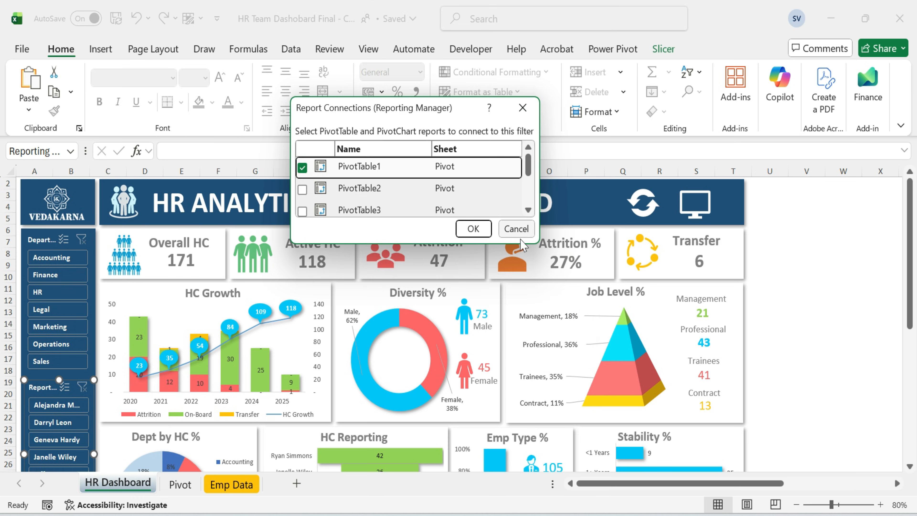
drag(535, 245, 624, 455)
click(302, 190)
click(302, 212)
click(302, 233)
click(302, 255)
click(302, 277)
click(302, 299)
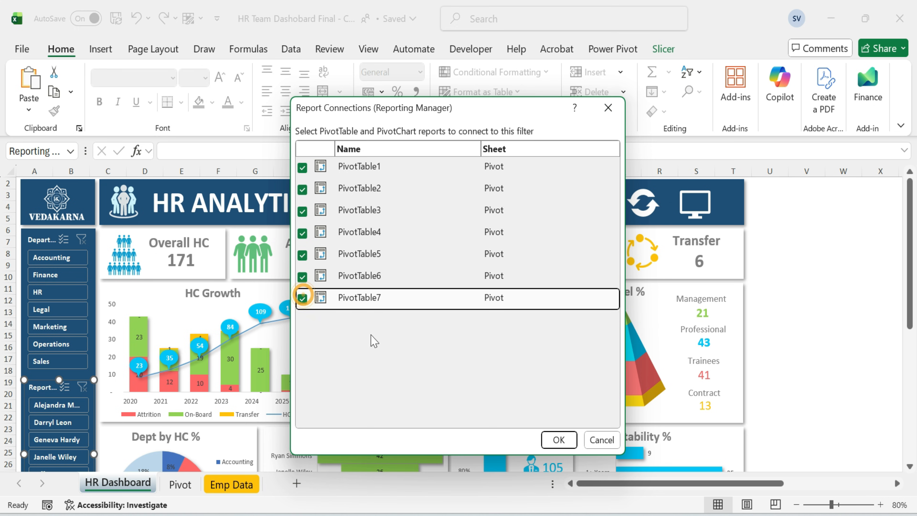
click(559, 439)
Test the Department slicer by filtering Accounting, Finance, HR and Legal, then clear its filter.
click(815, 242)
click(810, 310)
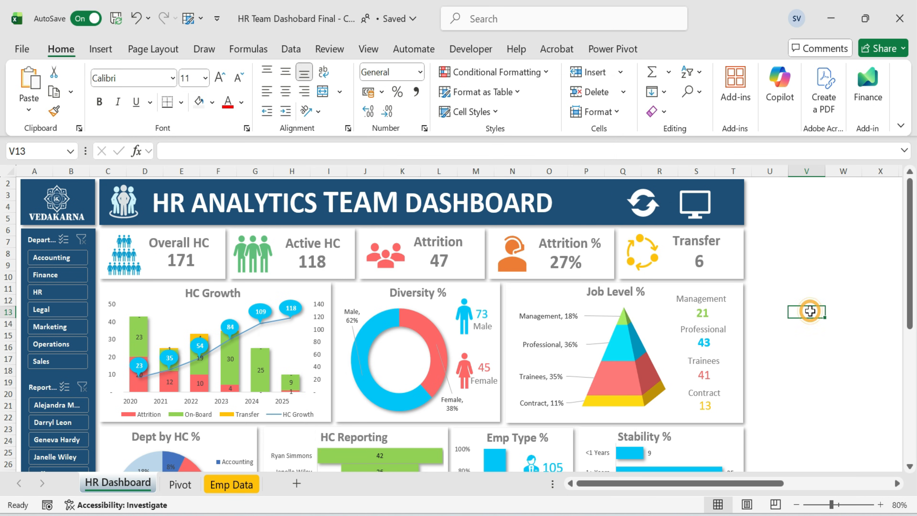
click(65, 257)
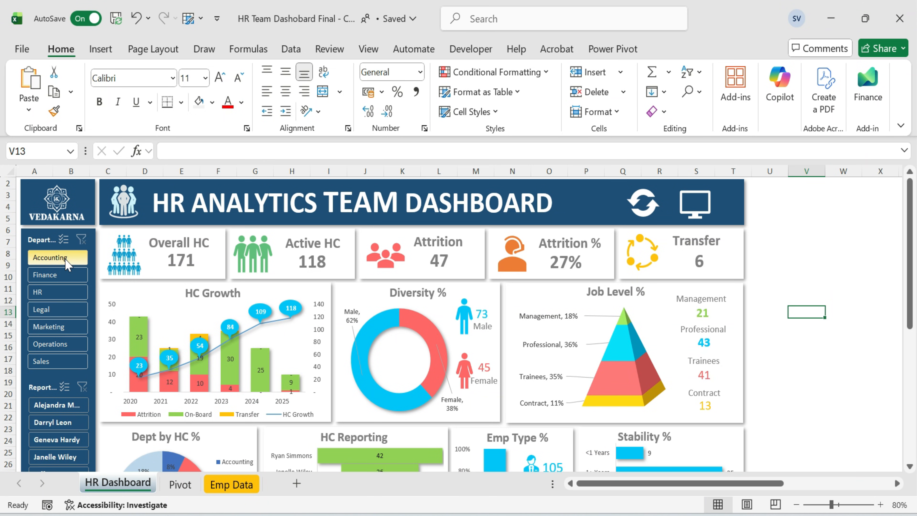
click(59, 275)
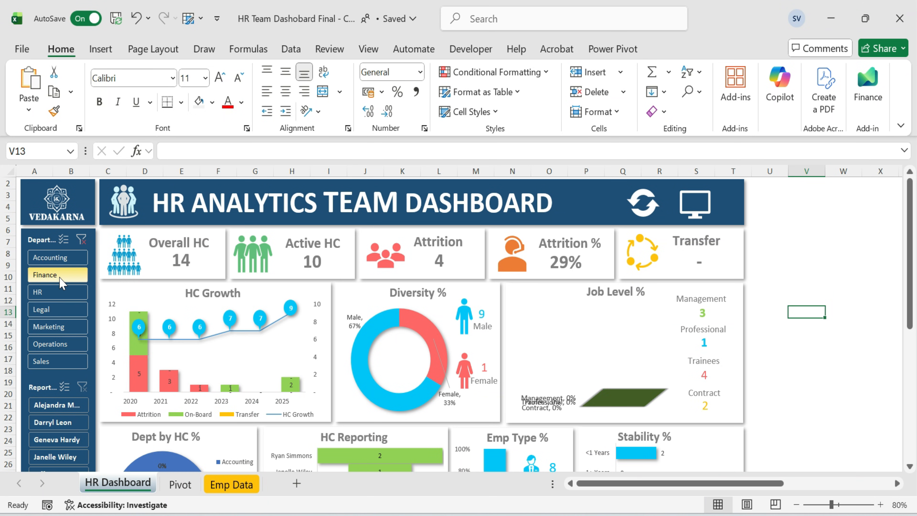
click(63, 292)
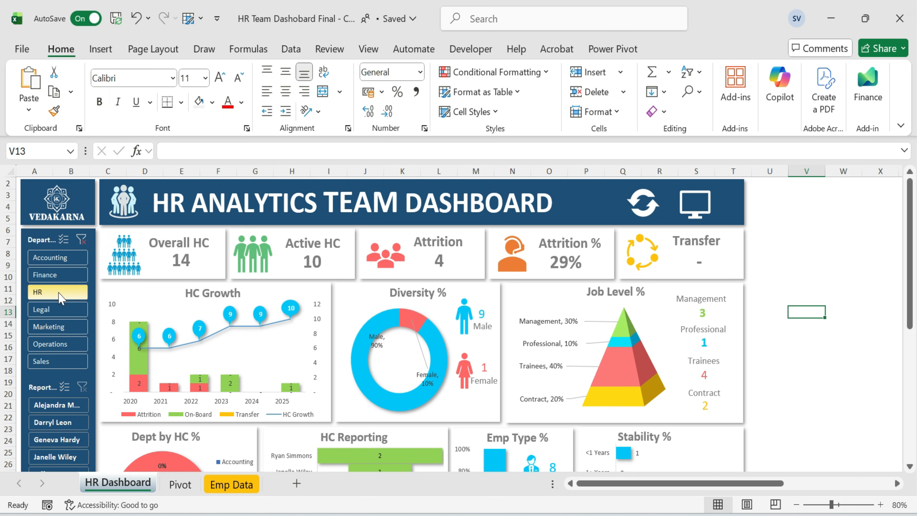
click(61, 309)
click(58, 257)
click(81, 239)
Test the Reporting Manager slicer by filtering two managers, then clear its filter.
click(806, 277)
scroll(806, 276, down, 1)
click(54, 370)
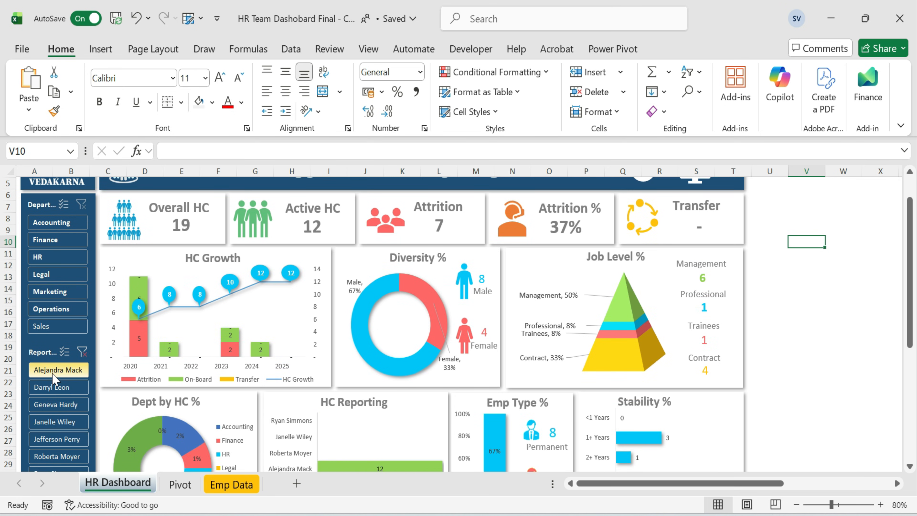
click(54, 386)
click(83, 351)
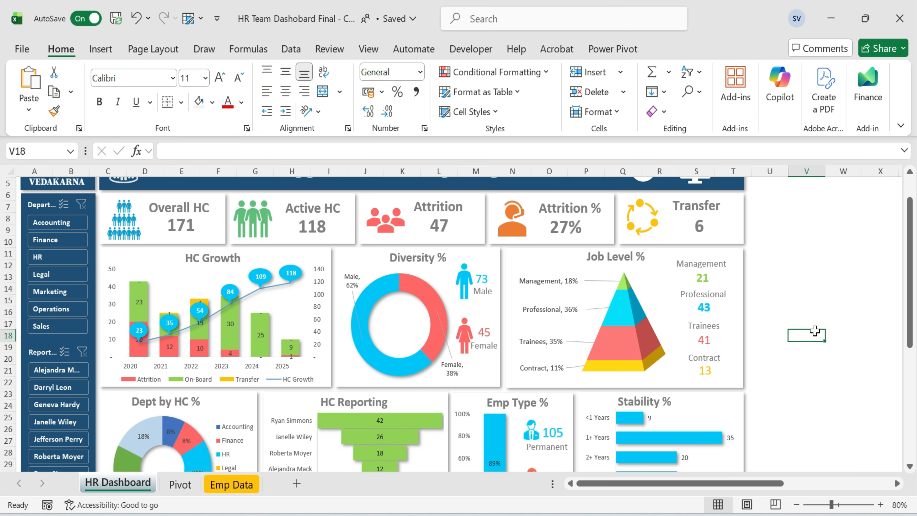
scroll(824, 333, up, 1)
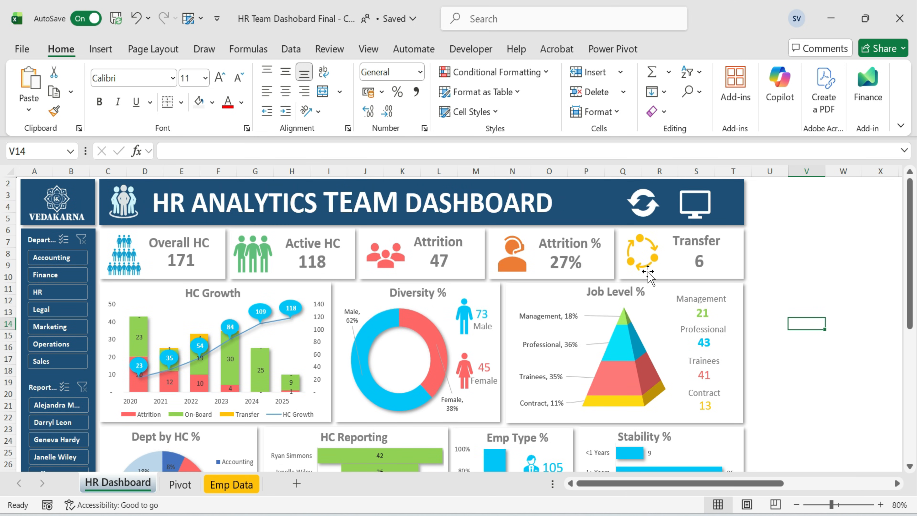
Assign the refresh macro to the refresh icon in the banner.
right_click(650, 215)
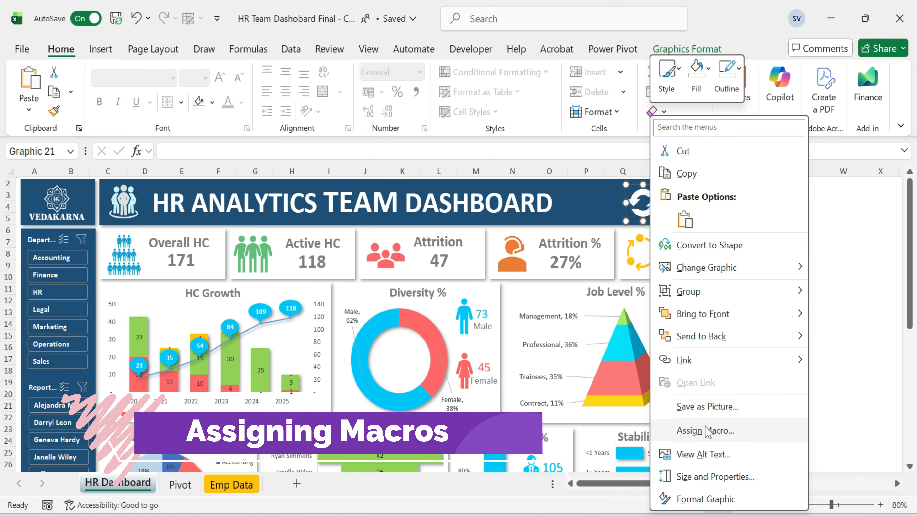
click(705, 431)
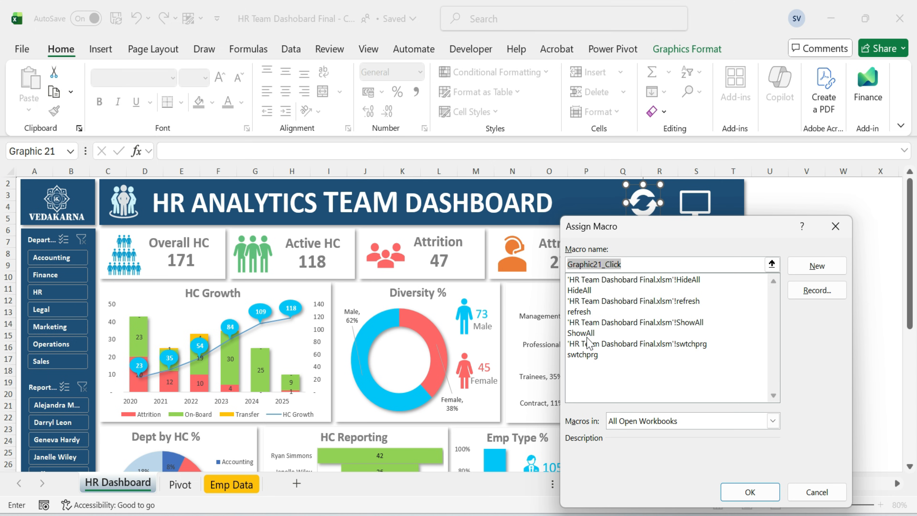
click(581, 311)
click(750, 491)
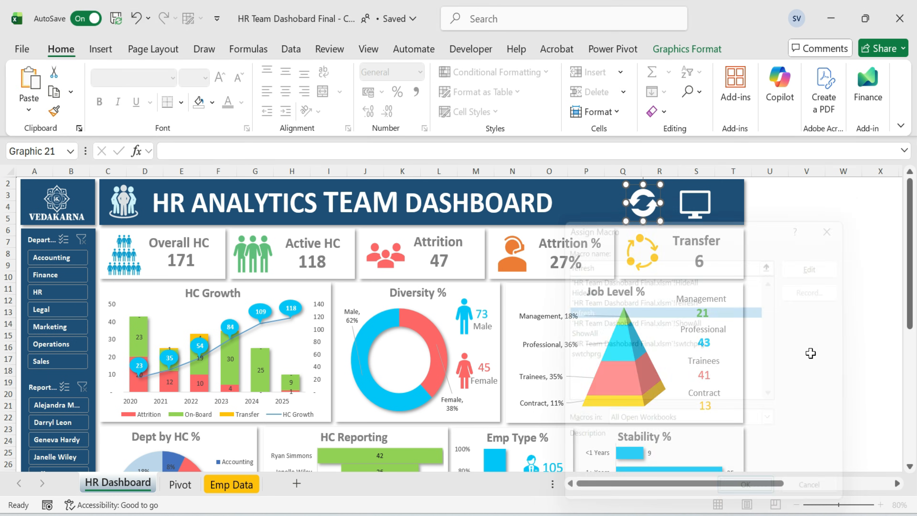
Assign the swtchprg macro to the monitor icon in the banner.
right_click(696, 216)
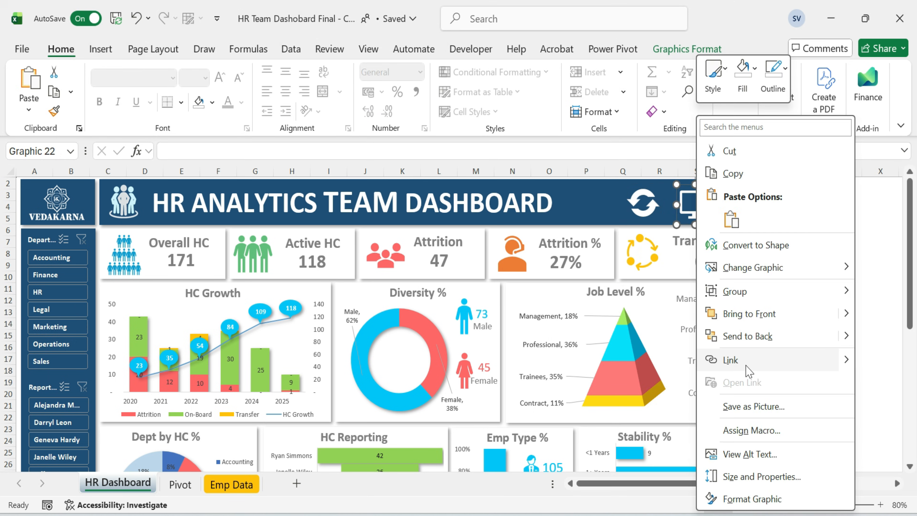
click(757, 435)
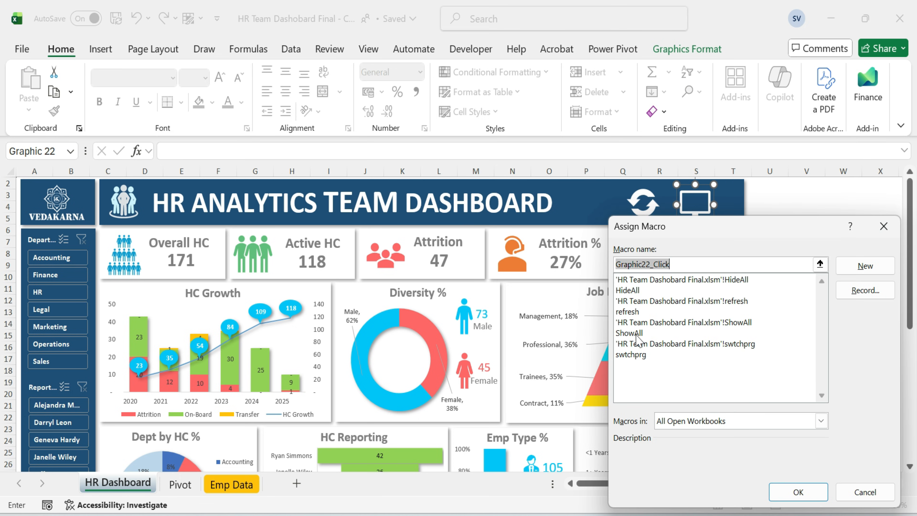
click(638, 356)
click(797, 492)
click(812, 336)
click(762, 218)
click(697, 217)
drag(697, 216, 699, 213)
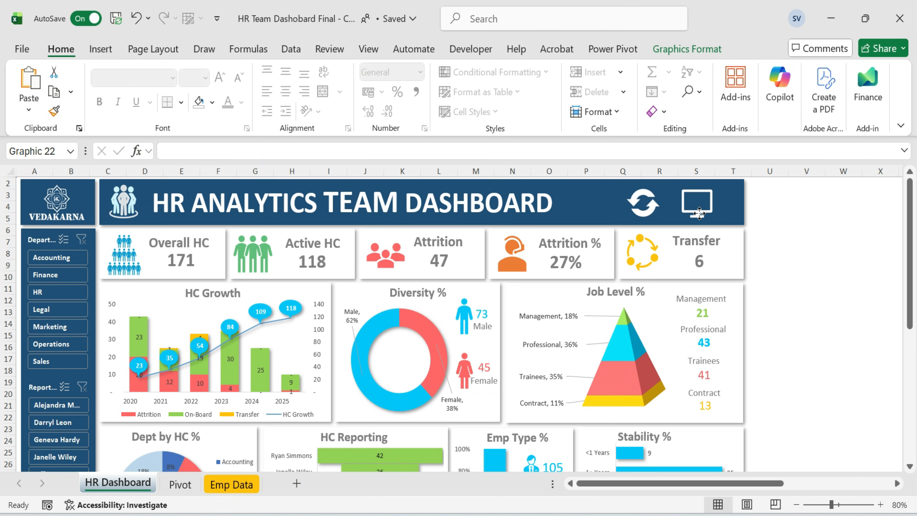
click(804, 265)
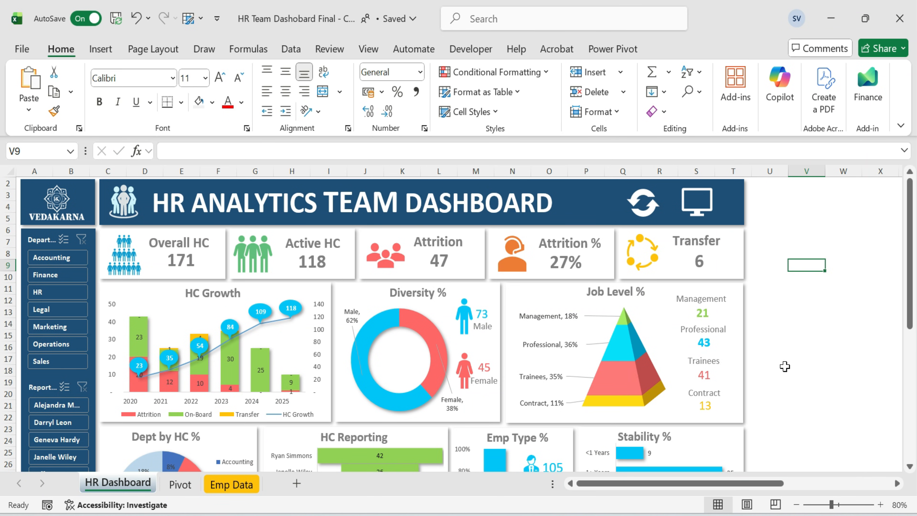
click(775, 336)
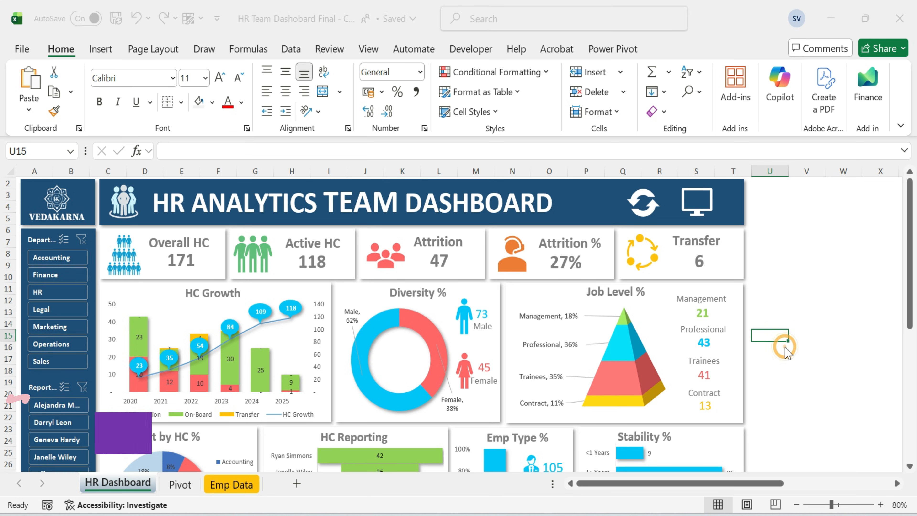
click(799, 320)
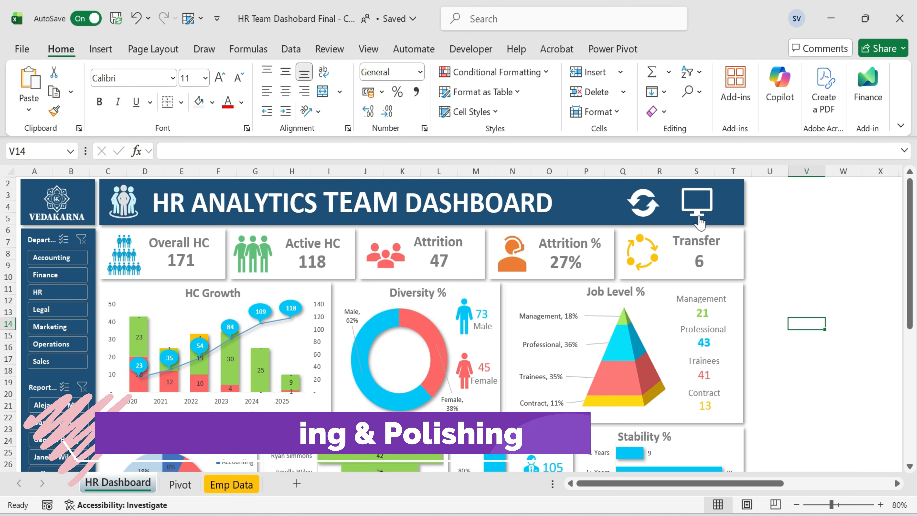
Run the monitor icon's full-screen macro and the refresh icon's macro, acknowledging the update message.
click(881, 504)
click(880, 505)
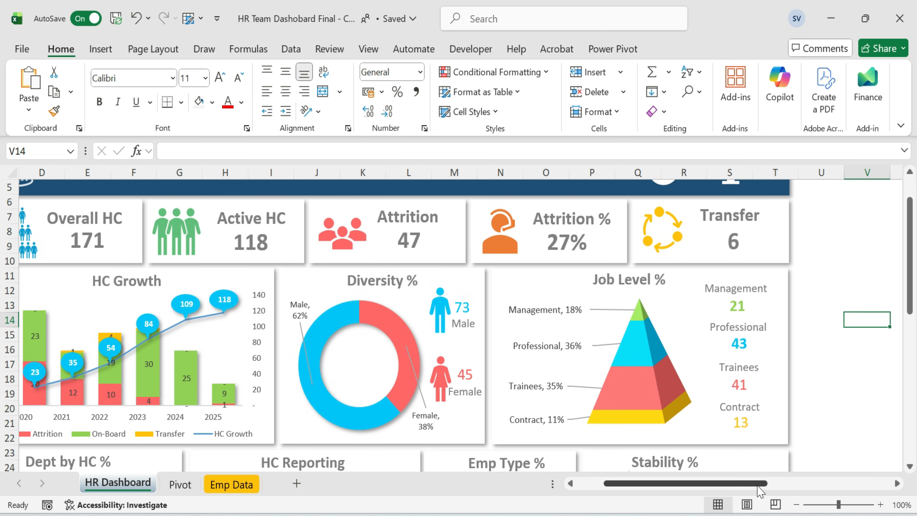
scroll(717, 417, left, 2)
scroll(717, 417, up, 1)
scroll(420, 386, down, 7)
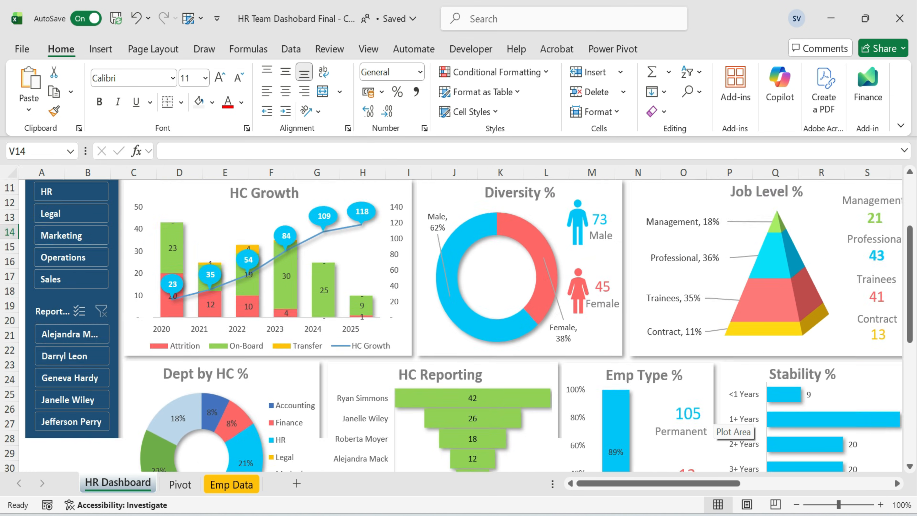
scroll(420, 385, up, 3)
scroll(419, 385, up, 4)
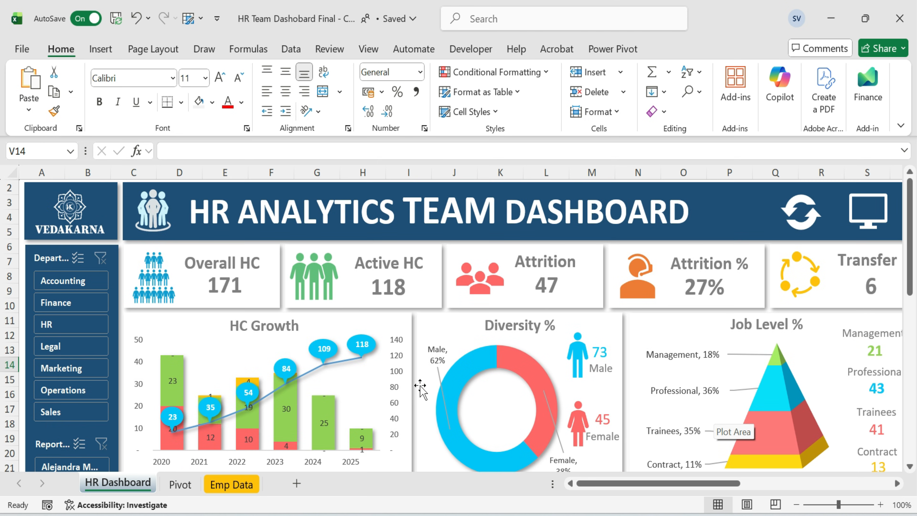
click(868, 230)
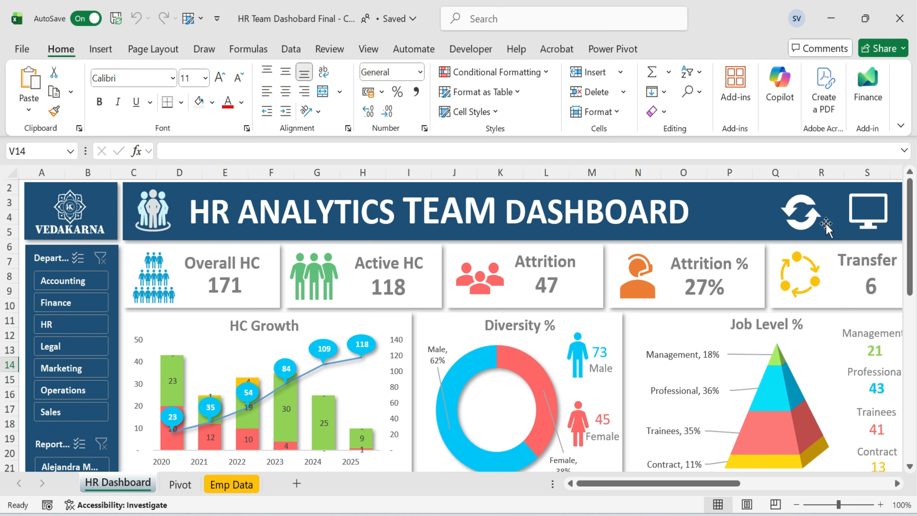
click(867, 226)
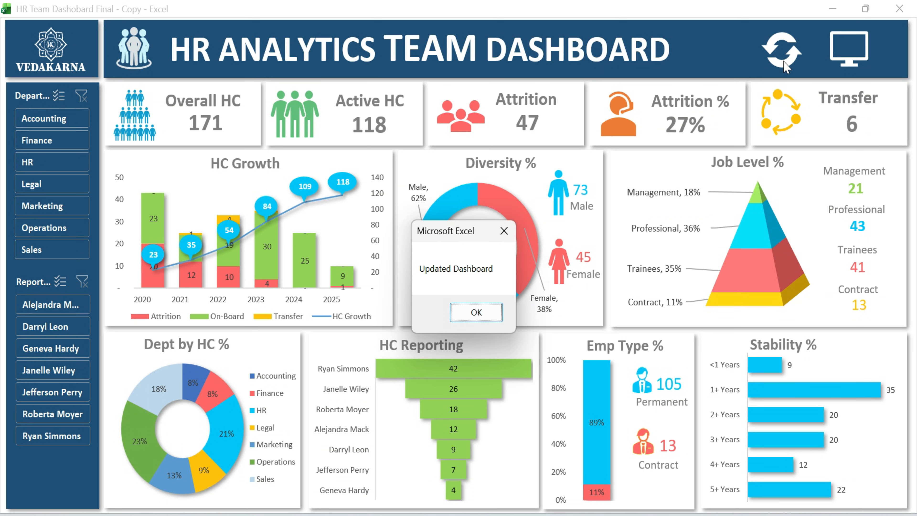
click(472, 313)
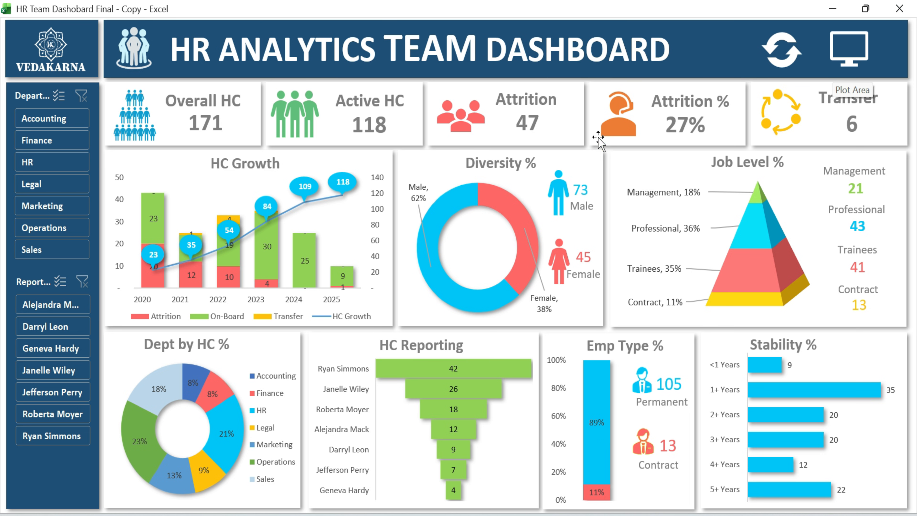
Exit full-screen view with the monitor icon and open the Emp Data sheet.
click(849, 65)
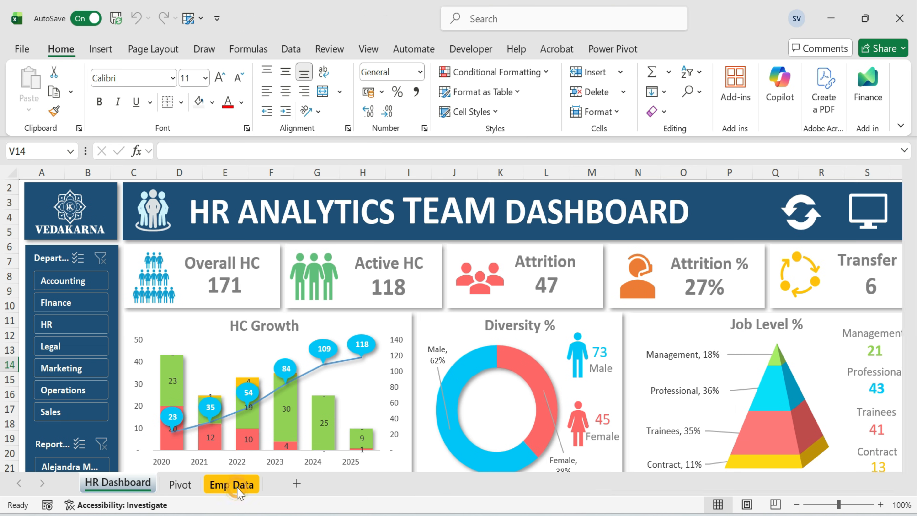
click(236, 484)
scroll(300, 354, down, 20)
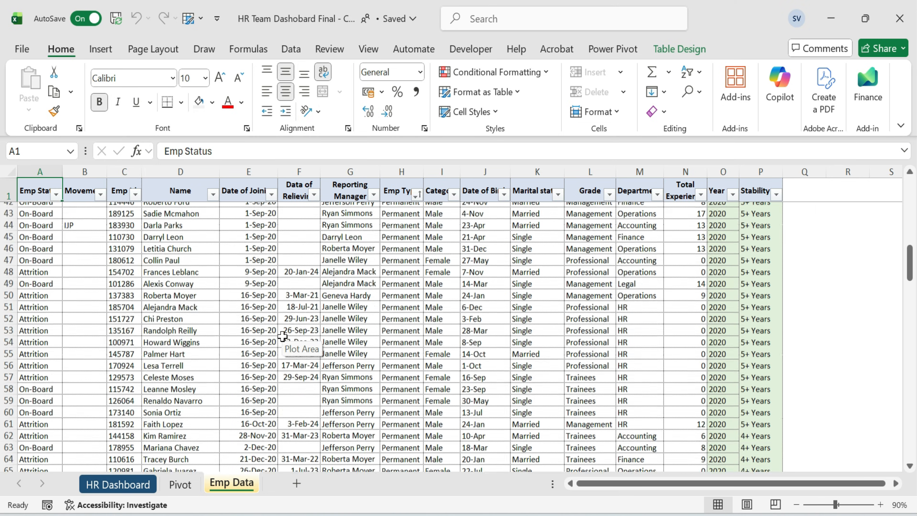
Browse the employee records on the Emp Data sheet, then return to the HR Dashboard sheet.
scroll(300, 354, down, 20)
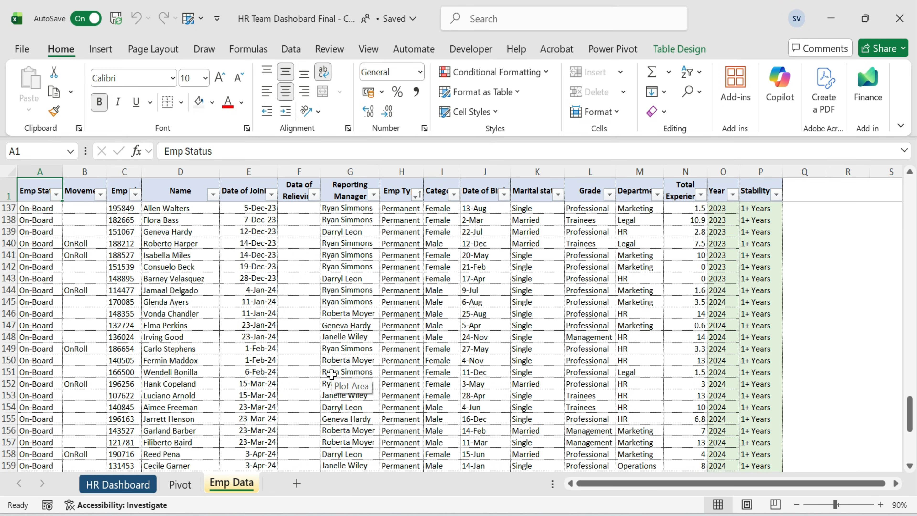
scroll(335, 382, down, 5)
drag(36, 313, 759, 321)
click(117, 484)
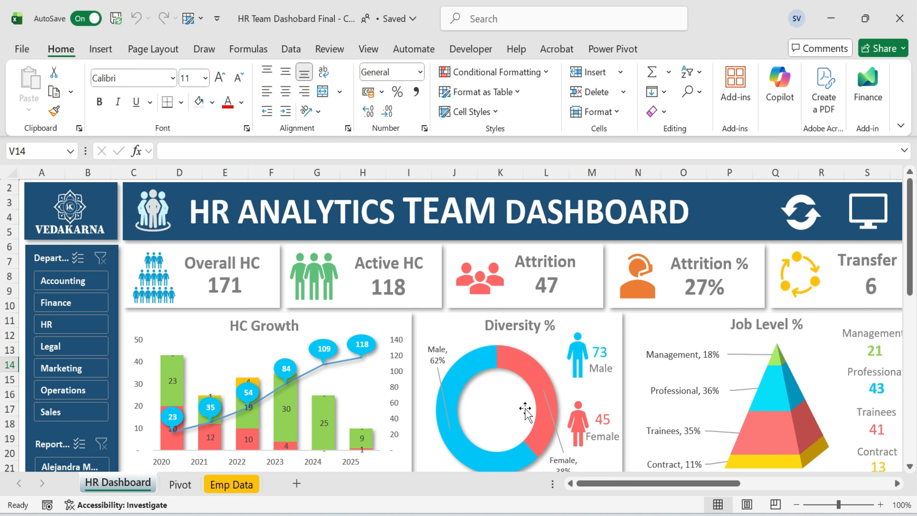
Refresh the dashboard with the refresh icon and acknowledge the update message.
click(805, 228)
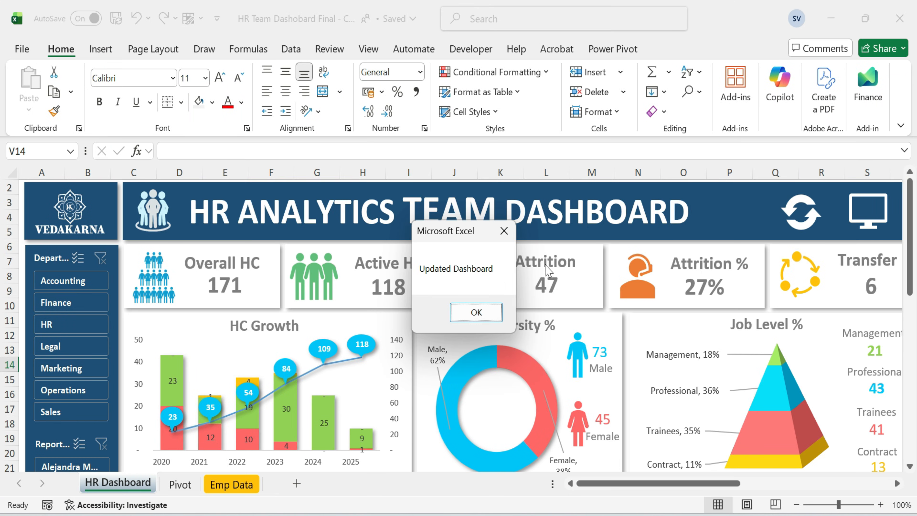
click(475, 310)
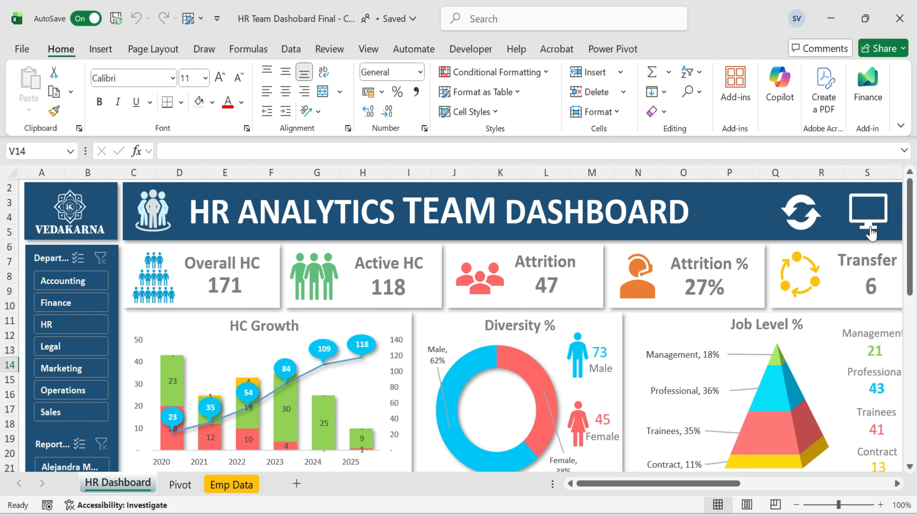
Switch to full-screen view with the monitor icon, acknowledge the update message, then toggle full screen back off.
click(870, 228)
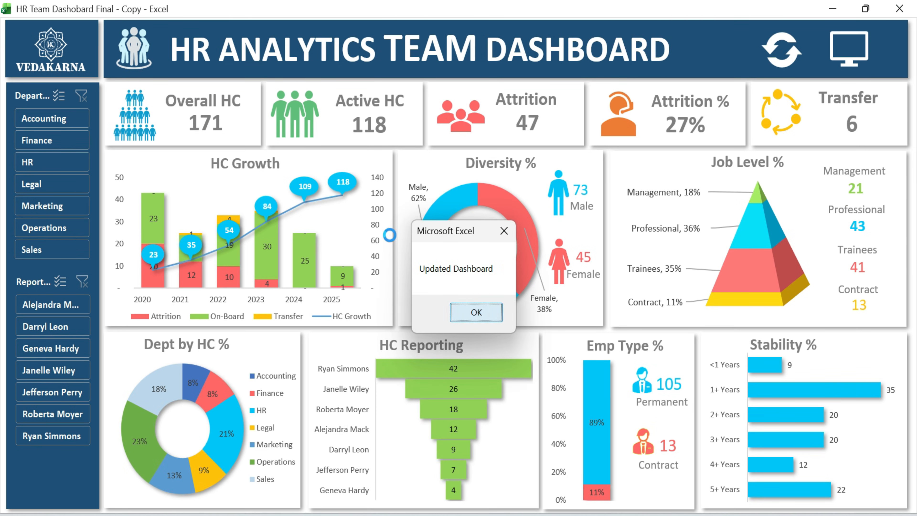
click(474, 311)
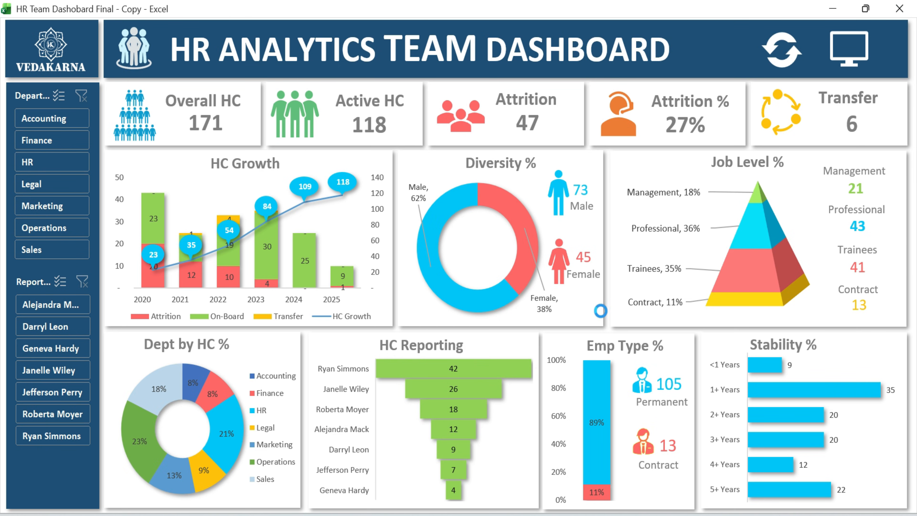
click(850, 62)
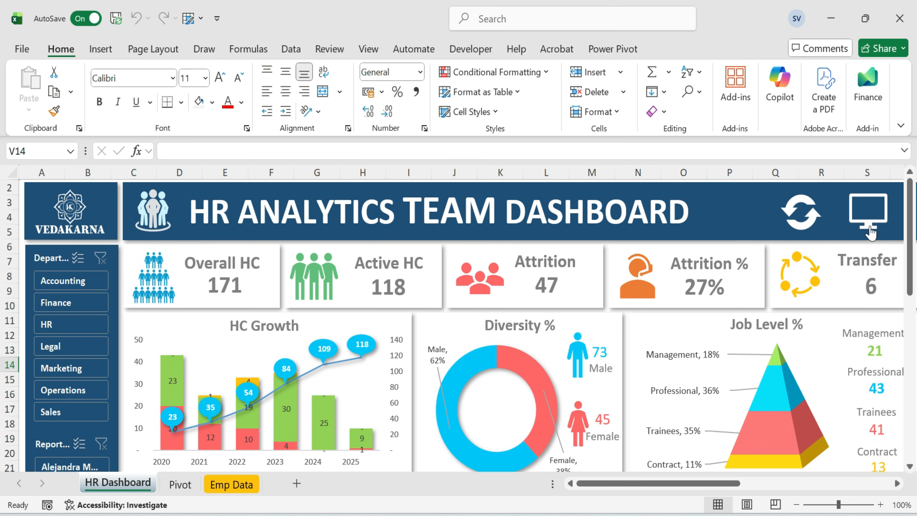
click(870, 230)
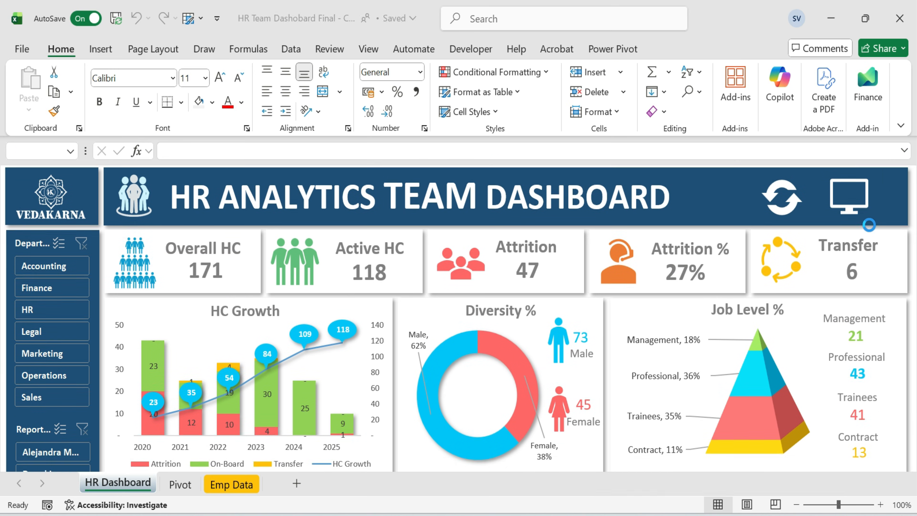